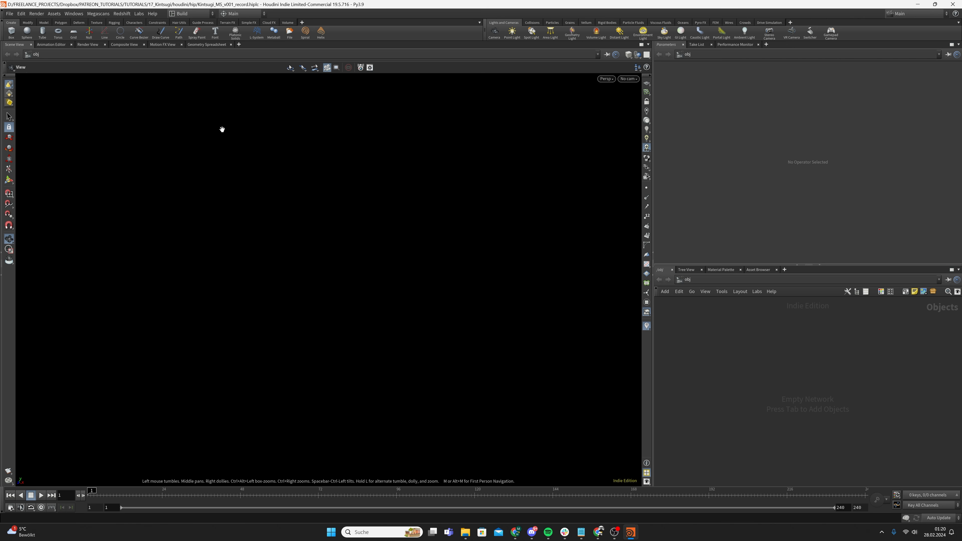
Change the composite project frame rate from 24 to 25 fps and save it as the default
left_click(21, 14)
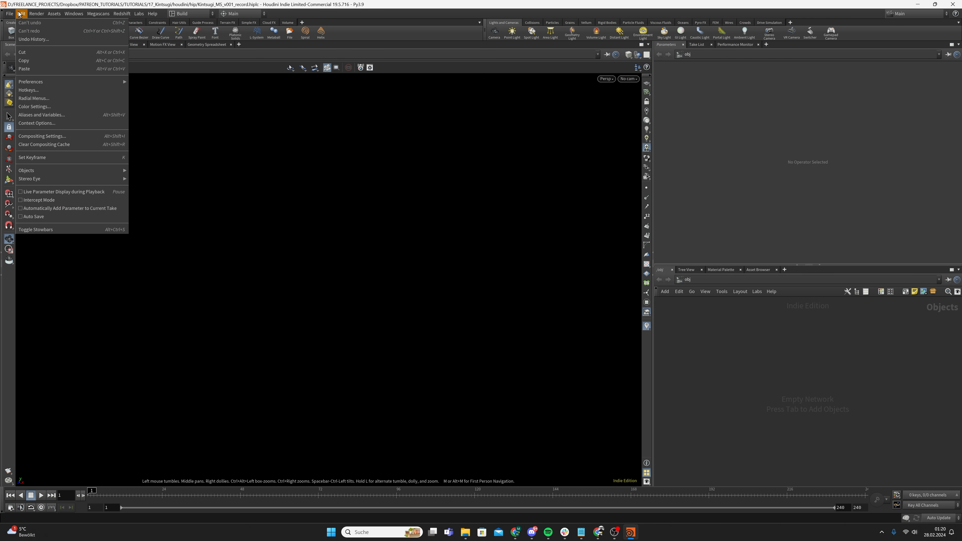
left_click(51, 137)
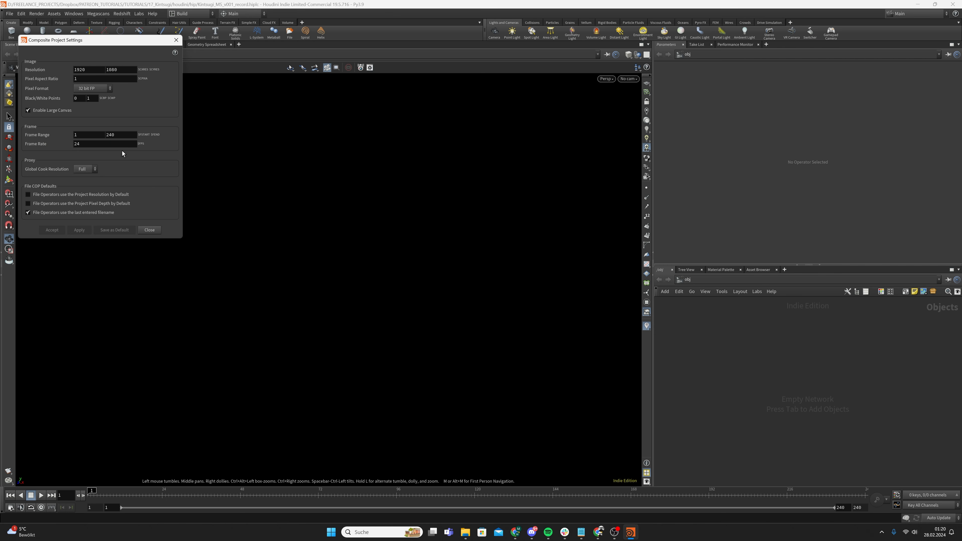
double_click(81, 144)
type("25")
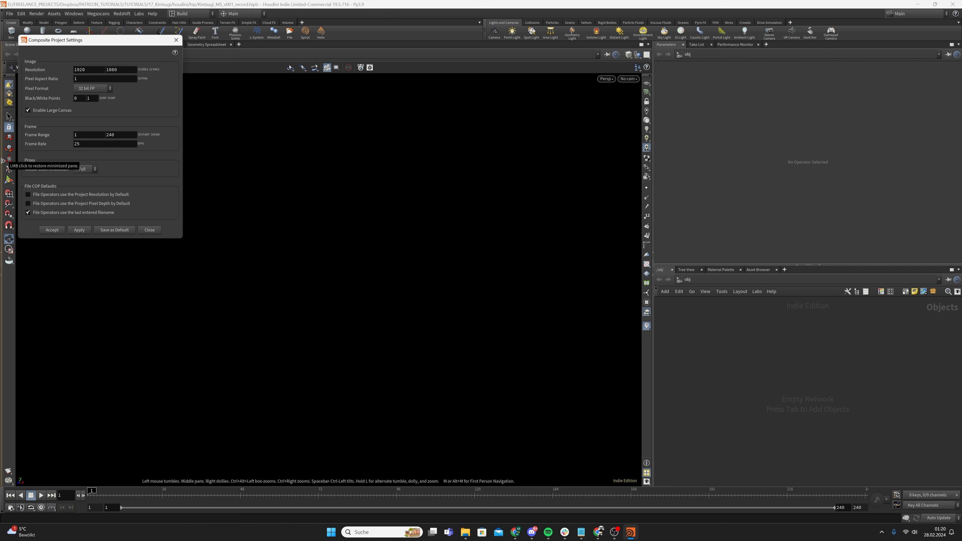
left_click(108, 230)
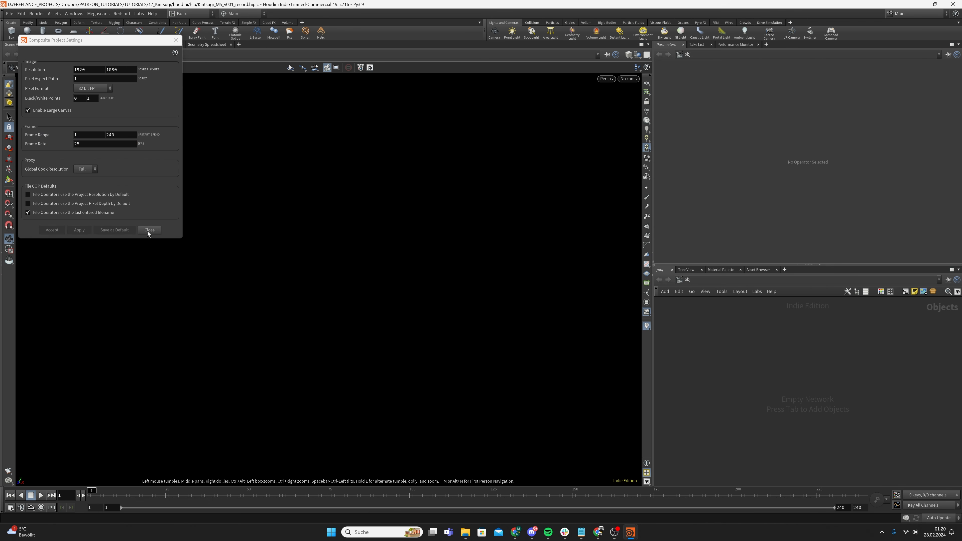
left_click(149, 230)
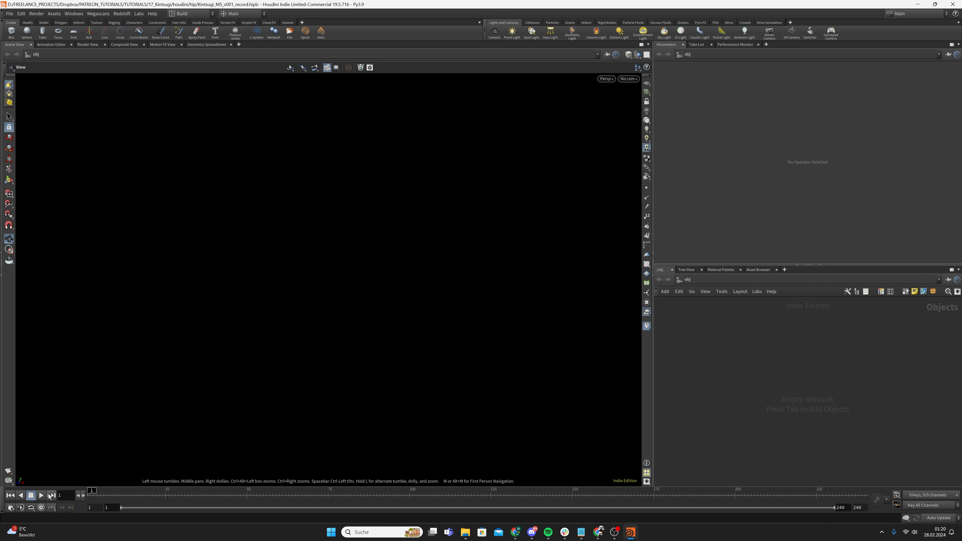
Add a Geometry node to the object-level network
key("Tab")
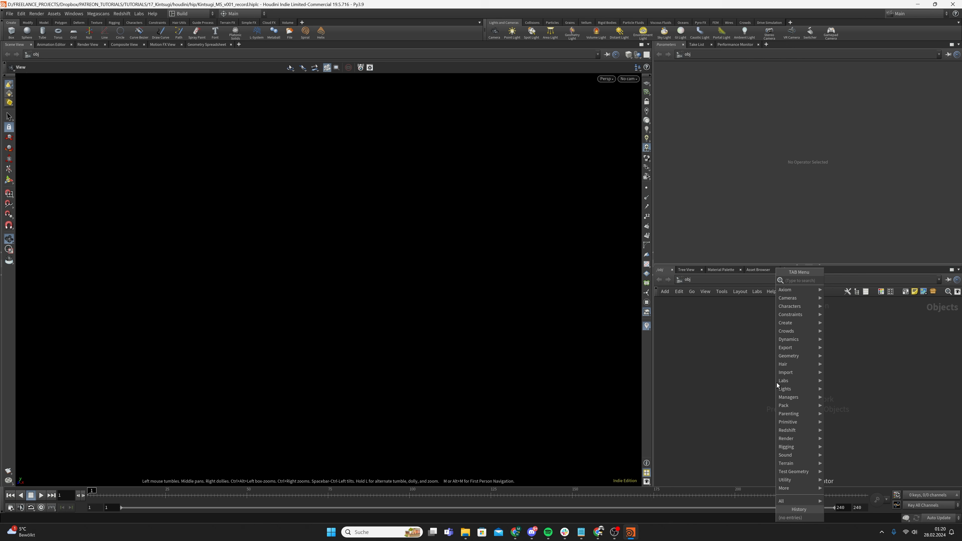
left_click(740, 385)
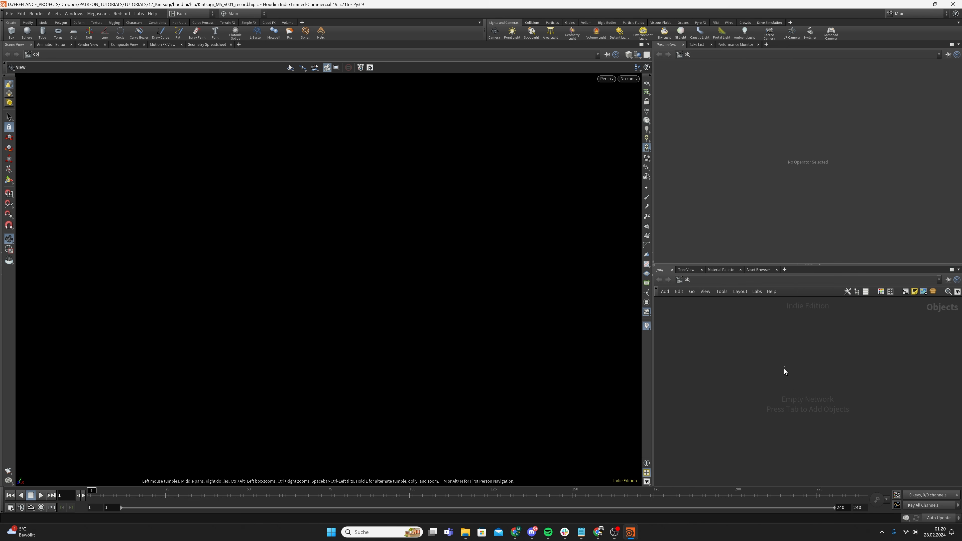
key("Tab")
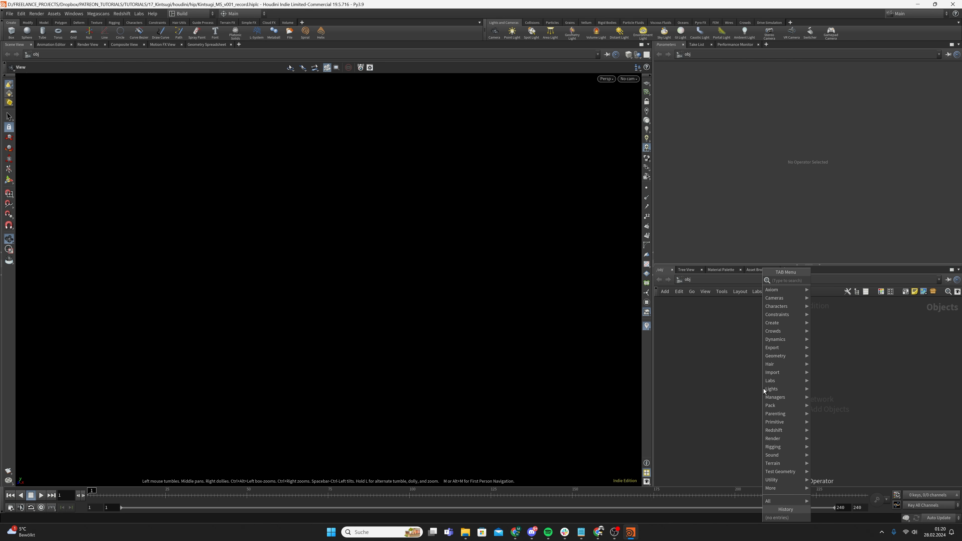
type("geo")
key("Return")
left_click(763, 389)
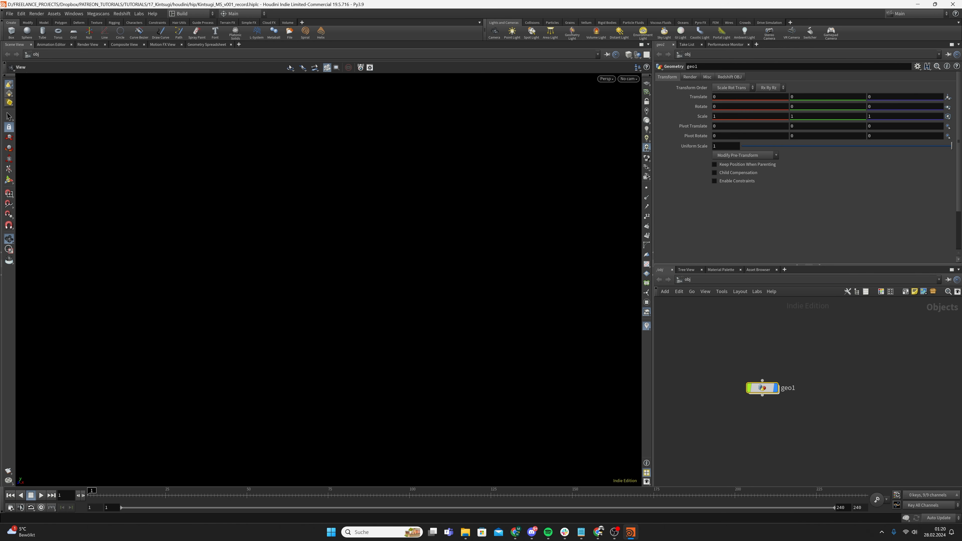
Rename geo1 to SETUP and step inside its empty network
double_click(787, 393)
key("ctrl+a")
type("SETUP")
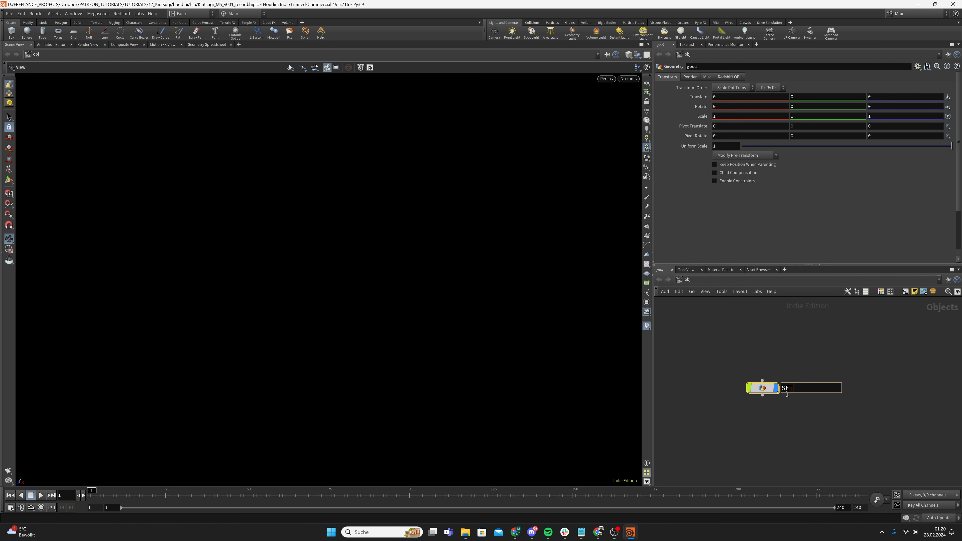
key("Return")
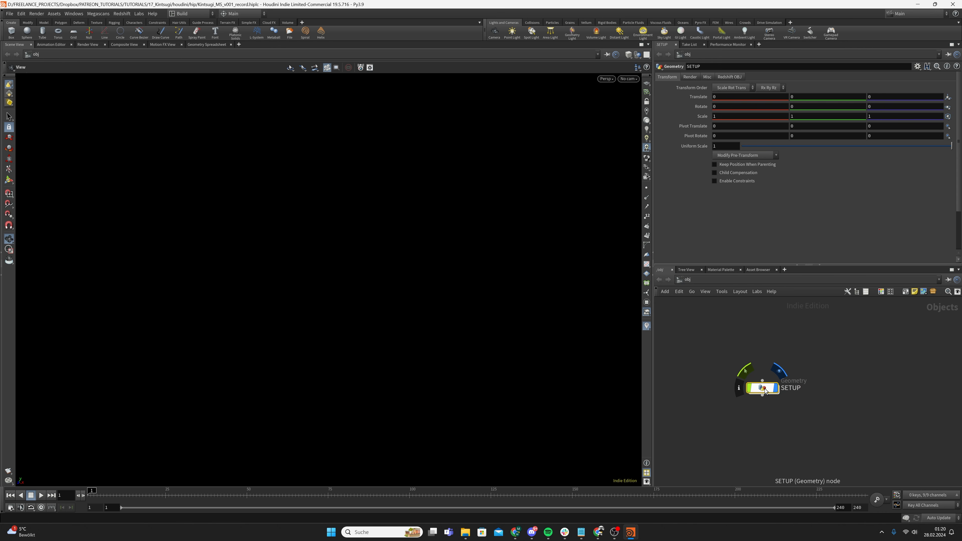
double_click(764, 388)
left_click_drag(748, 376, 839, 423)
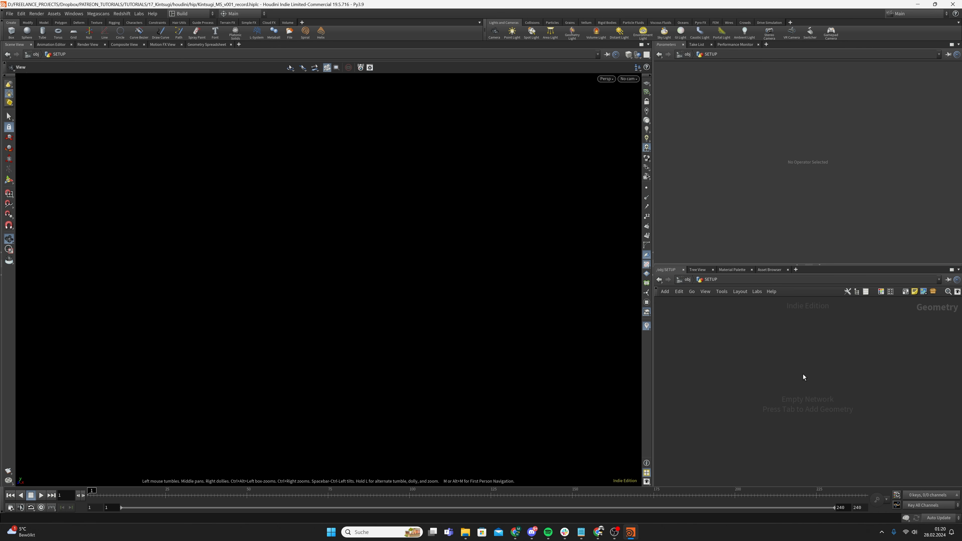
Add an Alembic node and replace default.abc with the pasted cup file path
key("Tab")
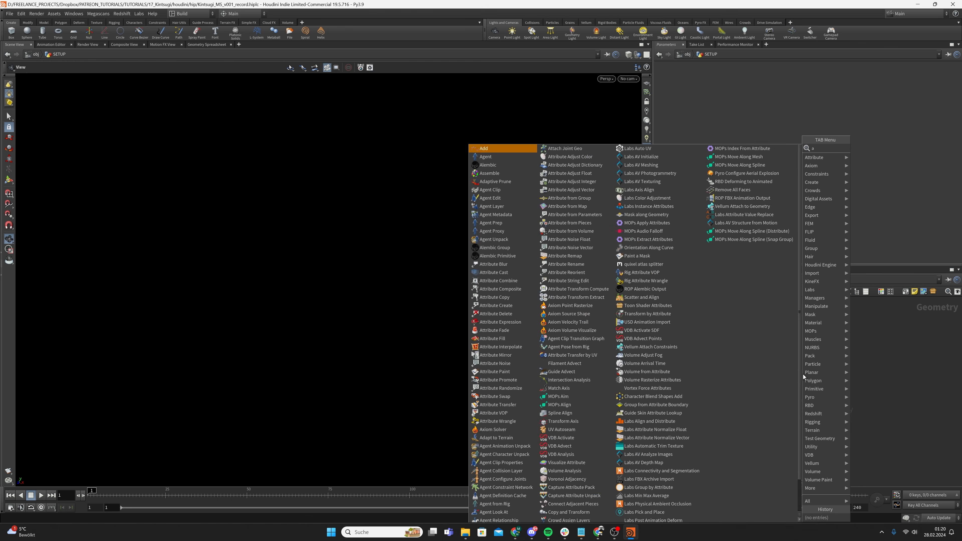
type("alem")
key("Return")
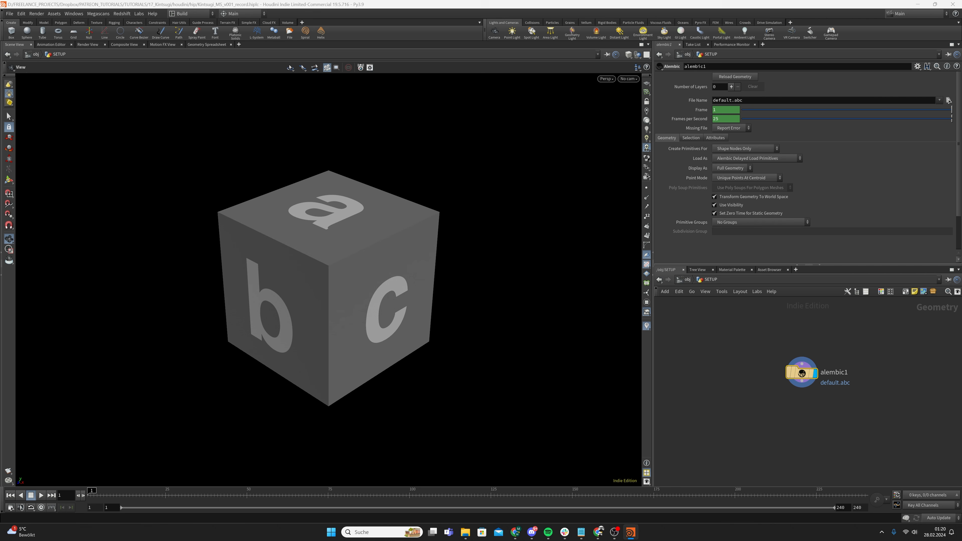
left_click_drag(731, 346, 895, 454)
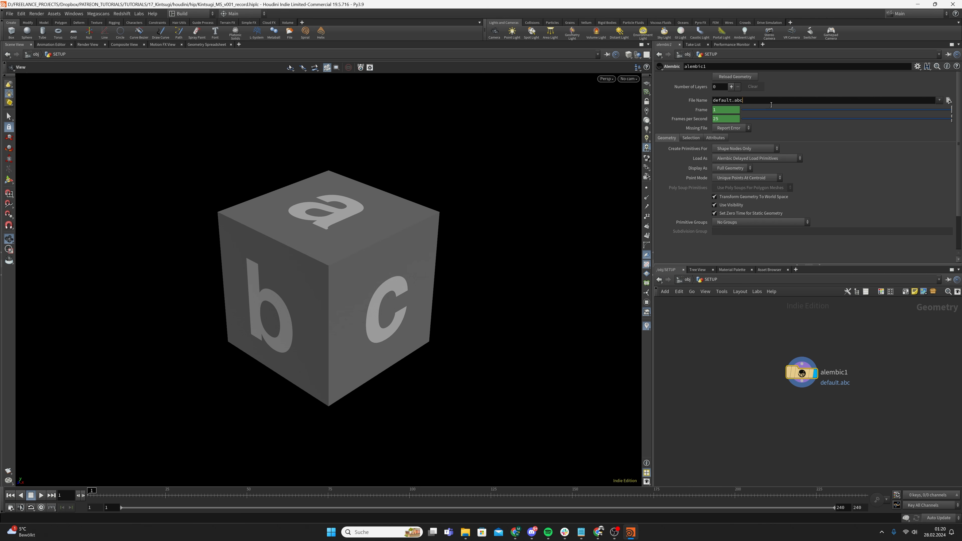
left_click_drag(770, 102, 611, 124)
type("$HIP/import/polypasta - wk keramik - cup - green blue.abc")
key("Return")
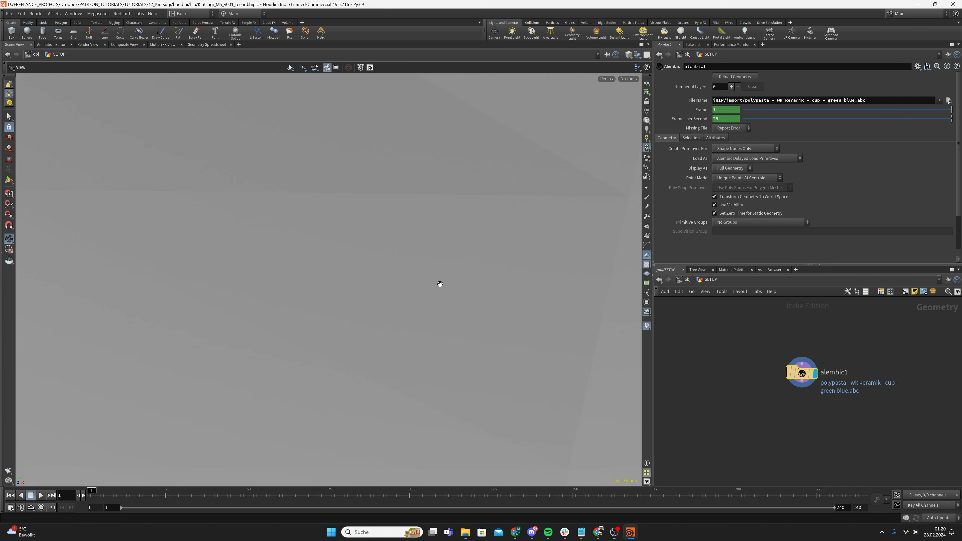
Frame the loaded cup in the viewport and orbit to look inside it
scroll(416, 271, "down", 10)
middle_click_drag(441, 237, 393, 322)
mouse_move(401, 283)
left_mouse_down()
mouse_move(374, 364)
mouse_move(414, 245)
mouse_move(404, 146)
mouse_move(386, 214)
mouse_move(389, 277)
left_mouse_up()
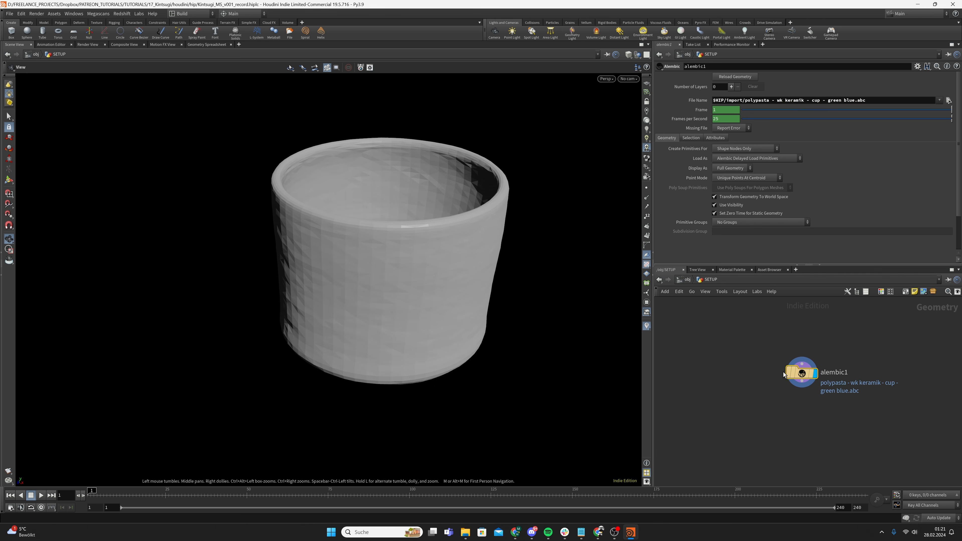
left_click(9, 117)
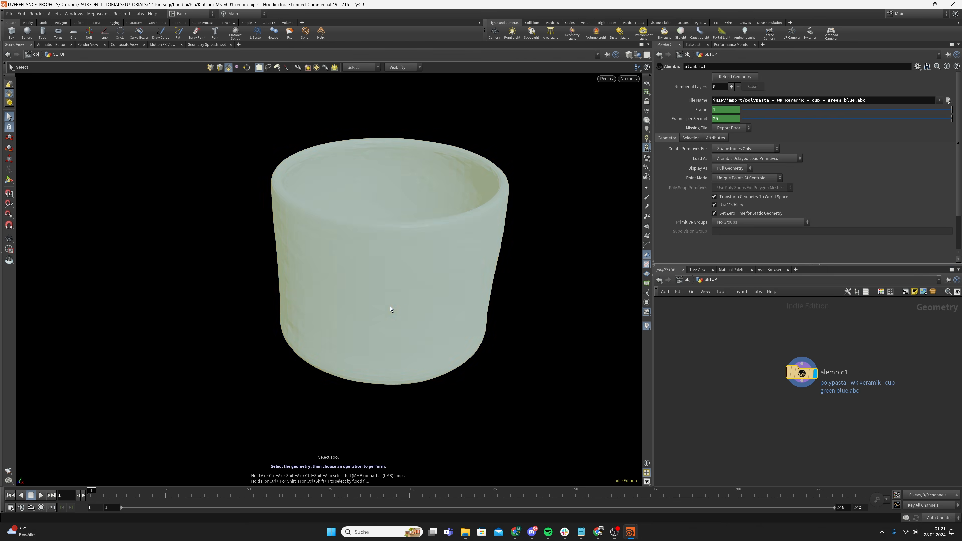
Add an Unpack node below alembic1 and display its result
key("Tab")
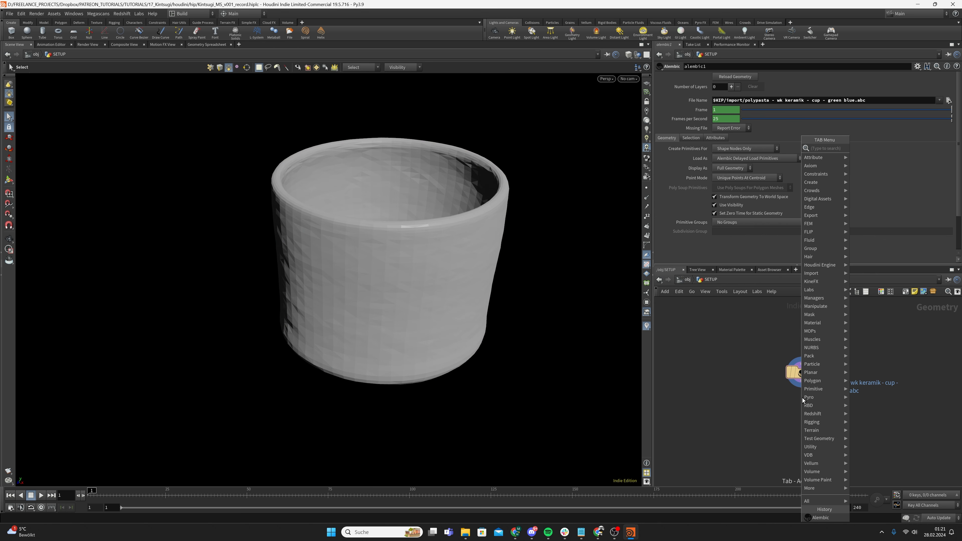
type("unpack")
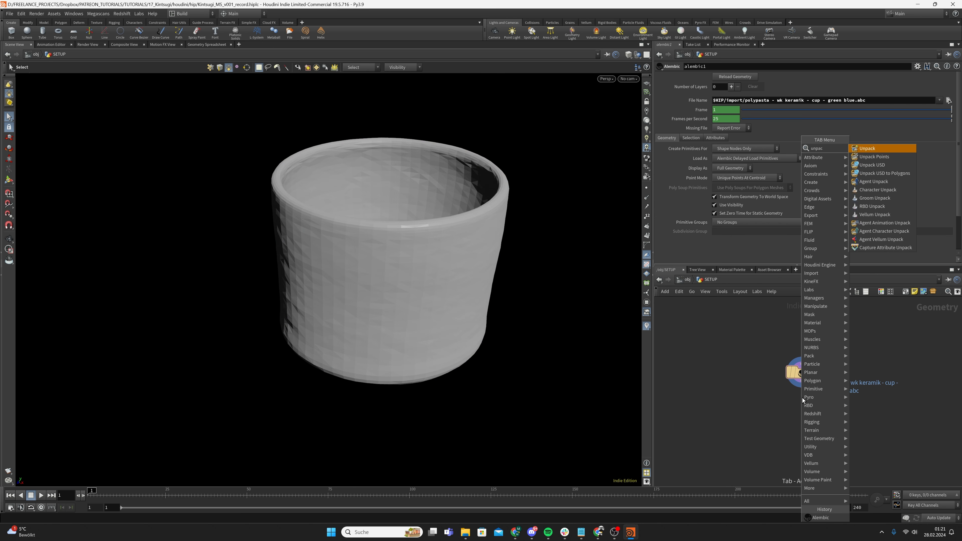
key("Return")
left_click(798, 412)
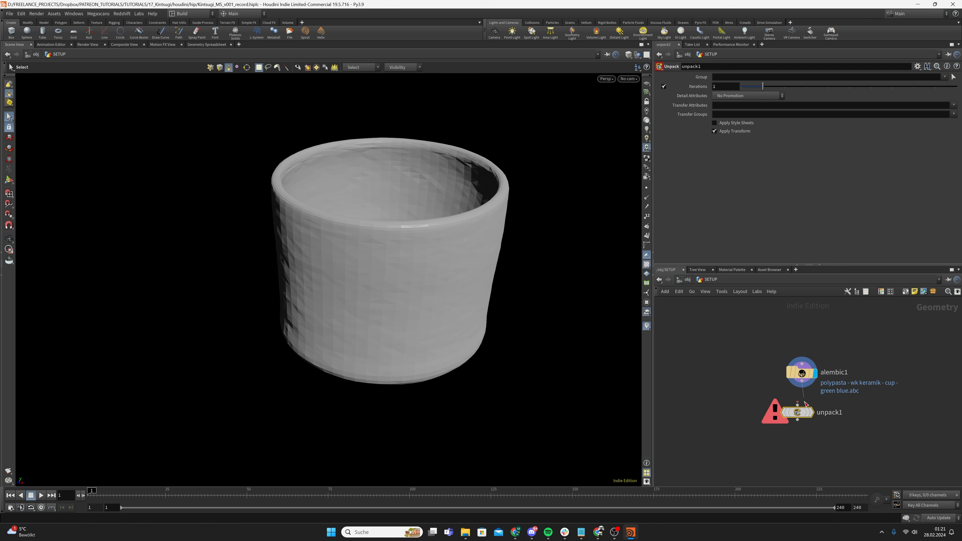
left_click(813, 413)
left_click_drag(565, 238, 425, 331)
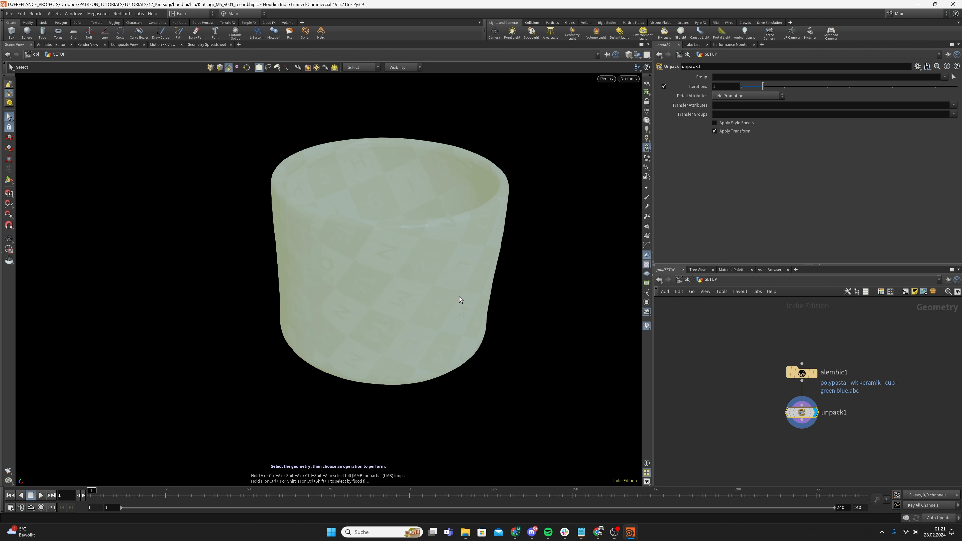
key("Escape")
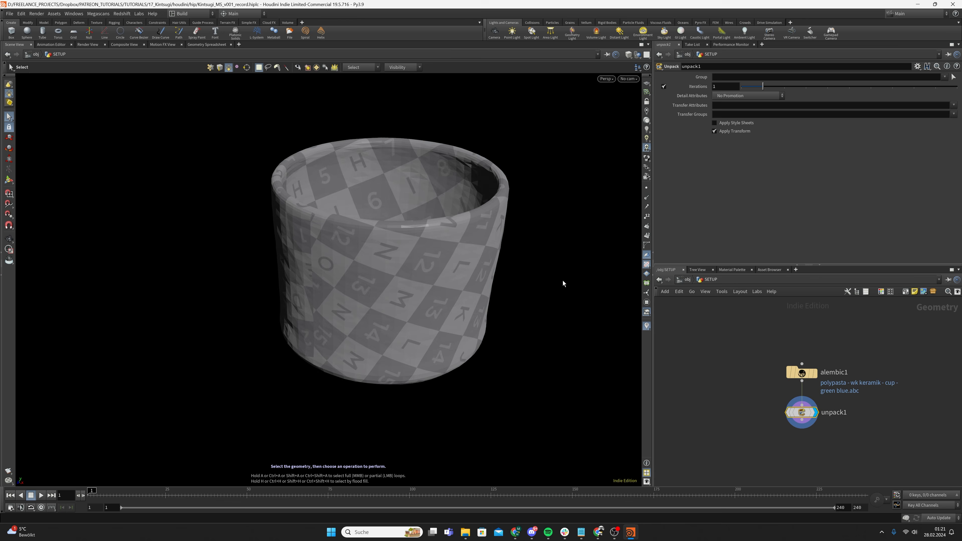
mouse_move(431, 306)
left_mouse_down()
mouse_move(481, 266)
mouse_move(432, 303)
left_mouse_up()
Add a Convert node wired below unpack1, align the three nodes, and display convert1
key("Tab")
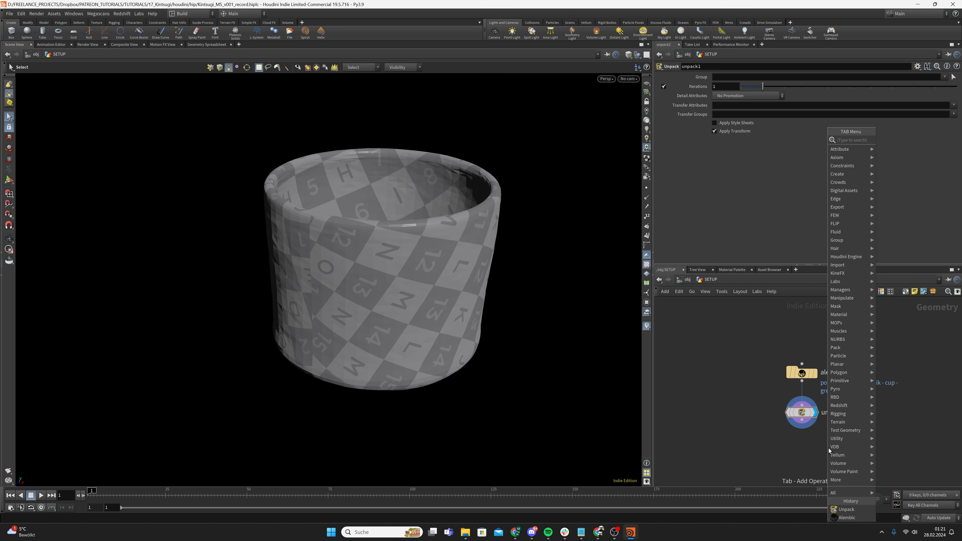
left_click_drag(550, 303, 379, 415)
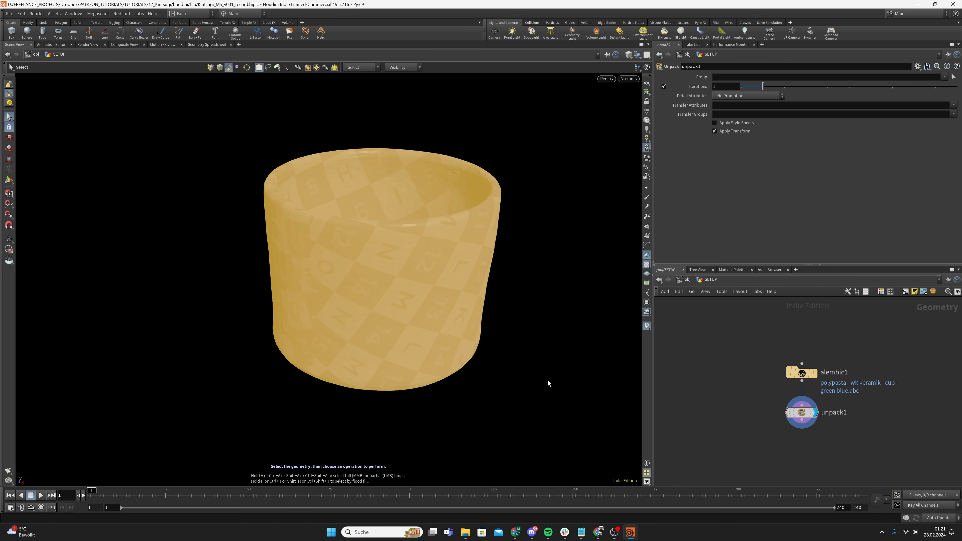
left_click(547, 381)
key("Tab")
type("convert")
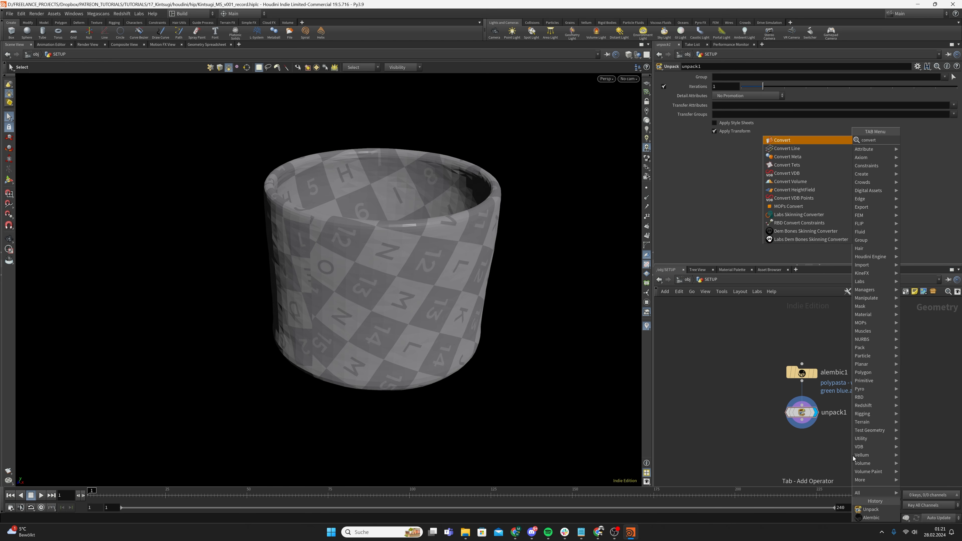
key("Return")
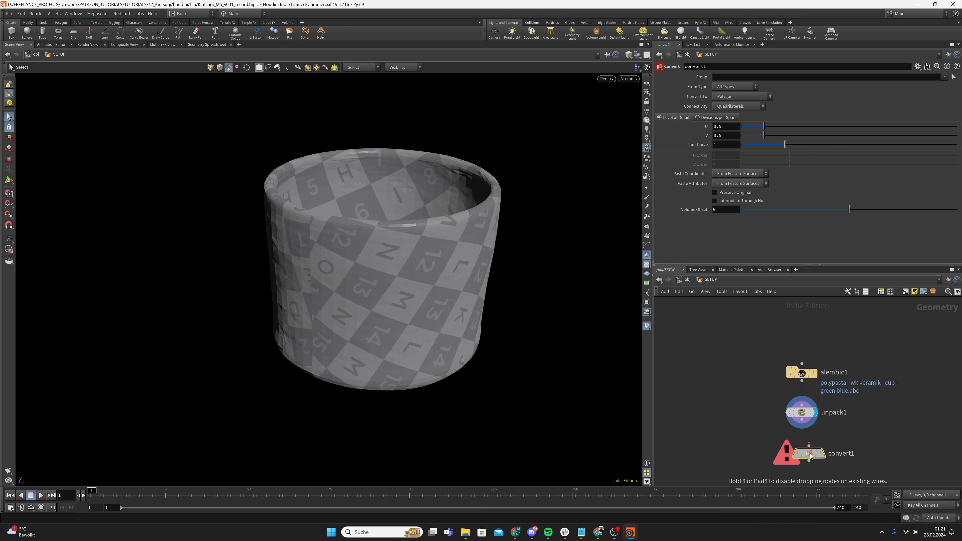
left_click(803, 426)
left_click_drag(802, 420, 804, 445)
left_click_drag(760, 356, 816, 422)
key("a")
left_click(818, 453)
left_click(805, 453)
Select faces on the converted cup and orbit around it, including the interior
left_click_drag(505, 399, 410, 326)
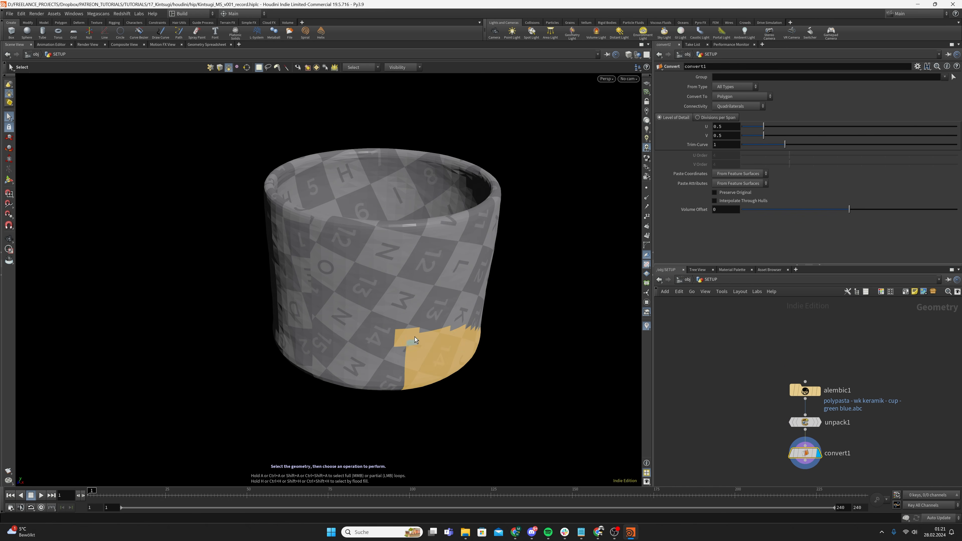
left_click(430, 312)
left_click_drag(508, 287, 319, 404)
left_click_drag(381, 303, 472, 272, "alt")
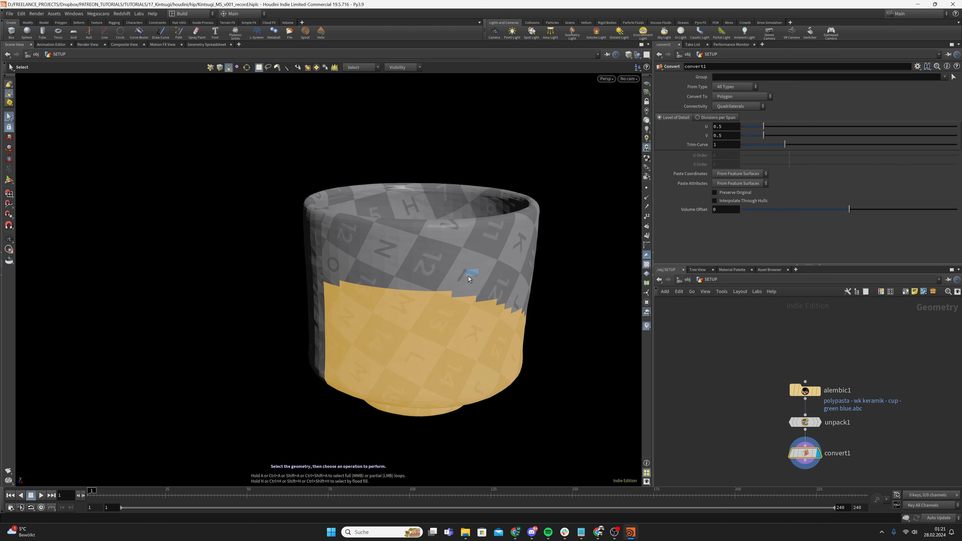
left_click(574, 304)
middle_click_drag(453, 320, 366, 318, "alt")
left_click_drag(366, 318, 356, 347, "alt")
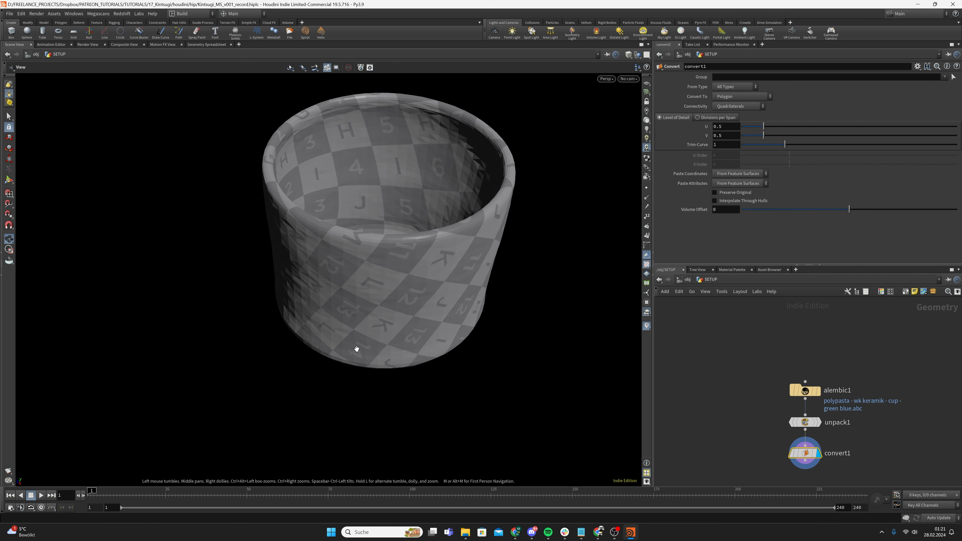
middle_click_drag(403, 314, 344, 340, "alt")
left_click_drag(344, 339, 352, 339, "alt")
left_click(355, 339)
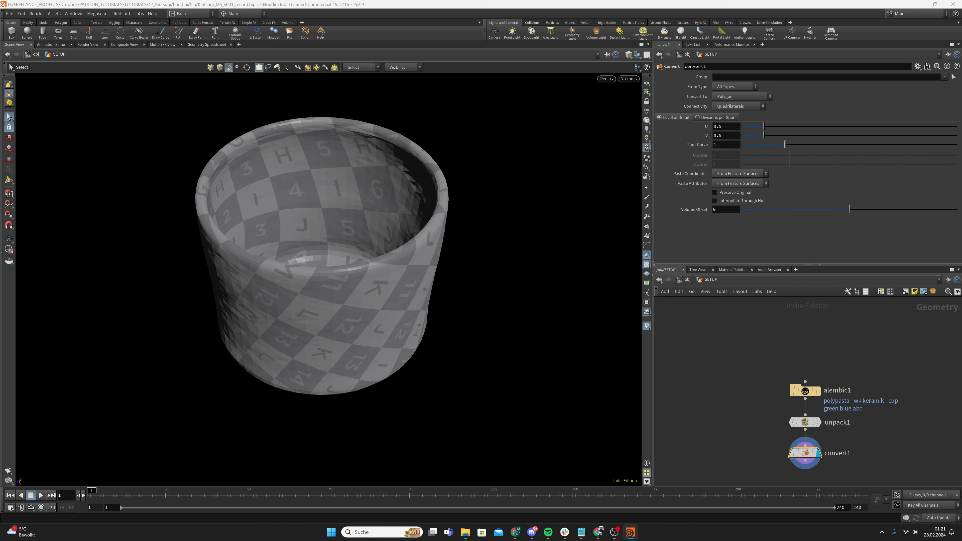
scroll(819, 390, "down", 2)
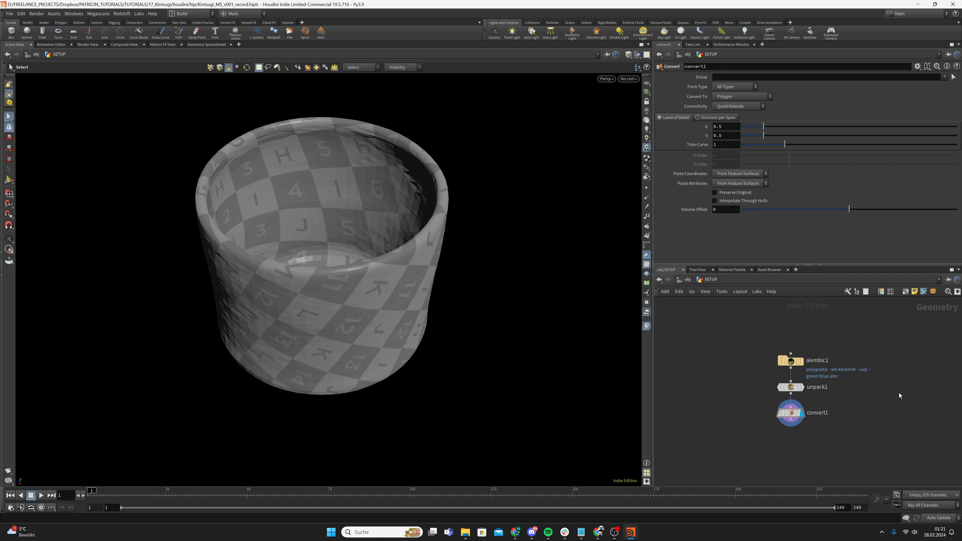
Add a box1 node beside the cup chain and display it to inspect its size
key("Tab")
type("cube")
key("Return")
left_click(887, 388)
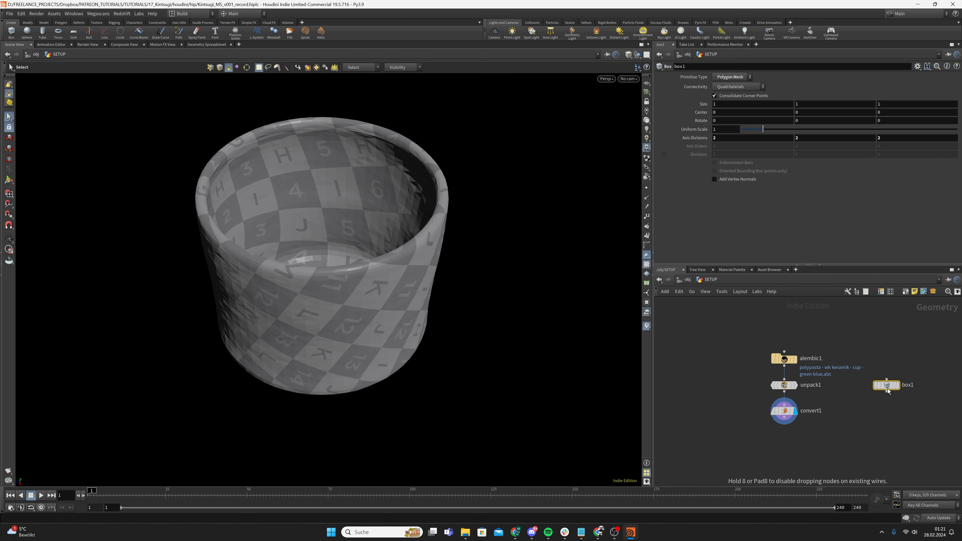
left_click(898, 386)
left_click_drag(322, 335, 211, 367, "alt")
middle_click_drag(343, 344, 349, 267, "alt")
left_click_drag(349, 267, 358, 299, "alt")
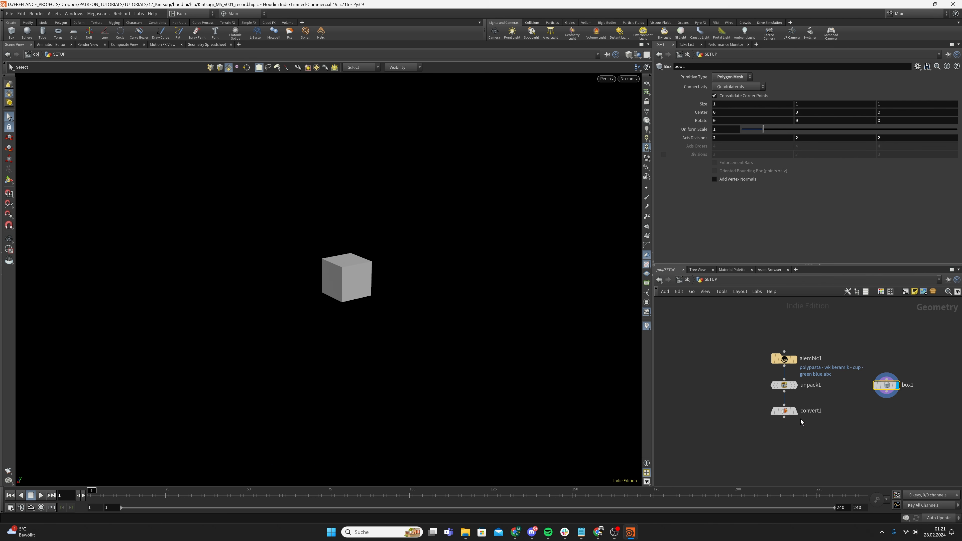
Put the display flag back on convert1 and frame the whole cup
left_click(795, 411)
left_click(783, 410)
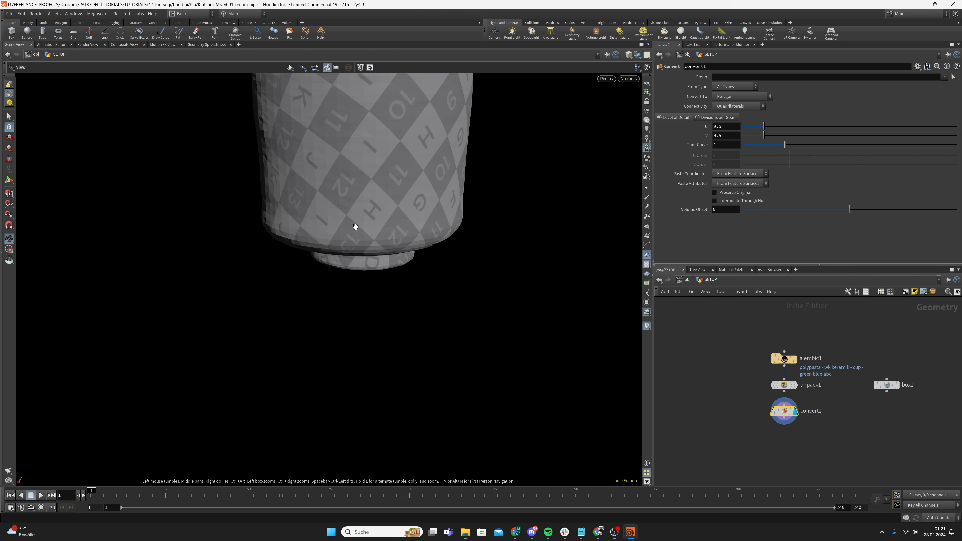
middle_click_drag(355, 227, 359, 280, "alt")
Add transform1 wired after convert1 with Uniform Scale 0.01
key("Tab")
type("t")
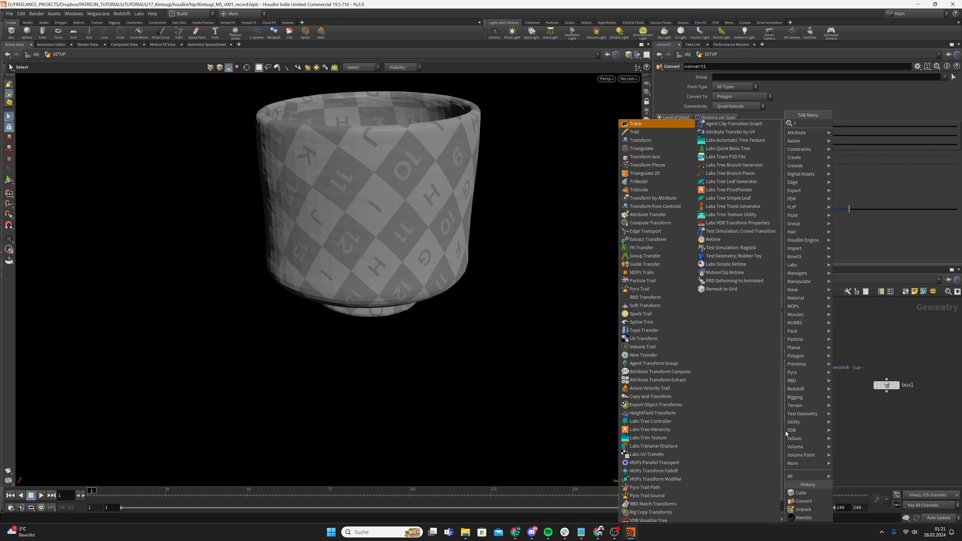
type("ran")
key("Return")
left_click(785, 432)
left_click_drag(785, 431, 785, 450)
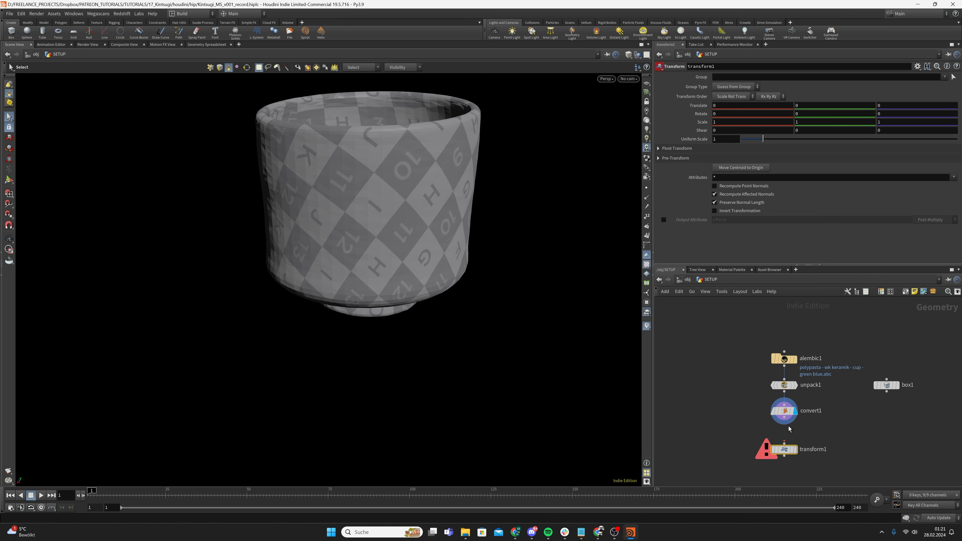
left_click(783, 417)
left_click(784, 443)
left_click(795, 450)
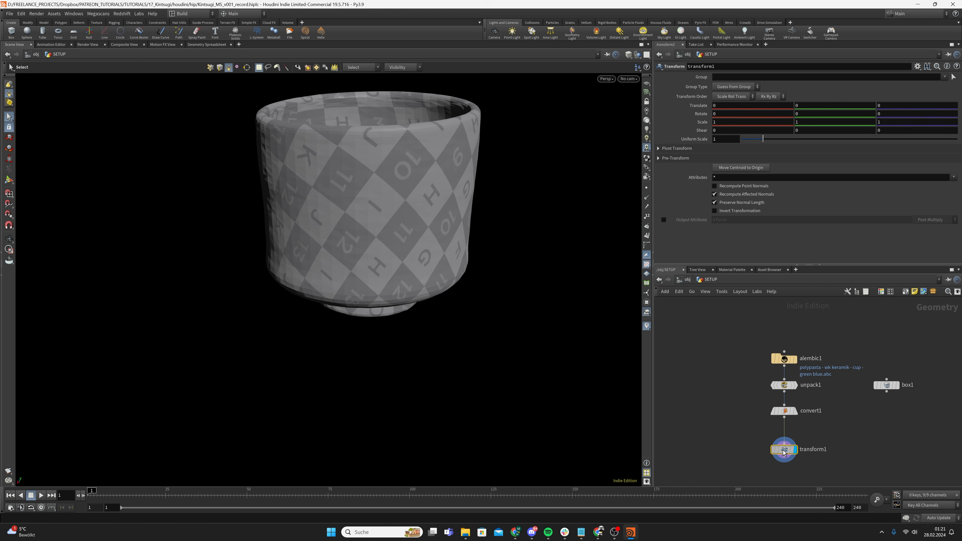
left_click_drag(720, 140, 696, 150)
type("0.0")
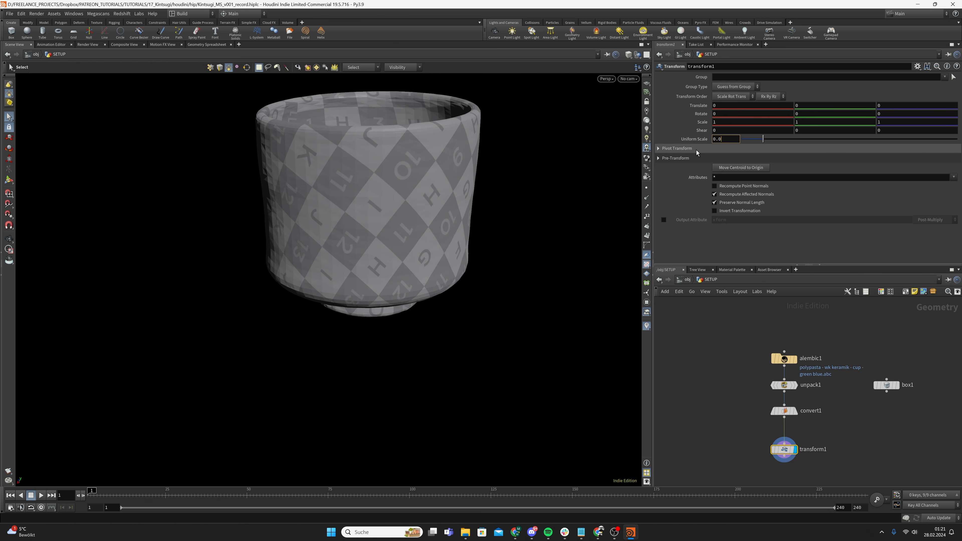
type("1")
key("Return")
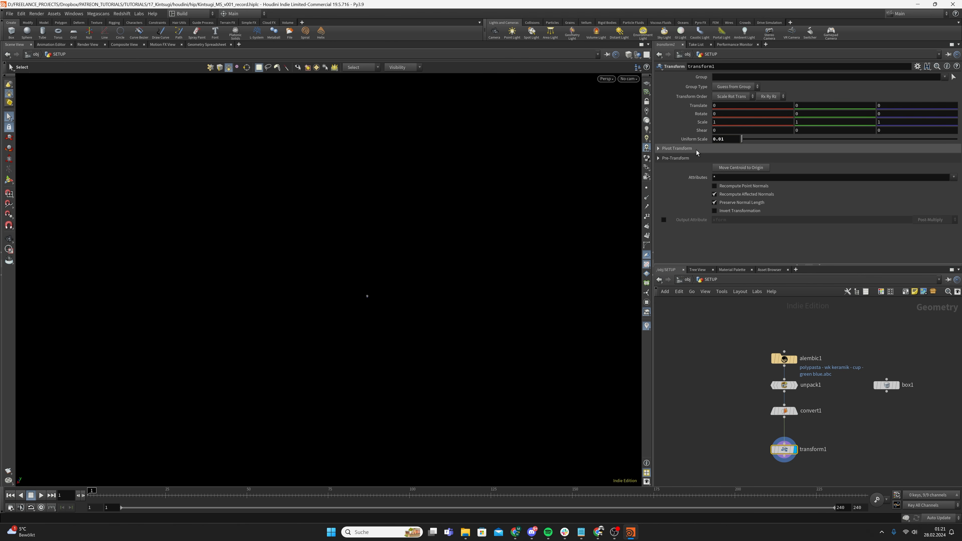
Template the reference box, then delete it and realign the remaining four nodes
left_click(896, 385)
right_click_drag(373, 306, 958, 178, "alt")
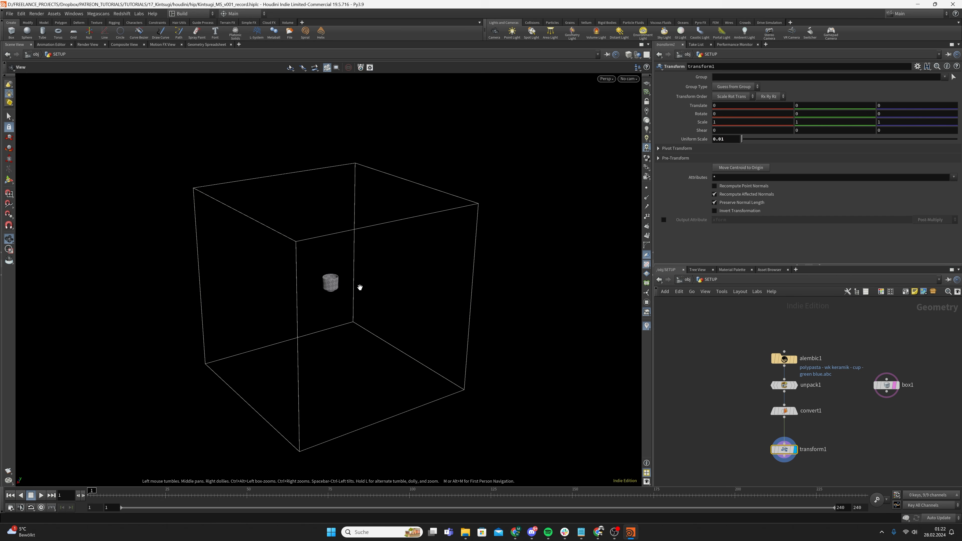
left_click_drag(360, 287, 307, 277)
key("s")
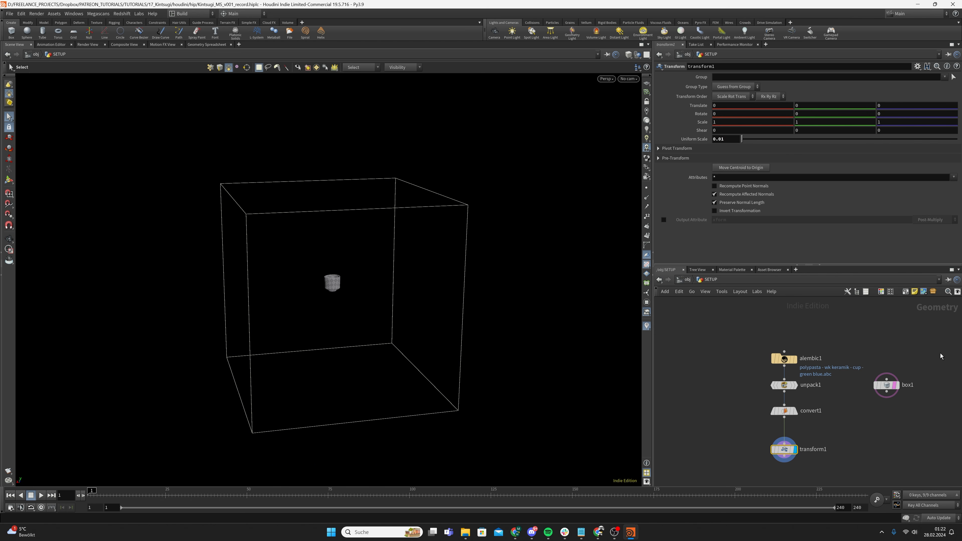
left_click_drag(886, 353, 908, 438)
key("Delete")
left_click_drag(714, 321, 781, 383)
key("a")
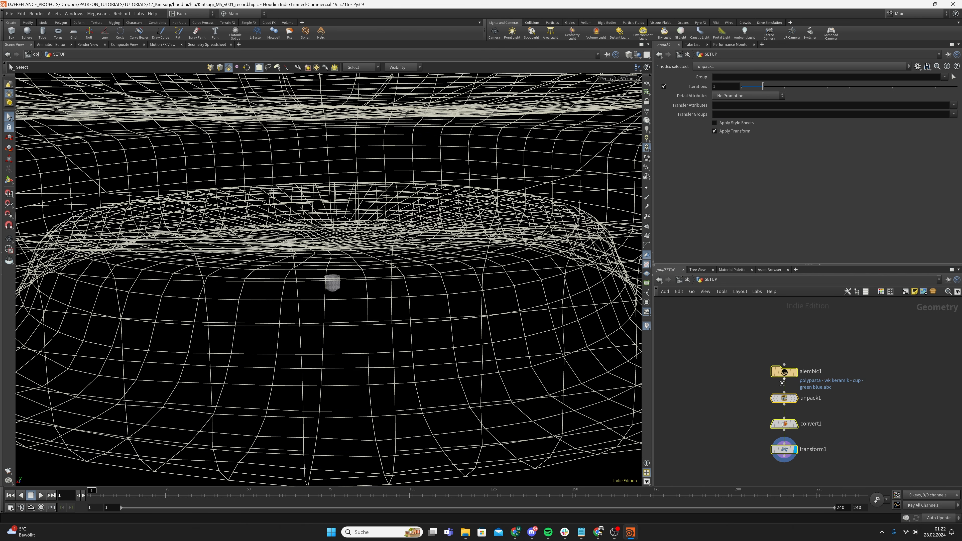
left_click(781, 425)
middle_click_drag(783, 451, 788, 420)
Zoom in on the shrunken cup and save the scene file
scroll(789, 417, "down", 2)
right_click_drag(286, 284, 590, 268, "alt")
middle_click_drag(467, 300, 278, 366, "alt")
left_click_drag(278, 367, 245, 378, "alt")
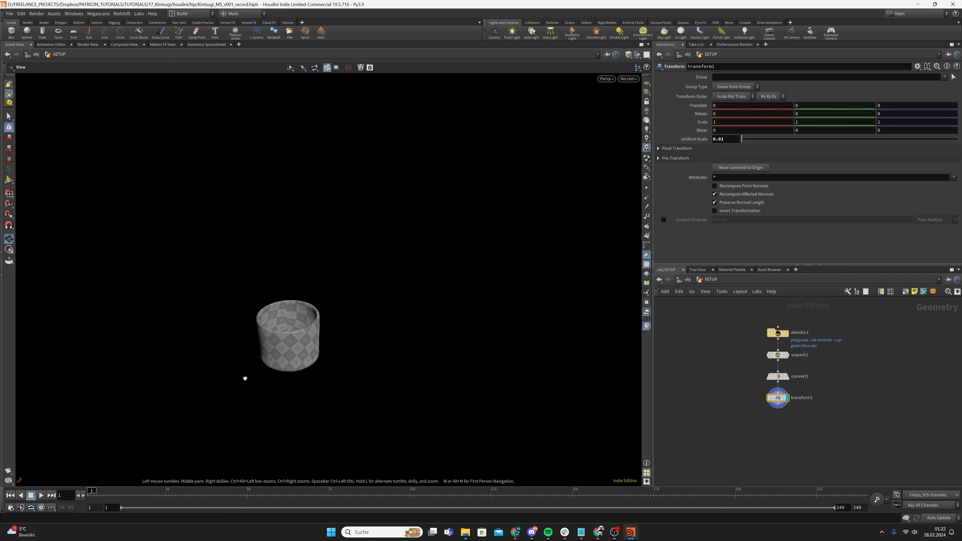
right_click_drag(291, 344, 510, 281, "alt")
left_click_drag(306, 343, 315, 293, "alt")
key("ctrl+s")
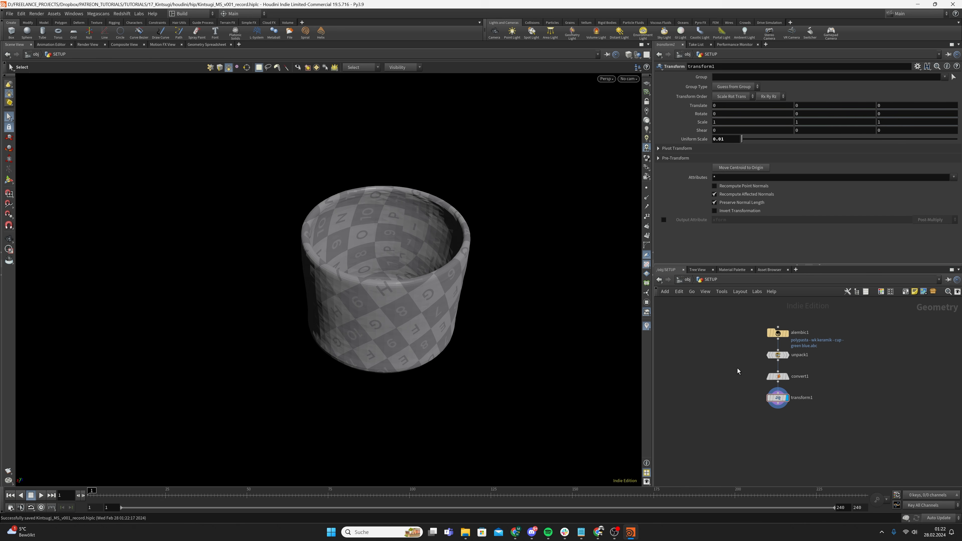
Add material1 wired after transform1 and display it
left_click(778, 355)
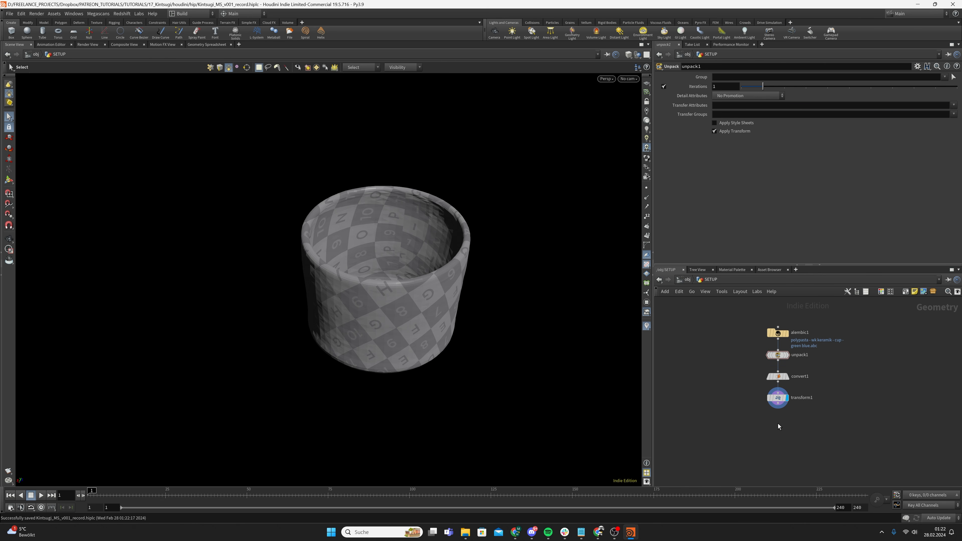
key("Tab")
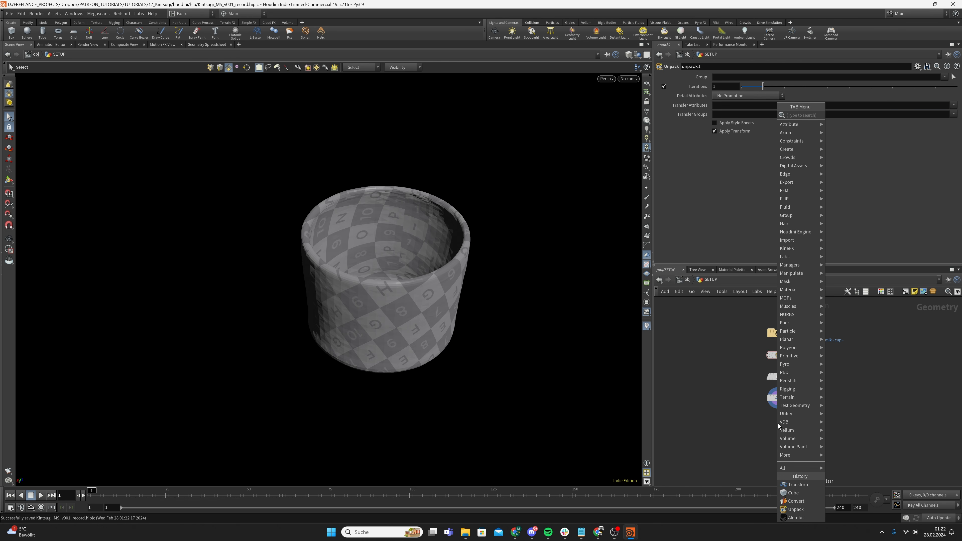
type("materia")
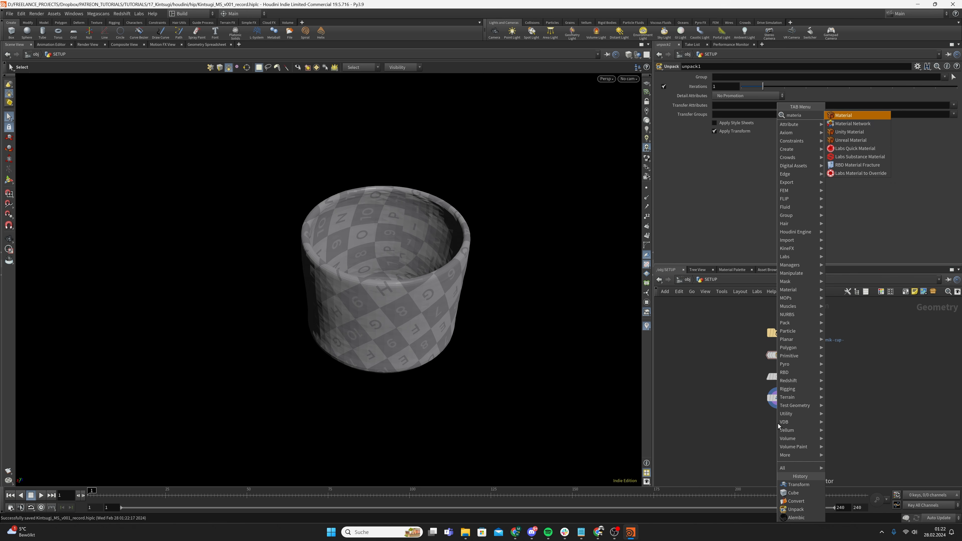
key("Return")
left_click(777, 423)
left_click_drag(777, 404, 777, 417)
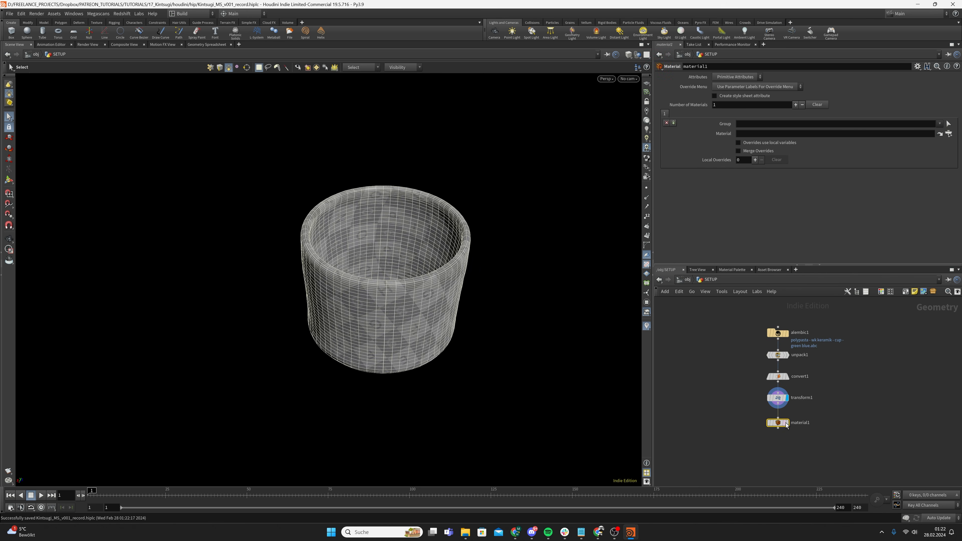
left_click(787, 422)
Create an RS Material Builder node in the /mat network
left_click(688, 279)
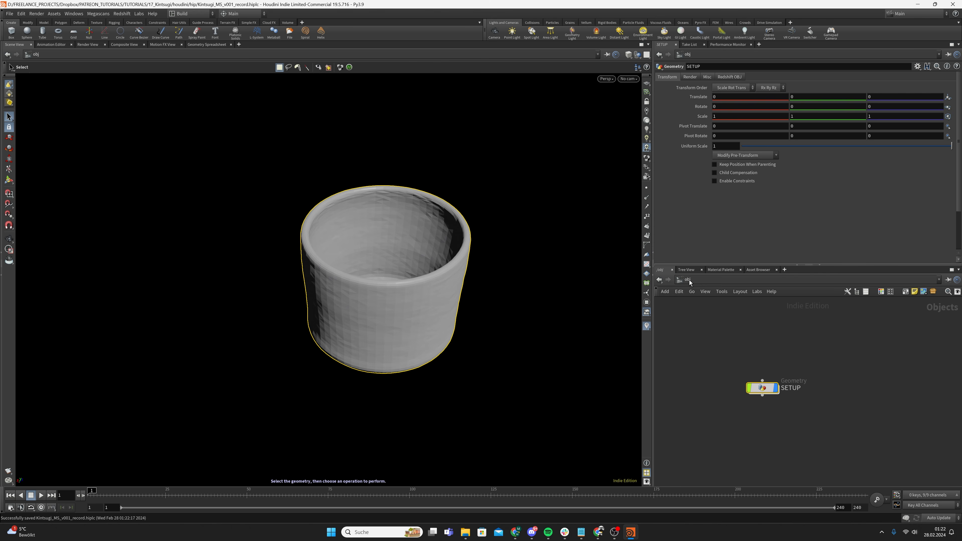
left_click(689, 279)
left_click(709, 308)
key("Tab")
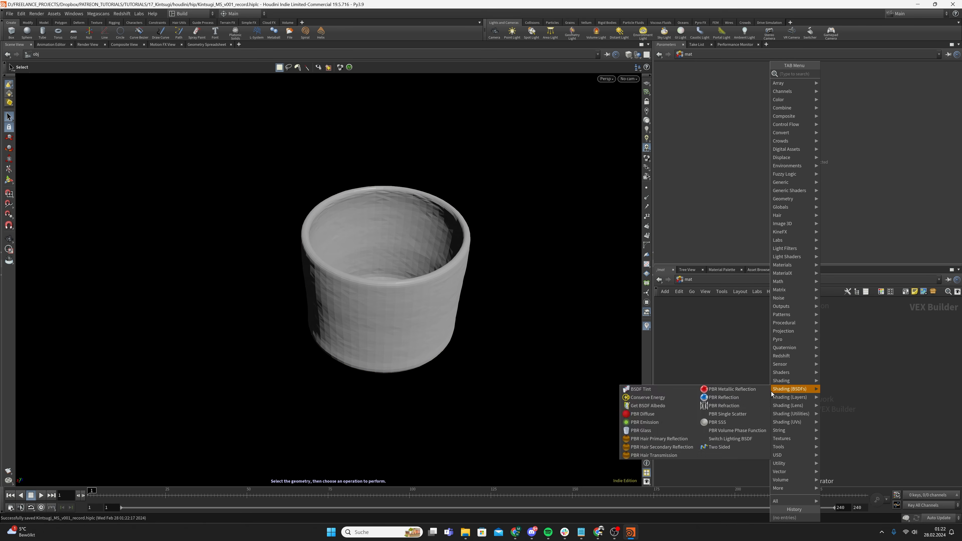
type("rs material")
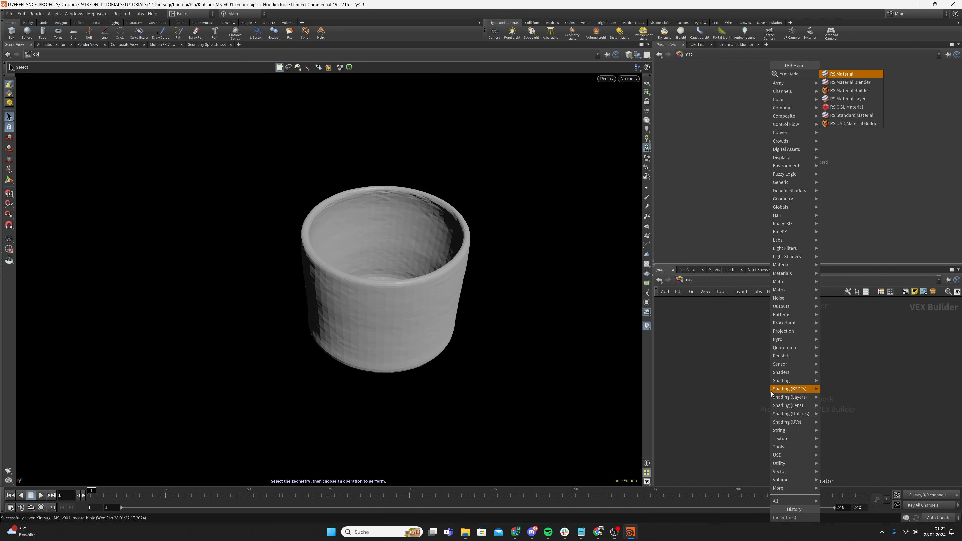
key("Down")
key("Down")
key("Return")
left_click(770, 392)
Rename the material builder to CUP and return to /obj
left_click(775, 385)
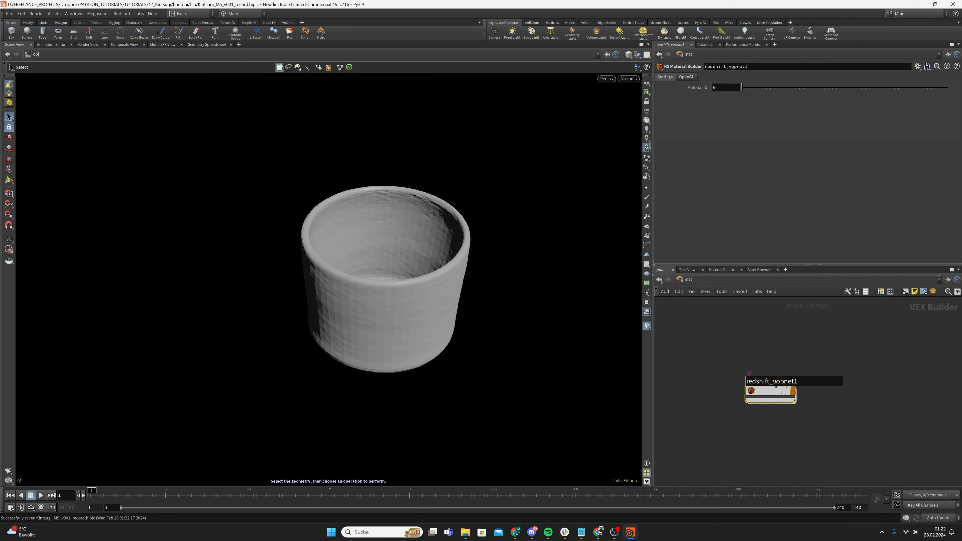
key("ctrl+a")
type("S")
key("Return")
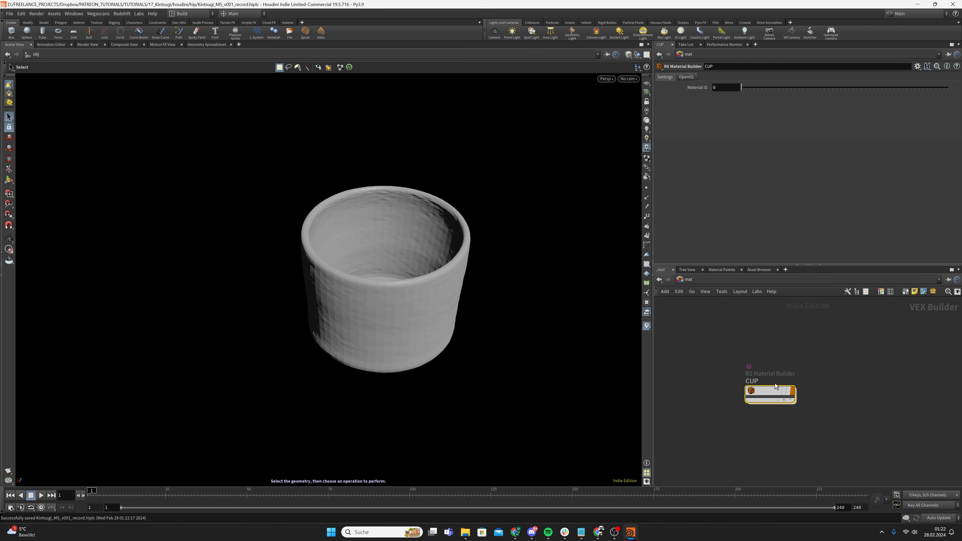
left_click(720, 280)
left_click(738, 317)
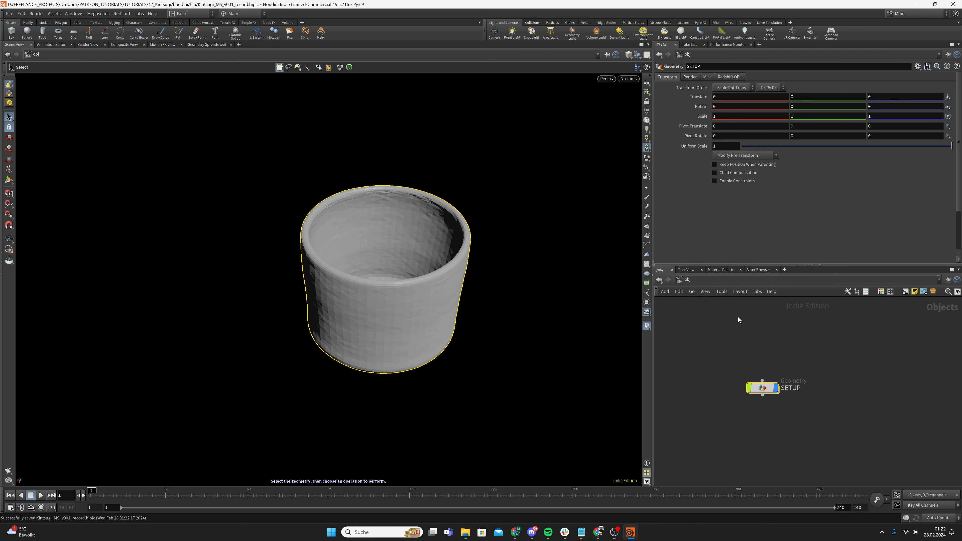
Inside SETUP, set material1's material to /mat/CUP and check its geometry info
double_click(764, 396)
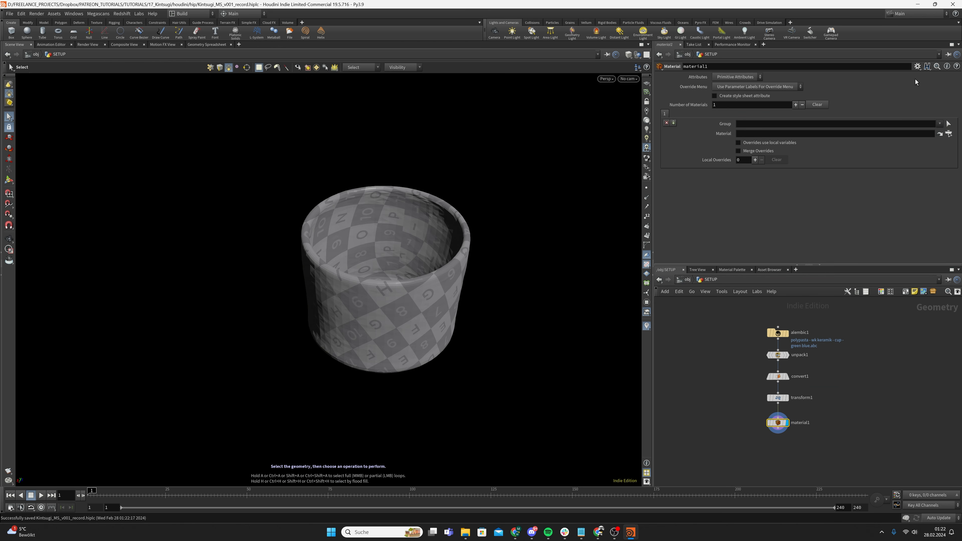
left_click(948, 133)
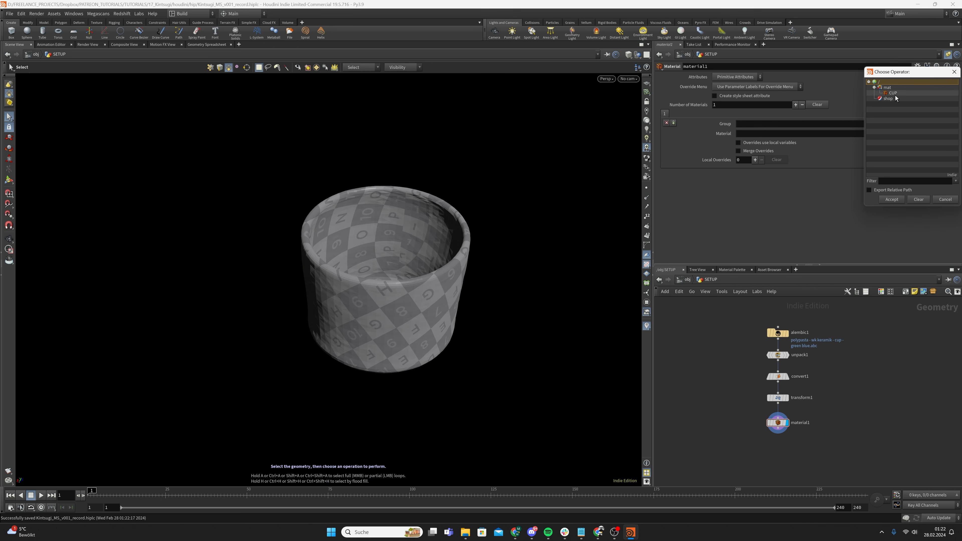
double_click(892, 93)
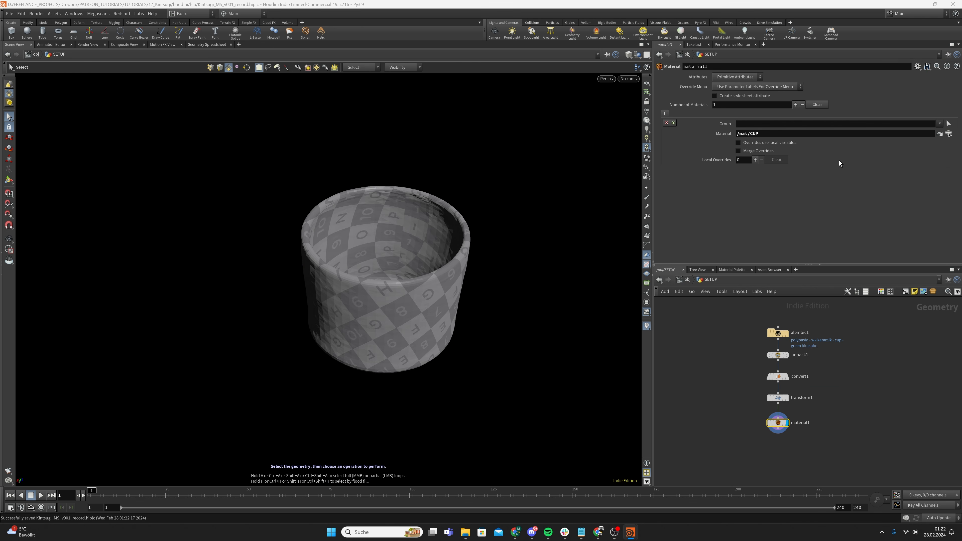
middle_click(777, 425)
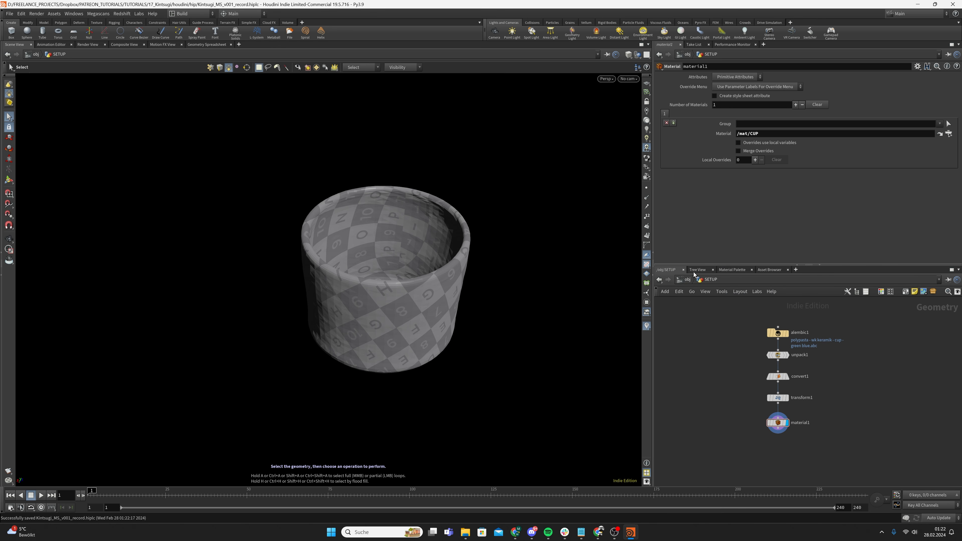
Back at /obj, open the Redshift Render View and recentre its rendered frame
key("u")
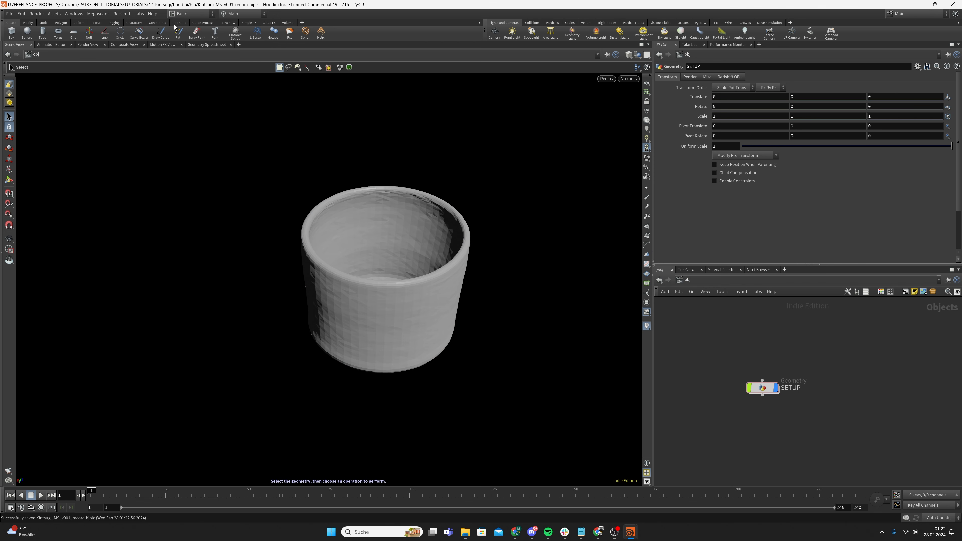
left_click(121, 14)
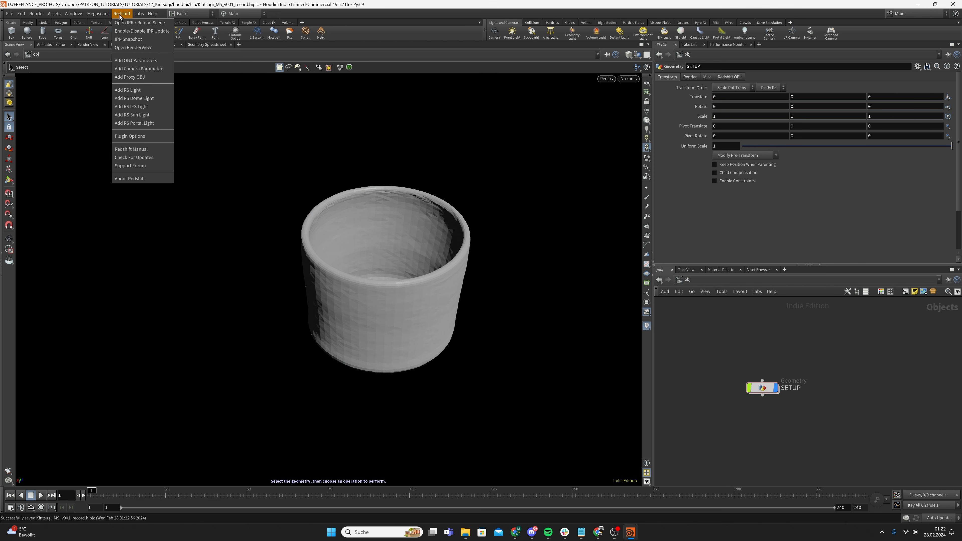
left_click(140, 49)
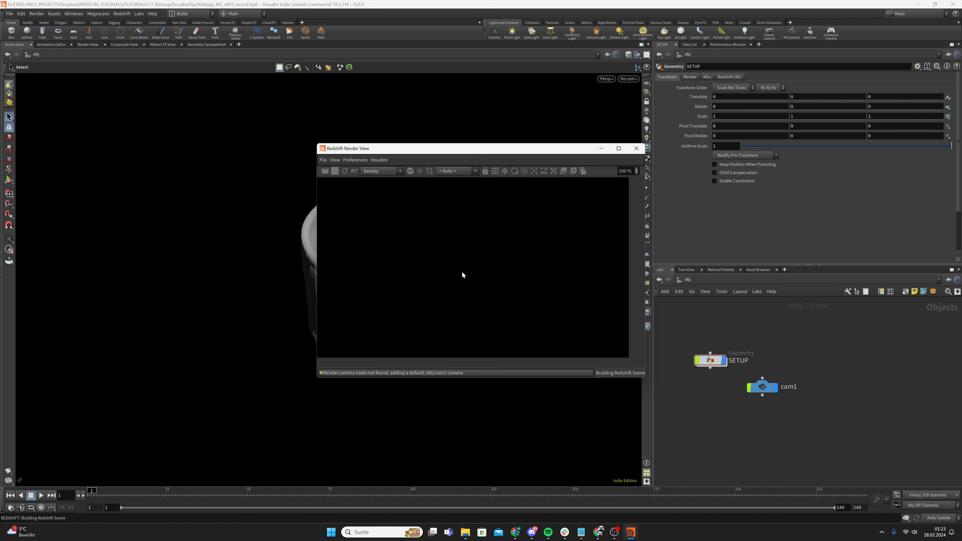
scroll(421, 258, "down", 3)
middle_click_drag(432, 260, 443, 268)
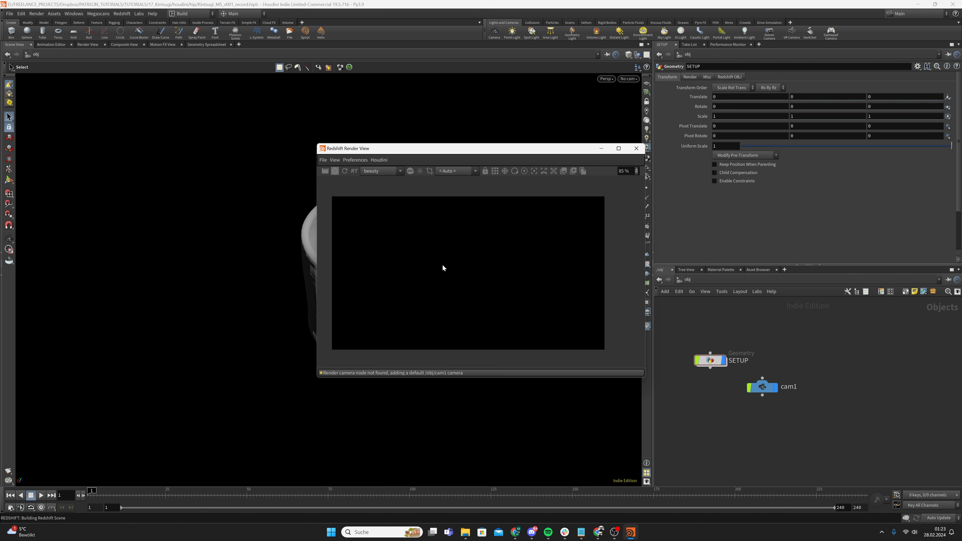
scroll(441, 264, "up", 1)
left_click_drag(477, 152, 459, 142)
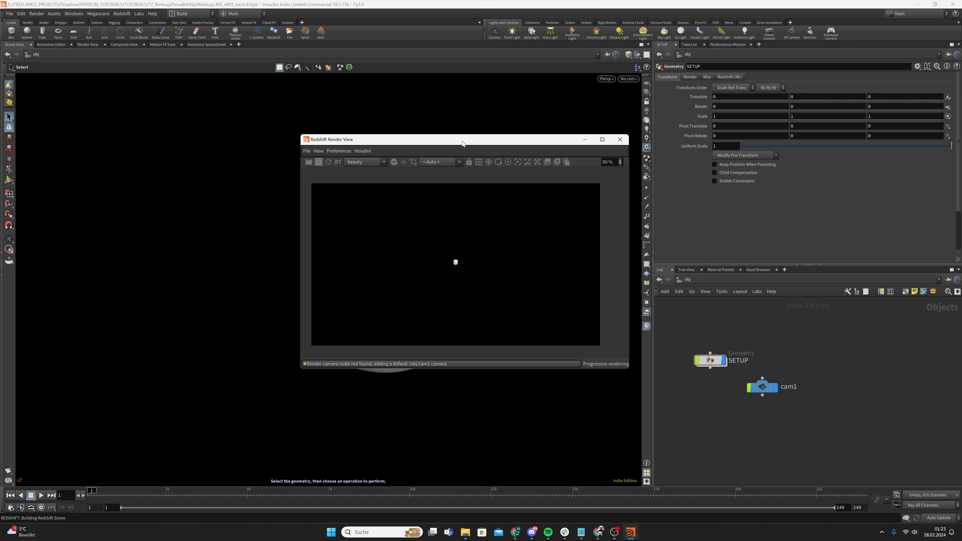
Look through cam1 in the viewport and reposition the render window beside it
left_click(628, 78)
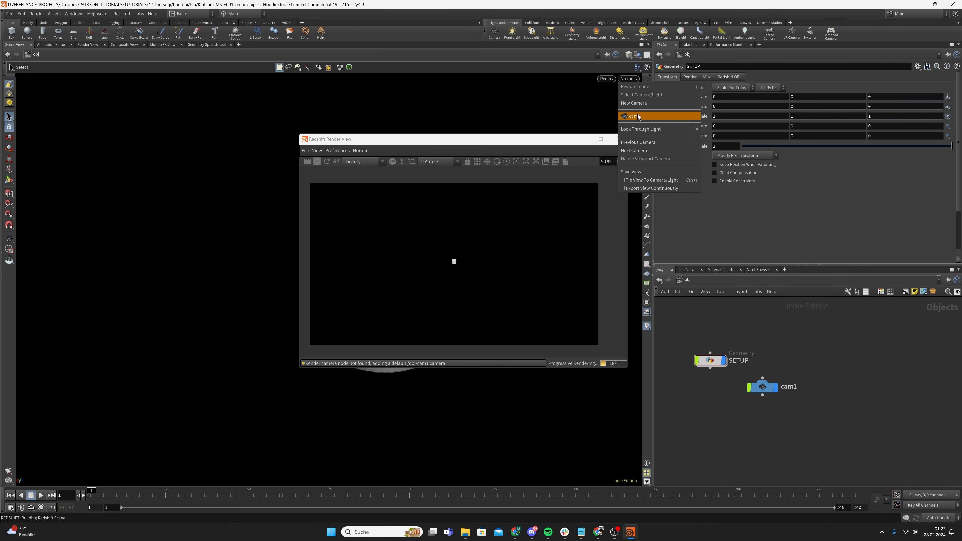
left_click(639, 117)
left_click_drag(462, 143, 695, 129)
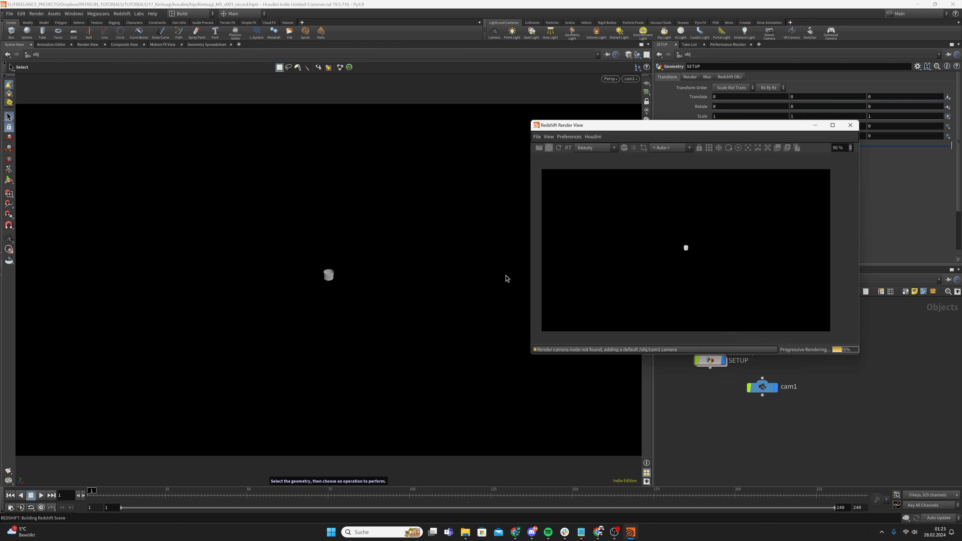
left_click_drag(620, 130, 429, 133)
Give cam1 a 1920×1920 resolution and a 250 mm focal length
left_click(761, 386)
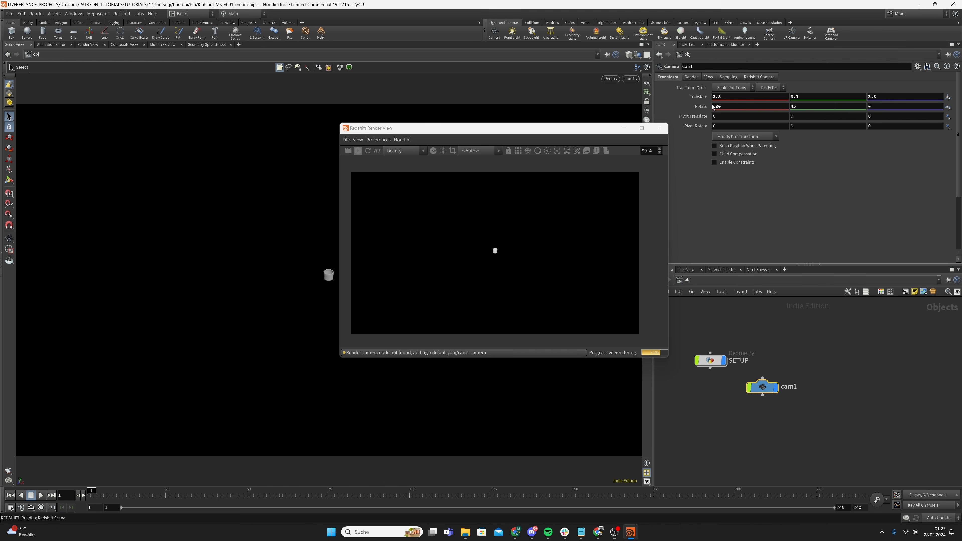
left_click(708, 76)
left_click(721, 96)
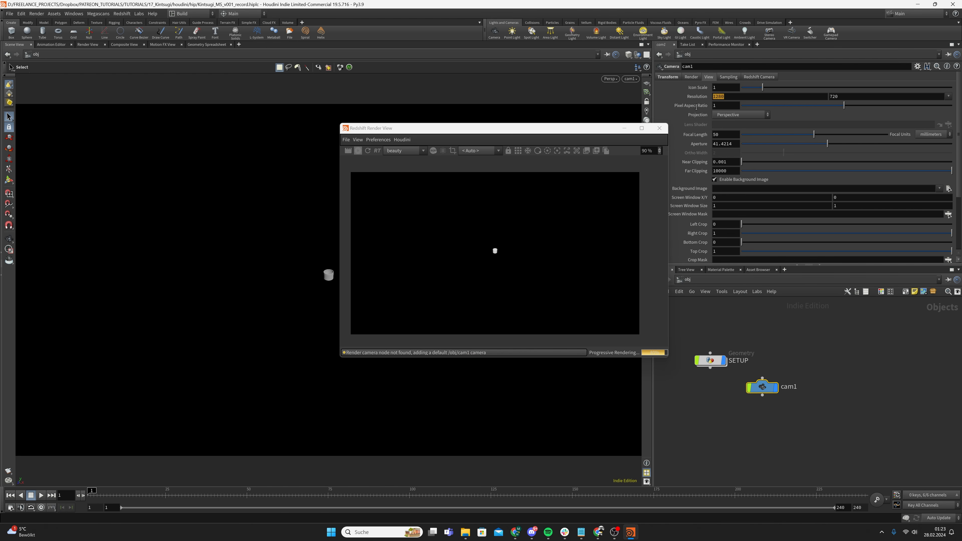
type("19")
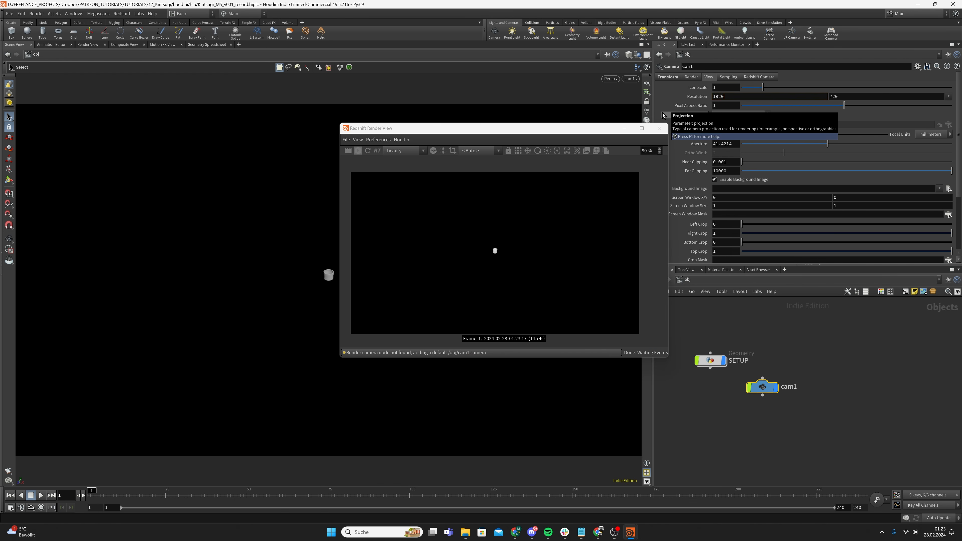
type("20")
key("Return")
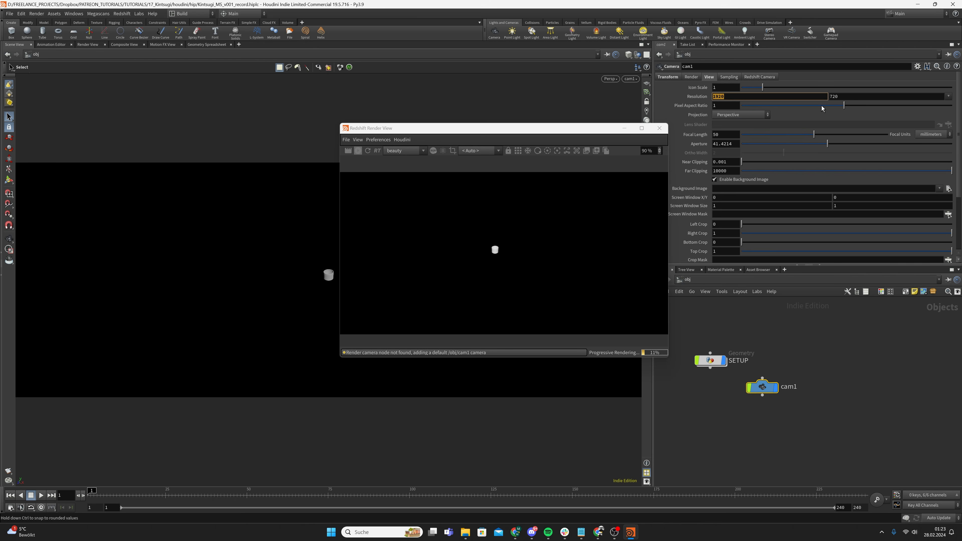
key("Tab")
type("1920")
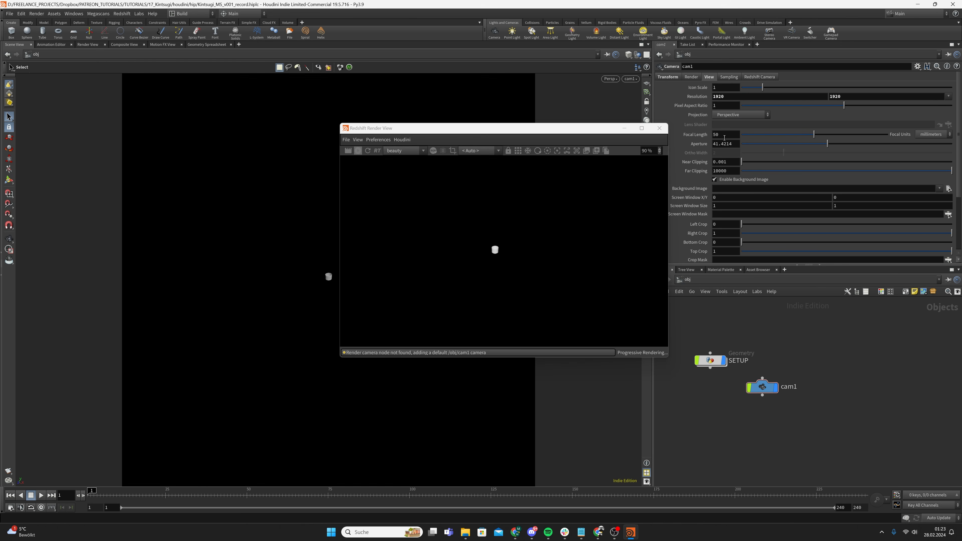
left_click_drag(720, 135, 687, 143)
type("250")
key("Return")
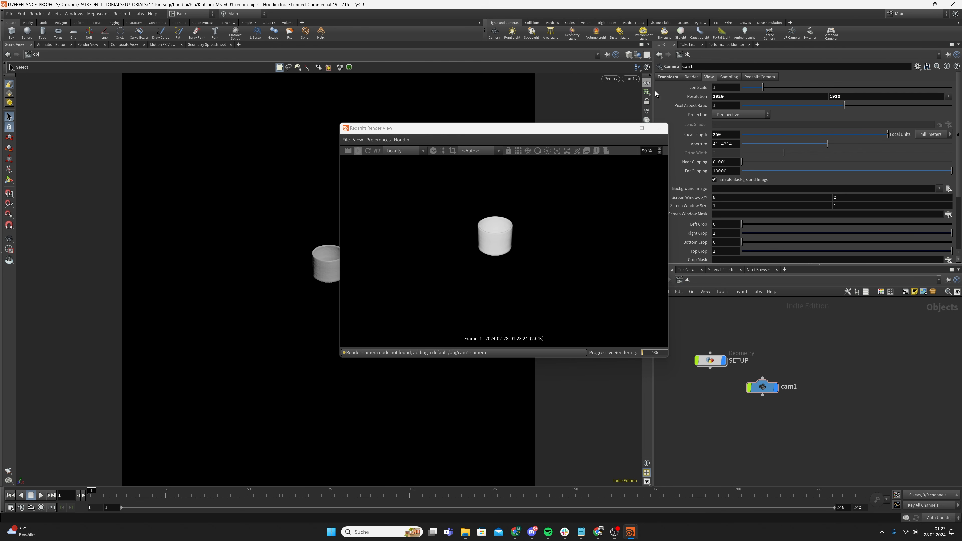
Lock the viewport to cam1, then dolly and pan in to frame the cup closely
left_click(646, 101)
left_click_drag(563, 131, 756, 114)
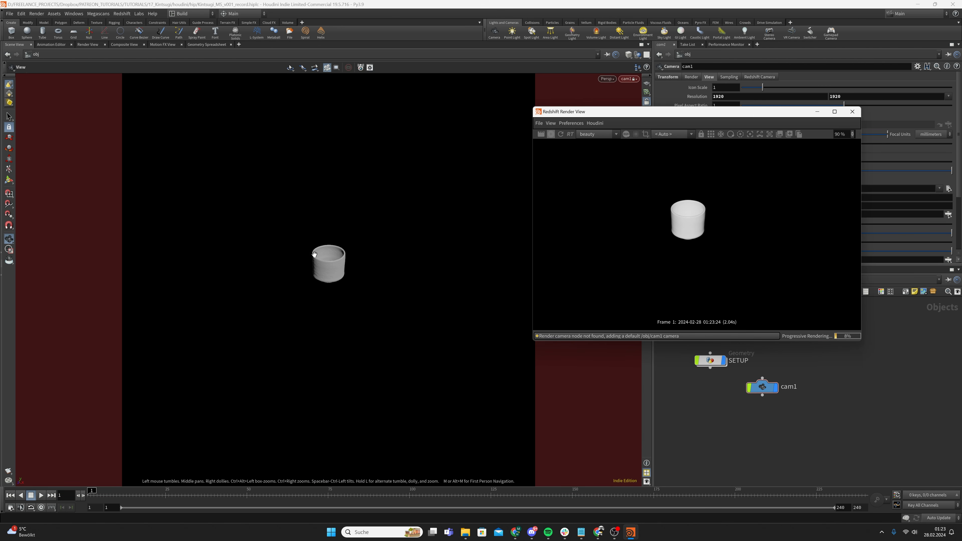
right_click_drag(316, 254, 762, 169, "alt")
middle_click_drag(288, 260, 330, 262, "alt")
right_click_drag(329, 261, 447, 245, "alt")
middle_click_drag(343, 260, 360, 263, "alt")
right_click_drag(360, 263, 386, 258, "alt")
middle_click_drag(368, 261, 356, 267, "alt")
right_click_drag(356, 267, 373, 256, "alt")
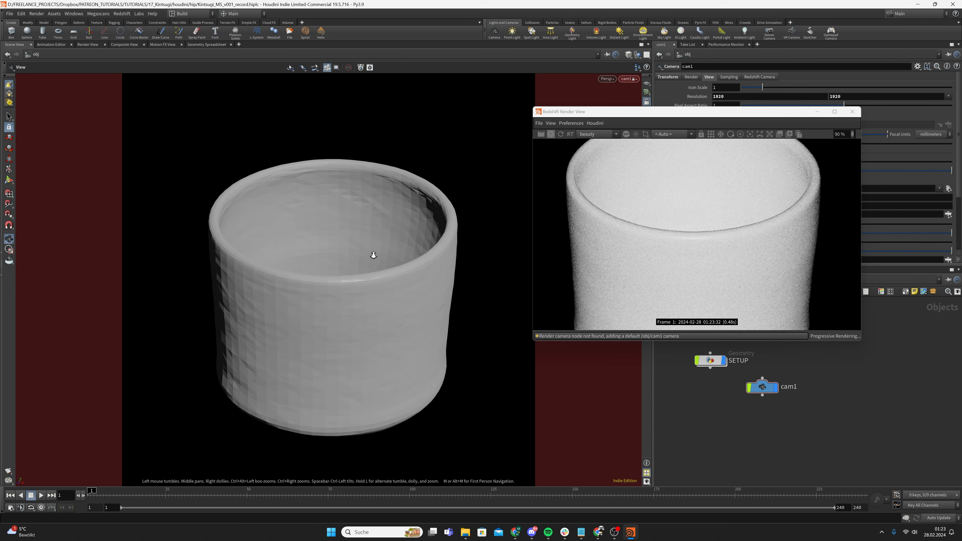
middle_click_drag(374, 255, 364, 251, "alt")
Reposition and enlarge the render window, and move cam1 lower in the network
left_click_drag(669, 111, 517, 85)
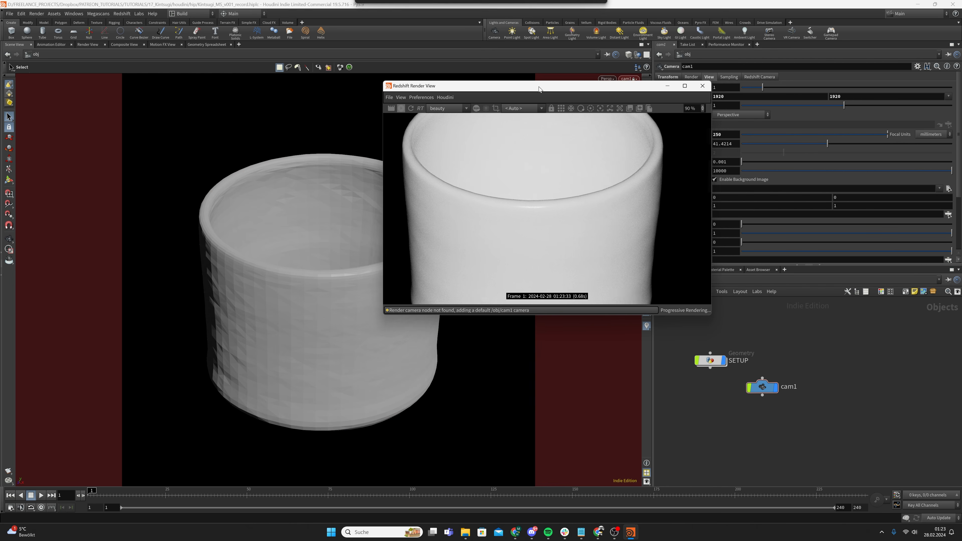
scroll(644, 246, "down", 3)
left_click_drag(707, 314, 747, 424)
scroll(563, 293, "down", 2)
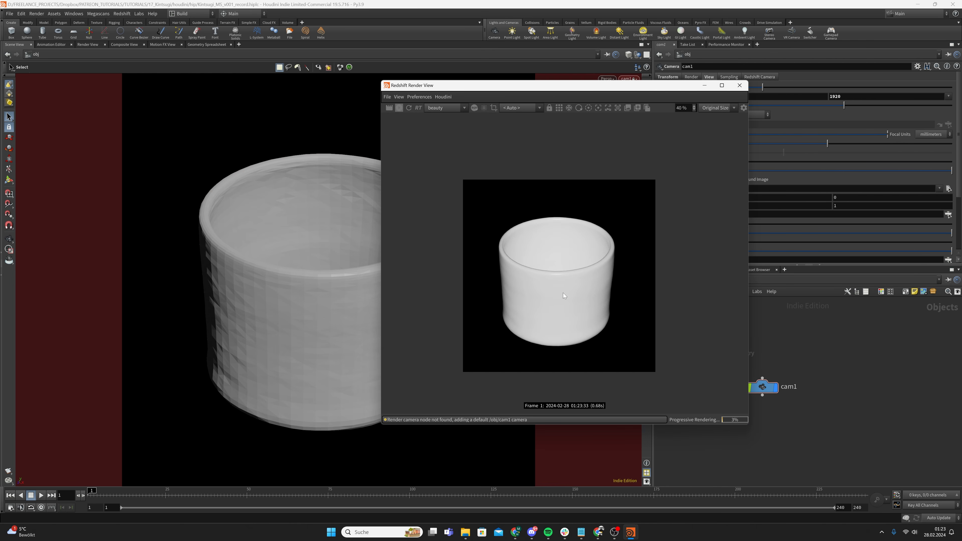
scroll(557, 288, "up", 2)
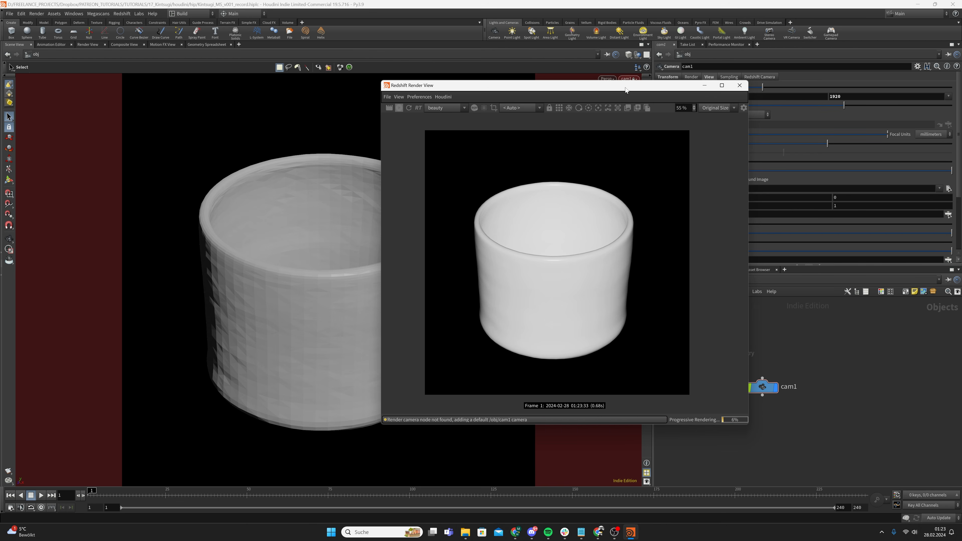
left_click_drag(625, 90, 536, 79)
left_click_drag(762, 386, 742, 423)
Add a Redshift dome light (RSLightDome) node to the network
key("Tab")
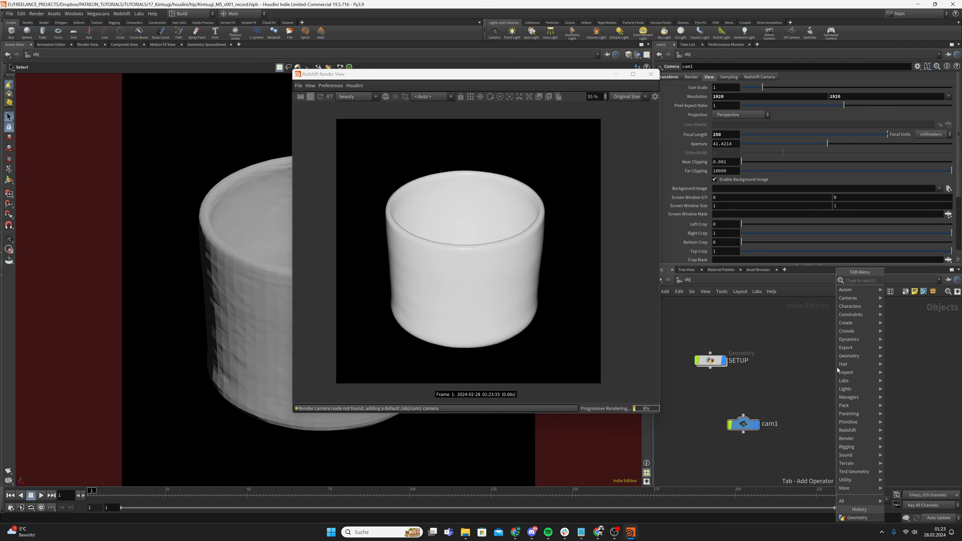
type("dome")
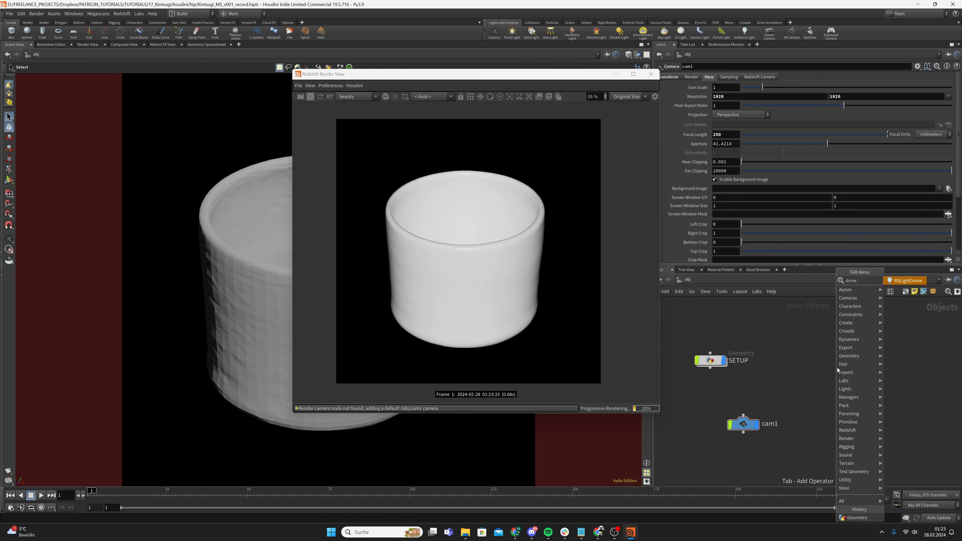
key("BackSpace")
key("Return")
left_click(828, 364)
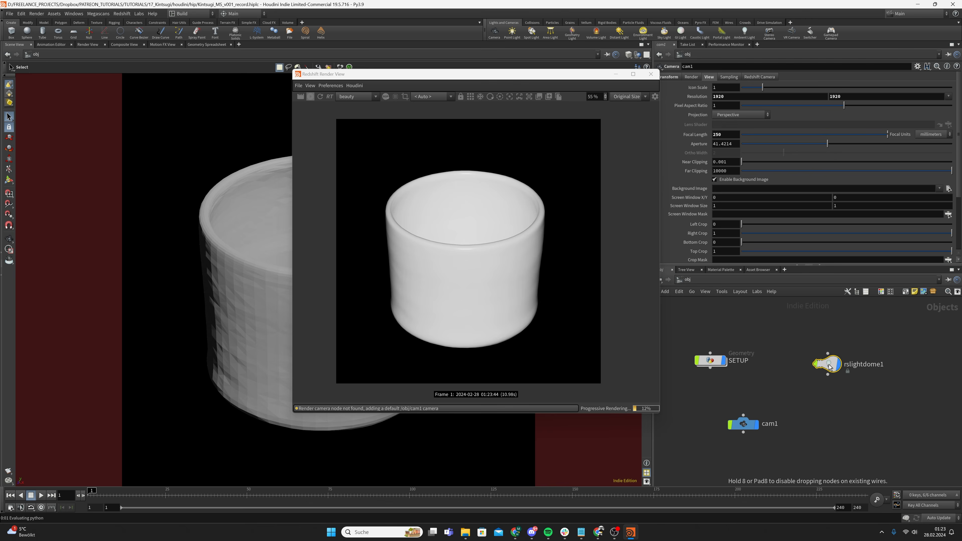
Browse the dome light's Texture to D:/HDRIs/canada_montreal_pierre_bathroom.exr
left_click(687, 77)
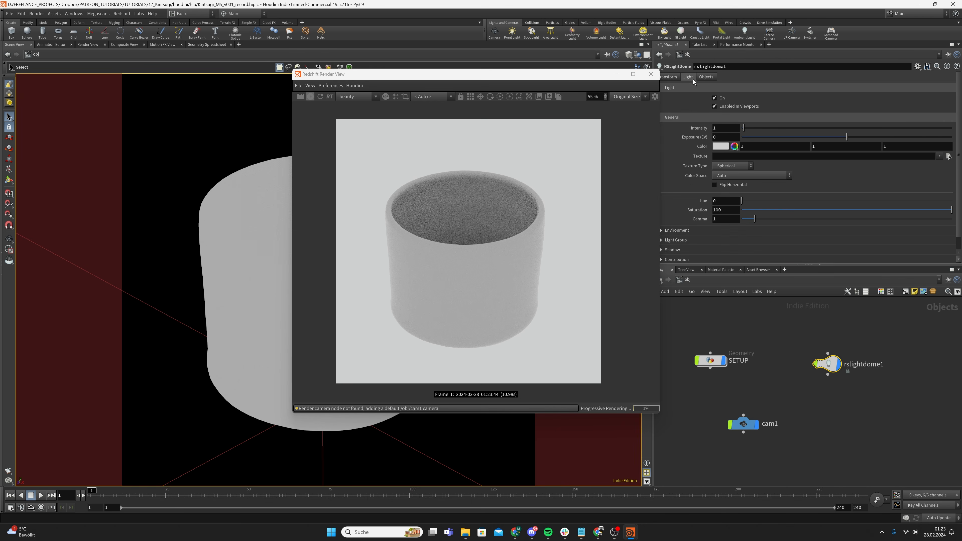
left_click(948, 158)
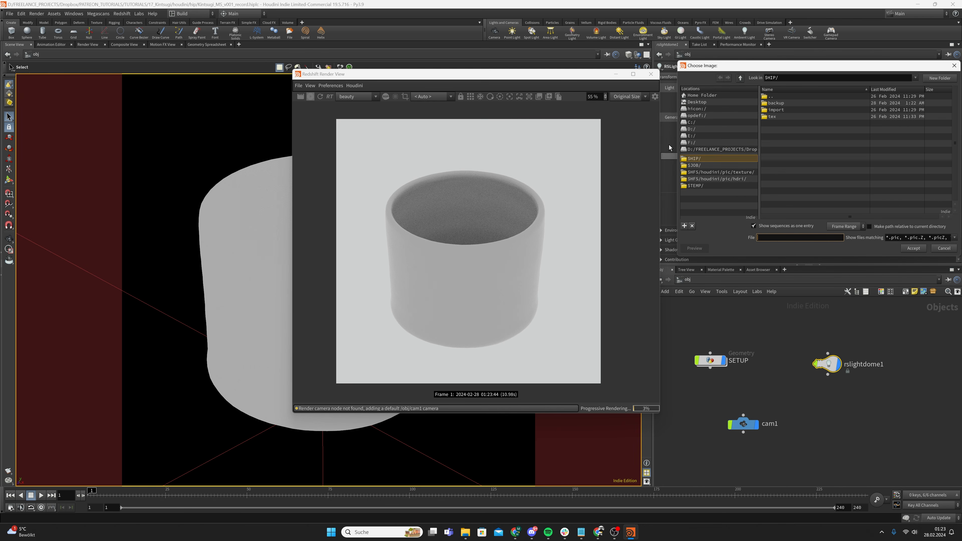
left_click(698, 130)
left_click_drag(799, 69, 961, 92)
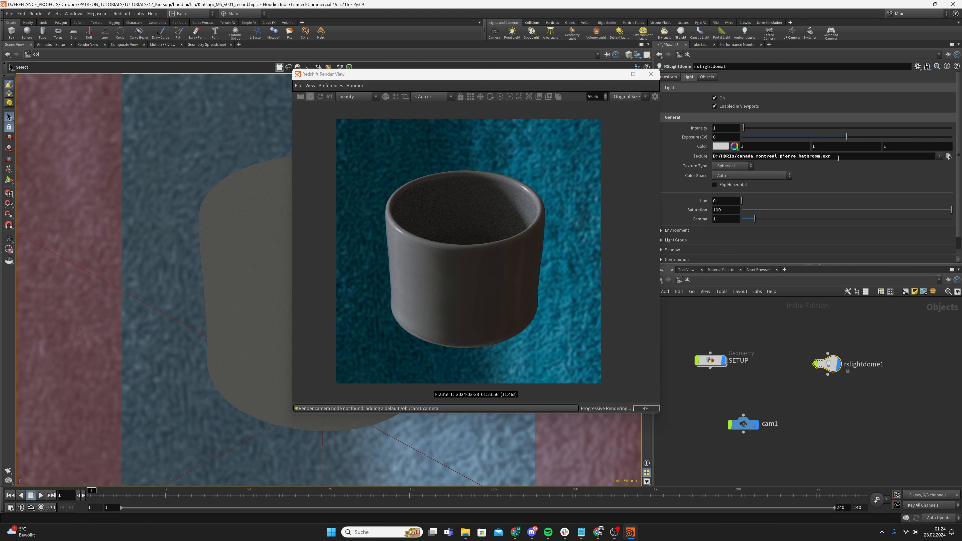
Check the dome light's texture path and shift the render window to the left
left_click_drag(838, 158, 747, 161)
left_click(775, 165)
left_click_drag(445, 257, 452, 258)
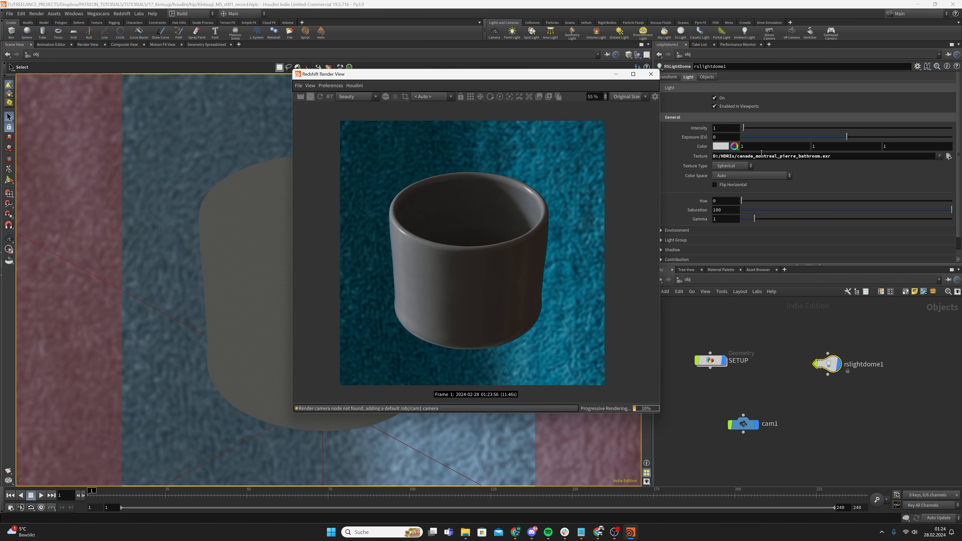
left_click_drag(542, 78, 478, 77)
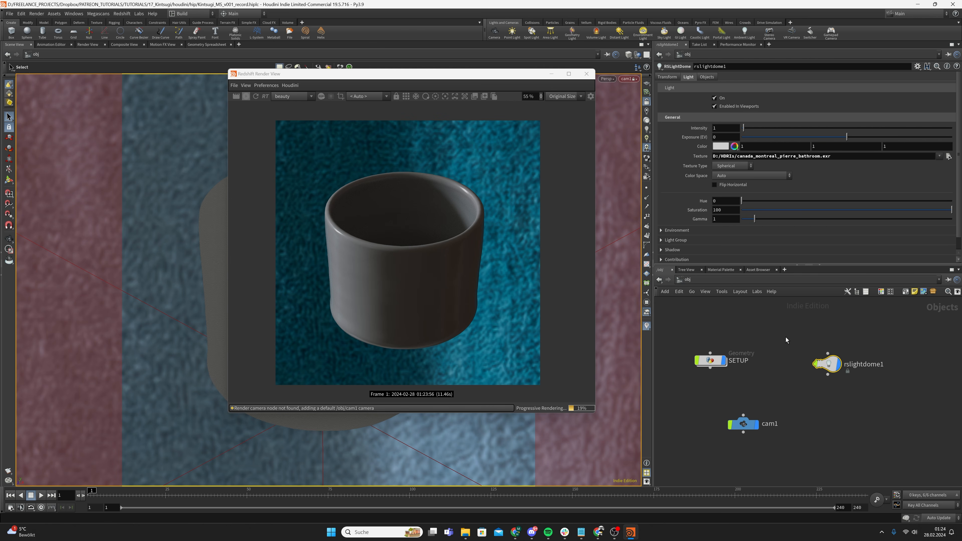
Reposition rslightdome1 and expand its Environment settings
left_click_drag(827, 365, 806, 362)
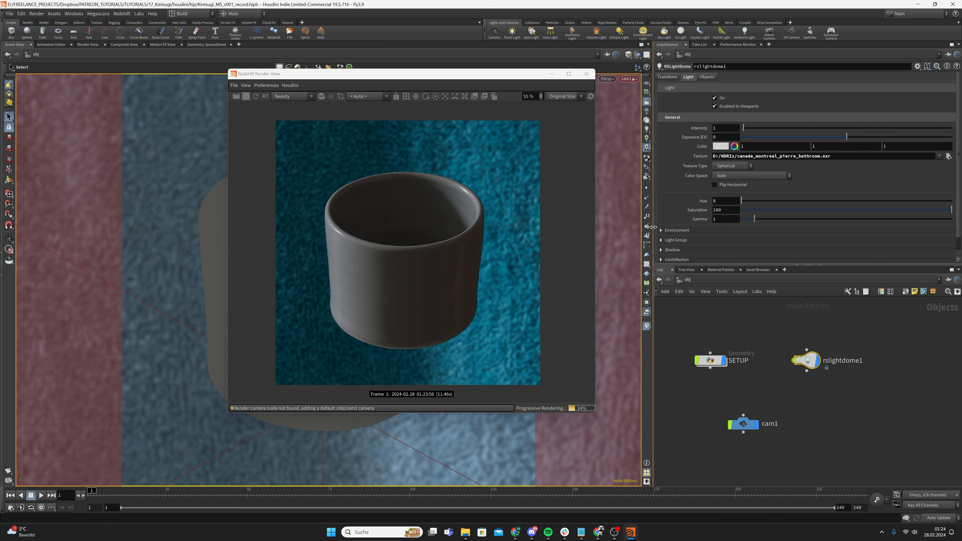
left_click(676, 230)
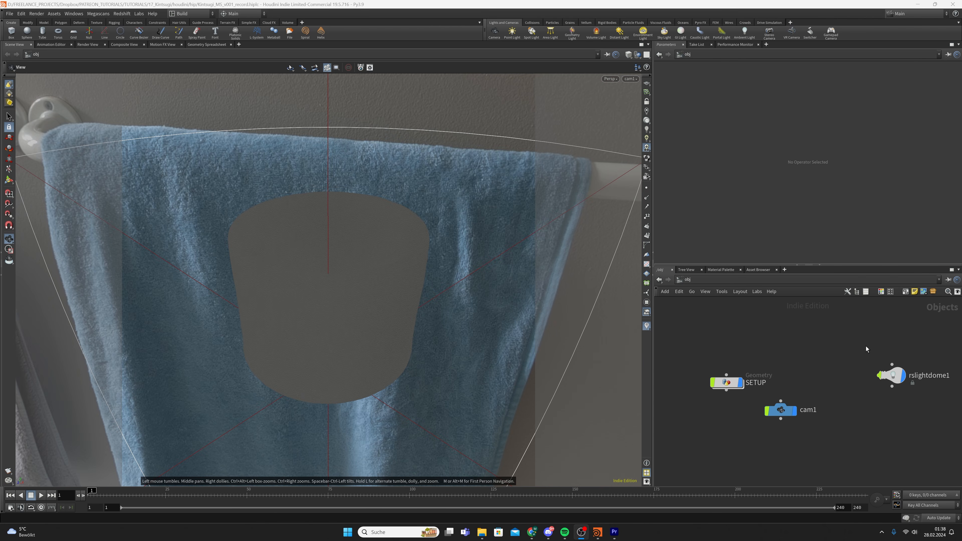
left_click(892, 375)
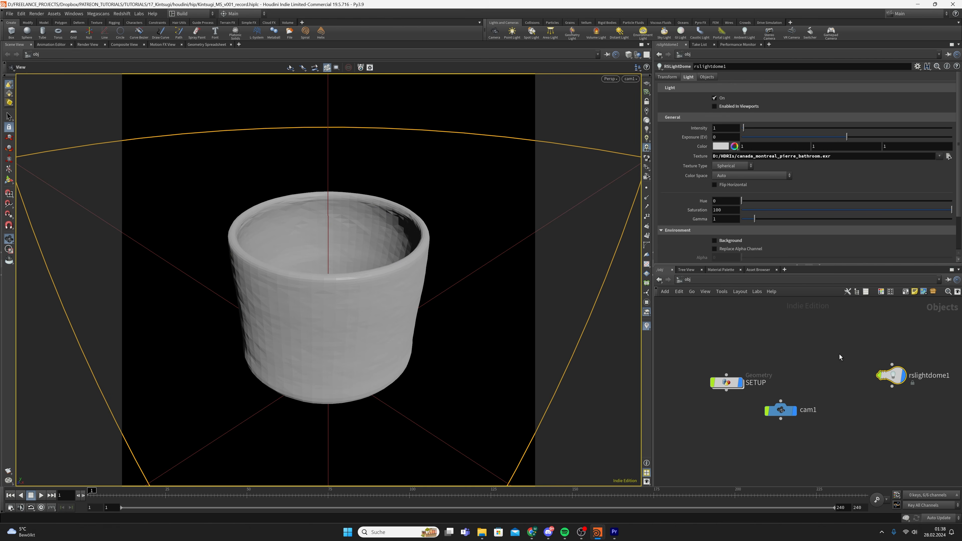
Save the scene and enter the CUP material builder in the material network
left_click_drag(894, 396, 893, 394)
key("ctrl+s")
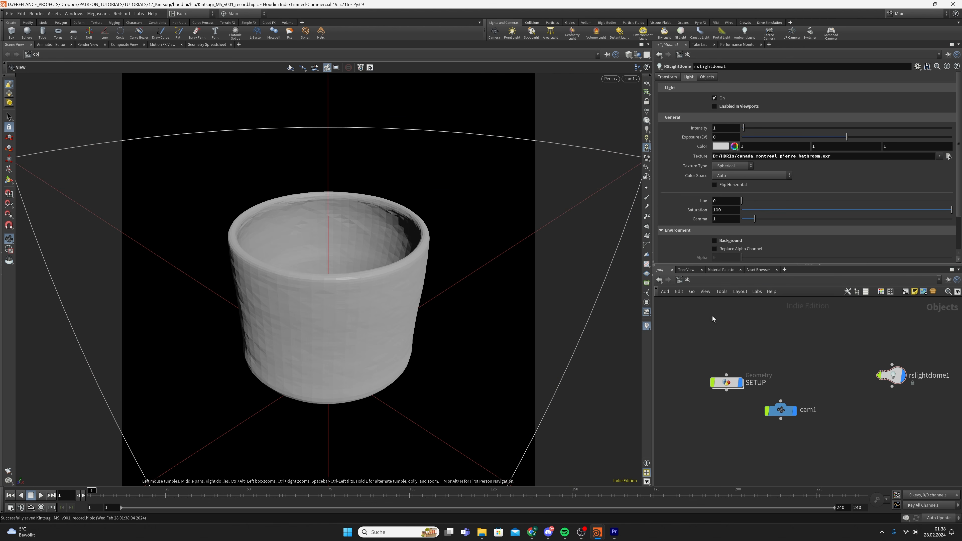
left_click(694, 279)
left_click(711, 306)
double_click(798, 390)
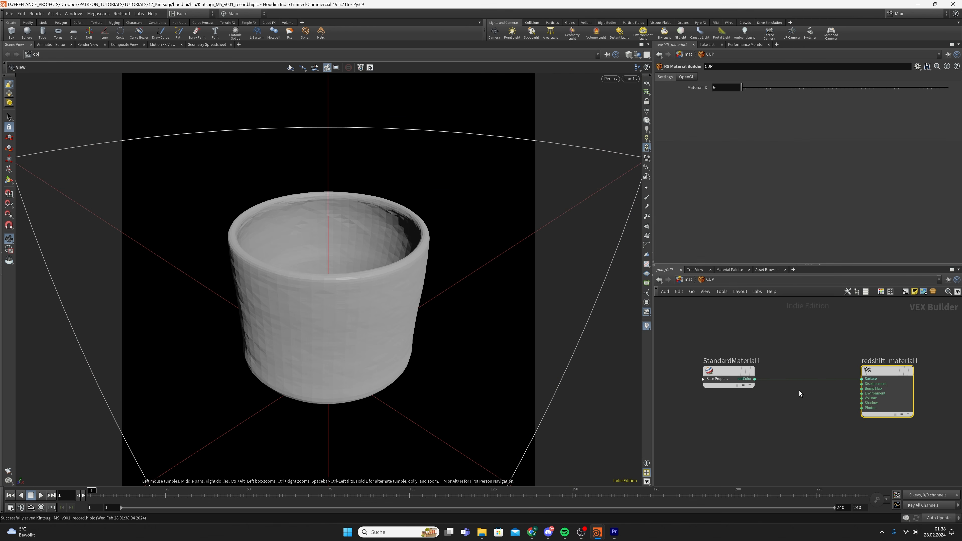
scroll(781, 373, "down", 3)
Add an RS Texture Sampler node (TextureSampler1) inside the CUP builder
key("Tab")
type("r")
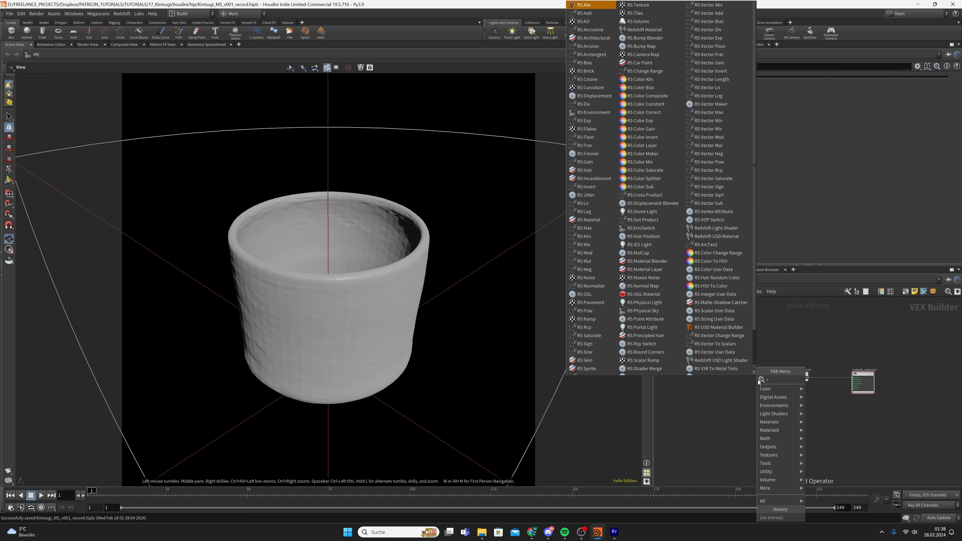
type("stex")
key("Return")
left_click(758, 380)
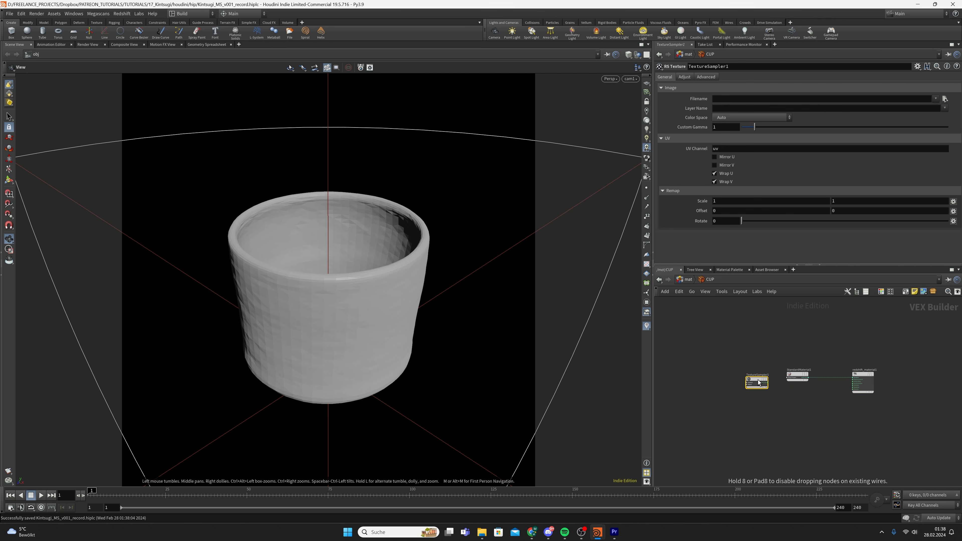
left_click_drag(758, 380, 727, 371)
Load the cup green blue albedo map from the tex folder into TextureSampler1
left_click(944, 99)
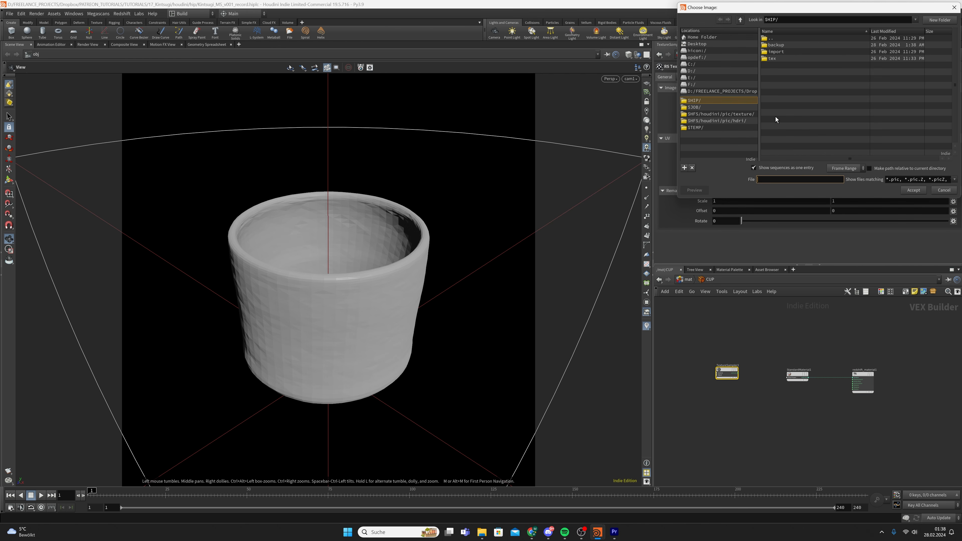
left_click(796, 58)
double_click(796, 59)
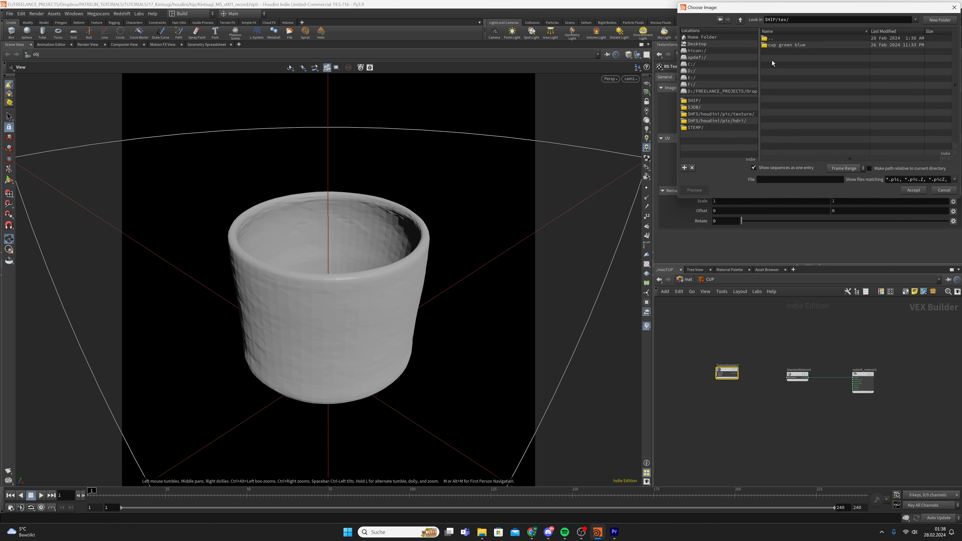
double_click(782, 44)
left_click_drag(852, 14, 366, 75)
left_click_drag(474, 258, 670, 350)
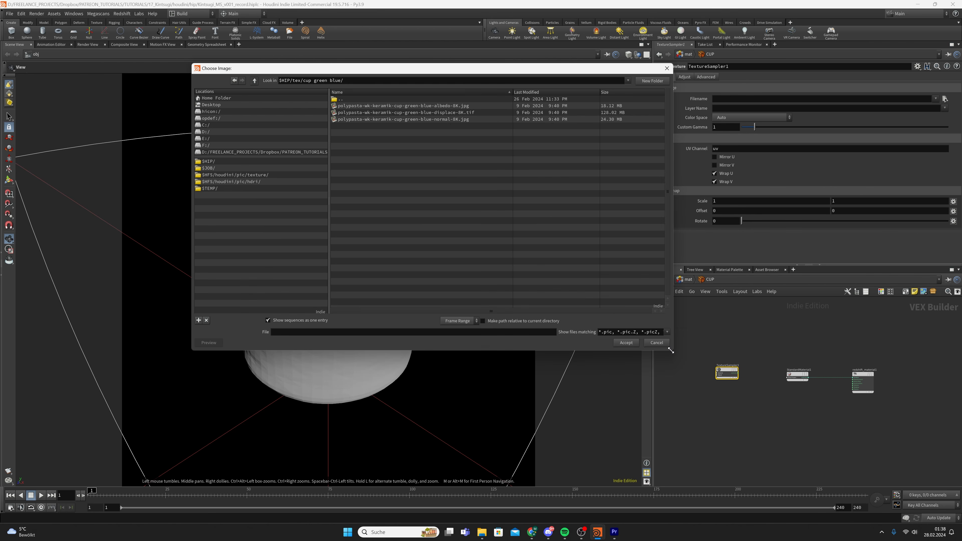
left_click(417, 106)
double_click(417, 105)
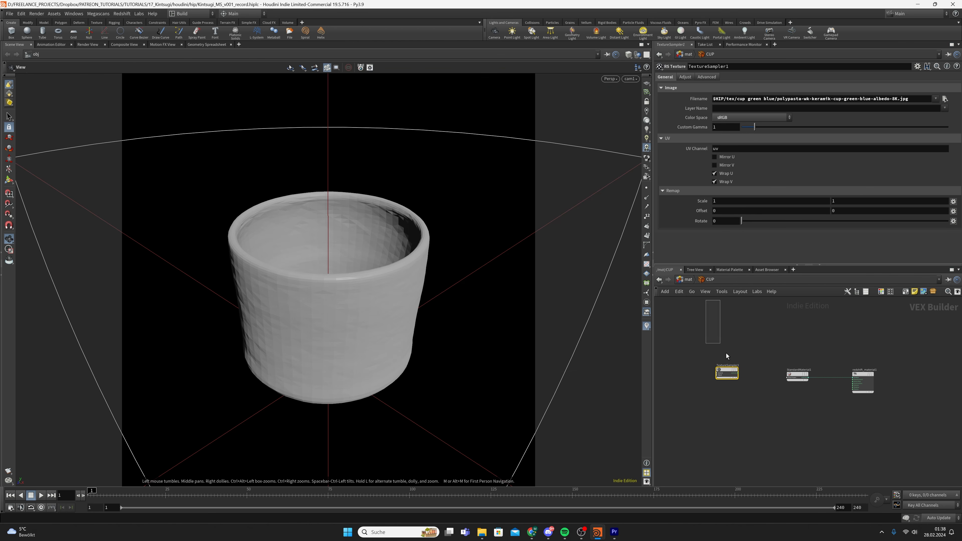
Duplicate the sampler below and load the cup's normal map into the copy
left_click_drag(730, 376, 731, 394, "alt")
left_click(944, 99)
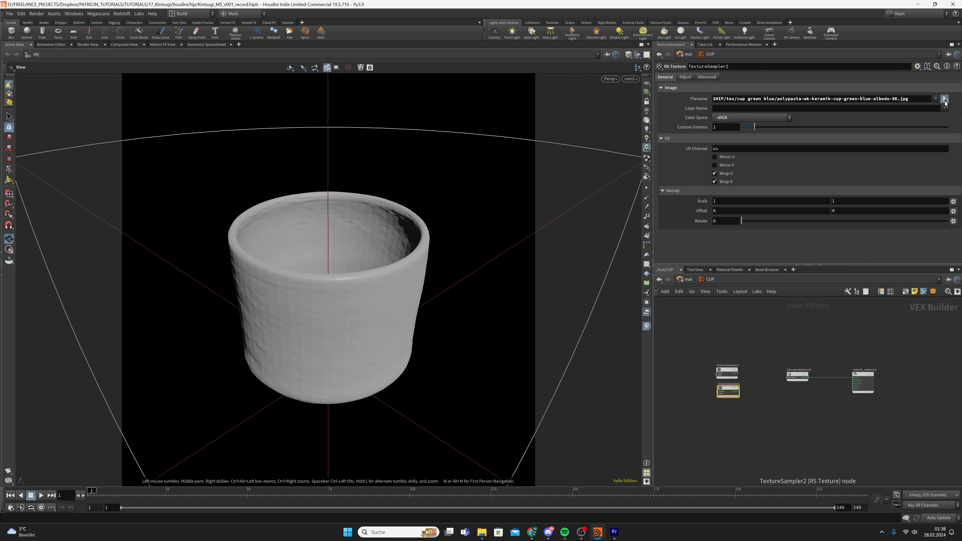
left_click(405, 112)
left_click(403, 120)
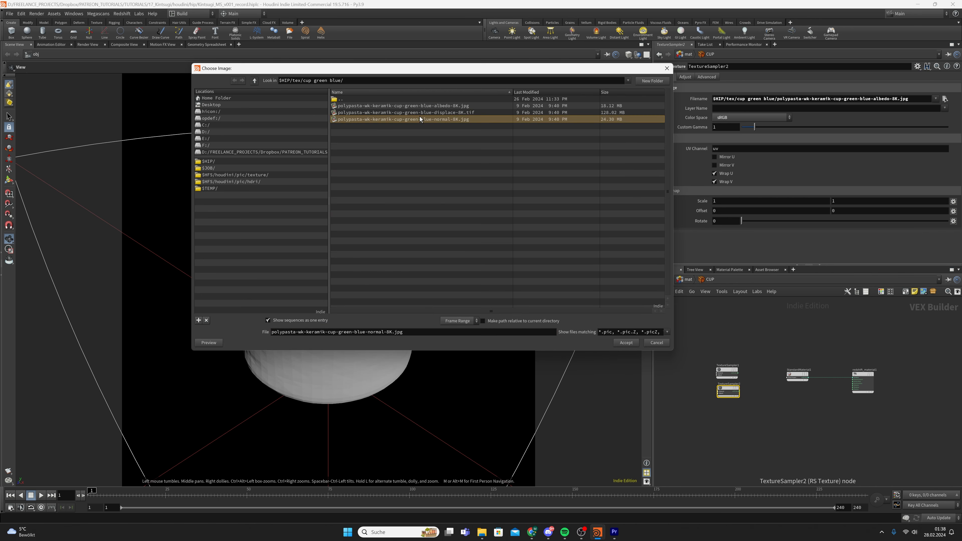
double_click(403, 119)
Paste a third sampler, load the displacement map, and select all three samplers
left_click_drag(706, 435, 730, 391)
key("ctrl+v")
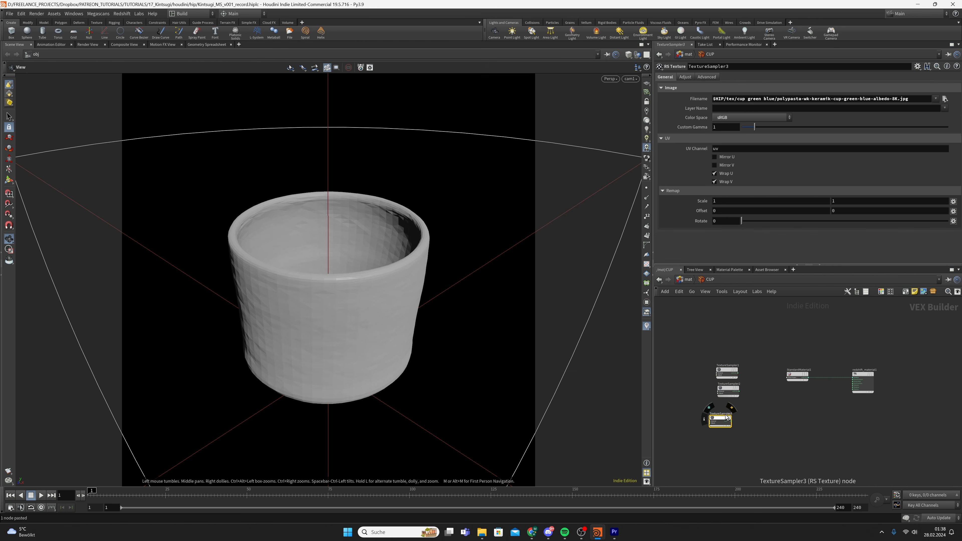
left_click(944, 99)
left_click(480, 113)
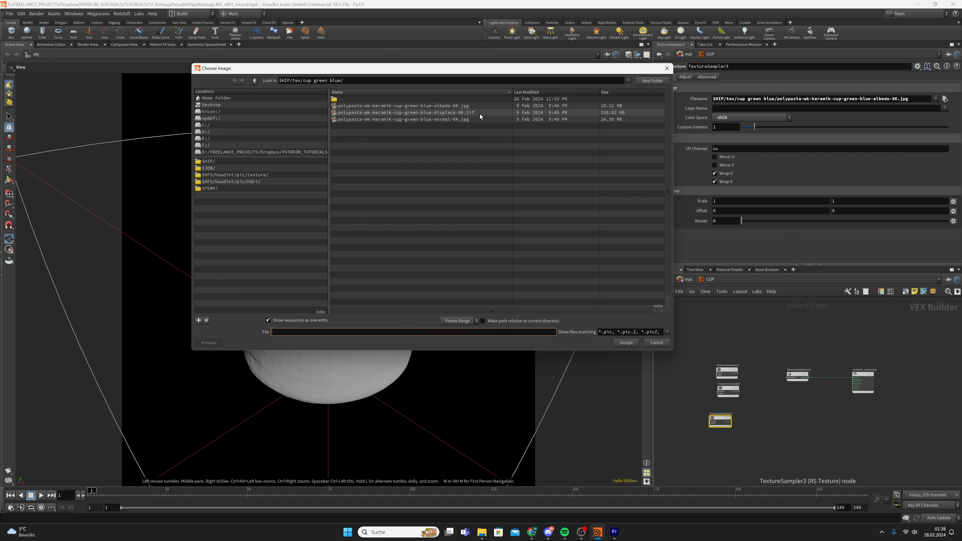
double_click(479, 113)
left_click_drag(683, 347, 745, 440)
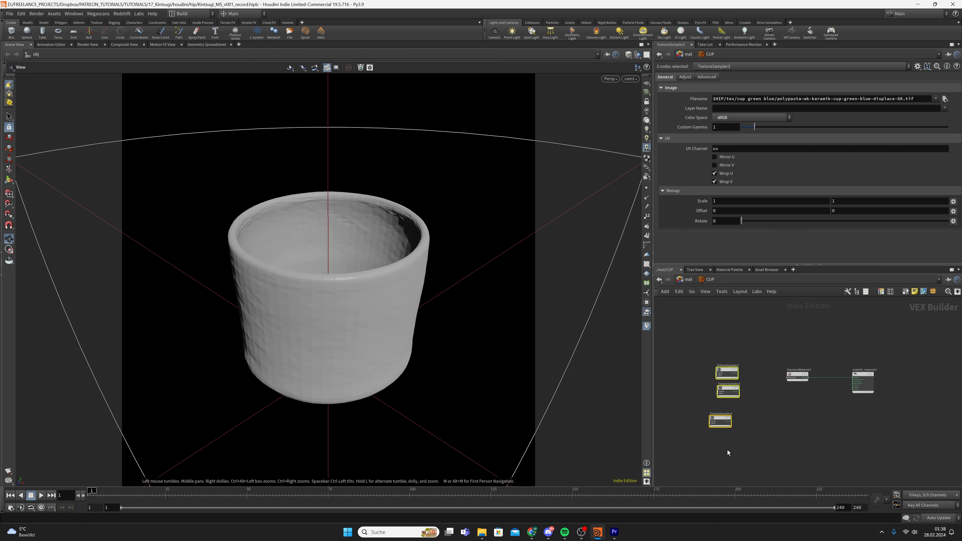
Align the three samplers in a column and shift them left into place
key("l")
left_click(769, 427)
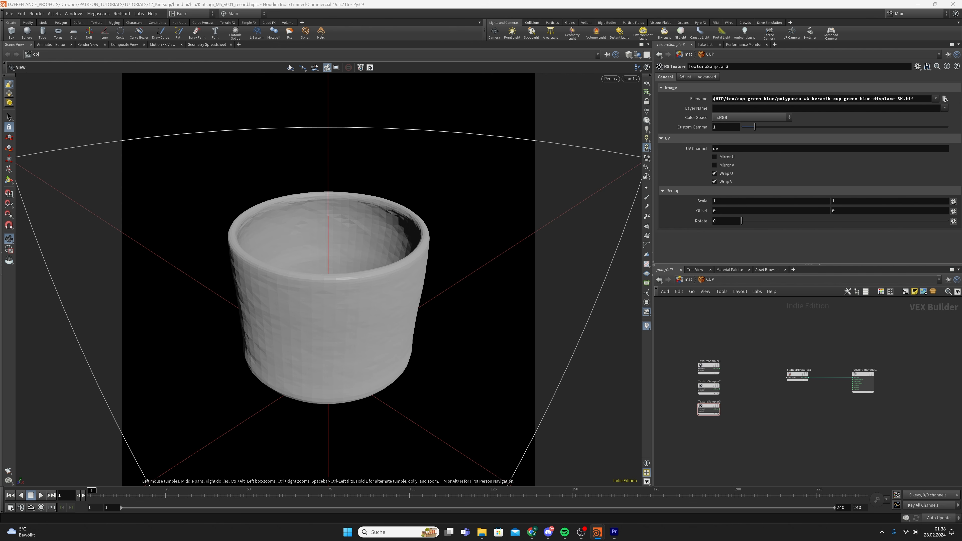
left_click_drag(689, 383, 721, 435)
middle_click_drag(721, 435, 771, 415)
left_click_drag(755, 371, 739, 441)
scroll(844, 358, "up", 2)
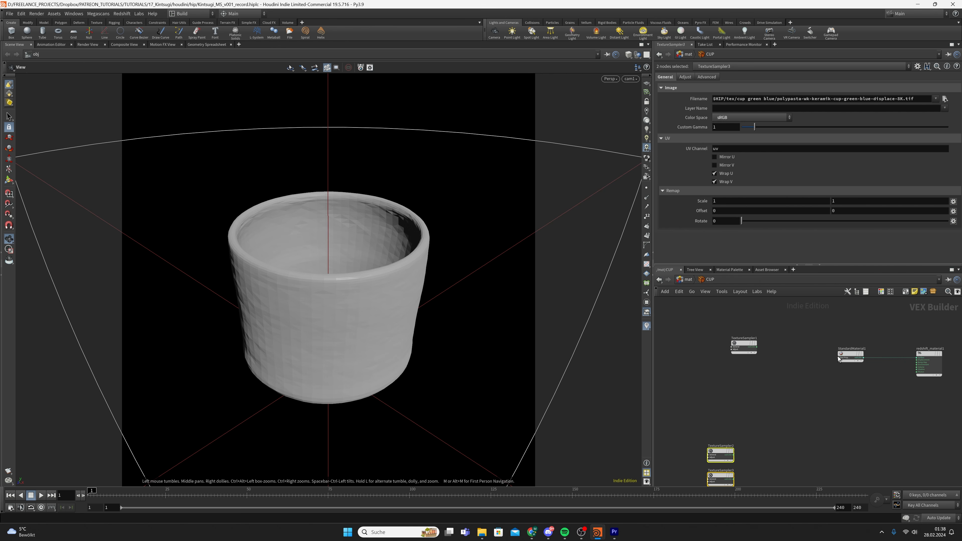
mouse_move(839, 352)
left_click_drag(743, 344, 699, 342)
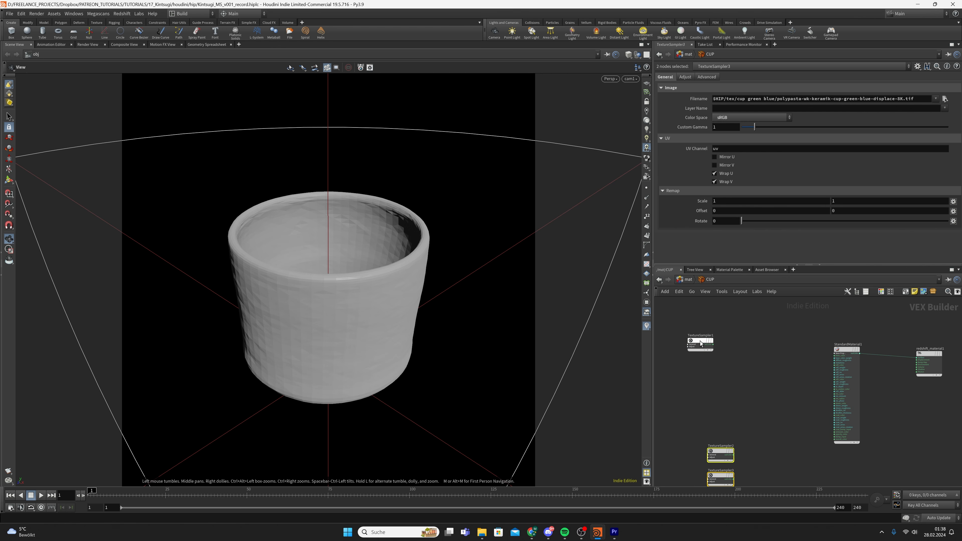
Add an RS Color Correct node fed by TextureSampler1's outColor
key("Tab")
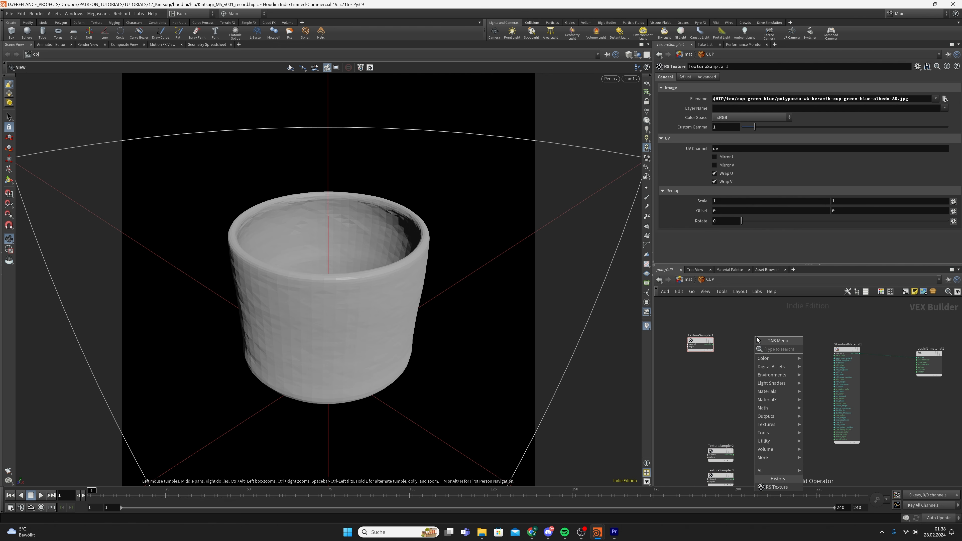
type("color cor")
key("Return")
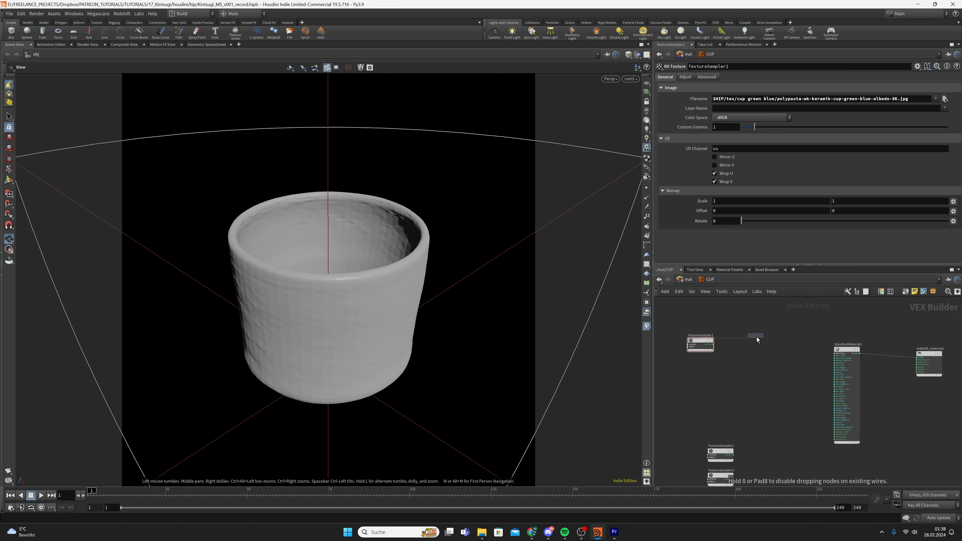
left_click(757, 336)
scroll(722, 349, "up", 2)
left_click_drag(703, 341, 770, 330)
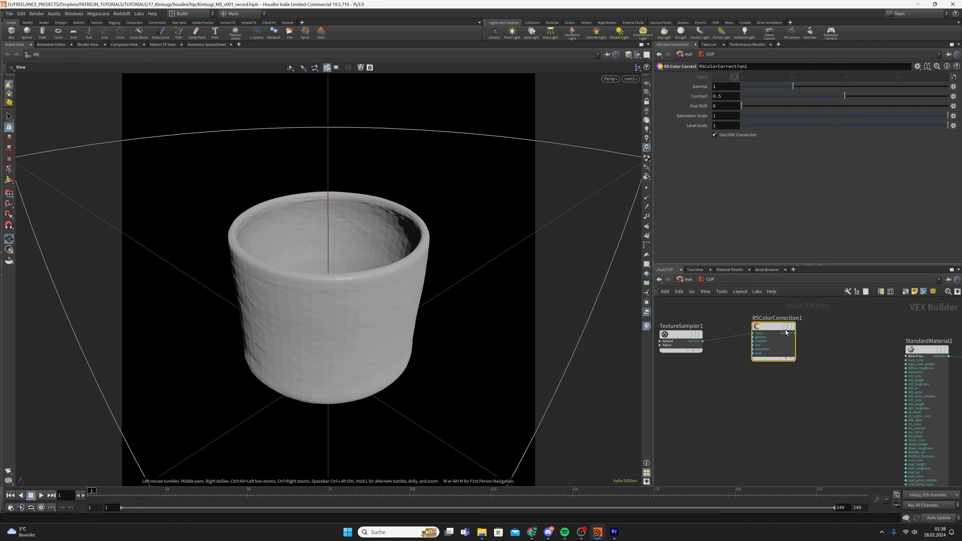
left_click_drag(773, 326, 777, 326)
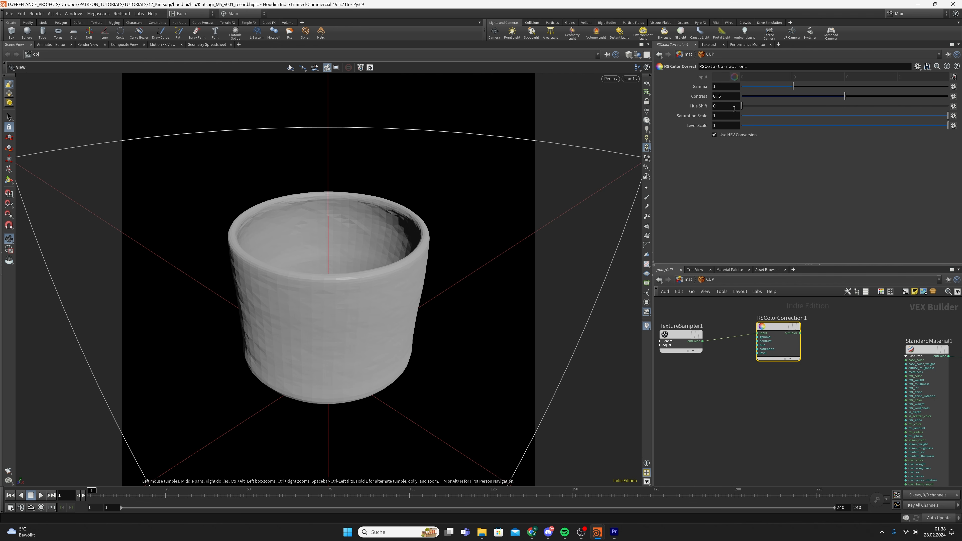
Wire RSColorCorrection1's output into StandardMaterial1's base_color input
left_click(800, 333)
middle_click_drag(896, 362, 815, 359)
left_click(822, 358)
scroll(815, 360, "down", 3)
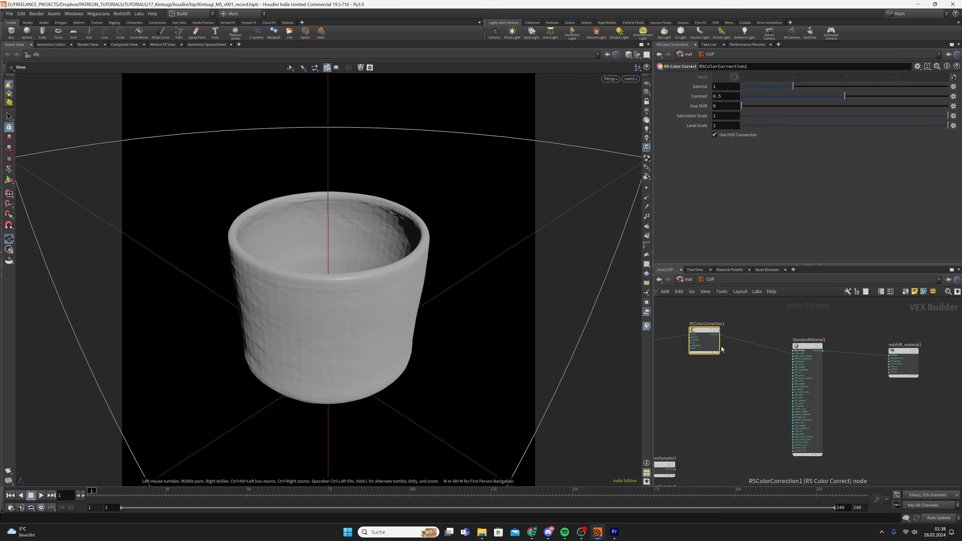
scroll(750, 360, "down", 3)
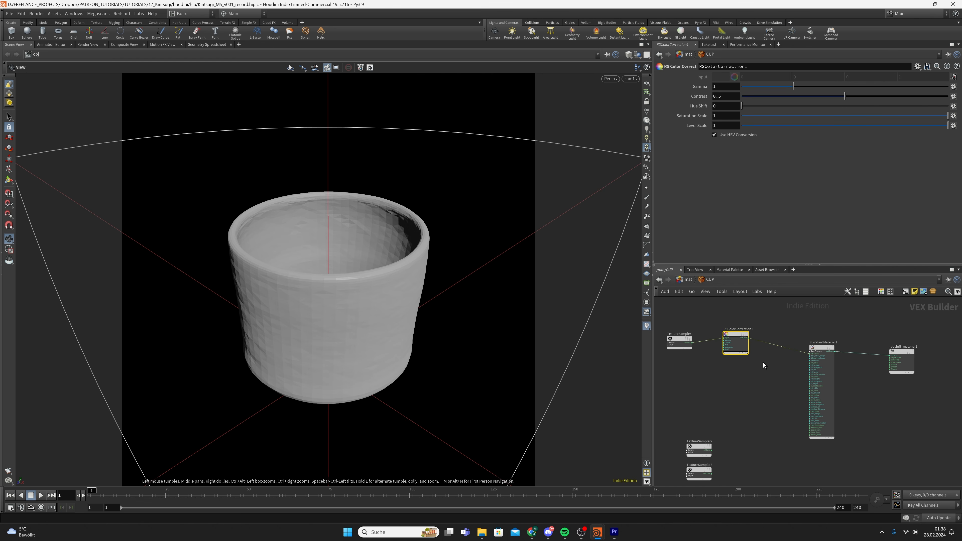
left_click_drag(756, 344, 786, 372)
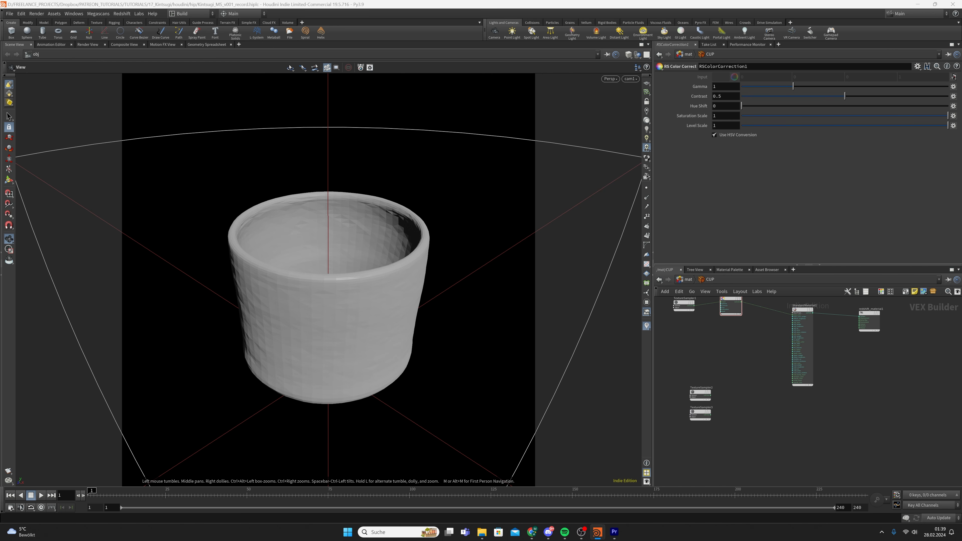
Add an RS Bump Map node fed by the normal-map TextureSampler2
left_click(700, 395)
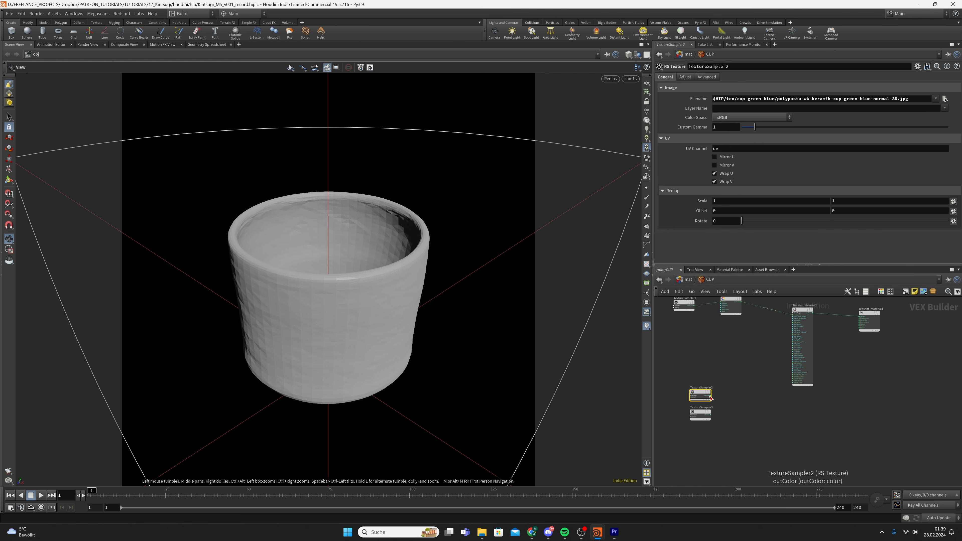
key("Tab")
type("bump")
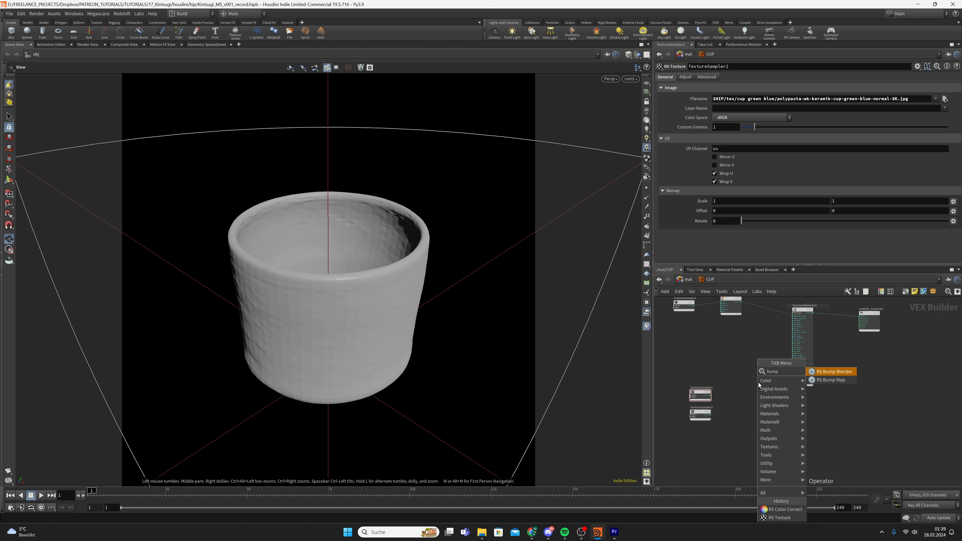
key("Return")
left_click(739, 386)
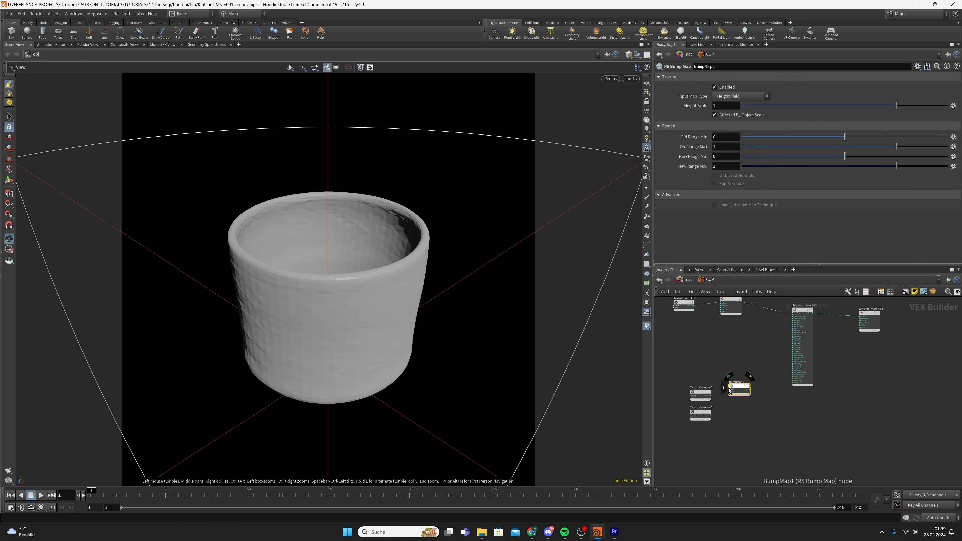
scroll(724, 389, "up", 3)
left_click(700, 399)
left_click(734, 390)
Connect BumpMap1's output to StandardMaterial1's bump_input
left_click(757, 401)
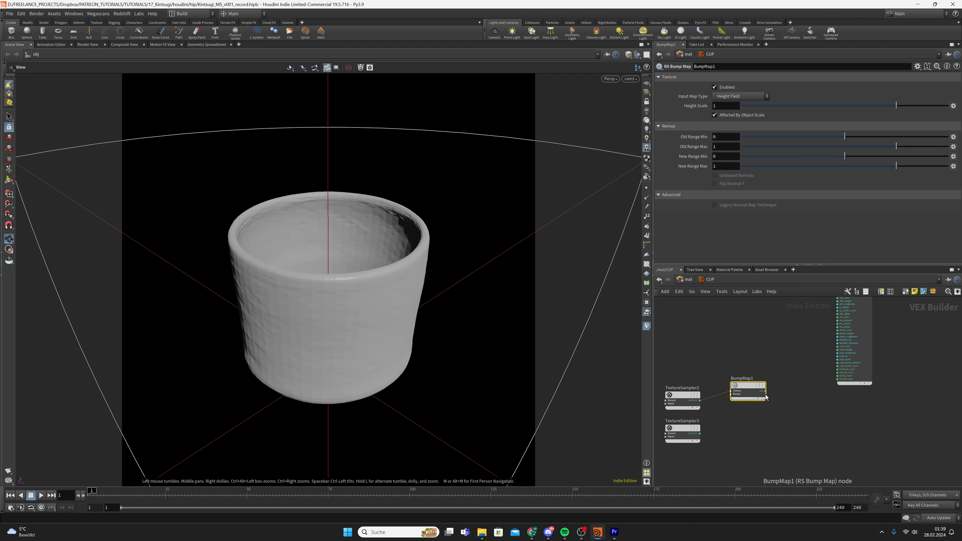
scroll(814, 377, "up", 2)
left_click(746, 395)
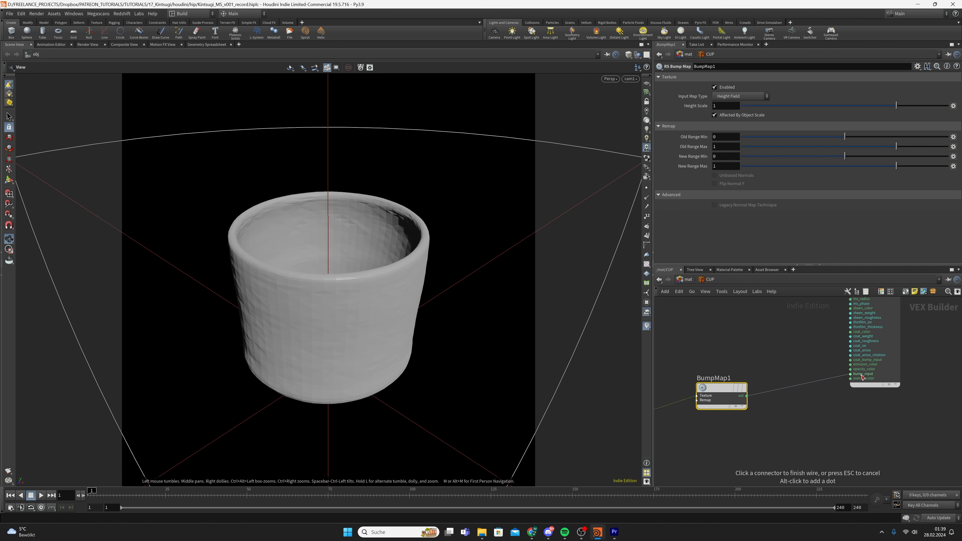
left_click(861, 373)
scroll(786, 375, "down", 2)
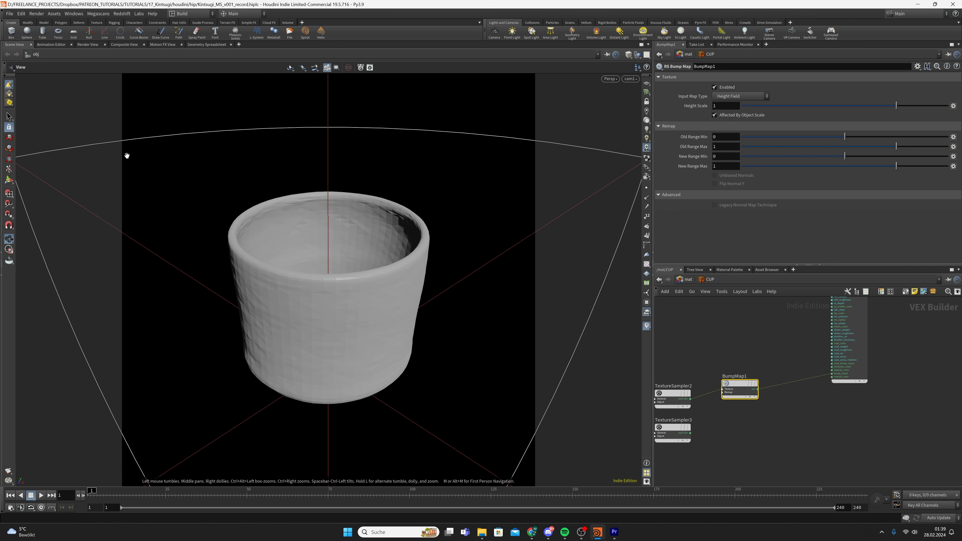
left_click(121, 14)
left_click(735, 413)
Set BumpMap1's Input Map Type to Tangent-Space Normal and reopen the Redshift Render View
left_click(734, 97)
left_click(738, 108)
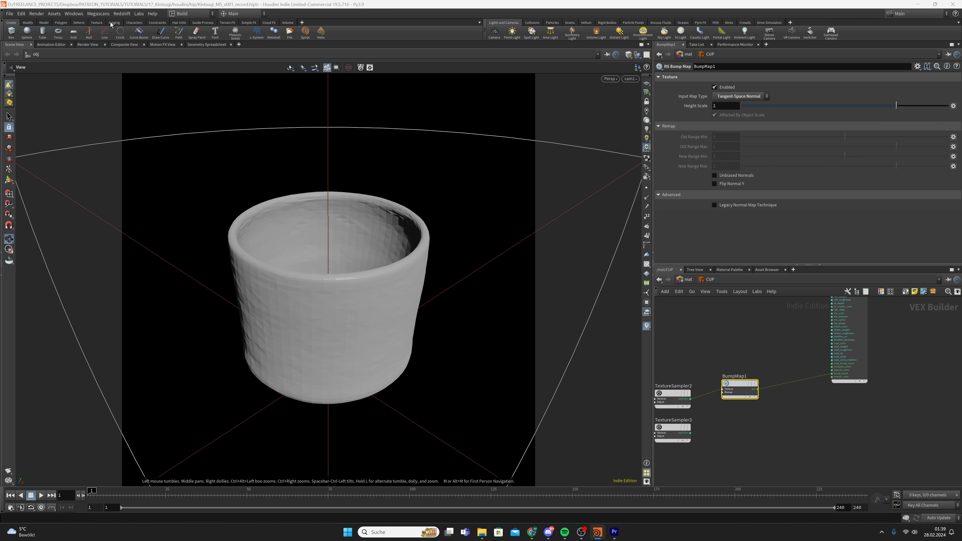
left_click(122, 14)
left_click(145, 47)
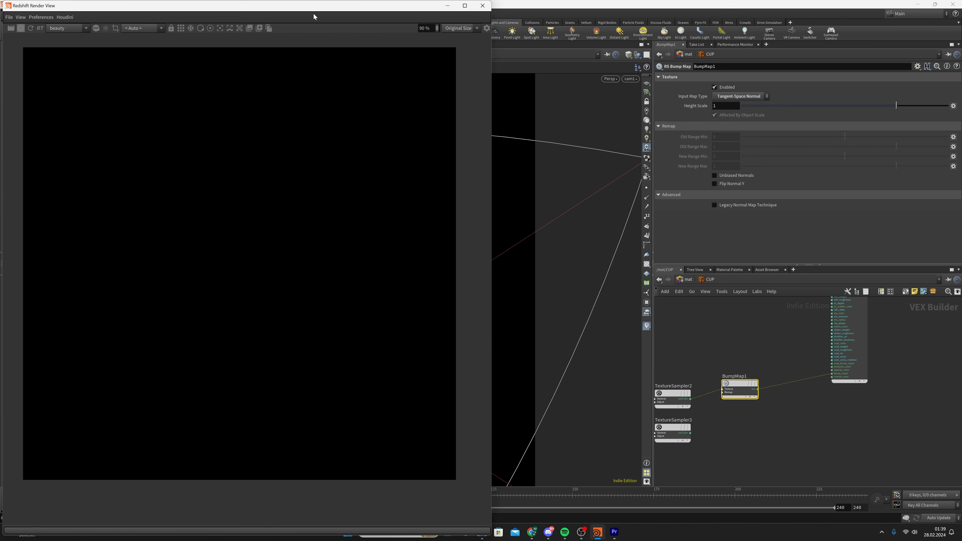
Set the Color Space of TextureSampler2 (normal) and TextureSampler3 (displacement) to Raw
left_click_drag(313, 16, 417, 24)
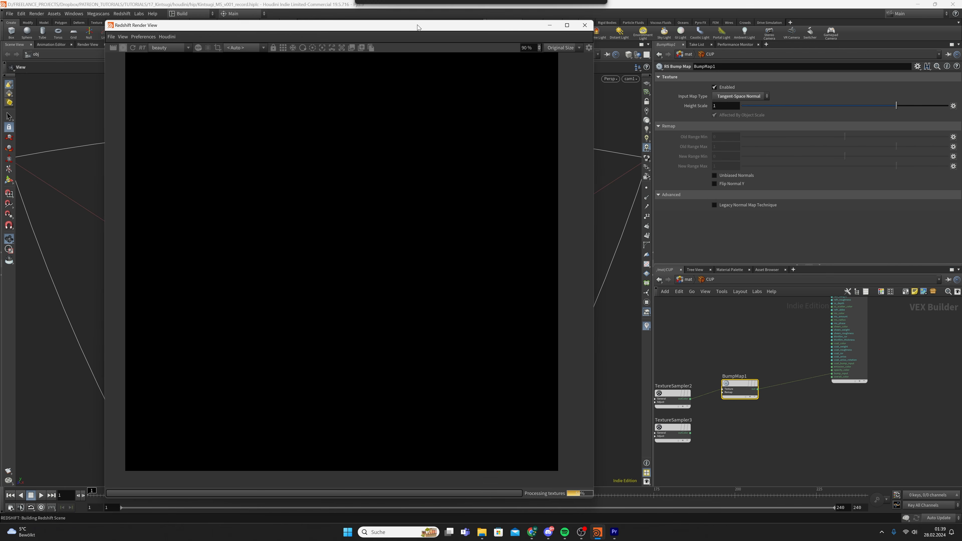
scroll(403, 161, "down", 1)
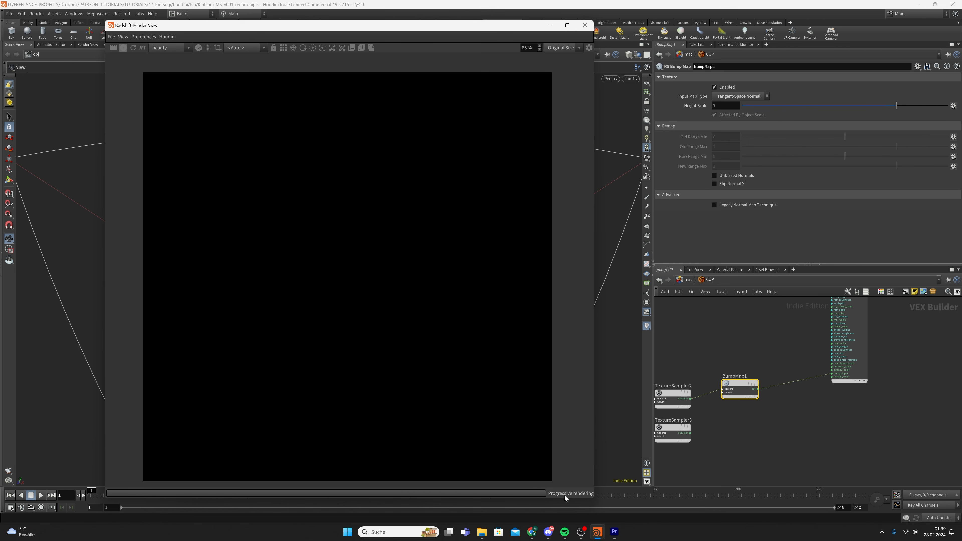
middle_click_drag(670, 365, 712, 366)
left_click(711, 397)
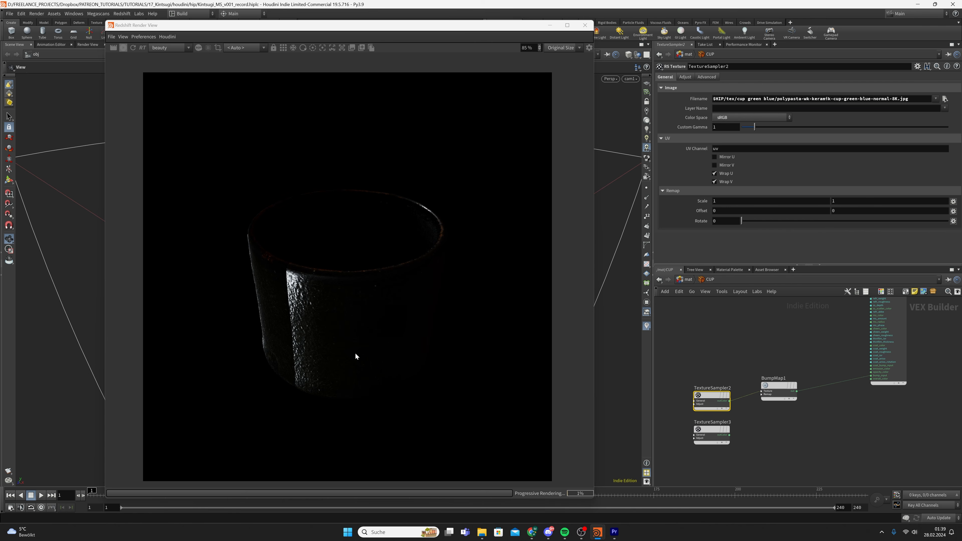
scroll(340, 353, "down", 1)
middle_click_drag(290, 345, 349, 311)
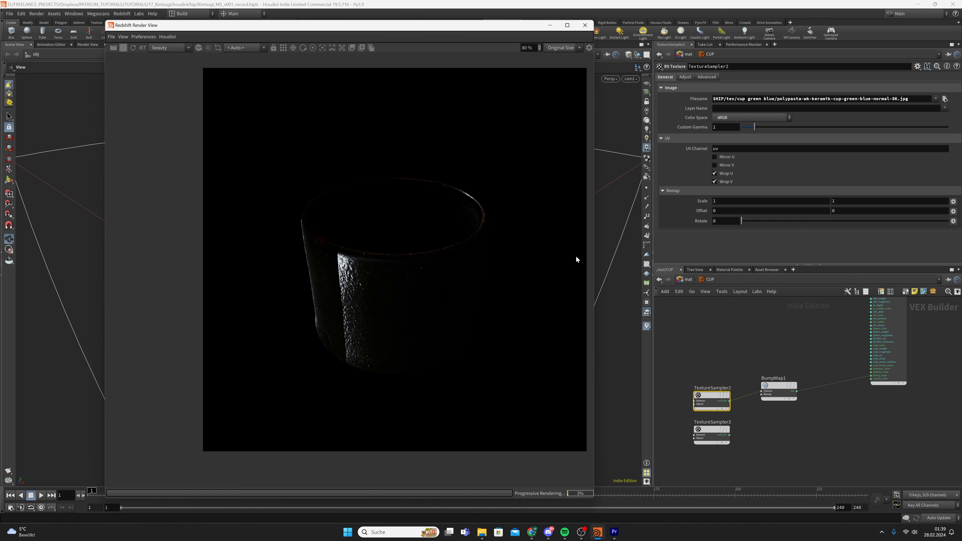
scroll(575, 259, "up", 4)
left_click(747, 117)
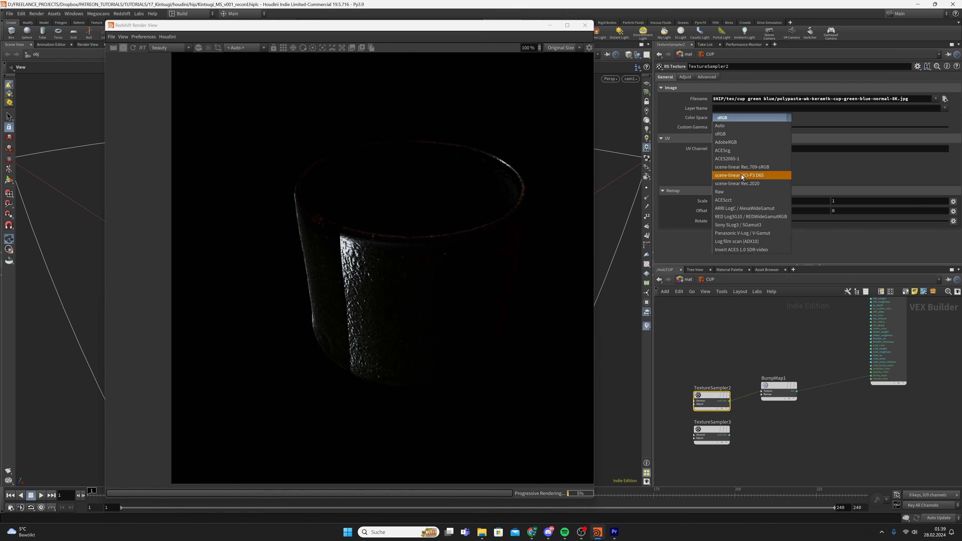
left_click(738, 191)
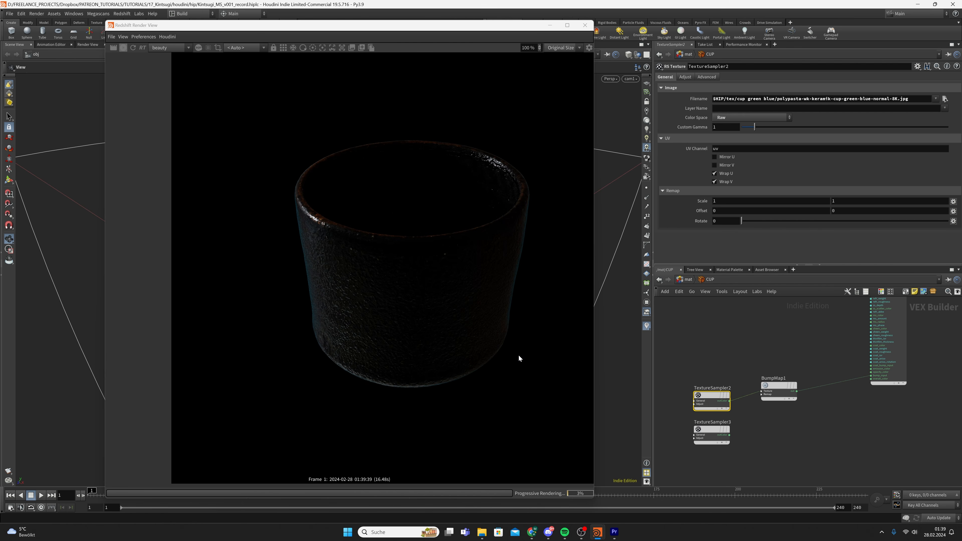
left_click(708, 432)
left_click(749, 117)
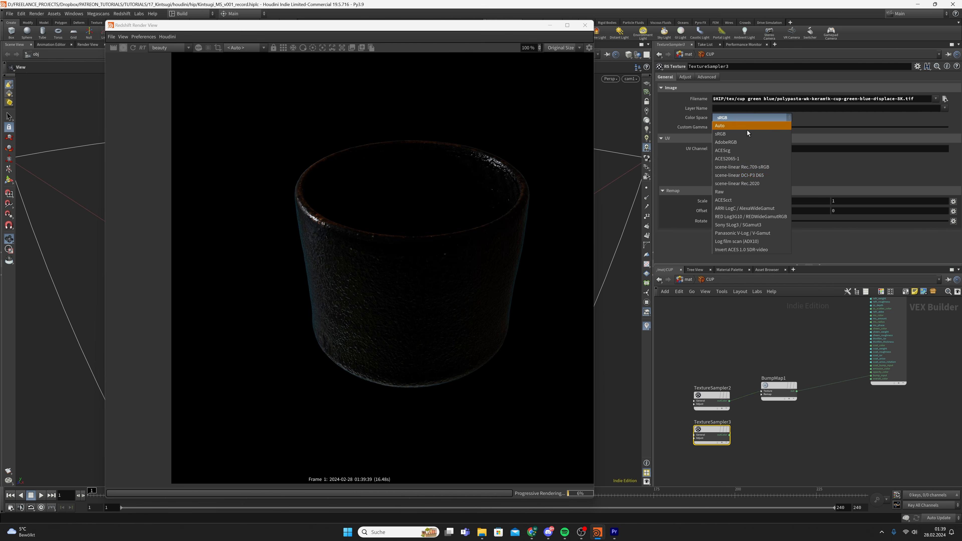
left_click(730, 191)
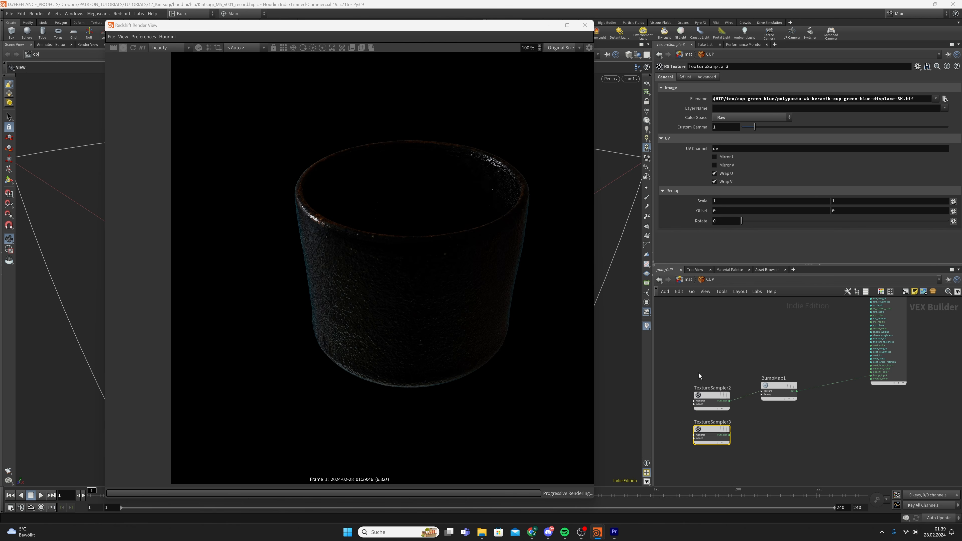
Line TextureSampler2 up with BumpMap1, tidy the samplers, save the scene, and select BumpMap1
left_click_drag(691, 367, 701, 431)
left_click(701, 432)
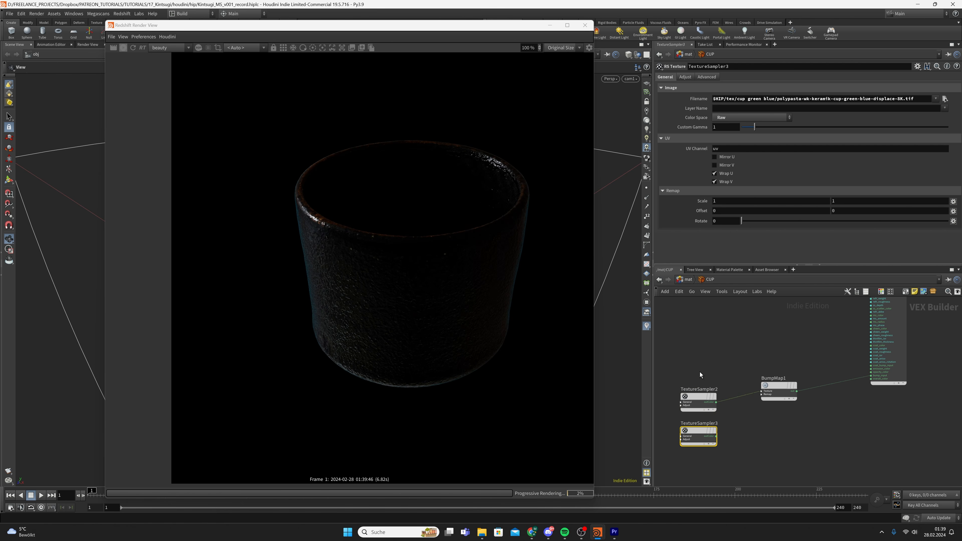
left_click(695, 409)
left_click_drag(696, 397, 696, 388)
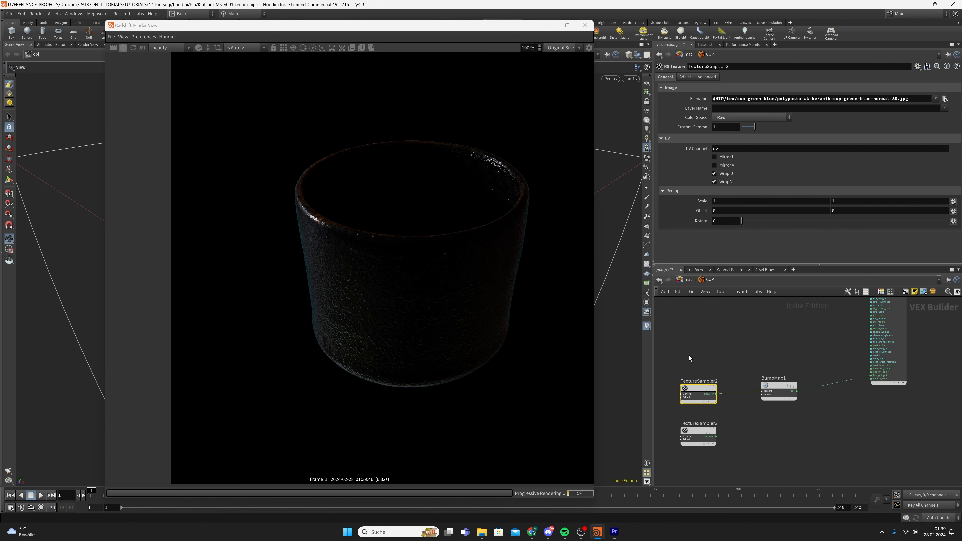
scroll(702, 397, "down", 3)
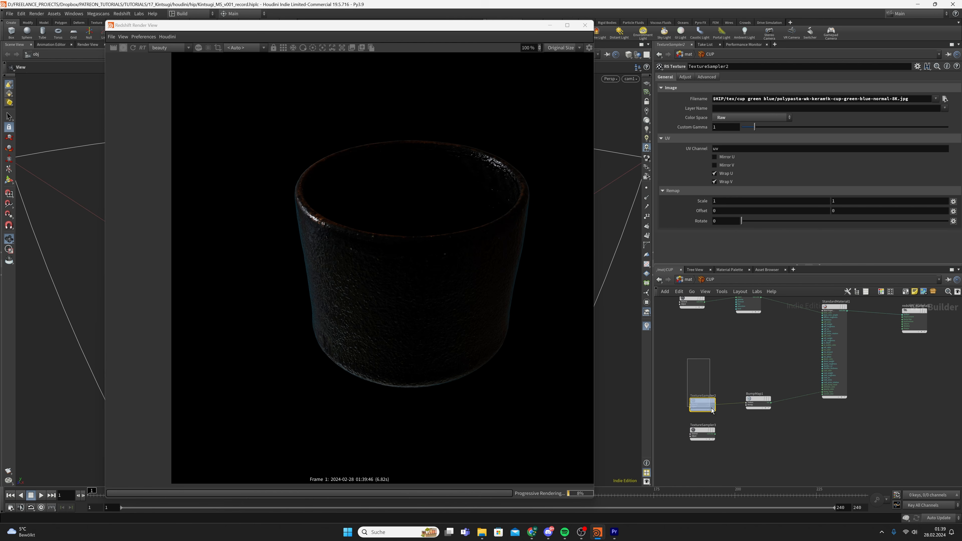
left_click_drag(669, 382, 716, 441)
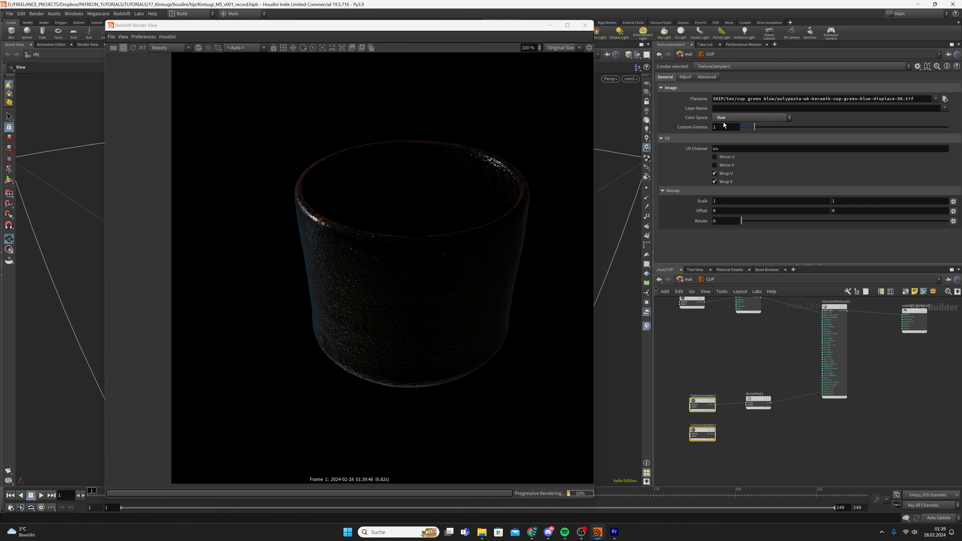
middle_click_drag(714, 348, 715, 369)
left_click_drag(708, 337, 692, 309)
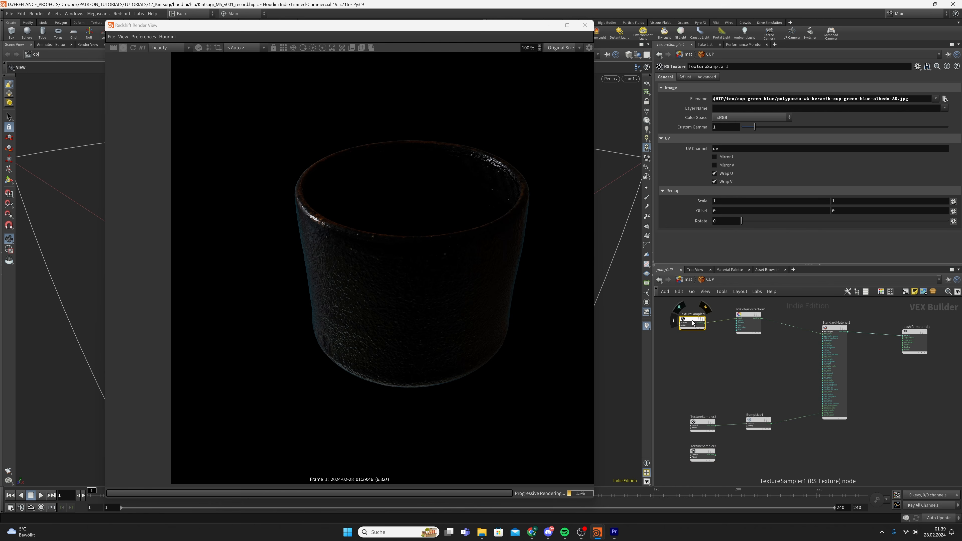
scroll(690, 322, "up", 2)
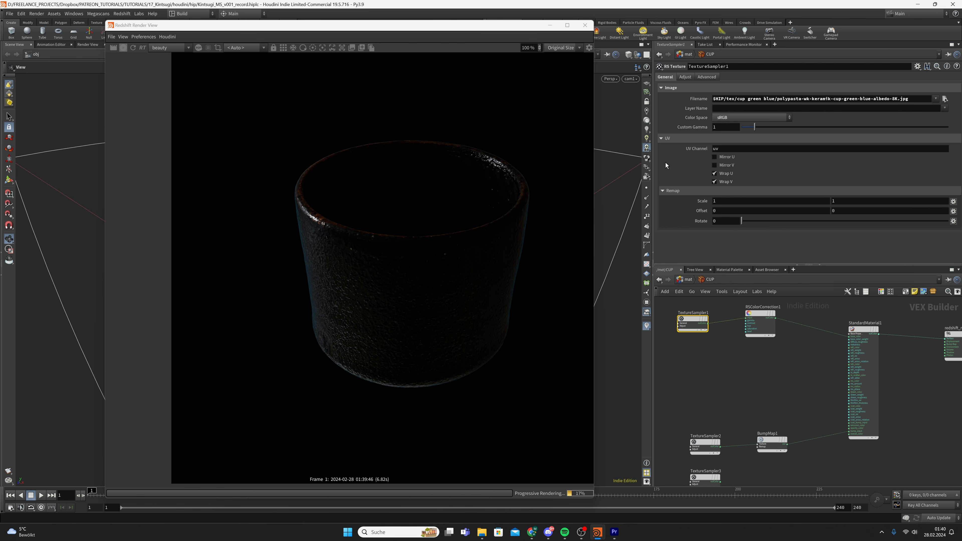
key("ctrl+s")
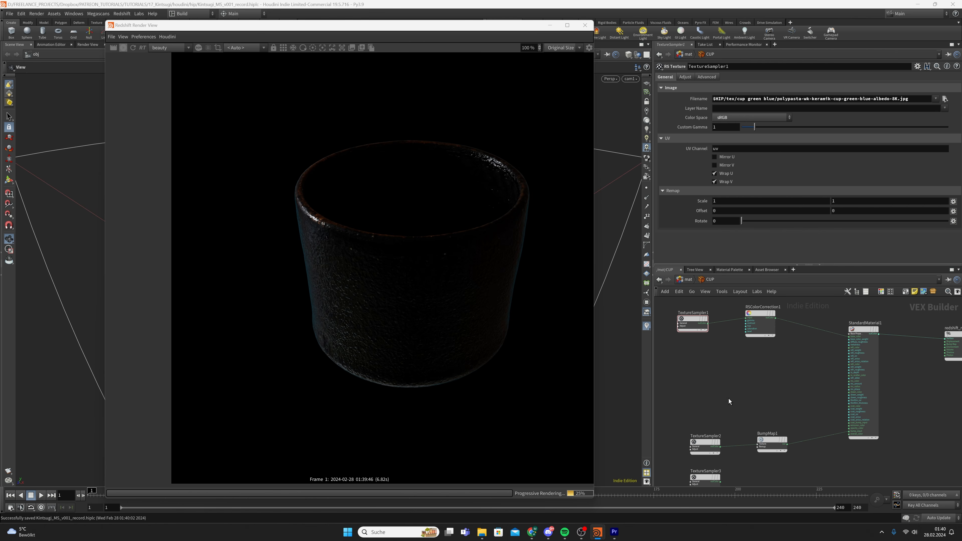
left_click(771, 444)
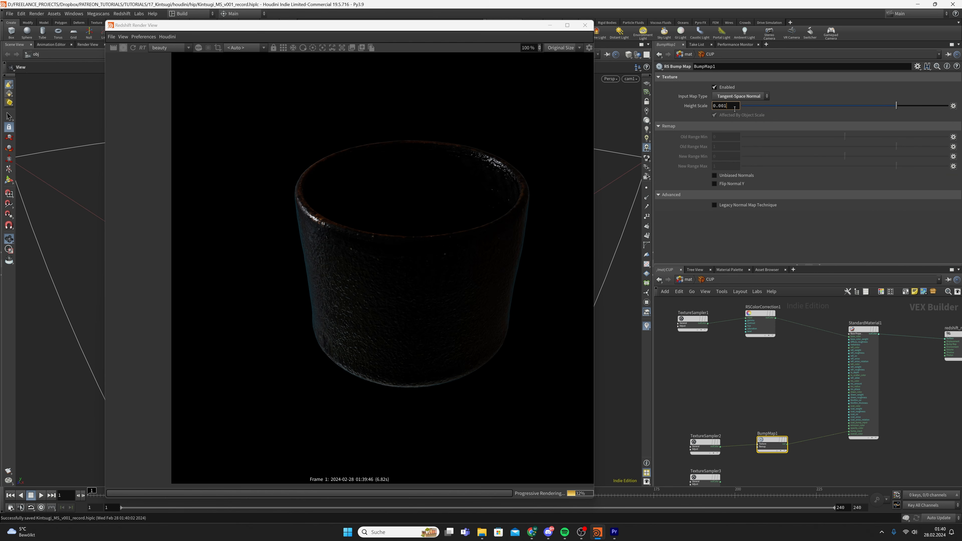
Try bump Height Scale values 0.001, 0.005, 0.01 and 0.1, re-rendering to compare the relief
key("Return")
scroll(356, 326, "up", 4)
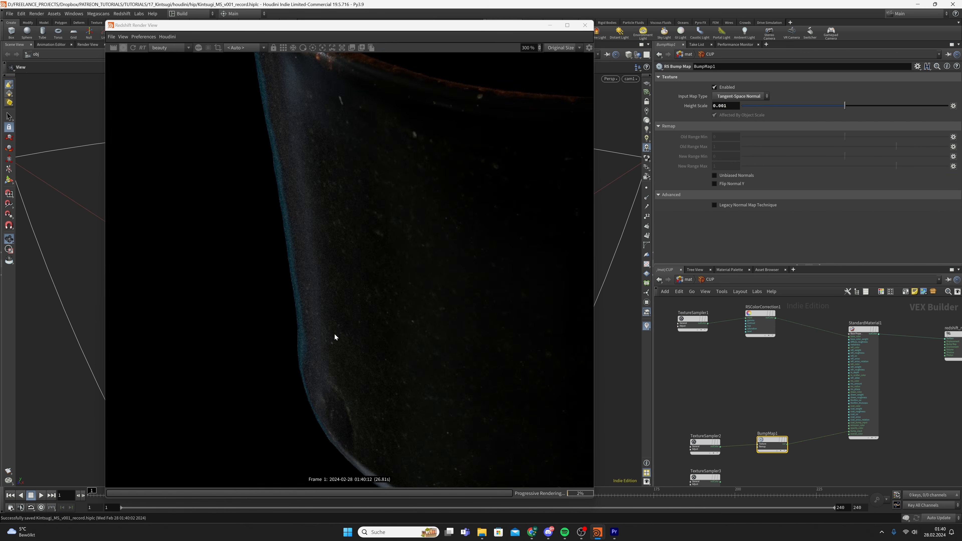
left_click(728, 110)
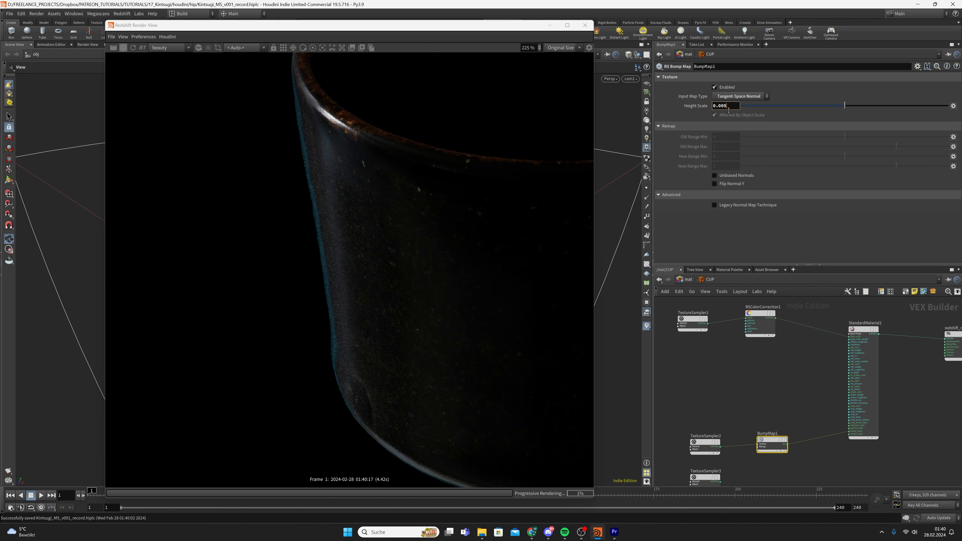
key("Return")
key("BackSpace")
type("1")
key("Return")
left_click(728, 109)
key("BackSpace")
key("BackSpace")
type("1")
key("Return")
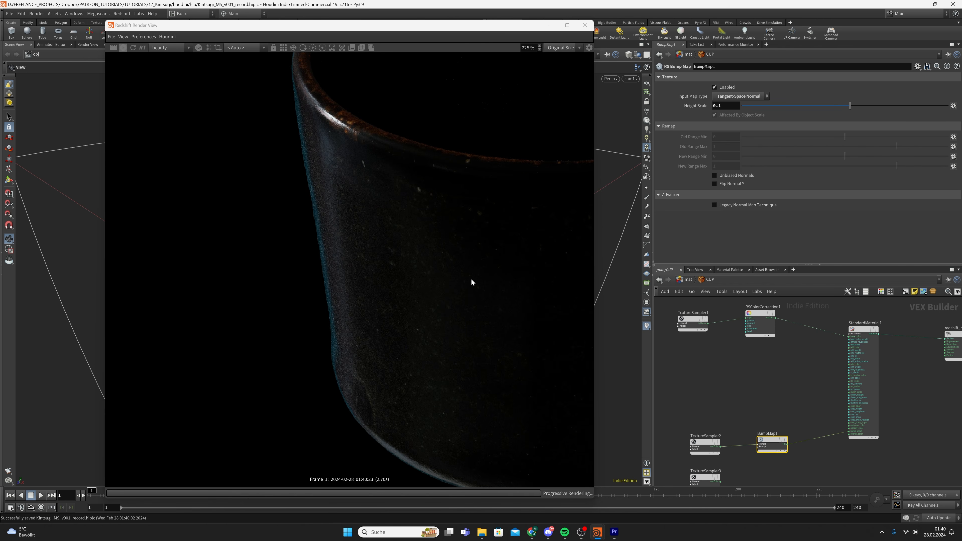
scroll(471, 281, "down", 4)
left_click(132, 48)
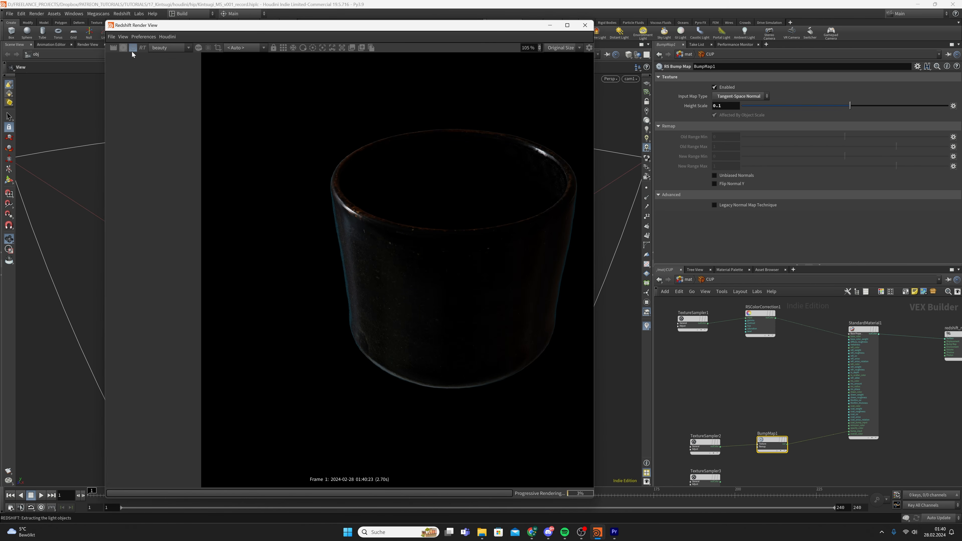
Test stronger Height Scales of 1 and 0.5, then settle on 0.2
scroll(400, 309, "up", 2)
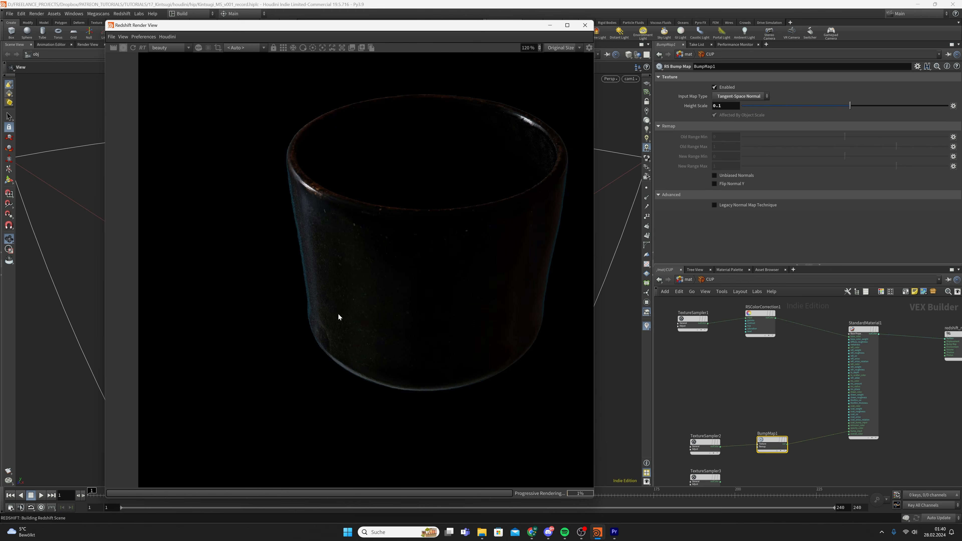
scroll(338, 316, "up", 4)
double_click(725, 106)
type("1")
key("Return")
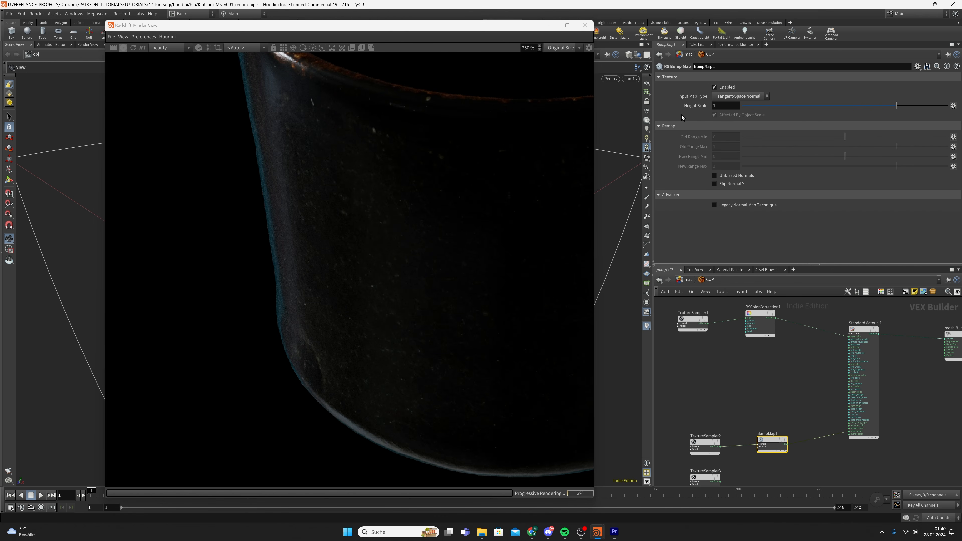
double_click(725, 106)
type("0.")
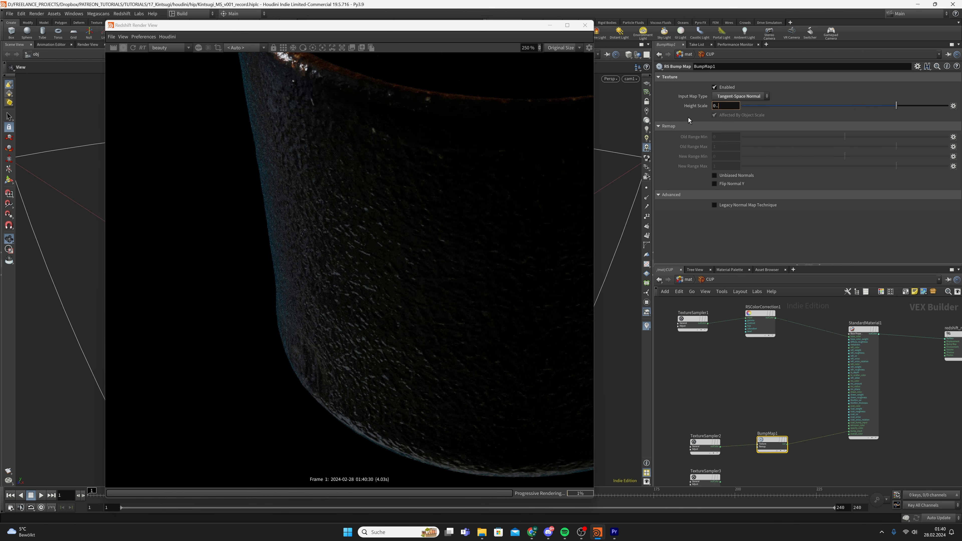
type("5")
key("Return")
left_click(728, 108)
key("BackSpace")
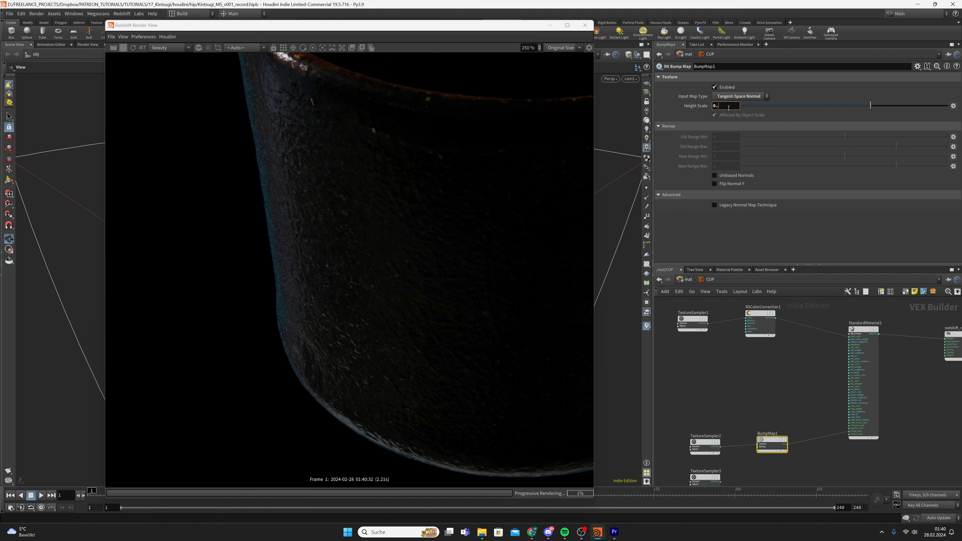
type("1")
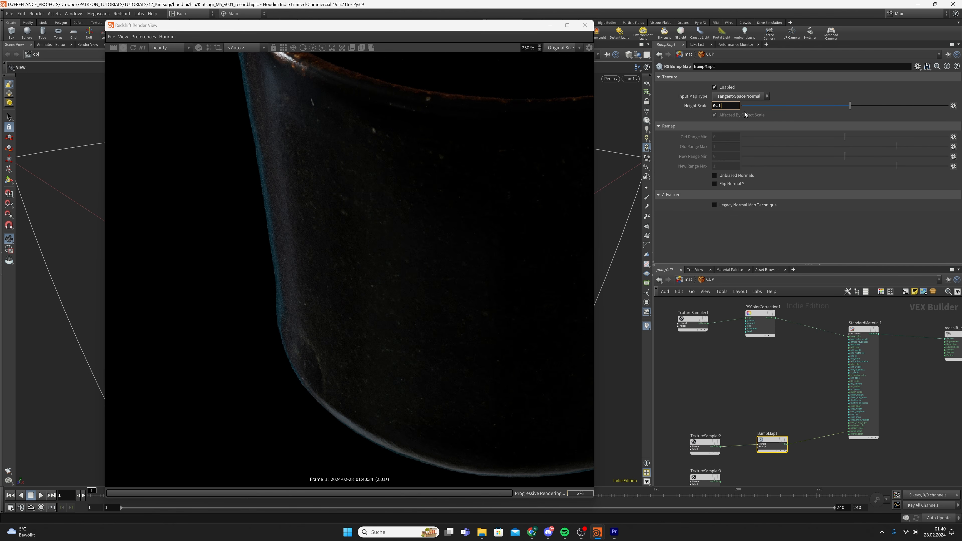
key("BackSpace")
type("2")
key("Return")
Save the scene with the 0.2 bump height scale
scroll(379, 281, "down", 3)
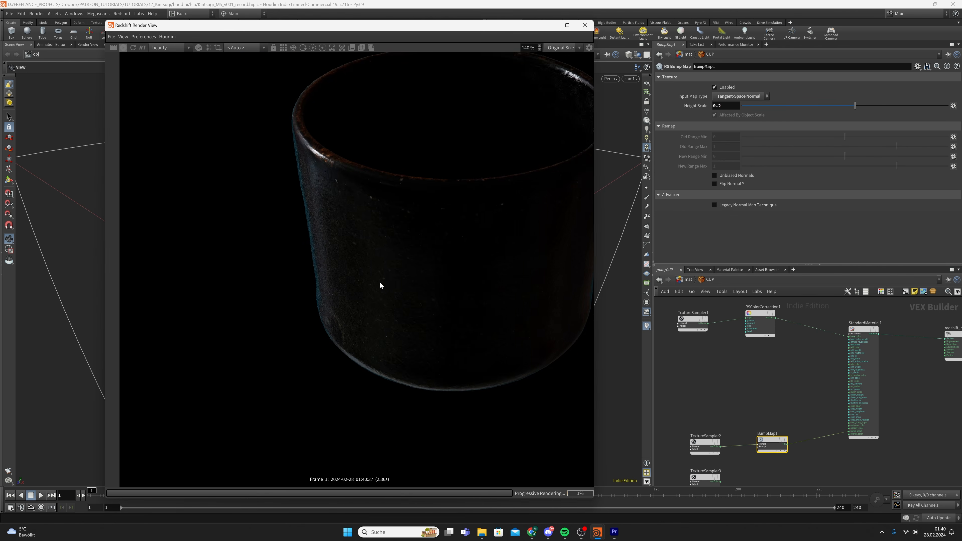
scroll(381, 291, "down", 2)
scroll(529, 282, "up", 3)
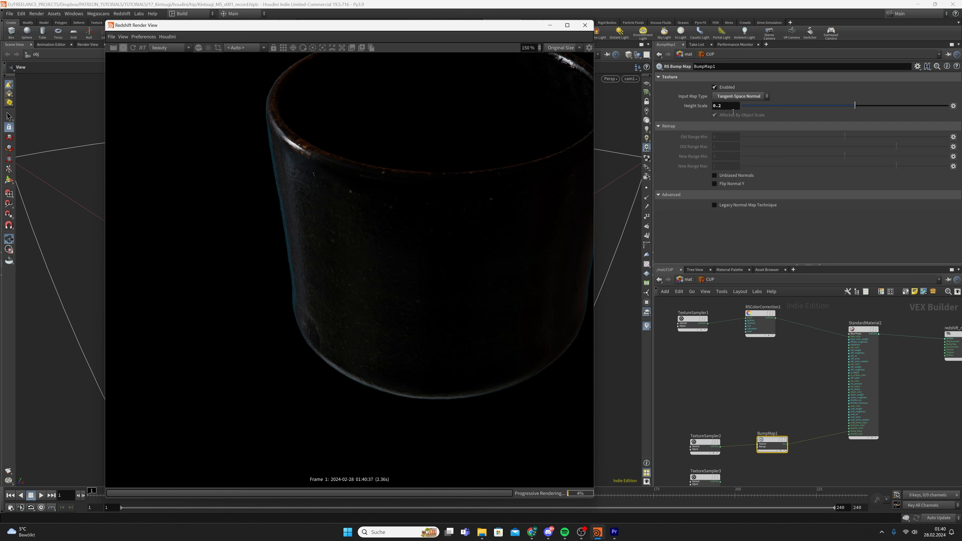
scroll(730, 412, "down", 1)
key("ctrl+s")
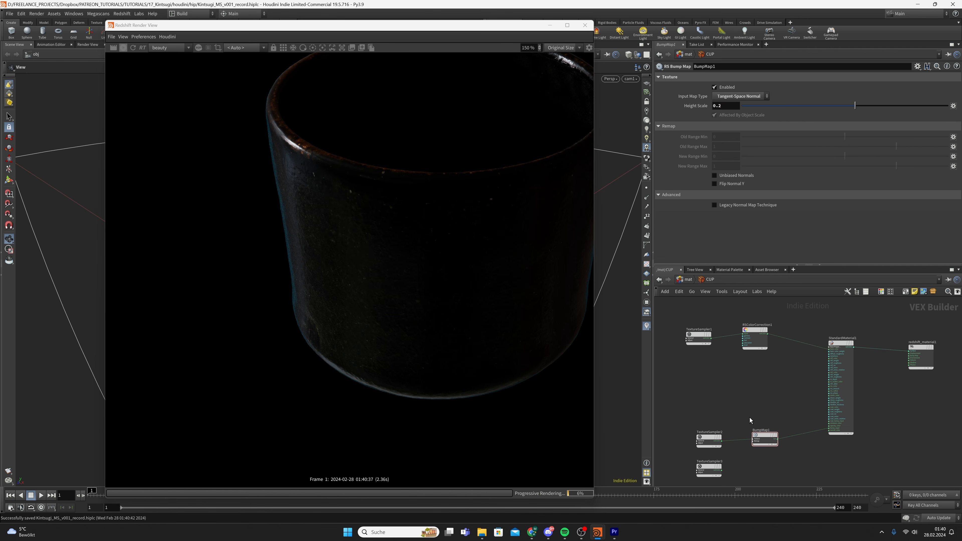
Insert an RS Bump Blender onto the BumpMap1→StandardMaterial1 wire
key("Tab")
type("bump ble")
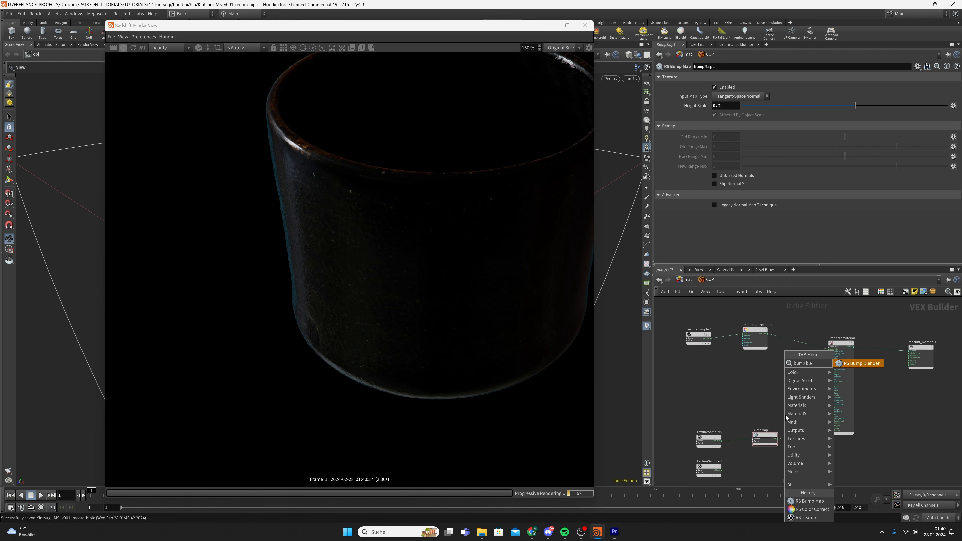
key("Return")
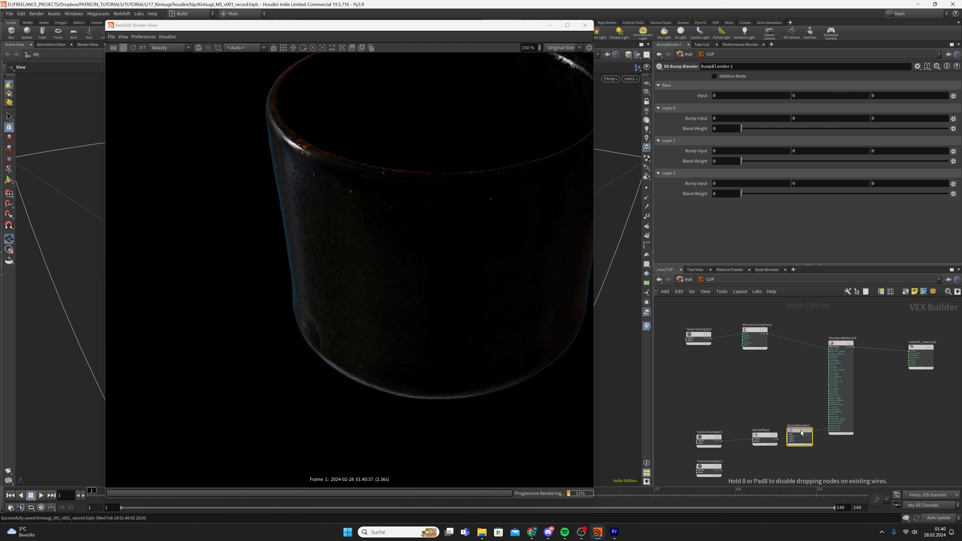
left_click(810, 437)
scroll(487, 295, "down", 1)
scroll(487, 295, "down", 1)
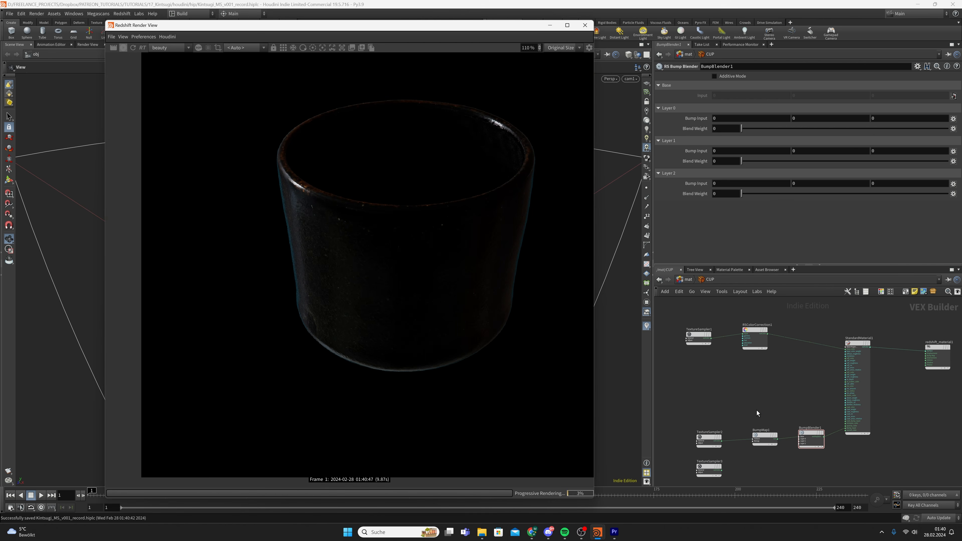
left_click_drag(700, 397, 796, 432)
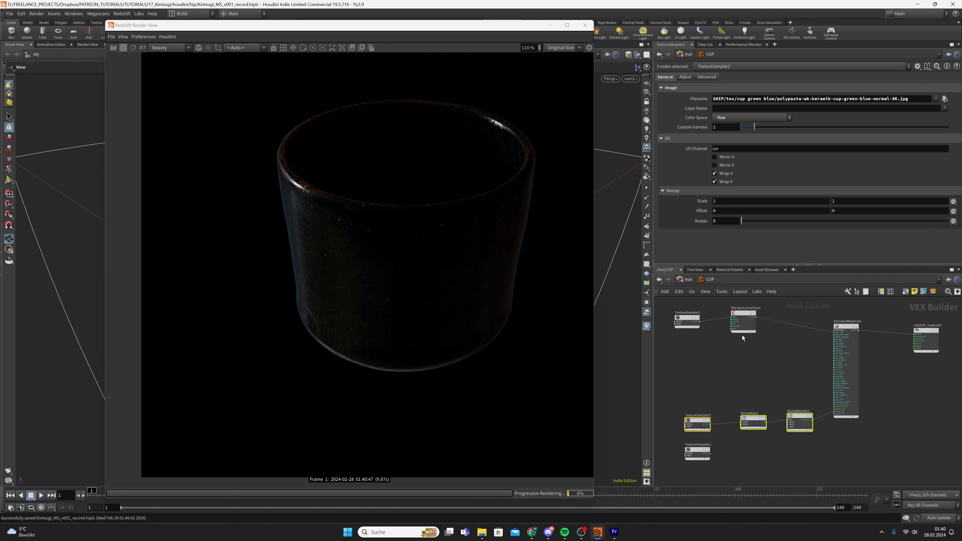
Return to the /obj network, re-centre the render, and move the SETUP node left
left_click(693, 279)
left_click(719, 319)
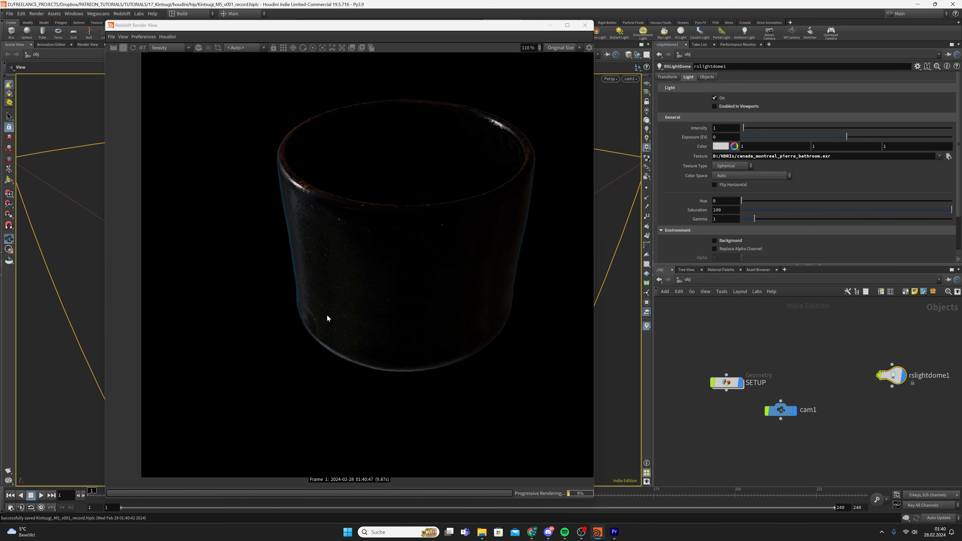
scroll(415, 379, "down", 2)
middle_click_drag(389, 376, 354, 380)
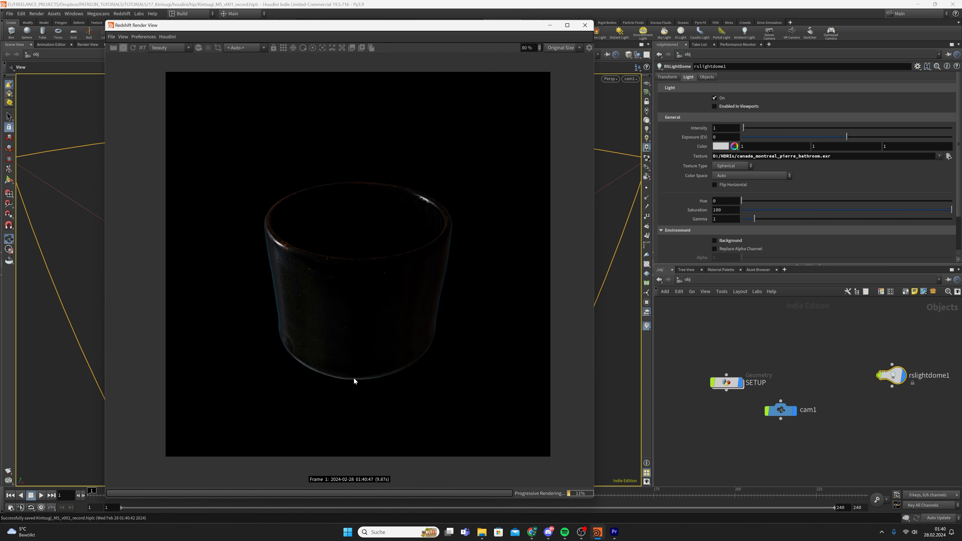
left_click_drag(726, 382, 696, 383)
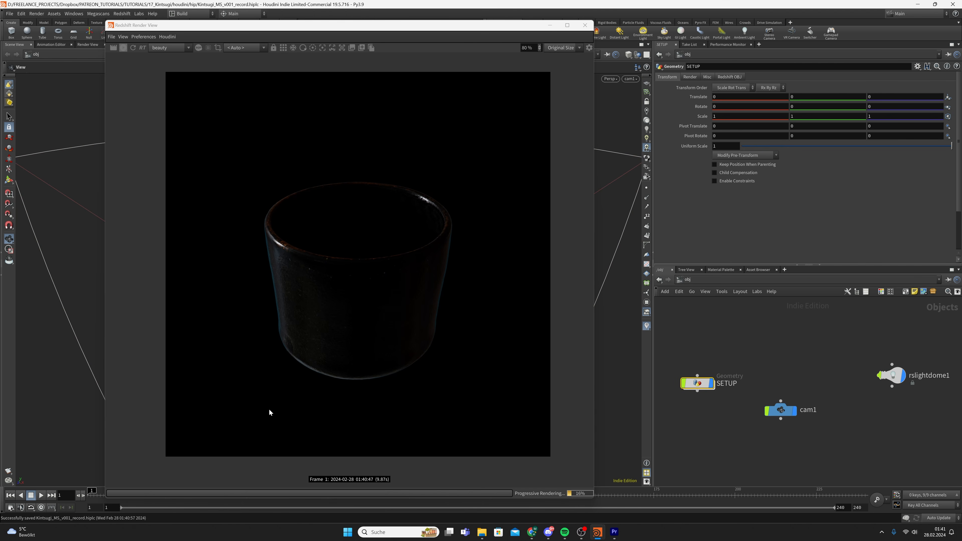
middle_click_drag(788, 448, 799, 424)
Create a new Geometry object below SETUP and name it GROUND
left_click_drag(783, 389, 793, 388)
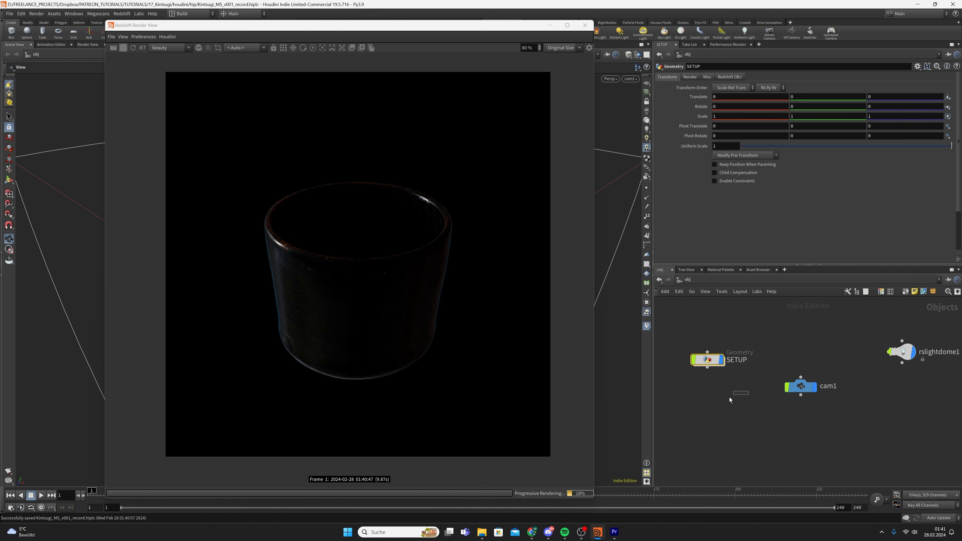
key("Tab")
type("geo")
key("Return")
left_click(708, 404)
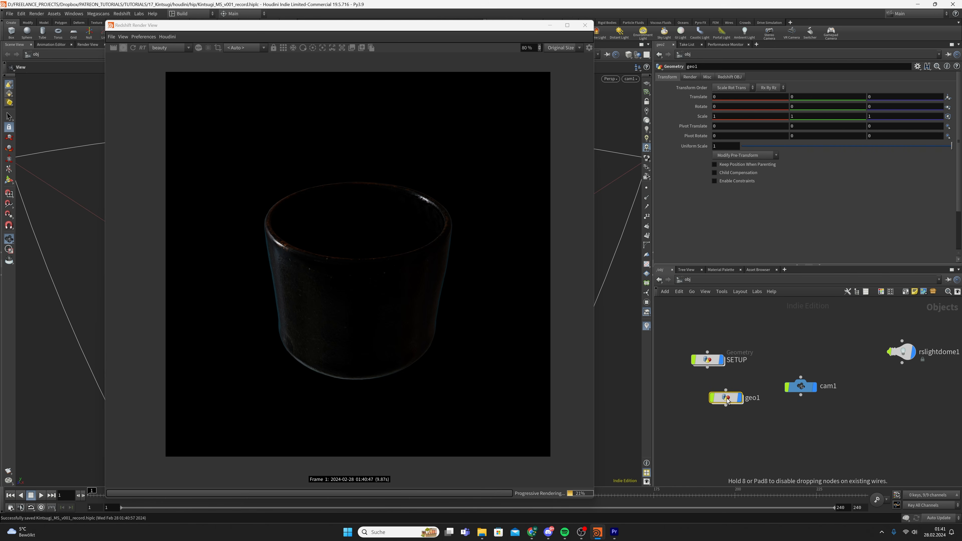
double_click(733, 402)
type("GROUND")
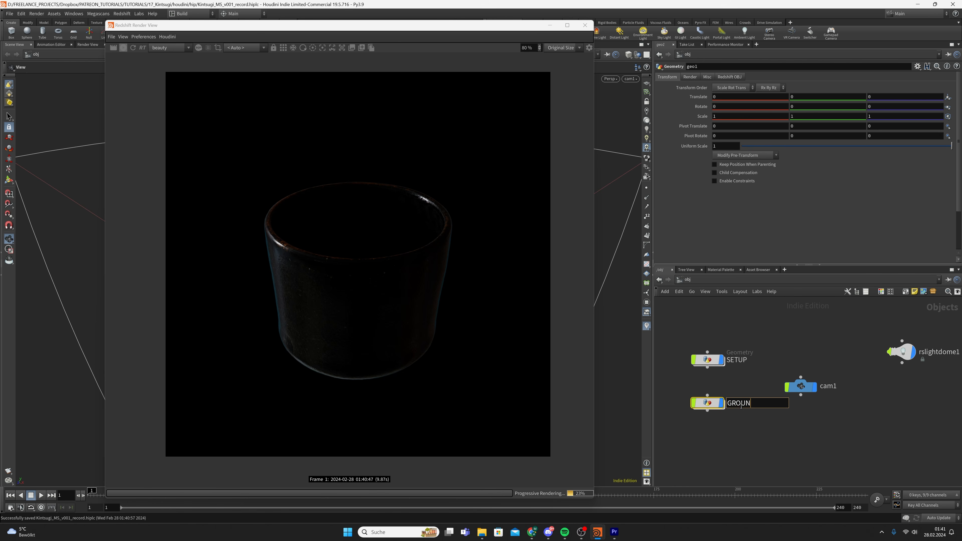
key("Return")
key("Return")
Add a Grid inside GROUND and refresh the render to show the ground plane
key("Tab")
type("grid")
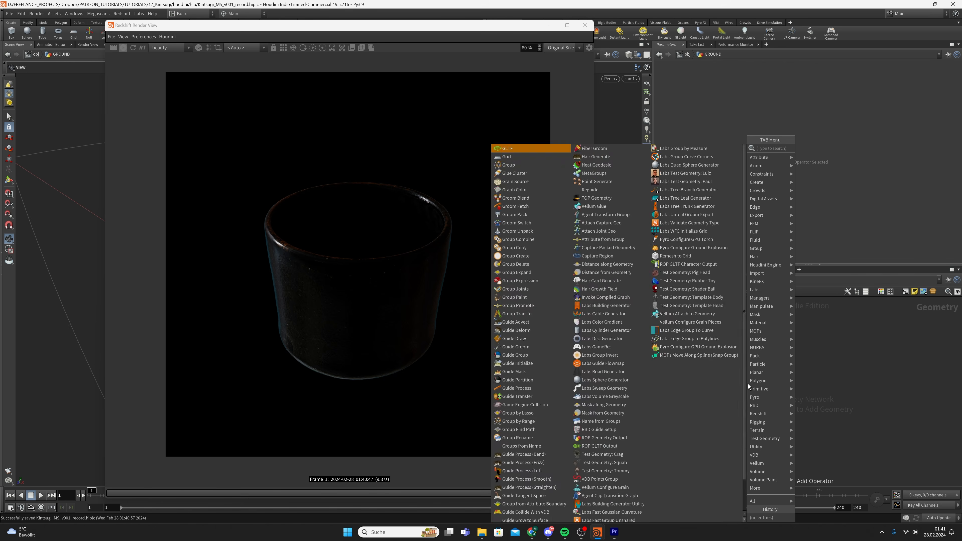
key("Return")
left_click(747, 383)
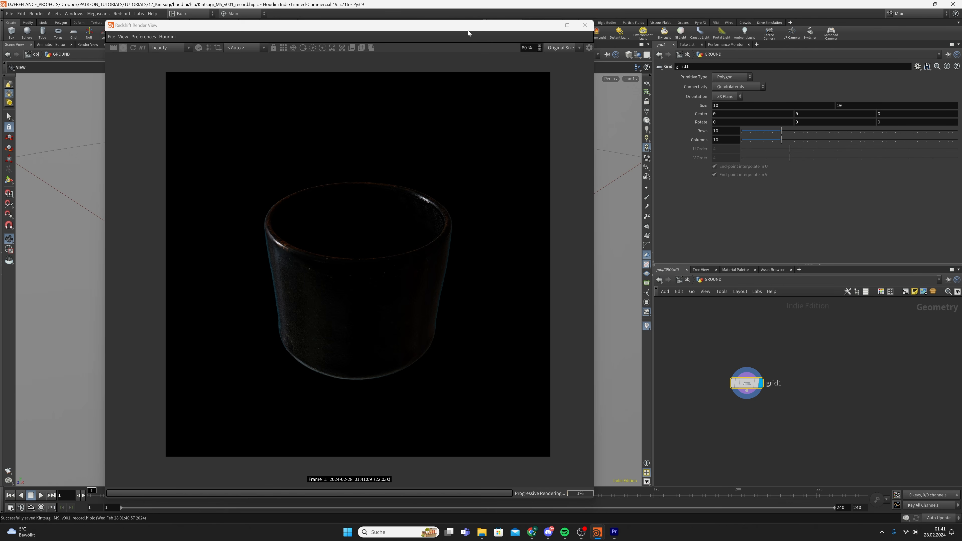
mouse_move(475, 29)
left_mouse_down()
mouse_move(796, 30)
mouse_move(459, 23)
mouse_move(482, 30)
left_mouse_up()
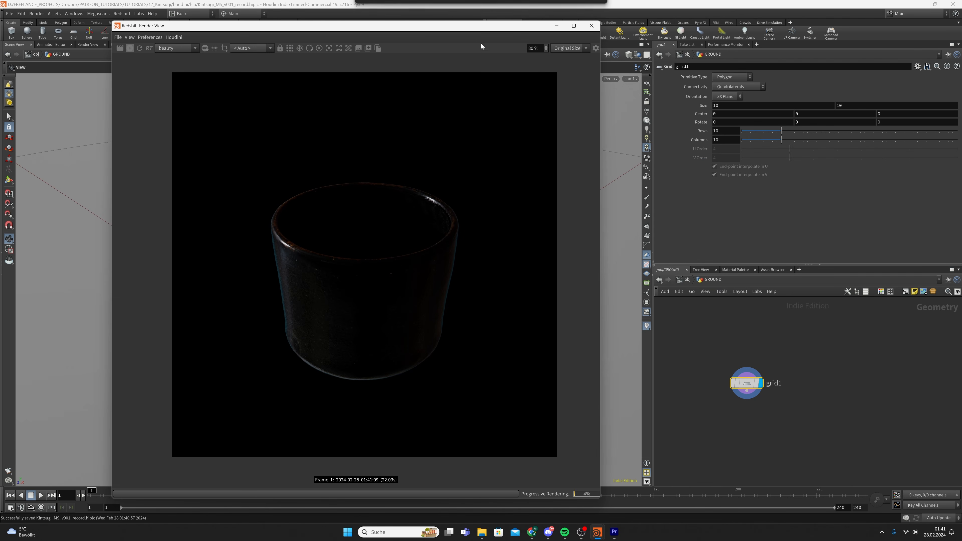
left_click(143, 50)
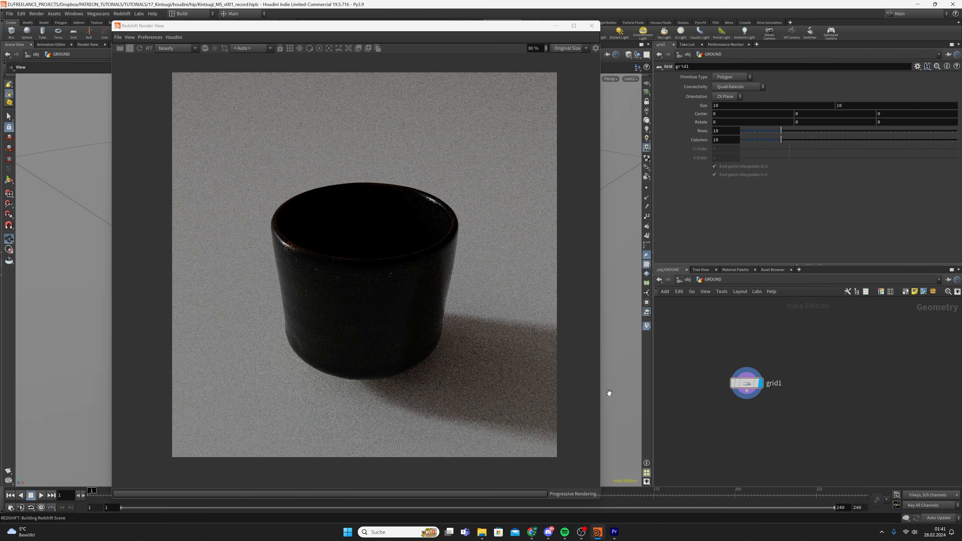
scroll(386, 367, "down", 1)
left_click_drag(386, 365, 380, 352)
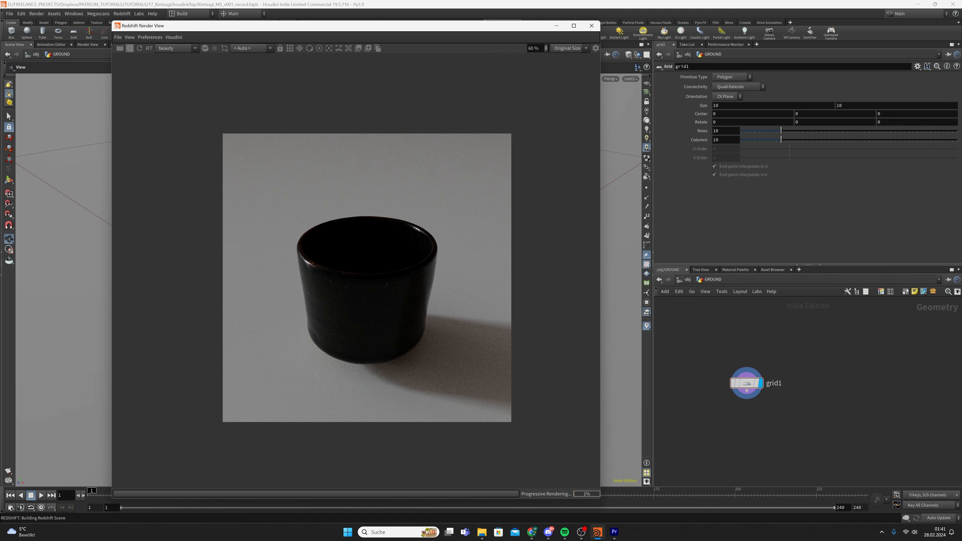
Add a UV Unwrap node, replacing a misplaced first attempt
key("Tab")
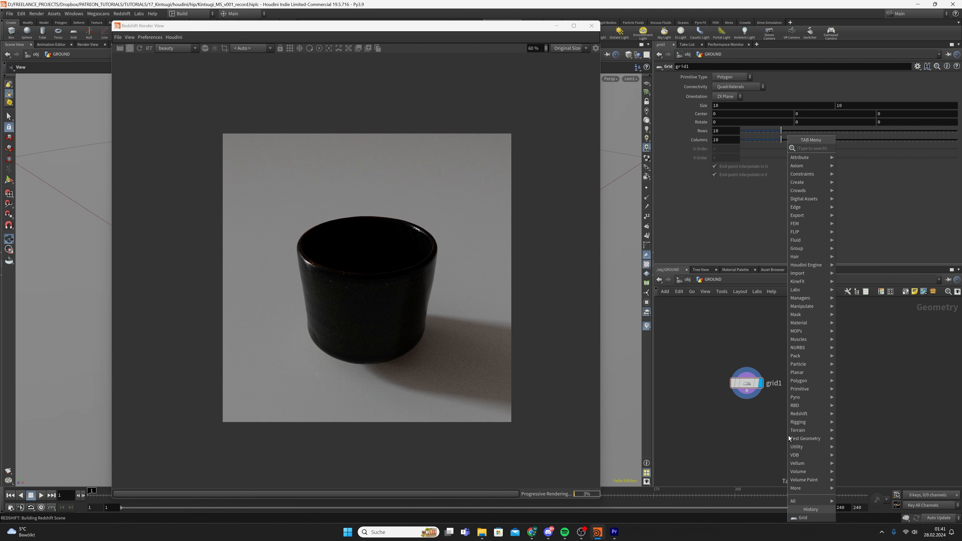
type("uvun")
key("Return")
left_click(789, 435)
key("Delete")
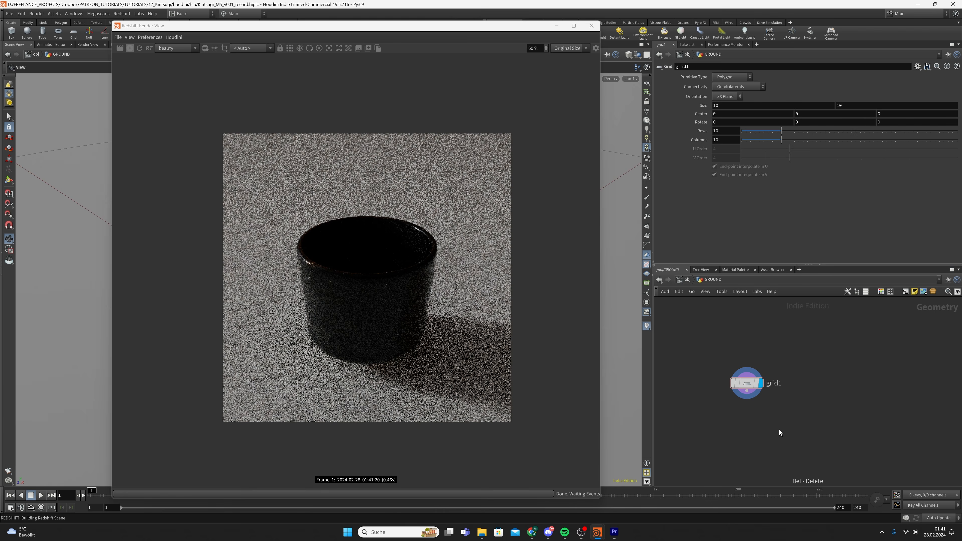
key("Tab")
type("uvun")
key("Return")
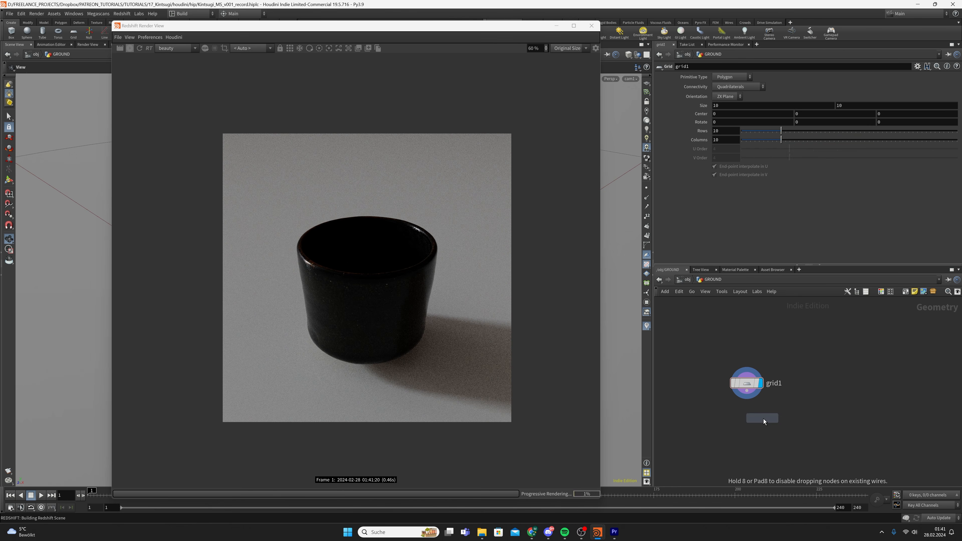
Place uvunwrap1 below grid1 and wire grid1's output into it
left_click(748, 427)
left_click_drag(749, 397, 742, 420)
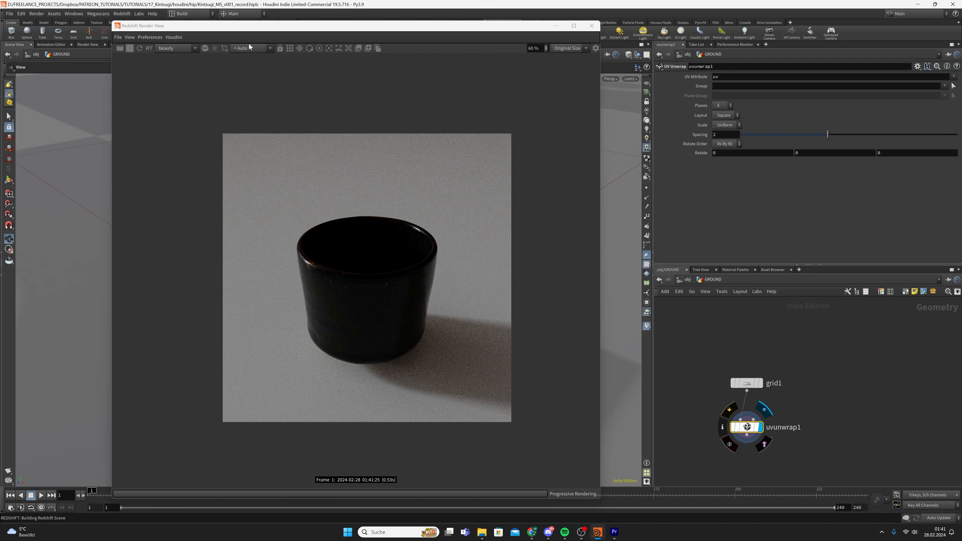
mouse_move(371, 27)
left_mouse_down()
mouse_move(772, 39)
mouse_move(420, 43)
mouse_move(370, 26)
left_mouse_up()
left_click_drag(708, 356, 806, 435)
Set grid1's Size to 3 by 3, after trying 1 and 2
left_click(742, 383)
left_click_drag(724, 106, 695, 113)
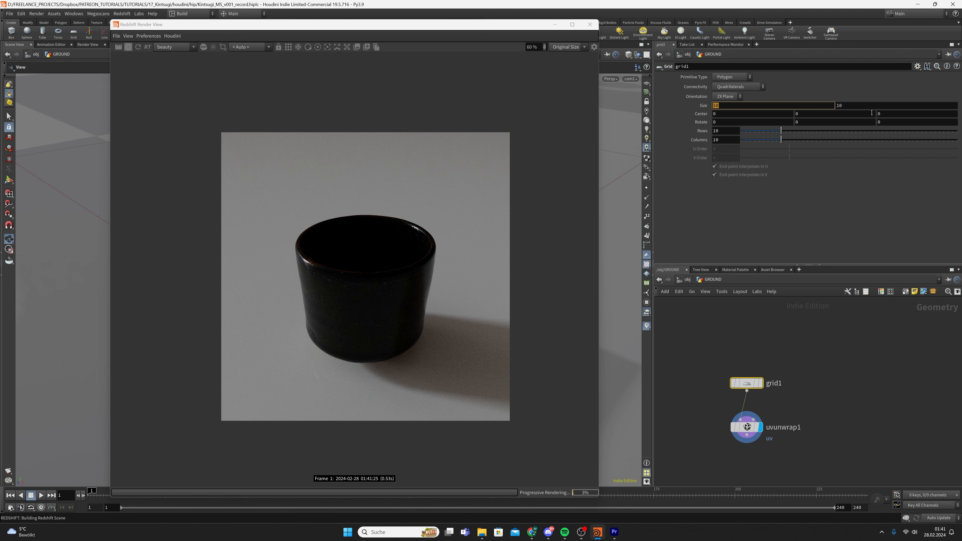
type("1")
key("Tab")
type("1")
left_click(811, 328)
left_click_drag(425, 25, 469, 39)
left_click_drag(713, 106, 833, 110)
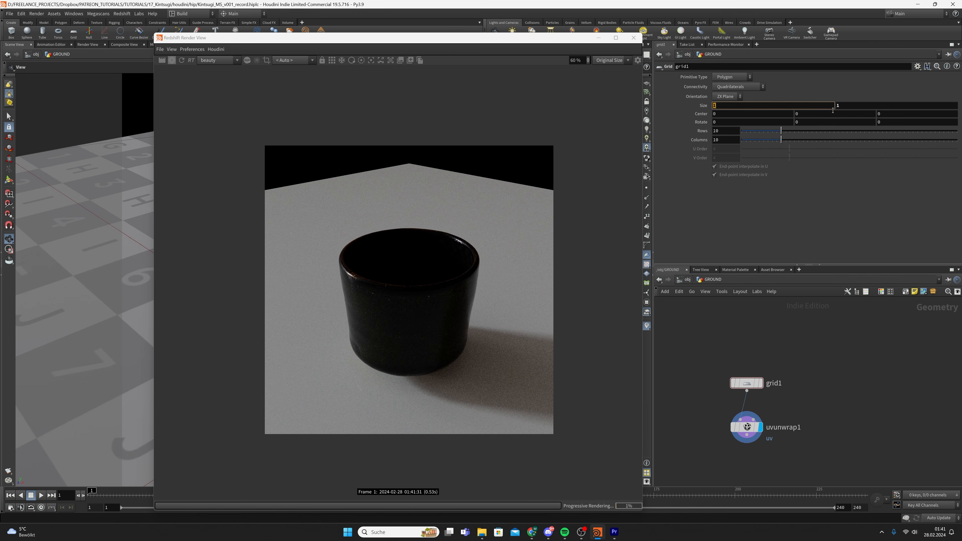
type("2")
key("Tab")
type("2")
left_click(847, 356)
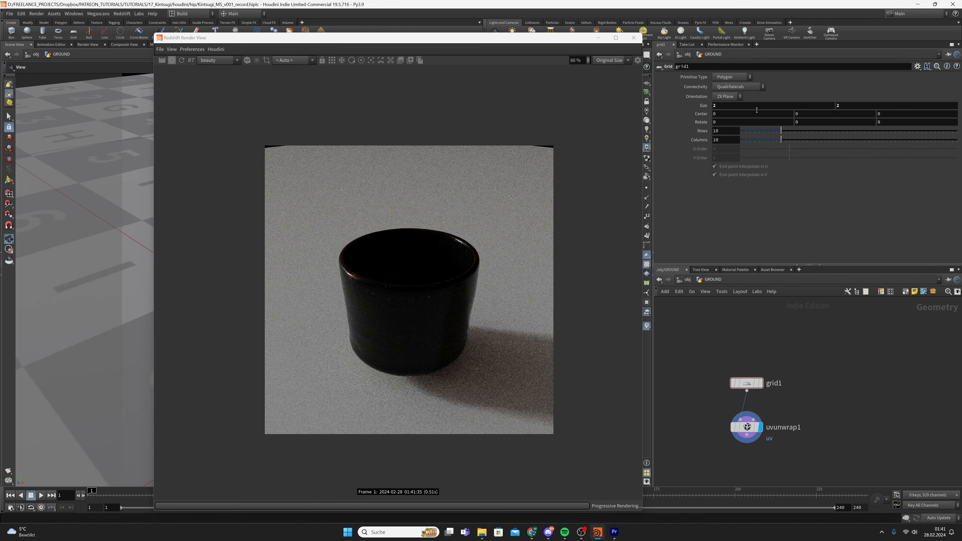
type("3")
left_click_drag(756, 110, 869, 98)
key("Tab")
type("33")
left_click(819, 321)
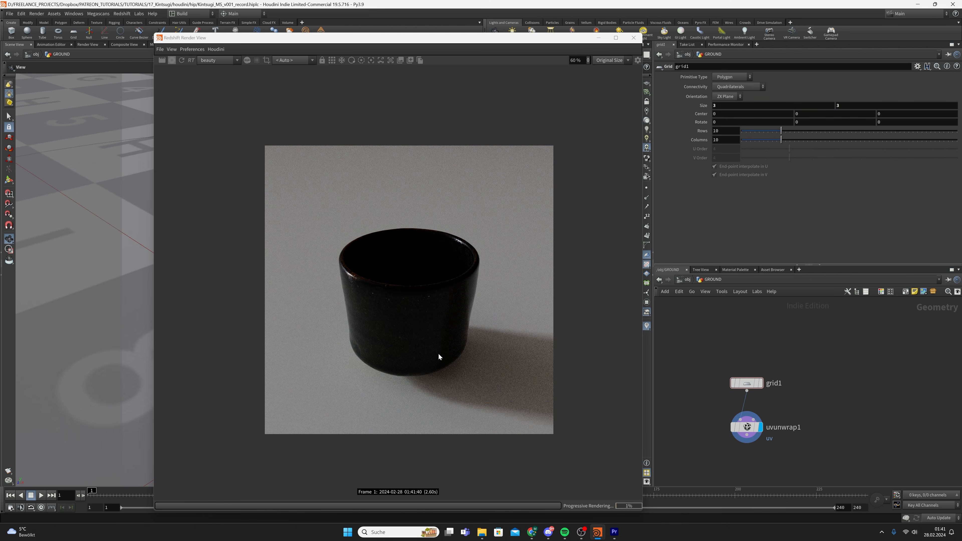
Save the scene with the resized ground grid
scroll(438, 352, "up", 2)
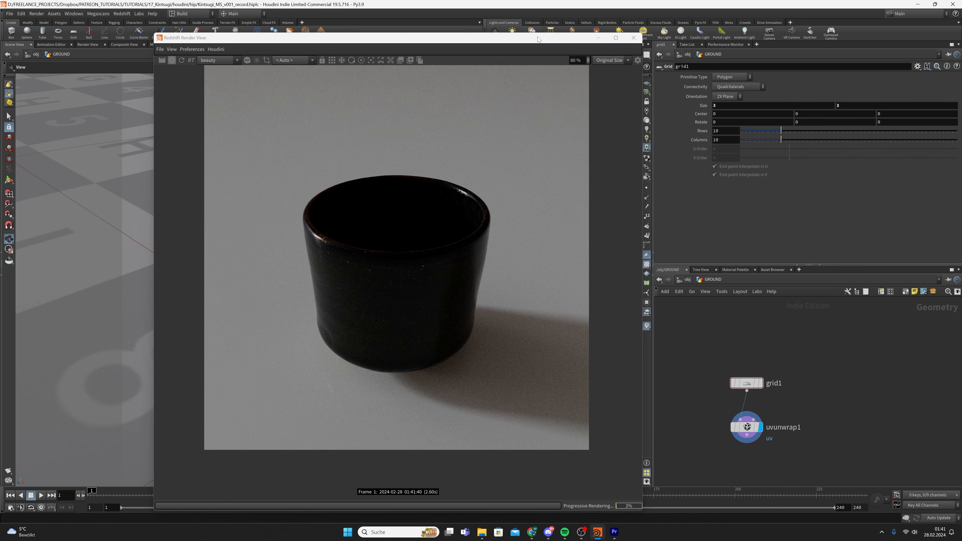
scroll(567, 270, "down", 2)
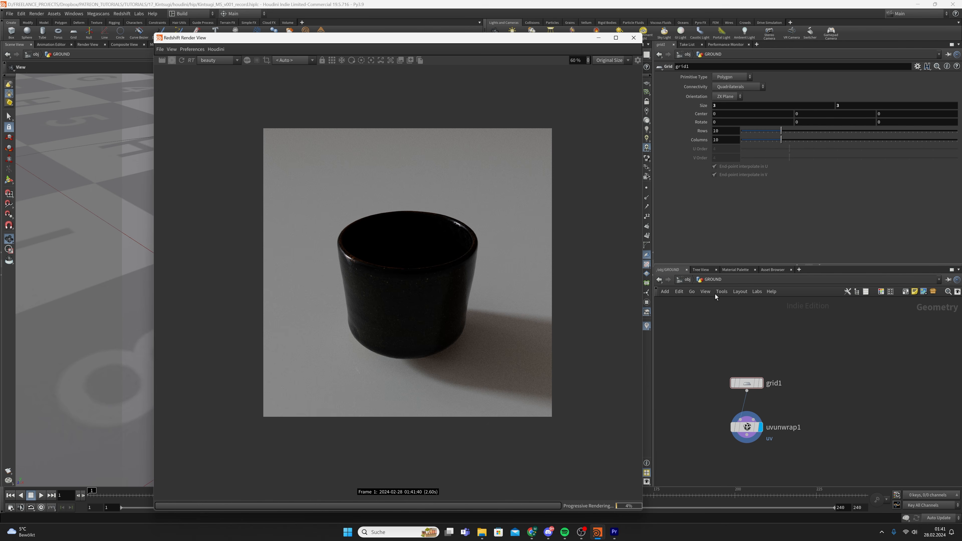
scroll(715, 295, "up", 2)
key("ctrl+s")
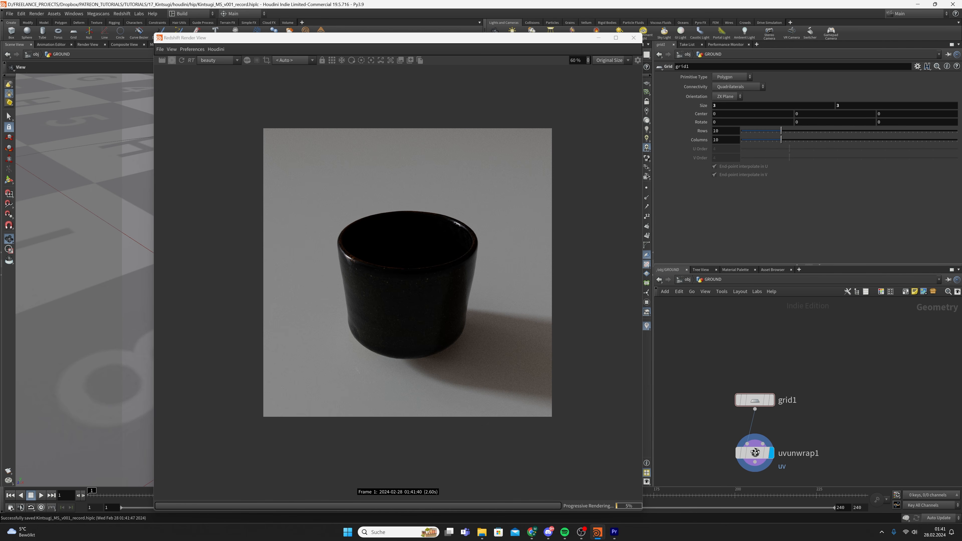
scroll(386, 314, "up", 4)
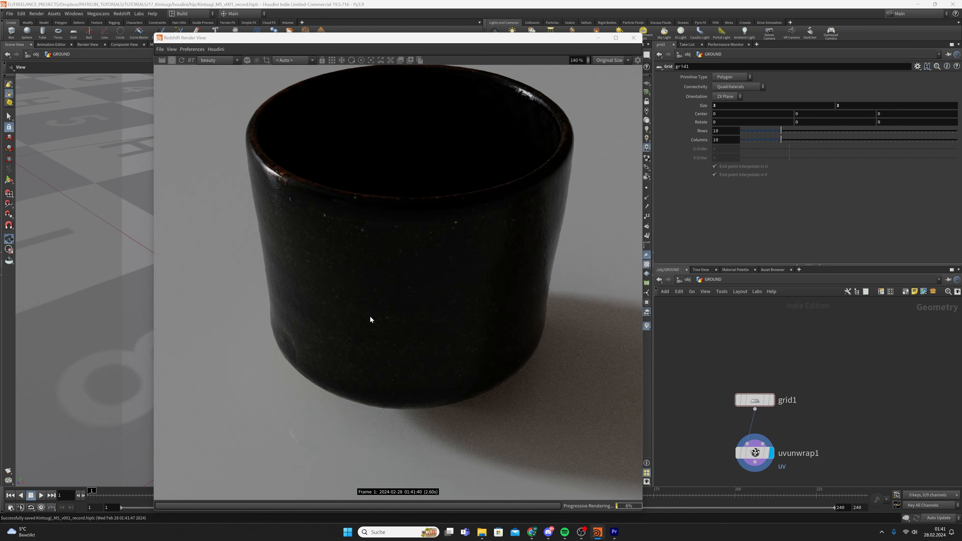
Switch to the mat network, open the CUP material builder, and select RSColorCorrection1
left_click(684, 279)
left_click(687, 279)
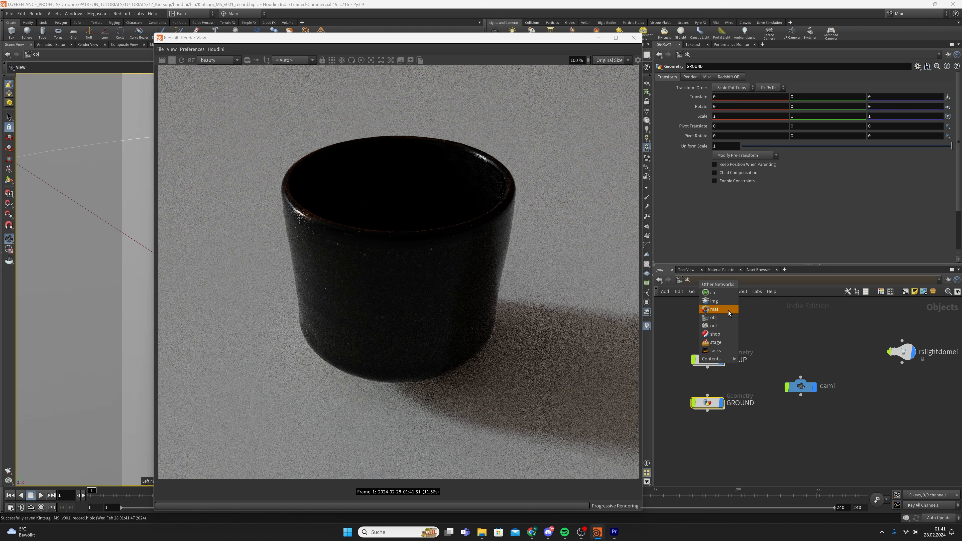
left_click(728, 310)
double_click(799, 390)
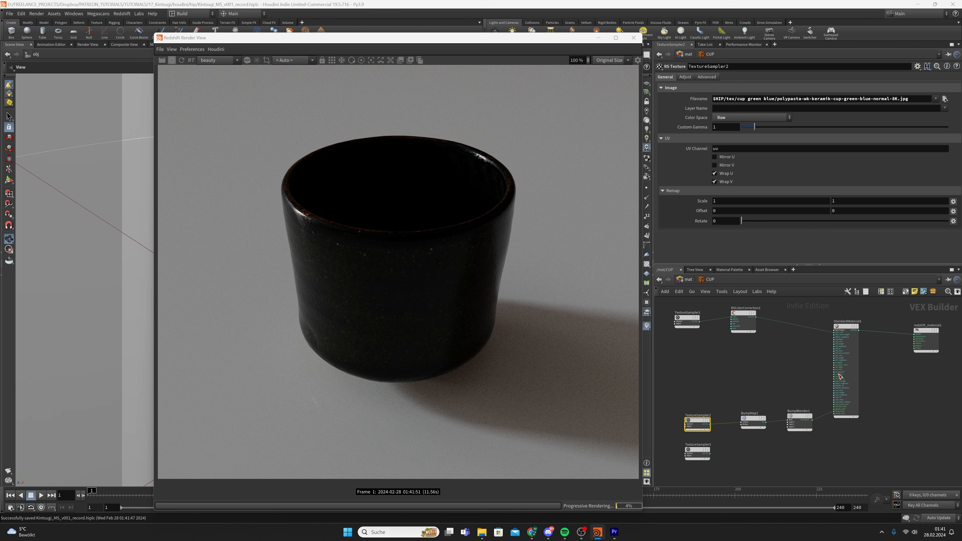
middle_click_drag(793, 349, 793, 370)
left_click(743, 334)
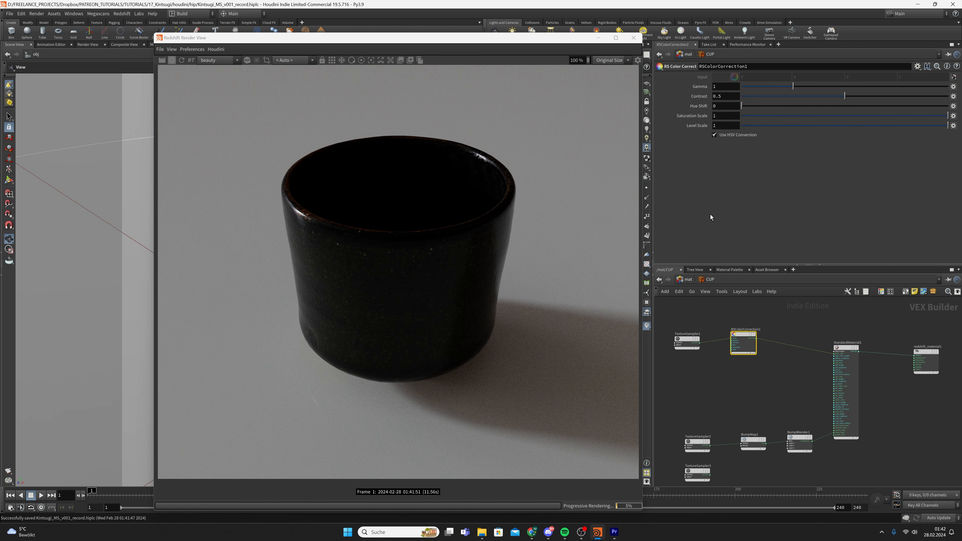
Set RSColorCorrection1's Level Scale to 1.5 and Gamma to 1.5
left_click(731, 126)
type(".5")
key("Return")
left_click(733, 89)
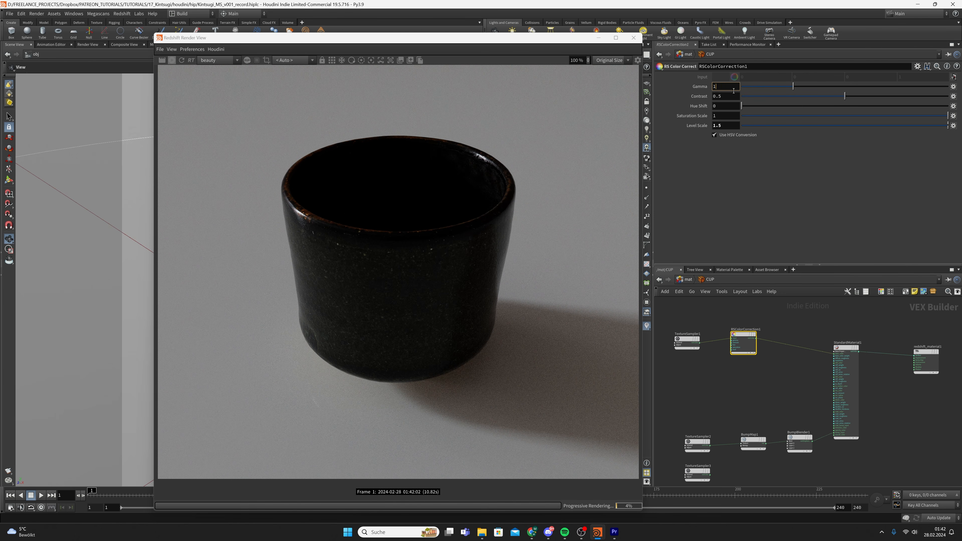
type(".5")
key("Return")
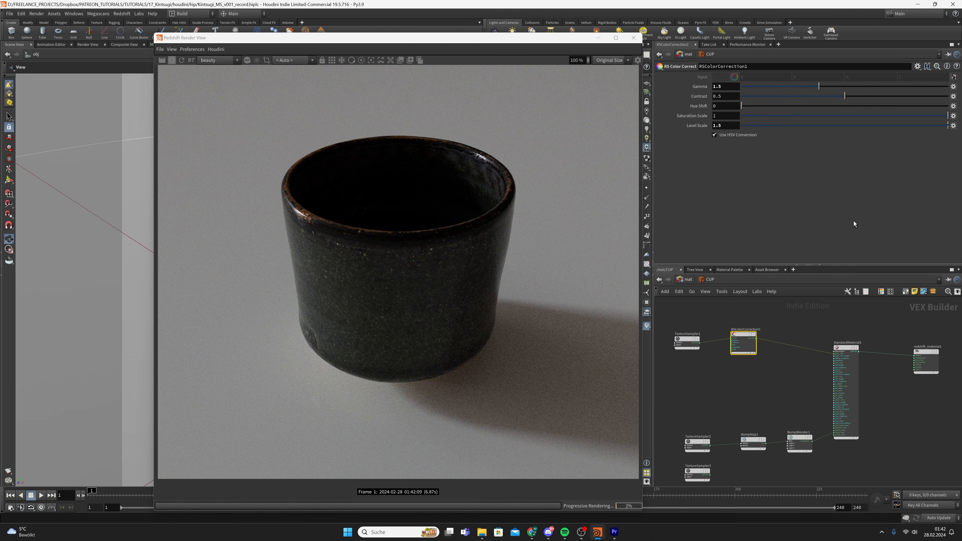
scroll(708, 330, "down", 2)
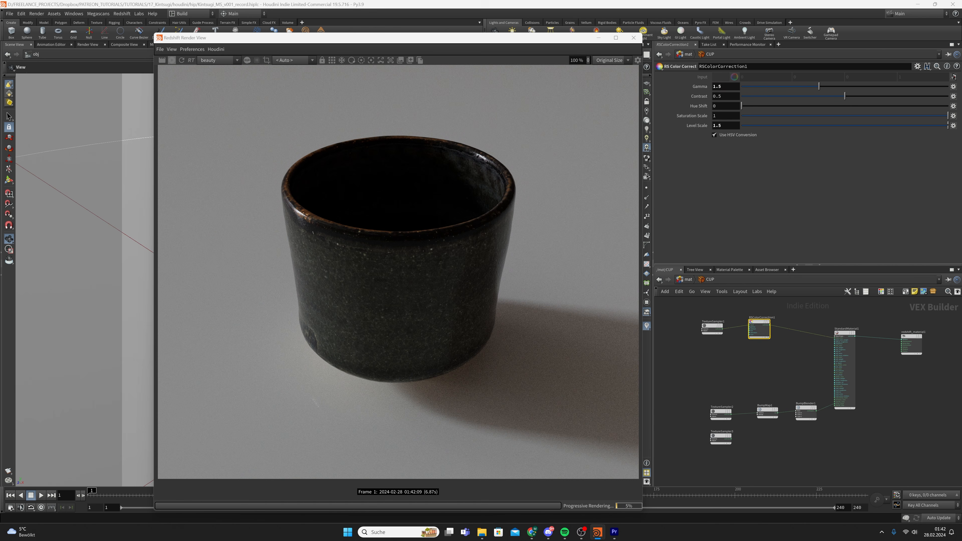
Add a Displacement node and feed TextureSampler3's colour into it
scroll(718, 428, "down", 3)
middle_click_drag(722, 439, 709, 399)
scroll(709, 399, "up", 3)
left_click_drag(701, 387, 720, 444)
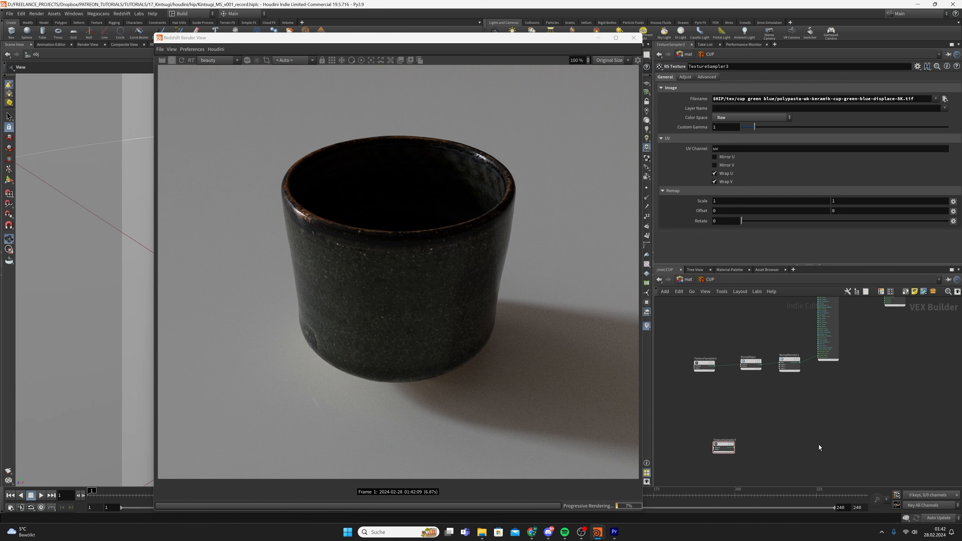
key("Tab")
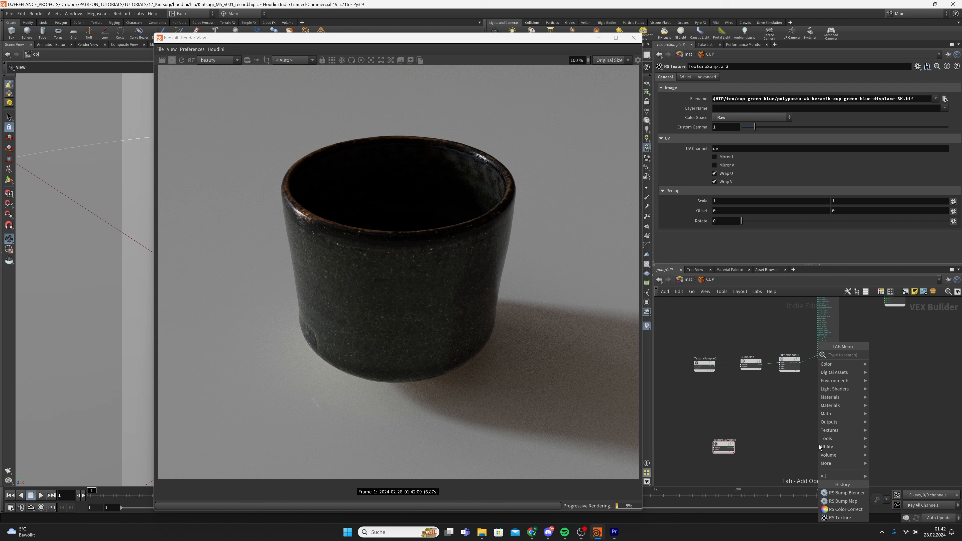
type("disp")
key("Return")
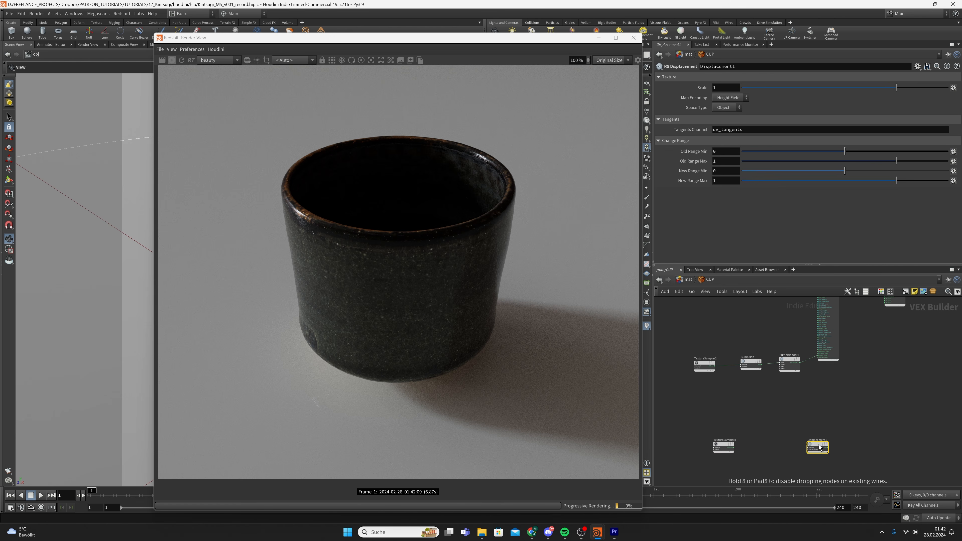
left_click(818, 447)
scroll(768, 440, "up", 2)
left_click_drag(709, 450, 815, 449)
scroll(820, 458, "up", 2)
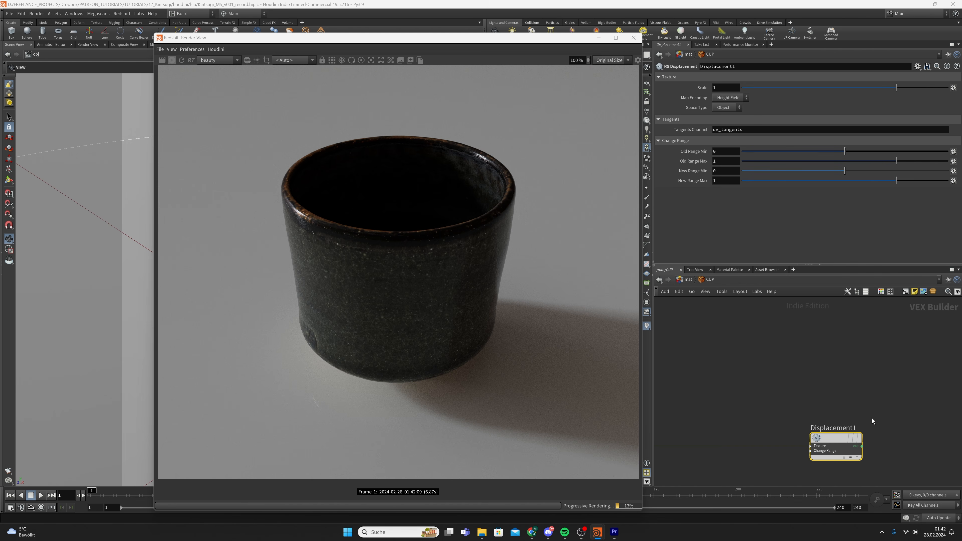
Set Displacement1's New Range to -0.5 through 0.5 and save
left_click_drag(724, 172, 654, 183)
type("-0.")
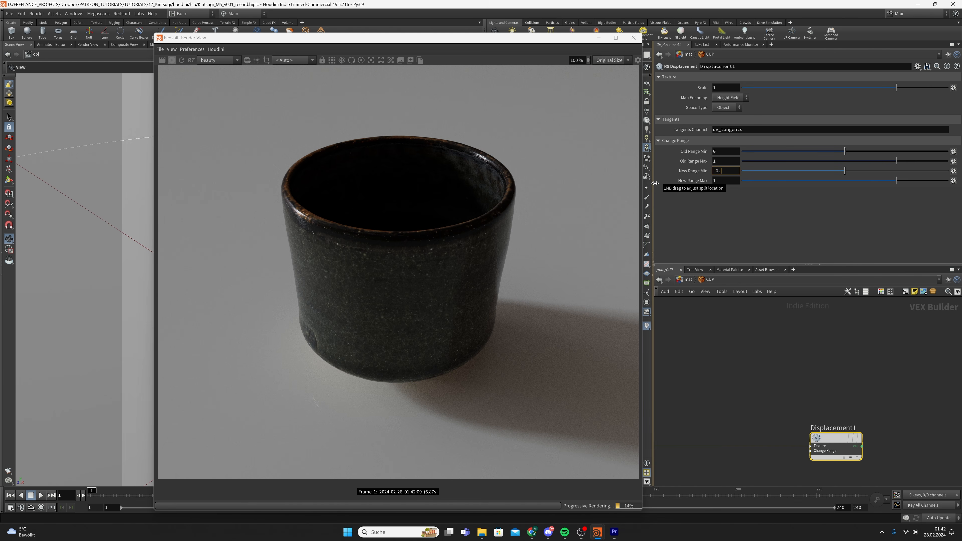
type("5")
key("Tab")
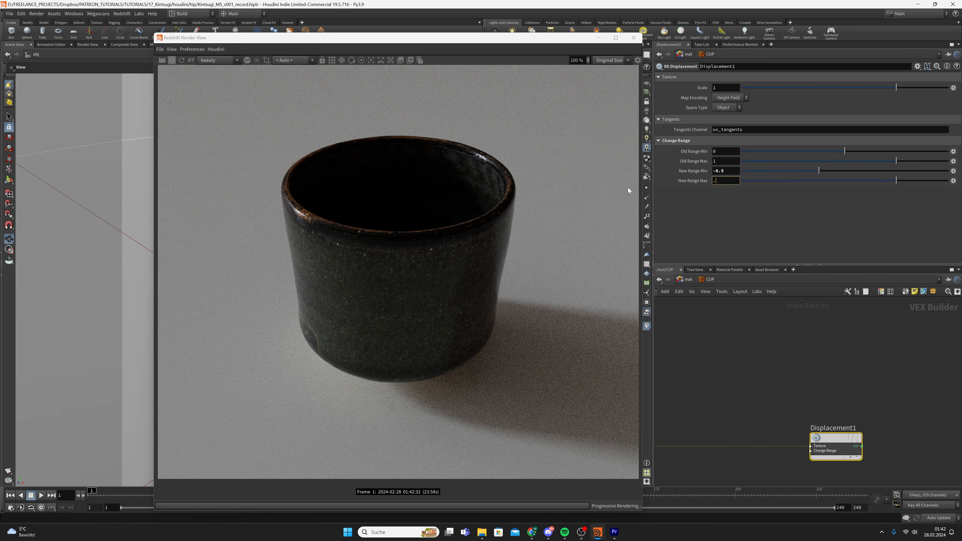
type("0.5")
key("Return")
key("ctrl+s")
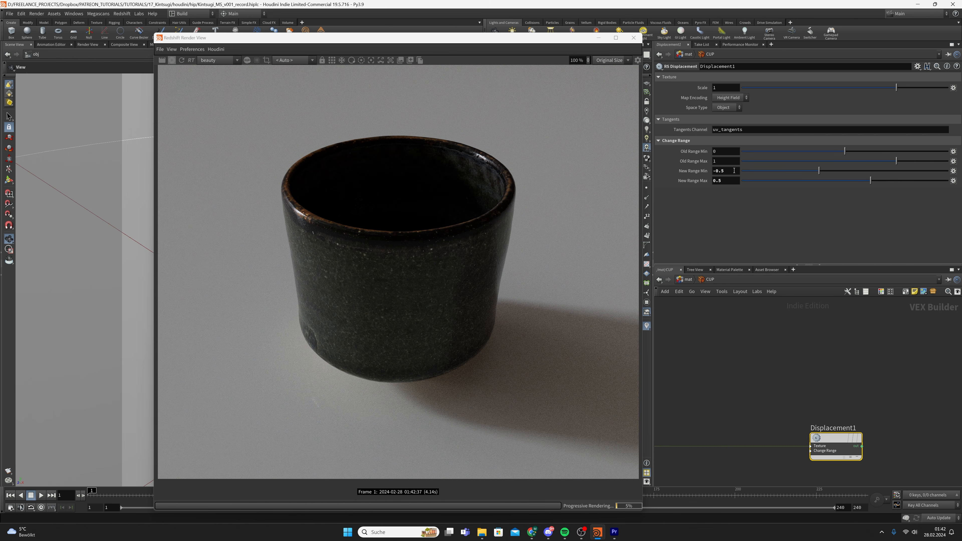
left_click(732, 180)
double_click(718, 181)
scroll(827, 443, "down", 3)
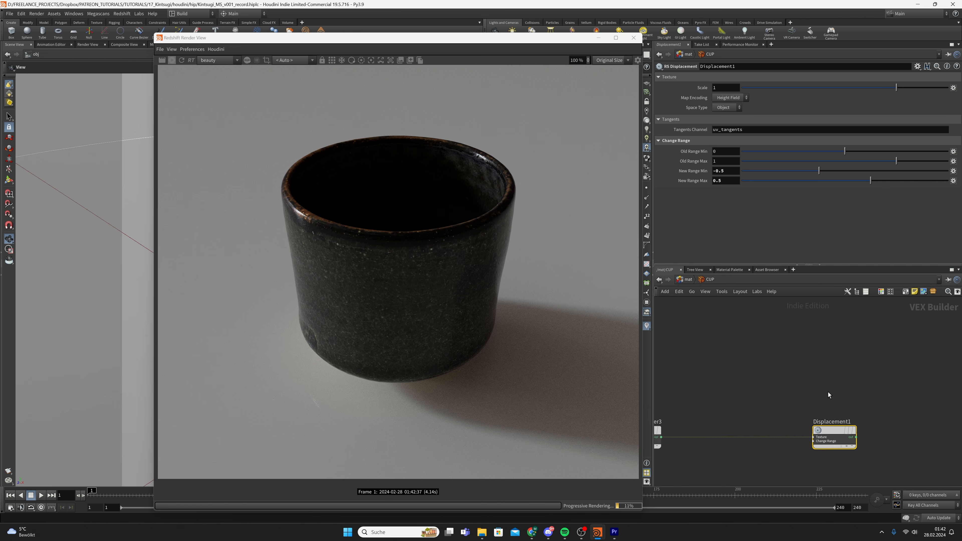
Connect Displacement1 to redshift_material1's Displacement input and save the scene
left_click(826, 442)
scroll(846, 378, "down", 3)
middle_click_drag(846, 378, 825, 408)
scroll(825, 405, "up", 5)
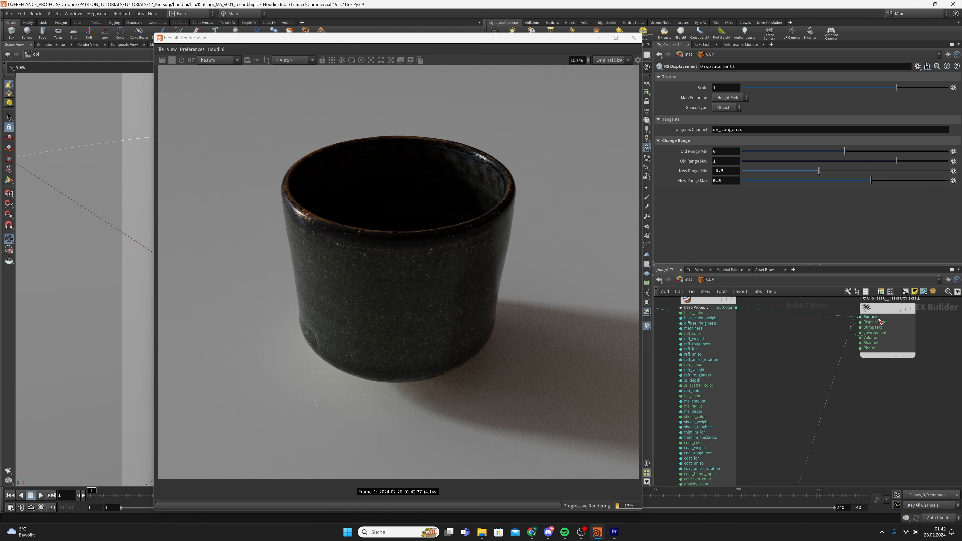
left_click(859, 321)
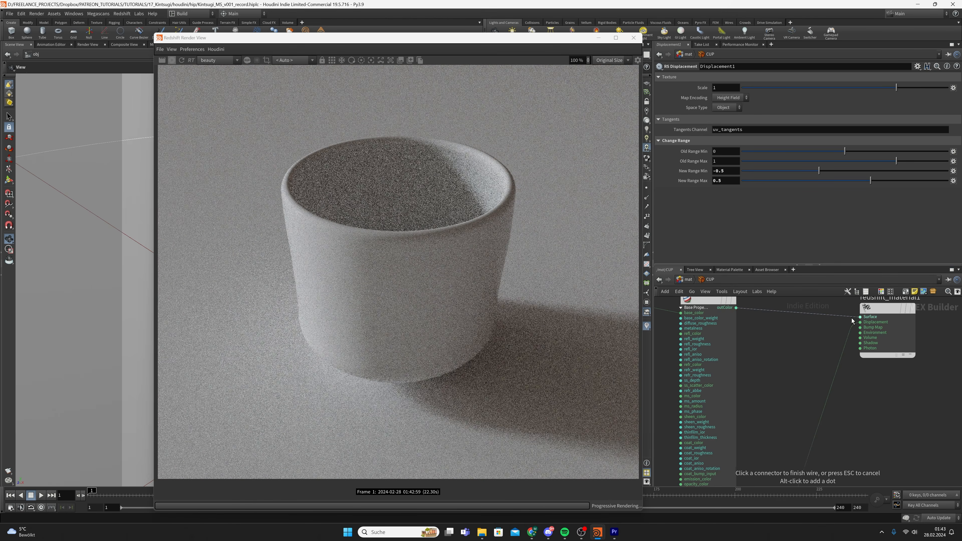
scroll(851, 318, "down", 3)
middle_click_drag(774, 376, 799, 362)
key("ctrl+s")
scroll(777, 402, "down", 3)
middle_click_drag(787, 411, 812, 332)
left_click_drag(765, 393, 802, 455)
left_click(691, 291)
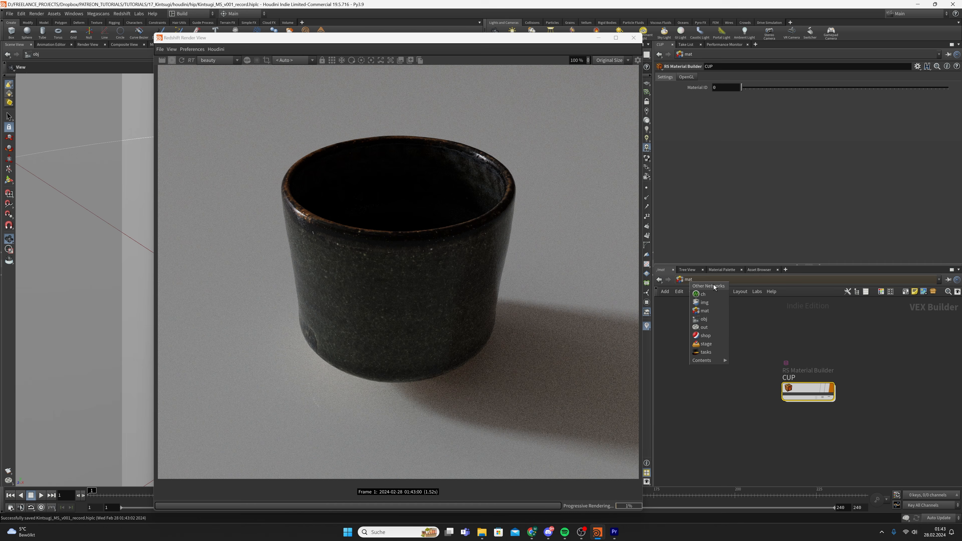
Select the SETUP object and enable Redshift displacement in its Tessellation/Displacement settings
left_click(717, 319)
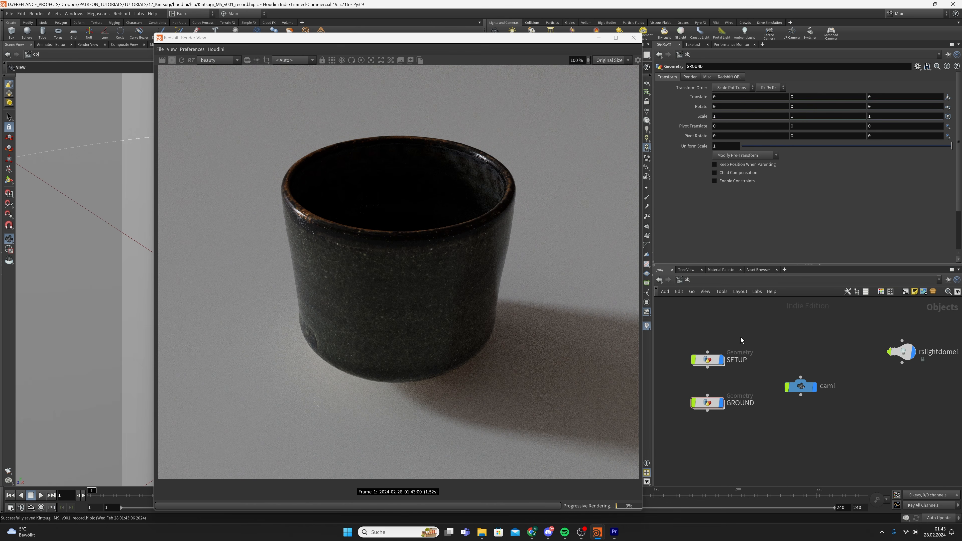
left_click(707, 359)
left_click(728, 77)
left_click(727, 88)
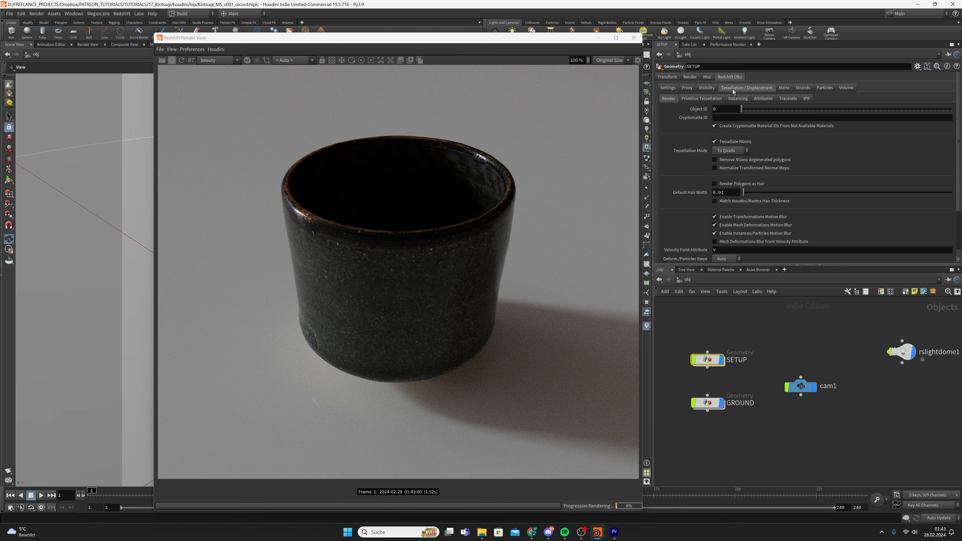
left_click(732, 226)
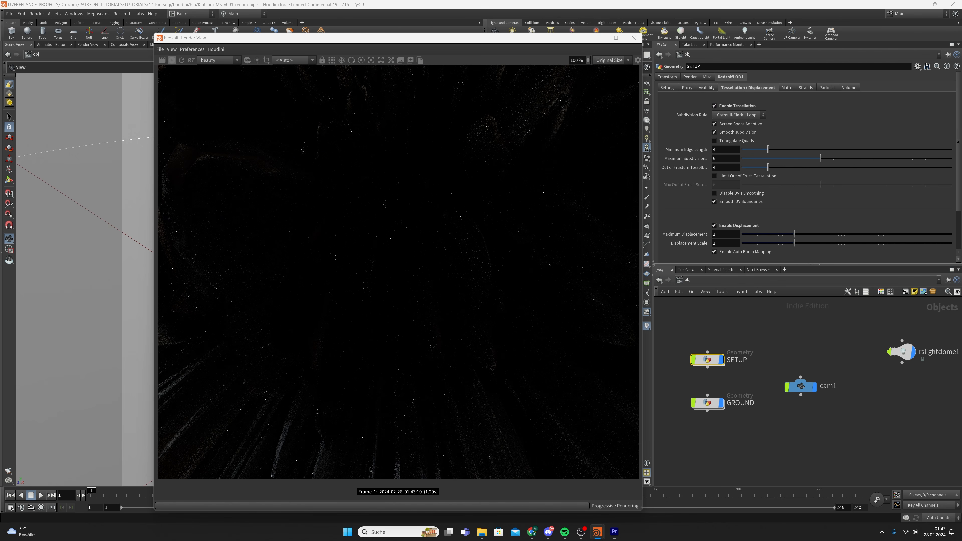
Set Maximum Displacement and Displacement Scale to 0.0005 and check the render
left_click(739, 236)
type("0.0")
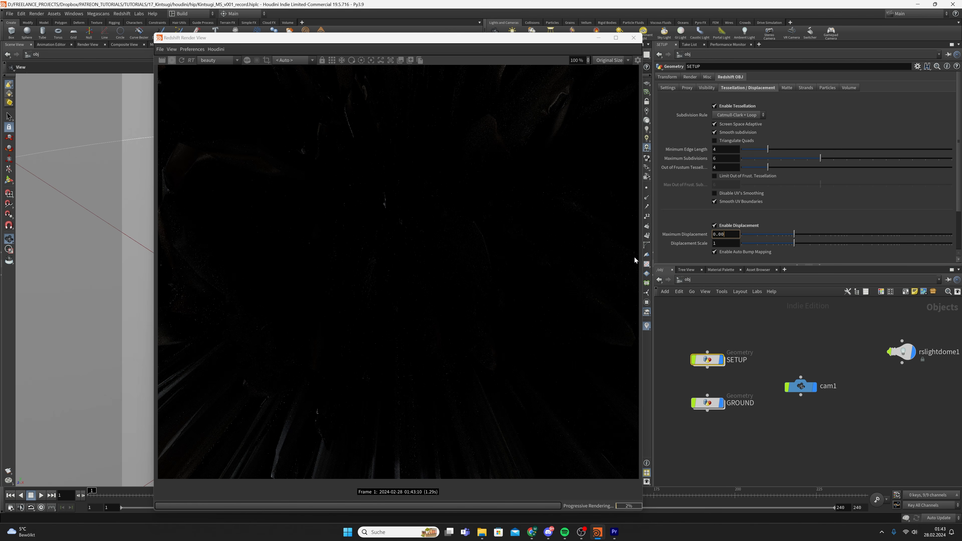
type("0")
type("05")
key("Return")
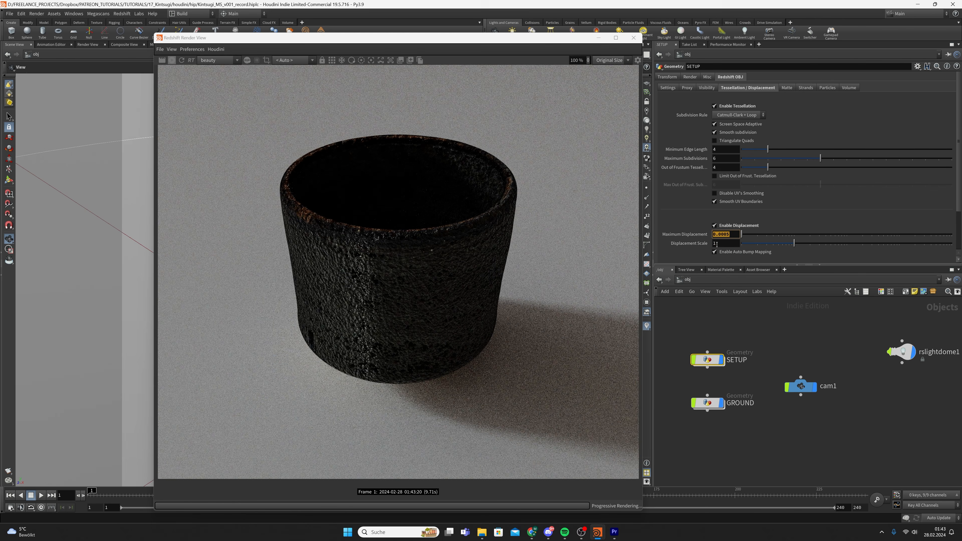
left_click(713, 243)
type("0.0005")
left_click(800, 345)
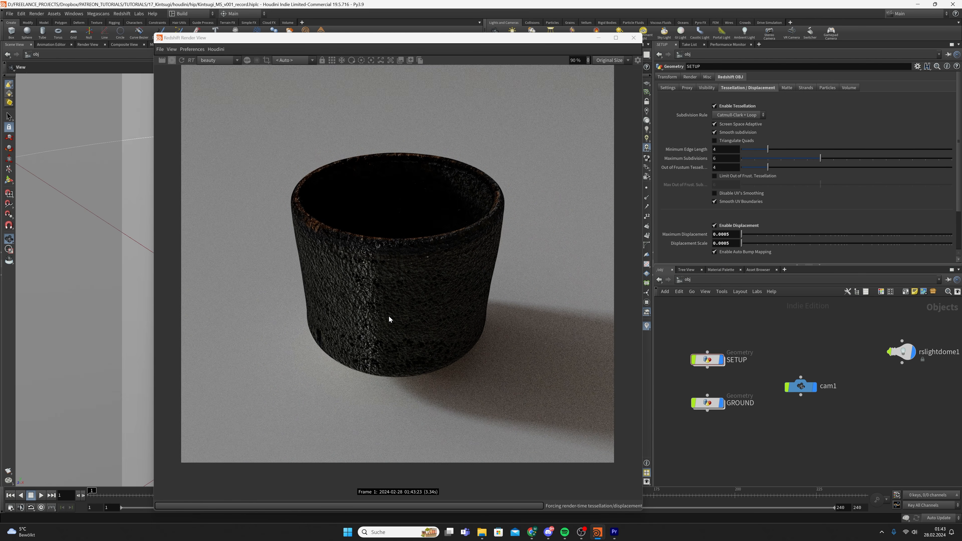
middle_click_drag(352, 313, 355, 312)
scroll(321, 314, "up", 3)
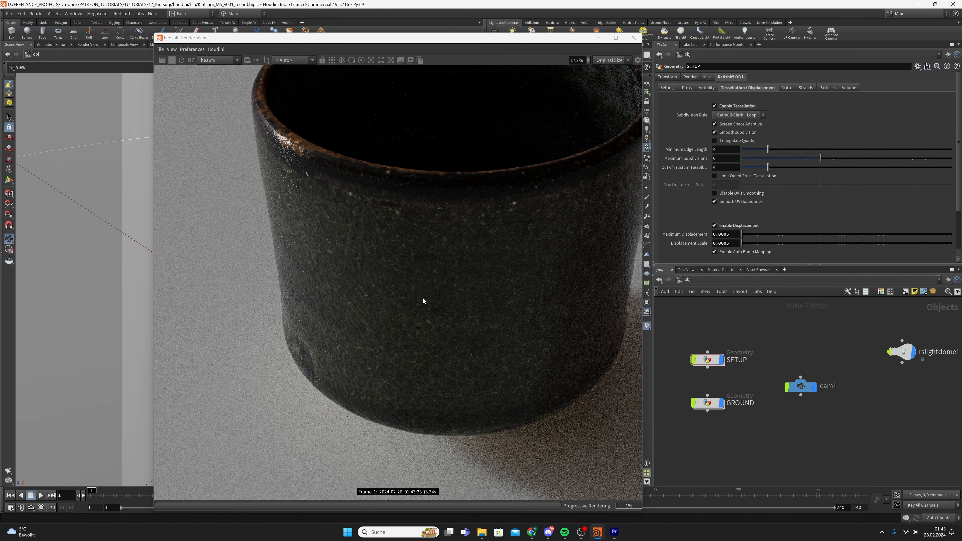
scroll(458, 350, "down", 3)
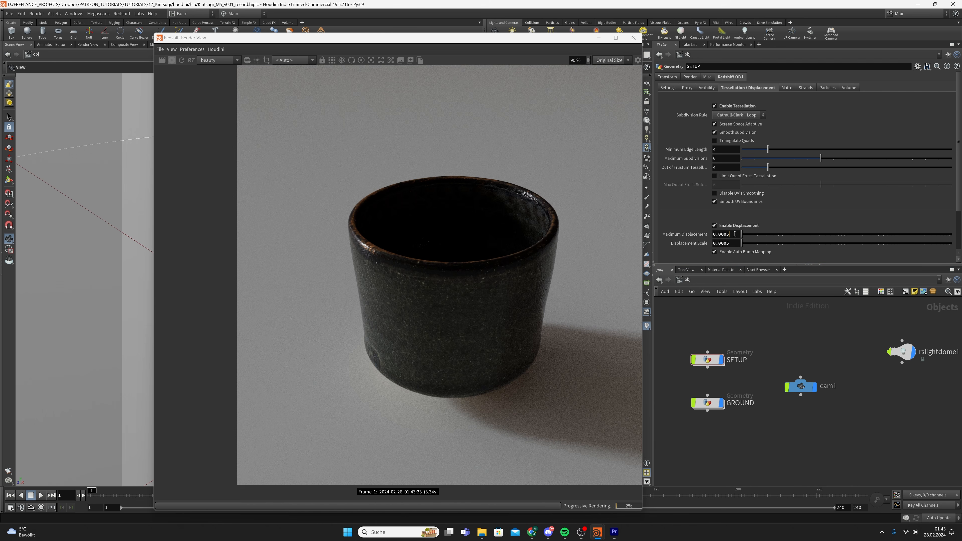
Try Maximum Displacement and Displacement Scale at 0.001 and compare the render
left_click(734, 234)
key("BackSpace")
key("BackSpace")
type("1")
key("Return")
left_click(732, 243)
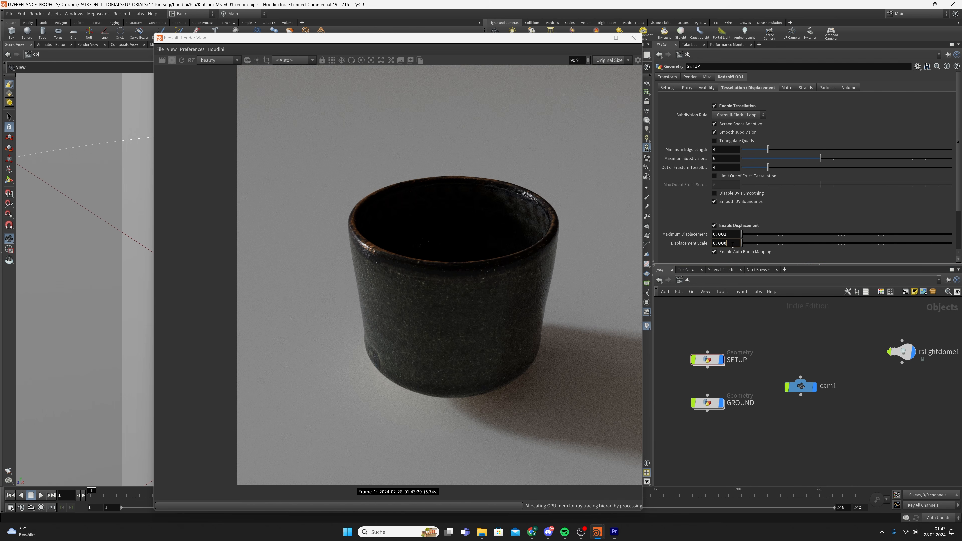
key("BackSpace")
key("BackSpace")
type("1")
key("Return")
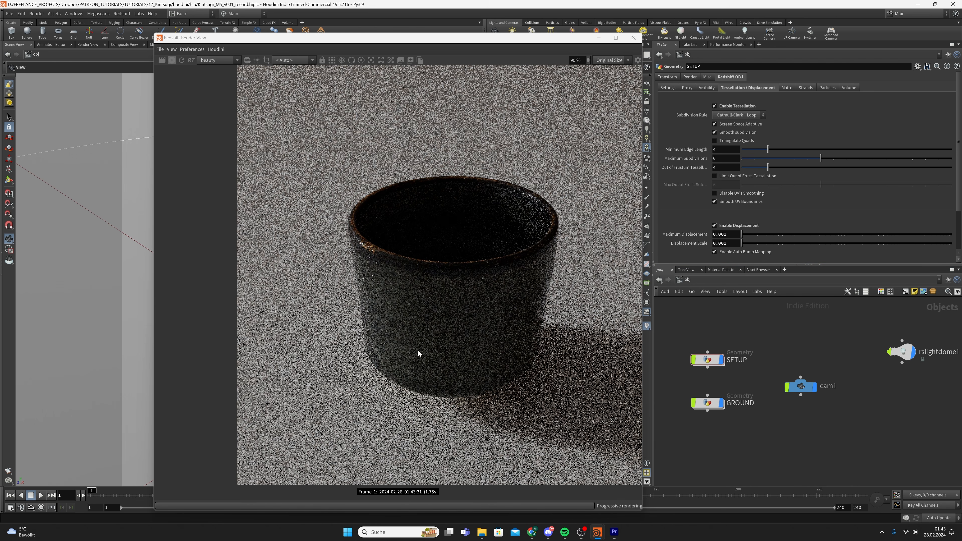
scroll(430, 336, "up", 3)
scroll(429, 334, "down", 4)
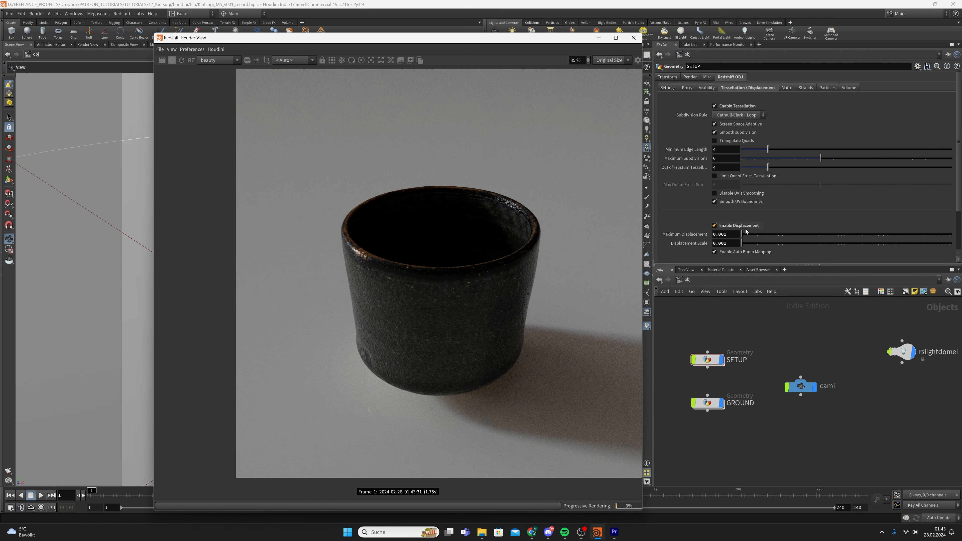
Revert Maximum Displacement and Displacement Scale to 0.0005 and save the scene
left_click_drag(729, 235, 723, 235)
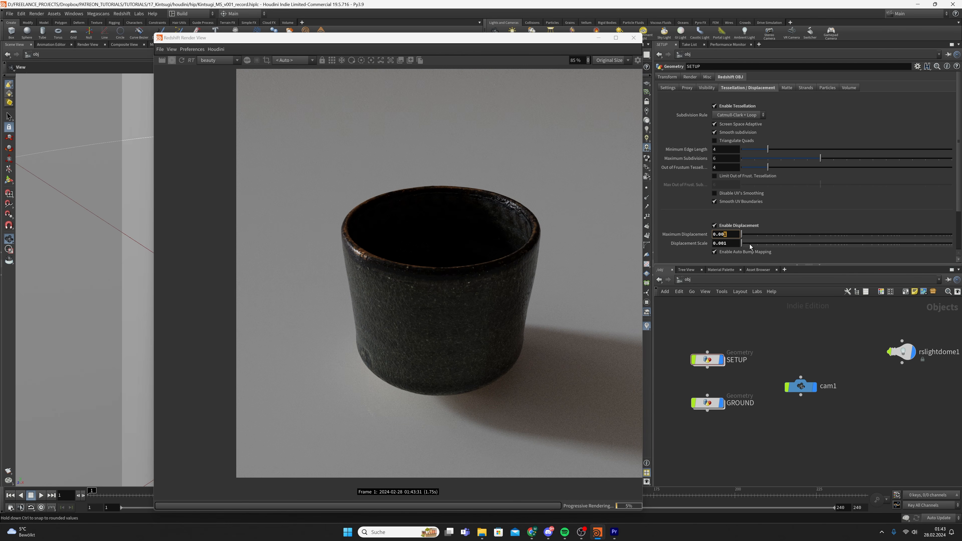
type("5")
key("Return")
left_click(733, 245)
key("BackSpace")
type("05")
key("Return")
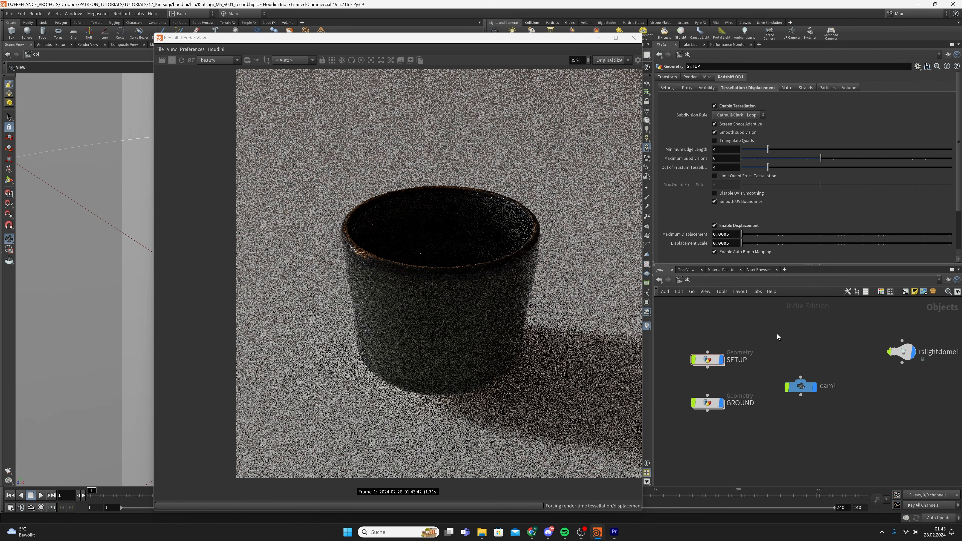
key("ctrl+s")
Go to the mat network and enter the CUP material network
left_click(704, 281)
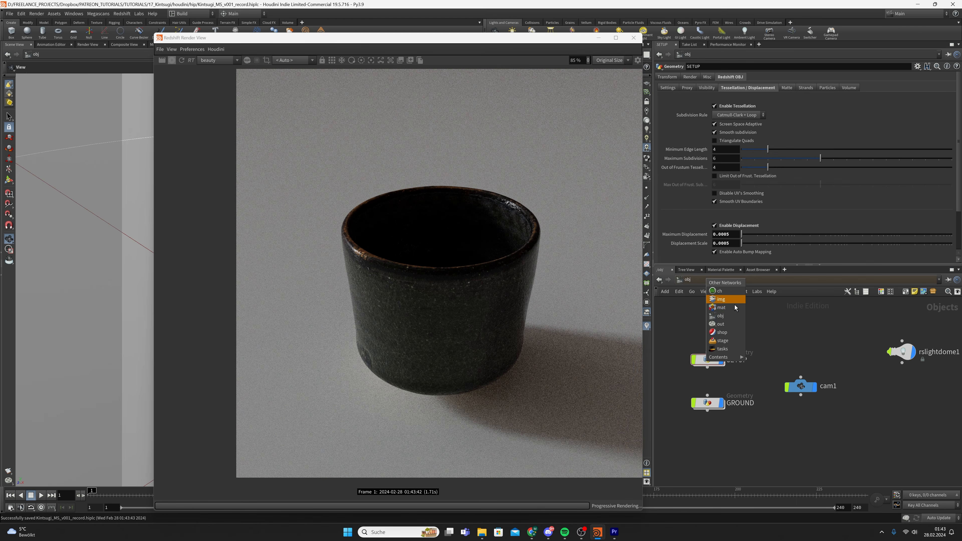
left_click(734, 308)
double_click(807, 390)
Zoom and pan the render to inspect the displaced cup rim, then bring File Explorer forward
scroll(719, 385, "down", 3)
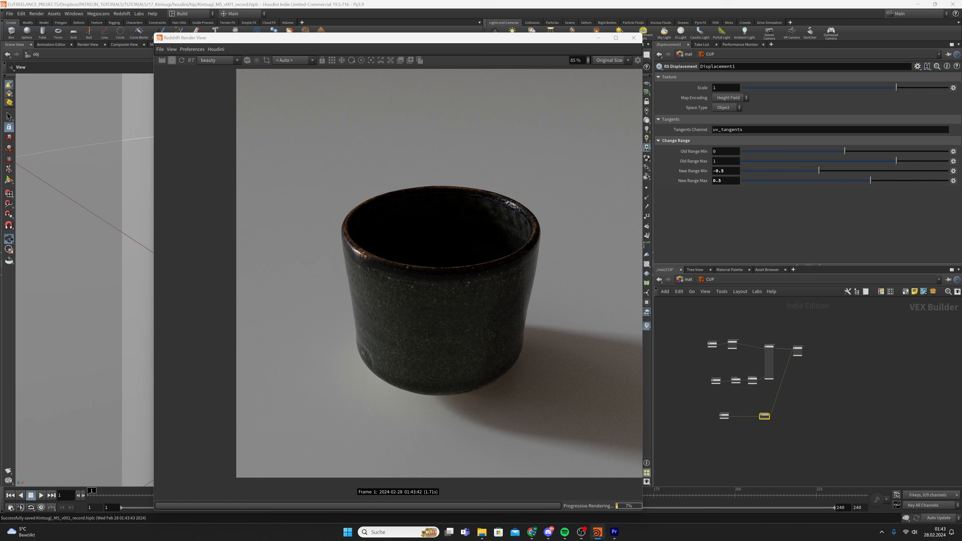
scroll(505, 347, "down", 5)
middle_click_drag(484, 344, 457, 341)
scroll(455, 332, "up", 4)
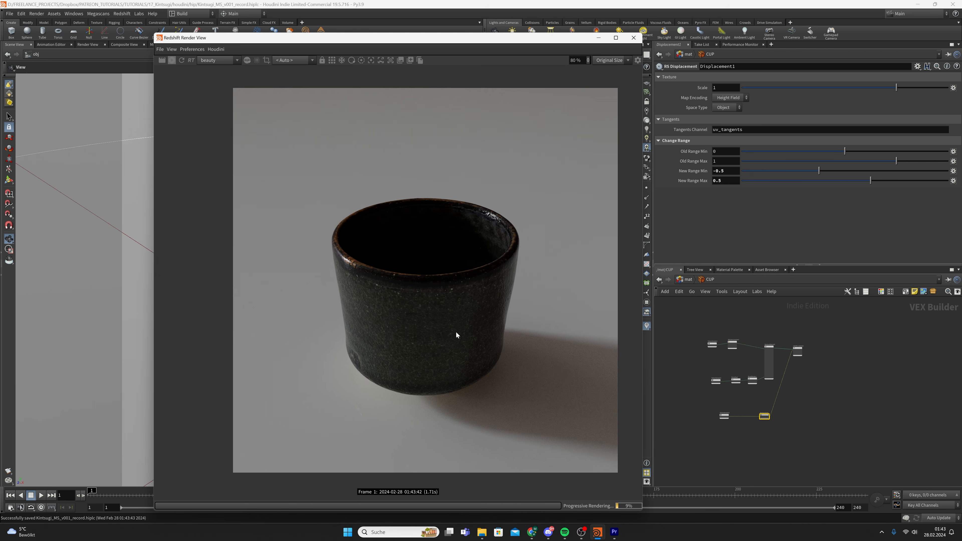
middle_click_drag(404, 322, 394, 321)
scroll(360, 298, "up", 6)
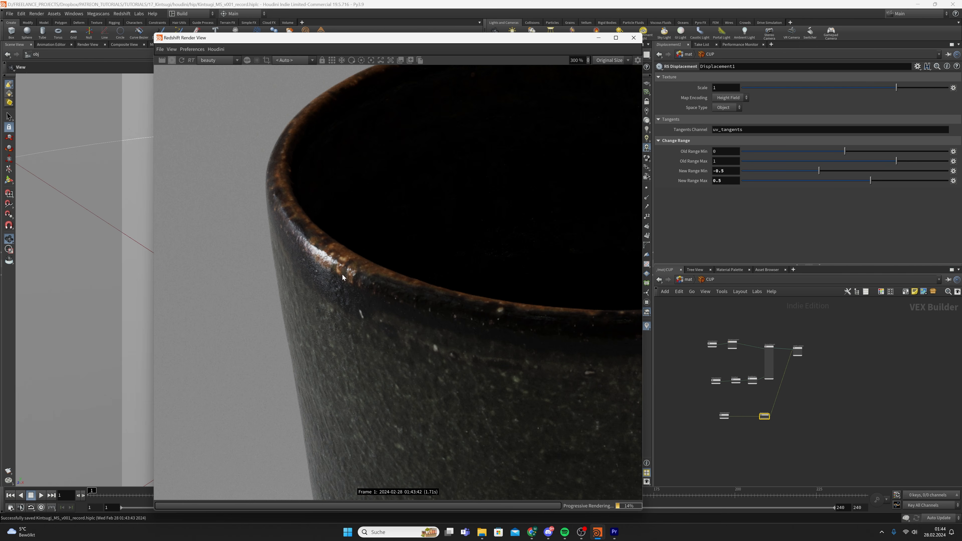
scroll(358, 267, "down", 5)
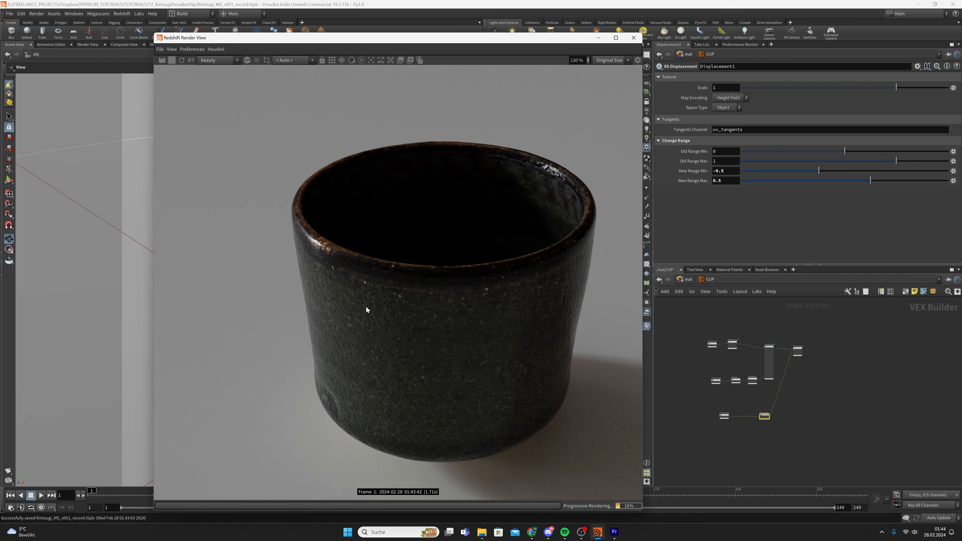
scroll(373, 290, "down", 2)
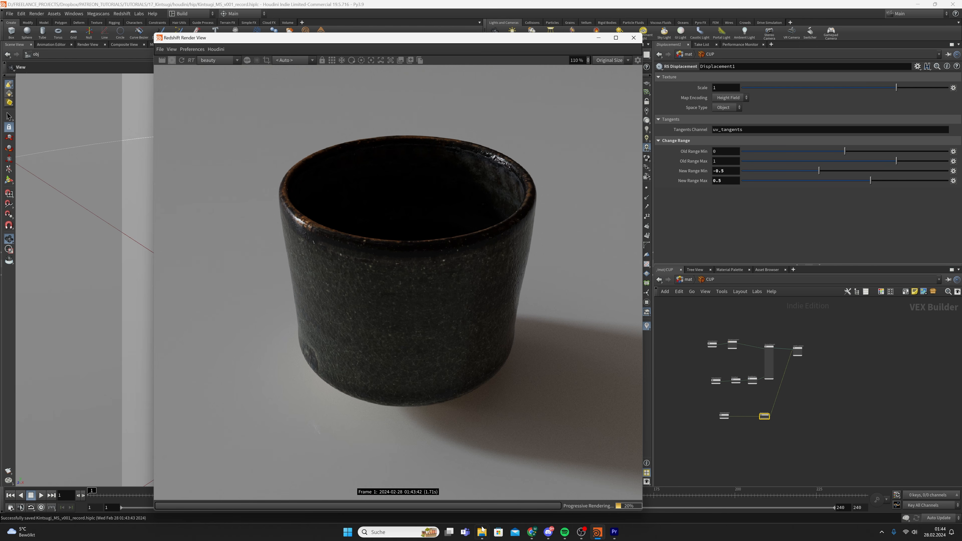
mouse_move(482, 529)
left_click(449, 489)
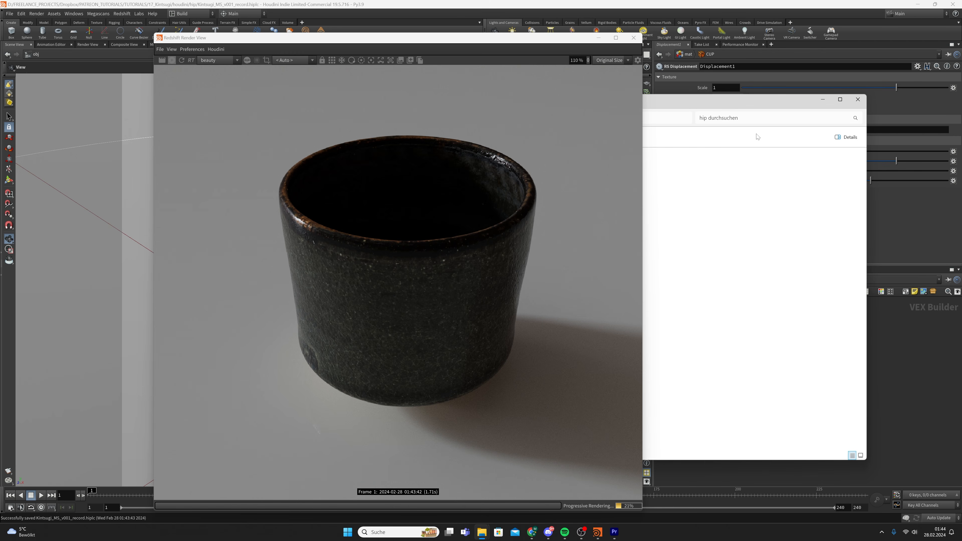
Place the Render View on the right and File Explorer on the left
left_click_drag(502, 38, 777, 22)
mouse_move(480, 530)
left_click(447, 490)
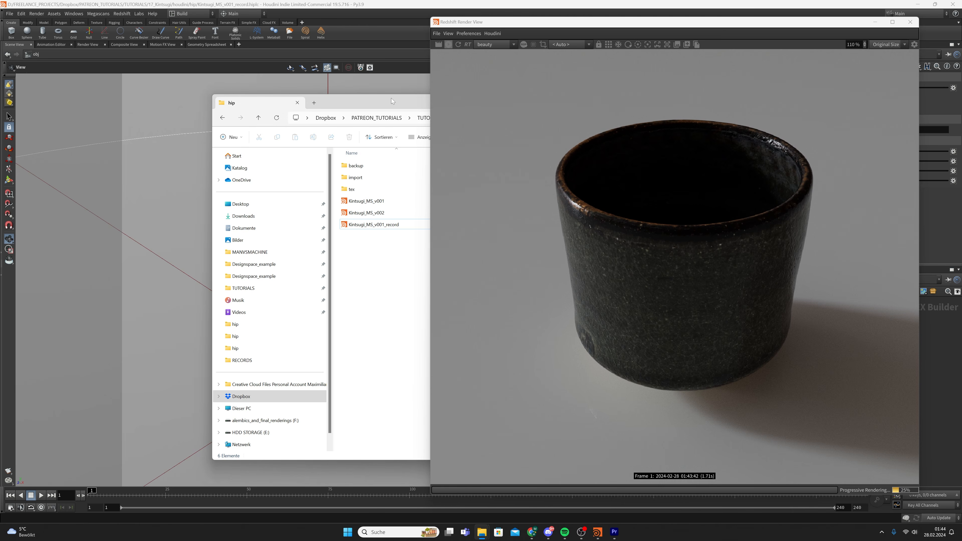
left_click_drag(392, 102, 185, 81)
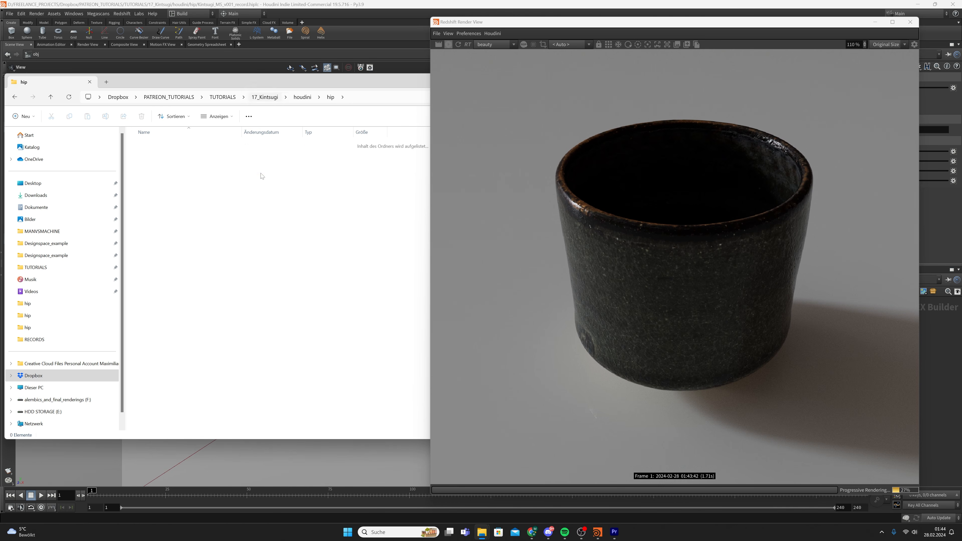
Navigate to the 17_Kintsugi ref folder and open the astastst reference image
key("alt+Up")
key("alt+Up")
left_click(200, 169)
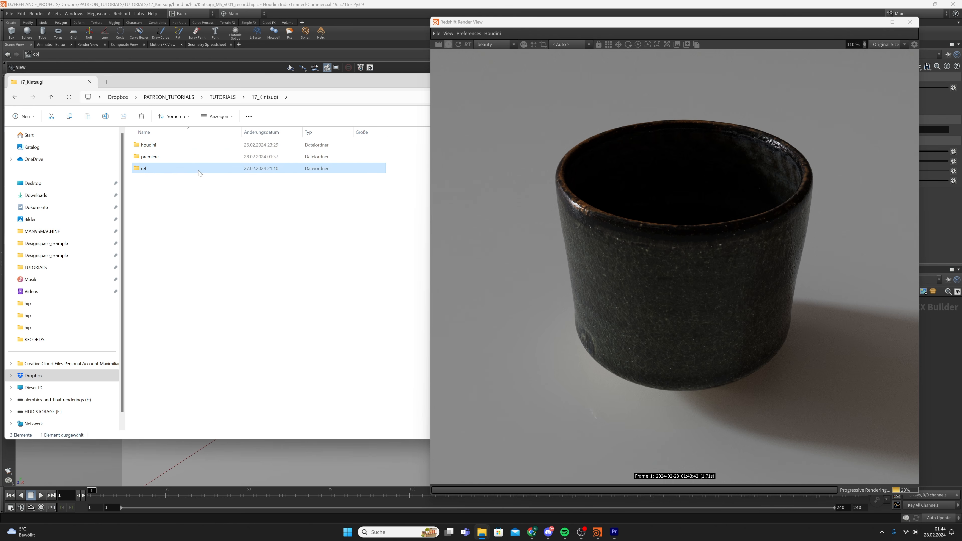
key("Return")
left_click(157, 159)
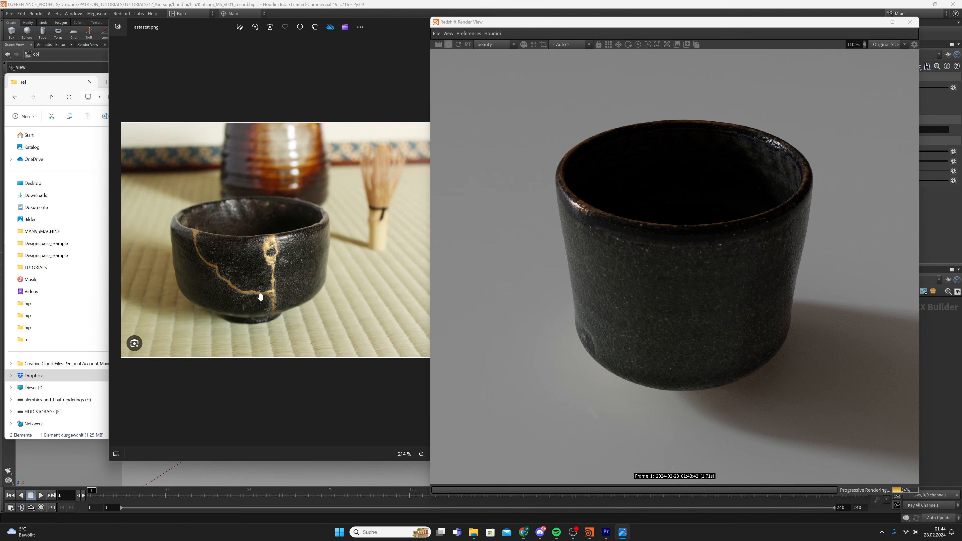
Zoom the astastst.png kintsugi bowl to about 194% to compare with the cup render
scroll(263, 265, "up", 5)
scroll(263, 265, "down", 3)
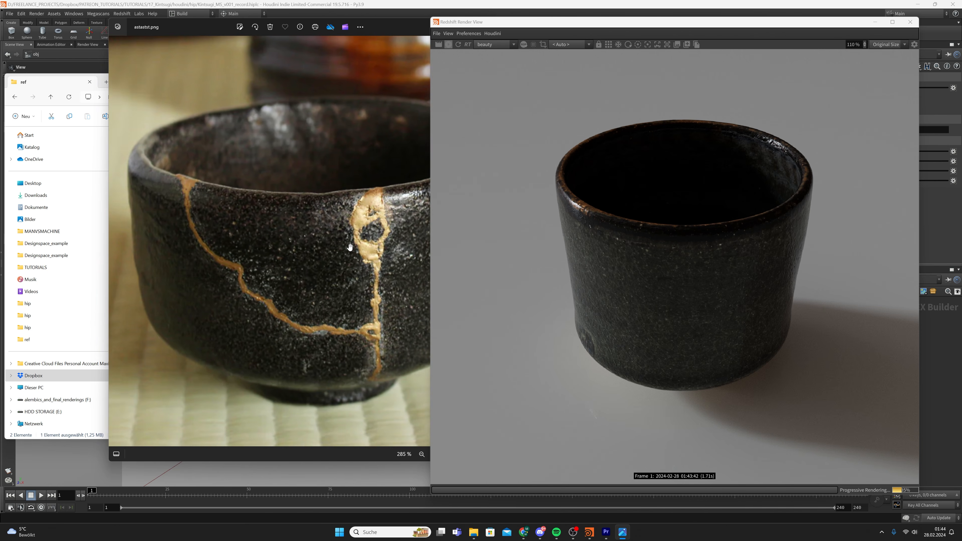
scroll(333, 260, "down", 3)
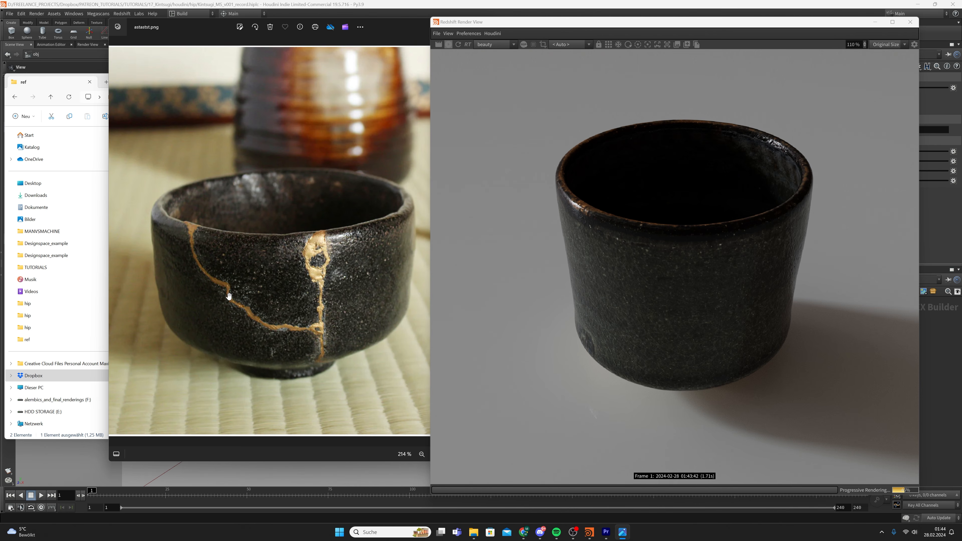
Close the astastst reference photo and the 17_Kintsugi ref Explorer window
scroll(229, 296, "up", 5)
scroll(330, 224, "down", 5)
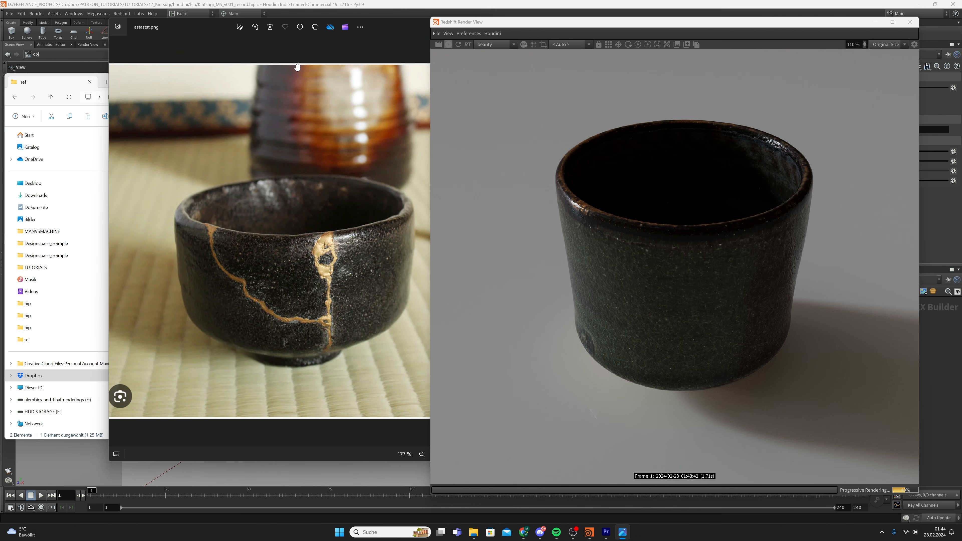
left_click(391, 26)
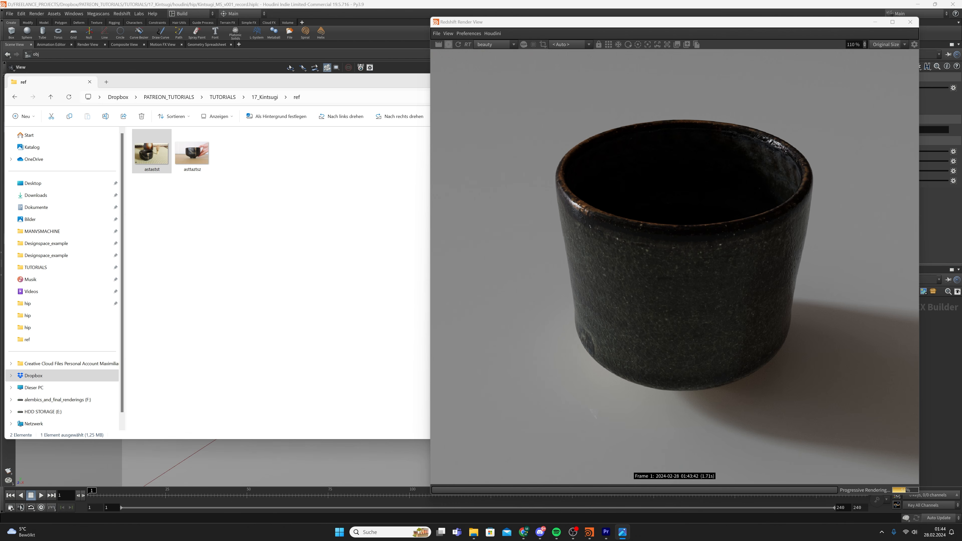
left_click_drag(372, 82, 209, 120)
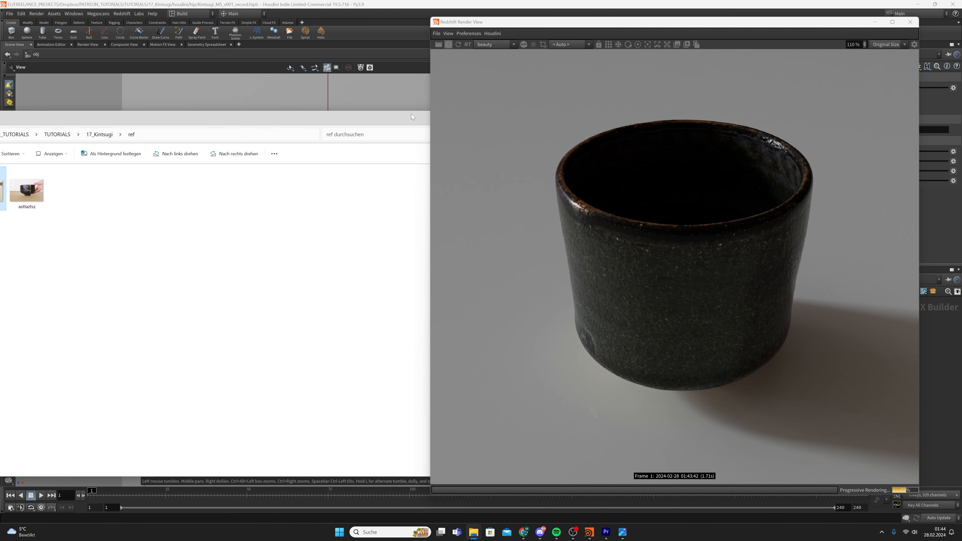
left_click_drag(411, 114, 254, 117)
left_click(328, 119)
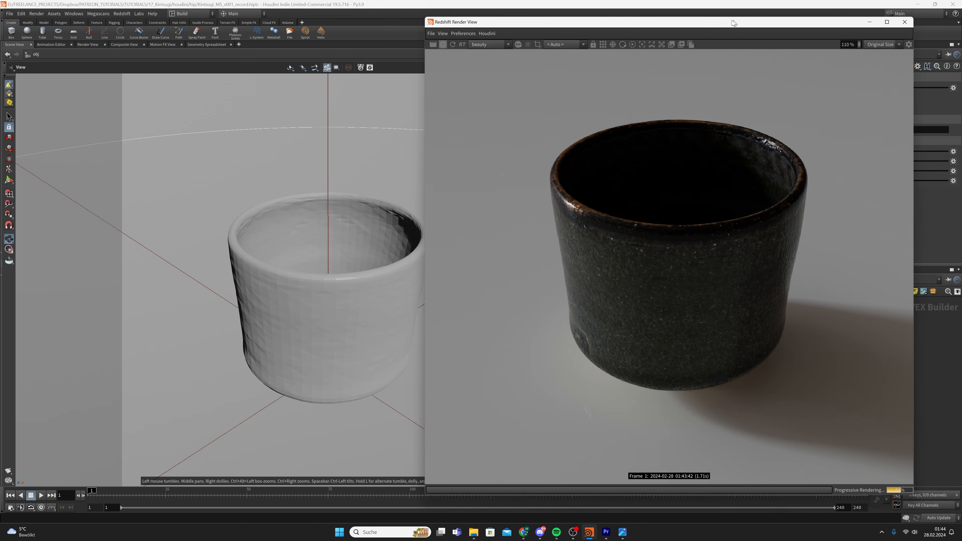
Move the Render View window aside, select TextureSampler1 and save the scene
left_click_drag(738, 22, 445, 26)
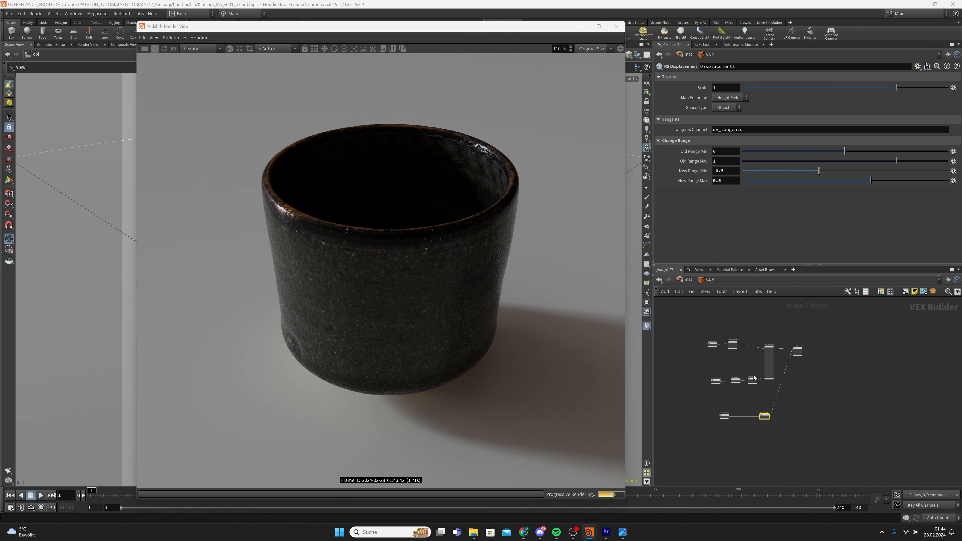
scroll(754, 378, "up", 5)
left_click(719, 354)
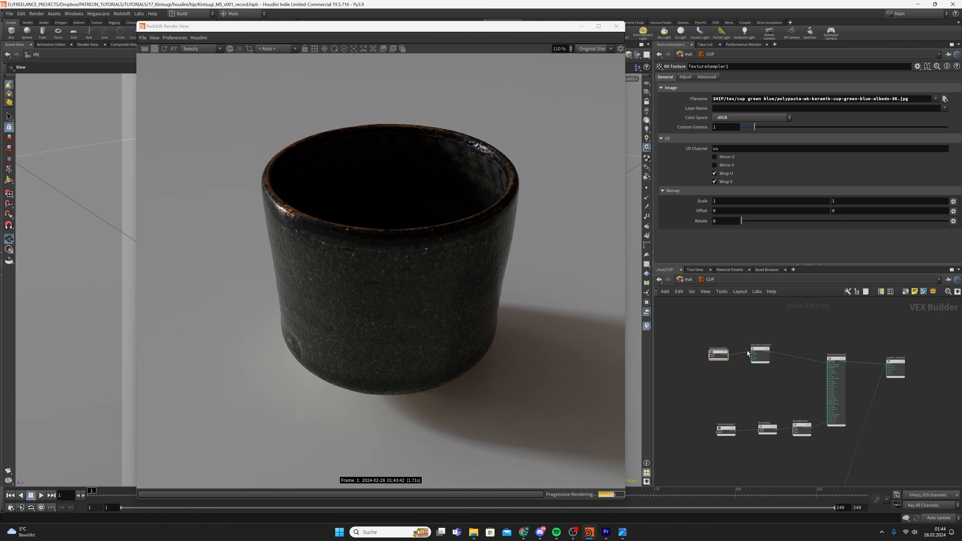
scroll(748, 354, "up", 4)
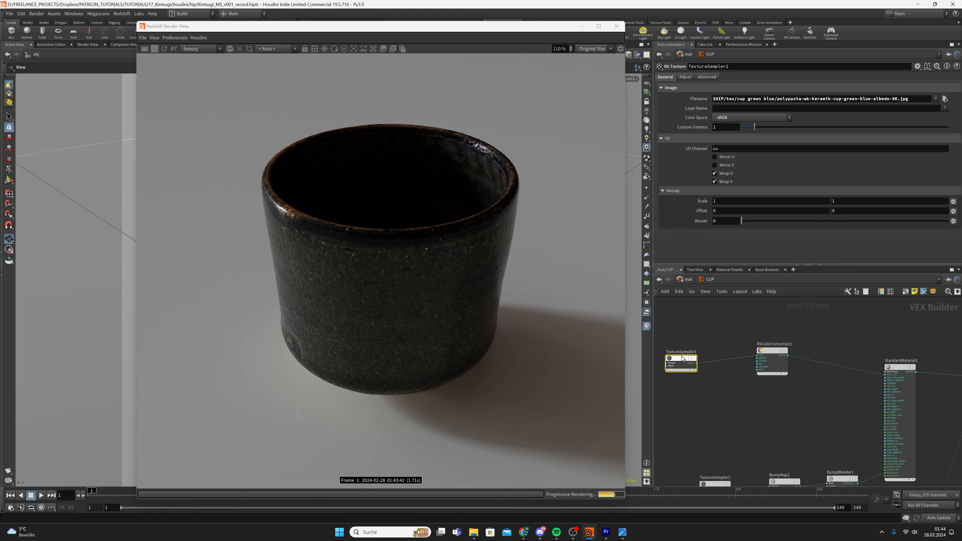
key("ctrl+s")
Add an RS Ramp node wired from TextureSampler1's output
left_click_drag(698, 363, 751, 412)
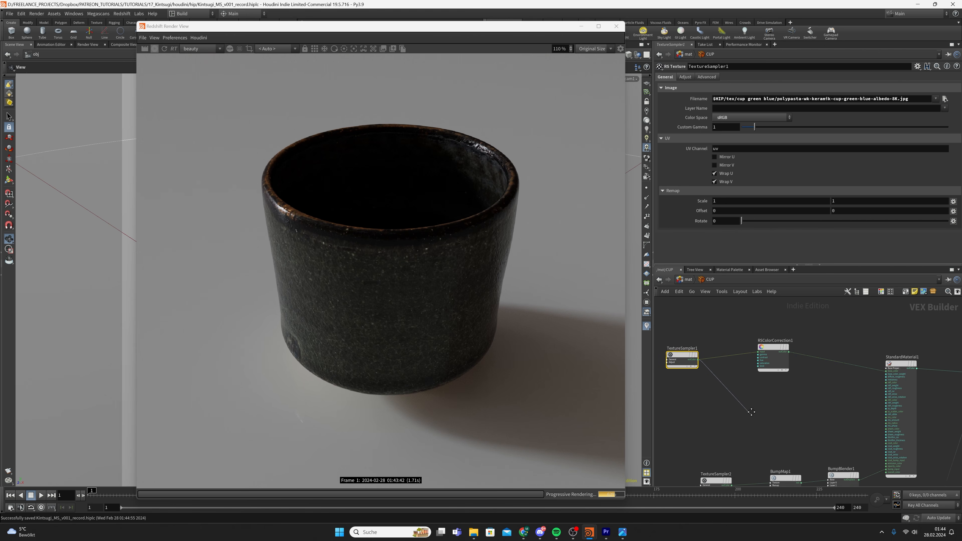
middle_click_drag(751, 411, 741, 365)
scroll(741, 366, "down", 2)
key("Tab")
type("ramp")
key("Return")
key("Return")
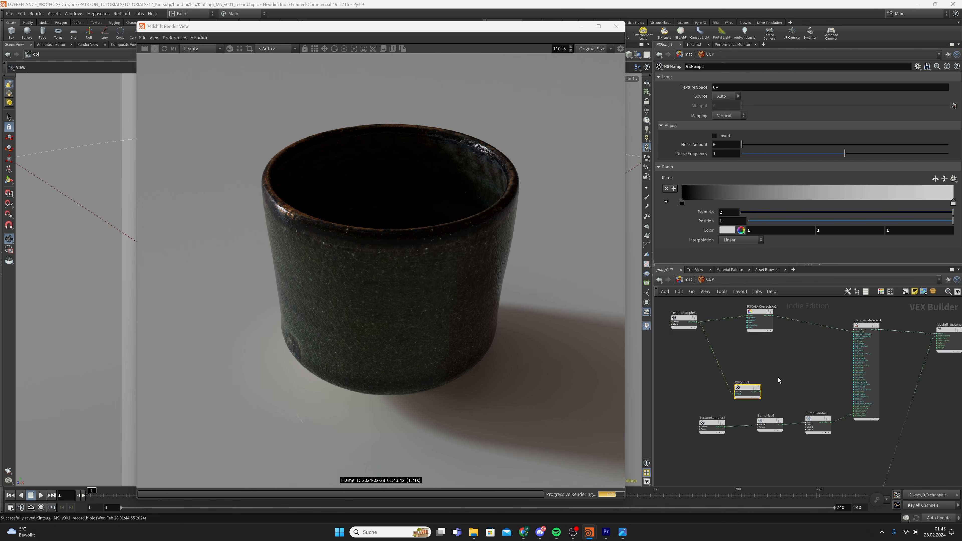
Add an RS Bump Map node and line it up with the new ramp
key("Tab")
type("bump m")
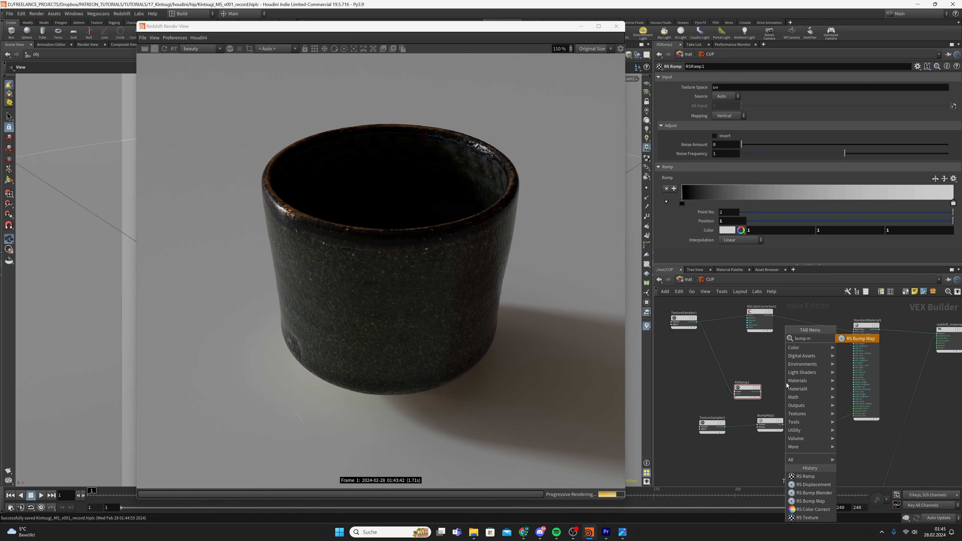
key("Return")
left_click(784, 387)
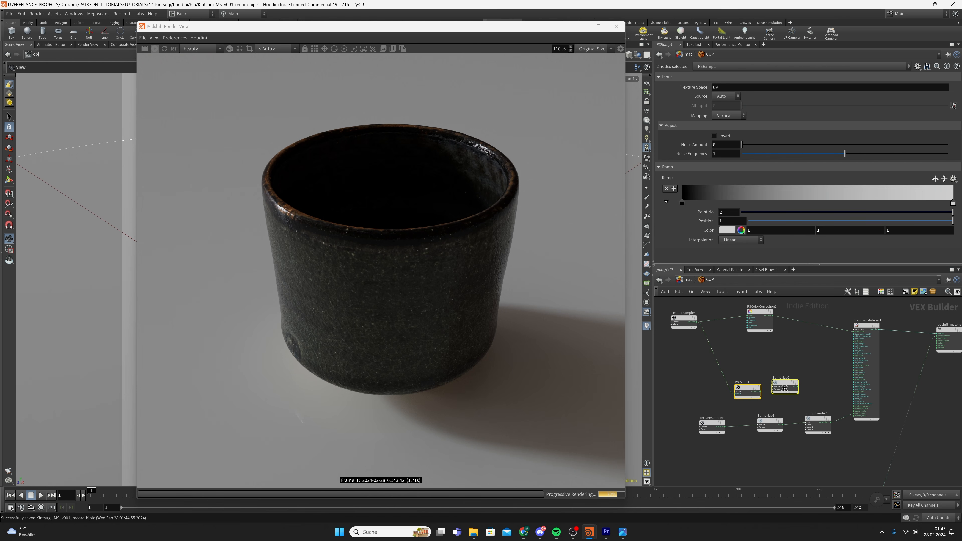
left_click_drag(784, 389, 855, 360)
Set RSRamp1's white point near 0.31 and its black point to 0.0092
left_click(732, 389)
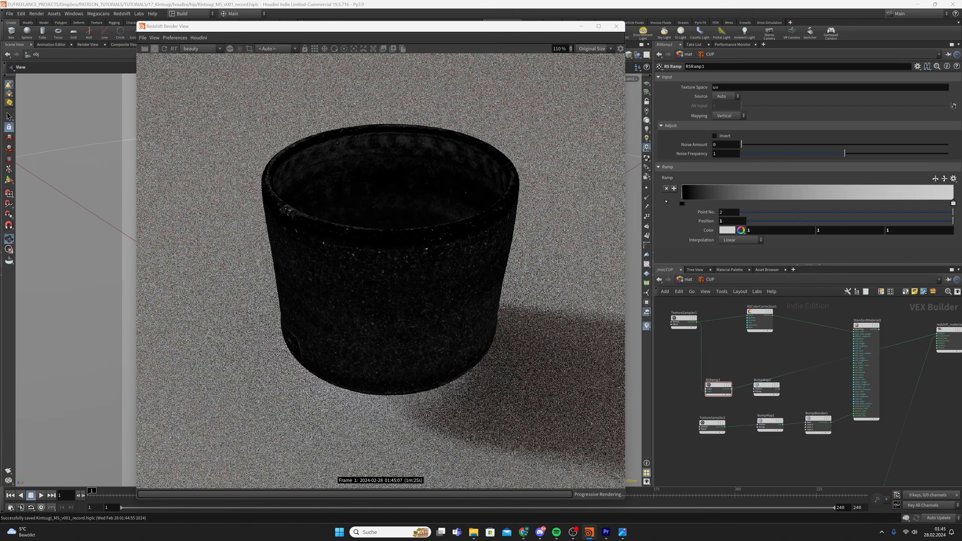
left_click(713, 394)
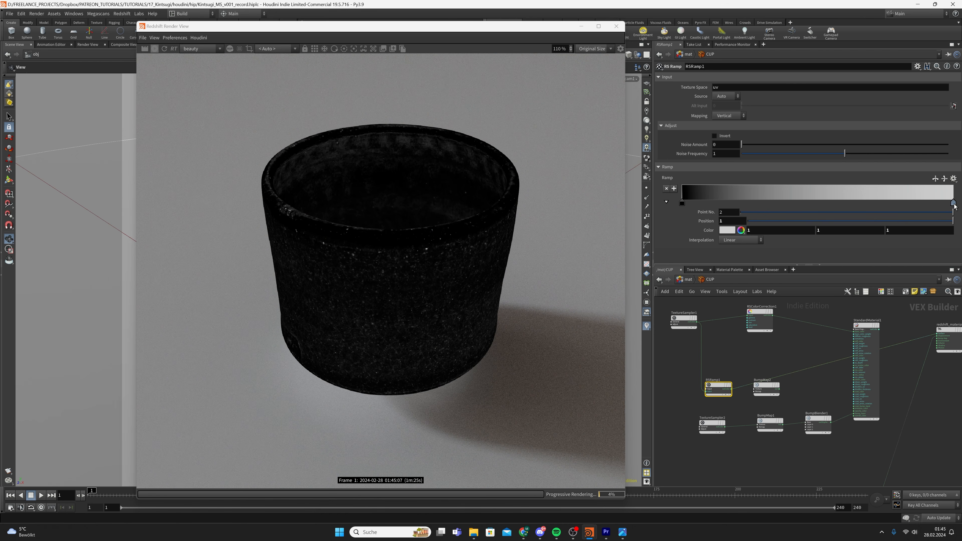
left_click_drag(953, 205, 769, 212)
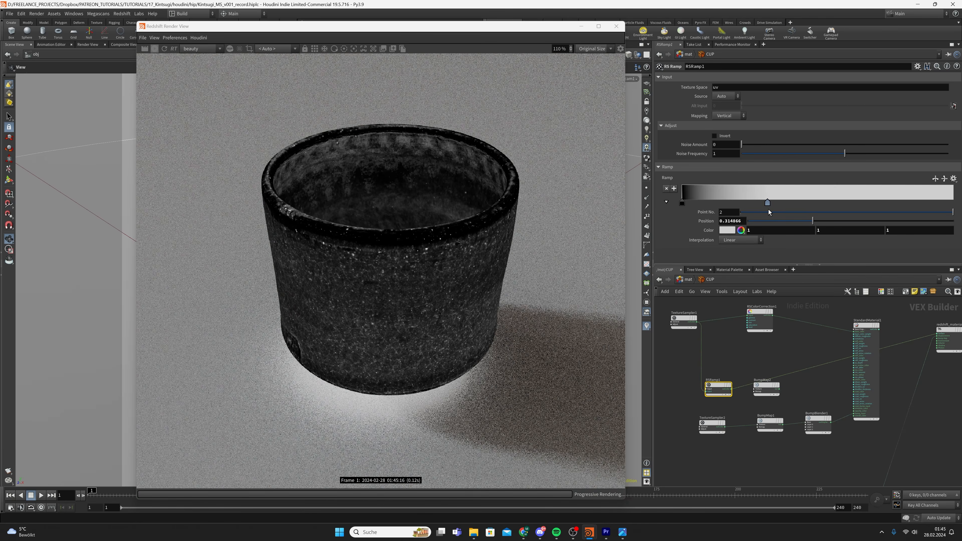
left_click_drag(682, 203, 687, 205)
scroll(400, 365, "up", 3)
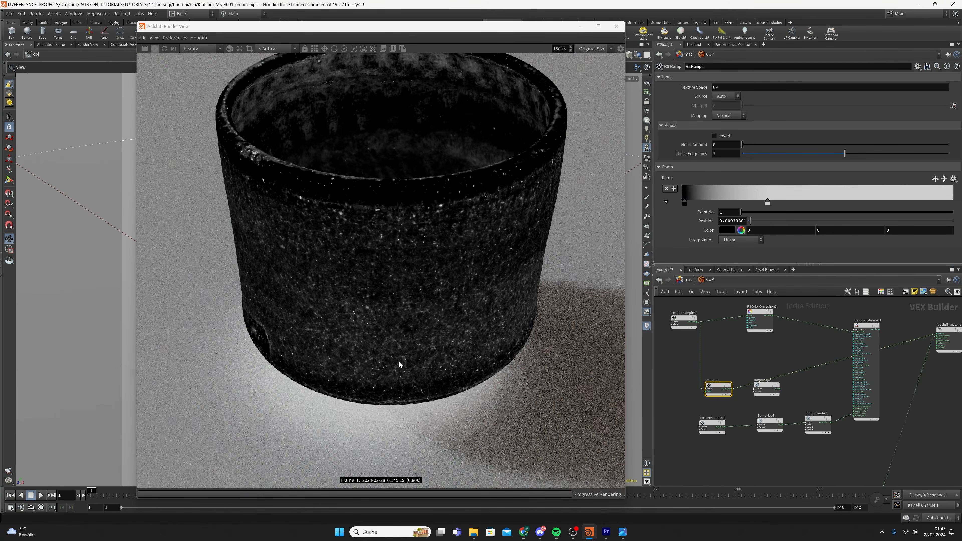
scroll(416, 348, "up", 3)
scroll(423, 307, "down", 5)
scroll(733, 394, "up", 2)
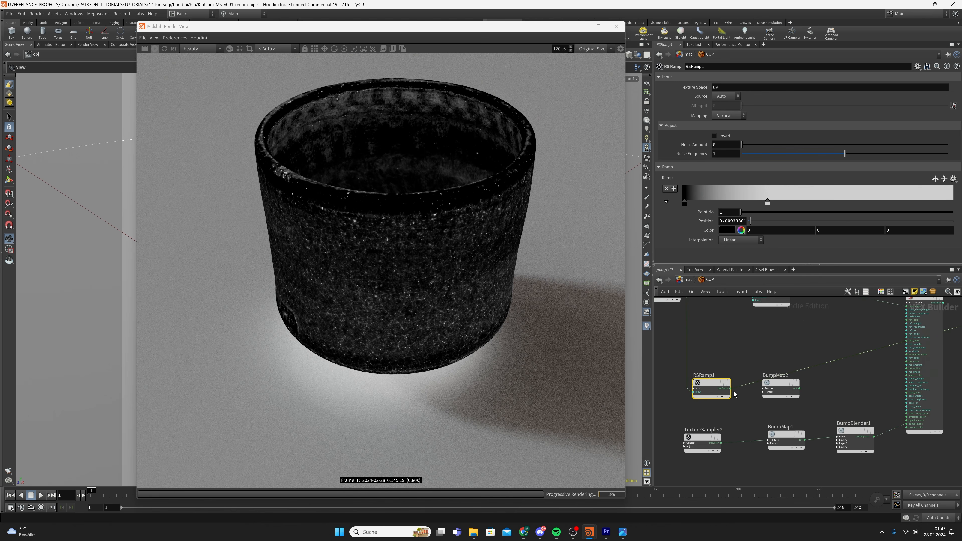
Wire RSRamp1 into BumpMap2's Texture, StandardMaterial1 into Surface, and route BumpMap2 toward BumpBlender1
left_click(730, 388)
left_click(768, 399)
middle_click_drag(853, 391, 786, 399)
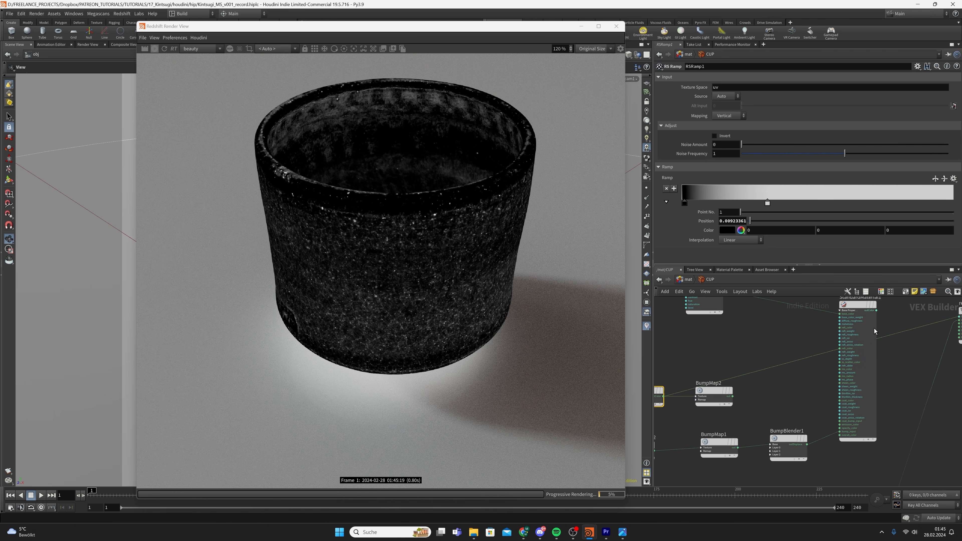
left_click(875, 311)
middle_click_drag(920, 313, 884, 320)
left_click(922, 324)
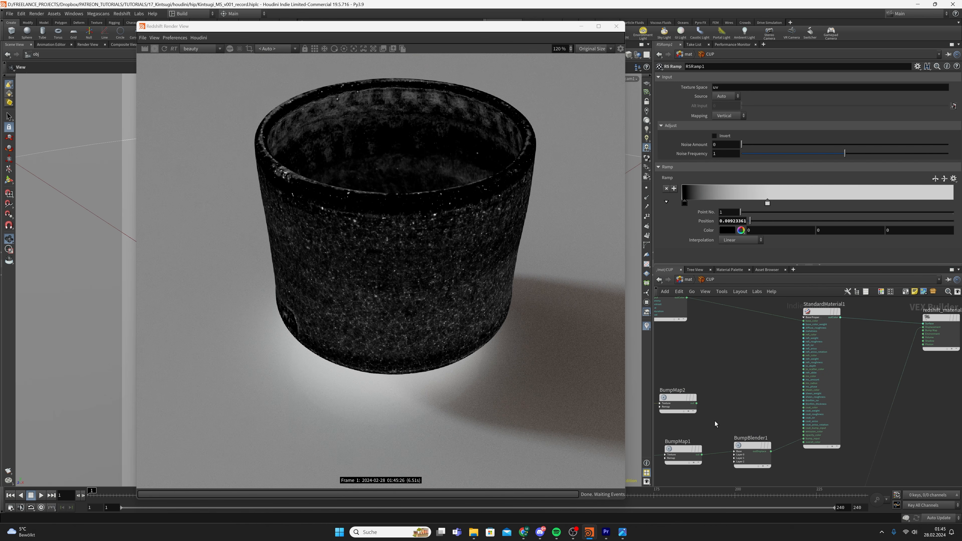
left_click(696, 403)
scroll(709, 433, "up", 3)
Connect BumpMap2 to BumpBlender1's bumpInput0 and store a render snapshot
left_click(757, 419)
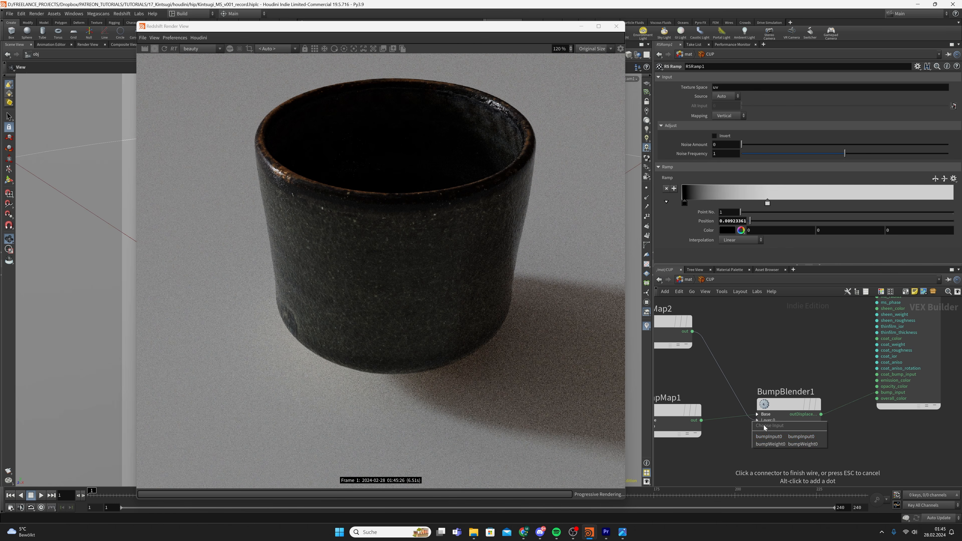
left_click(769, 436)
left_click_drag(755, 384, 798, 449)
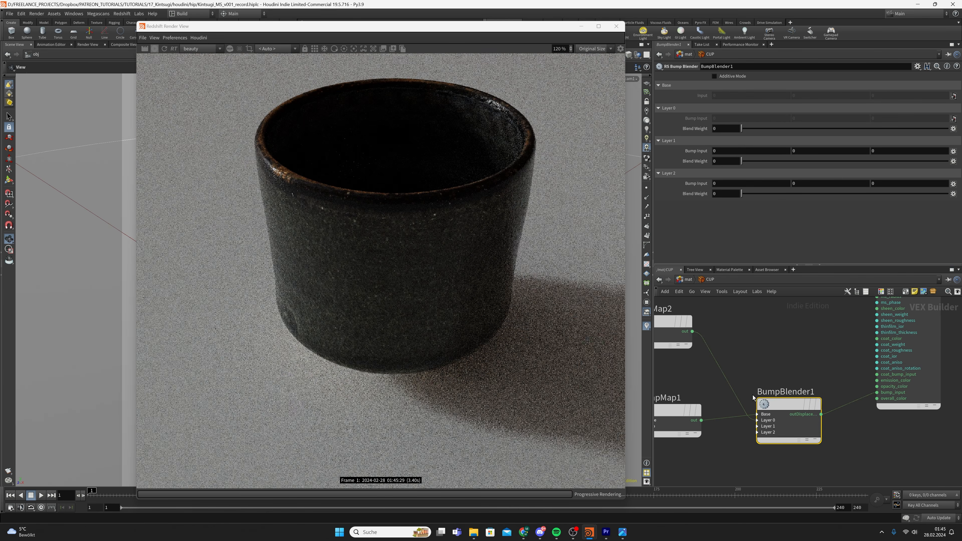
scroll(761, 362, "down", 2)
middle_click_drag(761, 362, 774, 377)
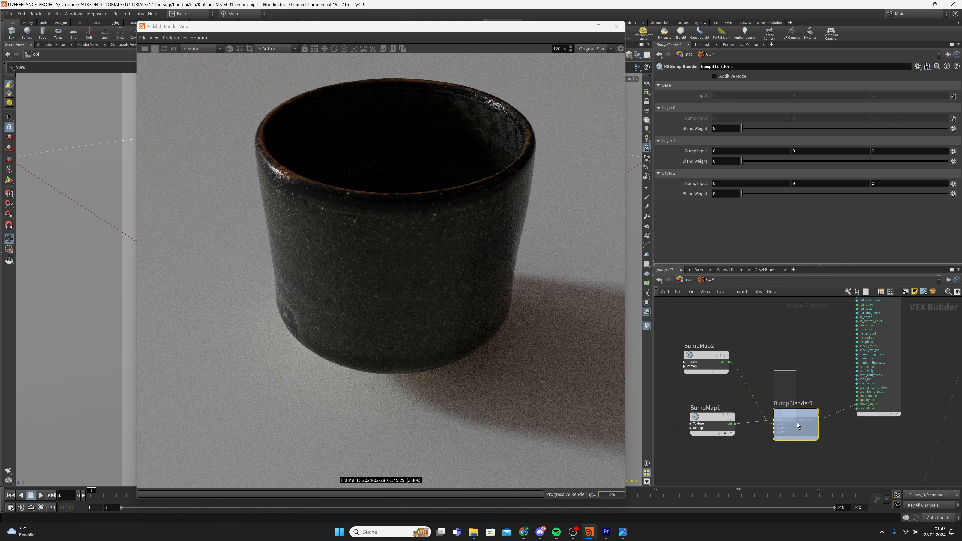
left_click(393, 48)
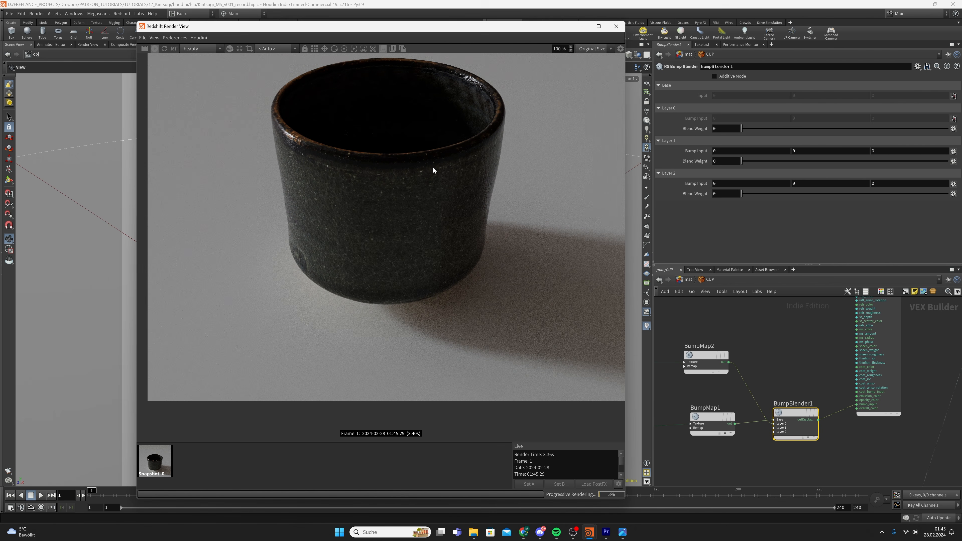
mouse_move(783, 360)
left_mouse_down()
mouse_move(796, 410)
mouse_move(761, 340)
left_mouse_up()
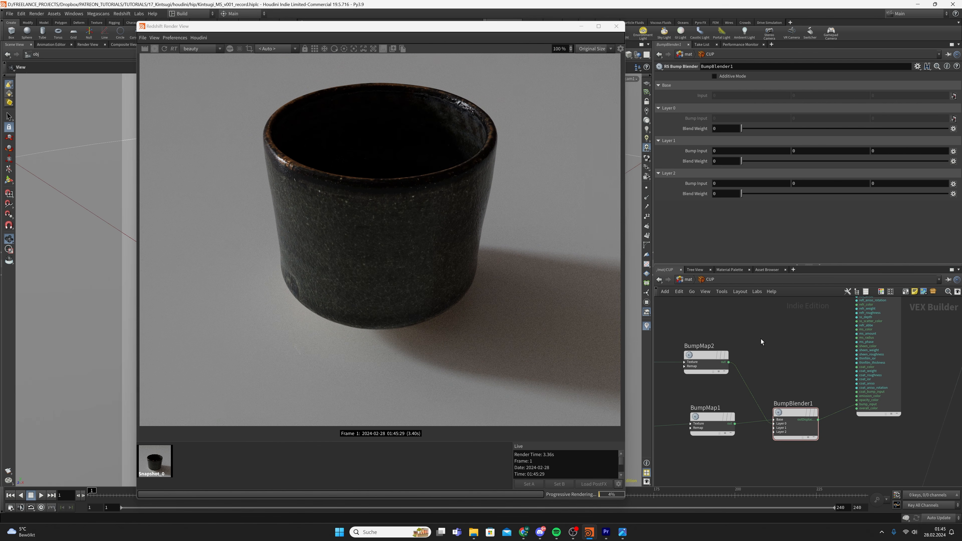
key("ctrl+s")
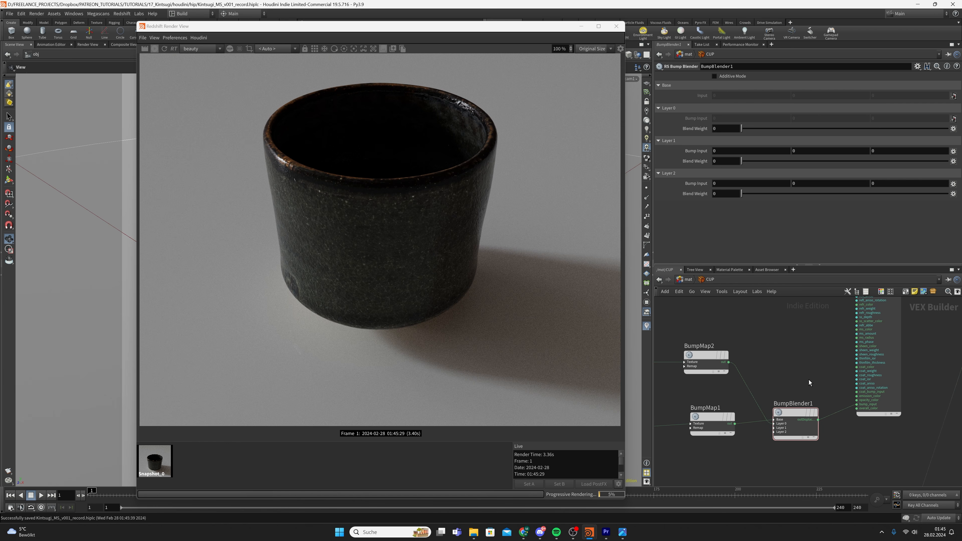
Enable Additive Mode on BumpBlender1 with a Layer 0 blend weight of 0.5
left_click_drag(808, 380, 784, 416)
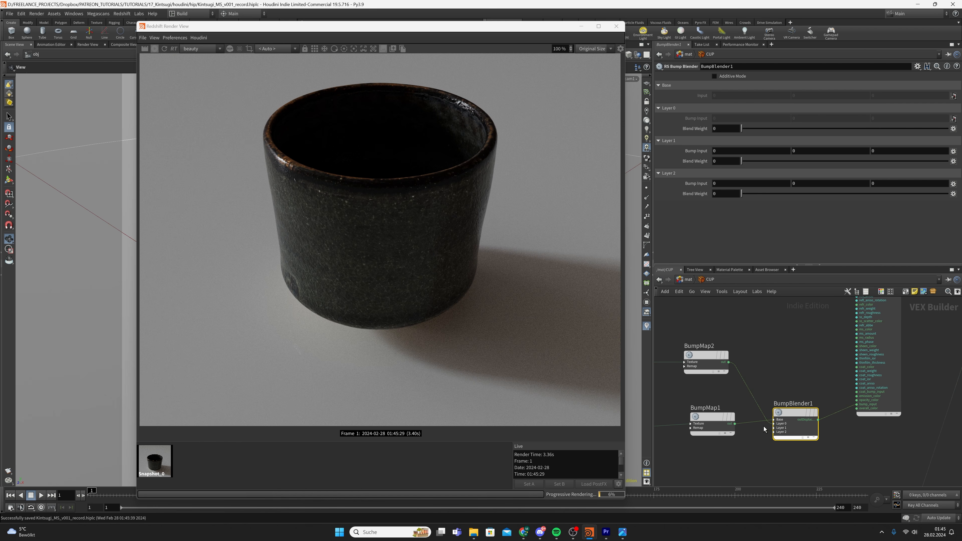
left_click(727, 77)
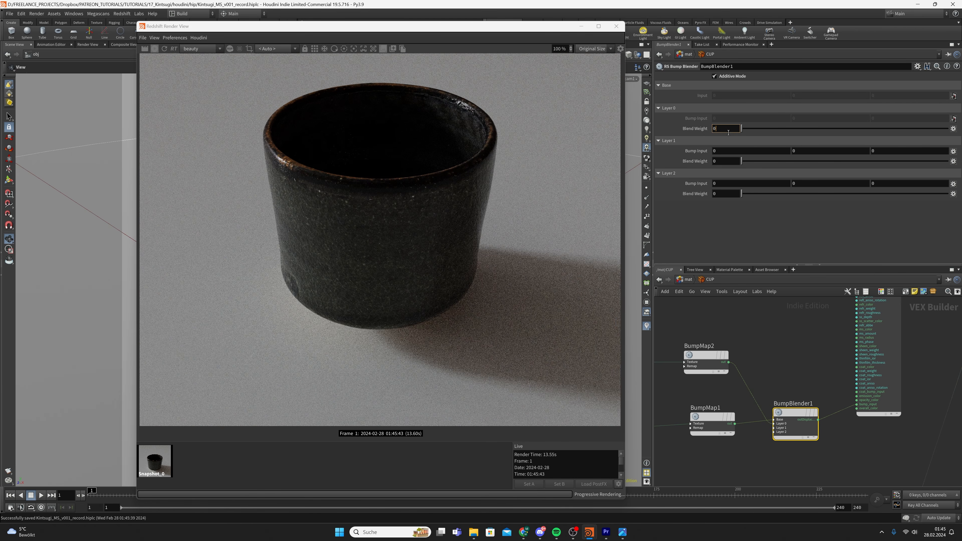
type(".5")
key("Return")
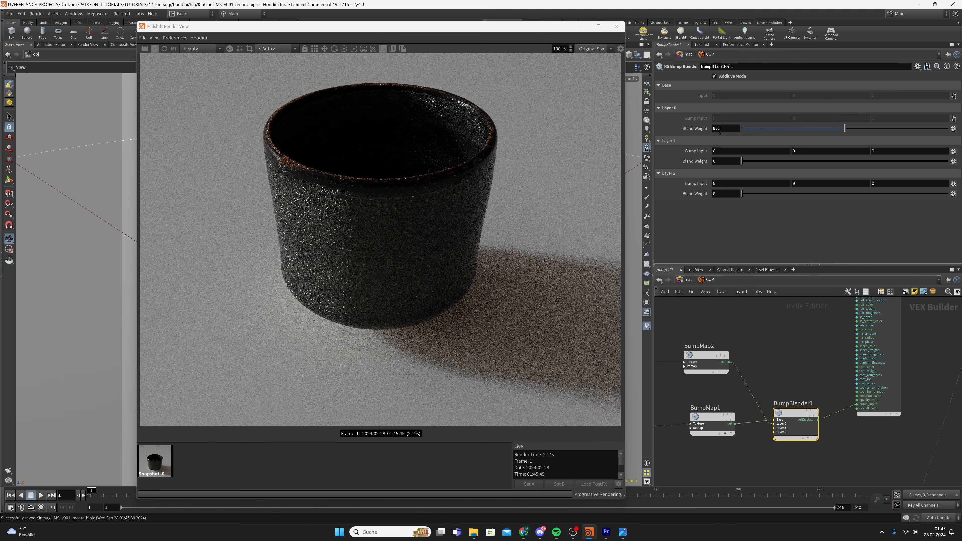
scroll(331, 194, "up", 5)
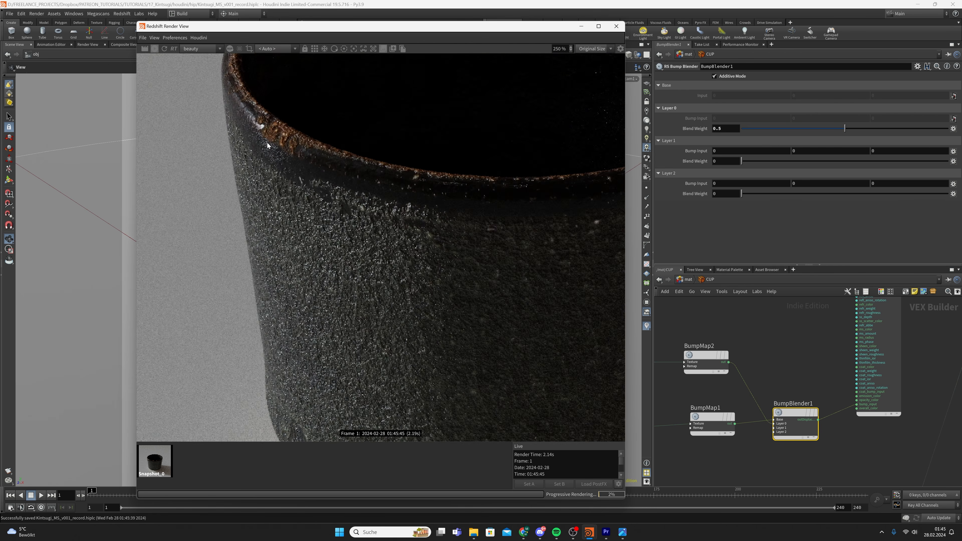
scroll(324, 245, "down", 3)
Compare the rougher cup render against the stored snapshot
left_click(156, 462)
left_click(229, 463)
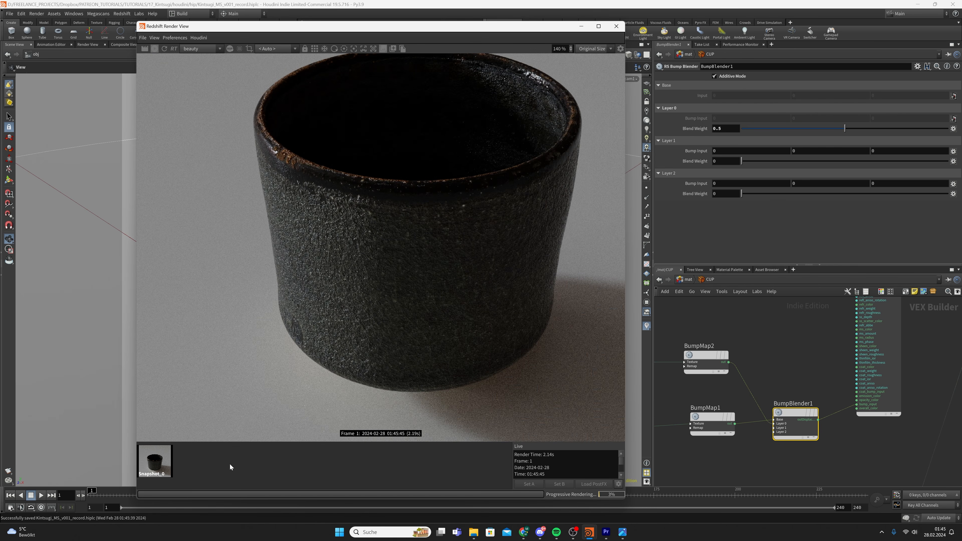
left_click(155, 462)
left_click(155, 465)
scroll(308, 161, "up", 5)
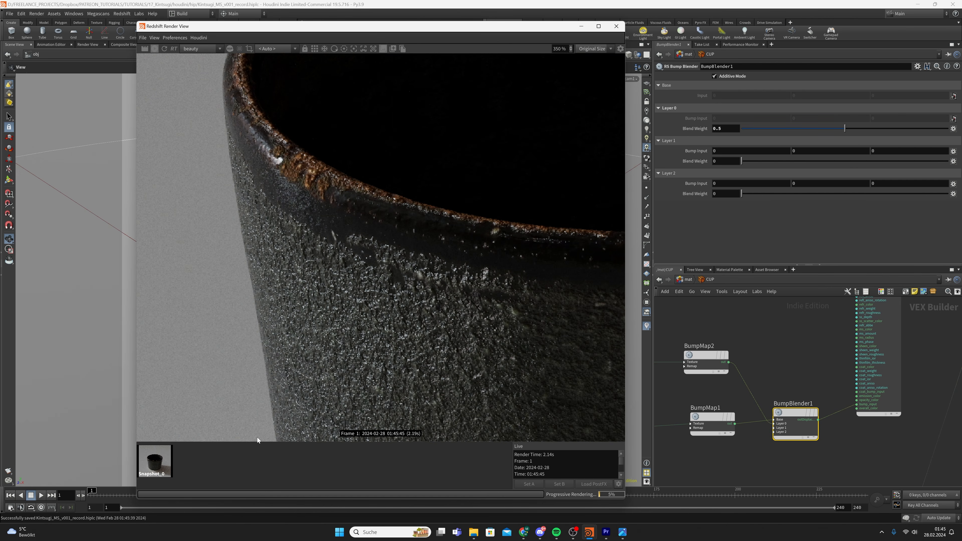
scroll(390, 298, "down", 6)
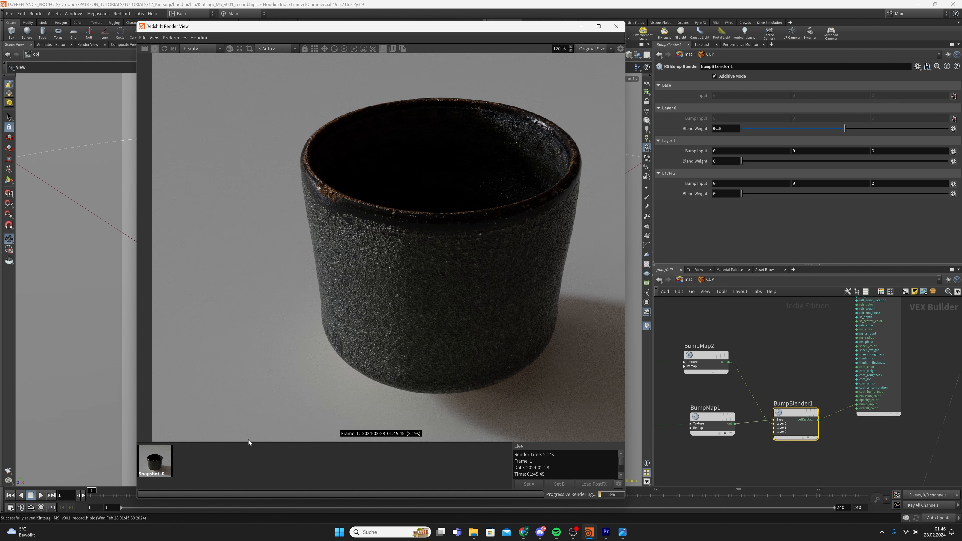
scroll(400, 290, "down", 1)
Enter 0.01 as BumpMap2's Height Scale and inspect the cup rim in the render
left_click(705, 355)
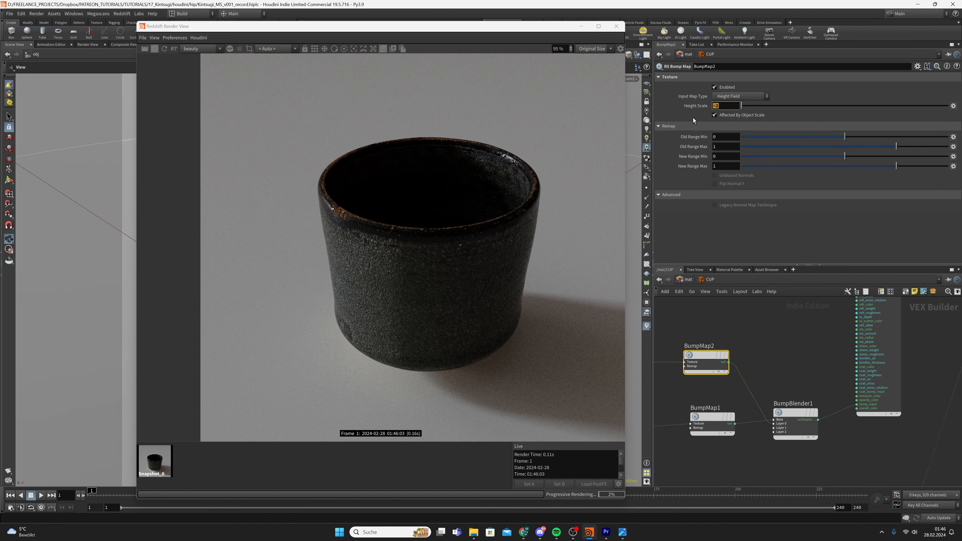
type("0.01")
key("Return")
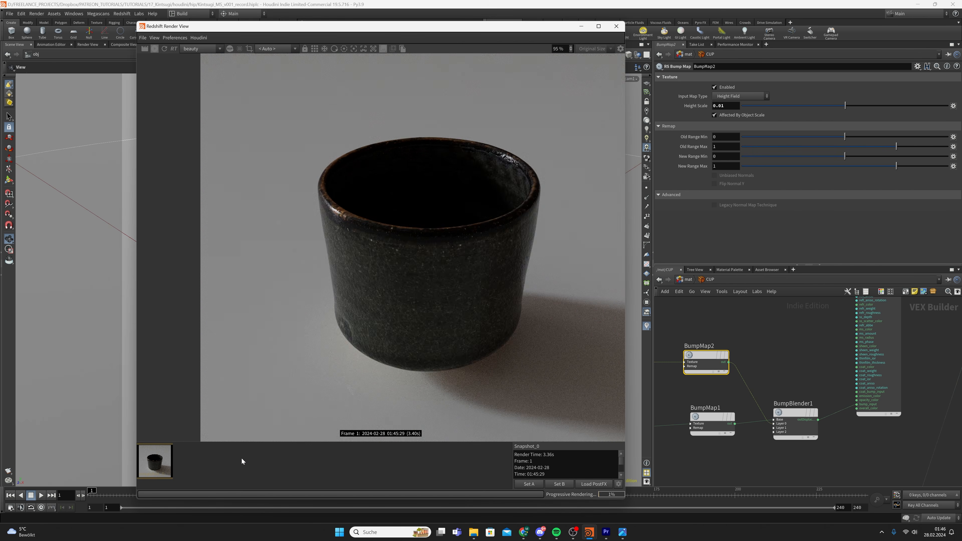
scroll(335, 264, "up", 5)
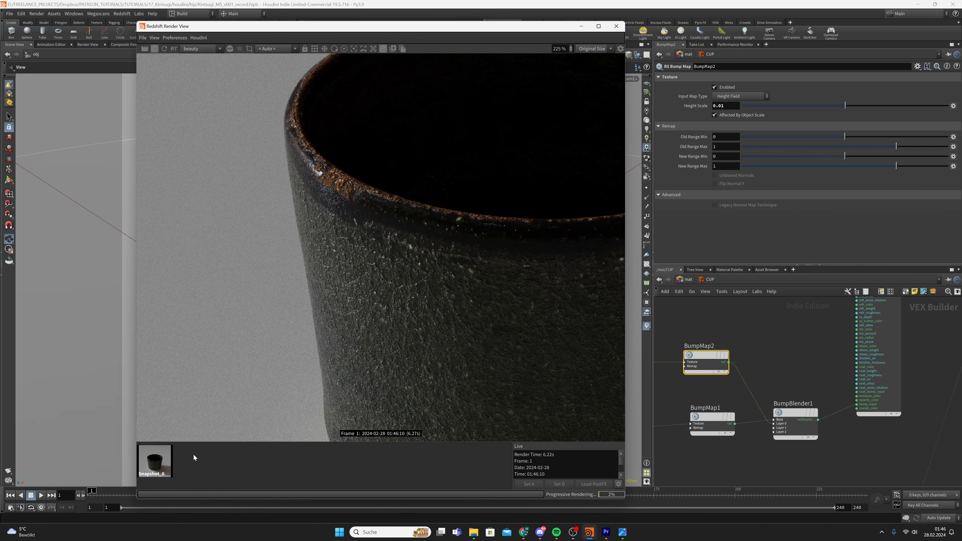
scroll(367, 272, "down", 3)
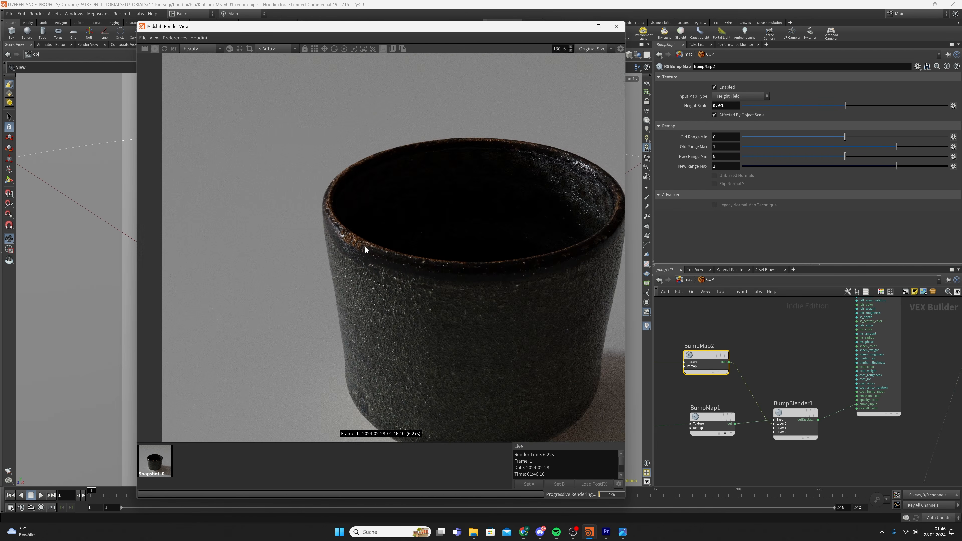
scroll(364, 246, "up", 2)
scroll(395, 268, "down", 4)
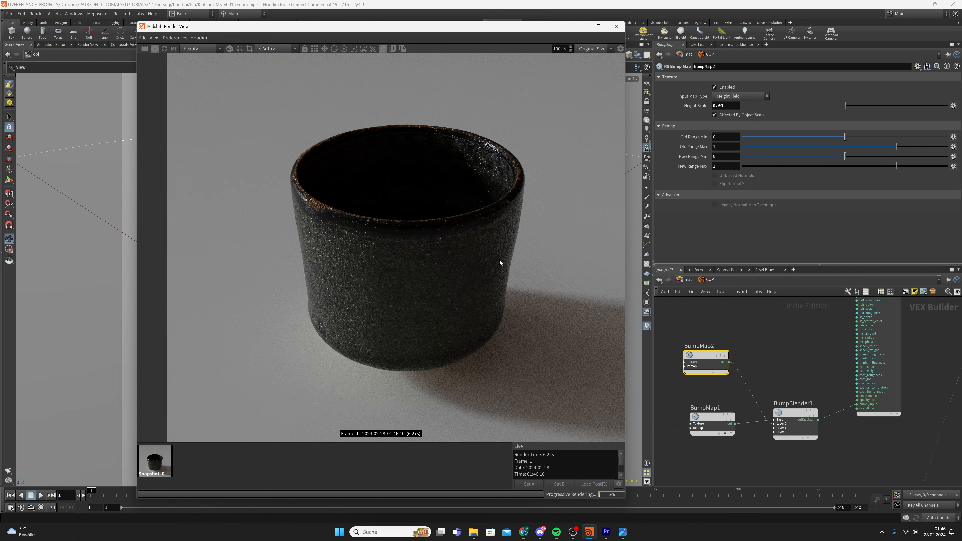
left_click(821, 358)
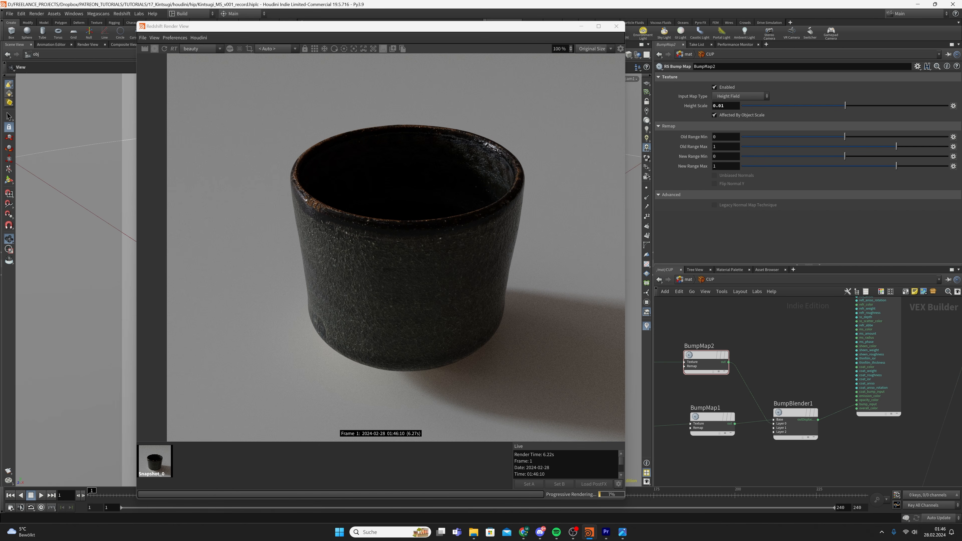
Add a second RS Ramp fed by TextureSampler1's colour and snapshot the current render
middle_click_drag(785, 366, 924, 408)
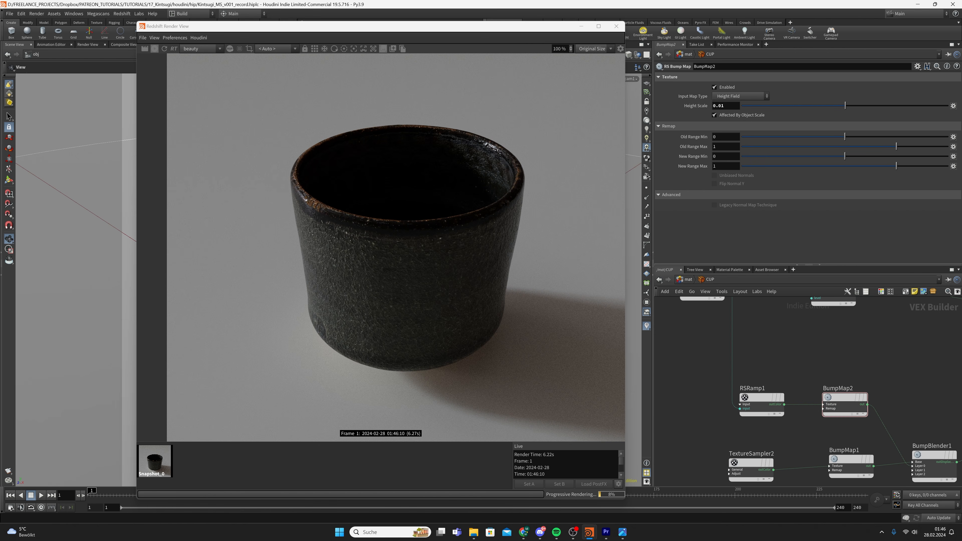
scroll(765, 394, "down", 3)
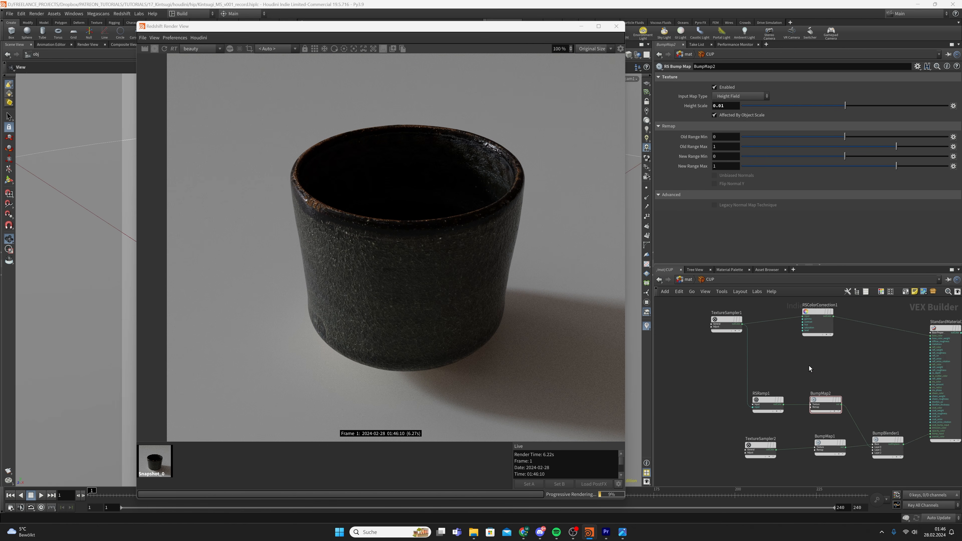
middle_click_drag(808, 365, 803, 379)
key("ctrl+s")
key("Tab")
type("ramp")
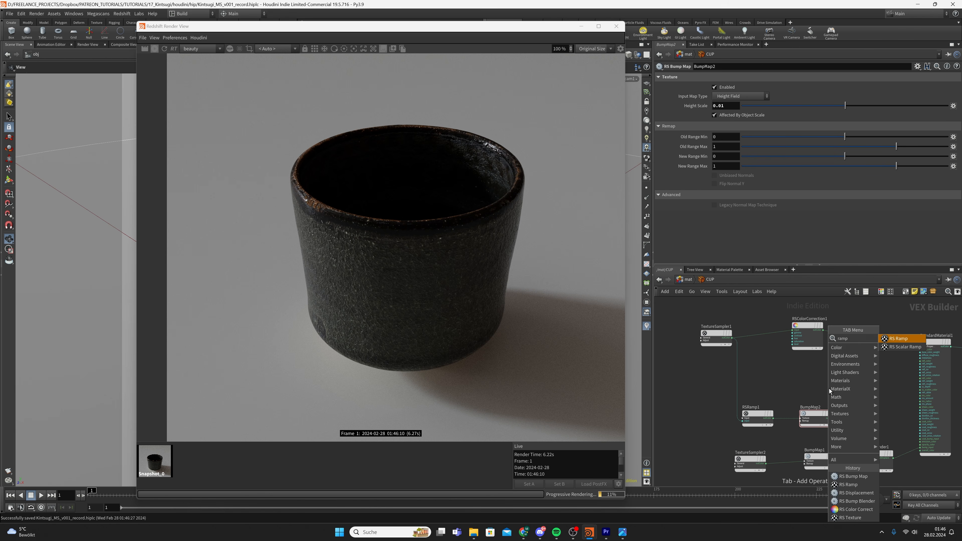
key("Return")
left_click(829, 389)
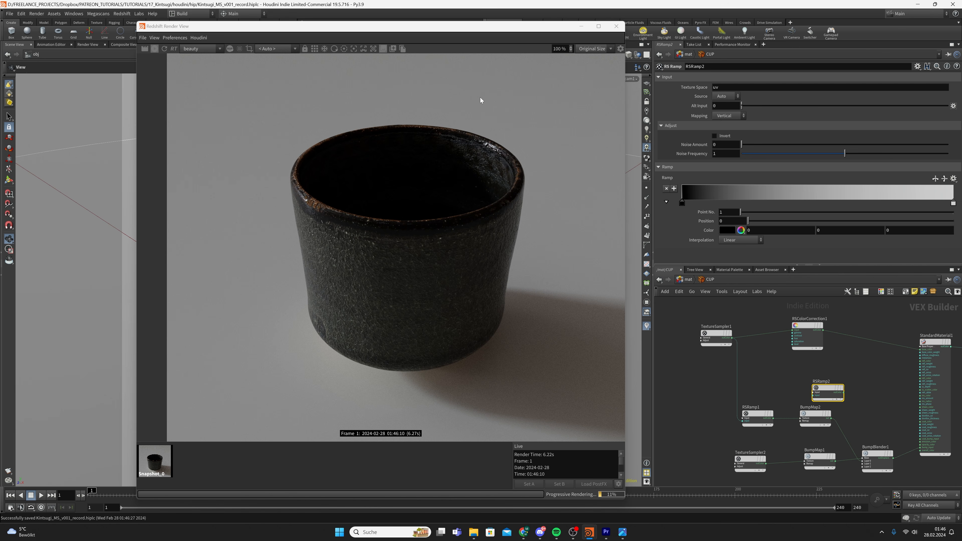
left_click(392, 49)
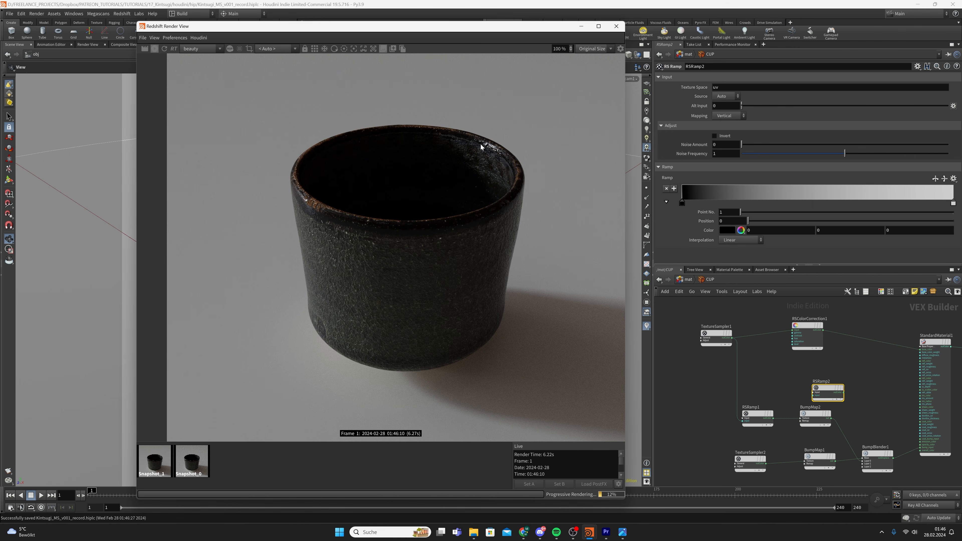
left_click_drag(732, 338, 802, 389)
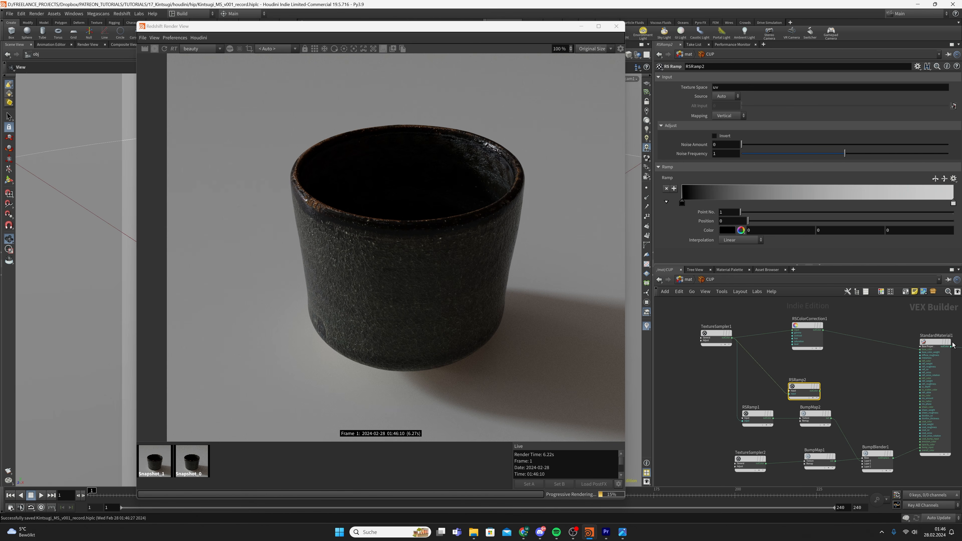
Pull RSRamp2's white key far left, connect it to refl_roughness, and compare with the snapshot
left_click_drag(953, 203, 685, 205)
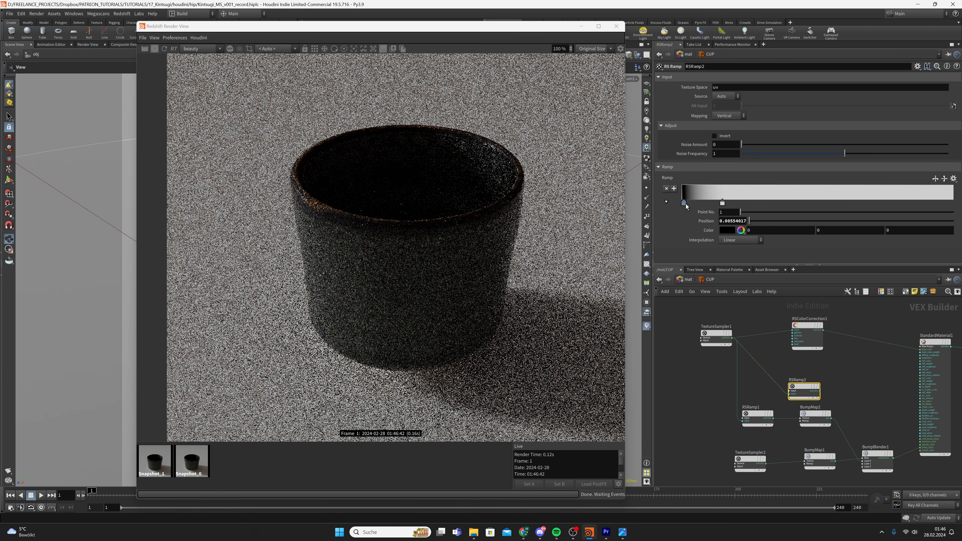
left_click(816, 392)
scroll(852, 379, "up", 4)
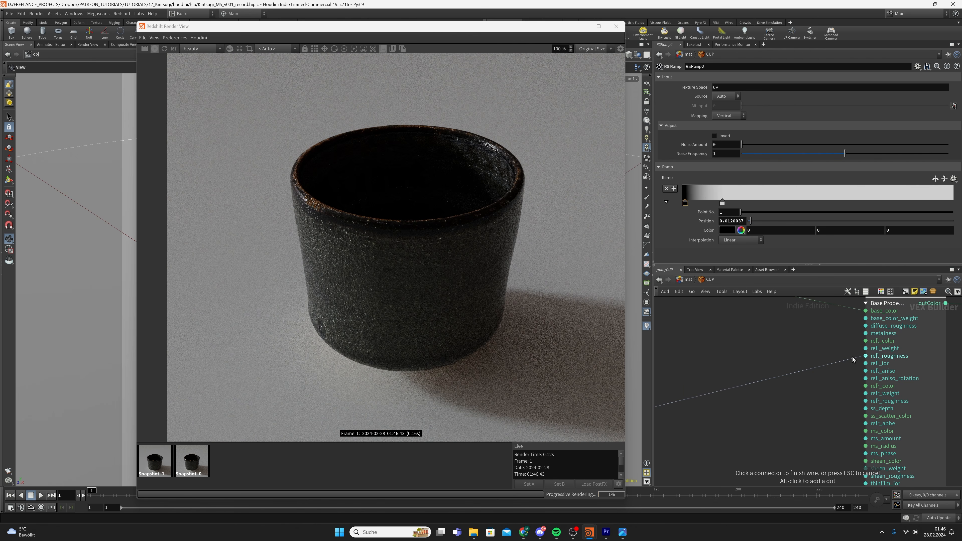
left_click(872, 359)
scroll(783, 360, "down", 1)
middle_click_drag(783, 360, 807, 356)
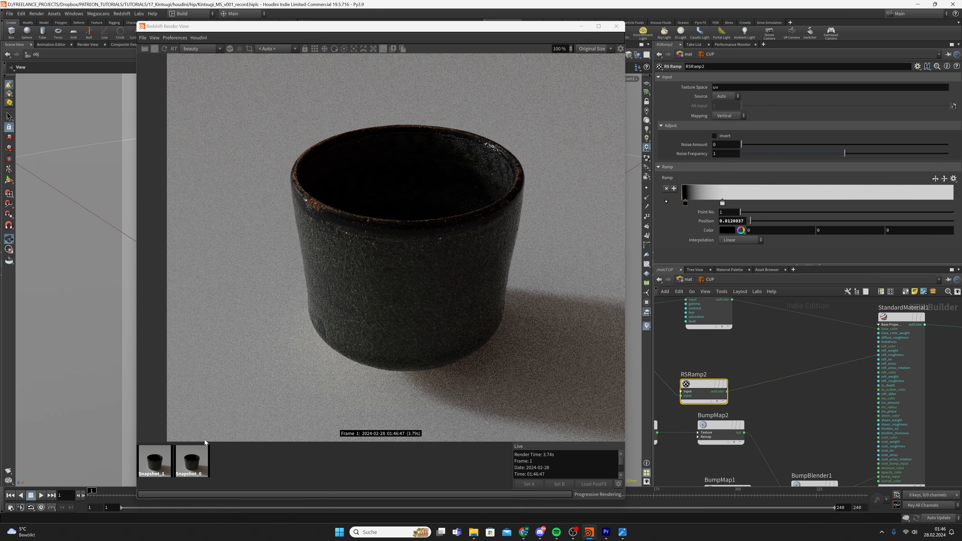
scroll(291, 202, "up", 3)
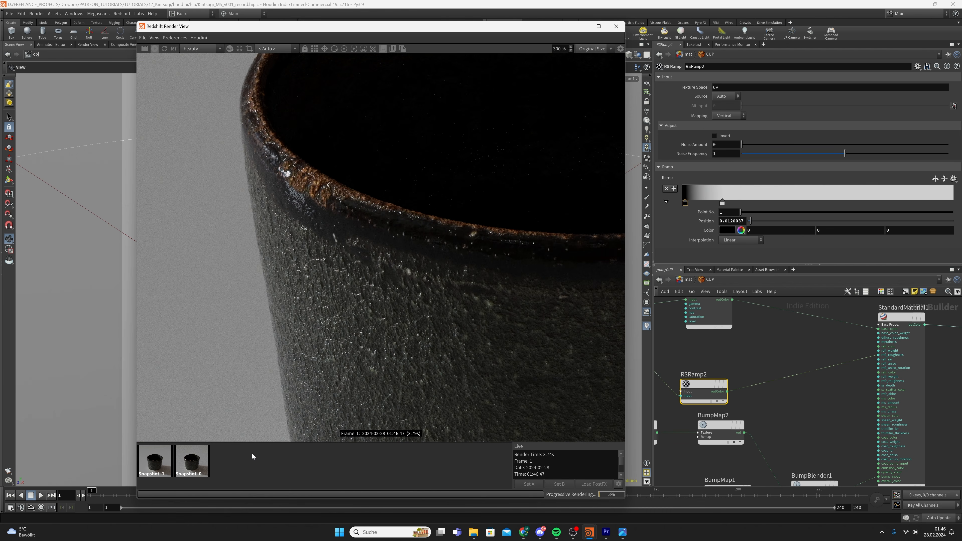
scroll(285, 185, "down", 1)
left_click(164, 468)
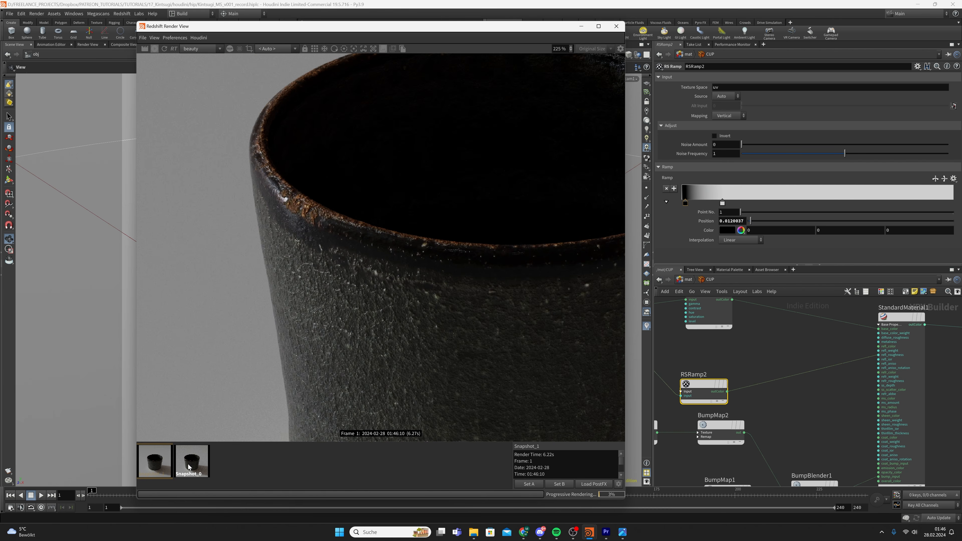
left_click(247, 465)
scroll(409, 284, "down", 2)
Wire RSRamp2 into the material output to preview its mask on the cup
left_click(728, 391)
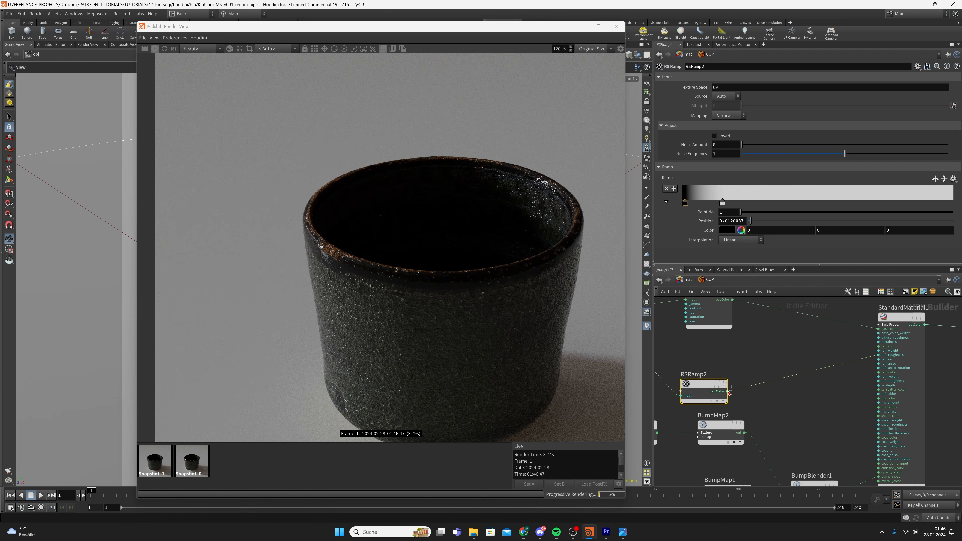
middle_click_drag(909, 366, 816, 360)
left_click(935, 325)
middle_click_drag(727, 346, 776, 339)
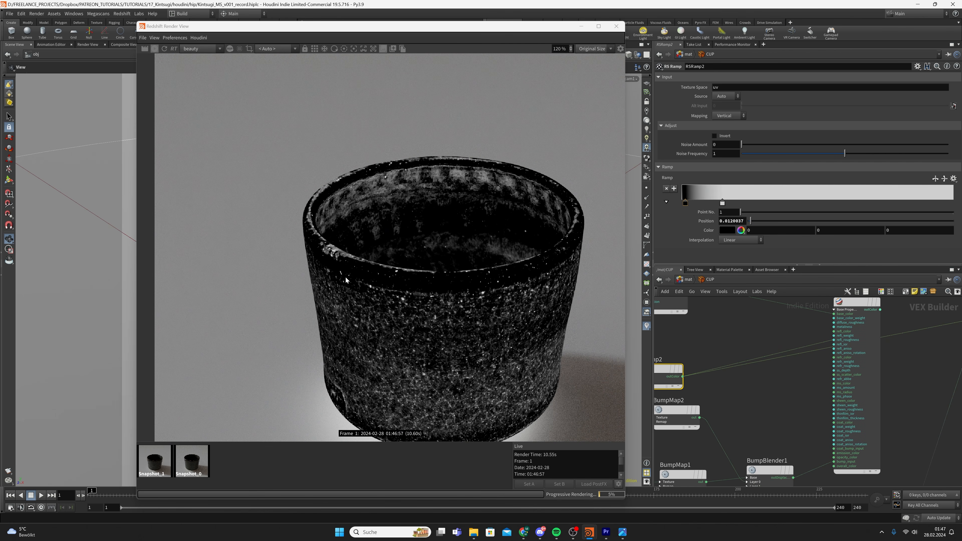
Reframe the render and the network around RSRamp2, then save the scene
scroll(346, 278, "down", 1)
scroll(355, 280, "up", 3)
left_click_drag(366, 288, 373, 260)
scroll(375, 317, "down", 4)
middle_click_drag(688, 358, 745, 353)
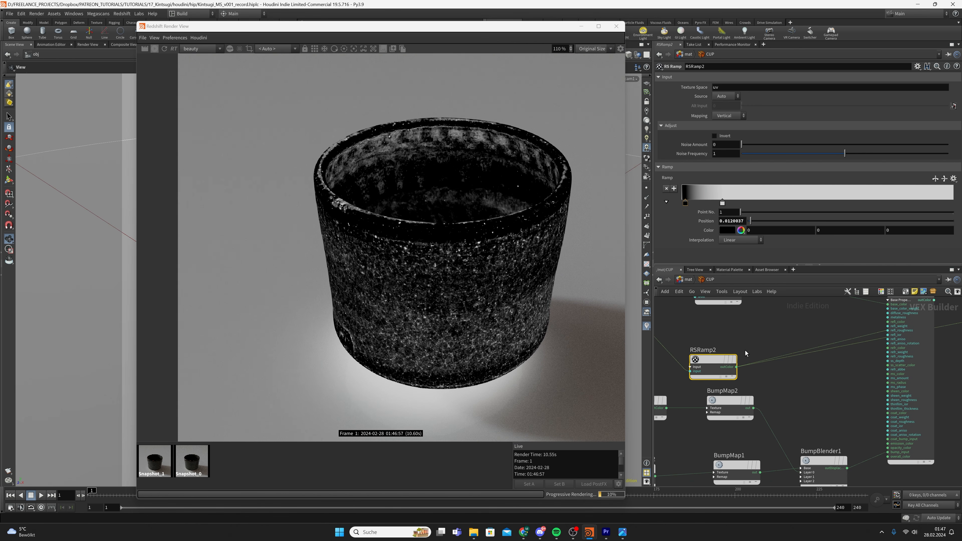
key("ctrl+s")
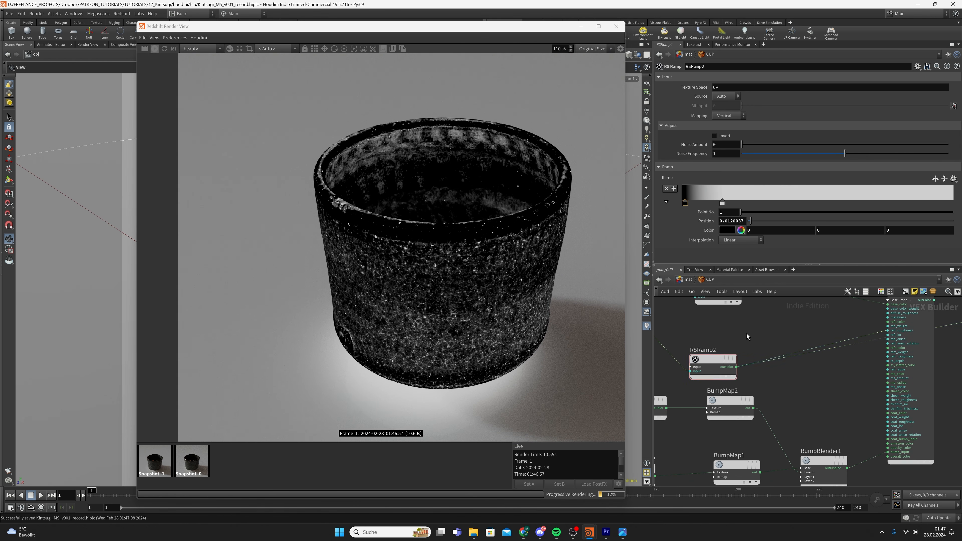
Set RSRamp2's black key colour to a 0.1 grey value
left_click(685, 204)
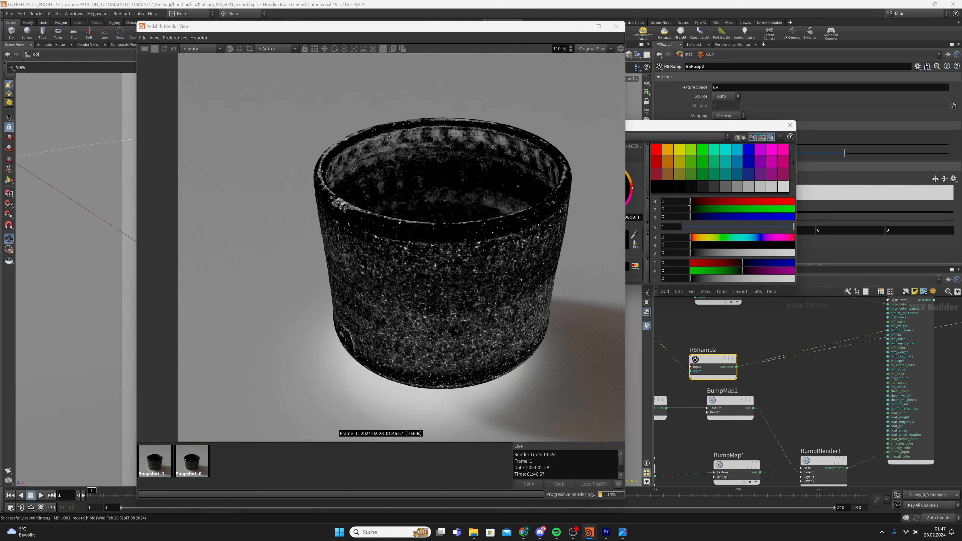
left_click(788, 126)
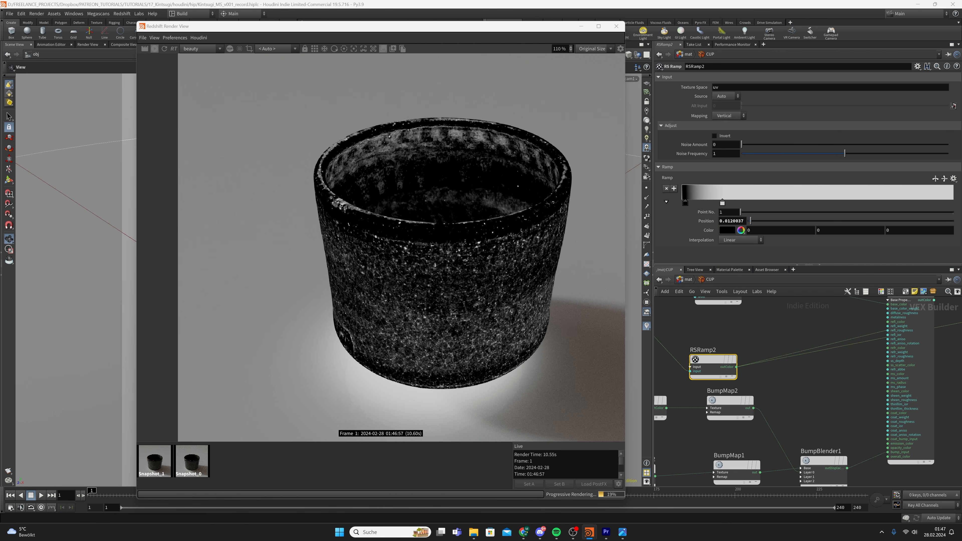
double_click(686, 204)
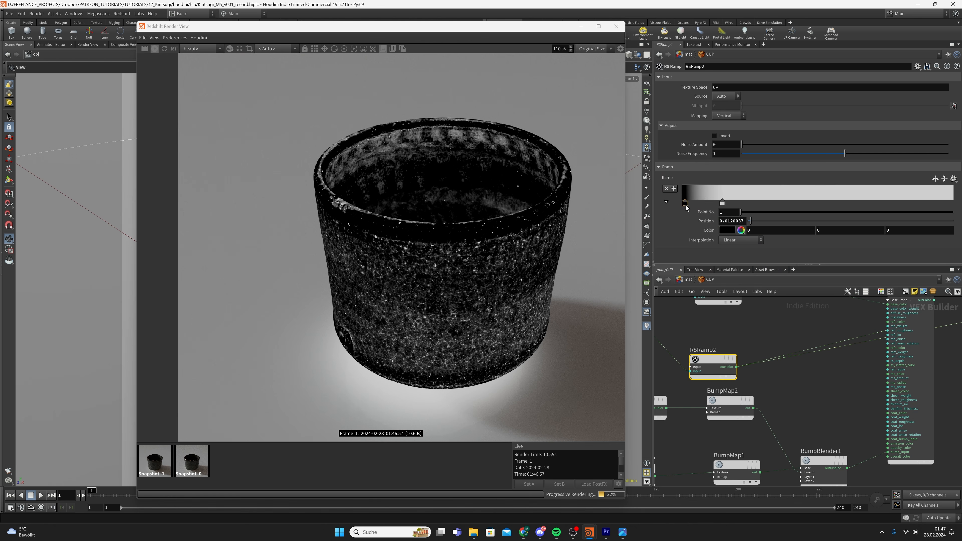
left_click(679, 252)
type(".1")
key("Return")
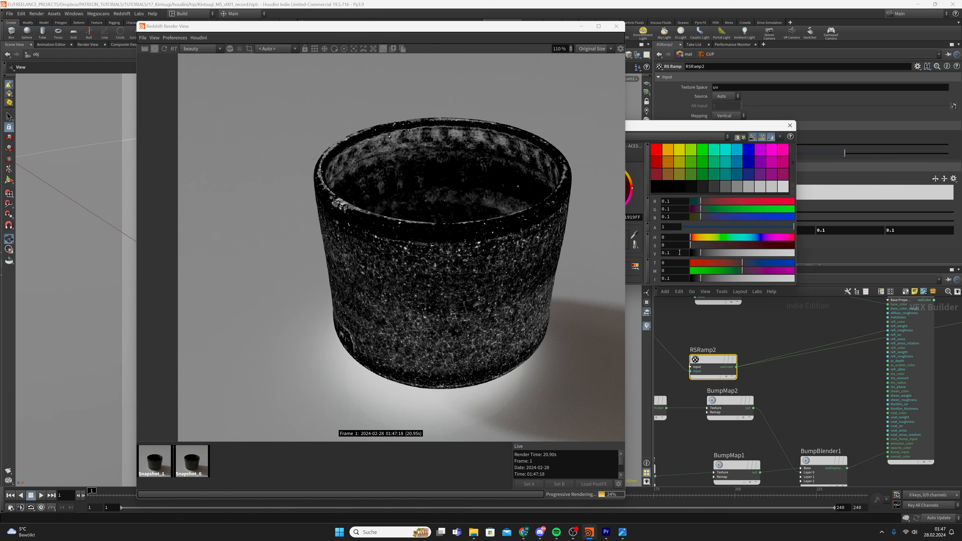
left_click(790, 126)
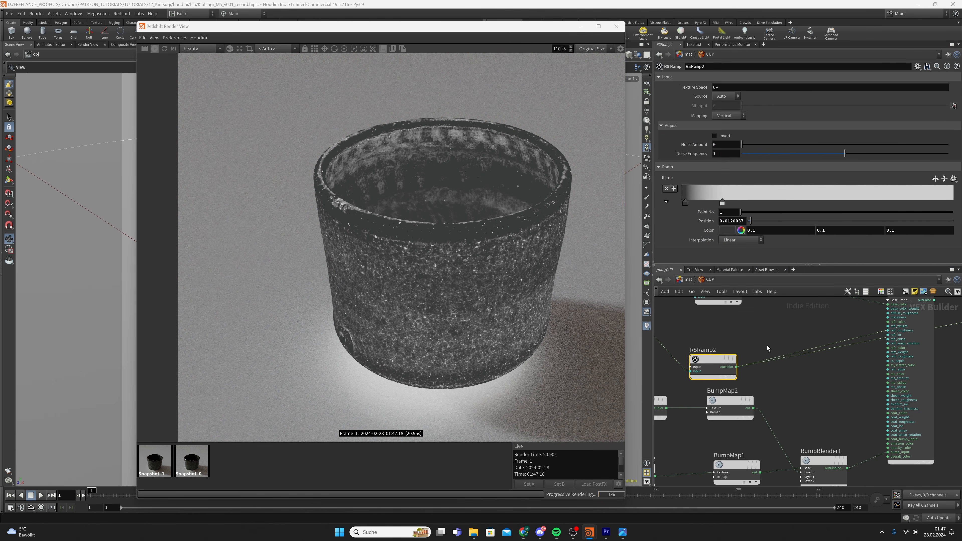
Reconnect StandardMaterial1's outColor to the material's Surface input
middle_click_drag(927, 328, 842, 370)
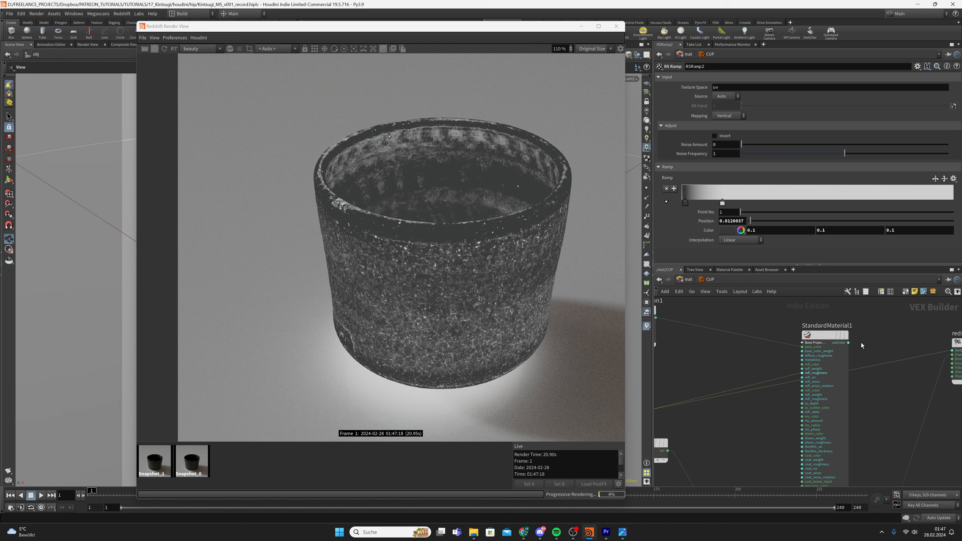
left_click(848, 342)
left_click(951, 350)
Save the scene and reposition TextureSampler1 and RSColorCorrection1 in the material network
middle_click_drag(764, 373, 832, 359)
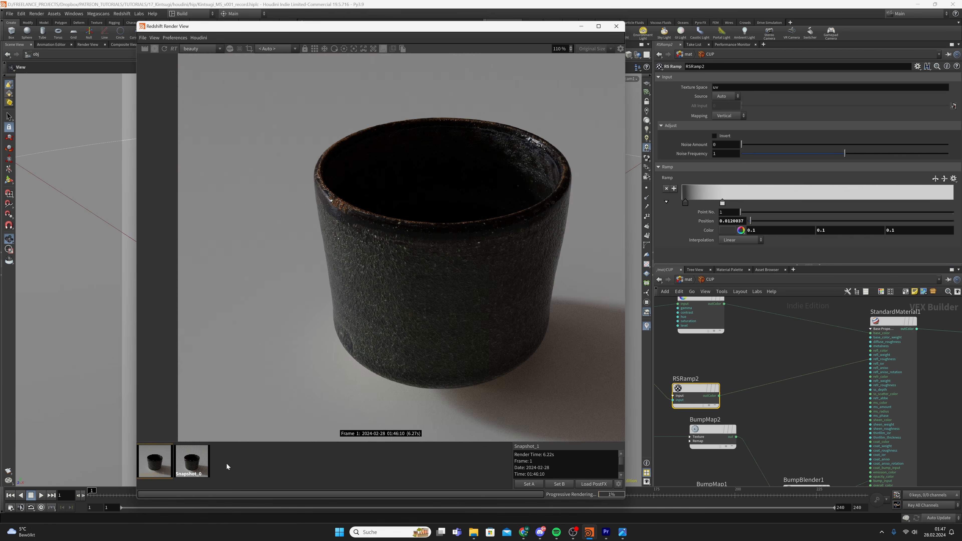
key("ctrl+s")
scroll(713, 380, "down", 5)
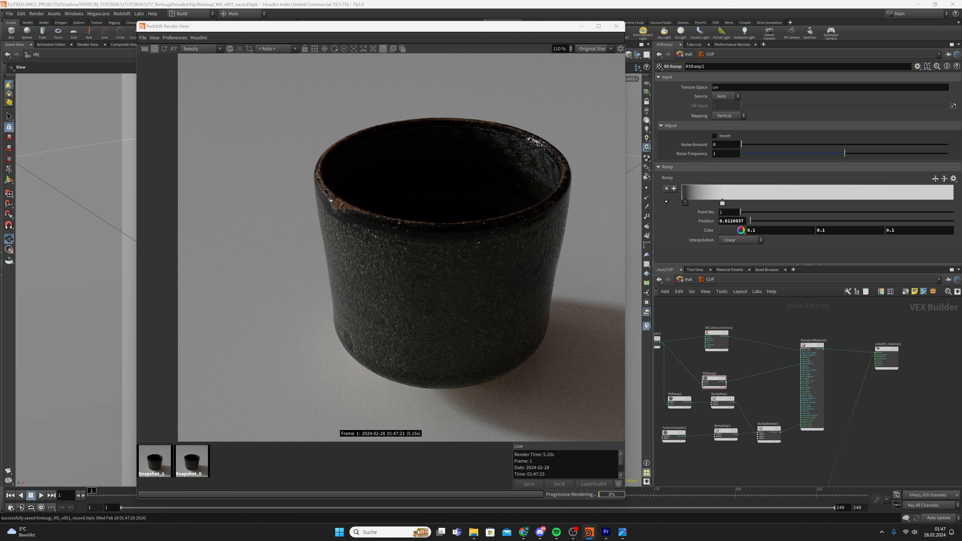
middle_click_drag(737, 347, 760, 403)
left_click_drag(740, 393, 754, 375)
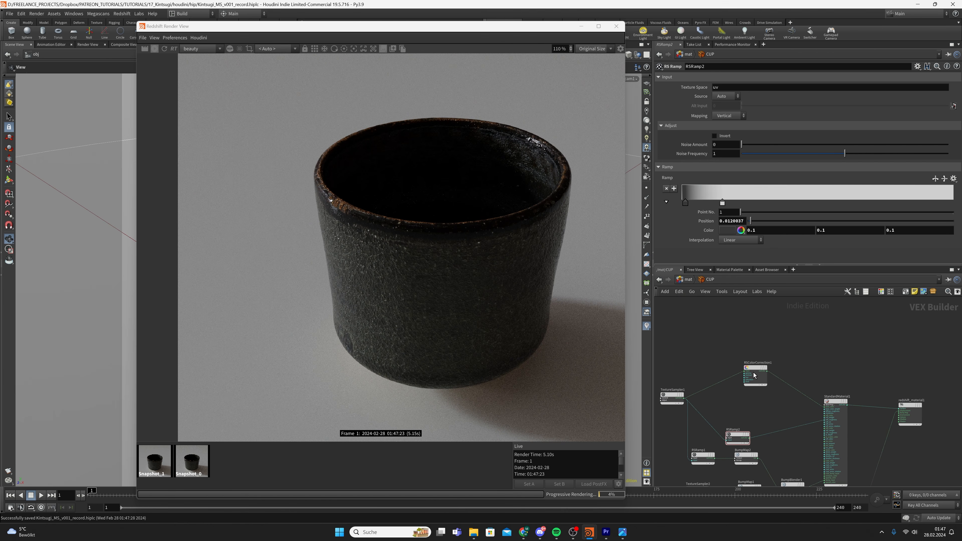
scroll(412, 360, "down", 2)
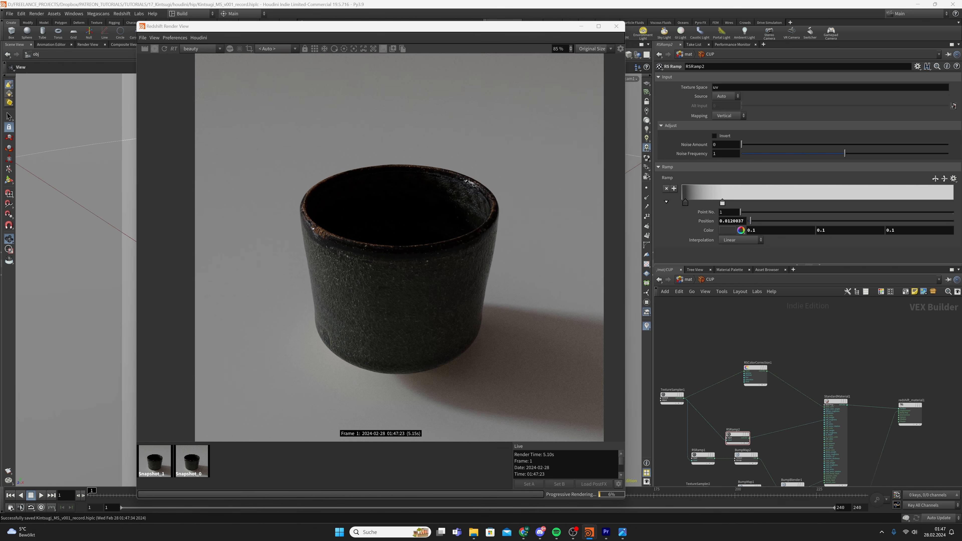
scroll(696, 402, "up", 1)
Add a new RS Ramp node, RSRamp3, to the network
key("Tab")
type("ramp")
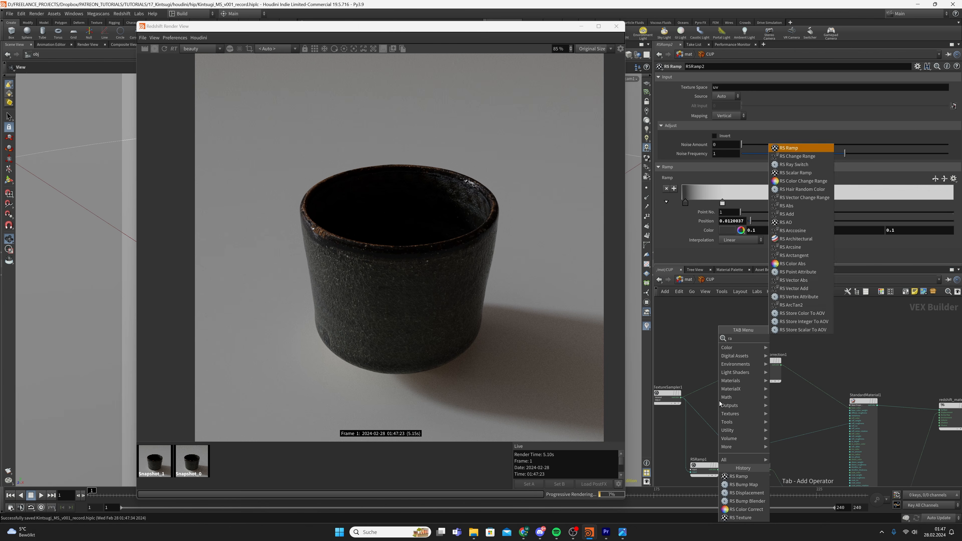
key("Return")
left_click(719, 402)
scroll(735, 392, "down", 2)
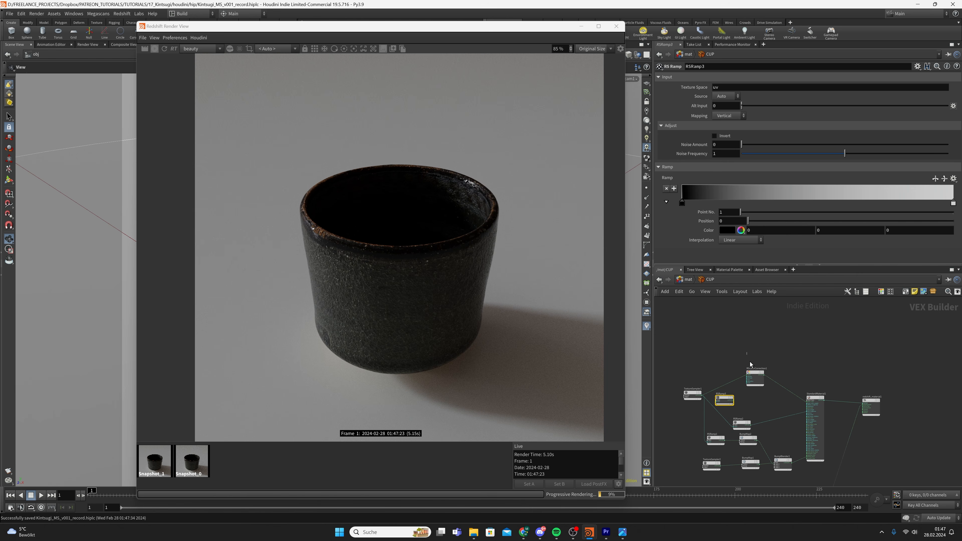
Rearrange RSColorCorrection1, TextureSampler1, RSRamp3 and the surrounding nodes to make room
left_click_drag(755, 377, 755, 345)
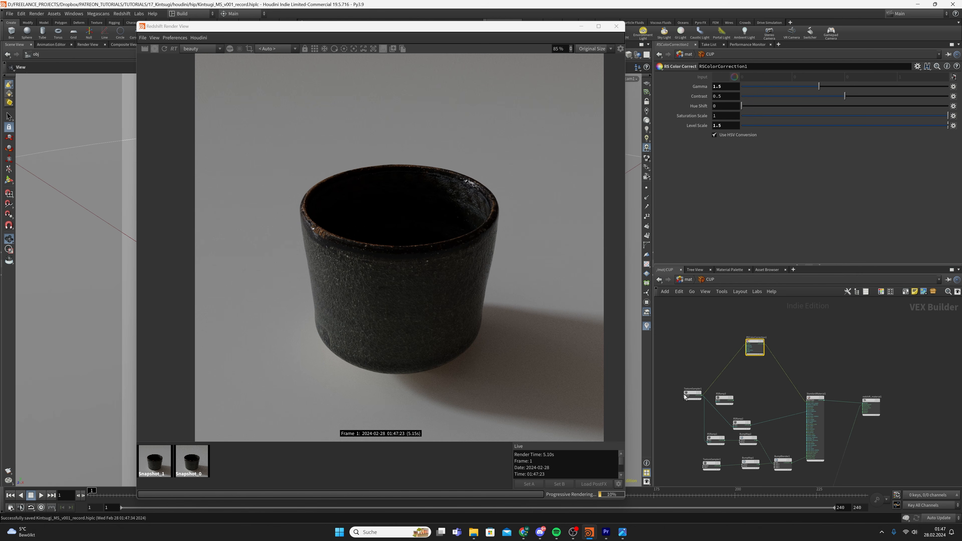
left_click_drag(691, 394, 693, 372)
middle_click_drag(683, 428, 685, 385)
left_click_drag(687, 375, 782, 438)
middle_click_drag(763, 343, 753, 382)
scroll(746, 343, "up", 3)
left_click(743, 338)
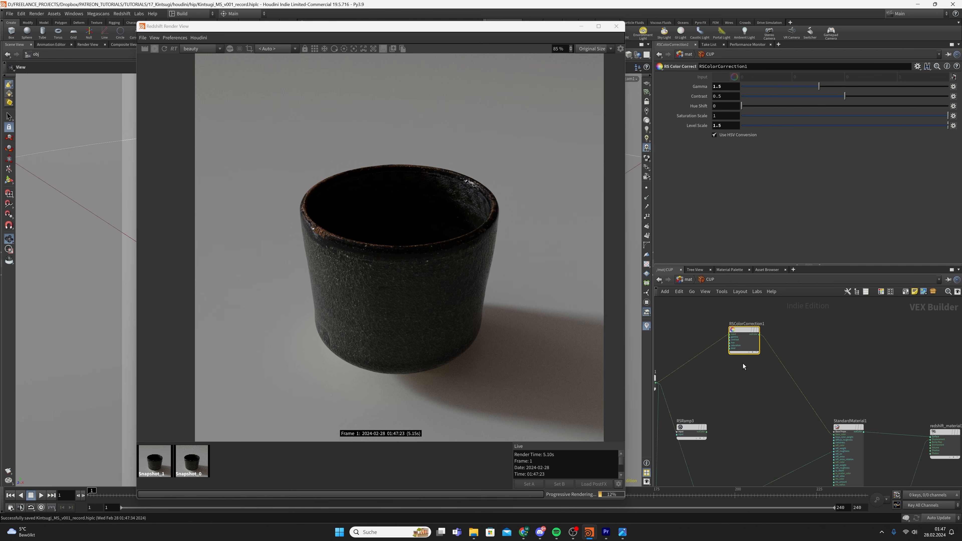
left_click_drag(691, 427, 712, 417)
scroll(685, 385, "up", 2)
middle_click_drag(685, 385, 748, 379)
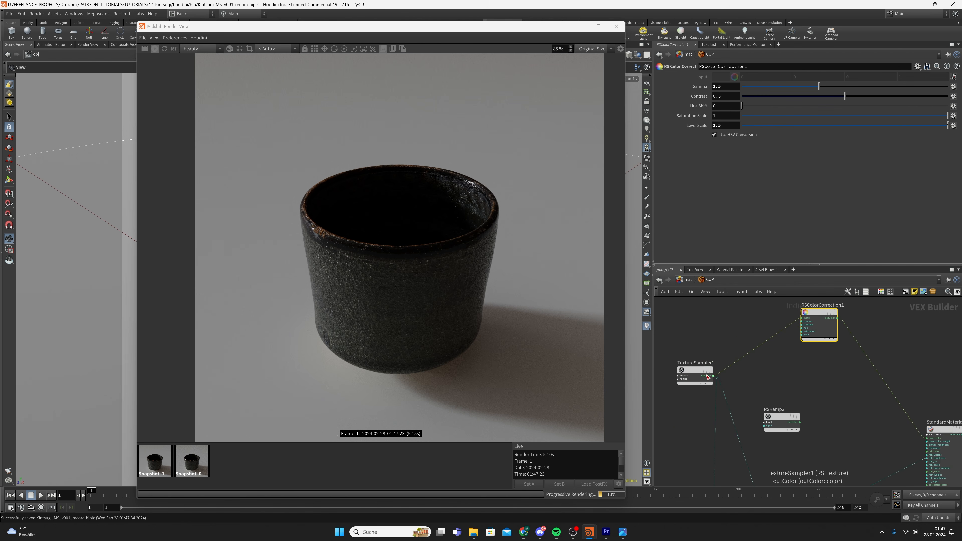
Wire TextureSampler1 into RSRamp3 and RSRamp3's outColor into redshift_material1's Surface
left_click(710, 376)
left_click(763, 425)
left_click(799, 422)
middle_click_drag(882, 423, 697, 401)
scroll(701, 401, "down", 1)
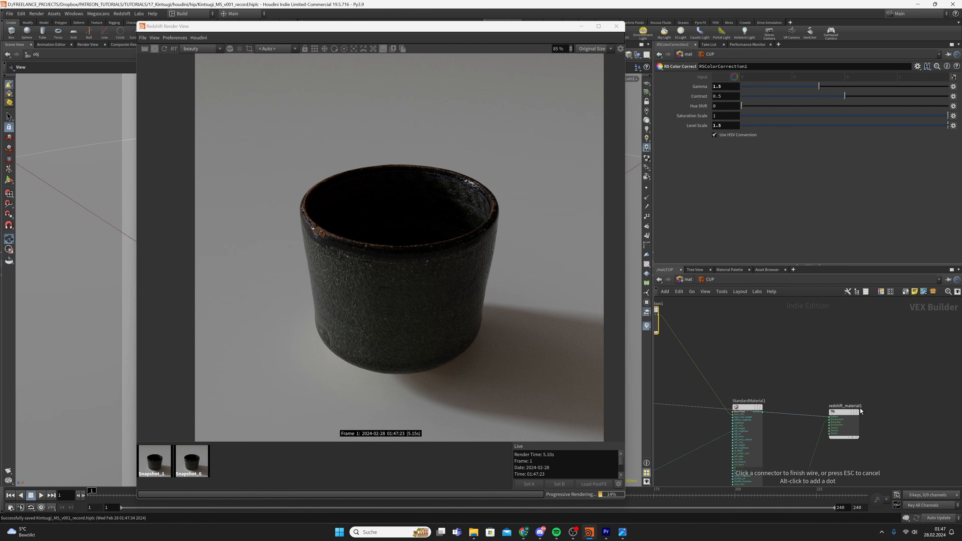
left_click(829, 416)
middle_click_drag(661, 370, 810, 385)
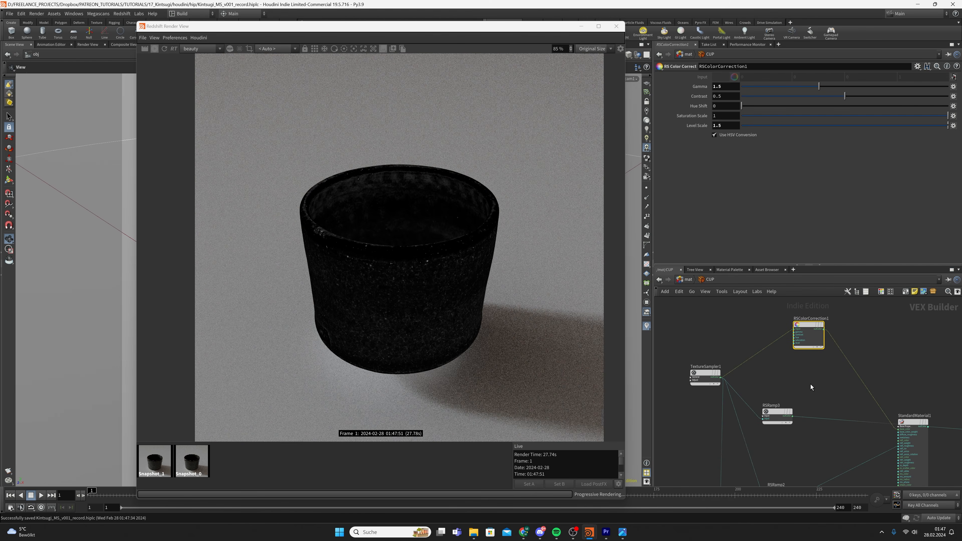
Slide RSRamp3's white key to about 0.018 for a contrasty speckle mask, and save
left_click(776, 415)
left_click_drag(952, 204, 688, 204)
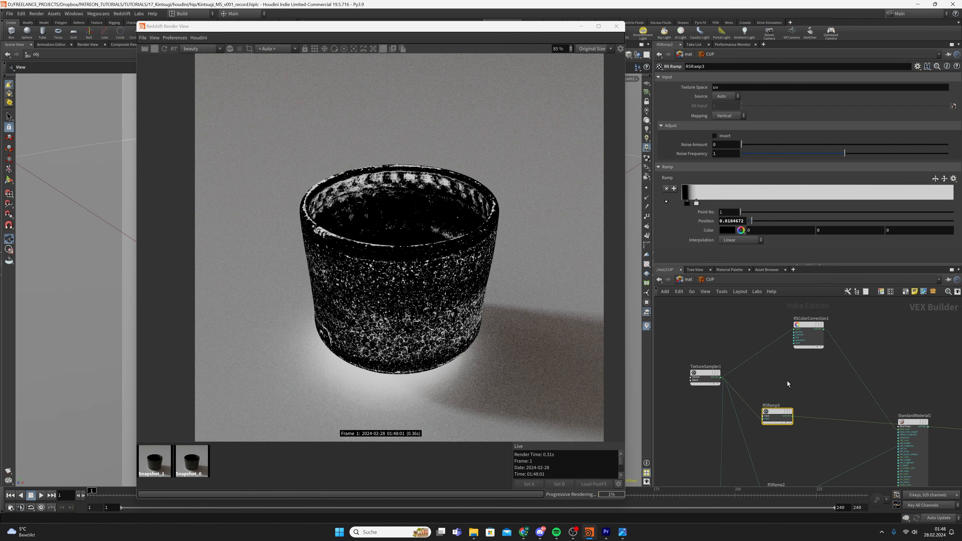
left_click_drag(780, 414, 775, 413)
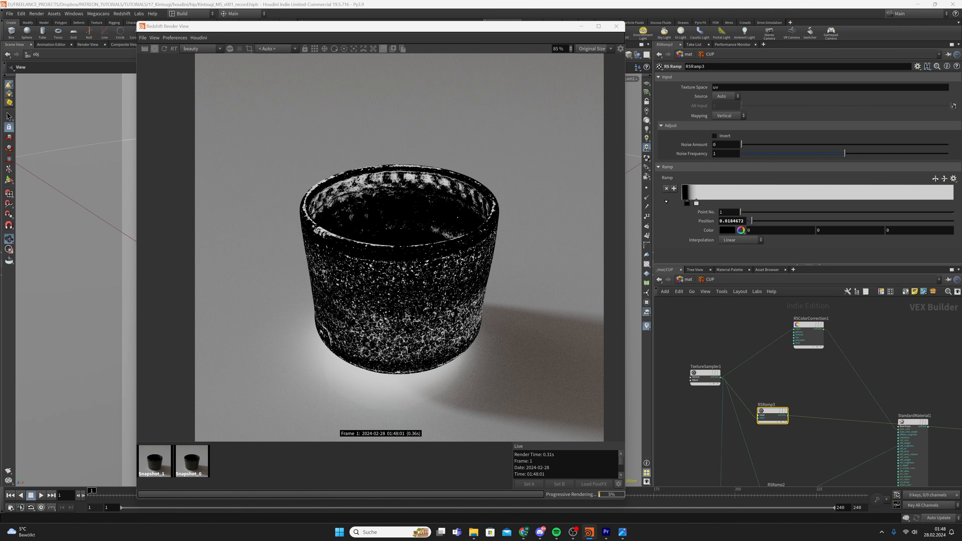
key("ctrl+s")
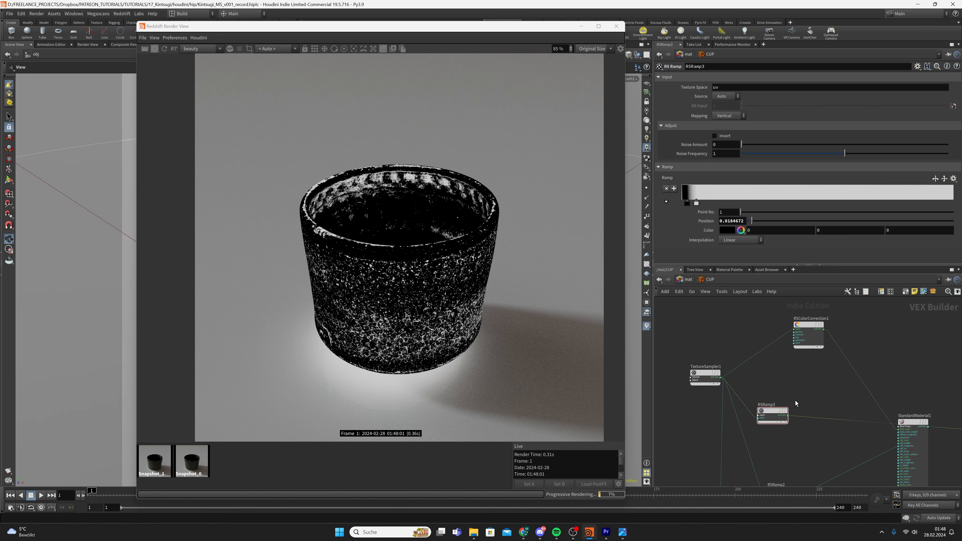
left_click_drag(778, 411, 765, 406)
key("Tab")
type("rs change r")
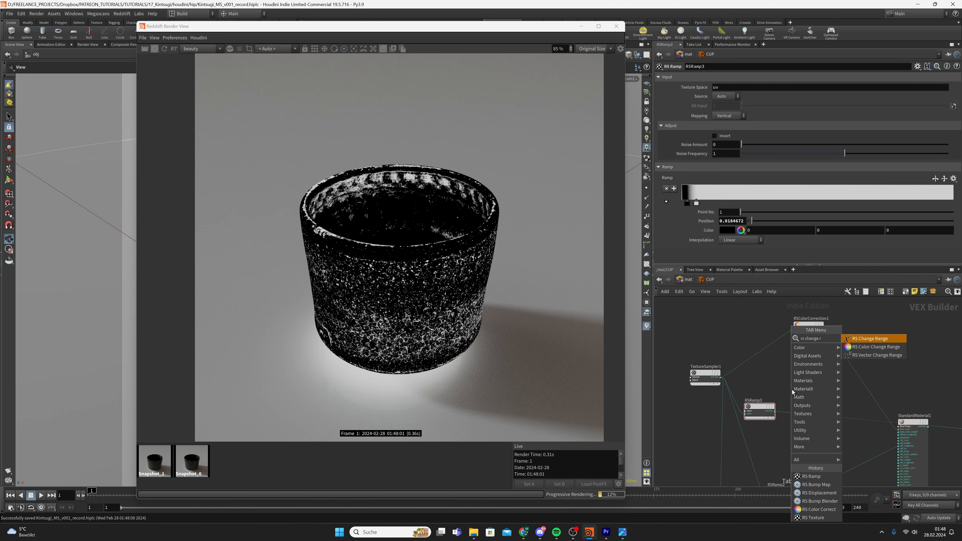
Create the RS Change Range node RSMathRange1 and wire RSRamp3's output into it
key("Return")
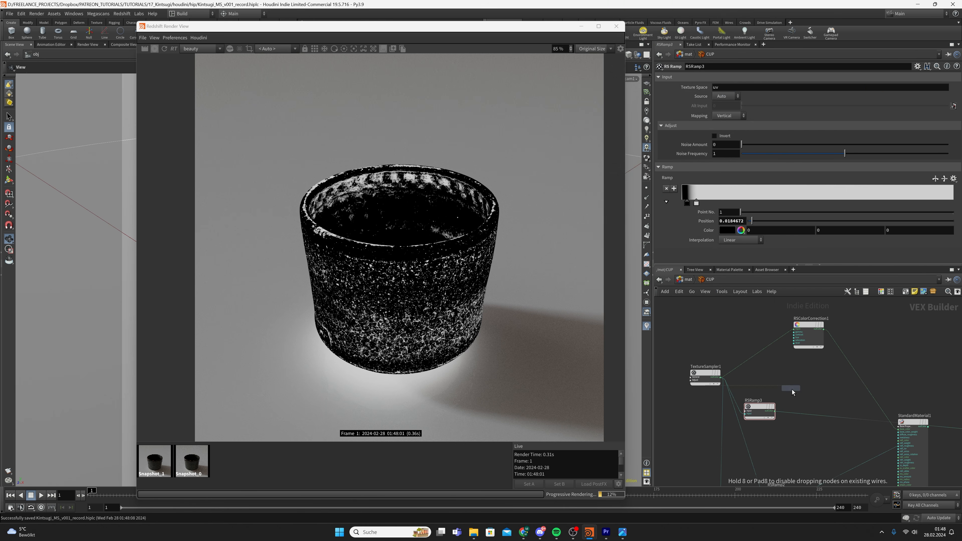
left_click(792, 389)
scroll(779, 410, "up", 1)
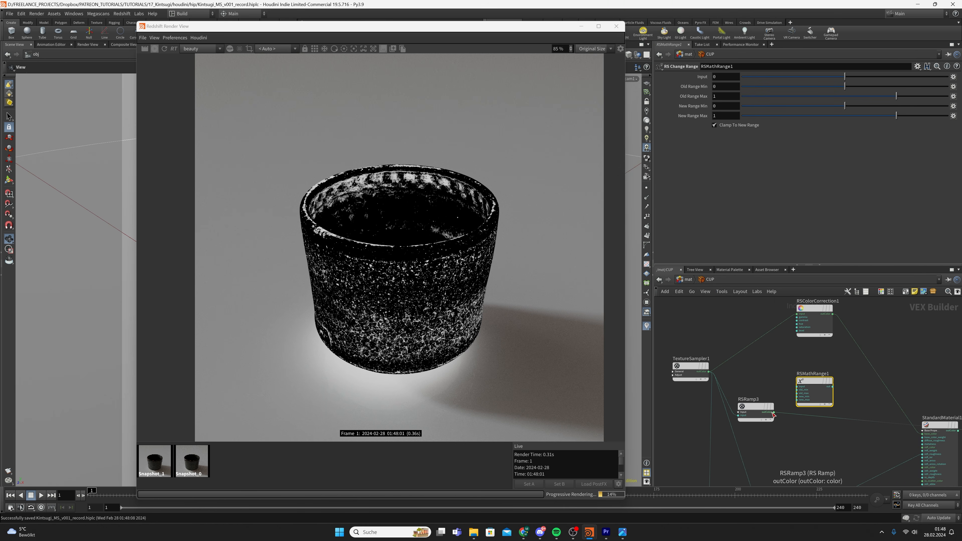
left_click(774, 413)
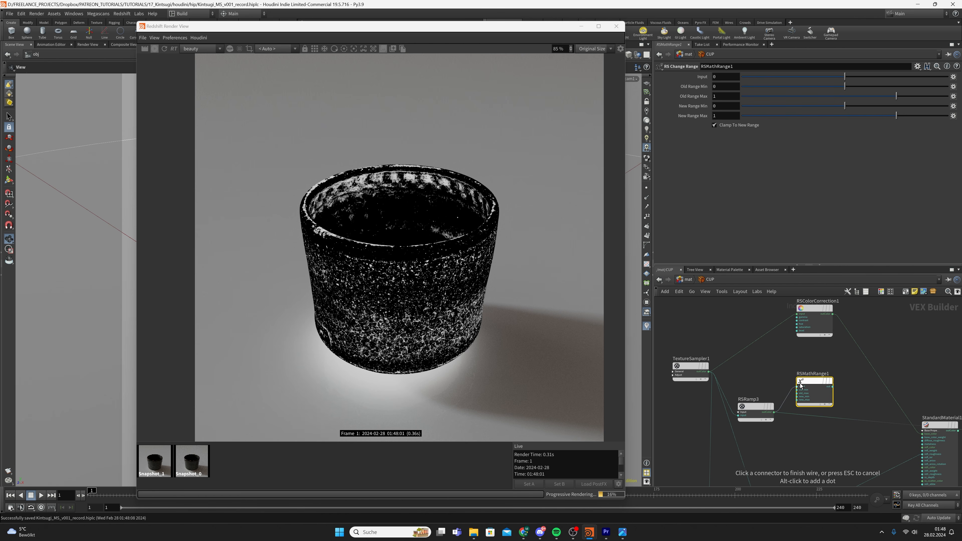
left_click(797, 386)
left_click_drag(745, 376, 761, 422)
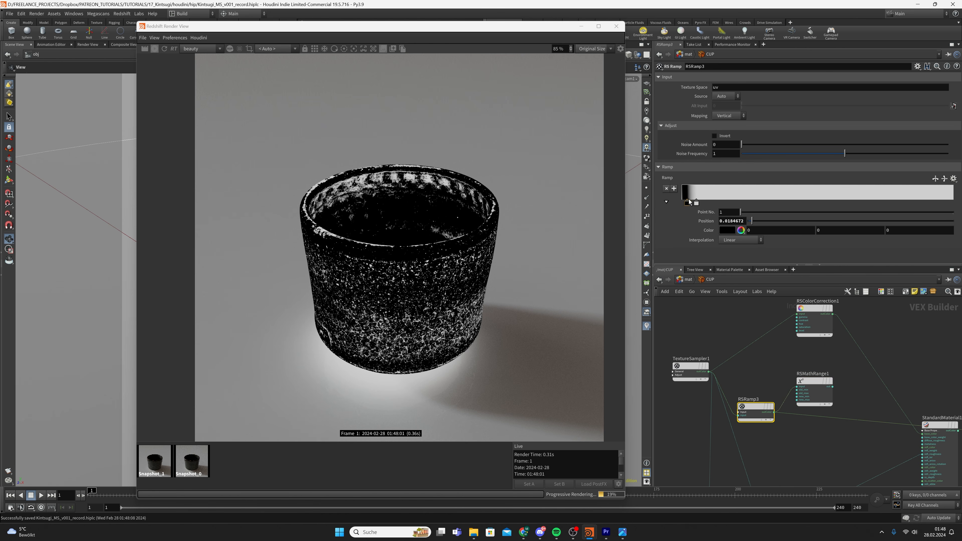
Set RSMathRange1's New Range Min to 1 and Max to 2
left_click(813, 390)
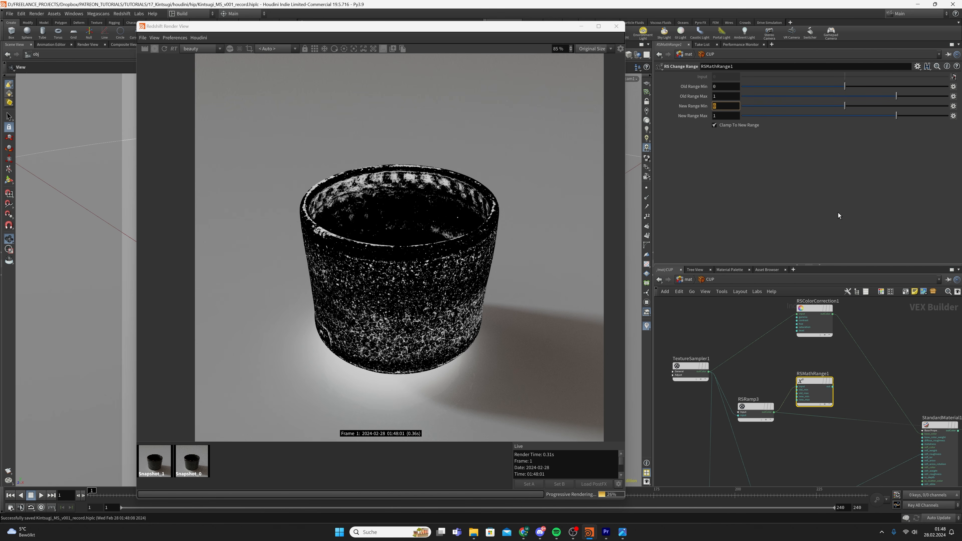
type("1")
key("Tab")
type("2")
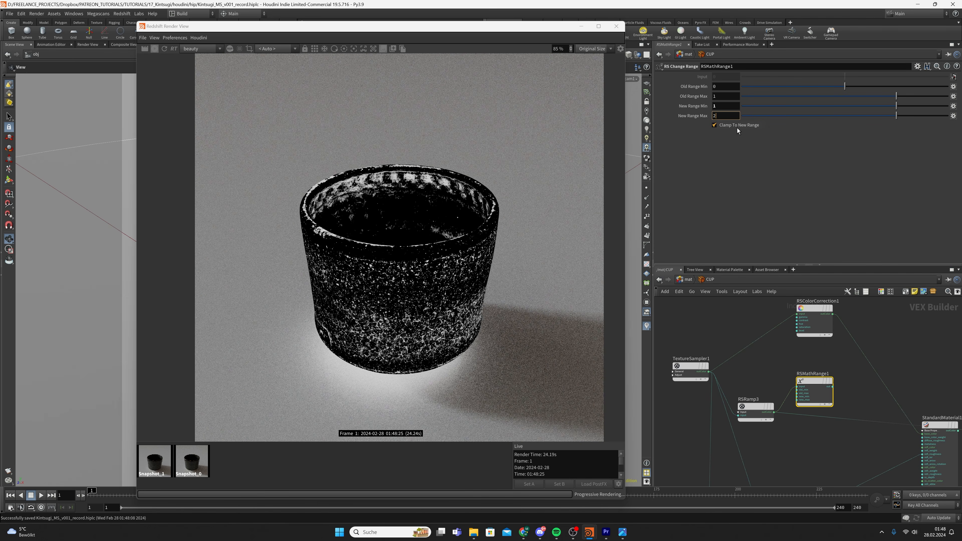
left_click(852, 382)
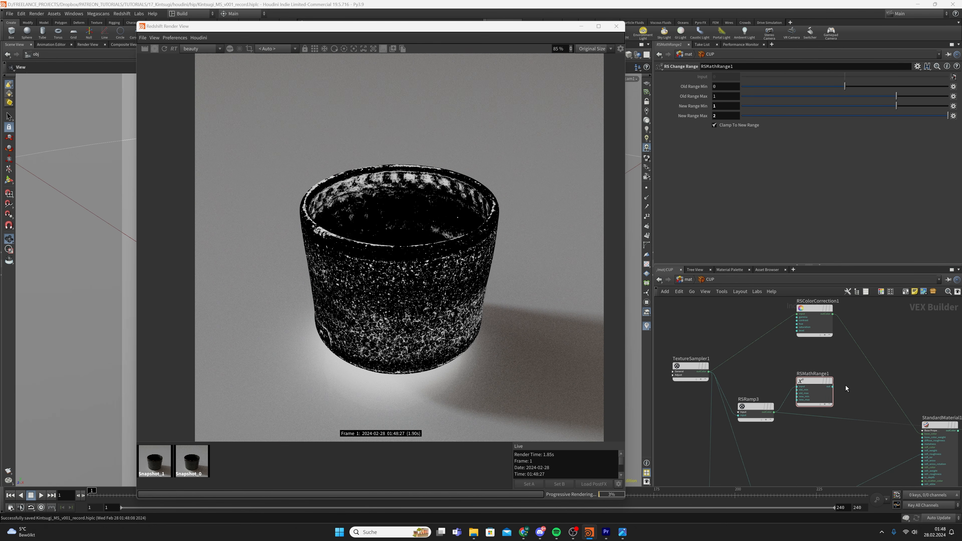
Feed RSMathRange1 into RSColorCorrection1 and tidy RSMathRange1 and RSRamp3 positions
left_click(832, 387)
left_click(797, 318)
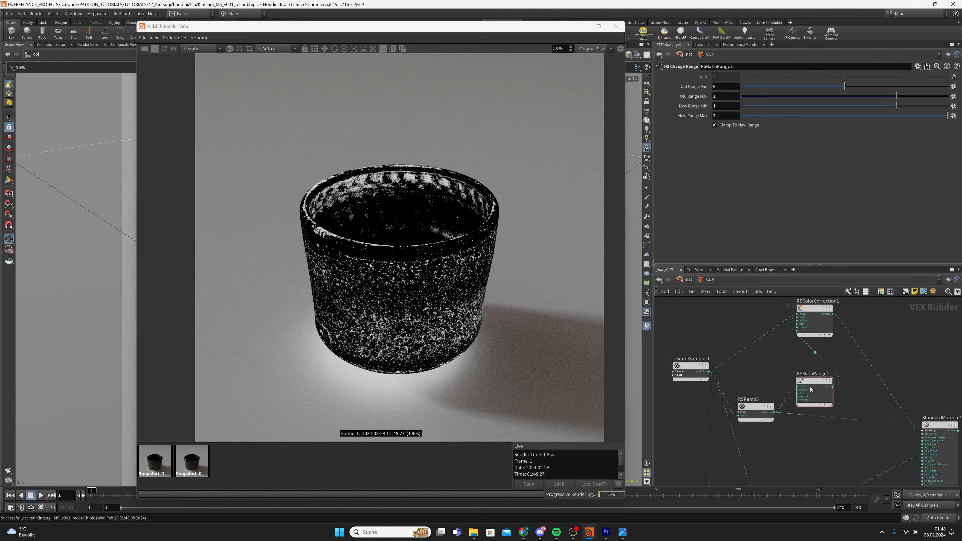
left_click_drag(810, 386, 789, 374)
left_click_drag(757, 406, 753, 398)
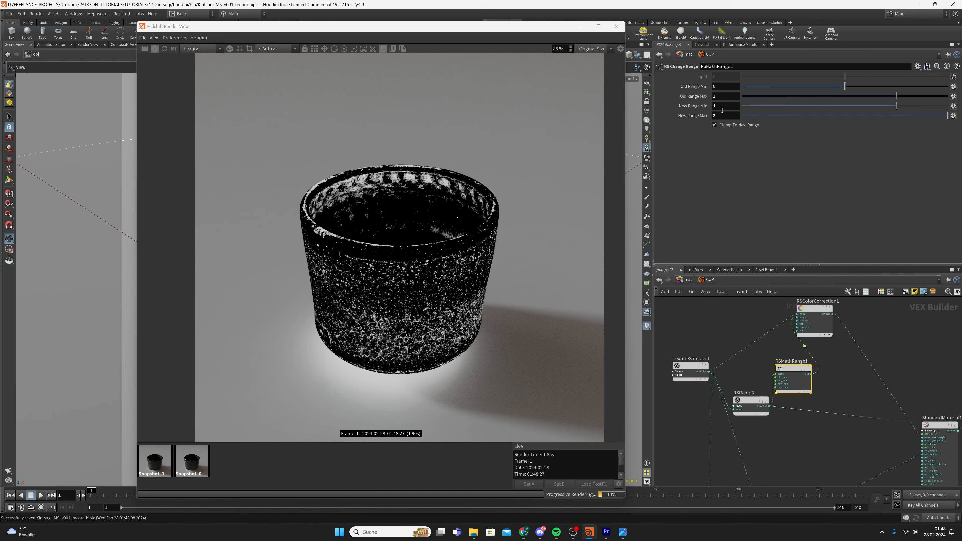
Reconnect StandardMaterial1's outColor to redshift_material1's Surface input
scroll(860, 371, "down", 3)
middle_click_drag(863, 378, 751, 360)
scroll(821, 388, "up", 2)
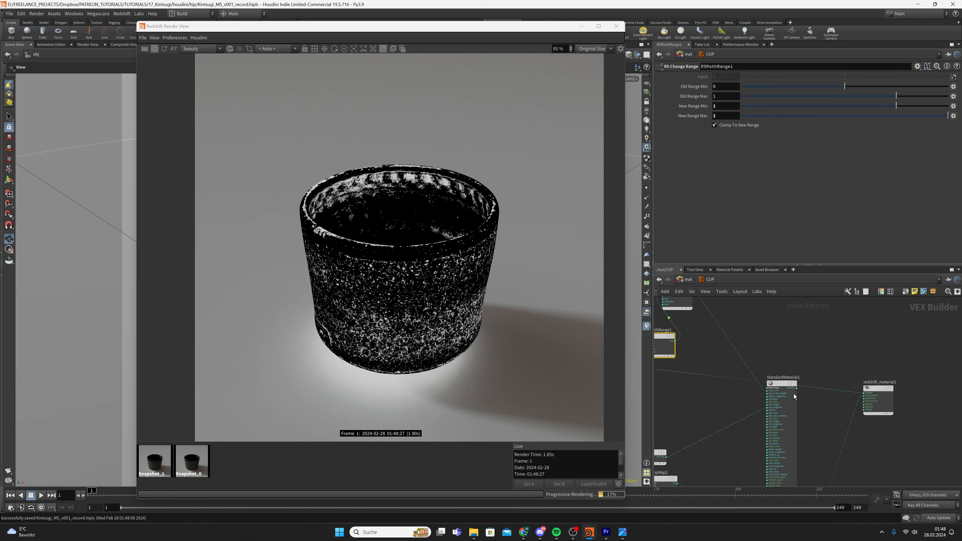
left_click(796, 388)
left_click(863, 393)
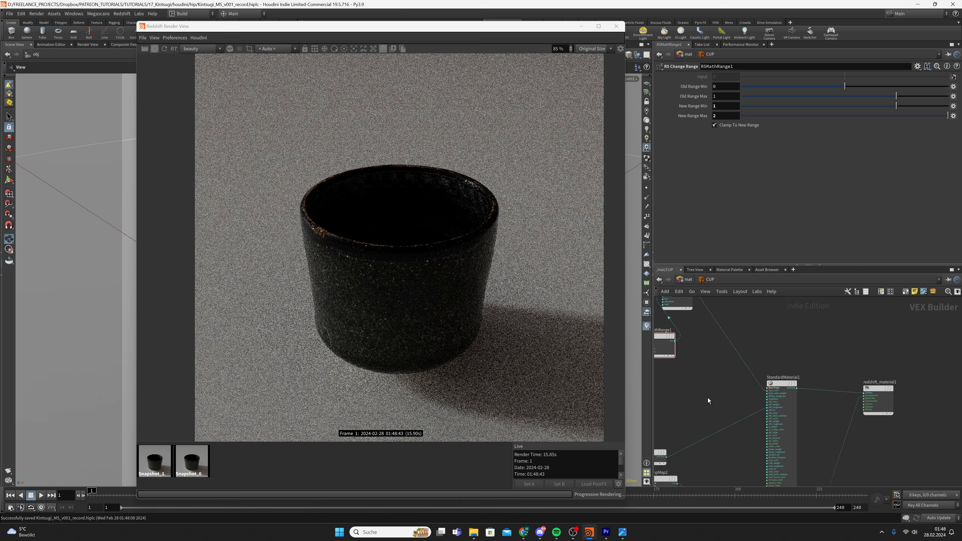
Lay out the network with L and move RSRamp3 next to RSMathRange1
scroll(551, 375, "up", 1)
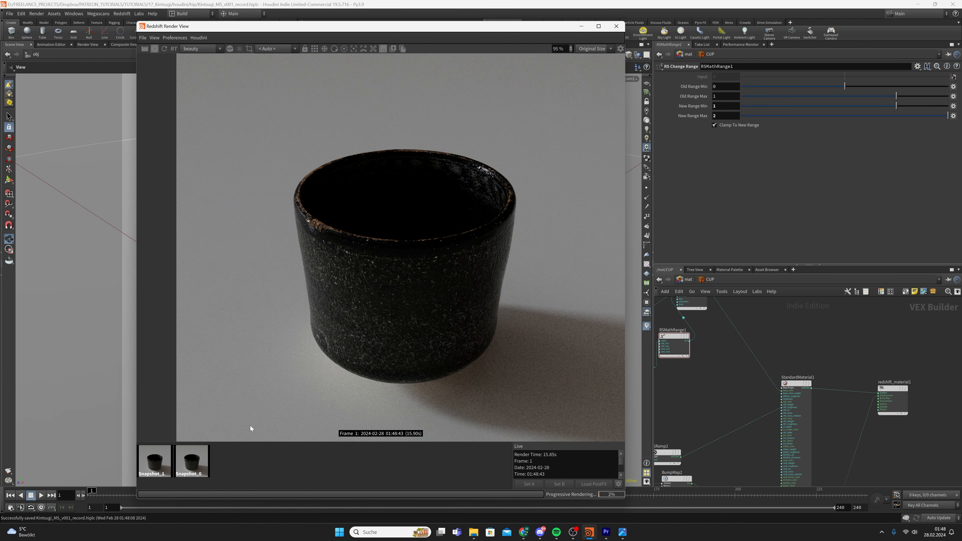
scroll(388, 339, "up", 3)
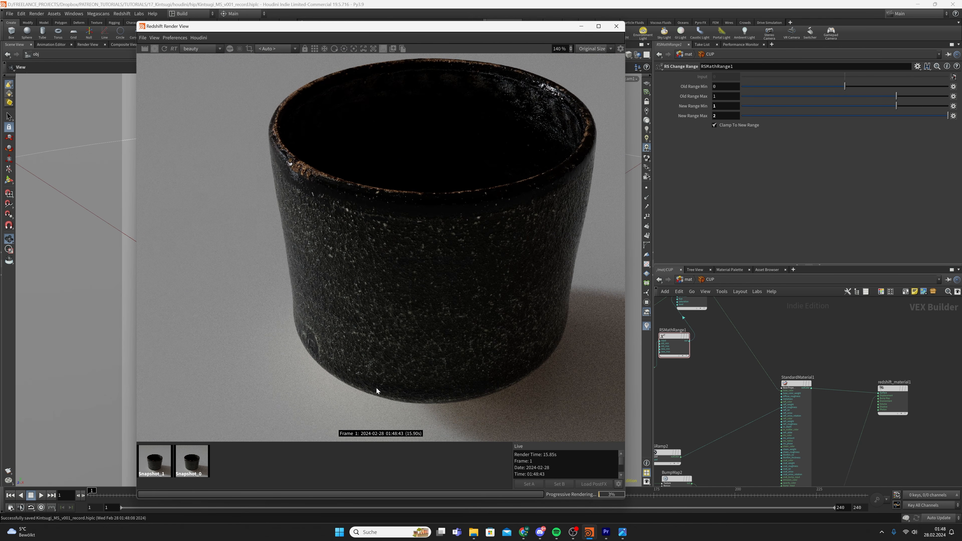
scroll(406, 349, "down", 4)
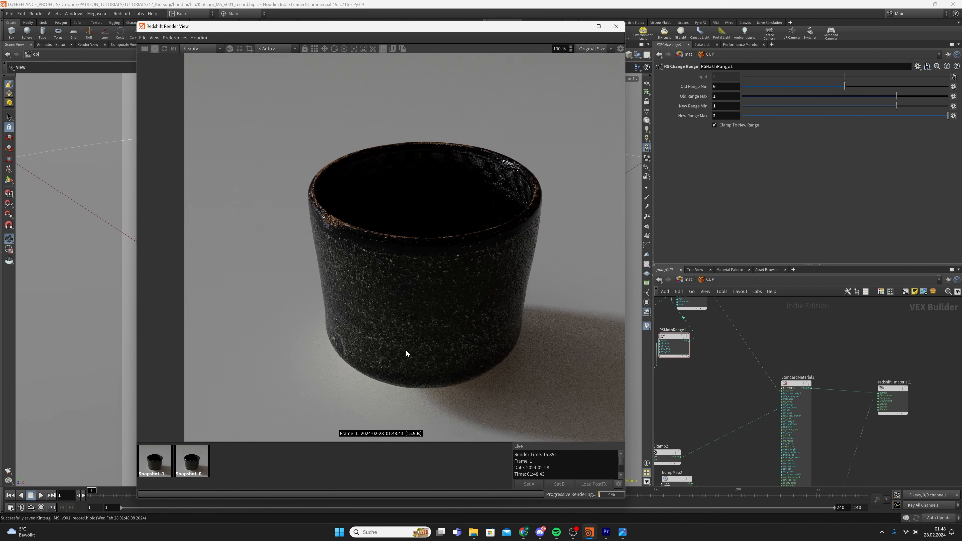
key("l")
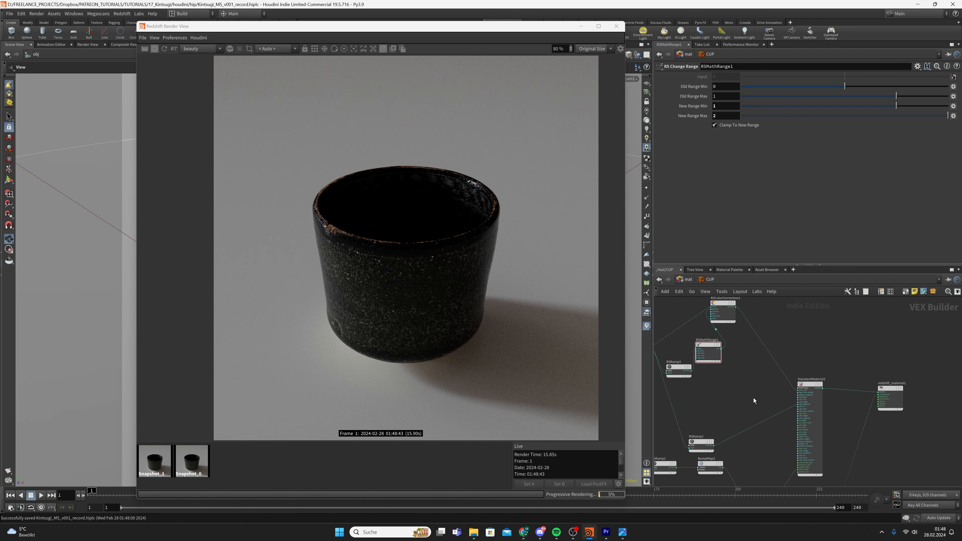
left_click_drag(681, 372, 679, 357)
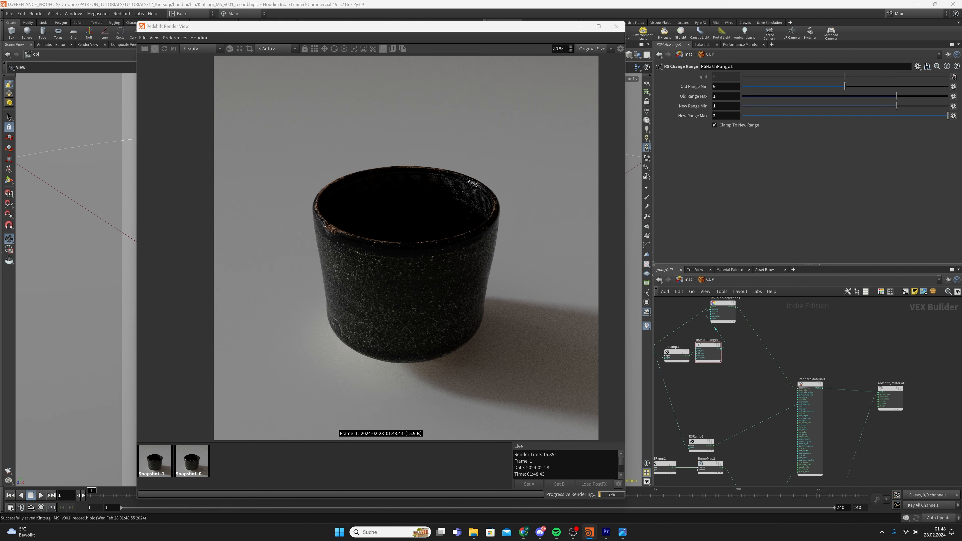
middle_click_drag(707, 399, 741, 385)
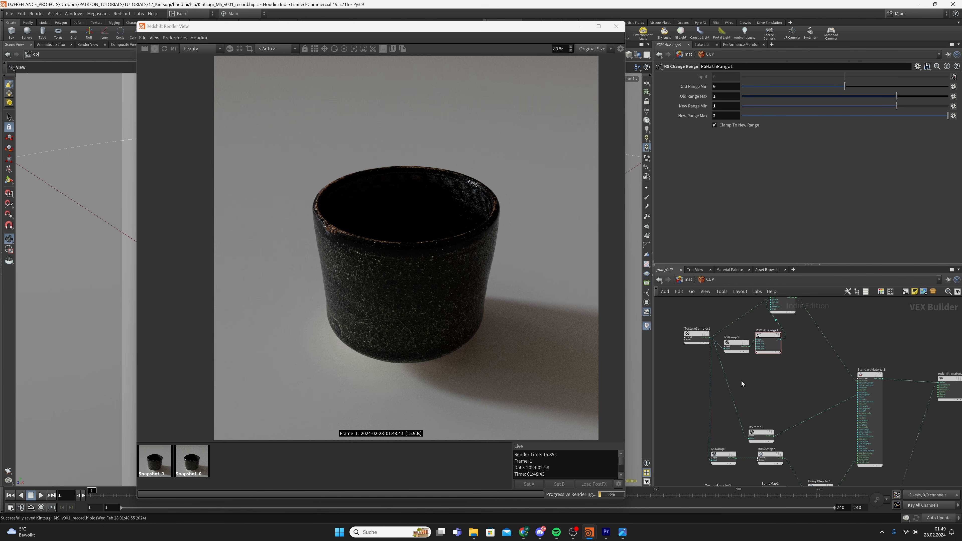
Add a second RS Ramp node, RSRamp4
key("Tab")
type("ramp")
key("Return")
left_click(741, 381)
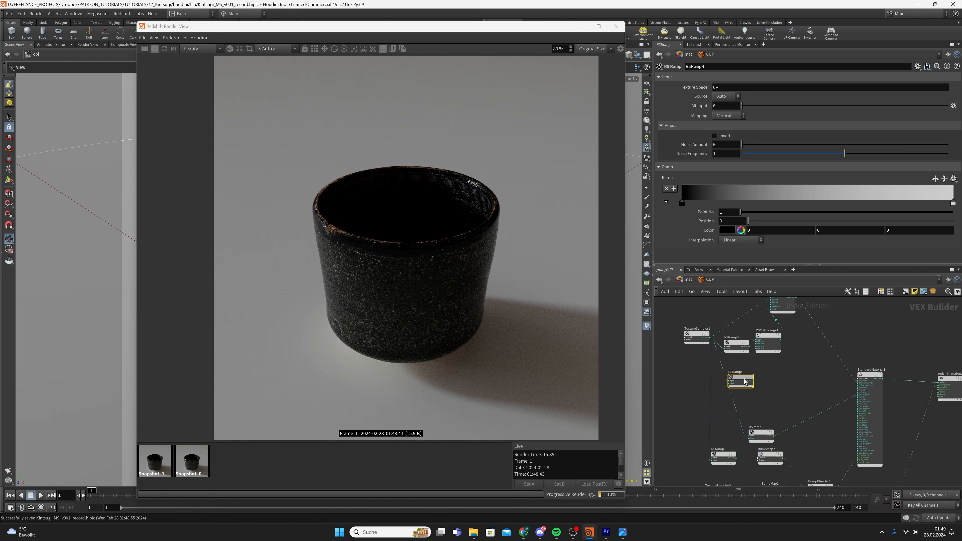
scroll(728, 360, "up", 3)
Wire TextureSampler1 into RSRamp4 and RSRamp4 into the material's Surface input
left_click_drag(702, 328, 841, 381)
scroll(841, 382, "down", 3)
middle_click_drag(841, 381, 736, 376)
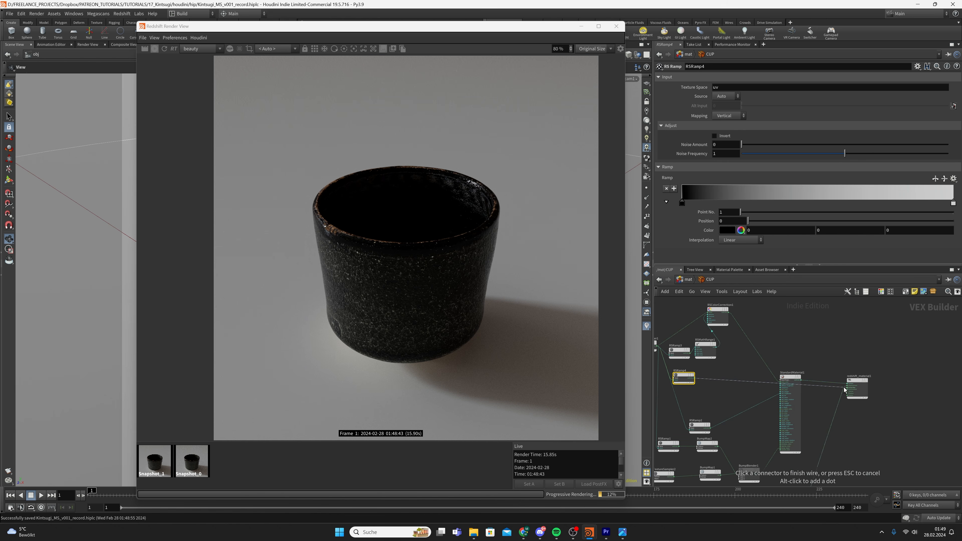
left_click(847, 384)
left_click_drag(724, 365, 679, 385)
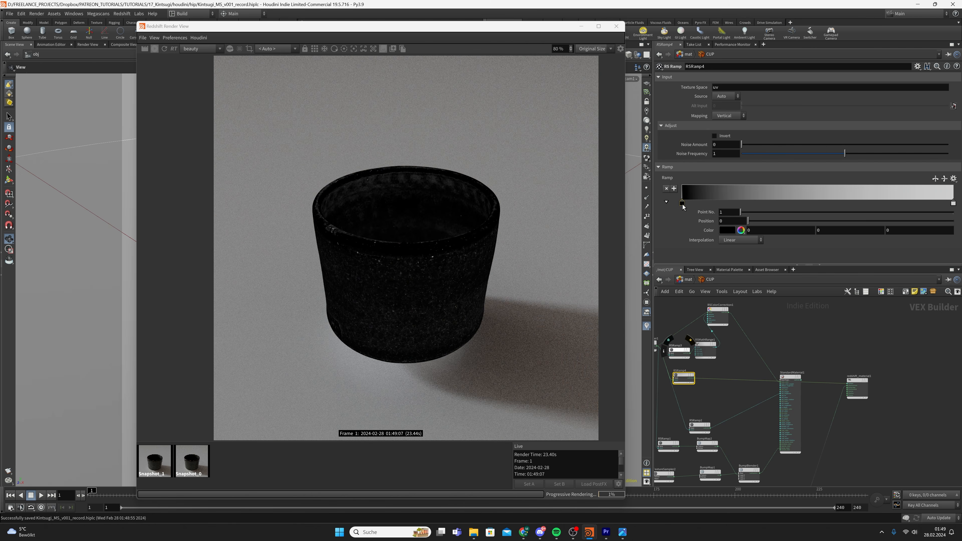
Slide RSRamp4's white key near the start and colour the ramp key black
left_click_drag(953, 203, 689, 203)
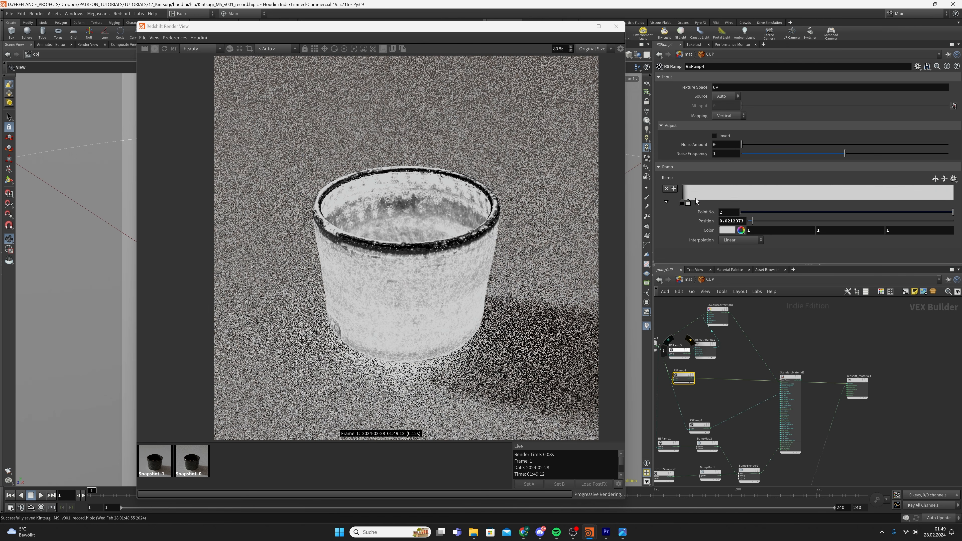
double_click(695, 203)
left_click(658, 187)
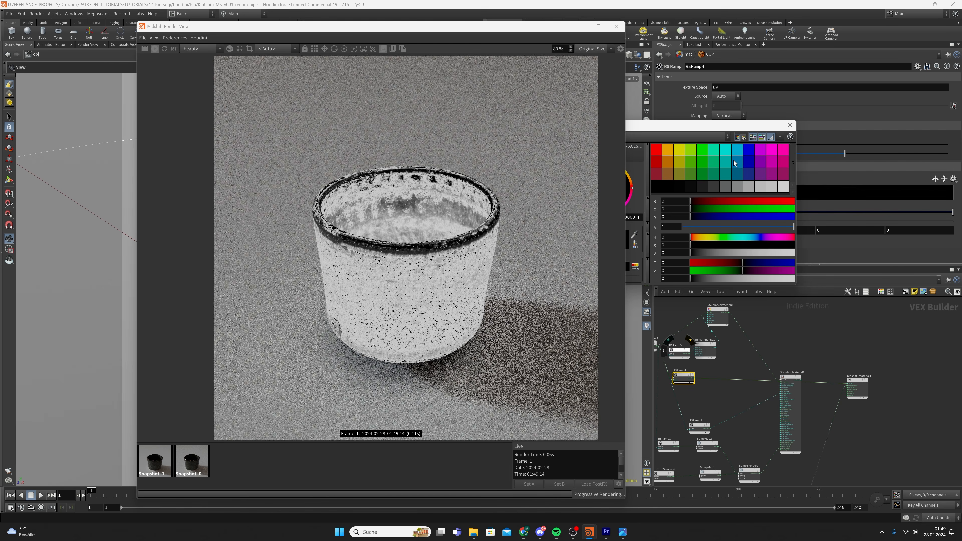
left_click(789, 126)
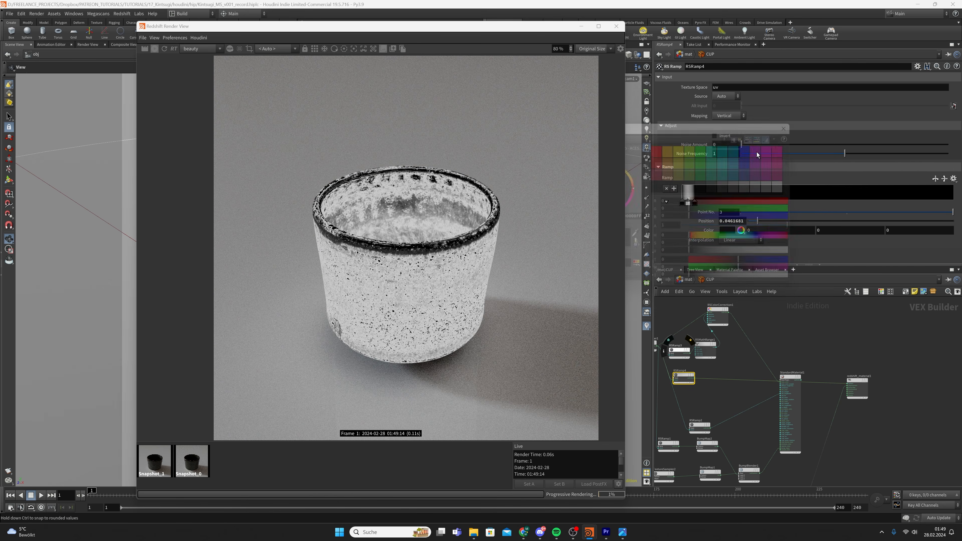
left_click(682, 203)
middle_click_drag(682, 203, 689, 202)
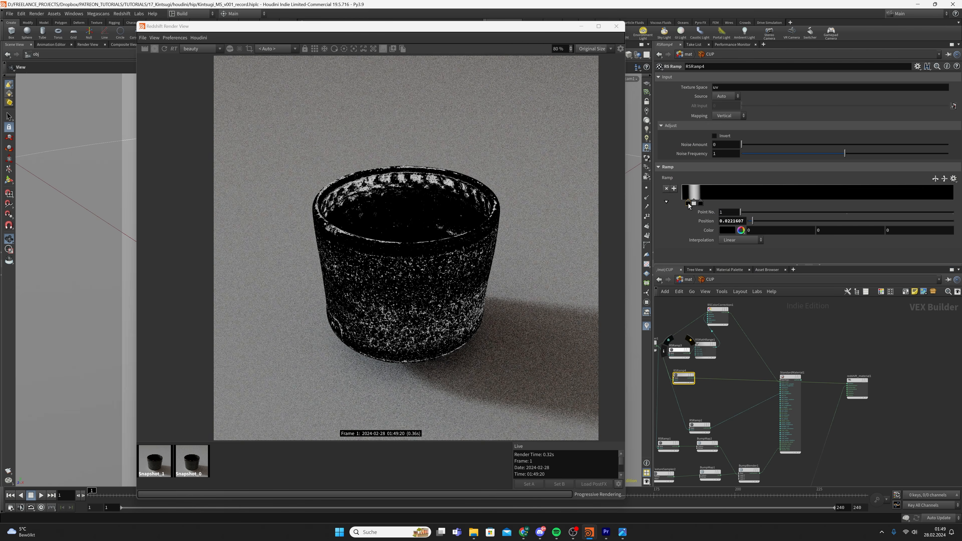
Move RSRamp4's third key left to about 0.06, leaving the ramp mostly black
double_click(688, 203)
left_click(789, 126)
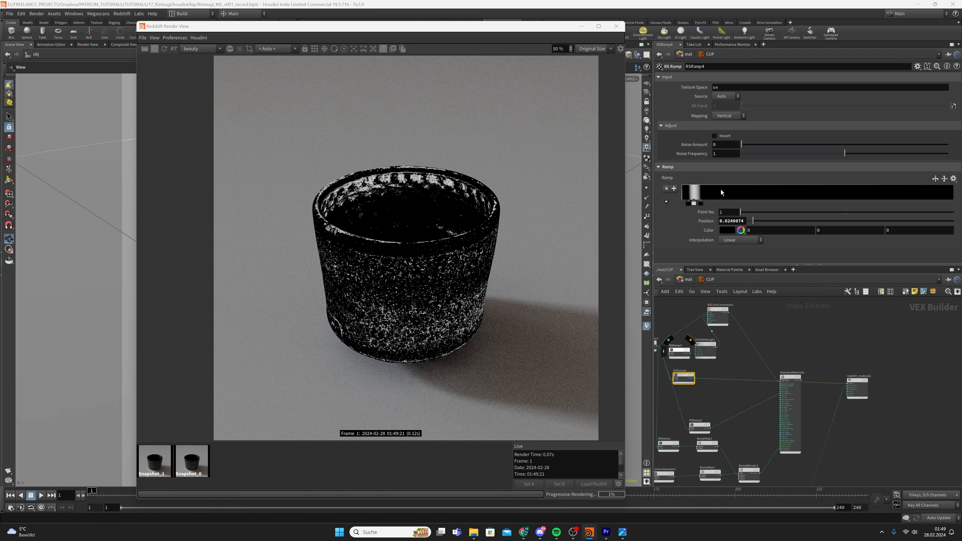
left_click(700, 204)
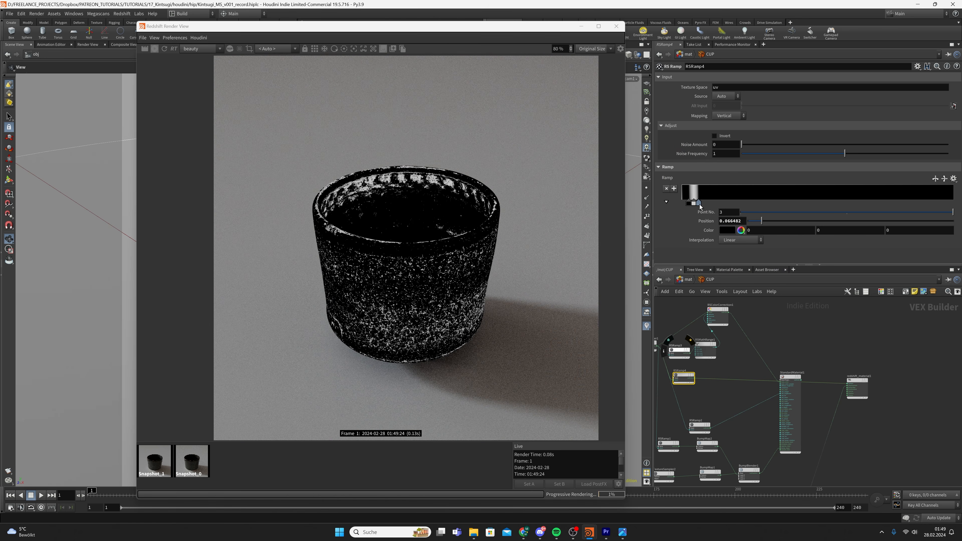
left_click_drag(700, 205, 690, 204)
left_click(707, 351)
scroll(724, 364, "up", 2)
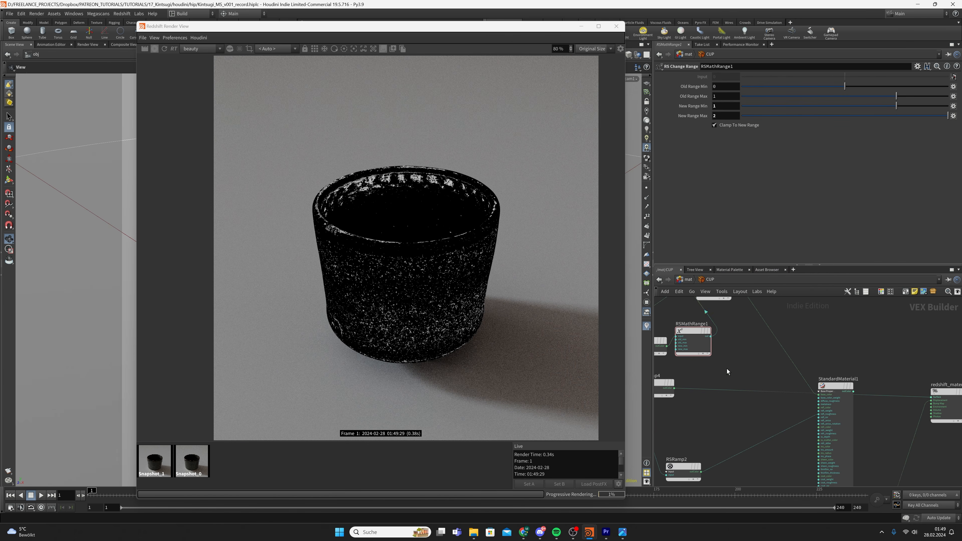
Insert a new RS Change Range node, RSMathRange2, on RSRamp4's wire and save
middle_click_drag(726, 368, 771, 360)
key("Tab")
type("rs cha")
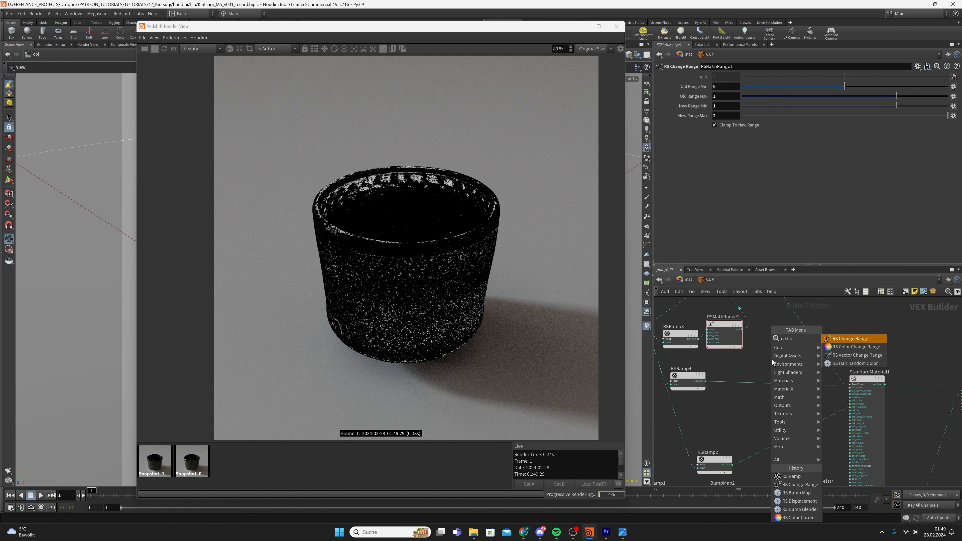
key("Return")
left_click(755, 374)
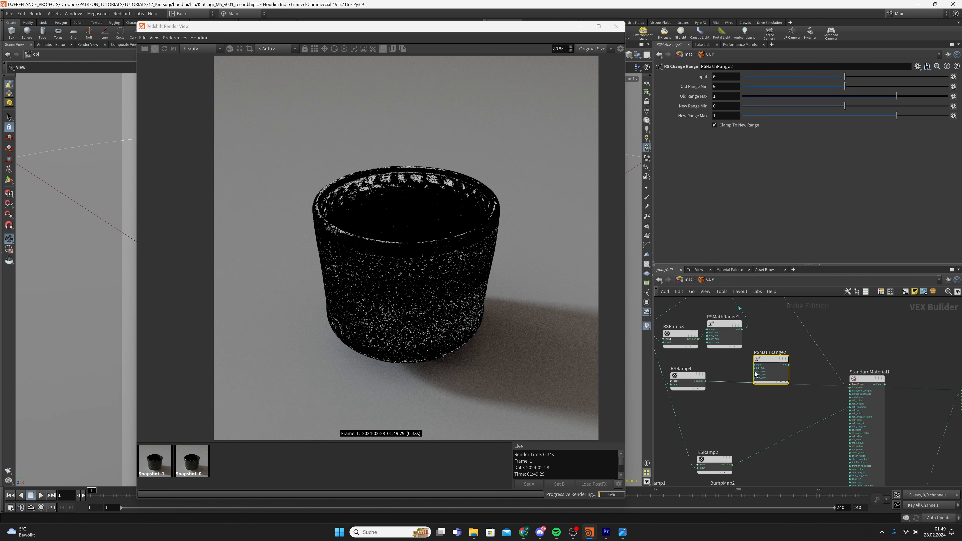
mouse_move(755, 374)
left_mouse_down()
mouse_move(736, 393)
mouse_move(738, 374)
left_mouse_up()
key("ctrl+s")
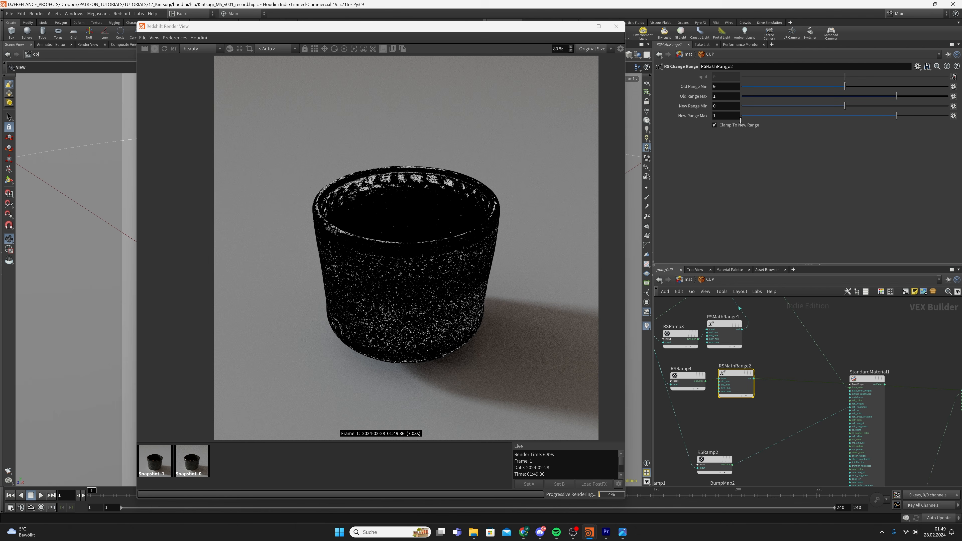
Set RSMathRange2's New Range Min to 0.65 and Max to 1.5
type(".65")
key("Tab")
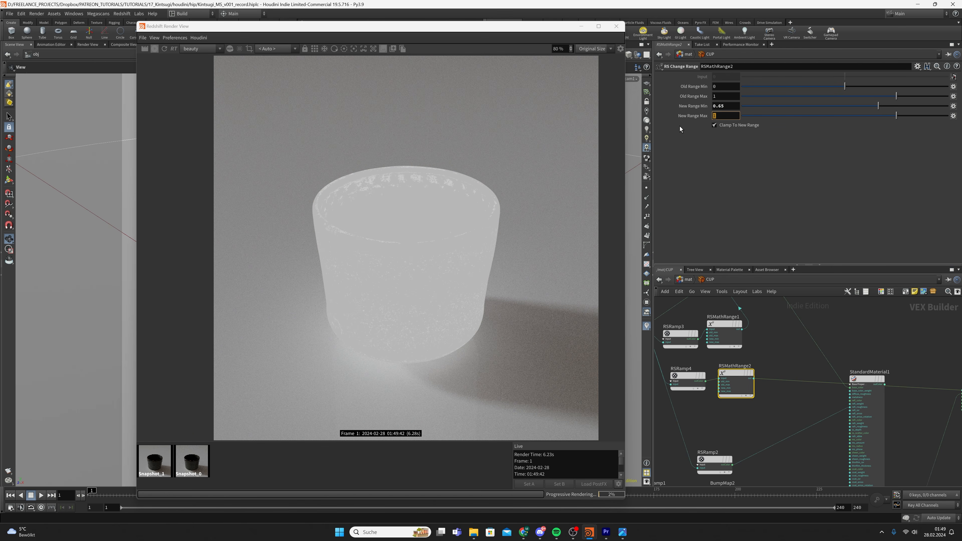
type("1.5")
key("Return")
scroll(795, 367, "down", 3)
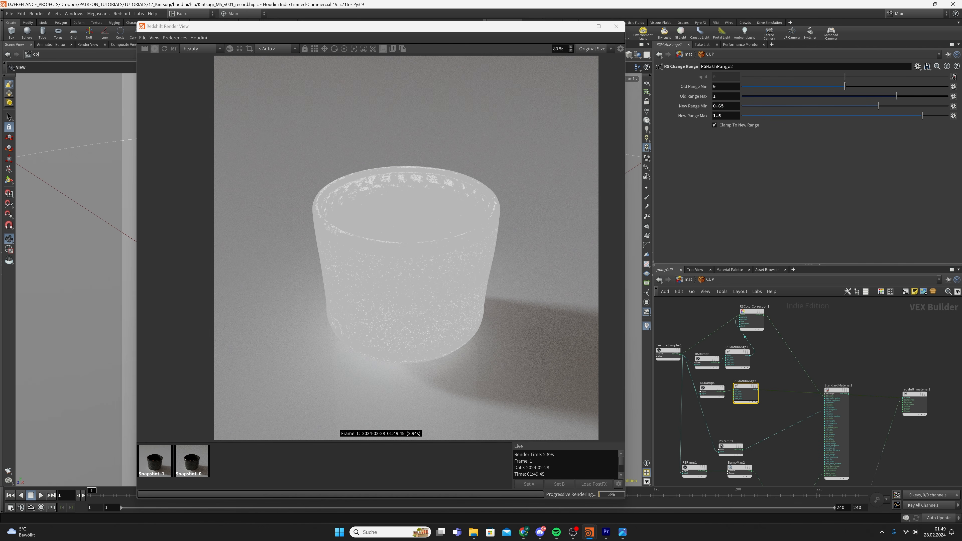
scroll(741, 402, "up", 3)
Wire RSMathRange2's output into RSColorCorrection1's level input
left_click(765, 384)
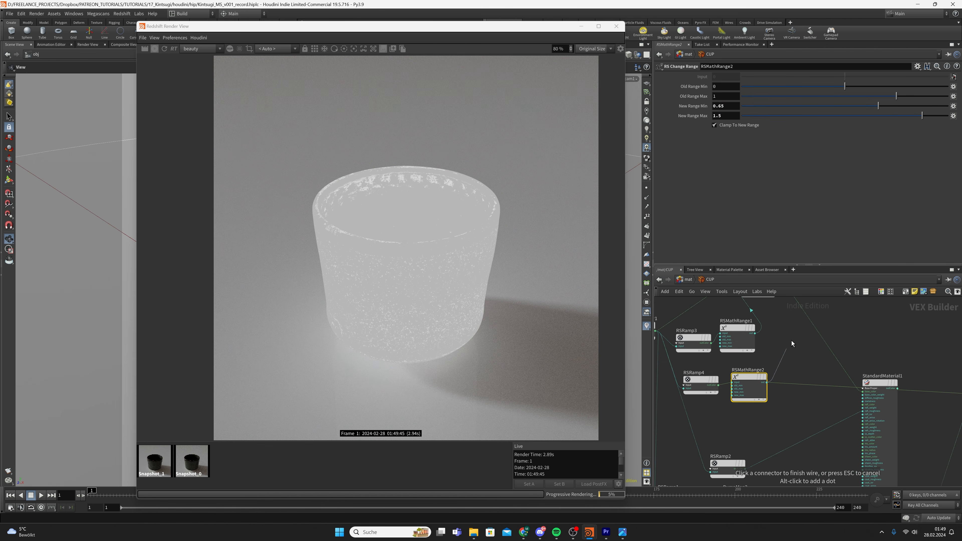
middle_click_drag(792, 341, 785, 386)
scroll(739, 353, "up", 1)
left_click(732, 335)
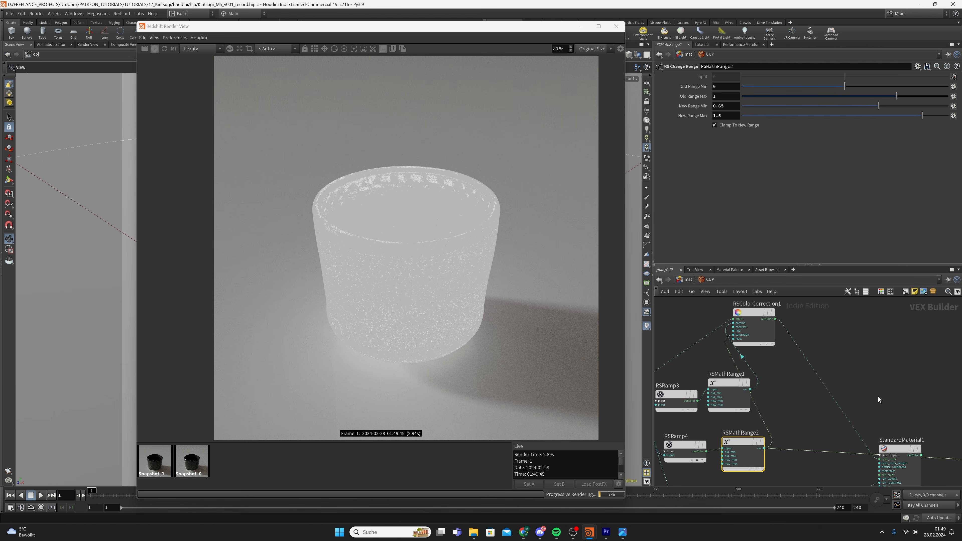
middle_click_drag(904, 419, 769, 338)
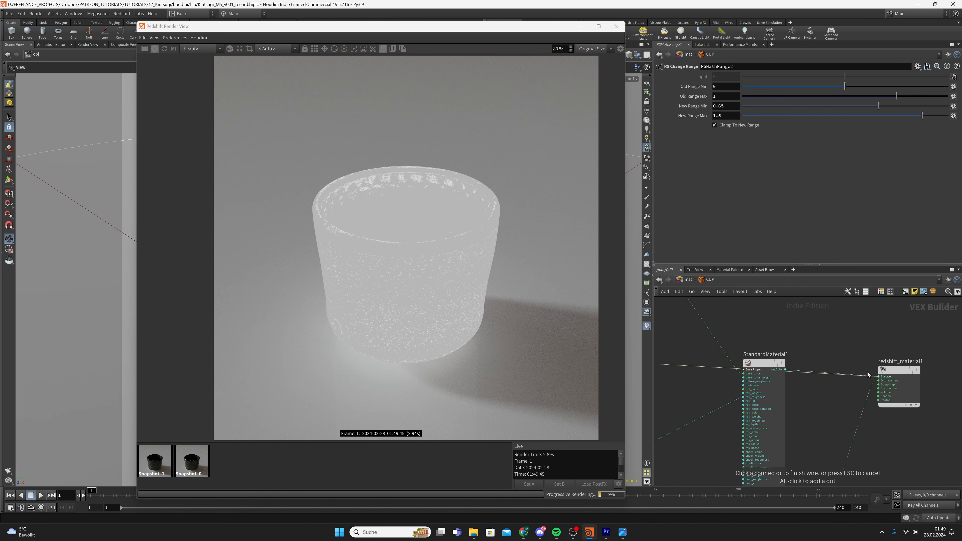
middle_click_drag(702, 375, 709, 376)
Zoom and pan the Render View to inspect the cup's speckled glaze
left_click(366, 433)
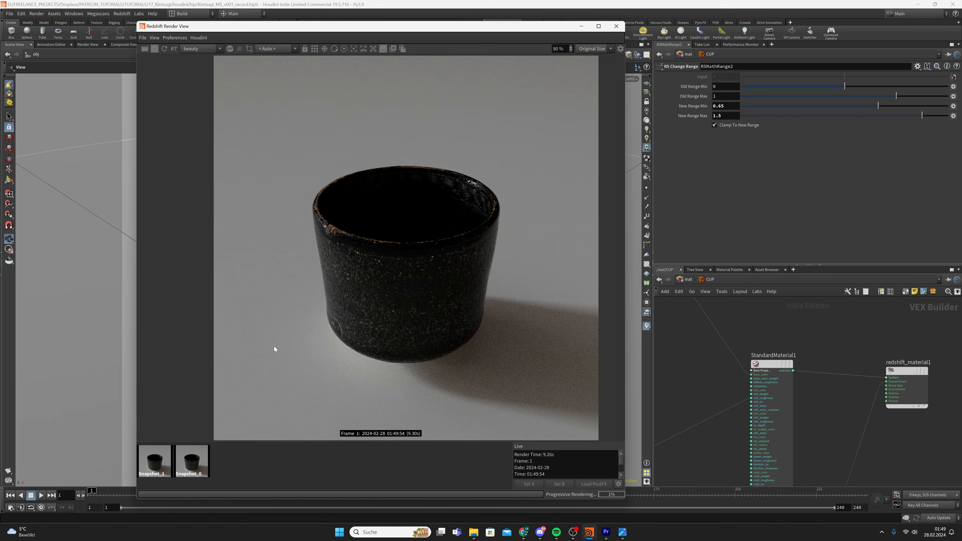
scroll(333, 226, "up", 5)
scroll(333, 226, "up", 10)
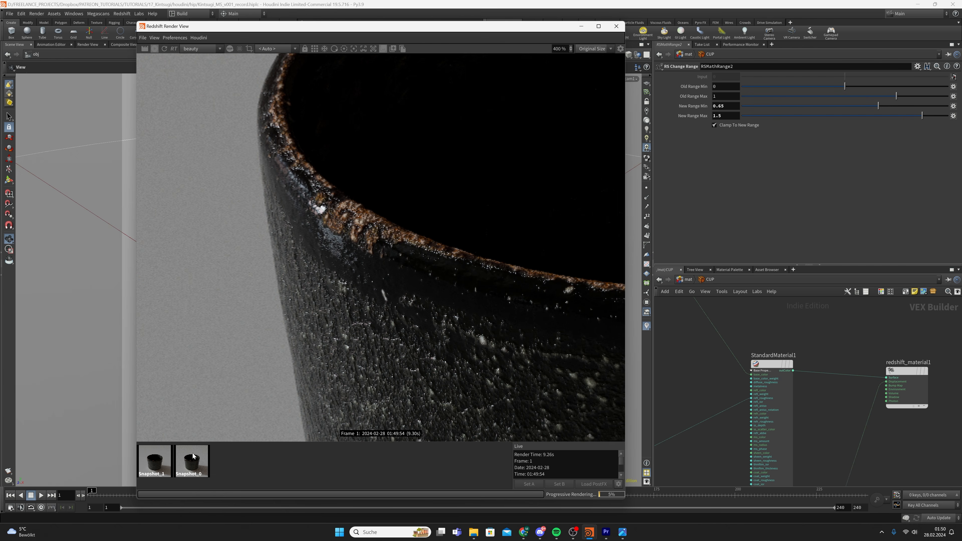
scroll(335, 349, "down", 12)
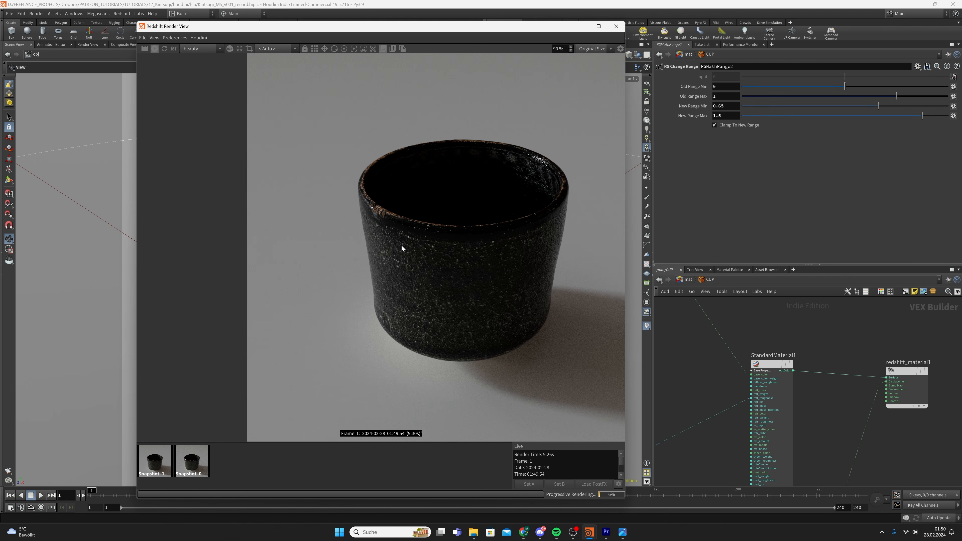
scroll(431, 311, "down", 2)
left_click_drag(431, 312, 398, 300)
scroll(380, 308, "up", 2)
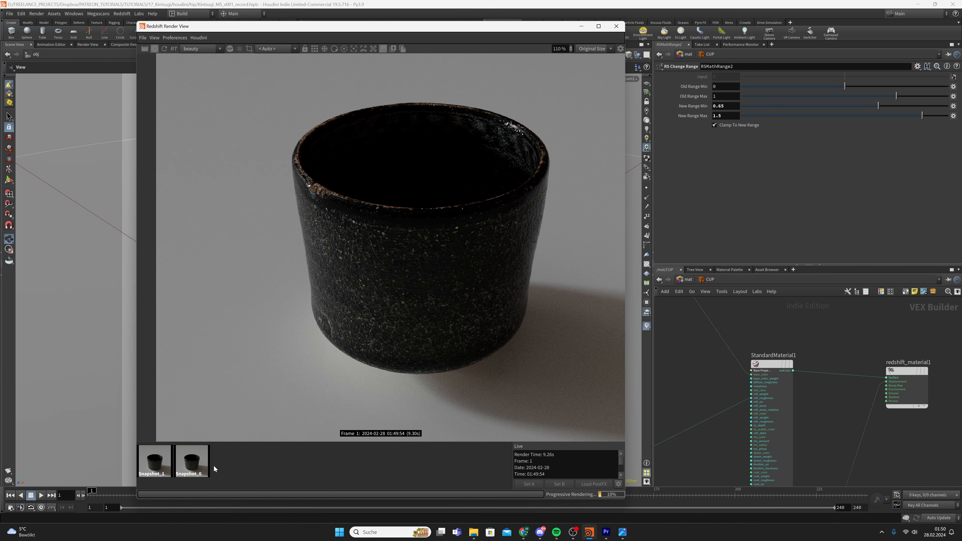
Compare the live render against the brighter Snapshot_0 several times
left_click(201, 465)
left_click(297, 463)
scroll(402, 330, "down", 3)
left_click_drag(418, 309, 402, 310)
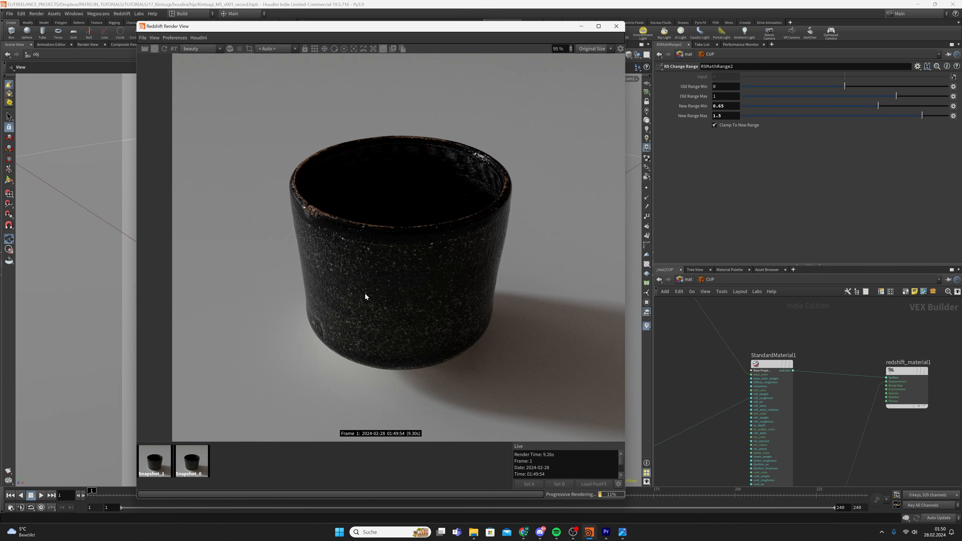
left_click(204, 457)
left_click(301, 461)
left_click(199, 463)
left_click(270, 465)
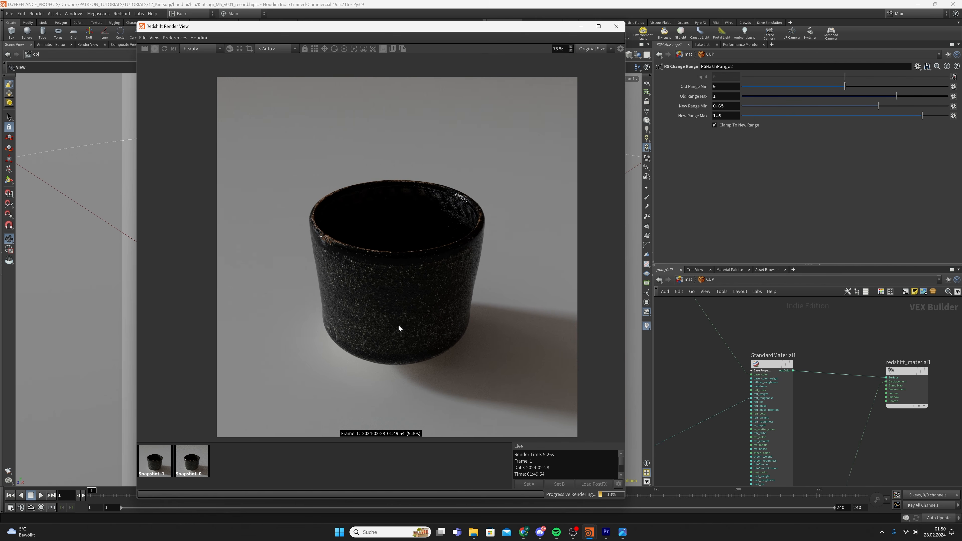
scroll(398, 324, "down", 3)
Save Kintsugi_MS_v001_record.hiplc and move TextureSampler1 left of the ramp nodes
key("ctrl+s")
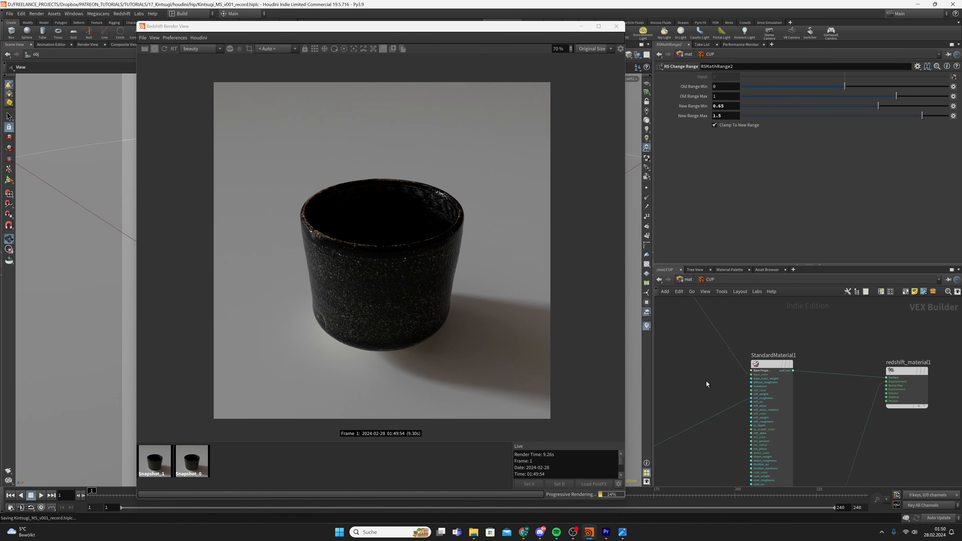
scroll(382, 338, "down", 1)
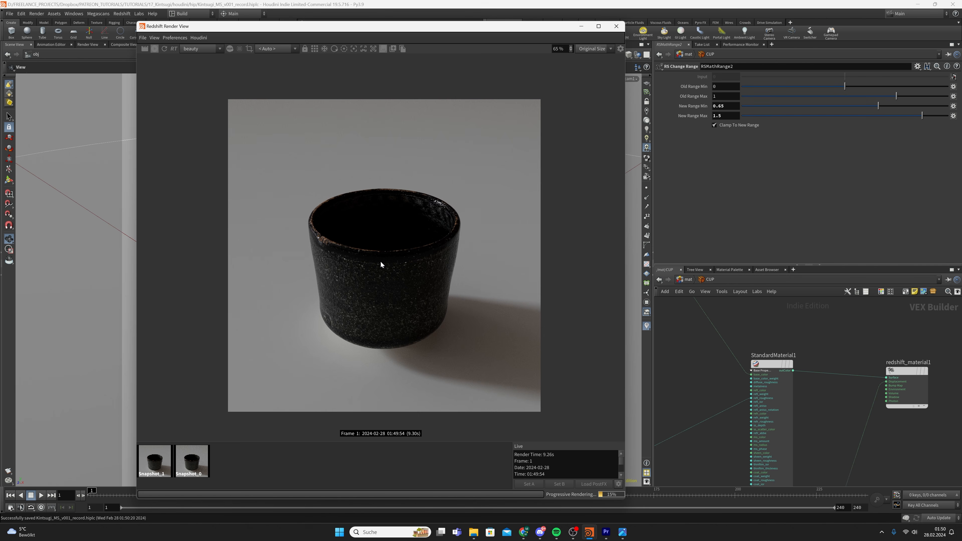
scroll(709, 361, "down", 6)
middle_click_drag(685, 361, 787, 379)
scroll(690, 349, "up", 3)
left_click_drag(717, 335, 718, 374)
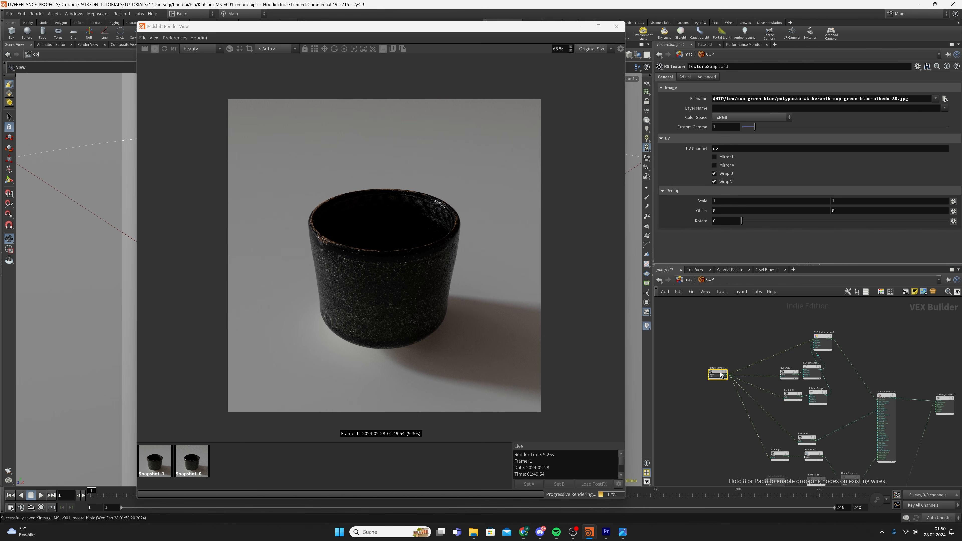
left_click_drag(779, 358, 798, 391)
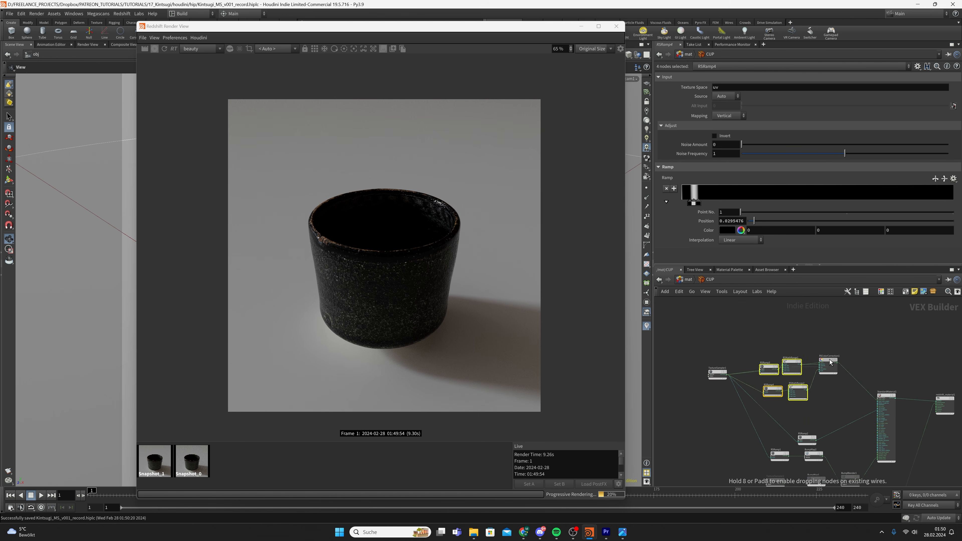
left_click(763, 330)
scroll(402, 268, "up", 3)
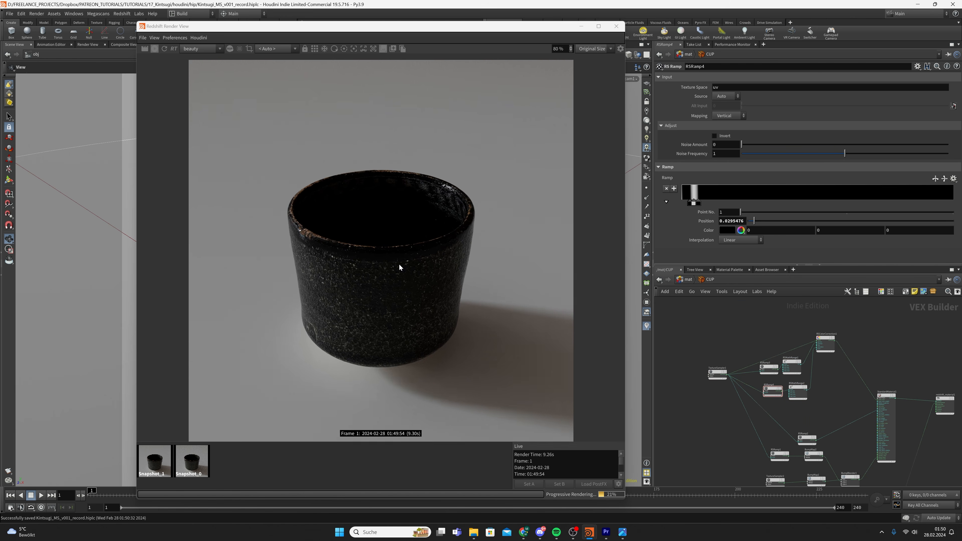
scroll(397, 269, "down", 2)
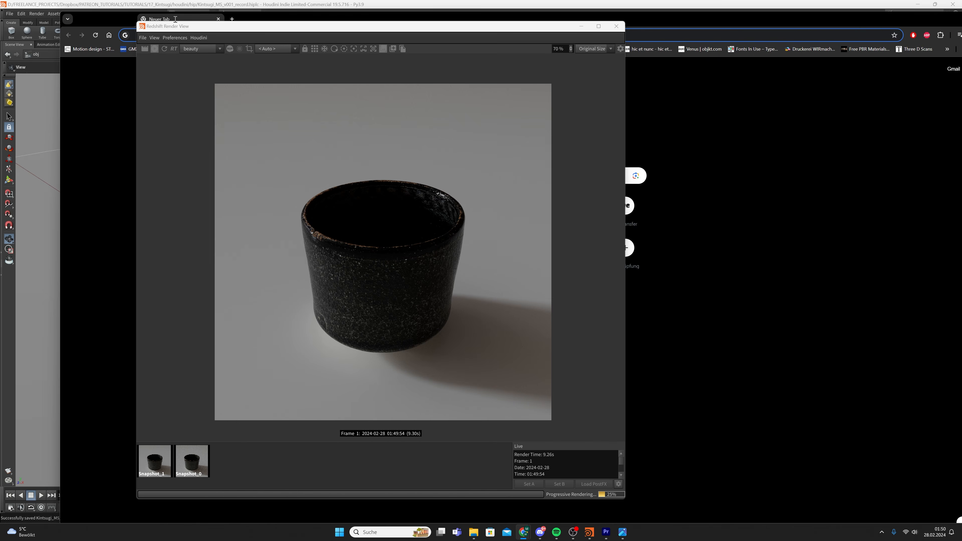
Switch to a maximised Chrome window and search Google for 'kintsugi'
left_click(581, 26)
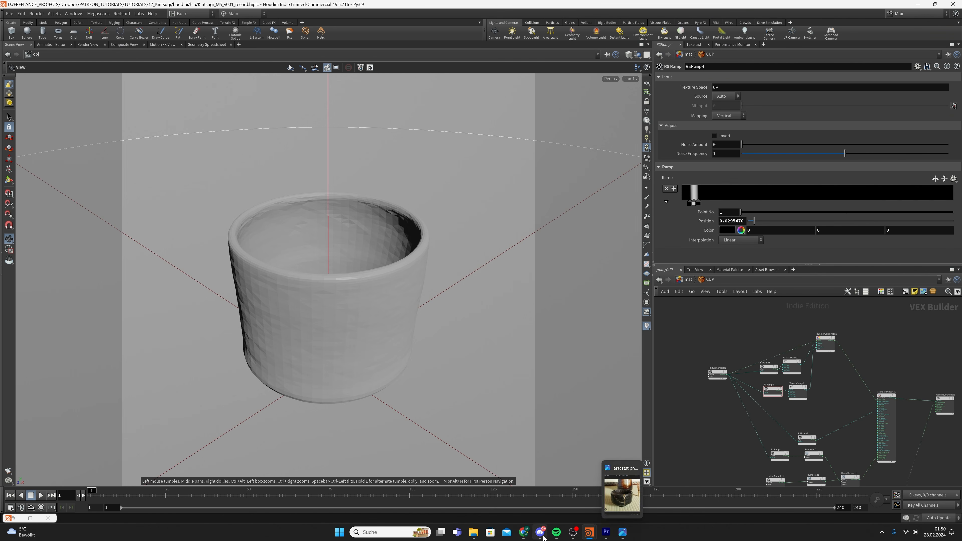
mouse_move(524, 532)
left_click(549, 492)
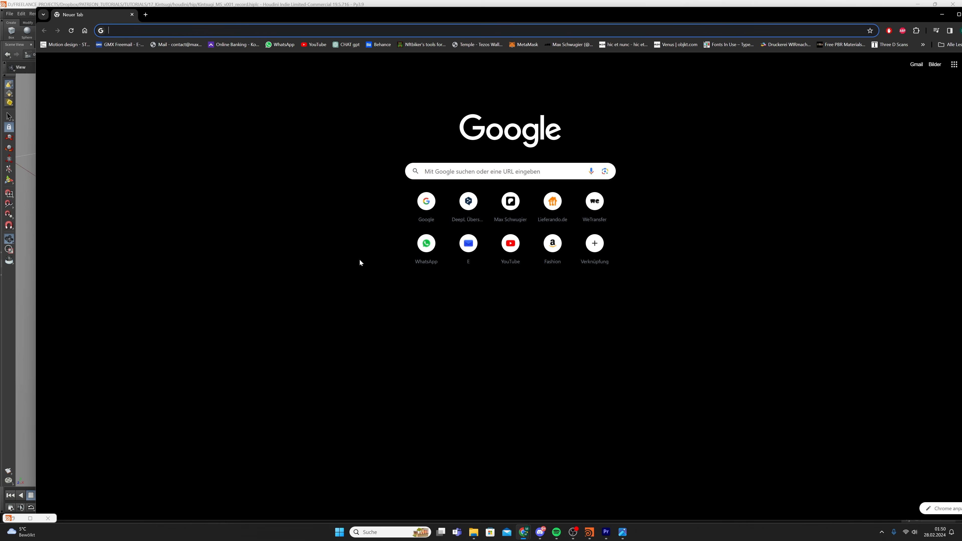
double_click(329, 18)
type("kintsugi")
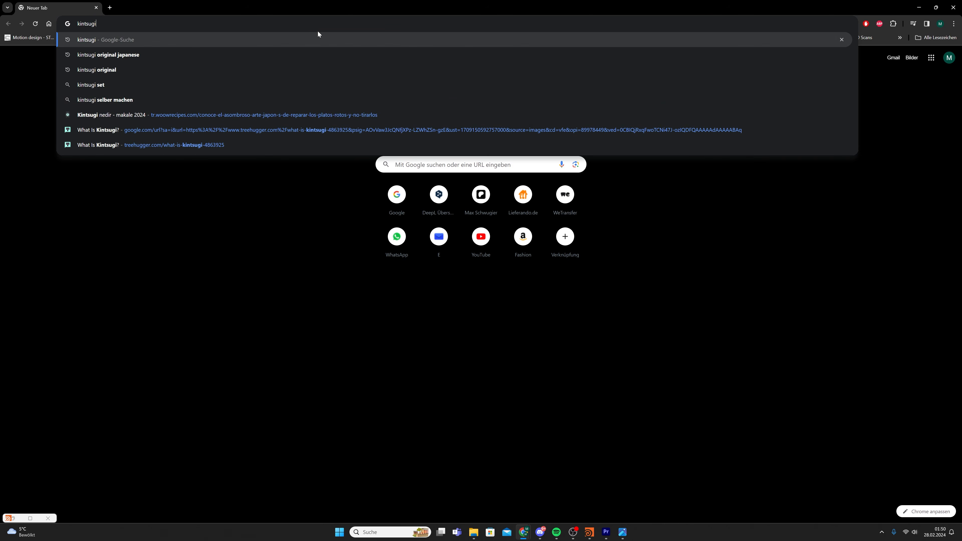
key("Return")
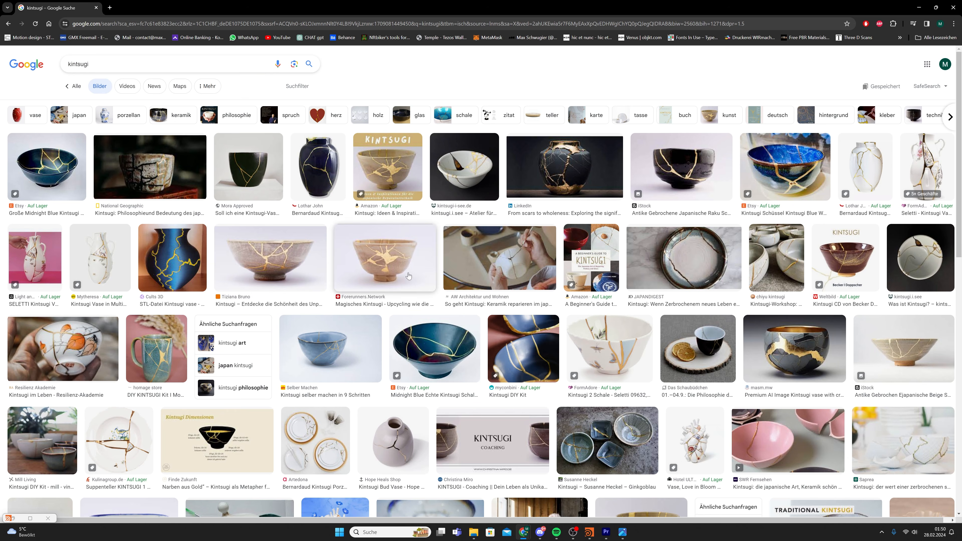
Preview the LinkedIn vase, the pale bowl, the black raku bowl, and the Seletti and Bernardaud kintsugi vases
left_click(574, 162)
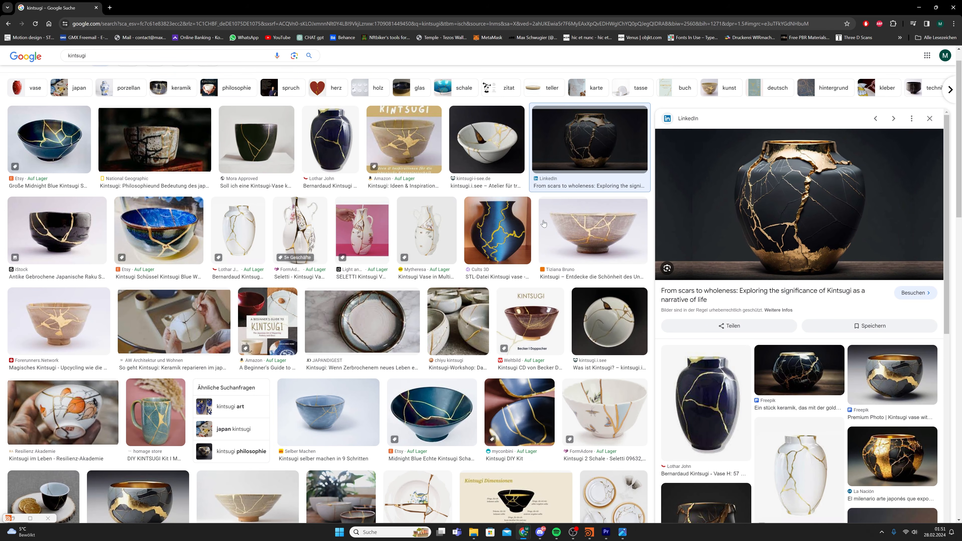
left_click(598, 232)
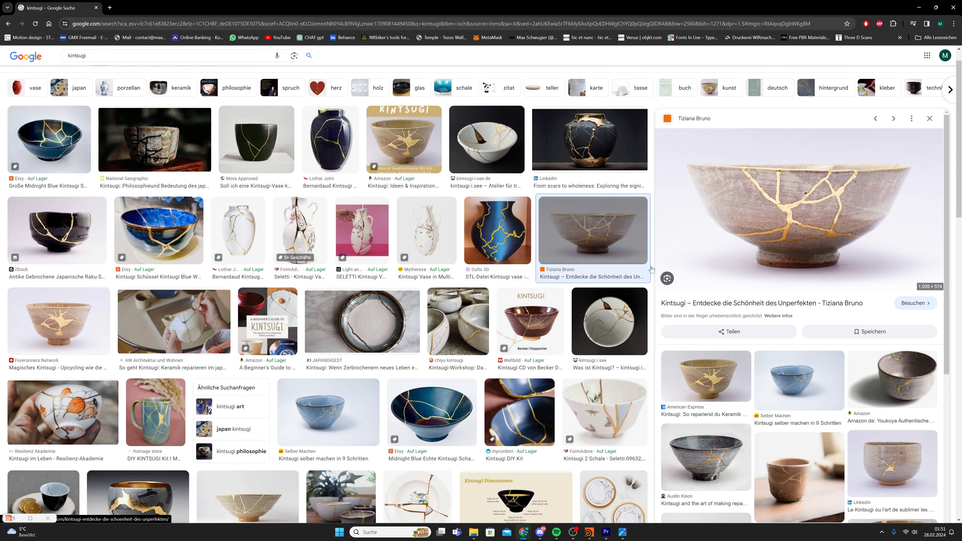
scroll(112, 238, "up", 1)
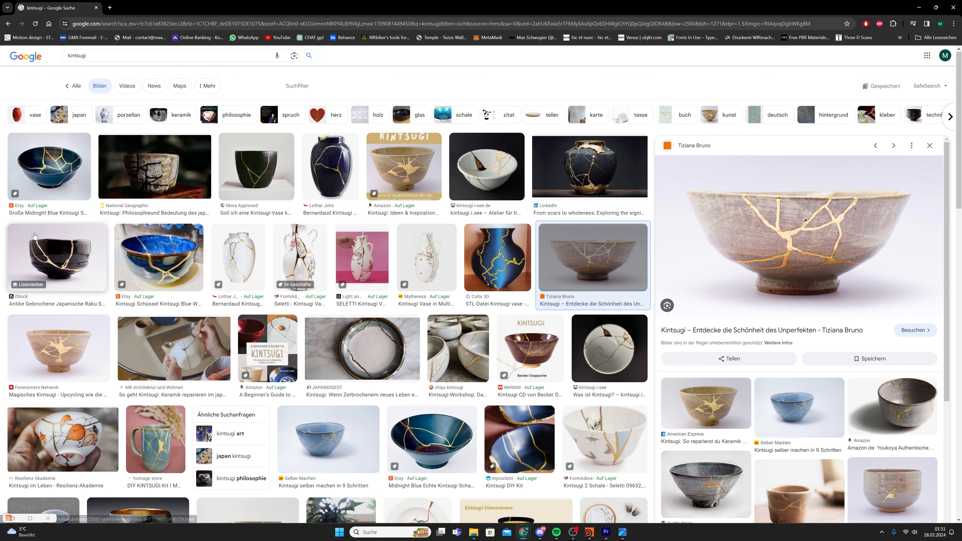
left_click(108, 240)
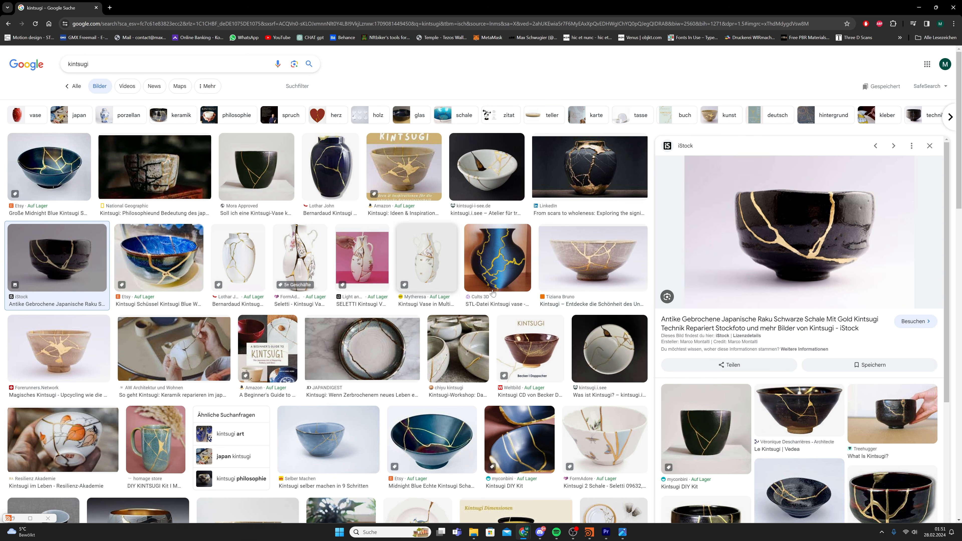
left_click(315, 255)
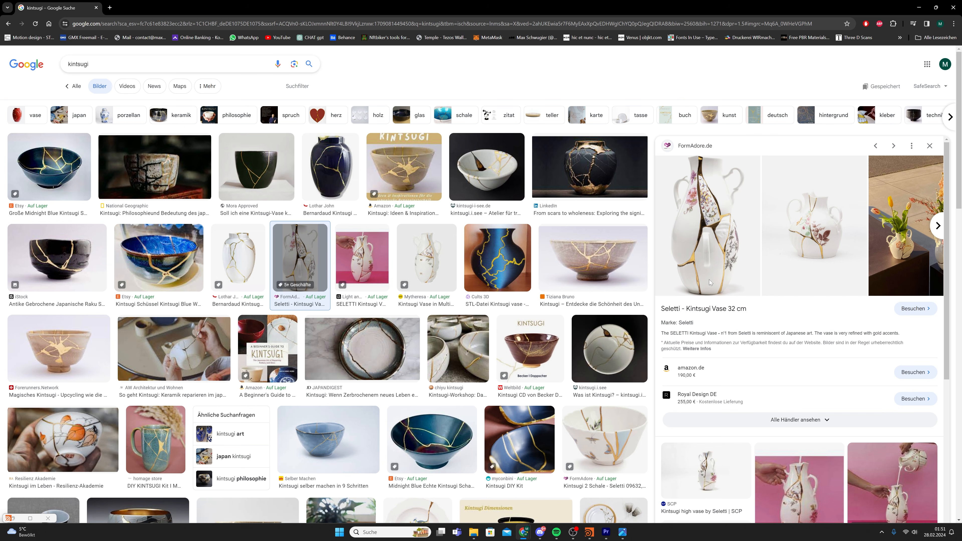
left_click(252, 268)
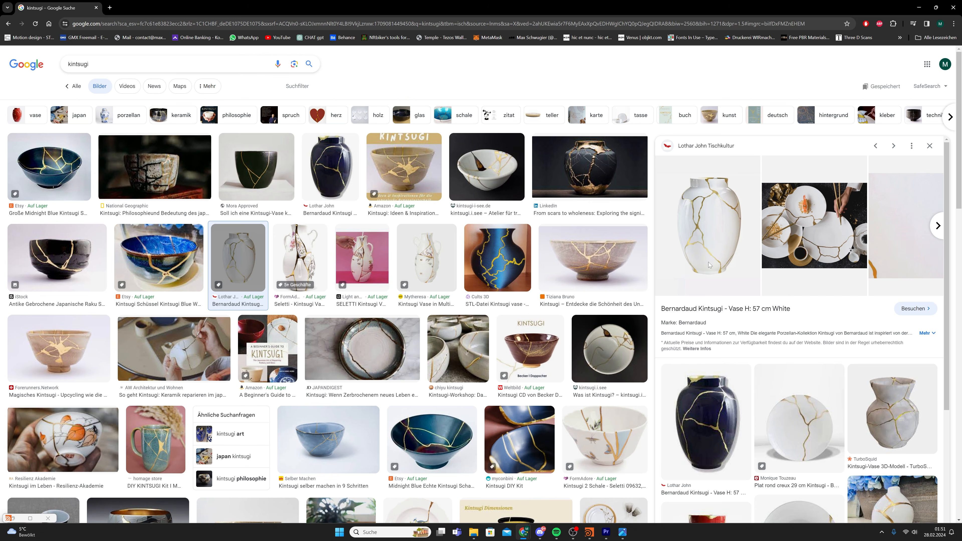
Preview the dark gold-cracked vase and the grey gold-patched bowl, then drag Chrome aside to reveal Houdini
left_click(582, 166)
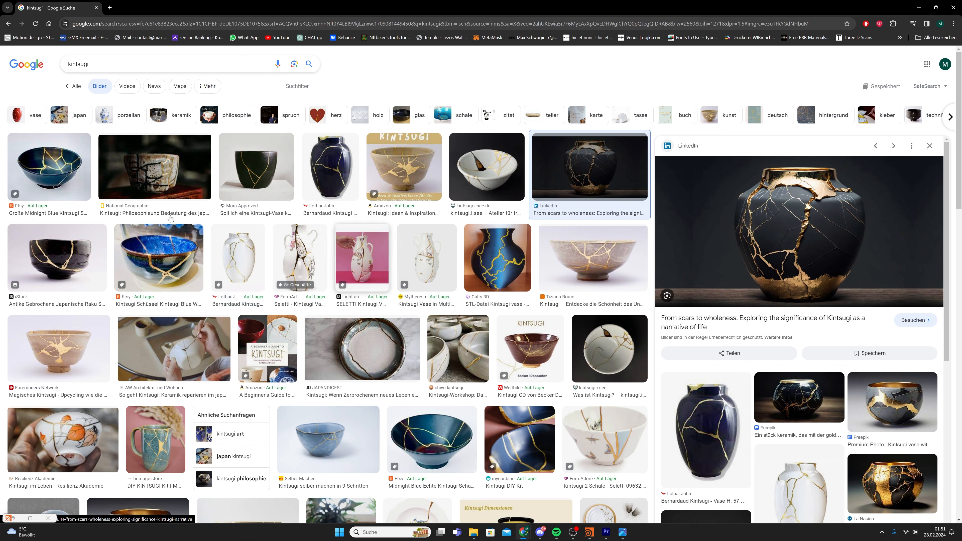
scroll(326, 248, "down", 3)
scroll(325, 249, "down", 3)
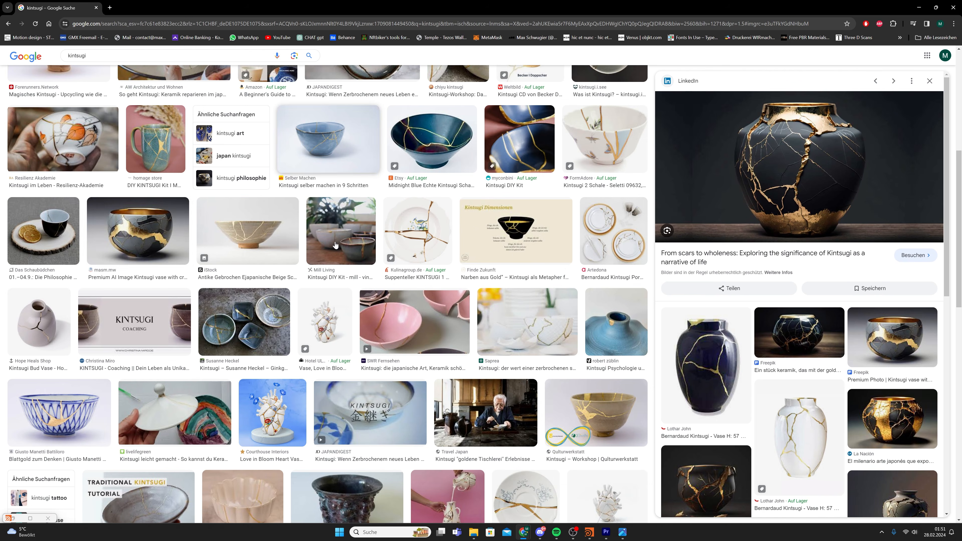
left_click(151, 248)
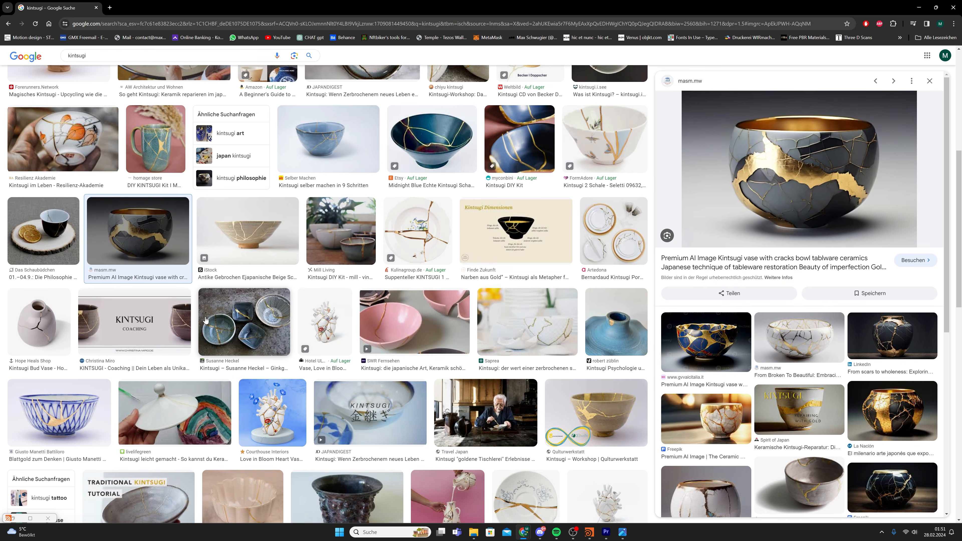
scroll(470, 349, "up", 6)
left_click_drag(187, 5, 961, 52)
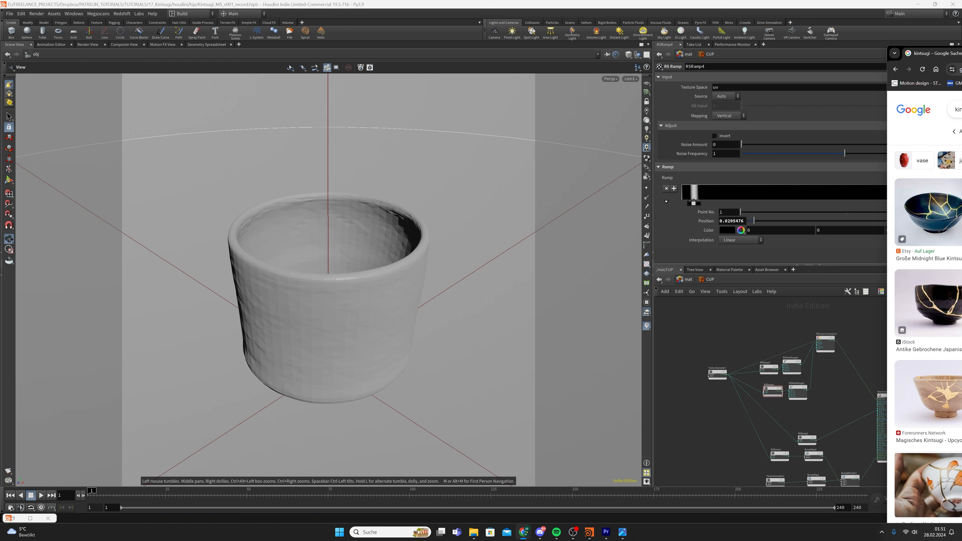
Bring Houdini forward, jump to the obj level, and enter SETUP to select the cup's five-node chain
left_click(791, 421)
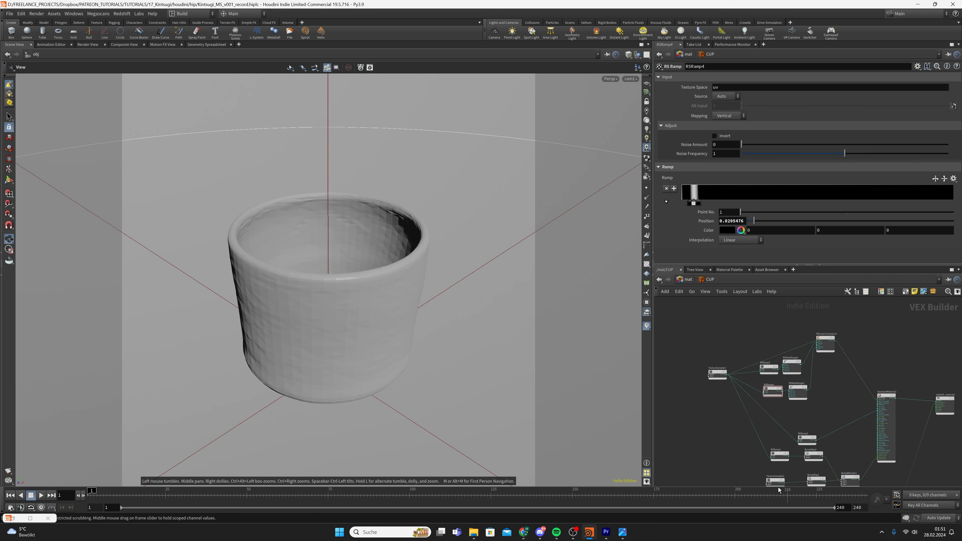
left_click(687, 279)
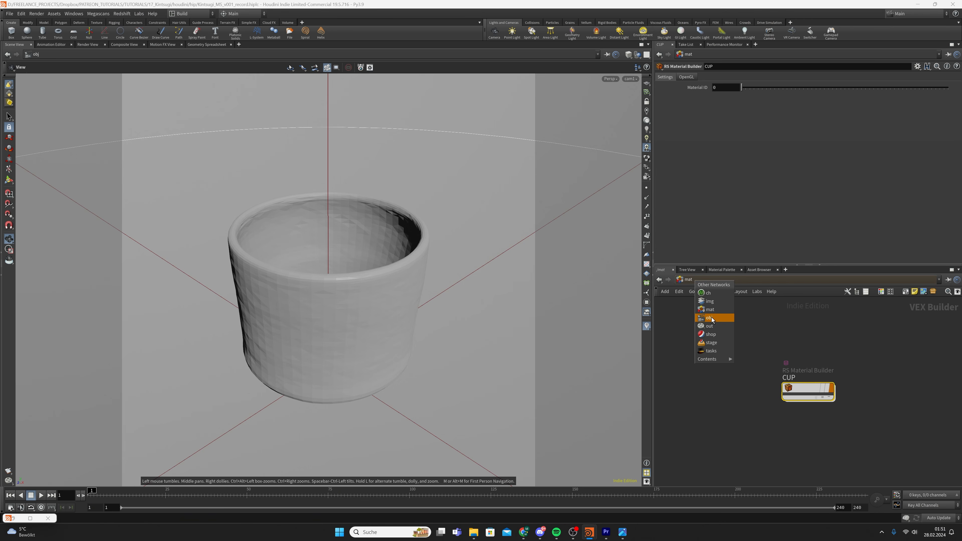
left_click(709, 317)
left_click(753, 390)
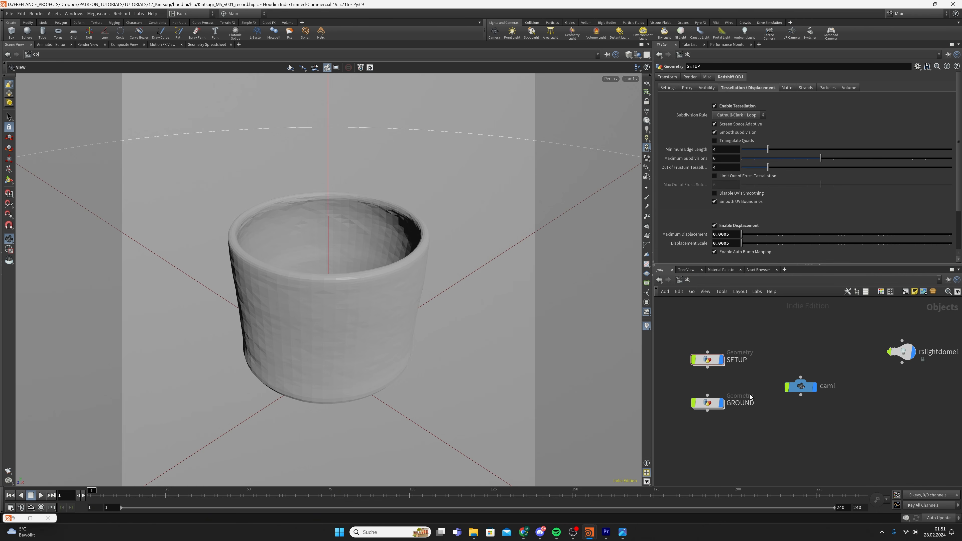
double_click(707, 359)
left_click_drag(768, 447, 812, 338)
Restore the Redshift render view, stop the render, save a snapshot, and close the view
left_click(30, 519)
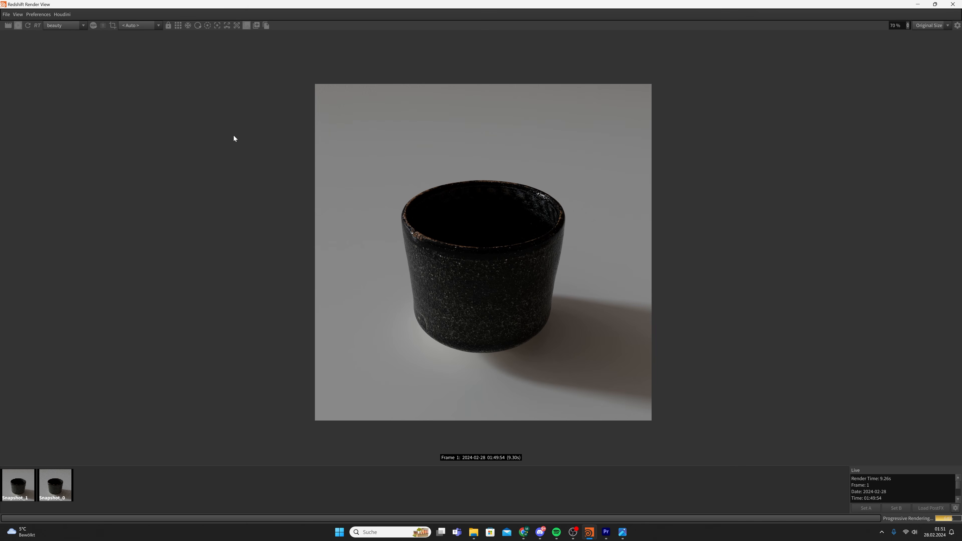
left_click(19, 26)
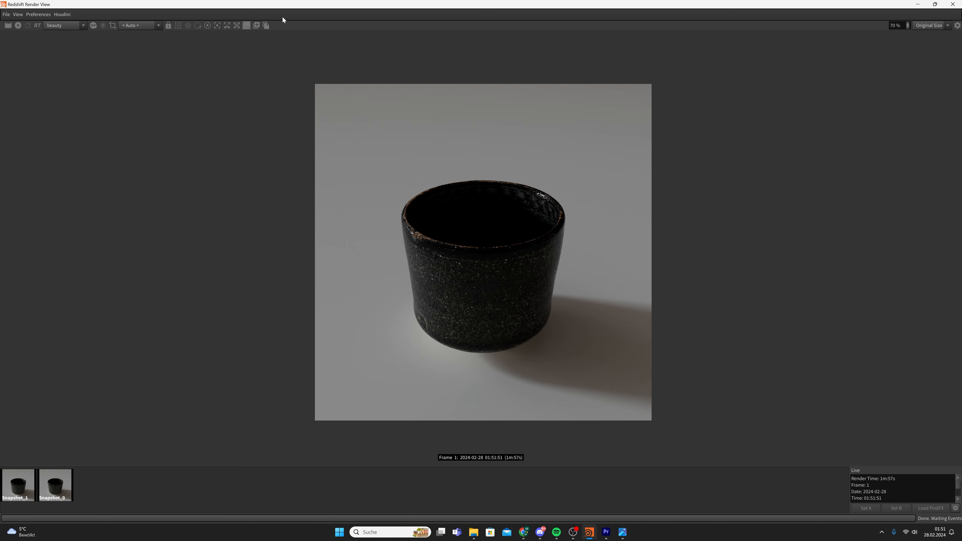
left_click(256, 25)
left_click(952, 4)
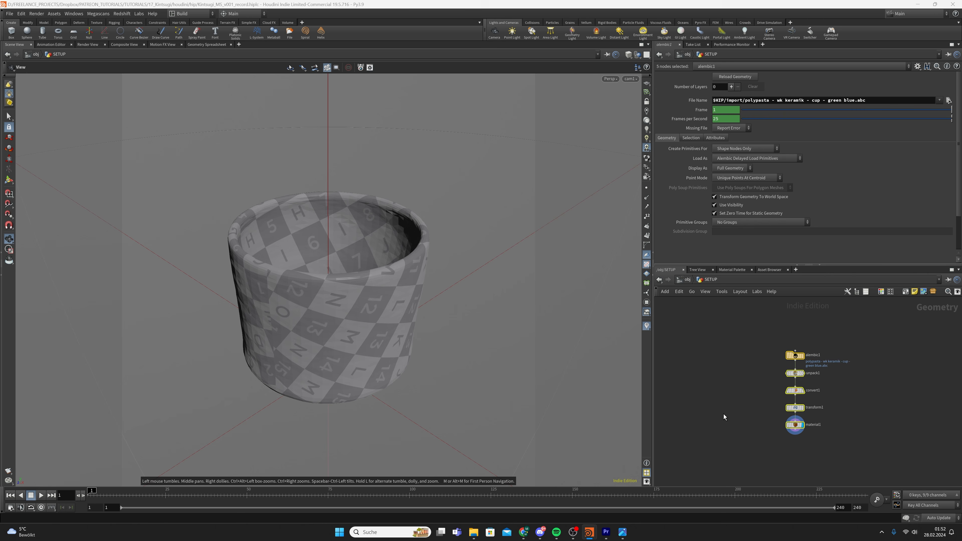
Select material1, save the scene, and inspect the cup up close in the viewport
scroll(814, 435, "up", 2)
left_click(795, 398)
key("ctrl+s")
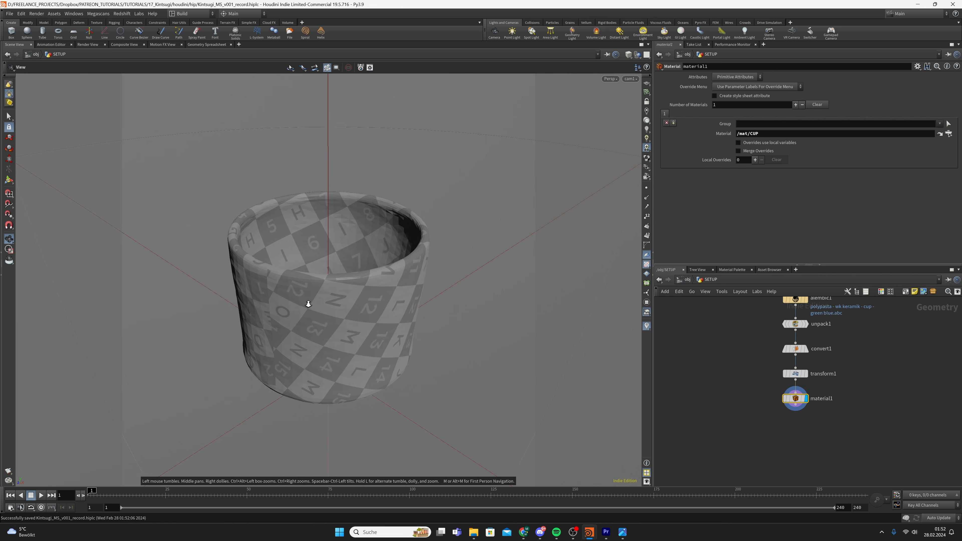
right_click_drag(308, 304, 356, 283)
left_click_drag(309, 290, 305, 309)
Add a Subdivide node fed by material1, display its smoother cup, and save
key("Tab")
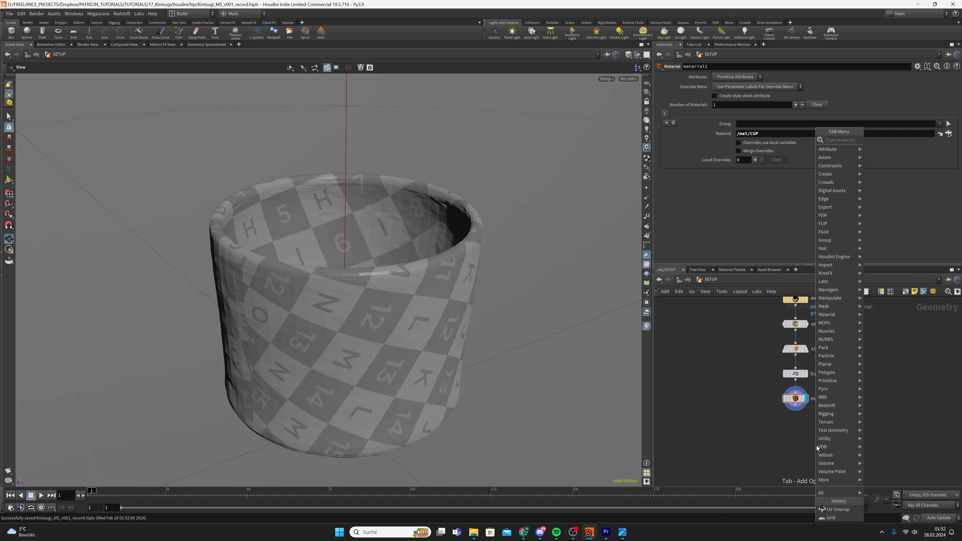
type("sub")
key("Return")
left_click(816, 446)
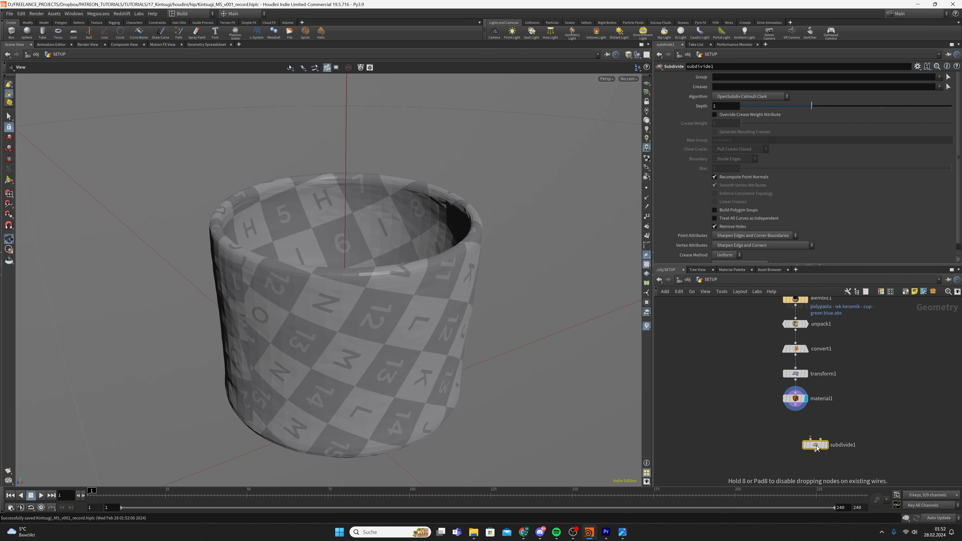
left_click_drag(798, 404, 796, 428)
left_click(826, 445)
key("ctrl+s")
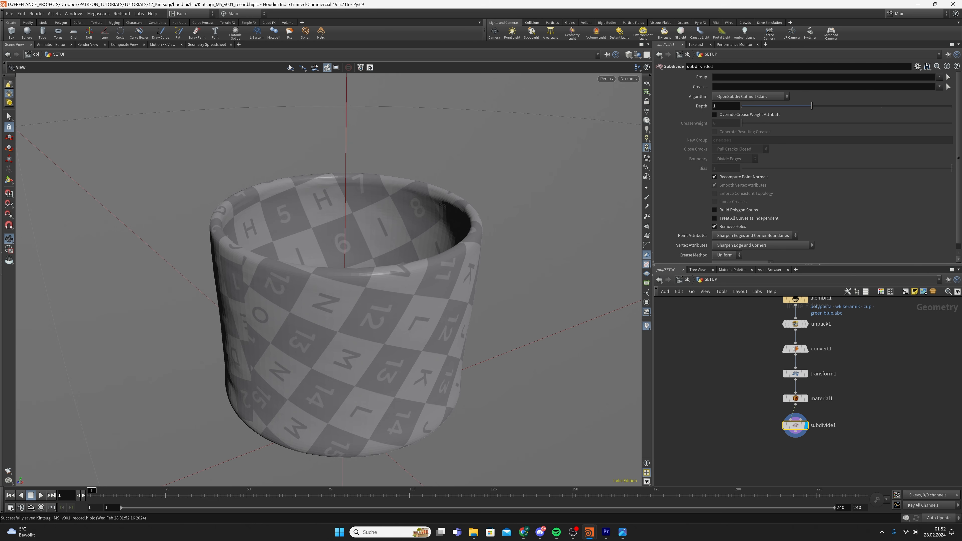
Set subdivide1's Depth to 2, align the six chain nodes, and save
left_click(665, 121)
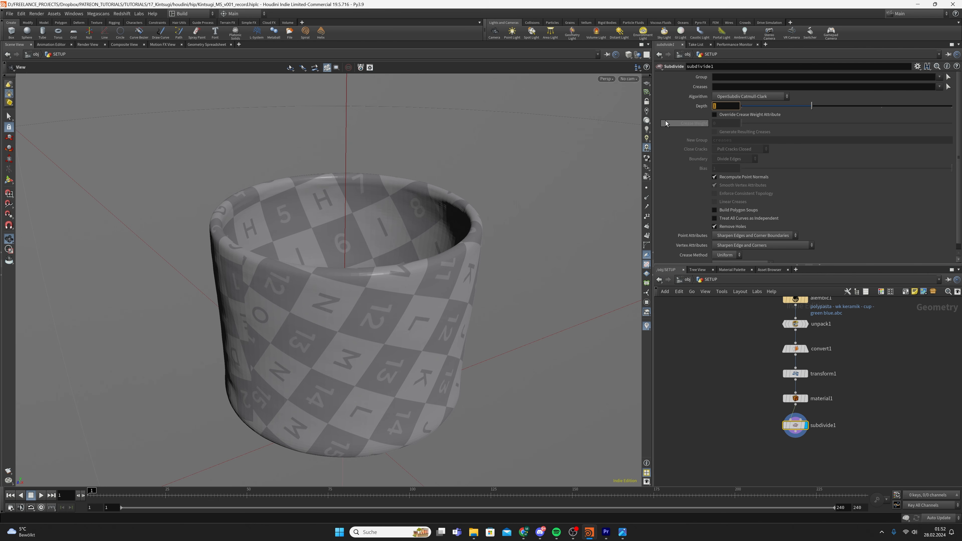
type("2")
key("Return")
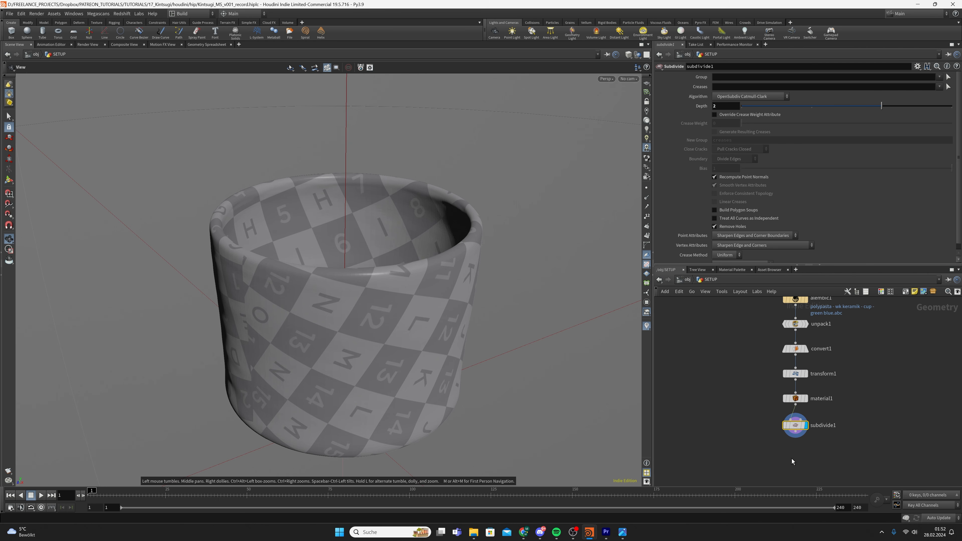
scroll(765, 443, "down", 4)
left_click_drag(762, 366, 779, 430)
key("a")
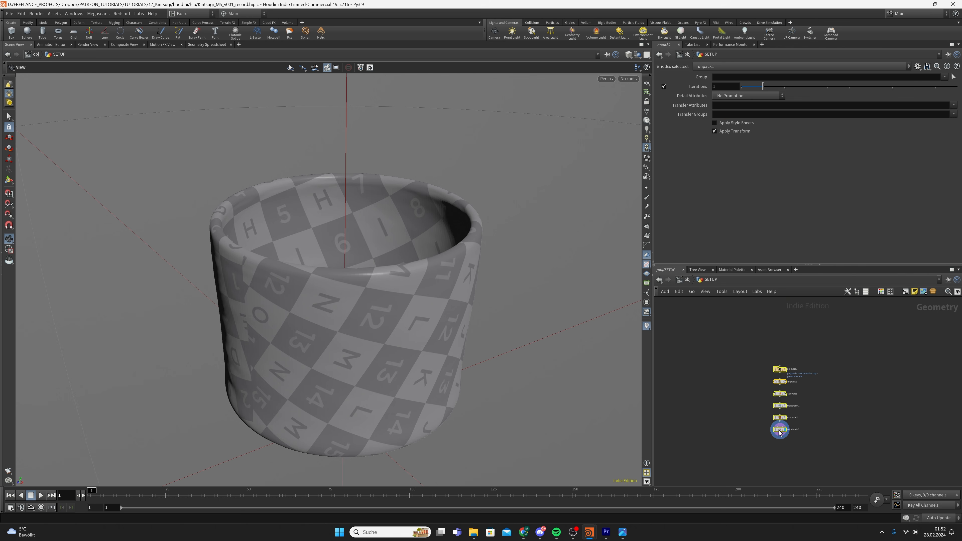
left_click(779, 431)
key("ctrl+s")
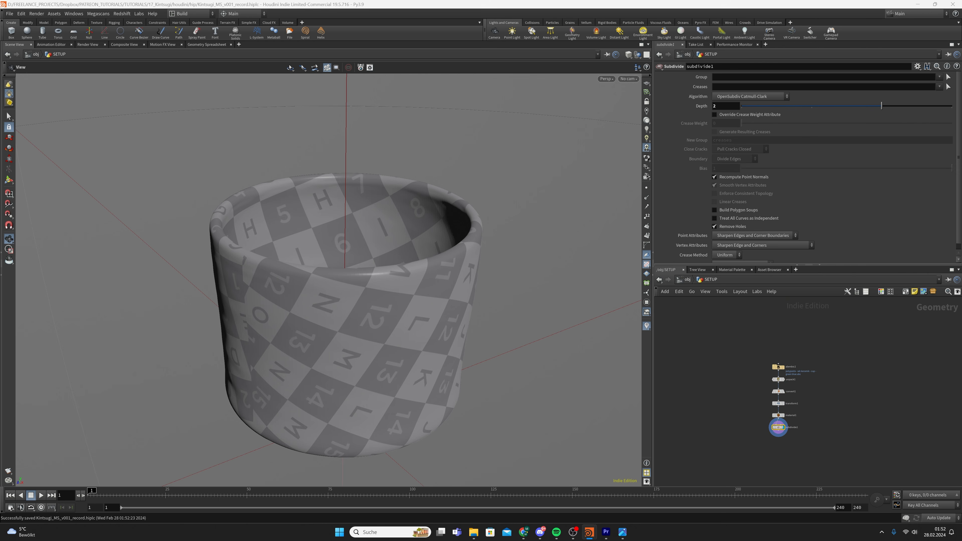
Search the node menu for the RBD Material Fracture node with 'rbdmate'
scroll(759, 433, "up", 3)
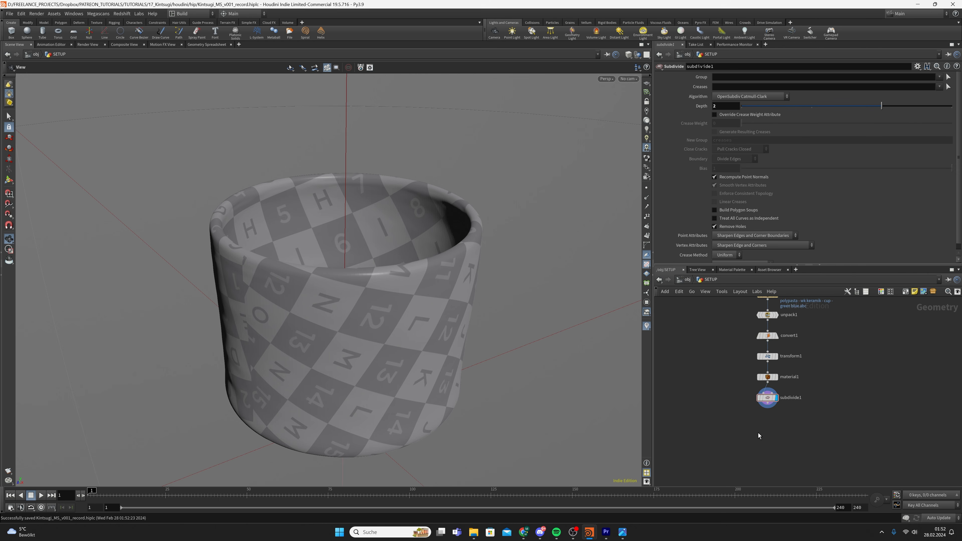
key("Tab")
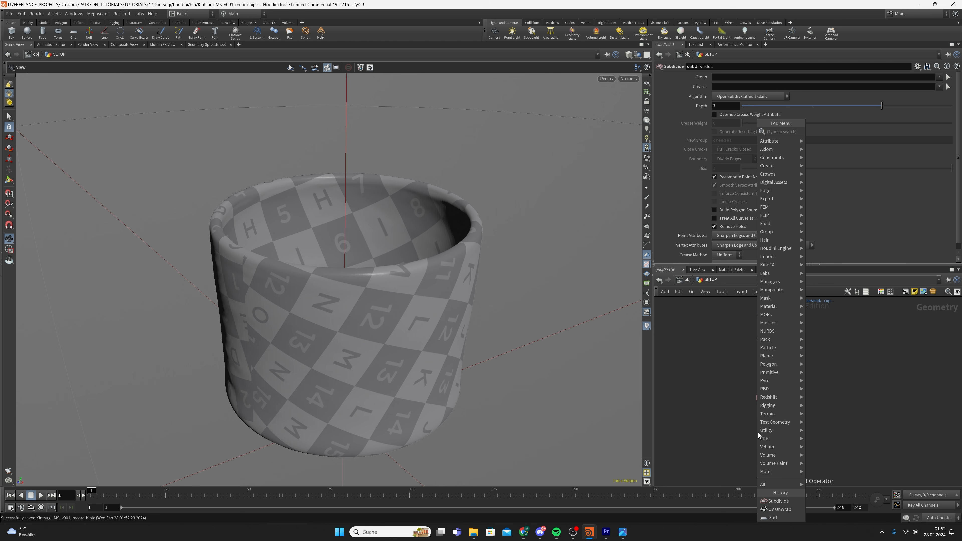
type("rbd")
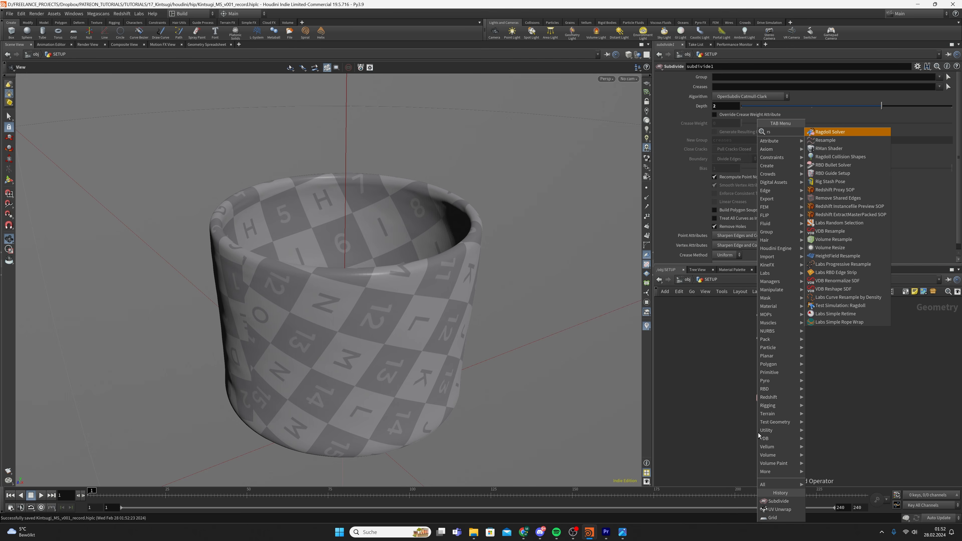
type("mate")
Place an RBD Material Fracture node below subdivide1, display its fractured cup, and save
key("Return")
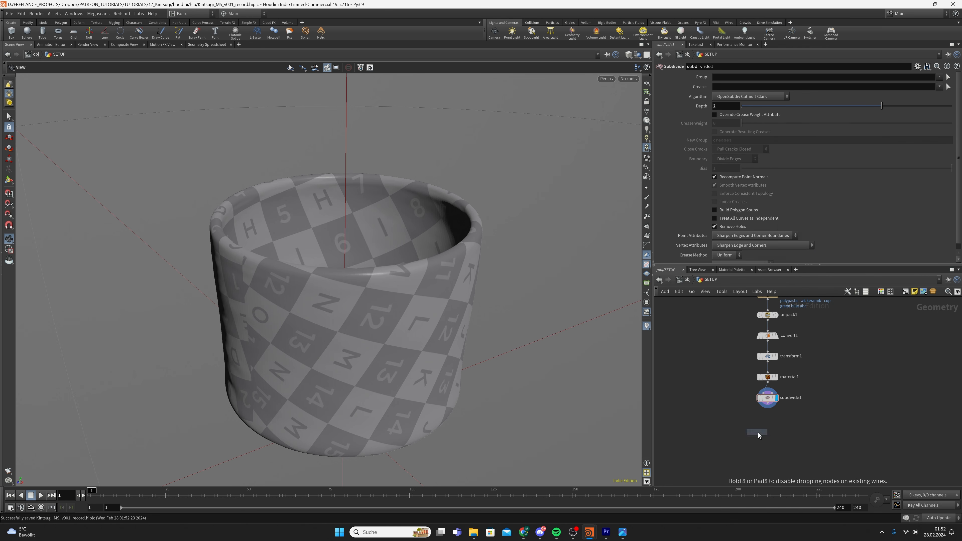
left_click(758, 432)
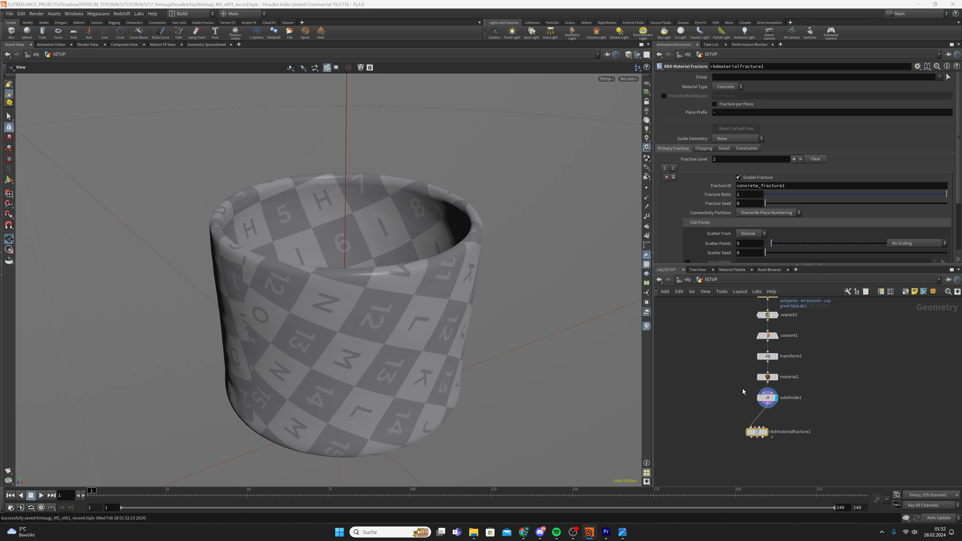
left_click(766, 434)
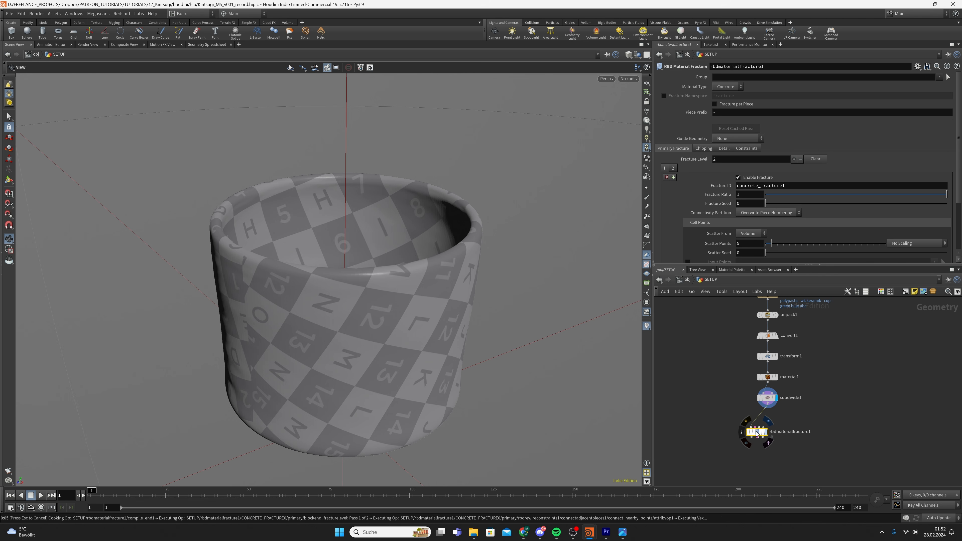
key("ctrl+s")
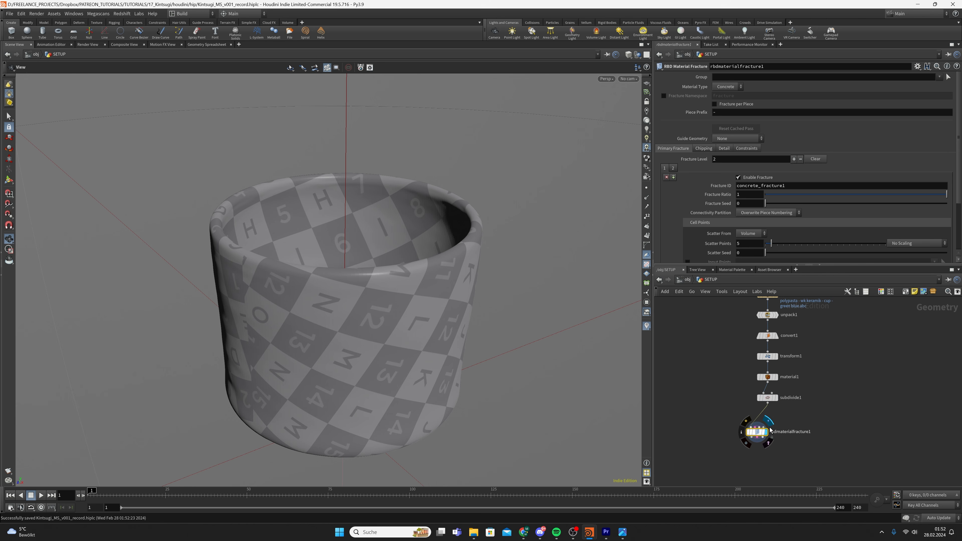
scroll(772, 417, "down", 1)
key("Tab")
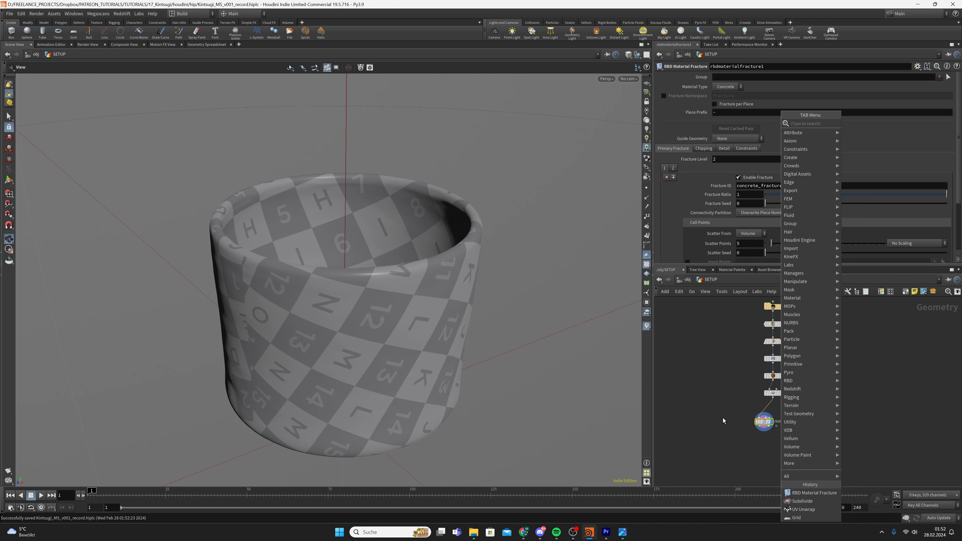
key("Escape")
Switch the viewport to Flat Wire Shaded and orbit and dolly around the cup
left_click(628, 54)
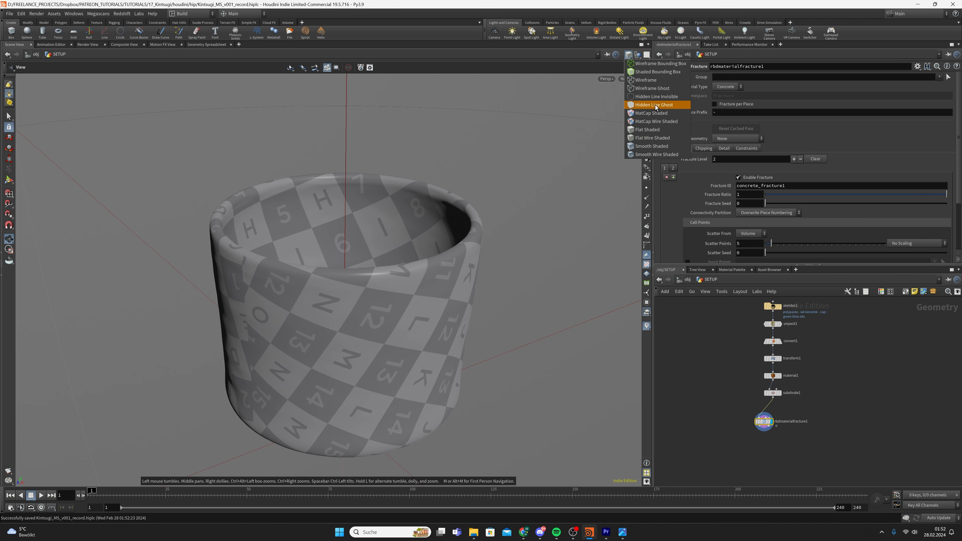
left_click(657, 138)
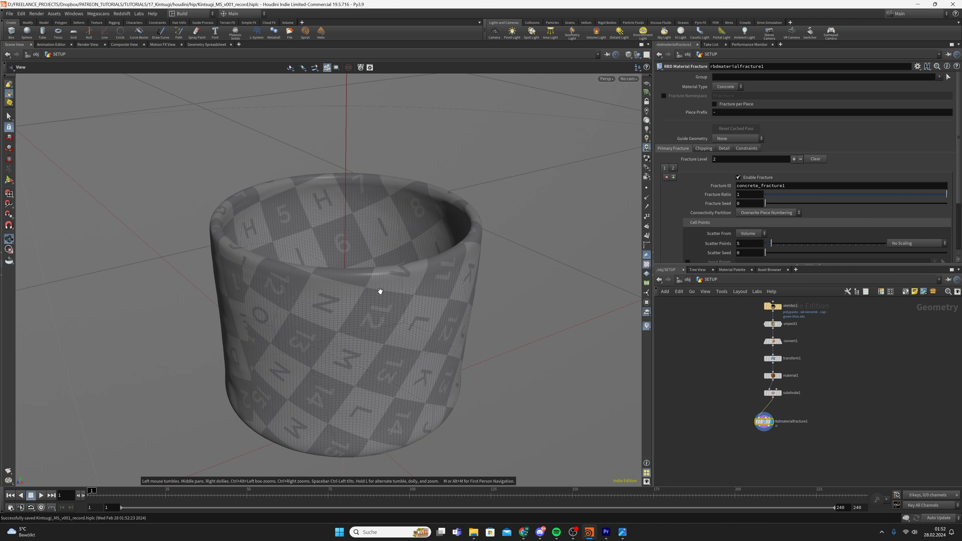
left_click(628, 54)
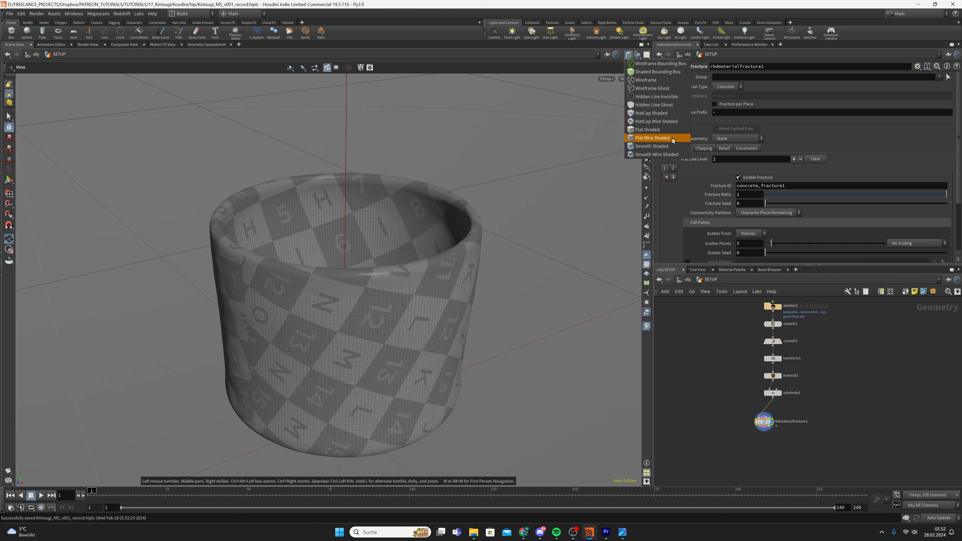
left_click(729, 367)
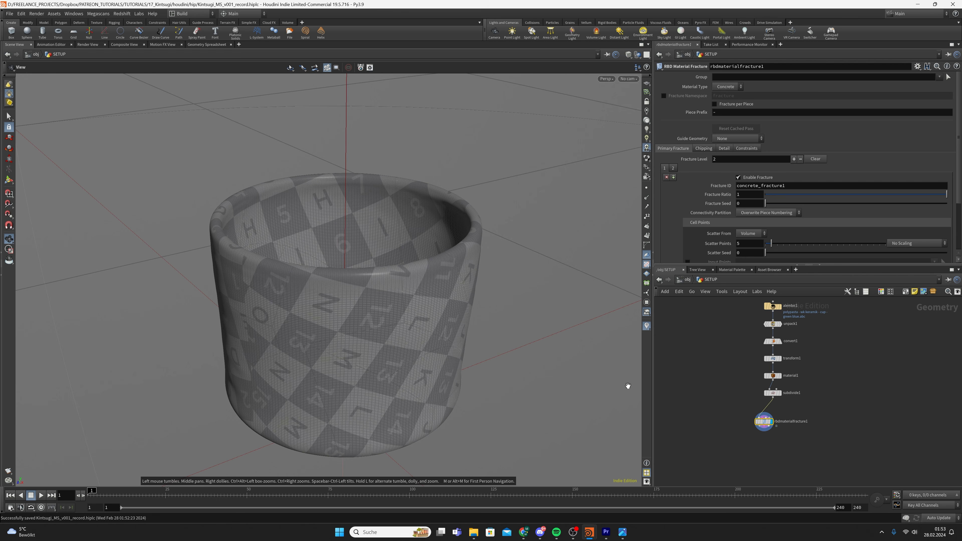
left_click_drag(387, 384, 349, 331)
scroll(347, 331, "up", 5)
right_click_drag(460, 289, 371, 303)
left_click_drag(371, 303, 424, 329)
right_click_drag(424, 329, 498, 305)
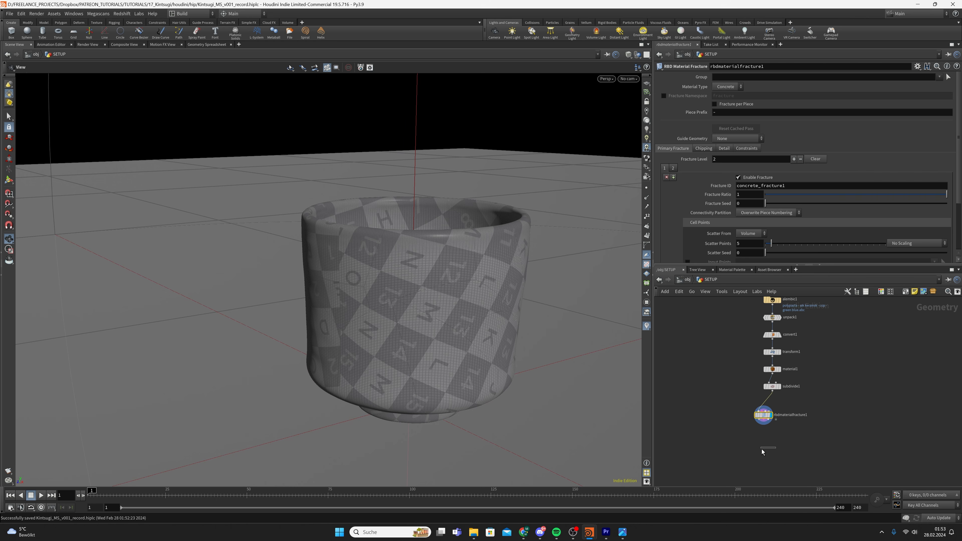
Add an Exploded View node fed by rbdmaterialfracture1 and display its result
key("Tab")
type("exploded")
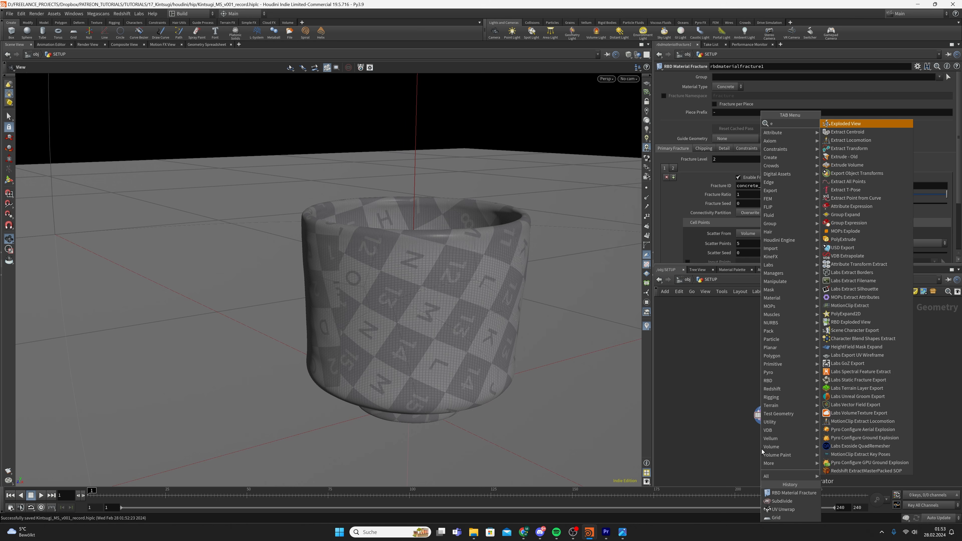
key("Return")
left_click(761, 449)
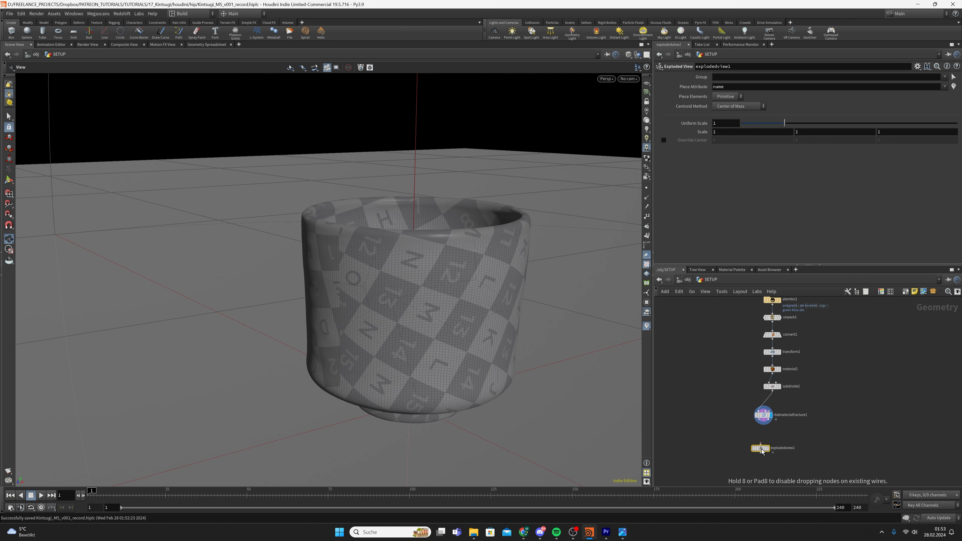
left_click_drag(758, 407, 746, 441)
left_click(771, 450)
Set Exploded View's Uniform Scale to 0.1, then select and display rbdmaterialfracture1
scroll(514, 366, "down", 3)
scroll(514, 366, "down", 1)
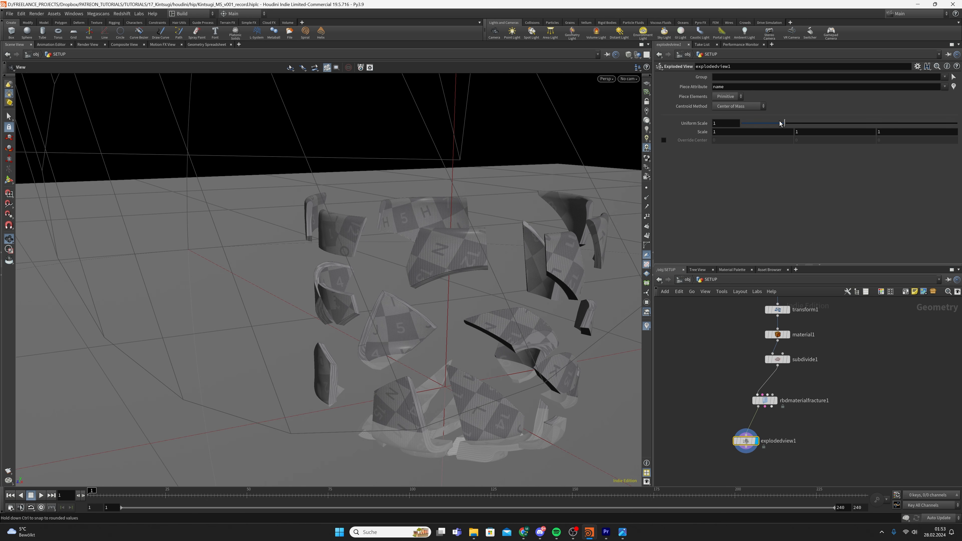
left_click_drag(781, 123, 751, 125)
left_click(728, 125)
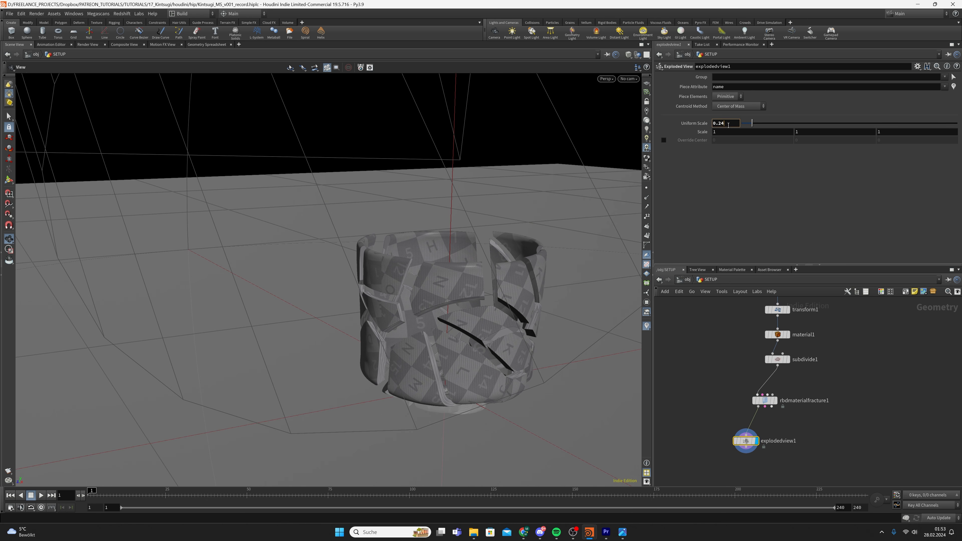
type("1")
key("Return")
scroll(446, 329, "up", 4)
mouse_move(446, 328)
left_mouse_down()
mouse_move(614, 240)
mouse_move(506, 318)
mouse_move(494, 388)
mouse_move(507, 386)
mouse_move(516, 277)
mouse_move(560, 277)
mouse_move(439, 337)
mouse_move(426, 295)
mouse_move(387, 388)
mouse_move(410, 457)
mouse_move(463, 349)
mouse_move(428, 326)
left_mouse_up()
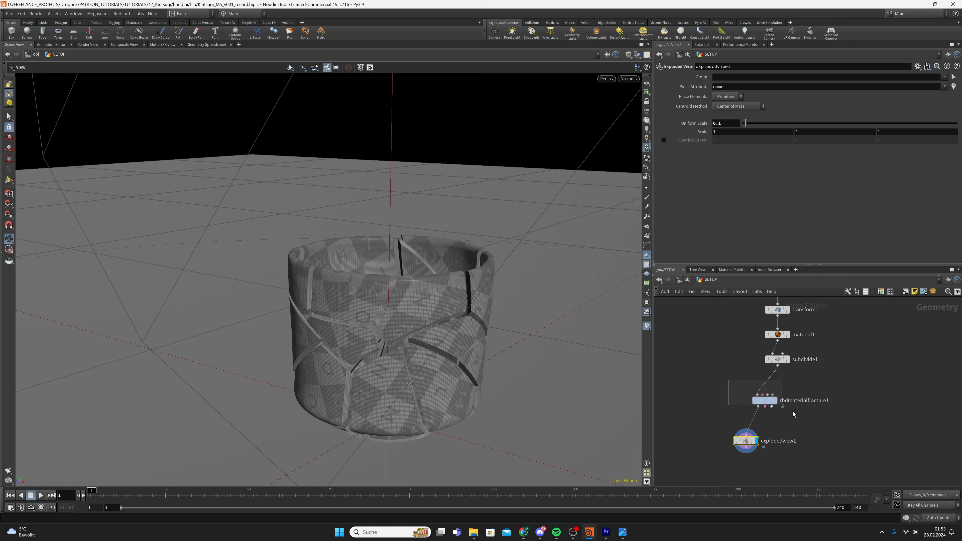
left_click(764, 401)
left_click(775, 400)
Switch the fracture Material Type to Custom with 10 scatter points, and save
key("ctrl+s")
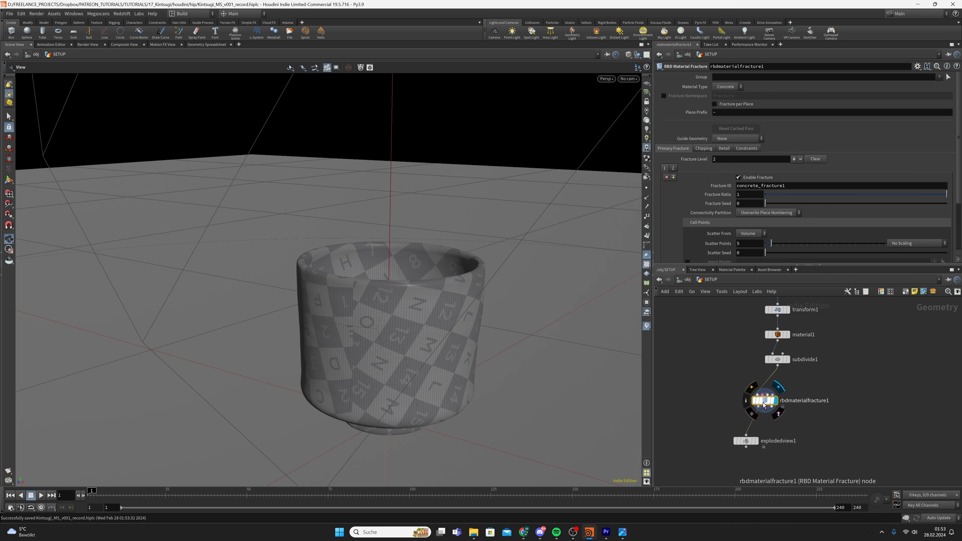
left_click(721, 88)
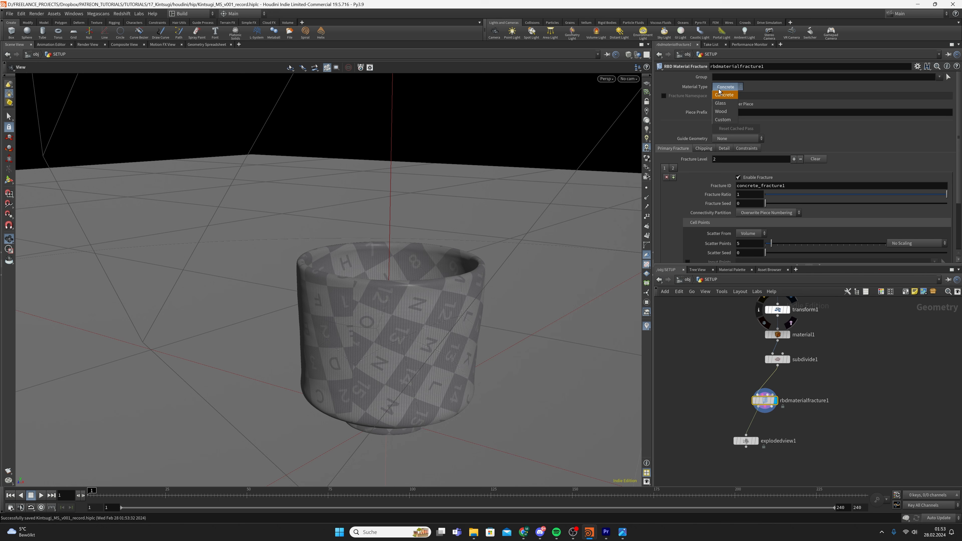
left_click(730, 120)
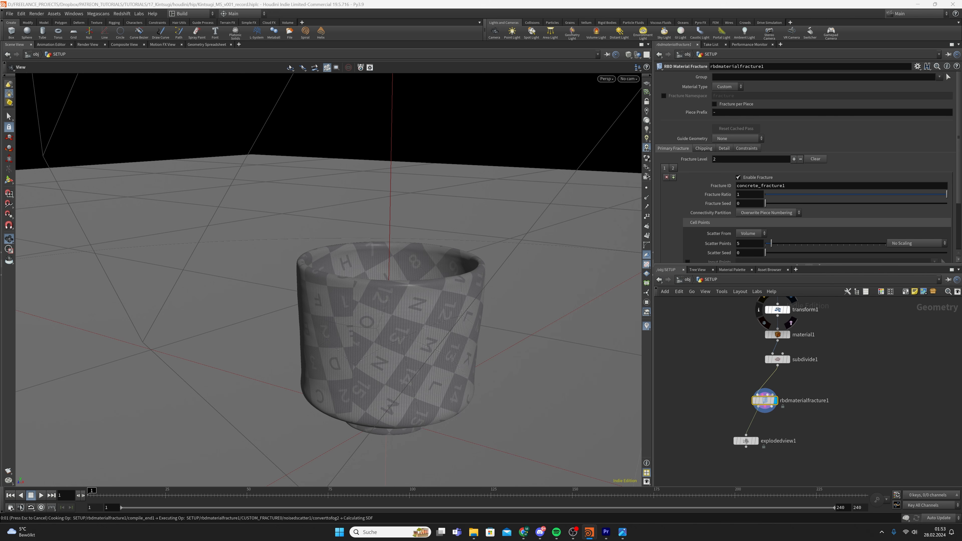
scroll(707, 211, "down", 2)
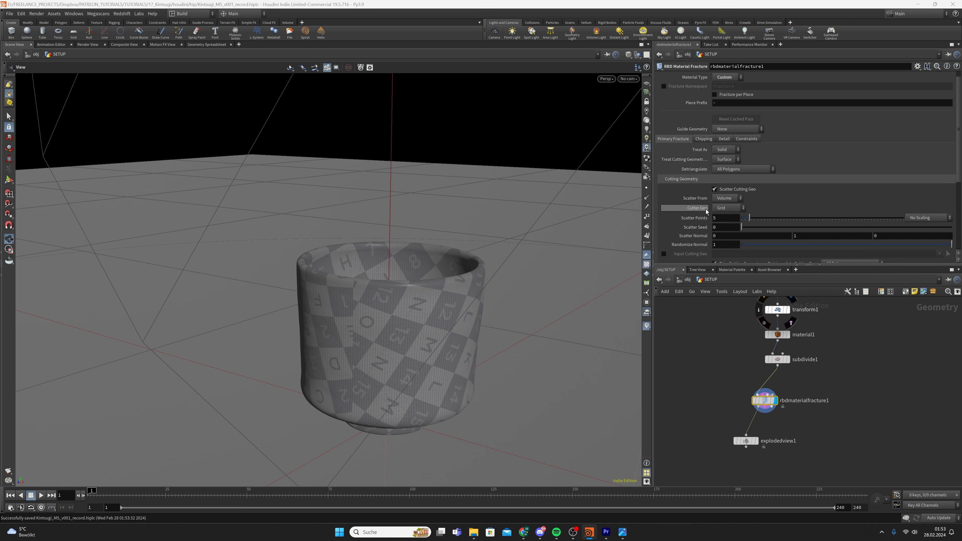
left_click(721, 209)
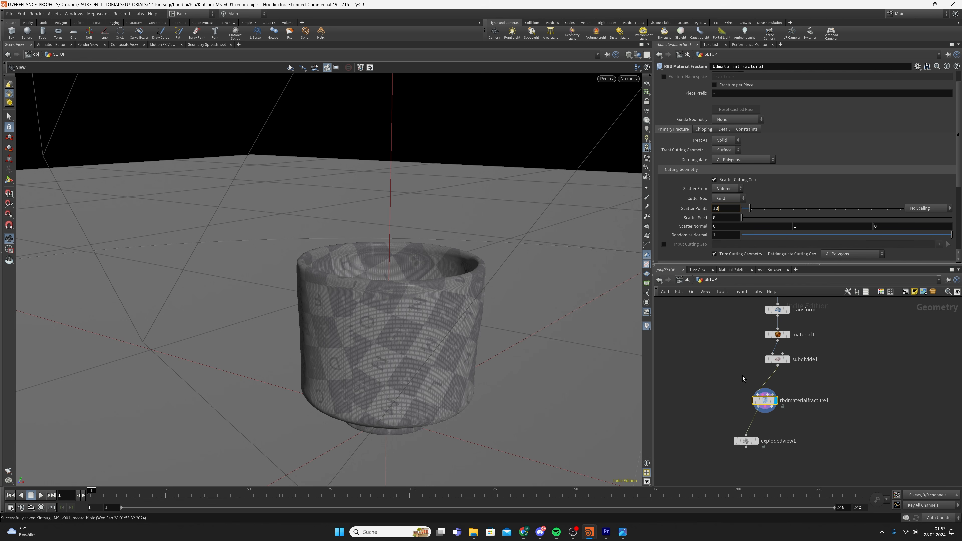
key("Return")
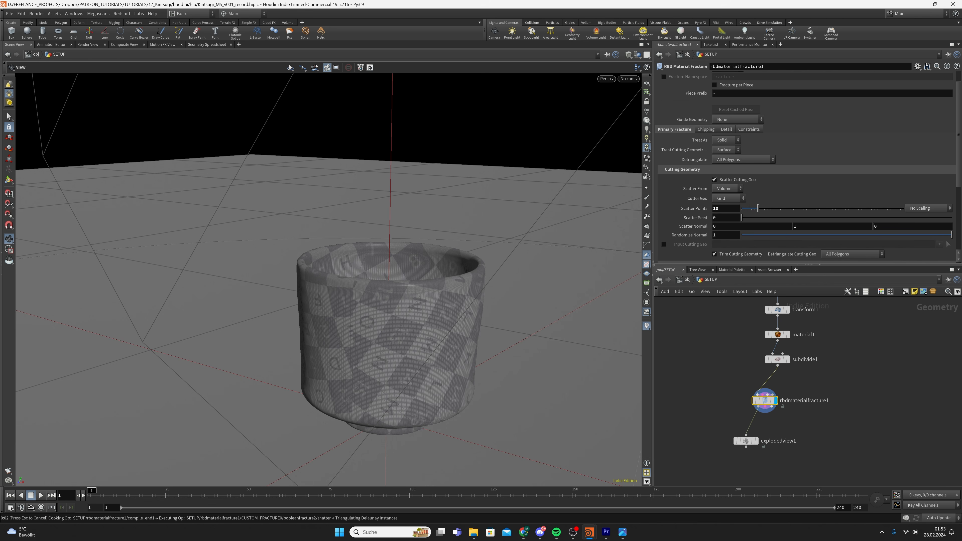
key("ctrl+s")
Open the fracture Detail settings and display explodedview1's separated shards up close
left_click(726, 129)
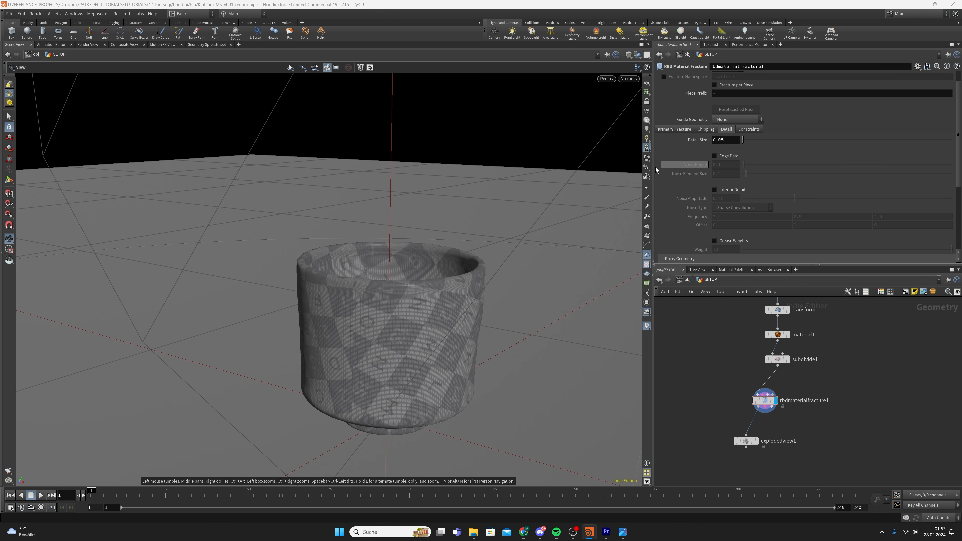
left_click(756, 441)
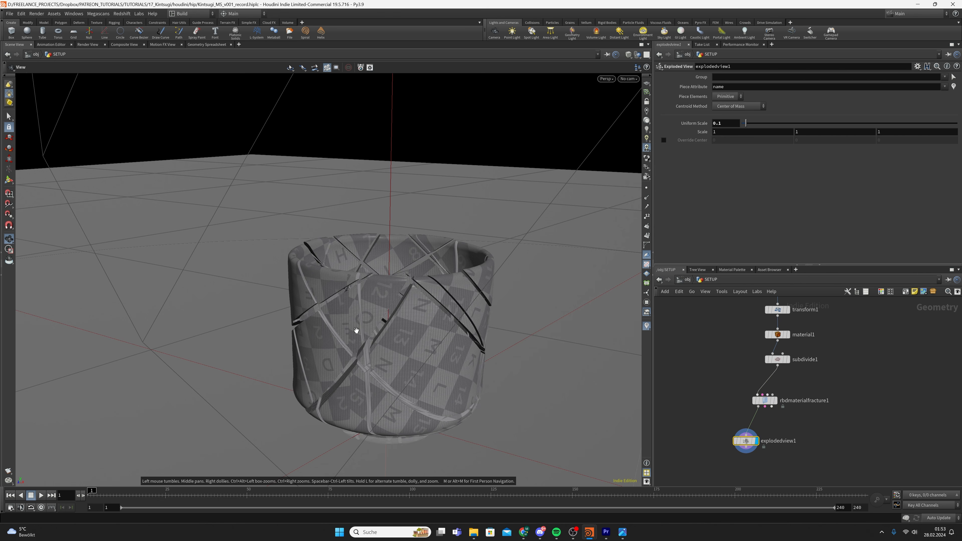
right_click_drag(357, 329, 436, 303)
left_click_drag(436, 303, 451, 248)
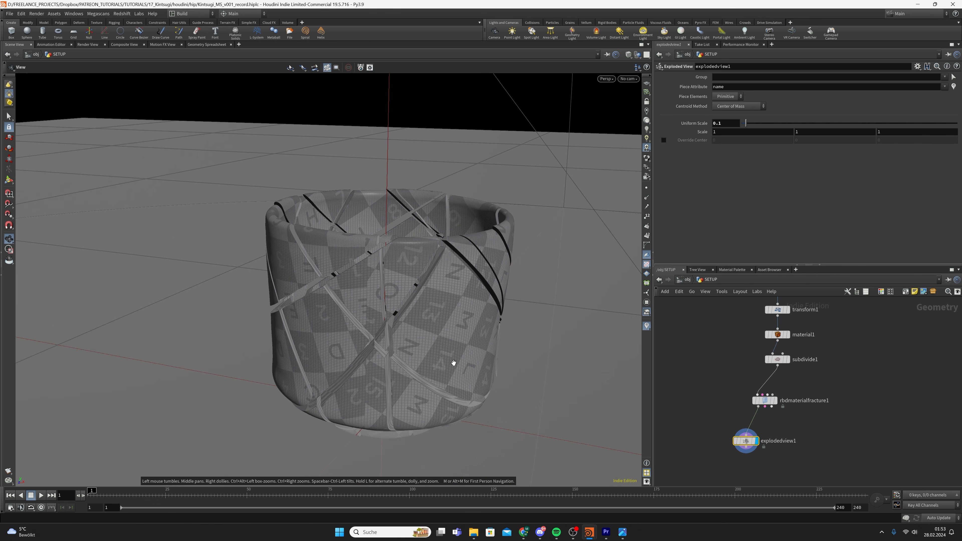
left_click_drag(396, 320, 352, 300)
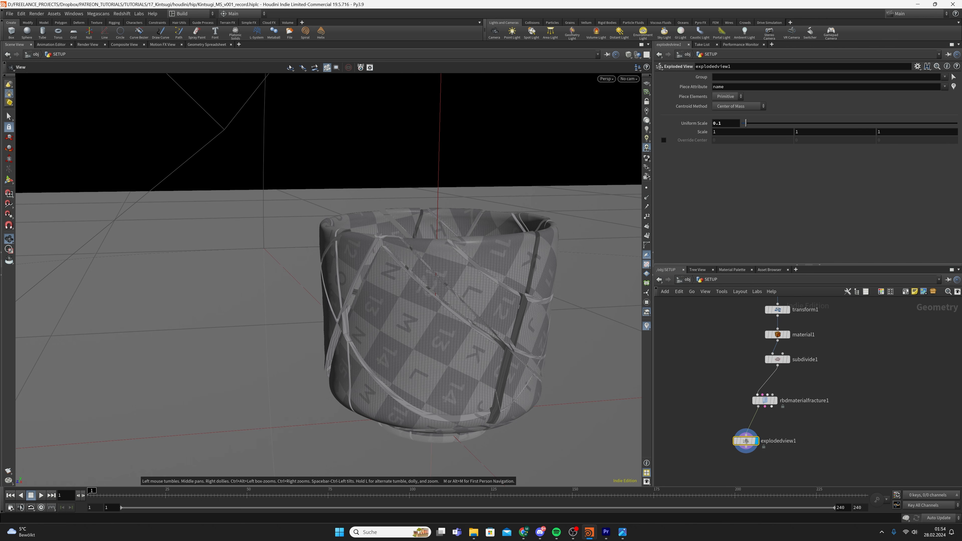
On rbdmaterialfracture1, set Detail Size 0.0025, enable Edge Detail, and lower Noise Height to 0.005
left_click(774, 404)
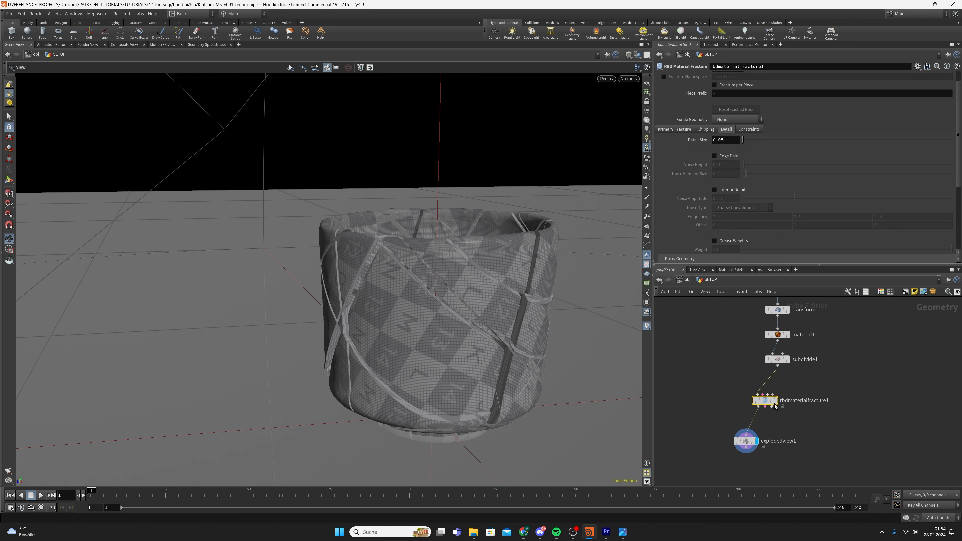
left_click(728, 143)
key("Return")
left_click(722, 158)
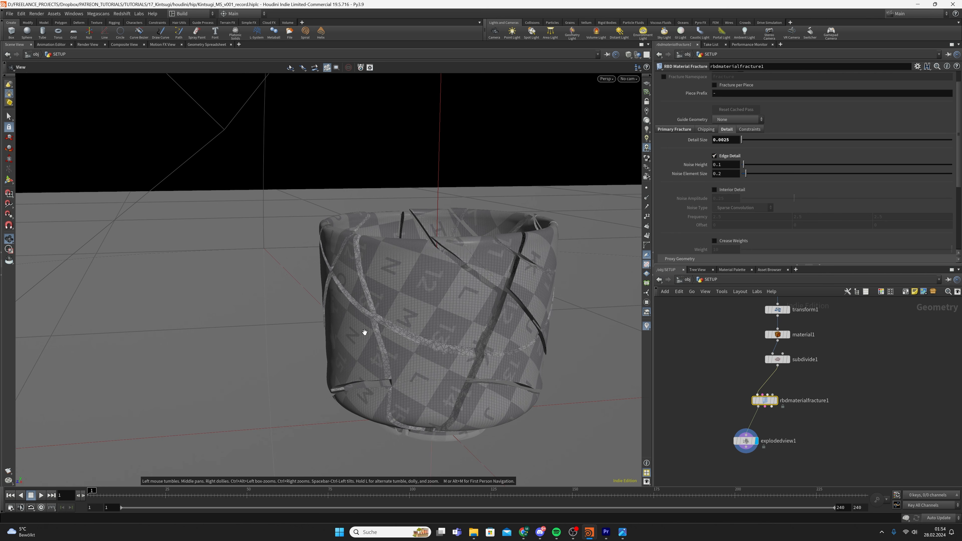
left_click_drag(462, 310, 508, 326)
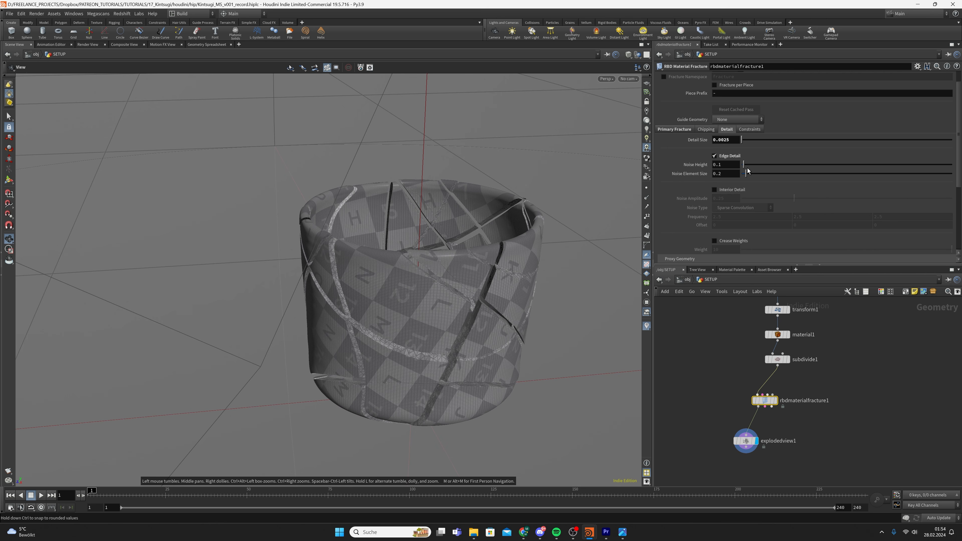
left_click(730, 166)
key("BackSpace")
key("Return")
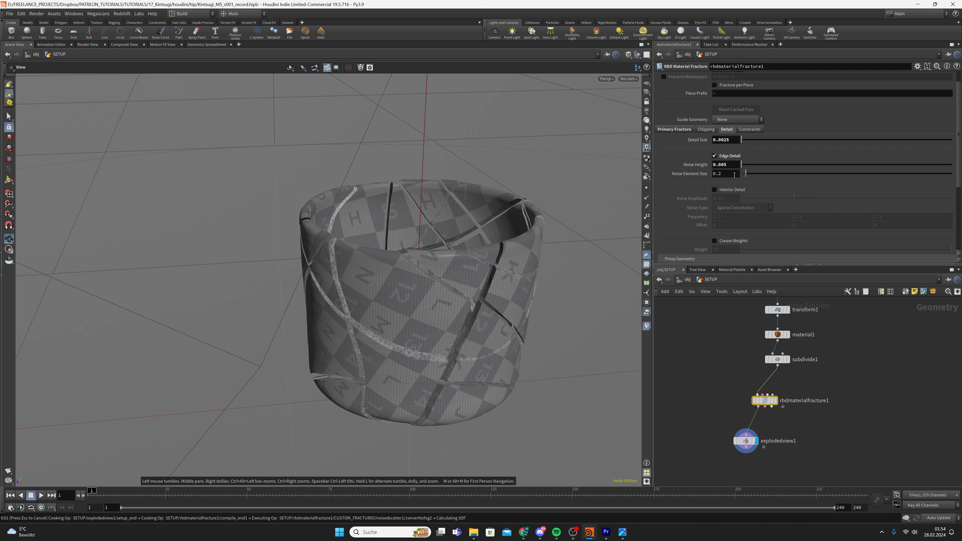
Set Noise Element Size to 0.01 and enable Interior Detail
left_click(734, 175)
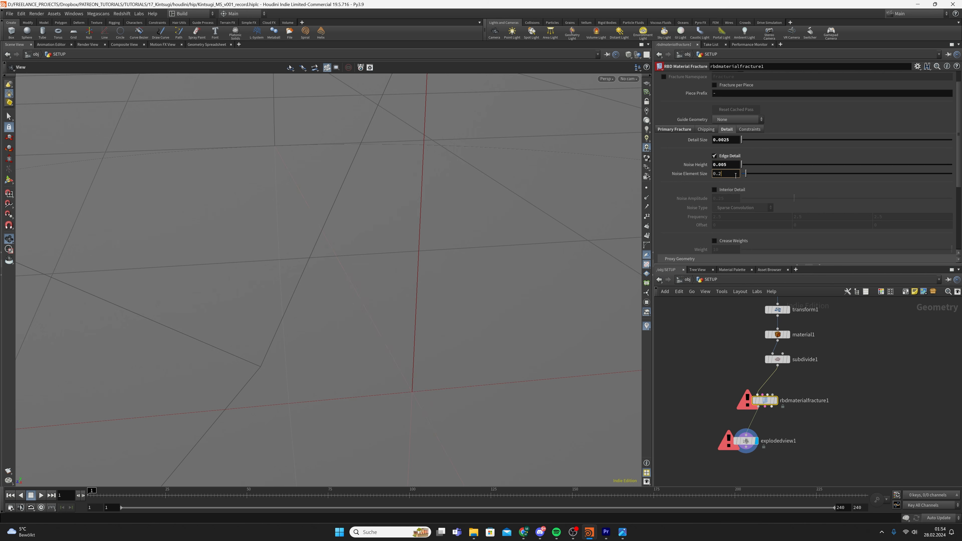
type("1")
key("Return")
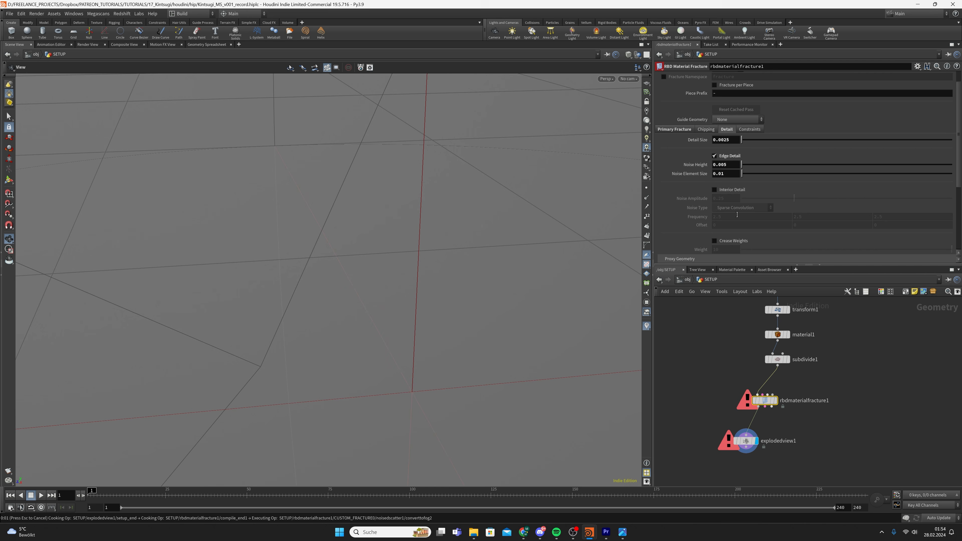
left_click(741, 190)
Set the Interior Detail Frequency values to 10, 5 and 10
left_click(722, 219)
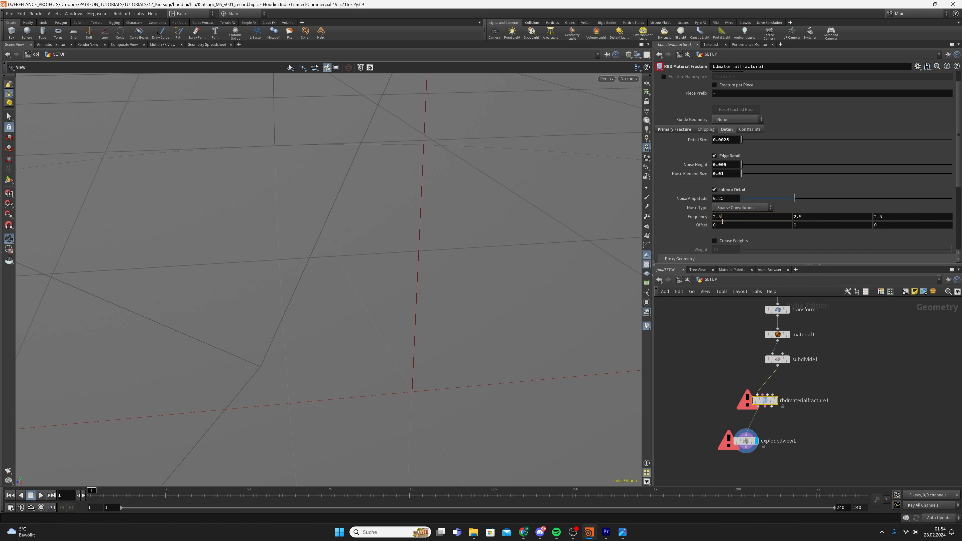
key("Return")
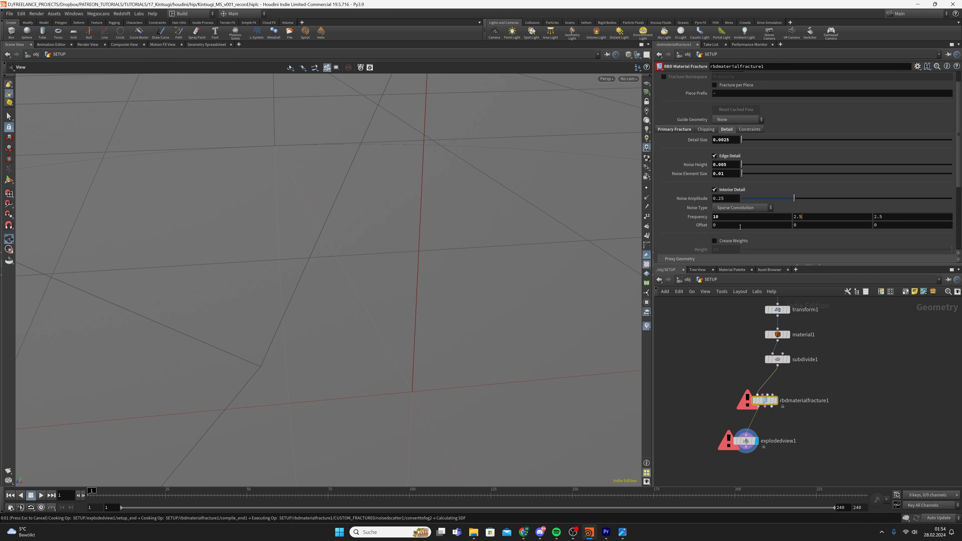
key("Return")
left_click(711, 281)
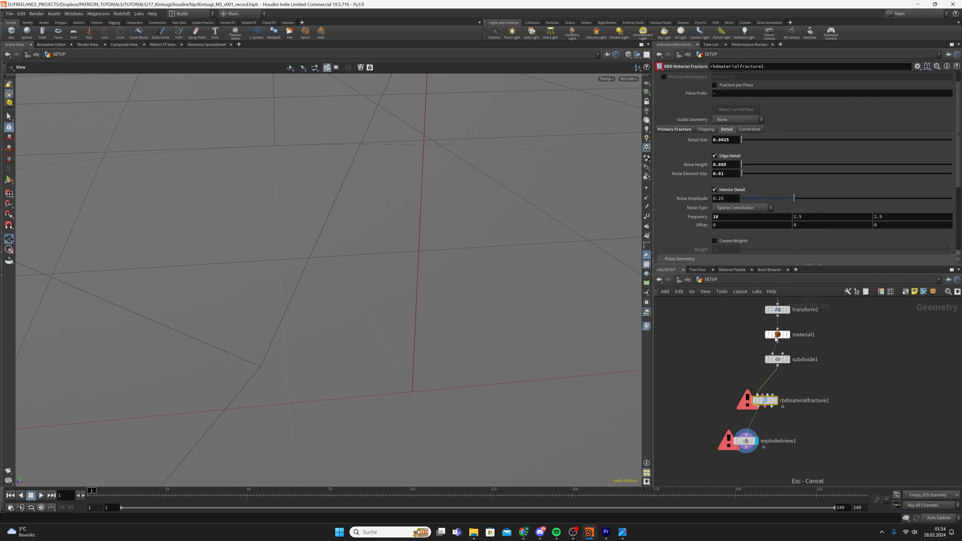
left_click_drag(810, 218, 775, 222)
type("5")
key("Tab")
type("10")
key("Return")
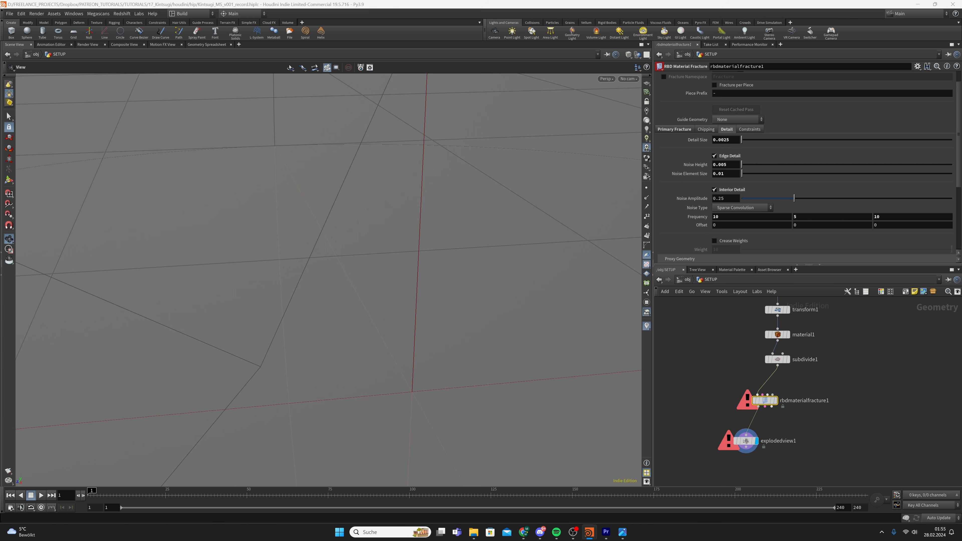
mouse_move(776, 404)
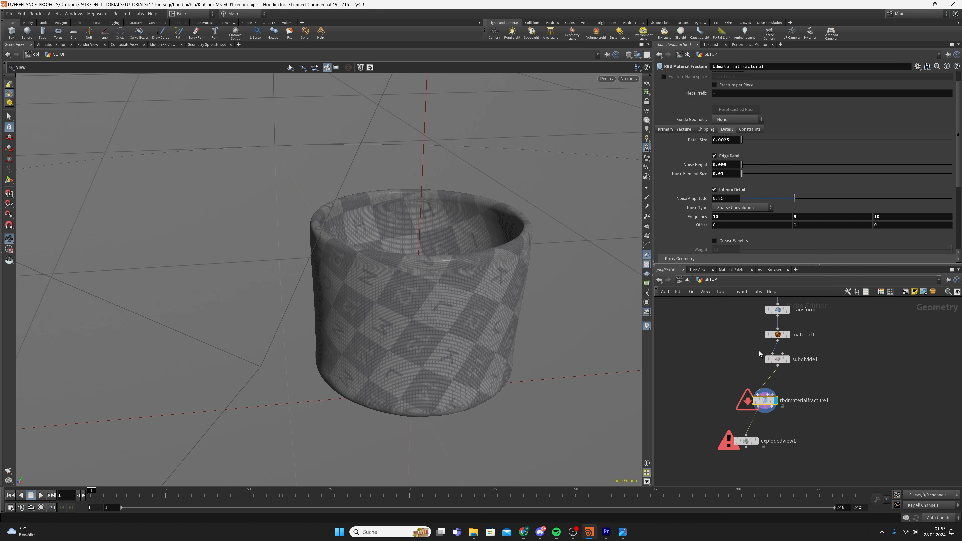
Compare the unexploded and exploded cup, then reposition and load the explodedview1 node
left_click(674, 130)
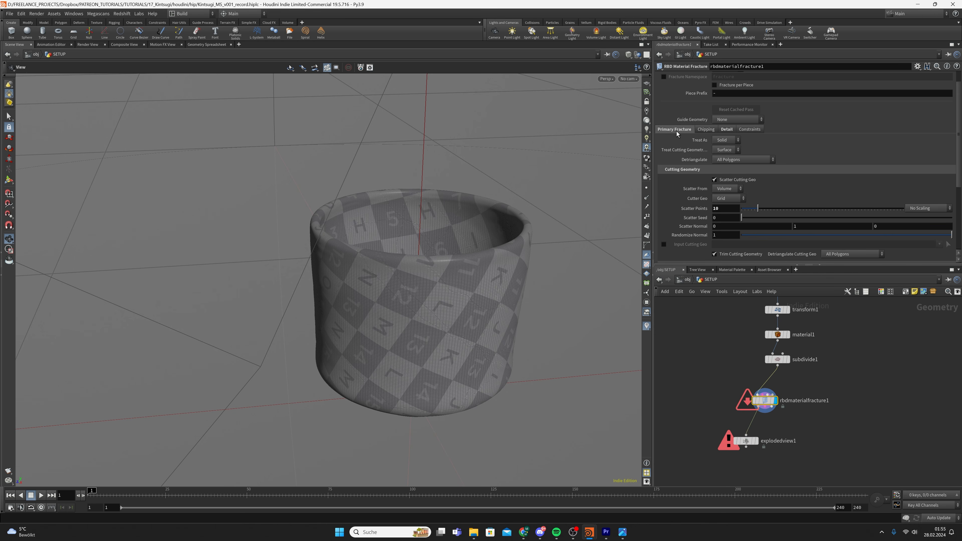
left_click(755, 441)
left_click_drag(469, 343, 460, 236)
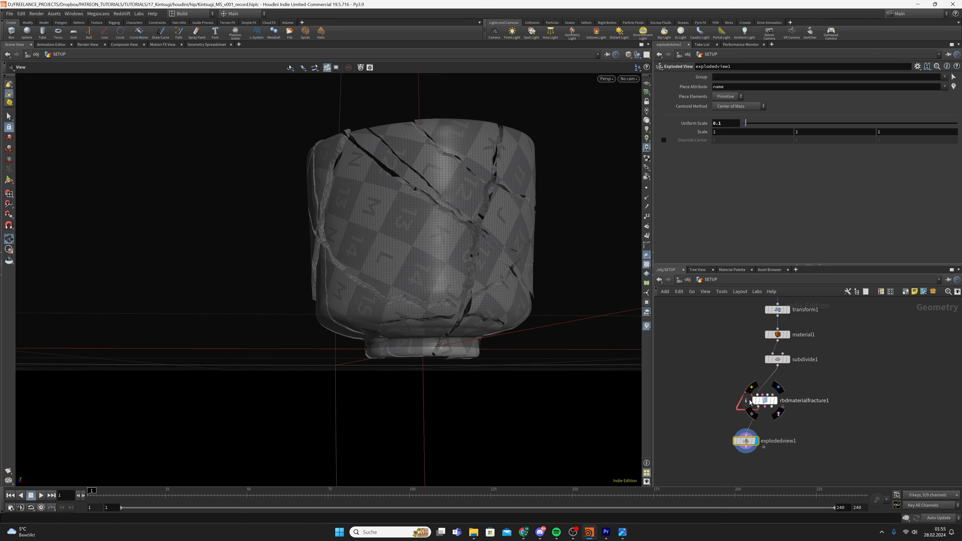
middle_click(763, 401)
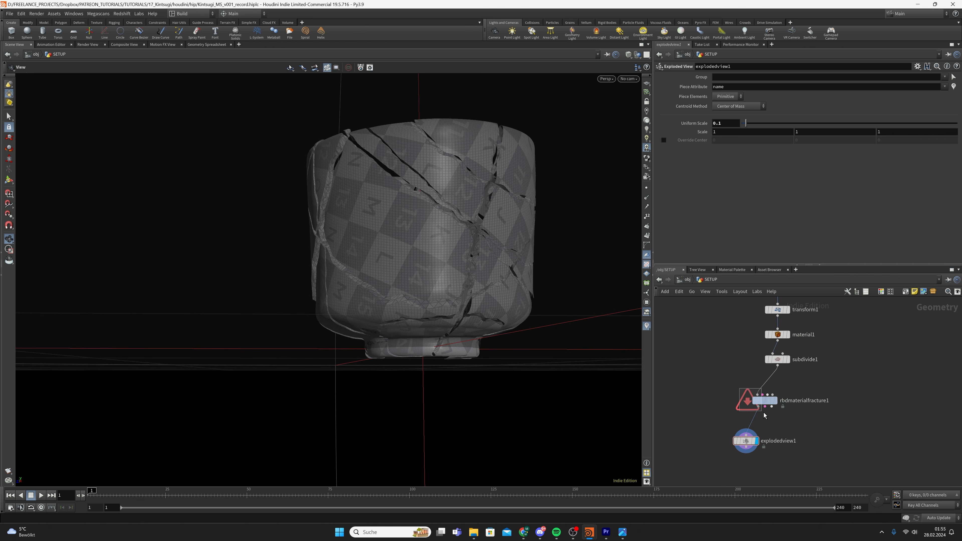
left_click_drag(763, 412, 760, 397)
left_click(777, 388)
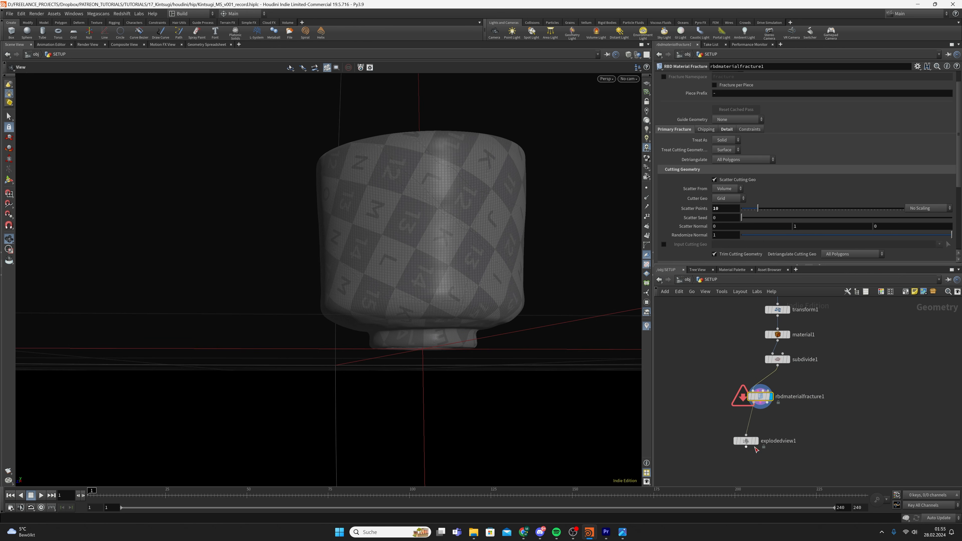
left_click(756, 441)
left_click_drag(749, 441, 751, 428)
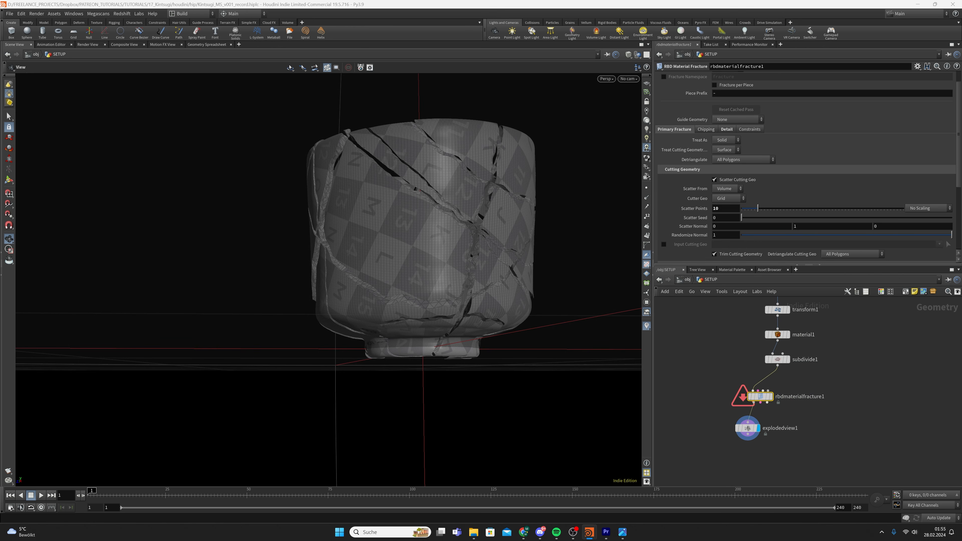
left_click(747, 428)
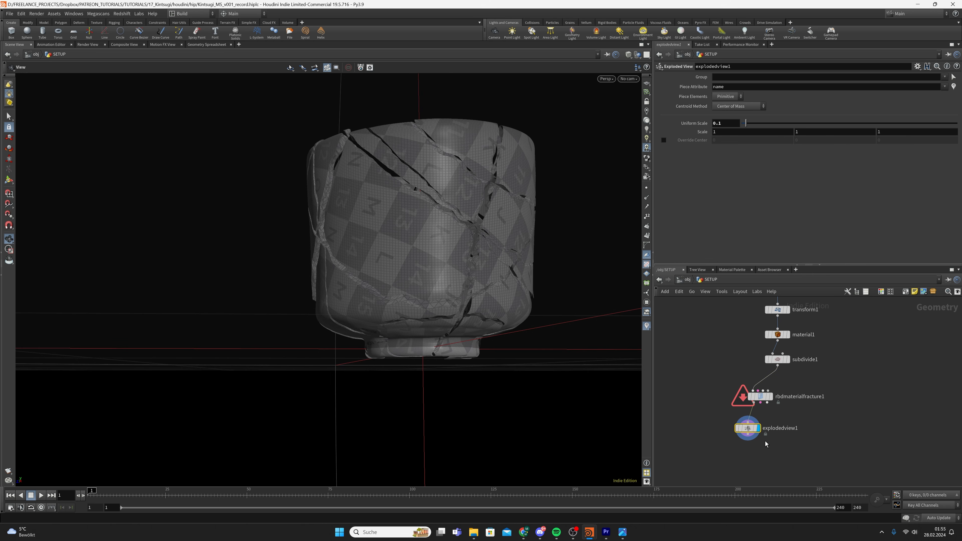
middle_click_drag(768, 451, 759, 426)
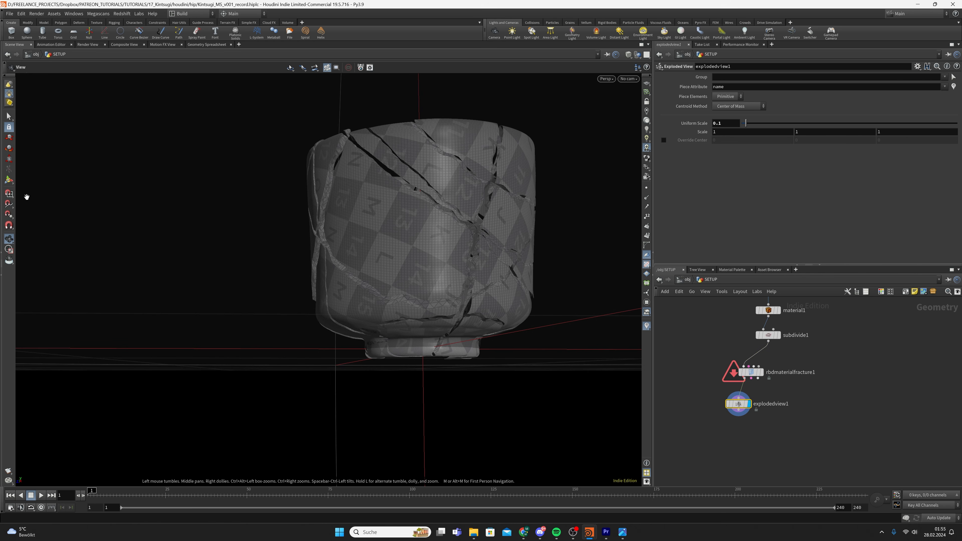
Switch the viewport to Select mode and orbit under the cup to view its base
left_click(9, 116)
key("Escape")
left_click_drag(523, 366, 391, 365)
right_click_drag(391, 365, 456, 337)
left_click_drag(456, 337, 487, 337)
key("s")
right_click_drag(529, 348, 470, 346, "alt")
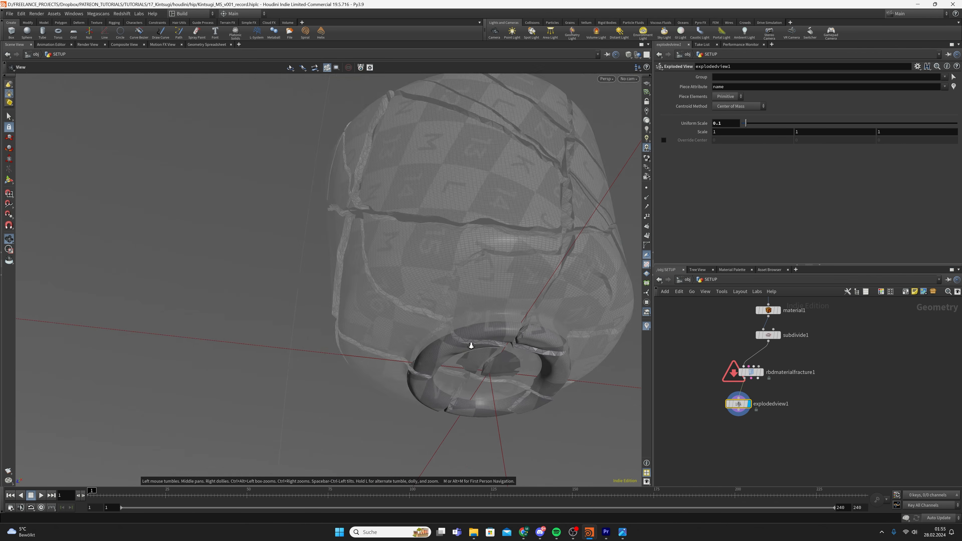
left_click_drag(471, 345, 485, 364, "alt")
left_click_drag(489, 328, 474, 316, "alt")
Select the pieces around the cup's base and orbit to inspect the selection
double_click(500, 323)
left_click_drag(554, 317, 476, 460, "alt")
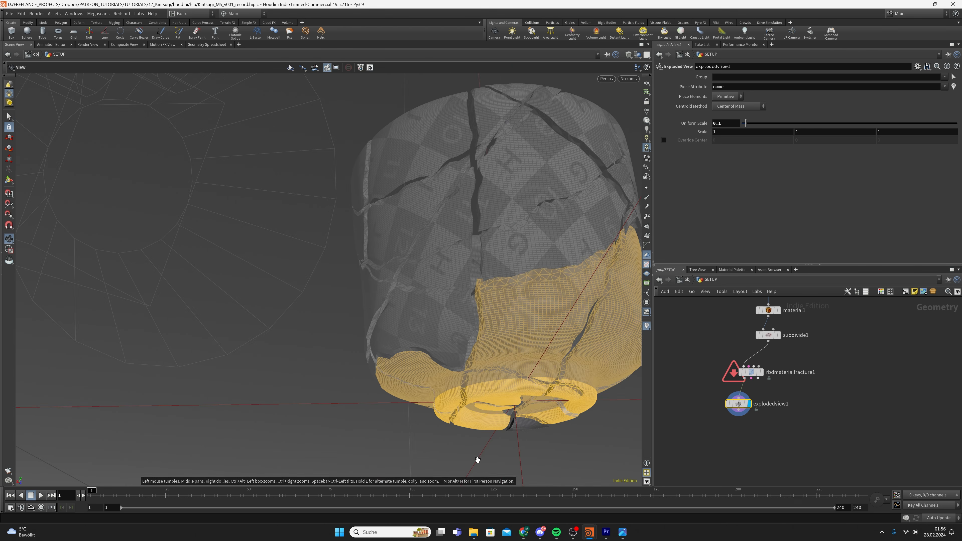
left_click_drag(459, 356, 303, 342, "alt")
left_click_drag(209, 340, 478, 314, "alt")
left_click_drag(549, 316, 513, 331, "alt")
Add a Group node from the selected upper pieces and wire it between the fracture and explodedview1
key("Tab")
type("group")
key("Return")
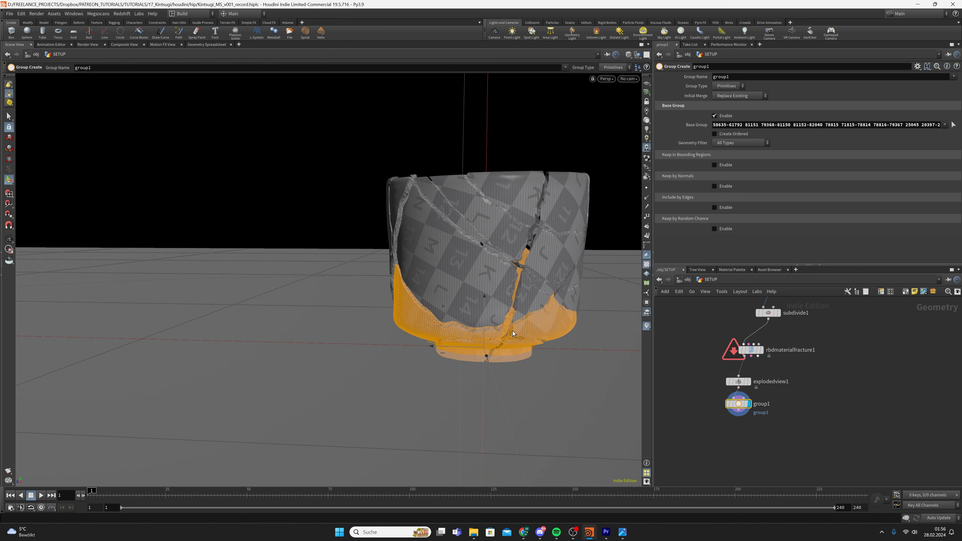
left_click_drag(591, 308, 555, 443, "alt")
left_click_drag(534, 314, 504, 186, "alt")
left_click_drag(737, 404, 748, 379)
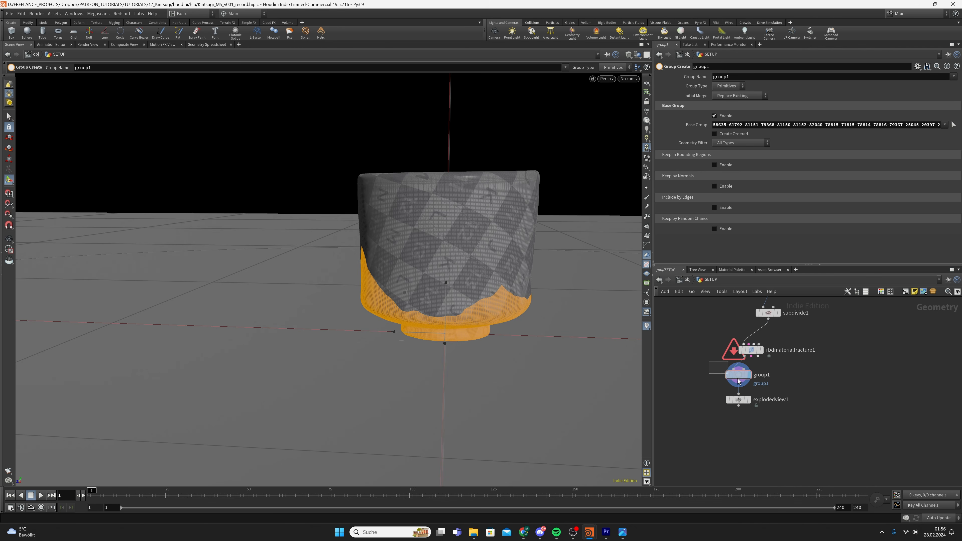
Set the group name to $OS and rename the node push_group
double_click(763, 77)
type("$OS")
key("Return")
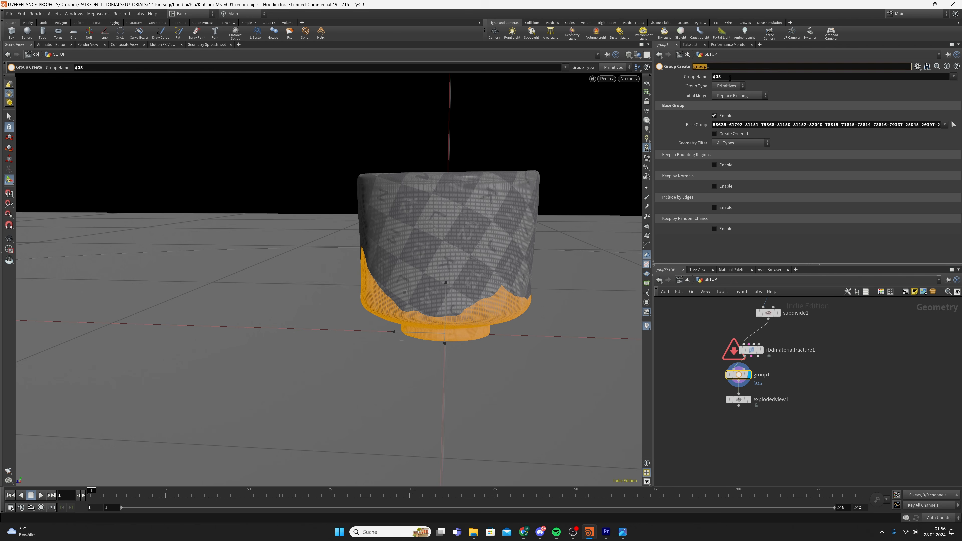
left_click_drag(712, 67, 662, 78)
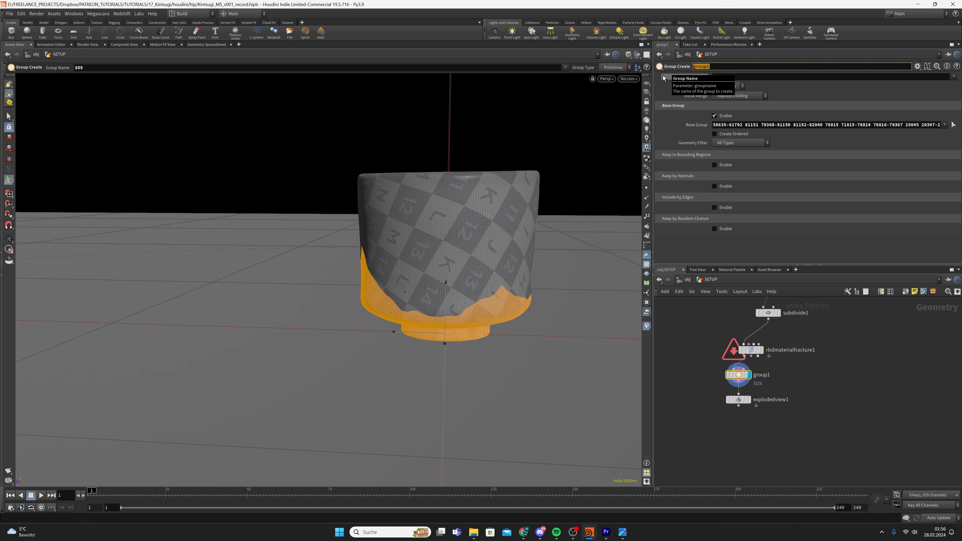
type("push_group")
key("Return")
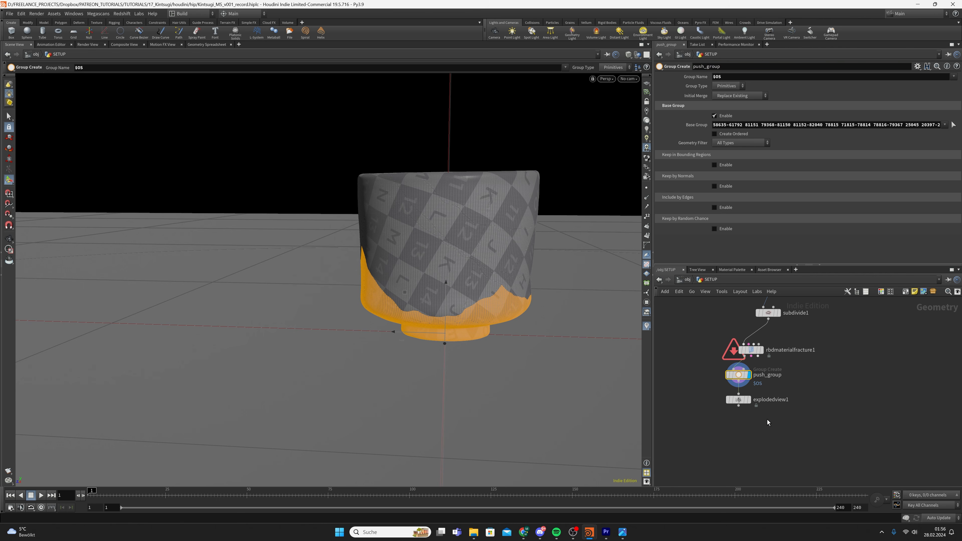
Display explodedview1, save the scene, and set its Group to push_group
left_click(751, 412)
left_click(738, 400)
key("ctrl+s")
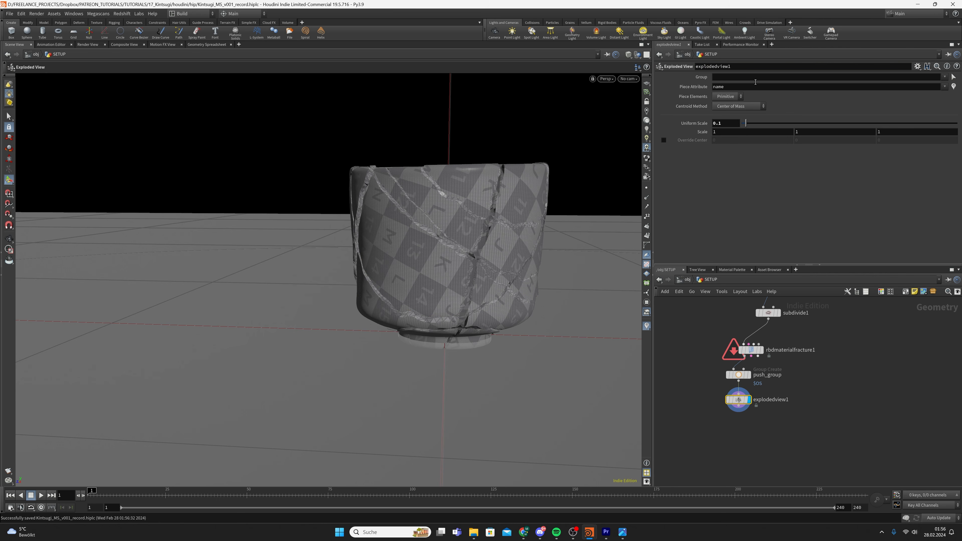
left_click(944, 77)
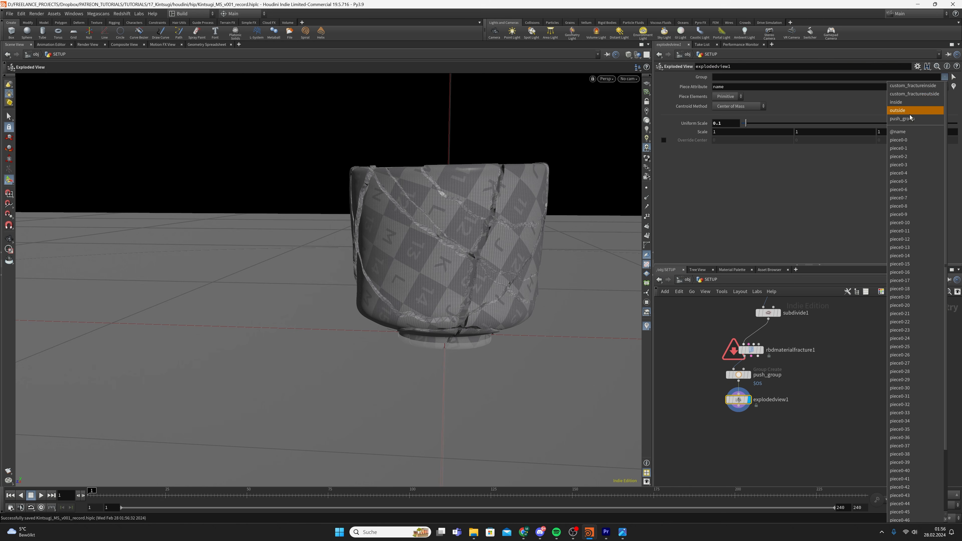
left_click(908, 93)
Display push_group and check its pieces from below the cup
left_click_drag(434, 288, 526, 289, "alt")
left_click(748, 375)
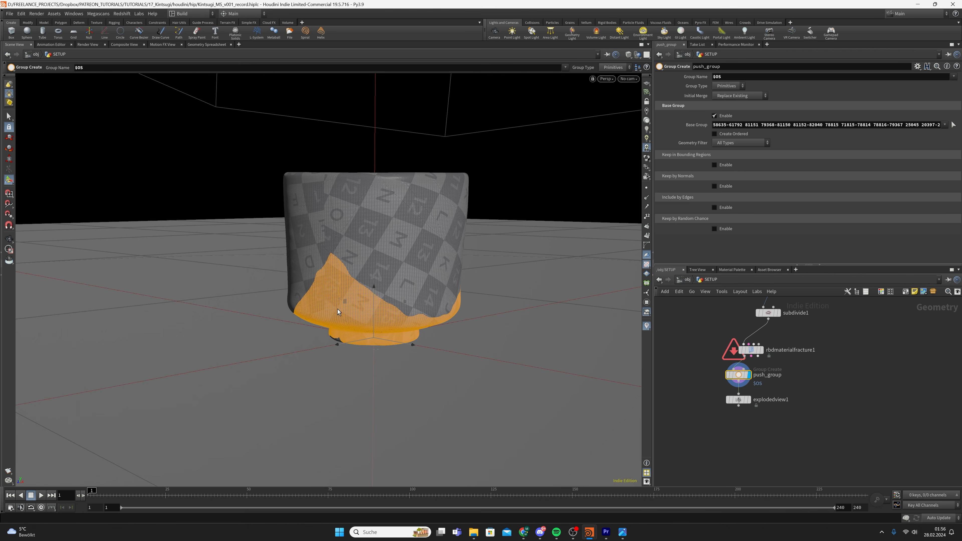
left_click_drag(338, 311, 390, 431, "alt")
left_click(9, 116)
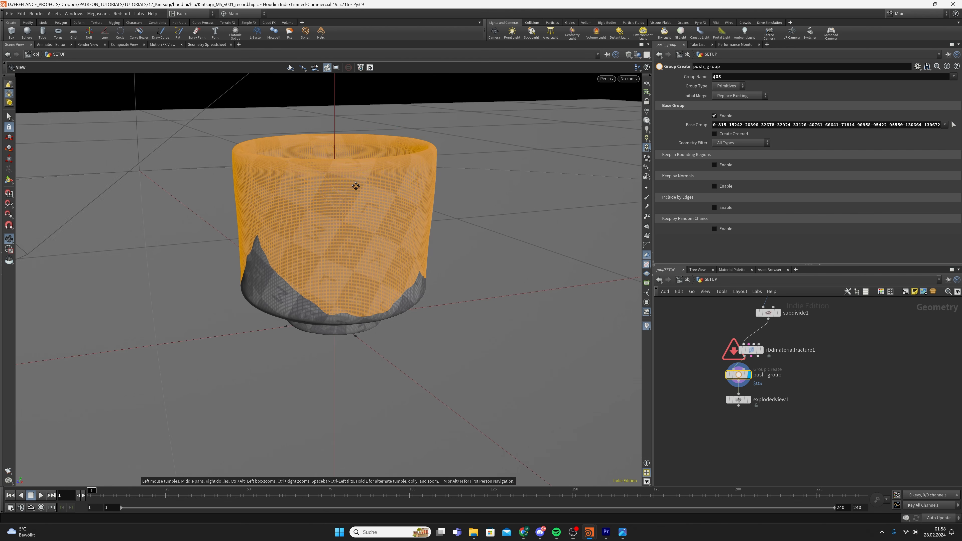
Inspect the cup from several angles, then return to the explodedview1 result
left_click_drag(378, 221, 442, 214)
key("Return")
left_click_drag(306, 238, 456, 99, "alt")
right_click_drag(212, 355, 263, 331, "alt")
left_click_drag(263, 330, 288, 361, "alt")
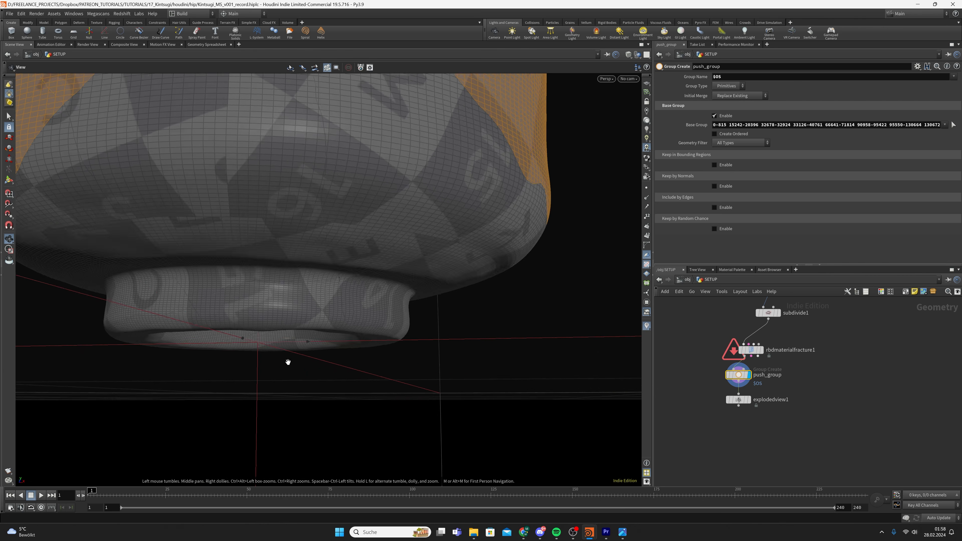
right_click_drag(288, 361, 255, 337, "alt")
left_click_drag(254, 337, 204, 375, "alt")
middle_click_drag(204, 375, 239, 317, "alt")
mouse_move(240, 317)
left_mouse_down("alt")
mouse_move(238, 393)
mouse_move(237, 303)
left_mouse_up("alt")
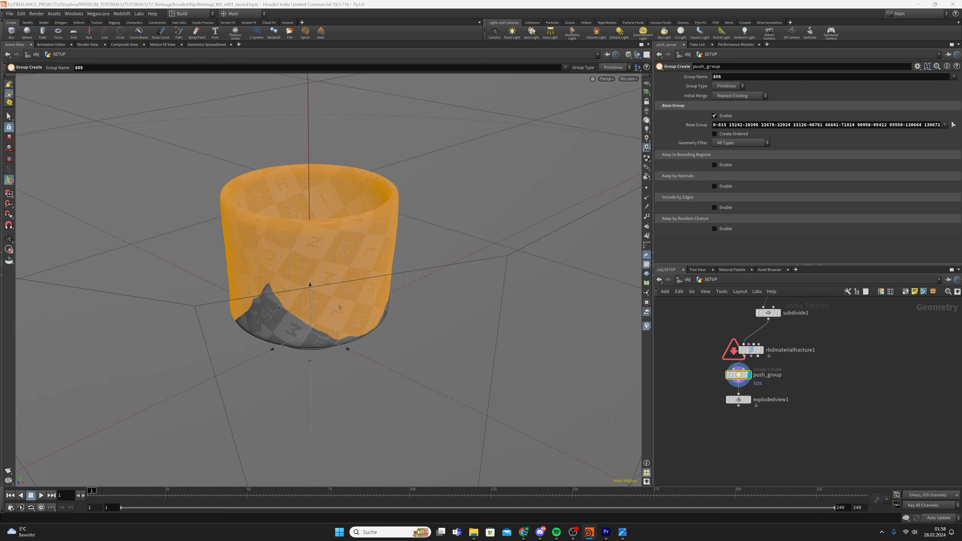
left_click(749, 400)
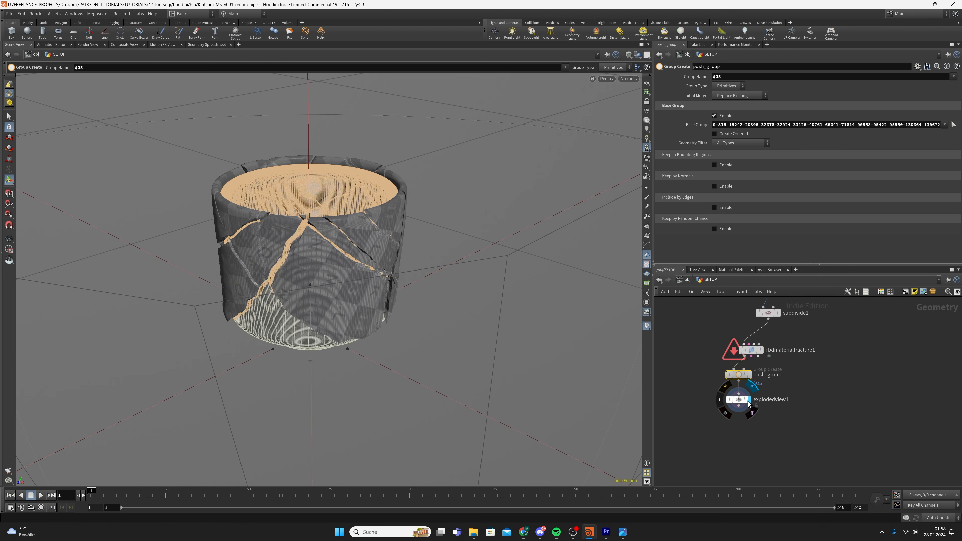
left_click(738, 400)
left_click_drag(254, 311, 308, 301, "alt")
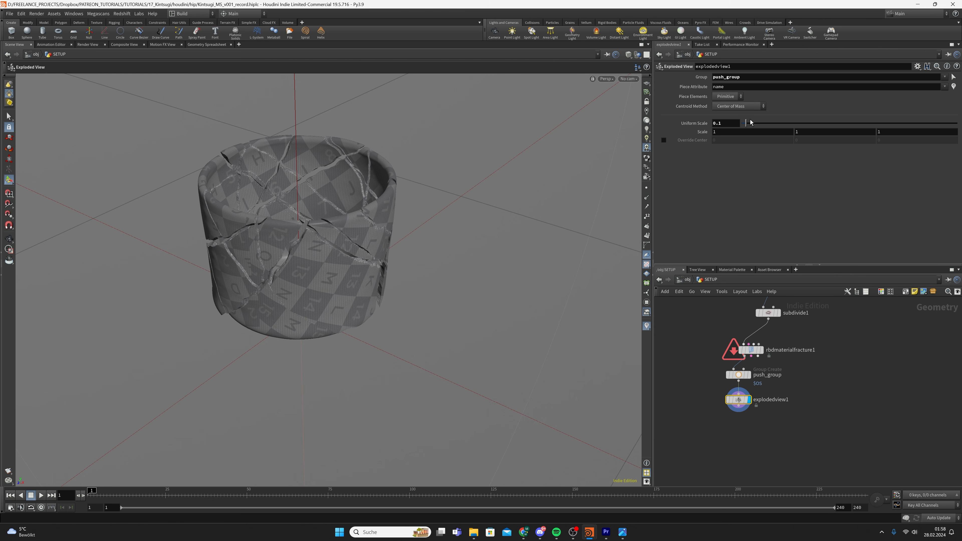
Set the explodedview1 Scale to 0, 0.1, 0 so pieces move only vertically
left_click(802, 131)
type("0.1")
key("Return")
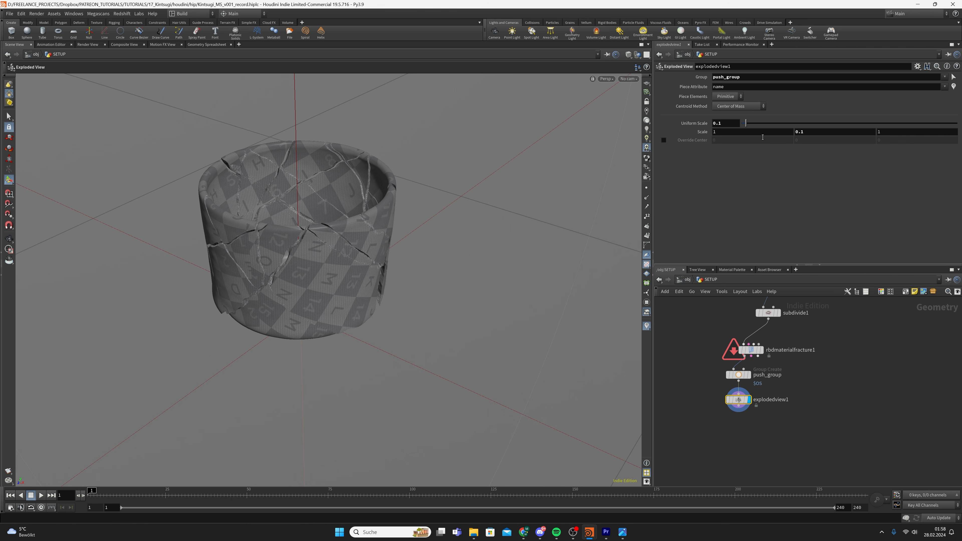
left_click_drag(713, 132, 863, 193)
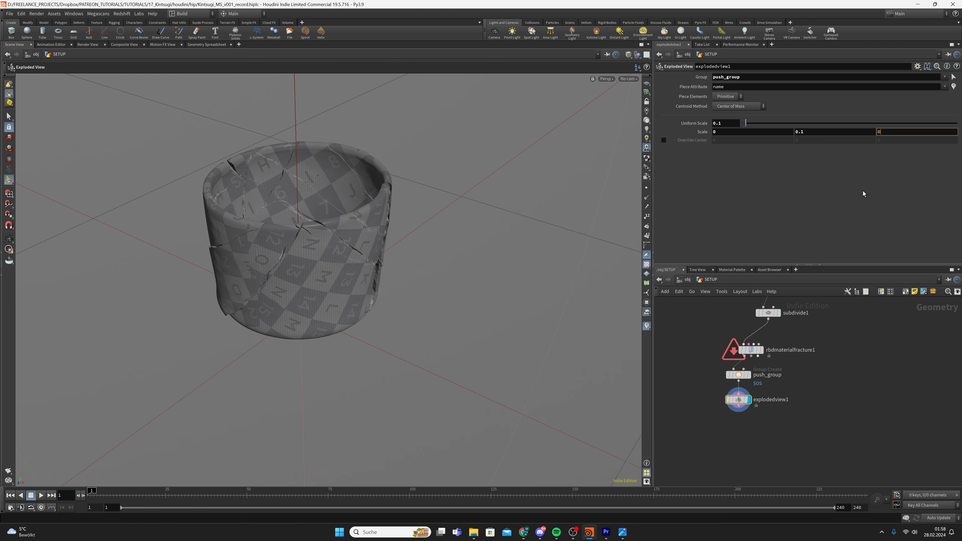
type("0")
key("Return")
left_click_drag(265, 261, 337, 182, "alt")
right_click_drag(337, 182, 369, 234, "alt")
left_click_drag(369, 234, 341, 254, "alt")
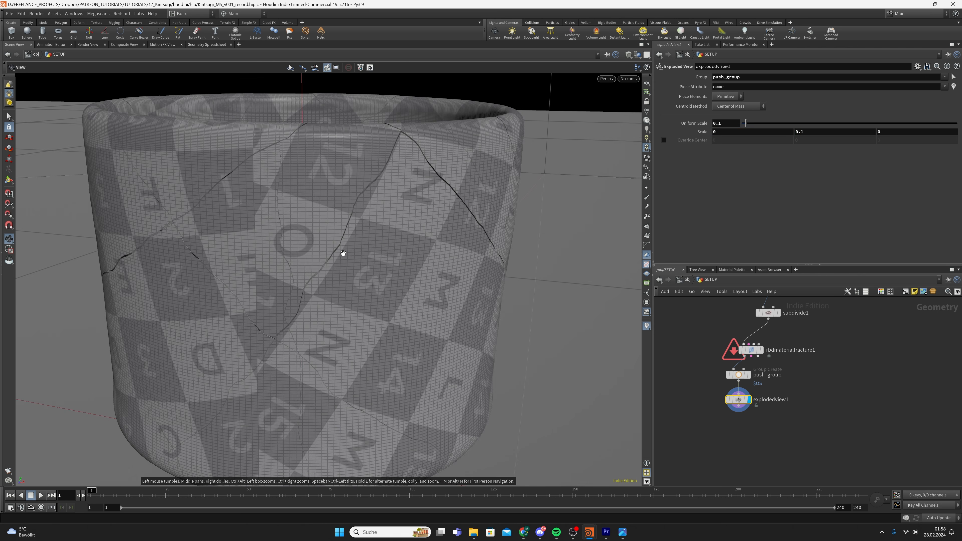
right_click_drag(341, 253, 386, 259, "alt")
left_click_drag(386, 258, 382, 267, "alt")
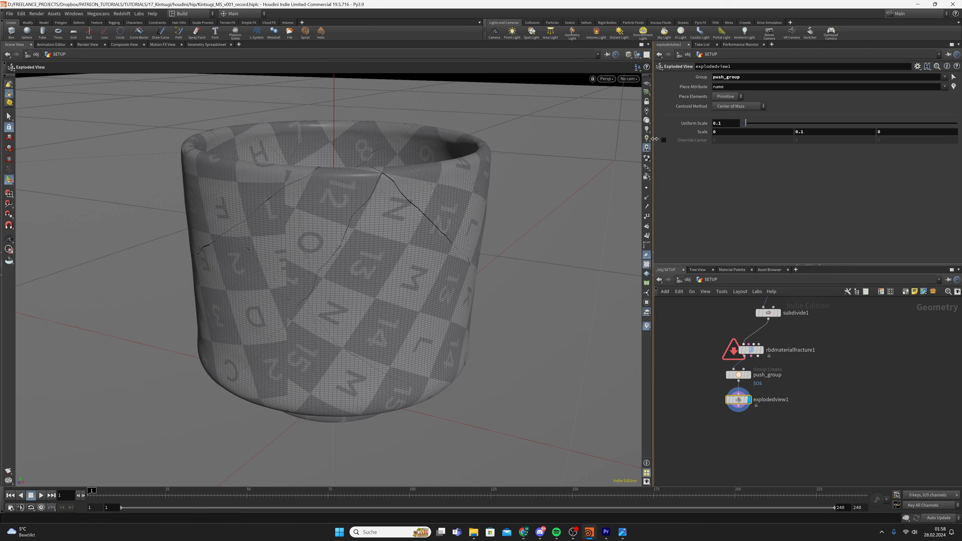
Enable Override Center and set its Y value to -0.01
left_click(663, 140)
left_click(829, 143)
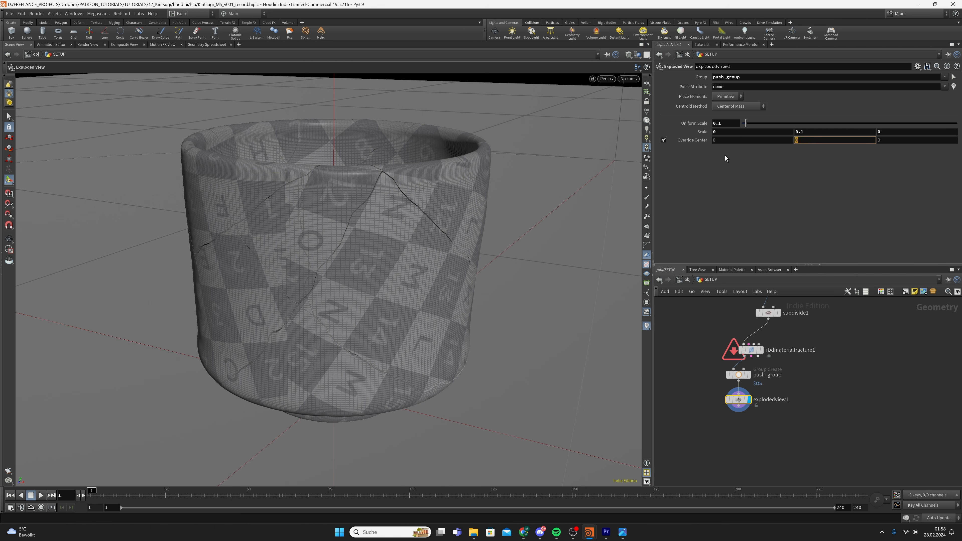
type("-0.01")
key("Return")
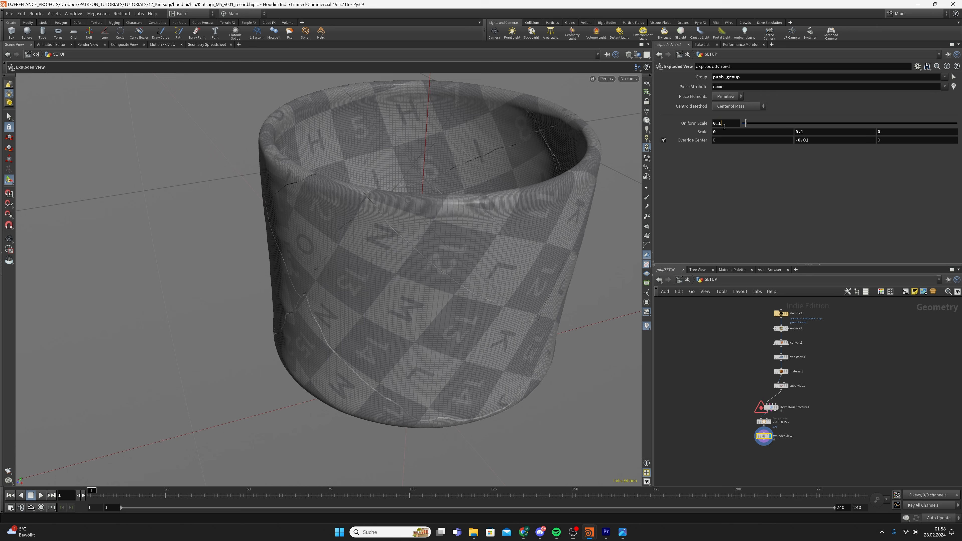
Set Uniform Scale to 1 and orbit to inspect the widened cracks
left_click(725, 123)
type("1")
key("Return")
key("Escape")
left_click_drag(448, 252, 309, 196)
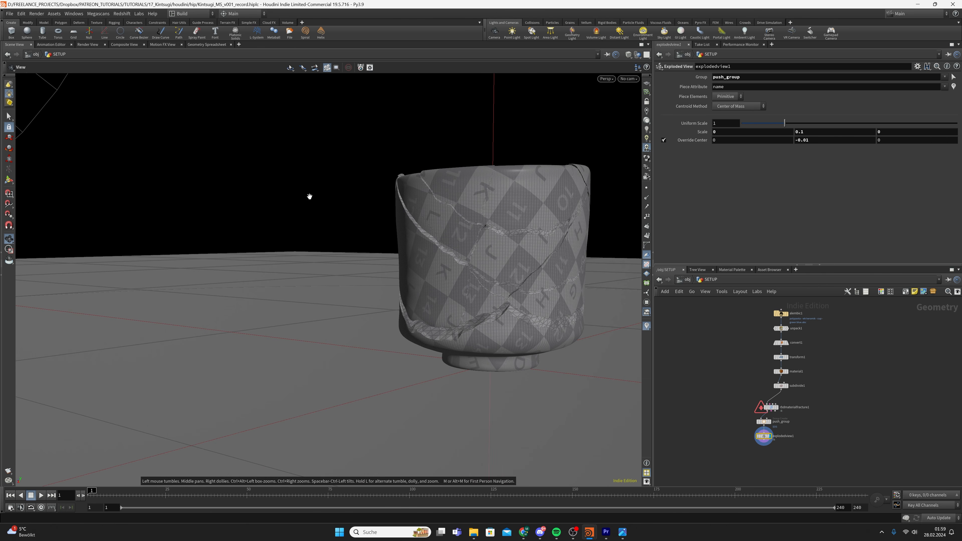
key("Return")
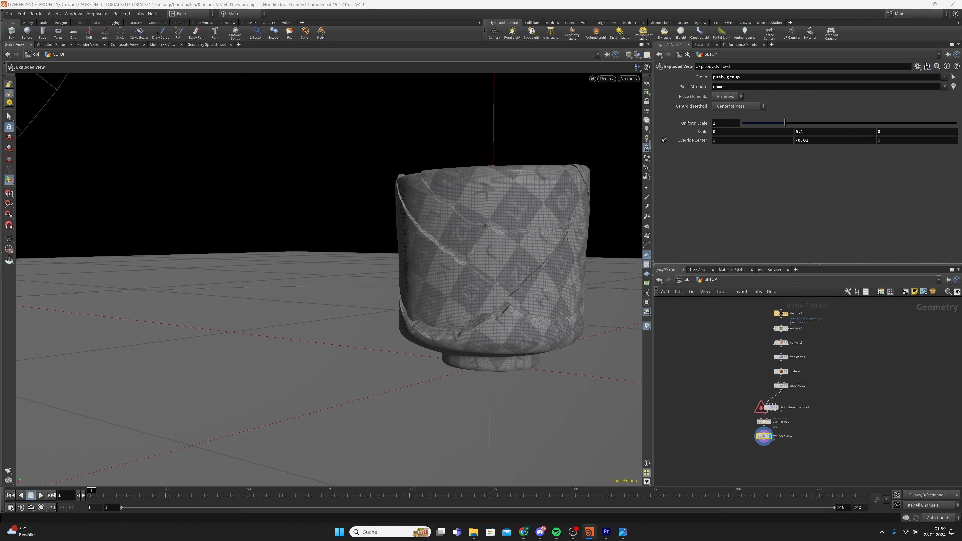
Inspect rbdmaterialfracture1's info, stepping the timeline forward one frame and back to frame 1
scroll(750, 407, "up", 2)
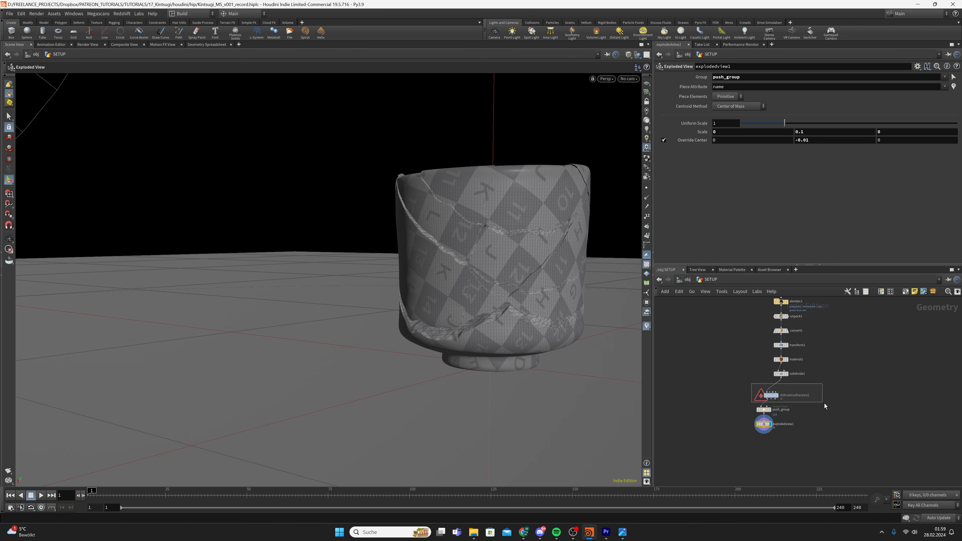
left_click(754, 400)
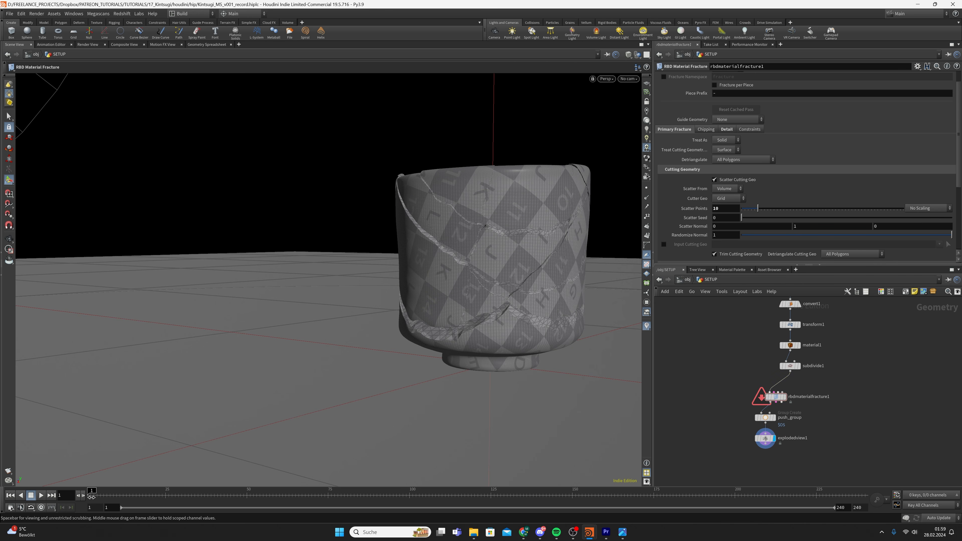
left_click(83, 495)
left_click(10, 495)
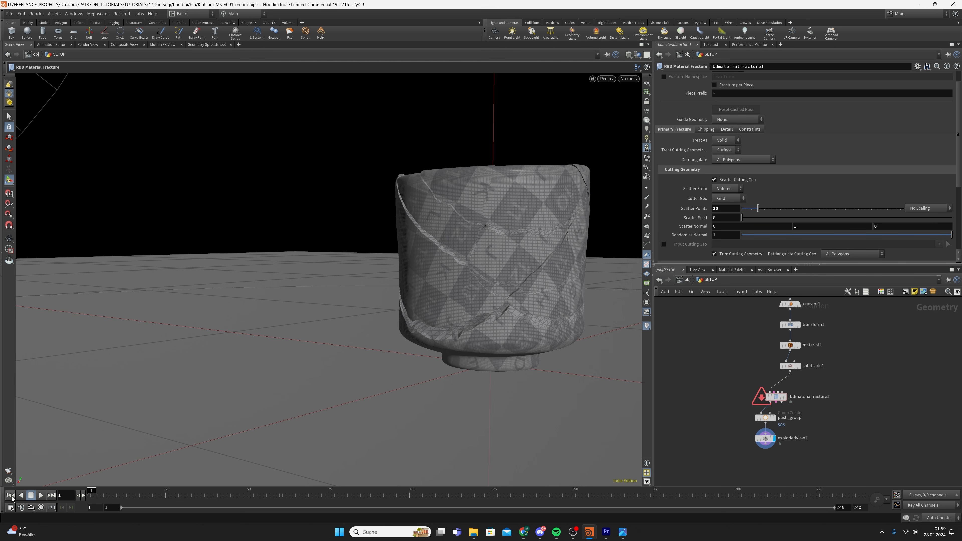
middle_click(778, 399)
middle_click(778, 397)
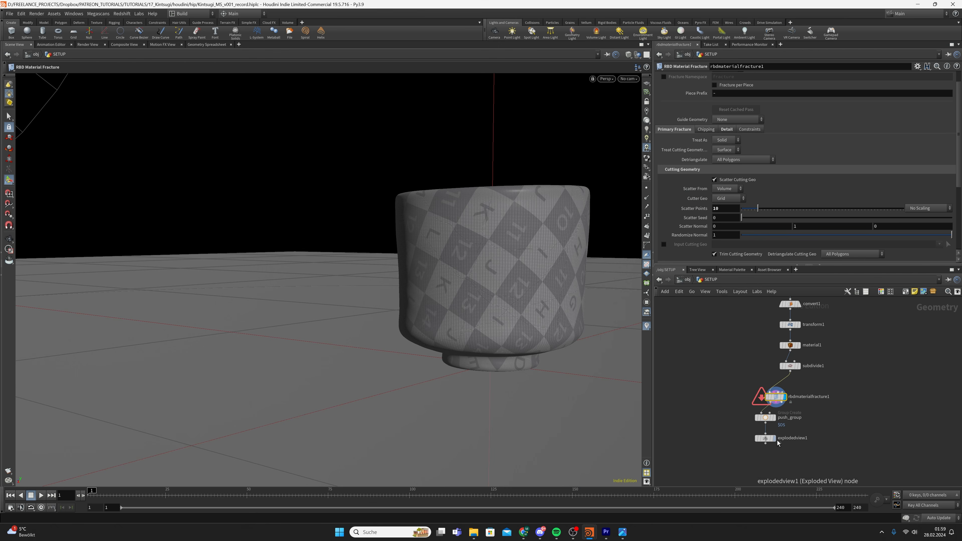
Display explodedview1 again, save the scene, and orbit around the cup rim
left_click(765, 438)
key("ctrl+s")
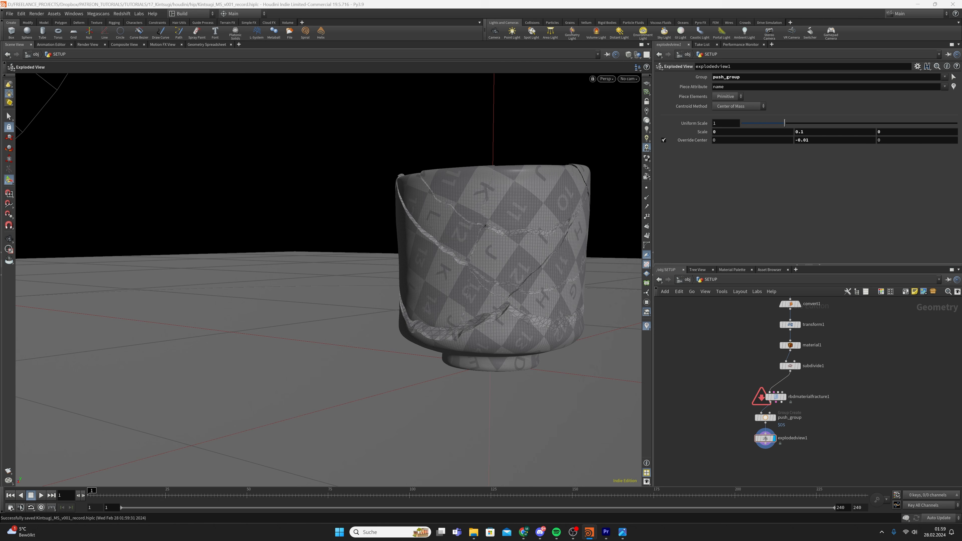
key("f")
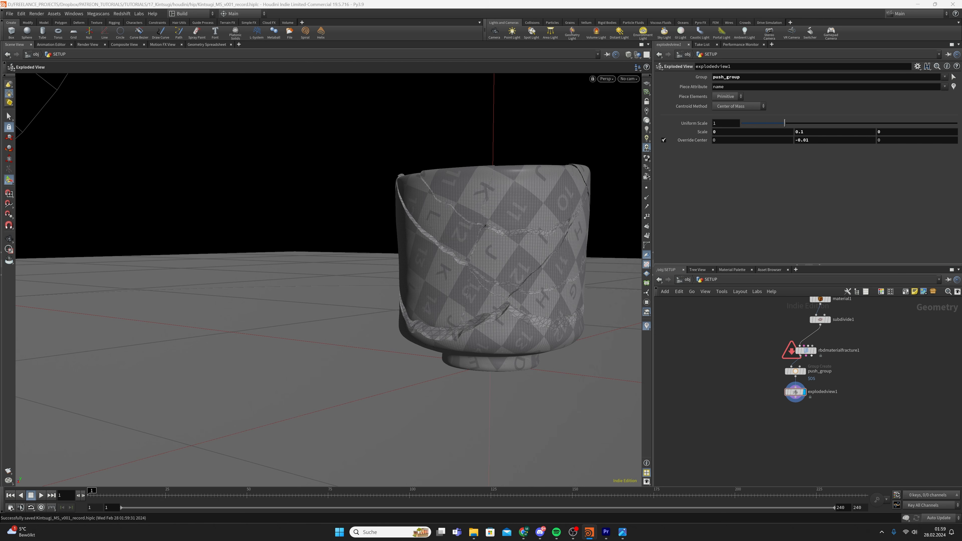
right_click_drag(482, 258, 533, 234, "alt")
left_click_drag(533, 234, 571, 225, "alt")
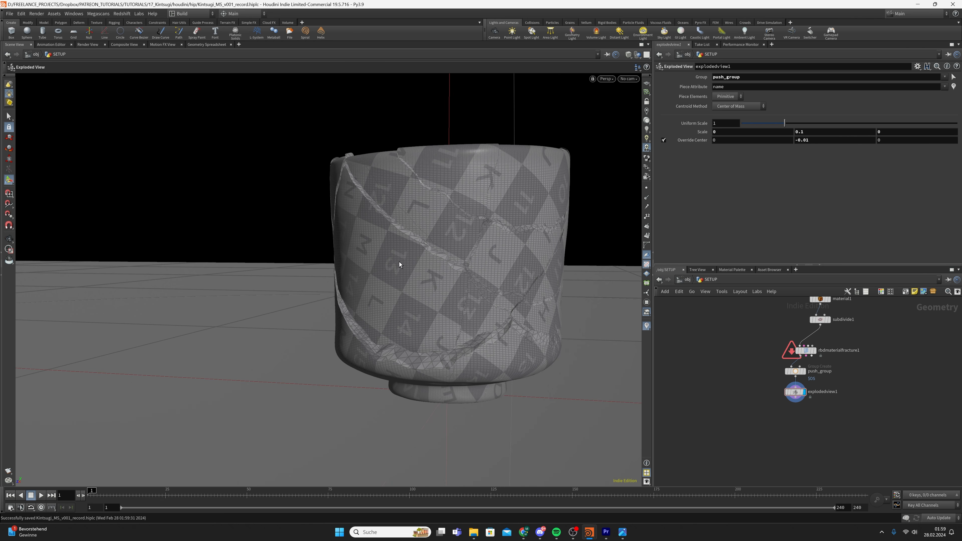
left_click_drag(475, 254, 418, 329, "alt")
right_click_drag(492, 247, 518, 254, "alt")
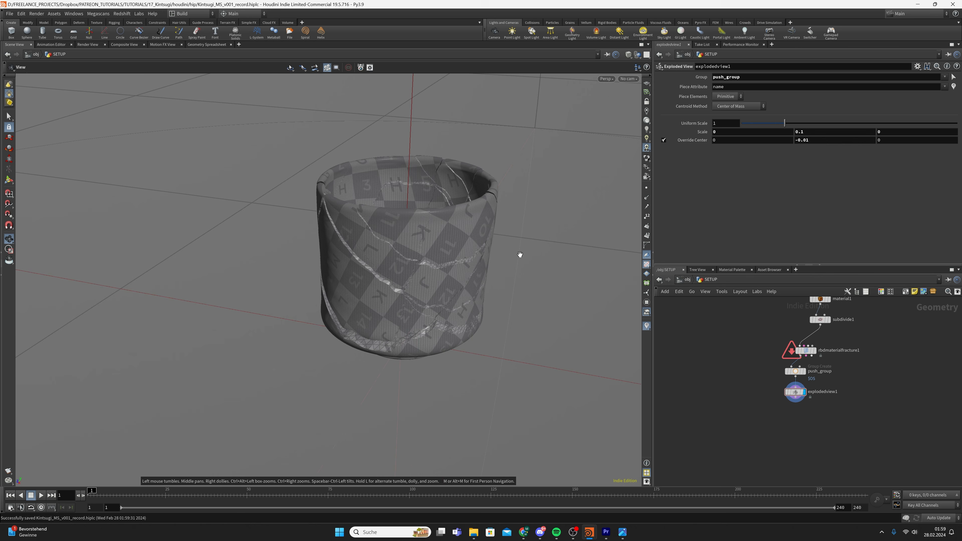
Review the explodedview1 and rbdmaterialfracture1 node info for points, attributes and groups
middle_click(793, 396)
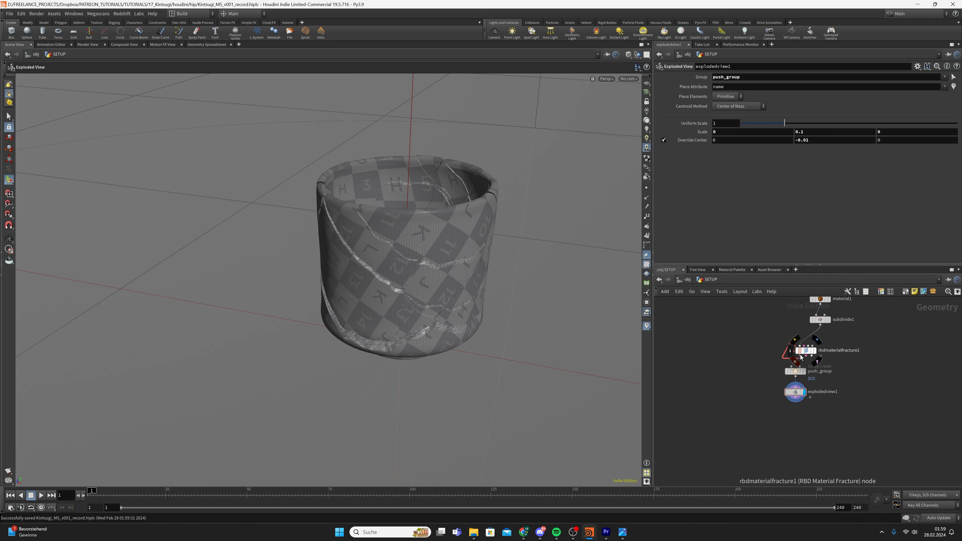
middle_click(809, 354)
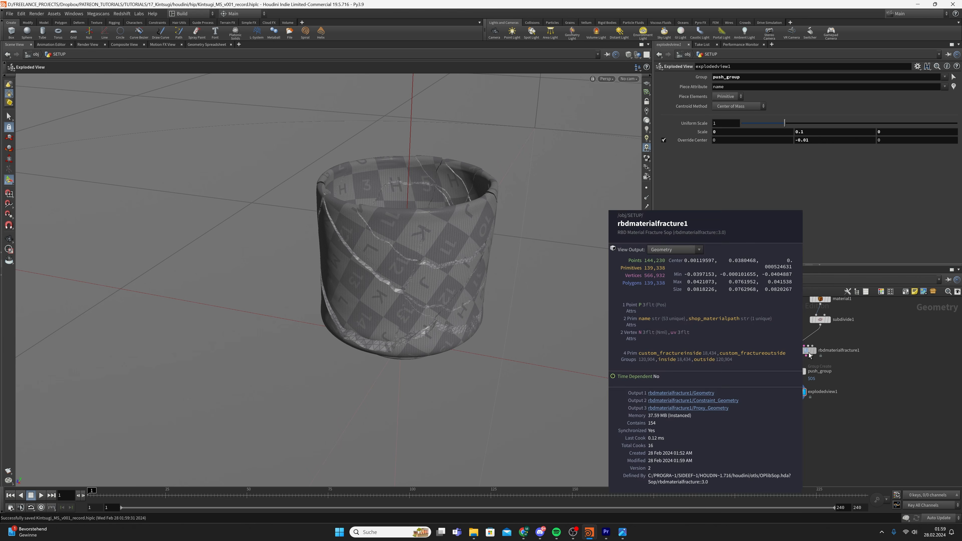
left_click(789, 348)
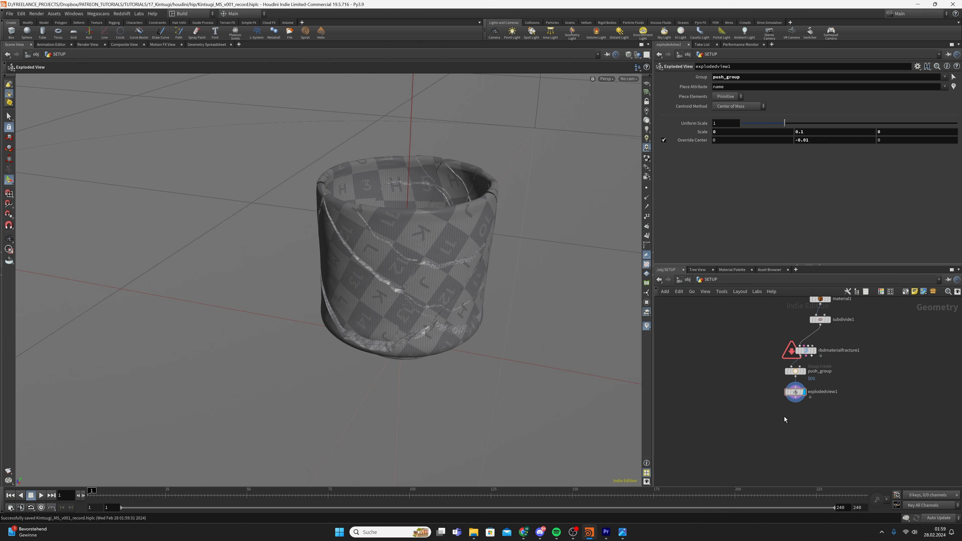
middle_click_drag(783, 416, 816, 423)
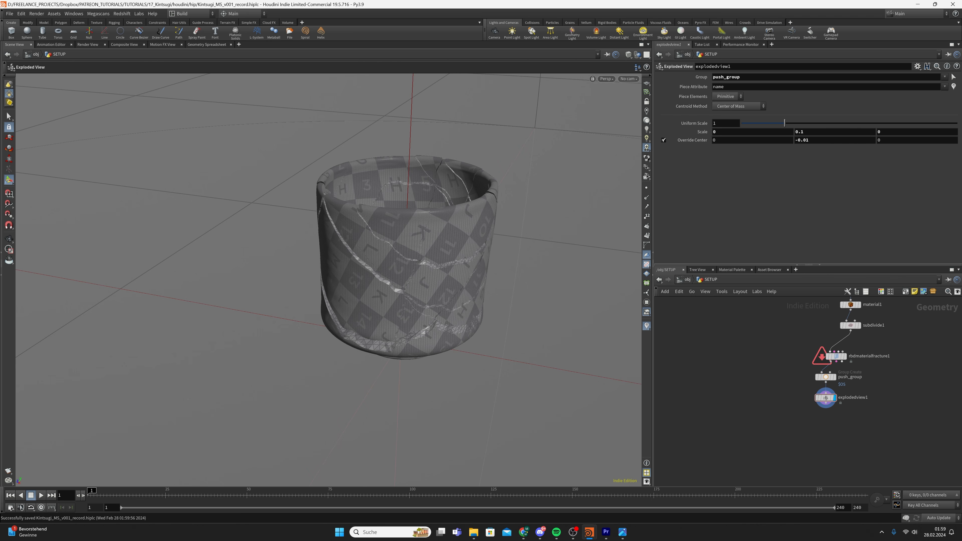
Add a Split node, split1, wired from explodedview1's output
key("Tab")
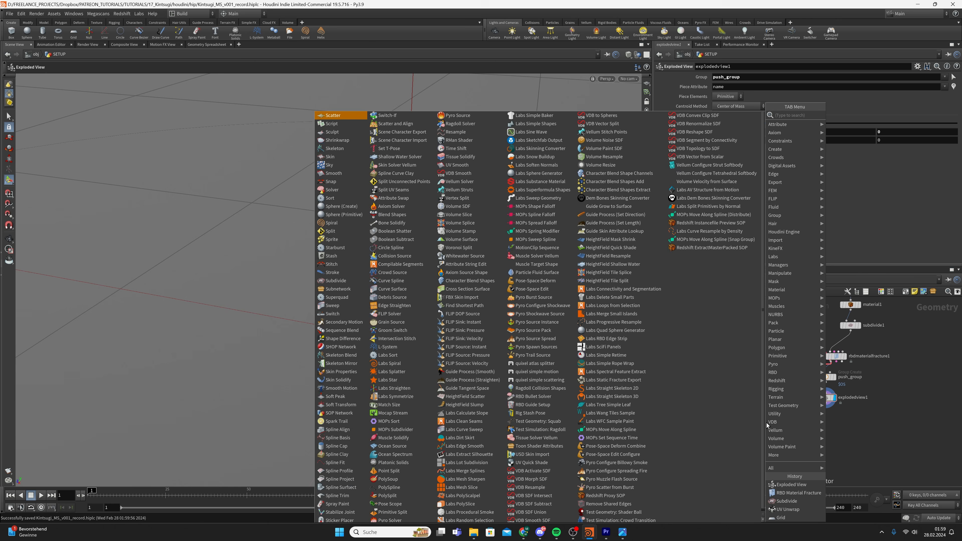
type("split")
key("Return")
left_click(766, 423)
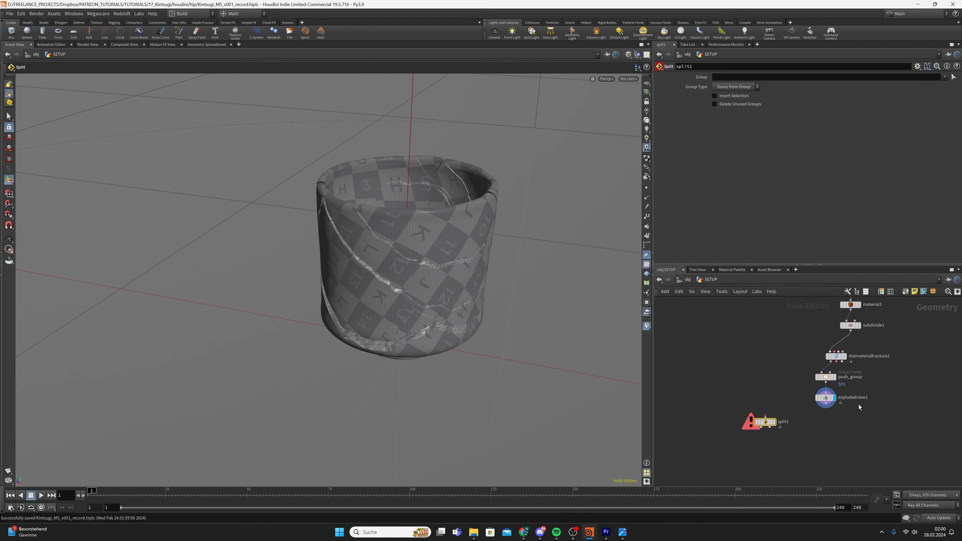
left_click_drag(826, 406, 765, 417)
scroll(786, 350, "down", 5)
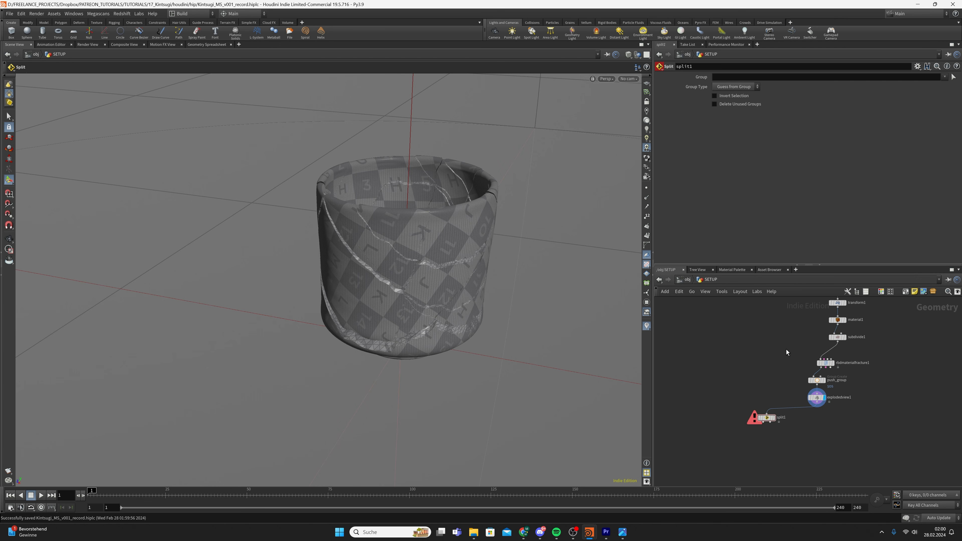
left_click_drag(789, 311, 822, 409)
scroll(822, 409, "up", 3)
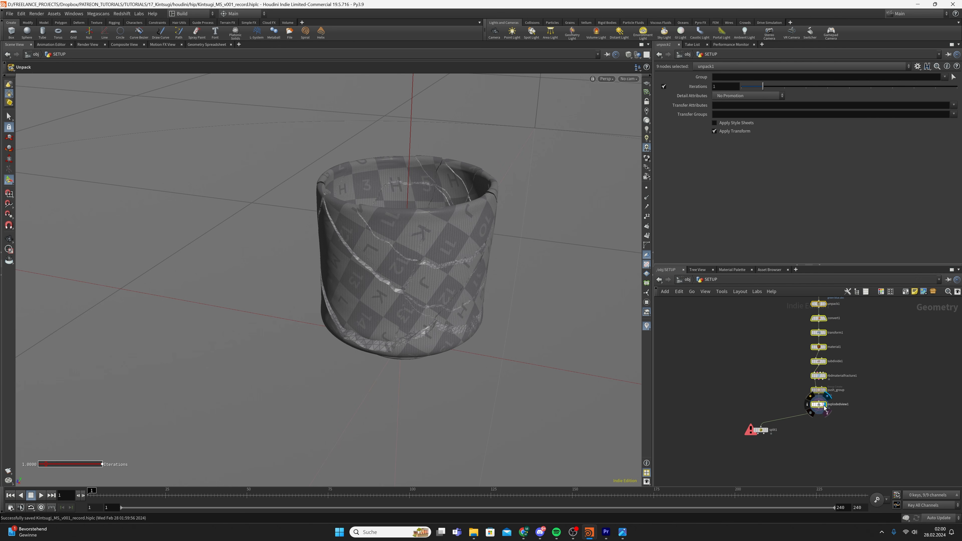
scroll(817, 400, "up", 2)
Display split1 with its Group set to inside, then orbit in on the inner crack pieces
left_click(762, 431)
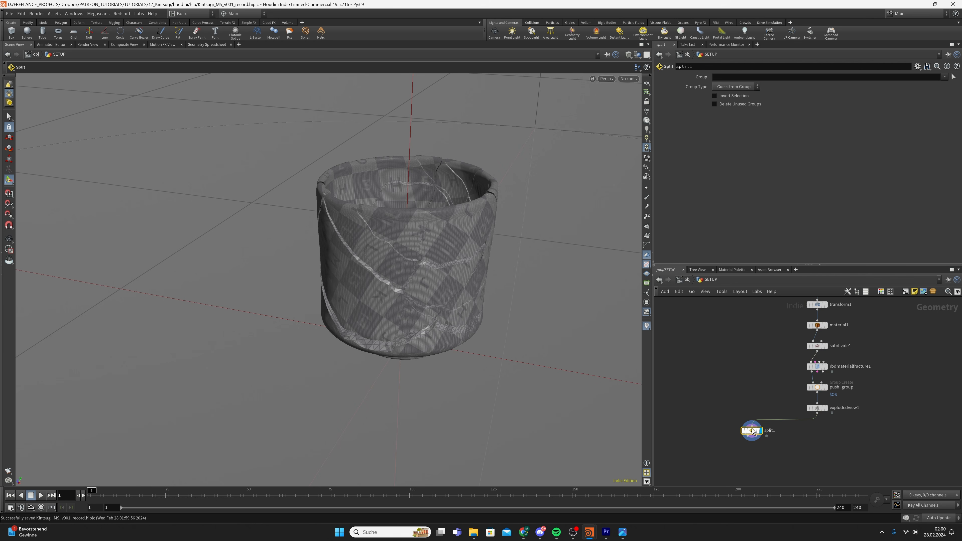
left_click(943, 77)
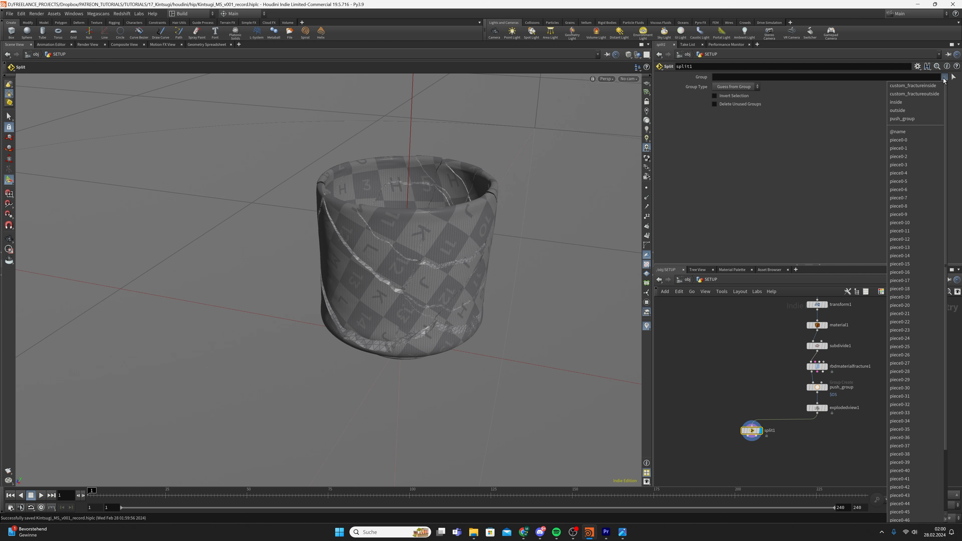
left_click(903, 102)
left_click_drag(511, 219, 510, 260)
right_click_drag(509, 260, 492, 266)
left_click_drag(492, 265, 433, 262)
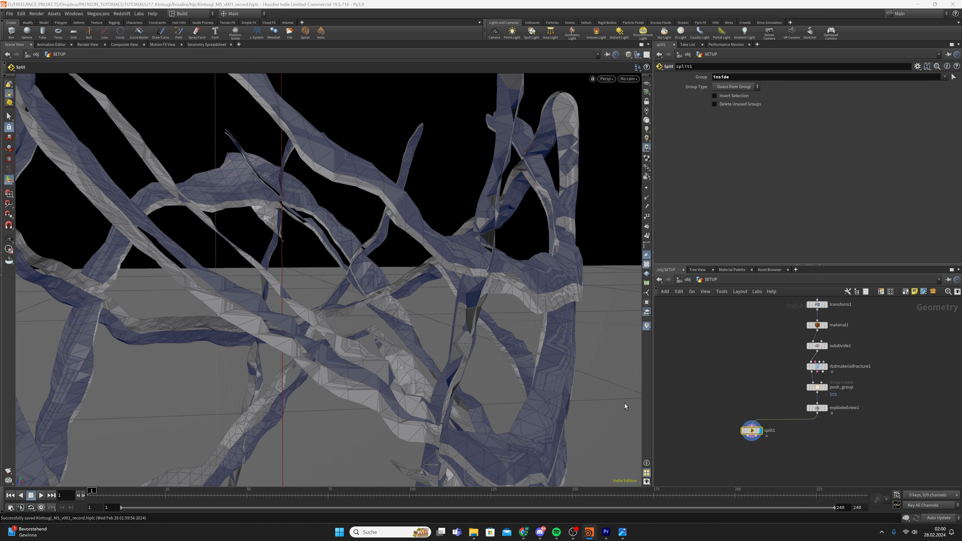
Add polyextrude1 after split1 with an extrusion Distance of 0.002
key("Tab")
type("poly e")
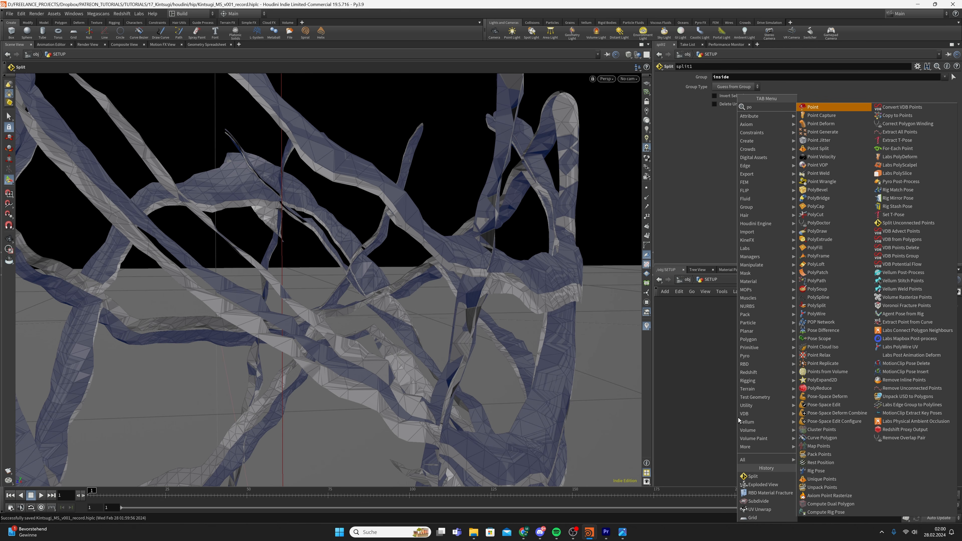
key("Return")
left_click(738, 416)
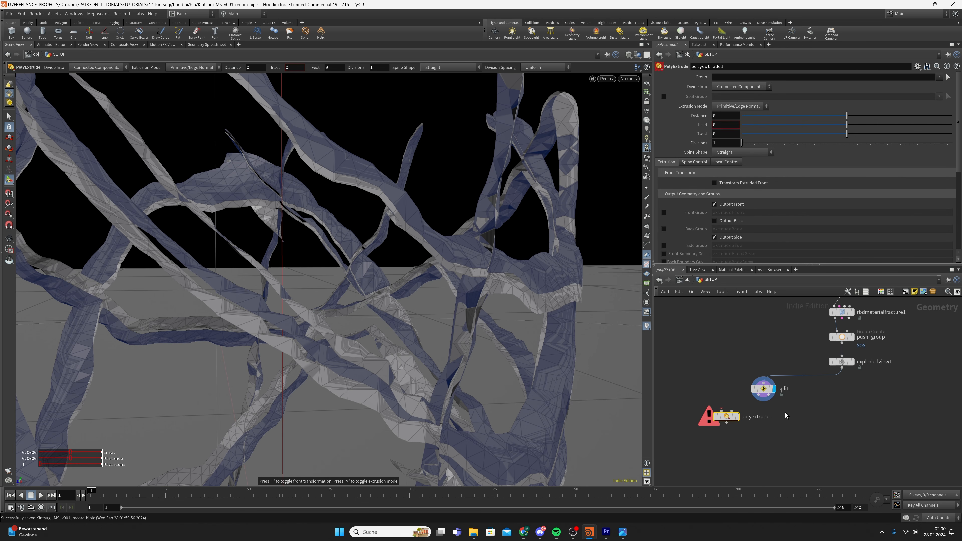
left_click_drag(758, 401, 725, 412)
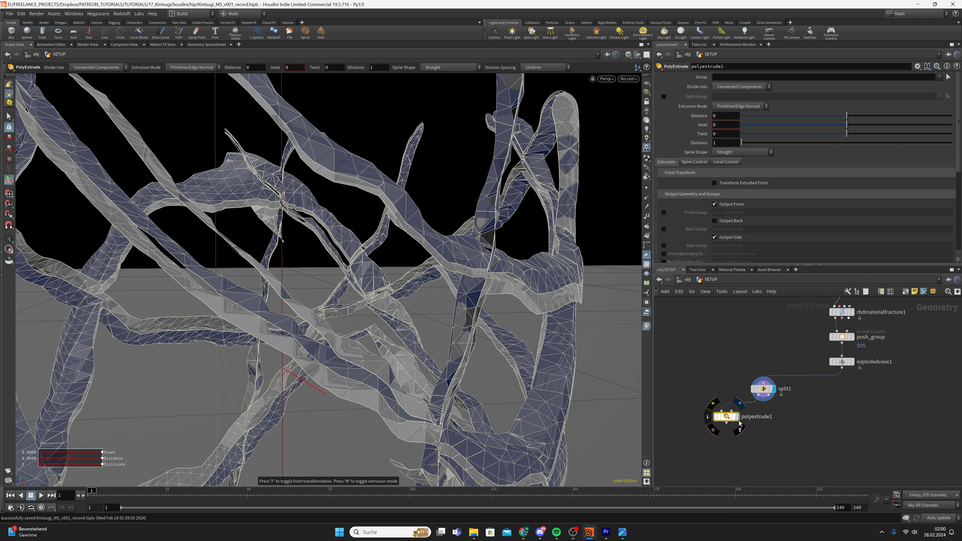
left_click_drag(722, 117, 671, 130)
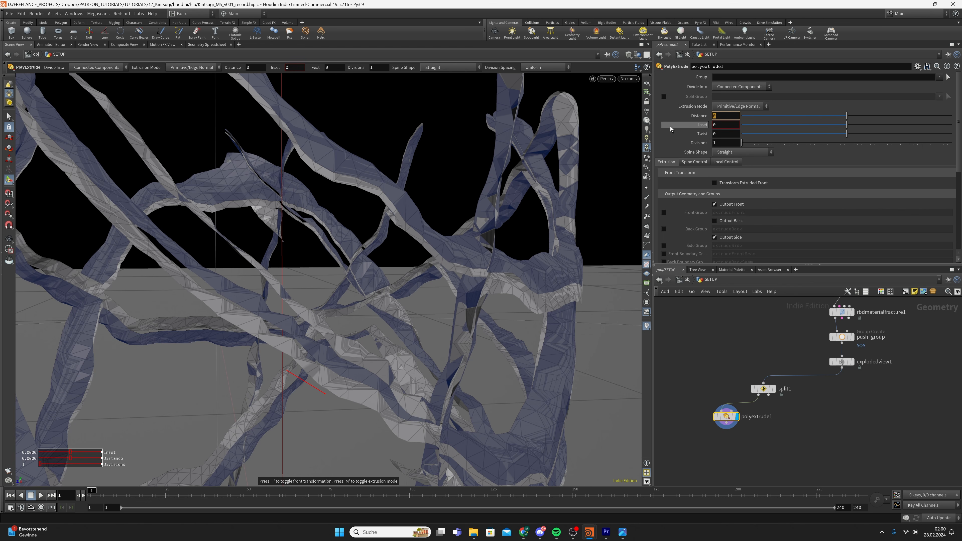
type("0.002")
key("Return")
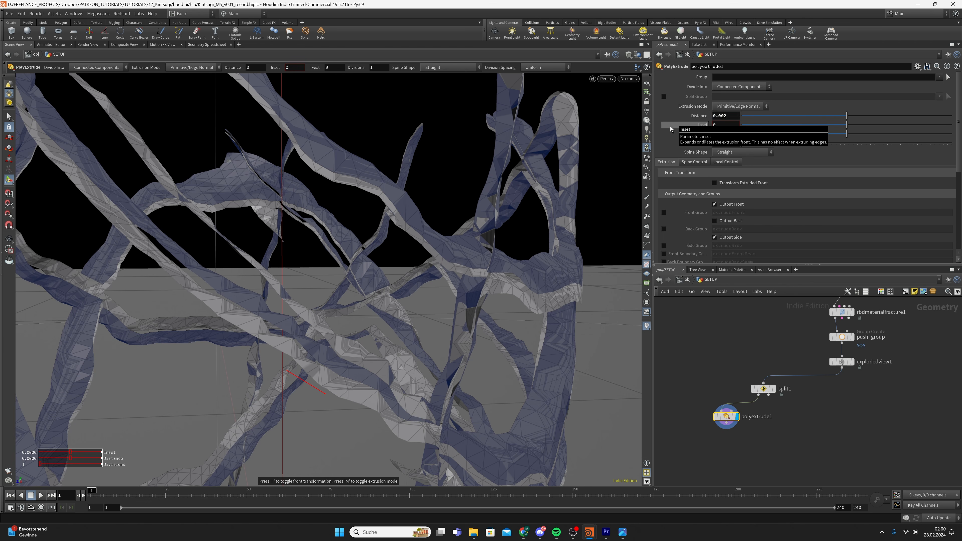
right_click_drag(534, 248, 387, 258, "alt")
left_click_drag(387, 258, 511, 258, "alt")
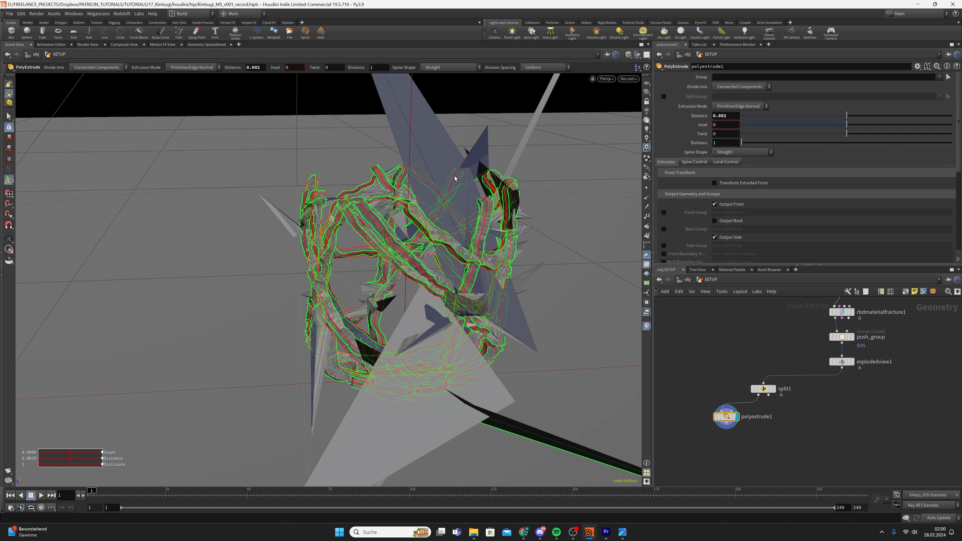
Switch Extrusion Mode to Point Normal and duplicate polyextrude1 as polyextrude2
left_click(755, 107)
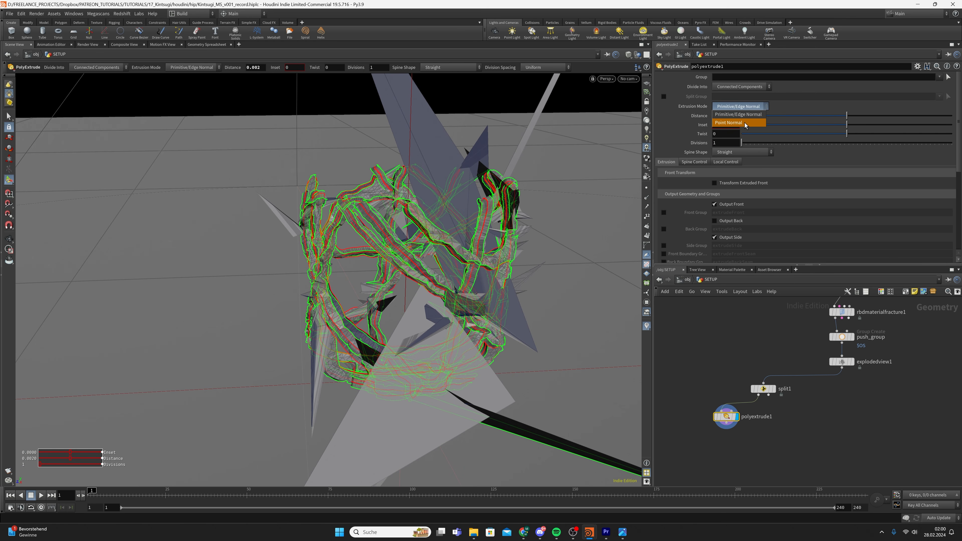
left_click(744, 124)
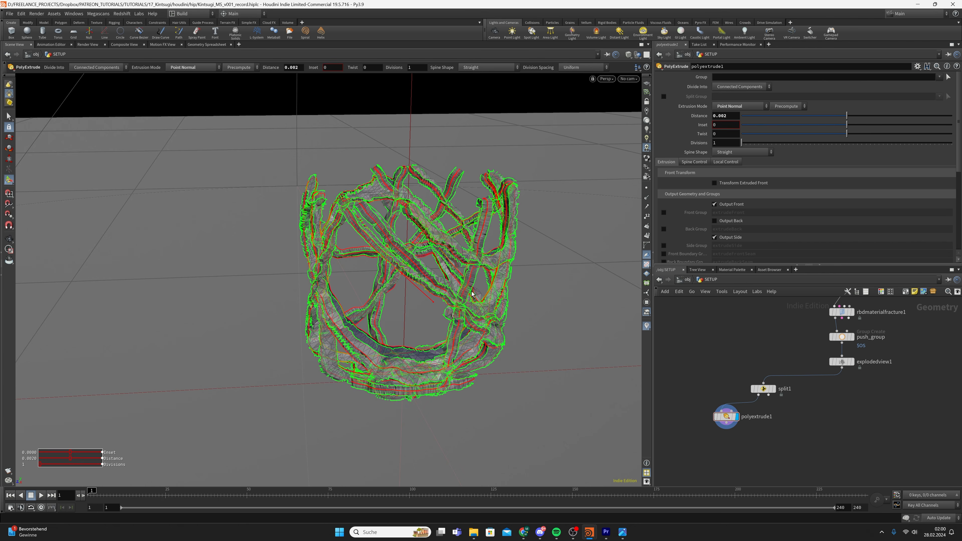
left_click_drag(471, 293, 482, 246, "alt")
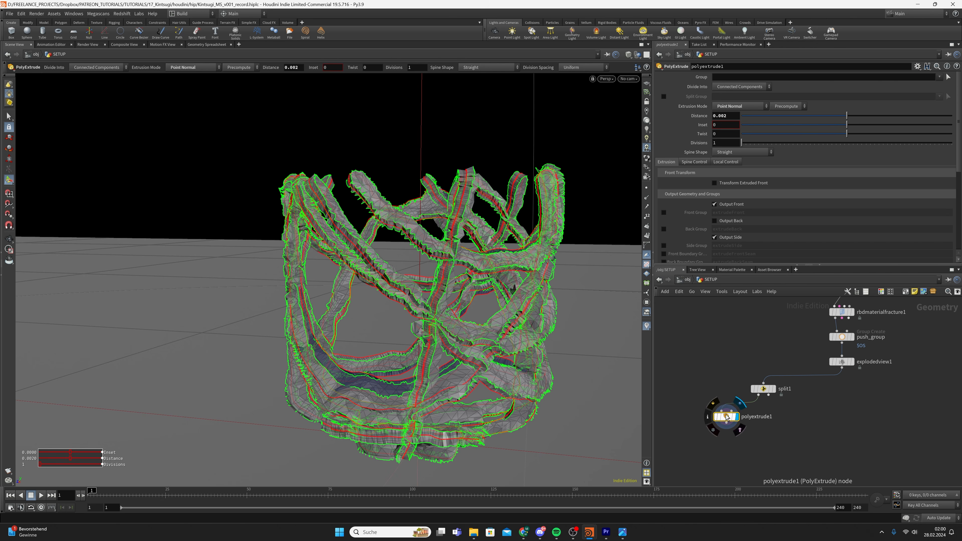
left_click_drag(726, 416, 698, 417)
key("ctrl+c")
key("ctrl+v")
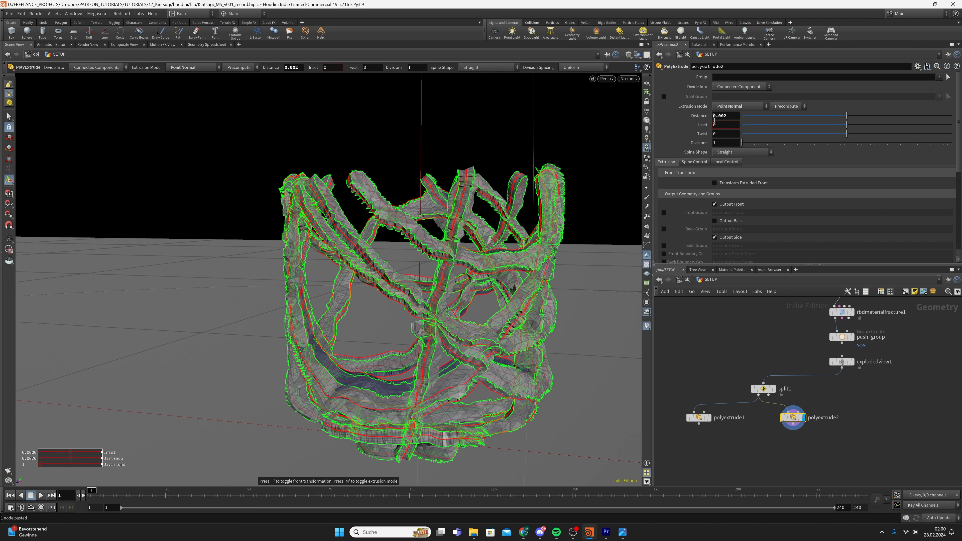
Make polyextrude2's Distance -0.002 so it extrudes inward
type("-")
key("Return")
key("Escape")
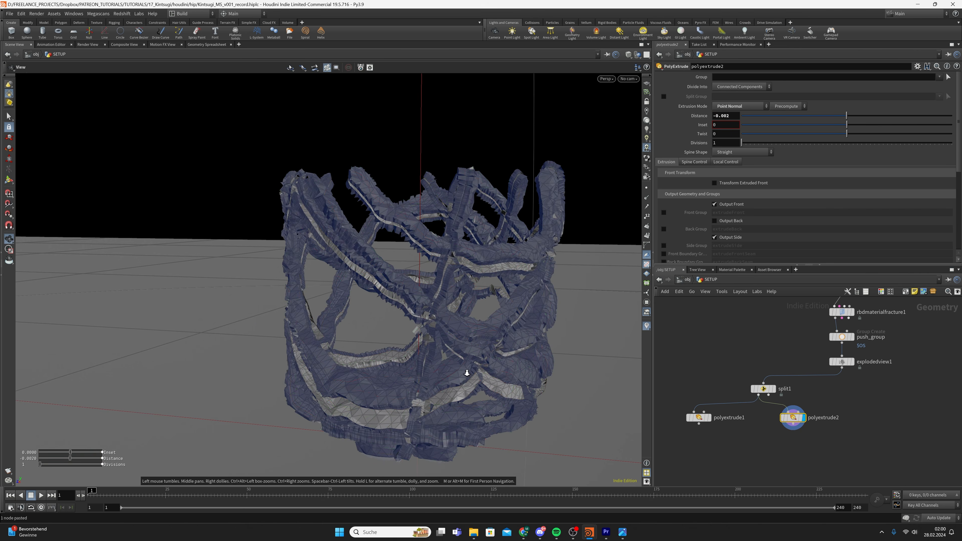
right_click_drag(466, 373, 472, 379, "alt")
left_click_drag(471, 378, 509, 351, "alt")
left_click_drag(493, 392, 409, 388, "alt")
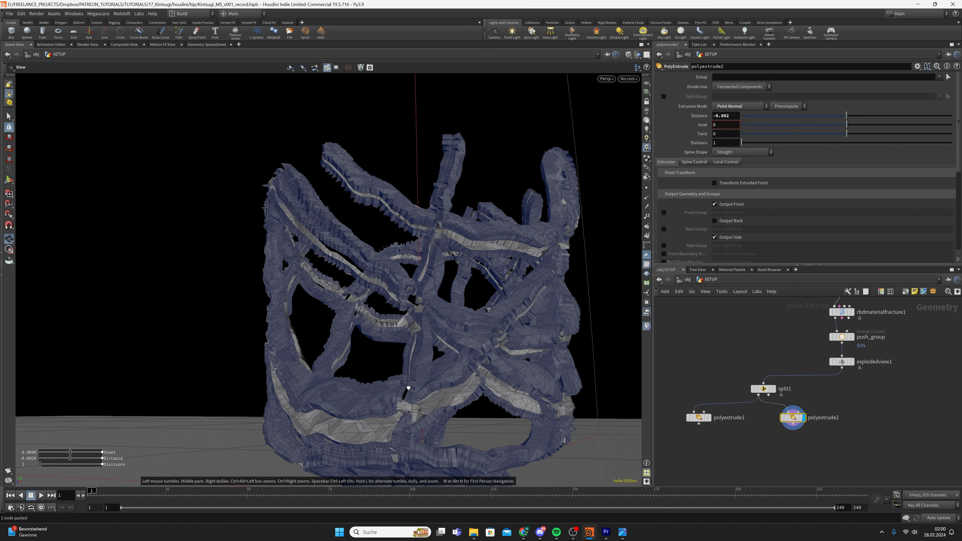
key("Return")
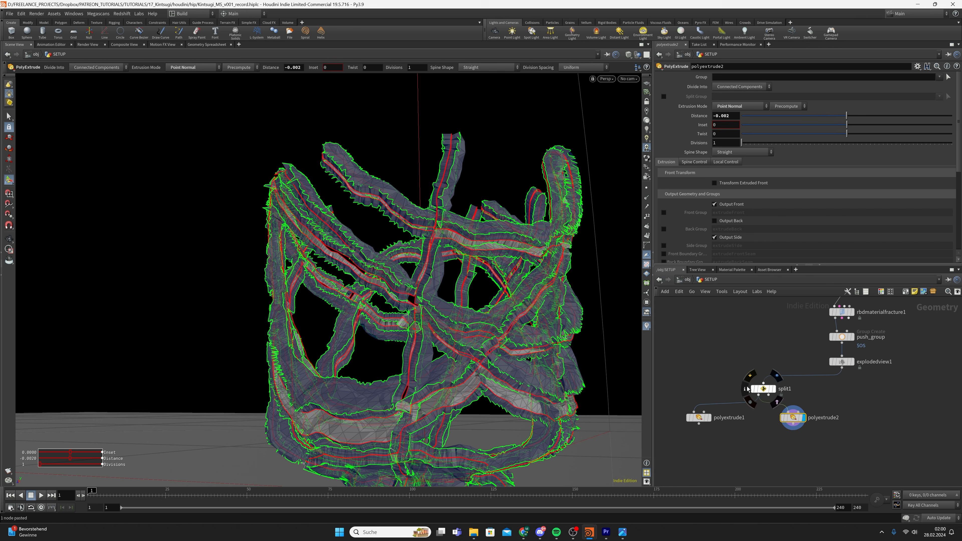
Enable Output Back on both polyextrude1 and polyextrude2
left_click(699, 416, "shift")
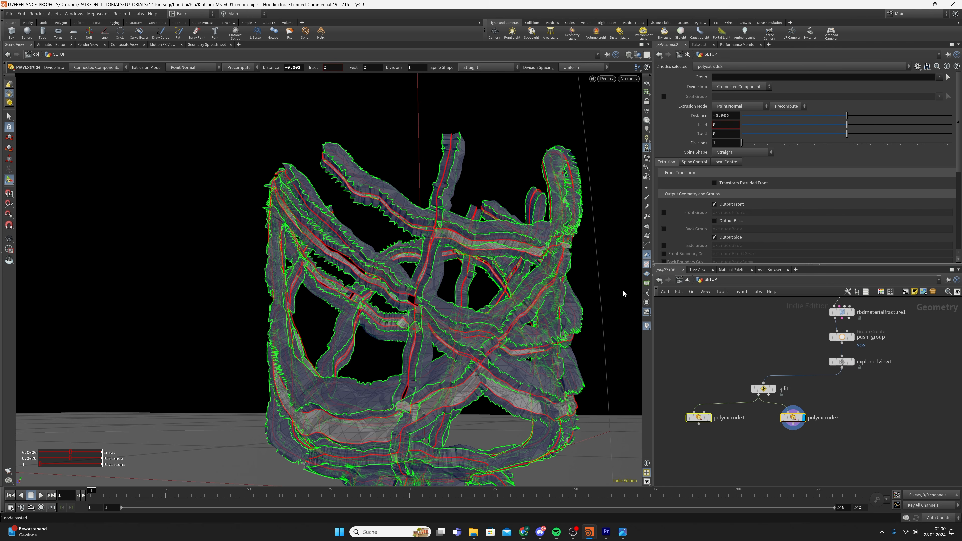
left_click(715, 221)
left_click_drag(809, 441, 803, 428)
middle_click_drag(803, 426, 815, 409)
left_click(809, 402)
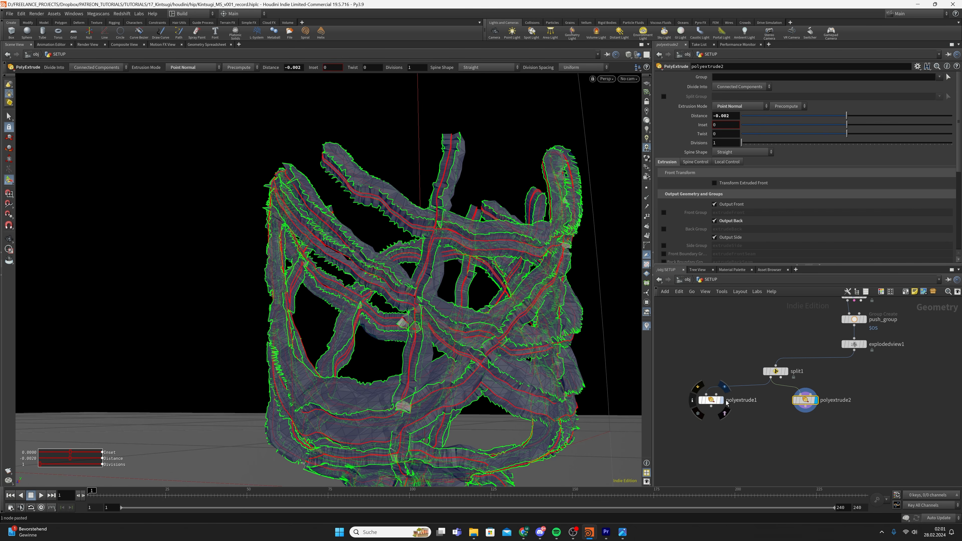
left_click(710, 399)
left_click(817, 402)
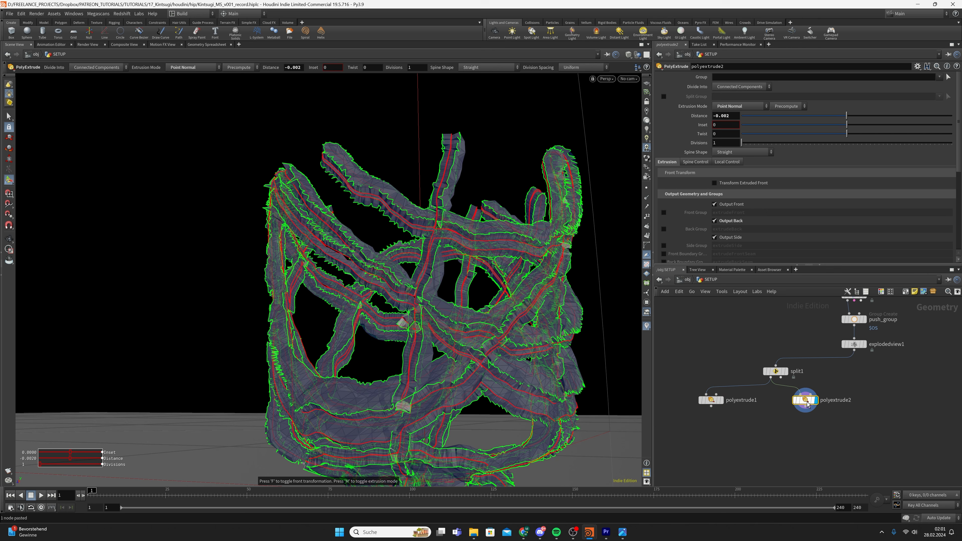
Add reverse1 after polyextrude2, display it, and save the scene
key("Tab")
type("reverse")
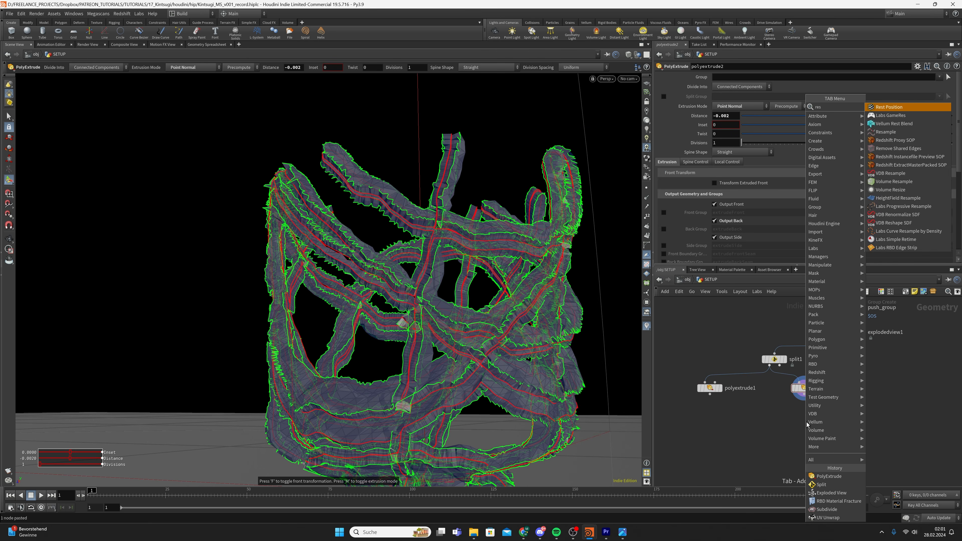
key("Return")
left_click(829, 439)
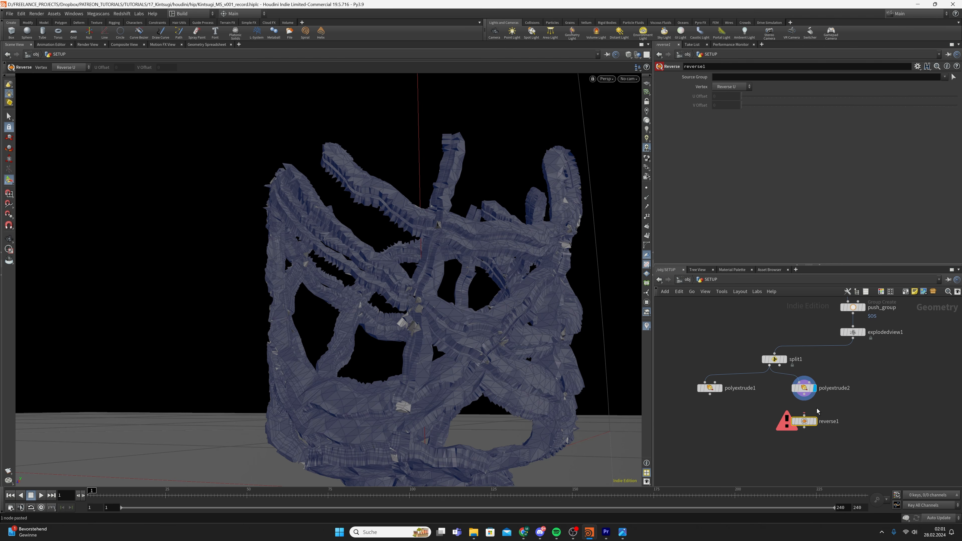
left_click_drag(804, 394, 806, 412)
left_click(814, 421)
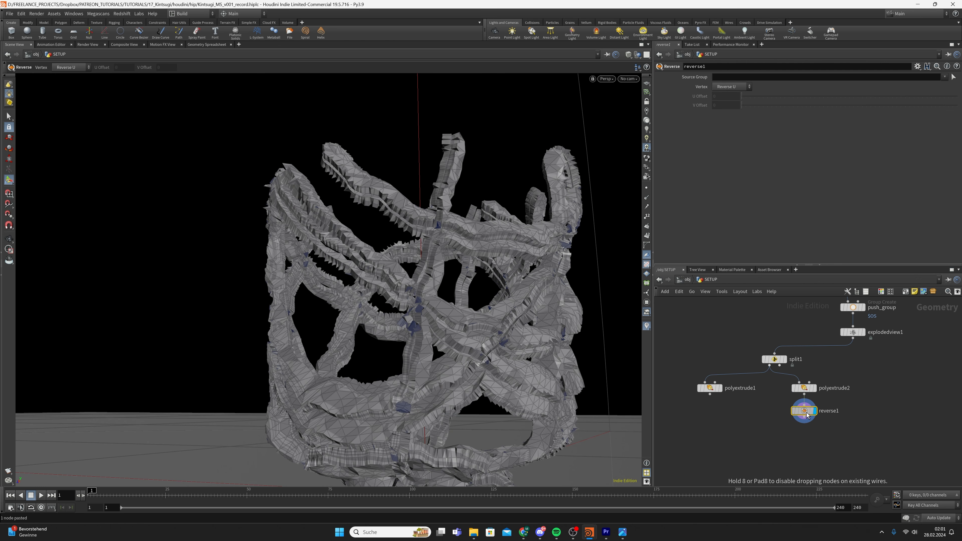
key("ctrl+s")
Add remesh1 below polyextrude1 with a Target Size of 0.001
key("Tab")
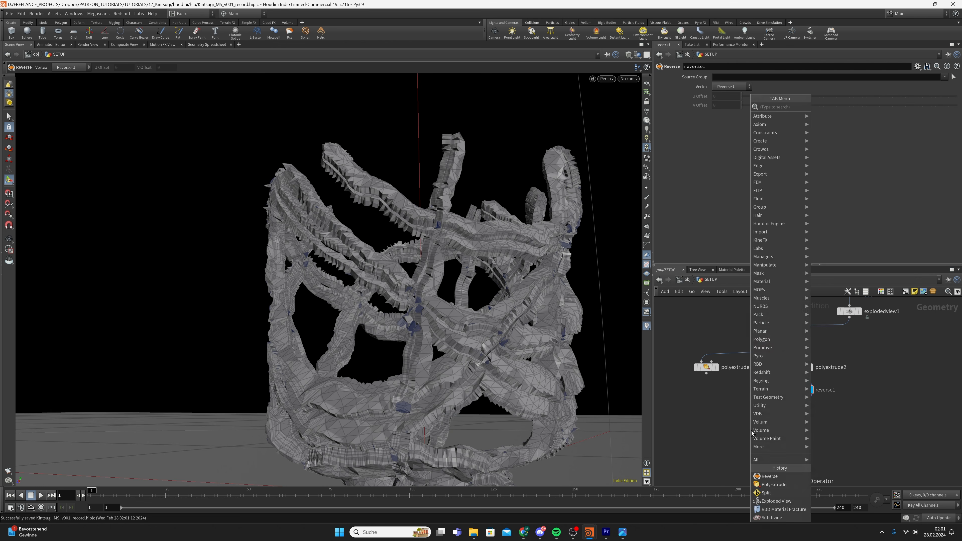
type("remesh")
key("Return")
left_click(709, 416)
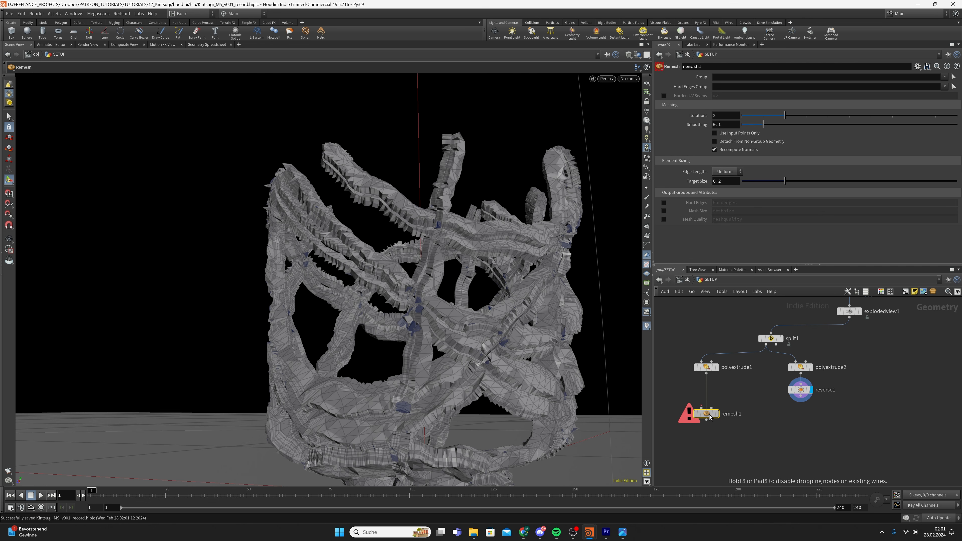
left_click_drag(709, 417, 709, 423)
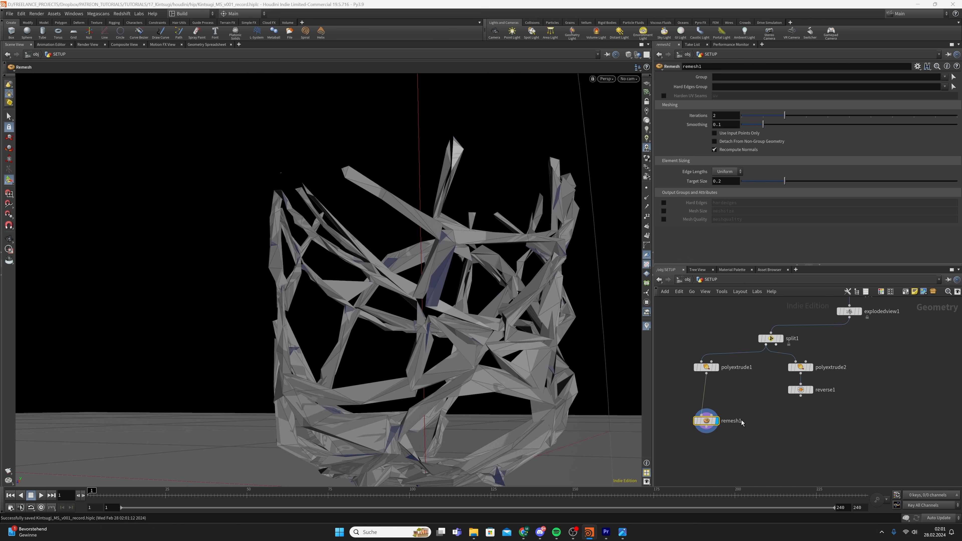
left_click(732, 181)
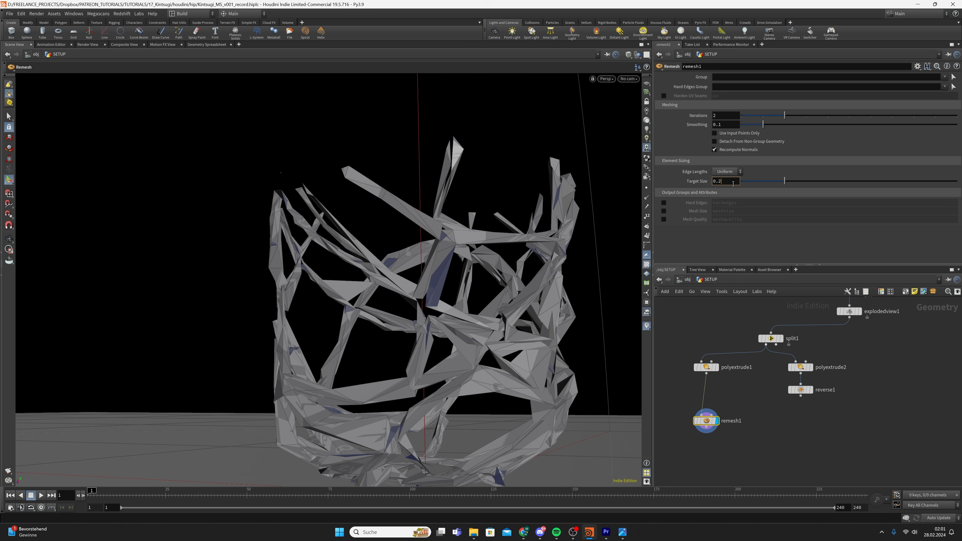
key("Return")
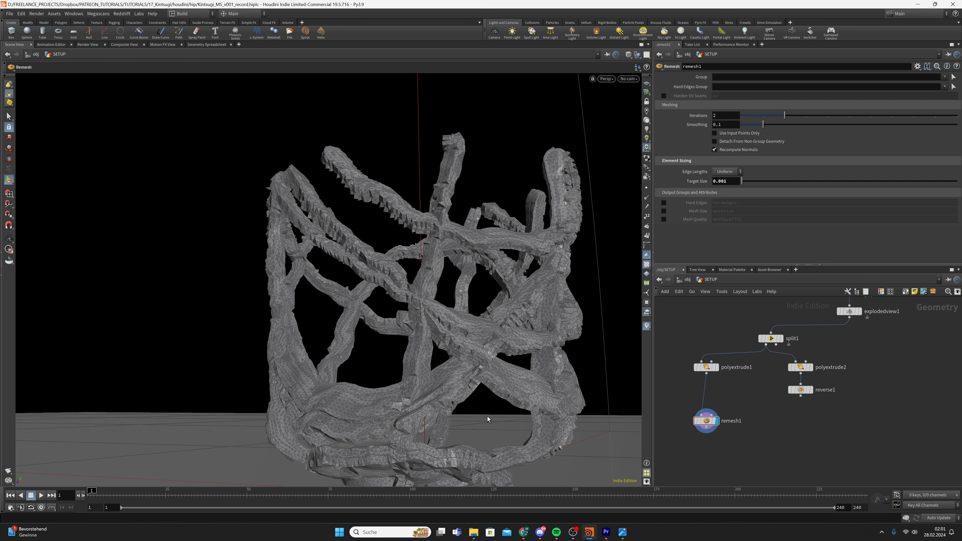
left_click_drag(488, 369, 488, 395, "alt")
Duplicate remesh1 as remesh2 under reverse1, level with remesh1
left_click_drag(668, 399, 678, 408)
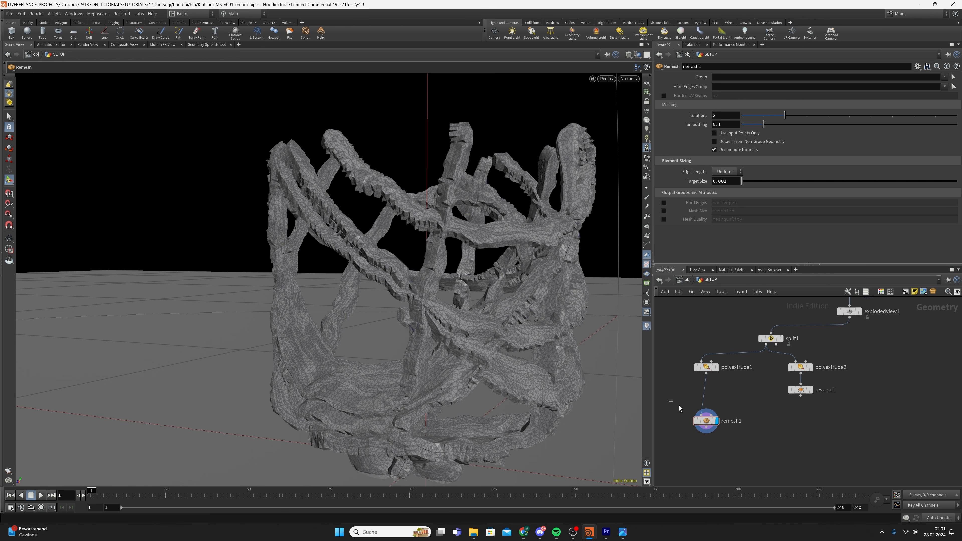
key("ctrl+c")
key("ctrl+v")
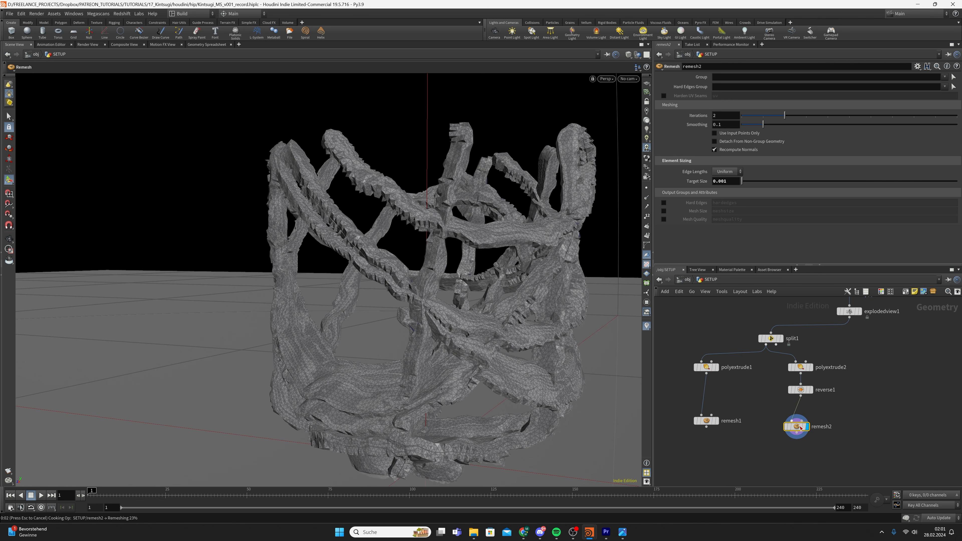
left_click_drag(799, 427, 801, 428)
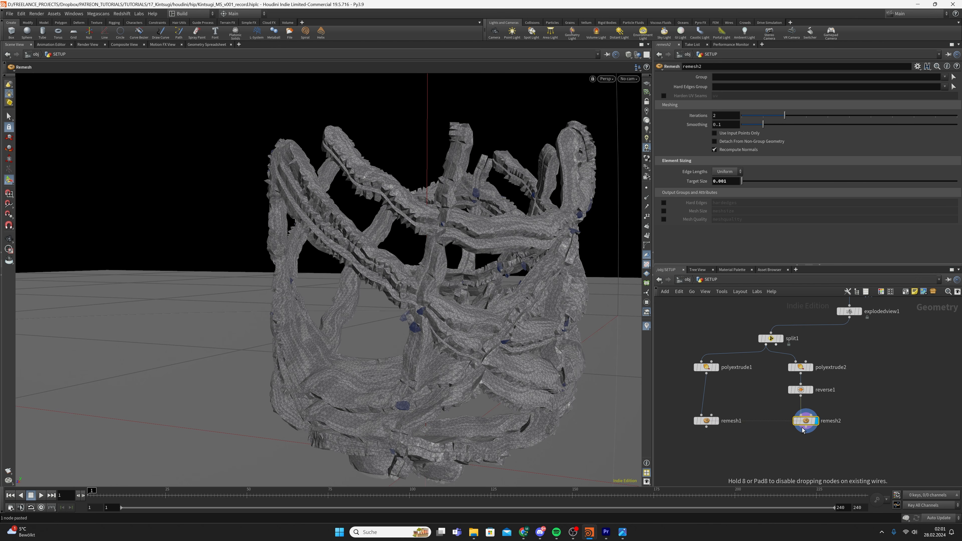
Add a Mountain node, mountain1, after remesh1 and display it
key("Tab")
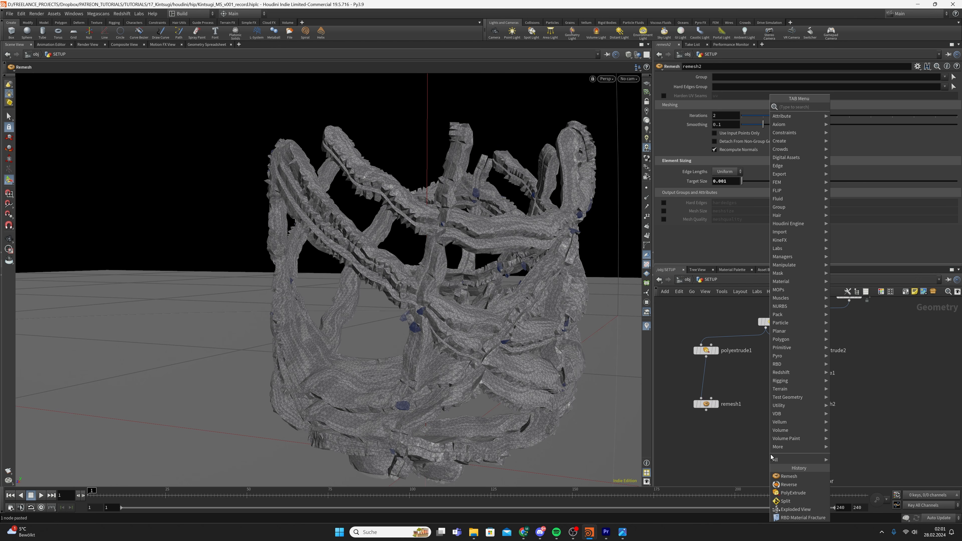
type("mount")
key("Return")
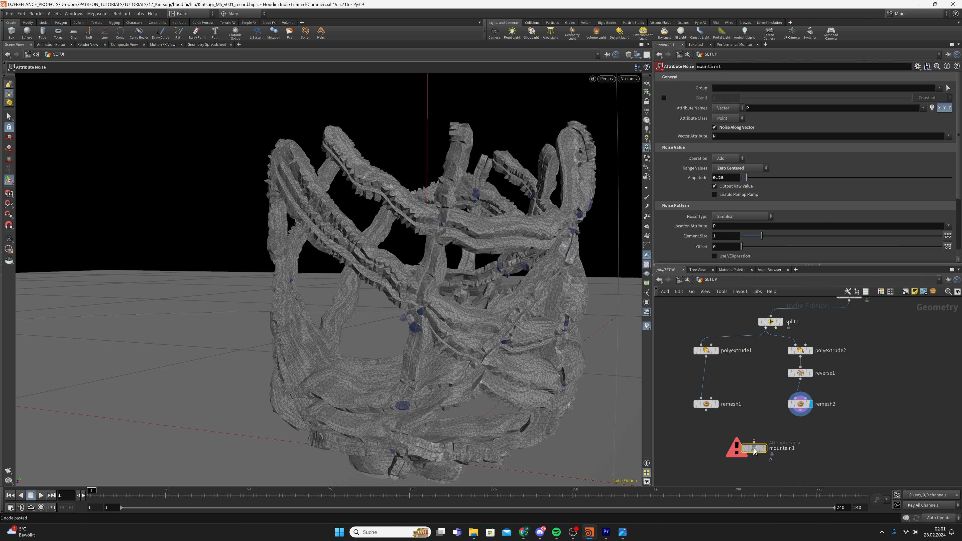
left_click_drag(753, 451, 706, 433)
left_click(722, 441)
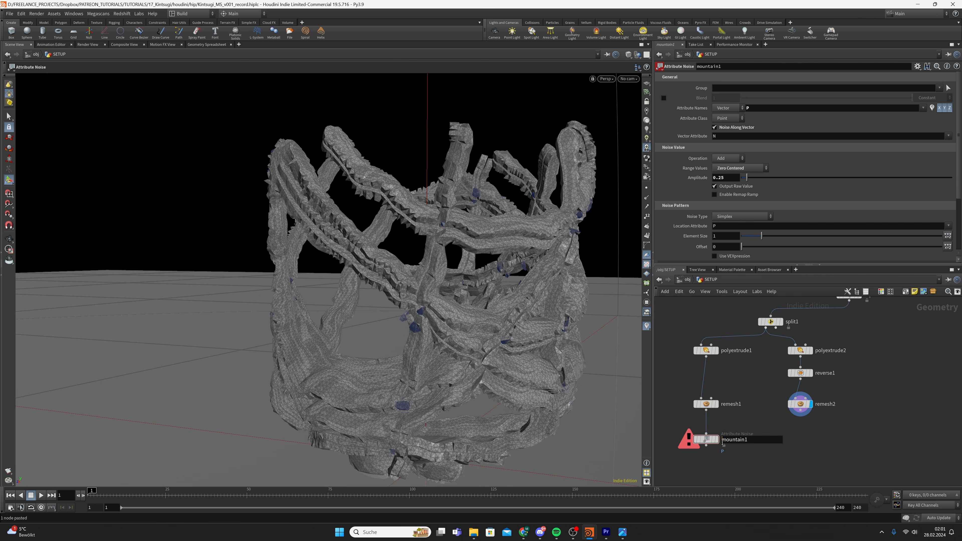
left_click(718, 439)
scroll(427, 365, "down", 3)
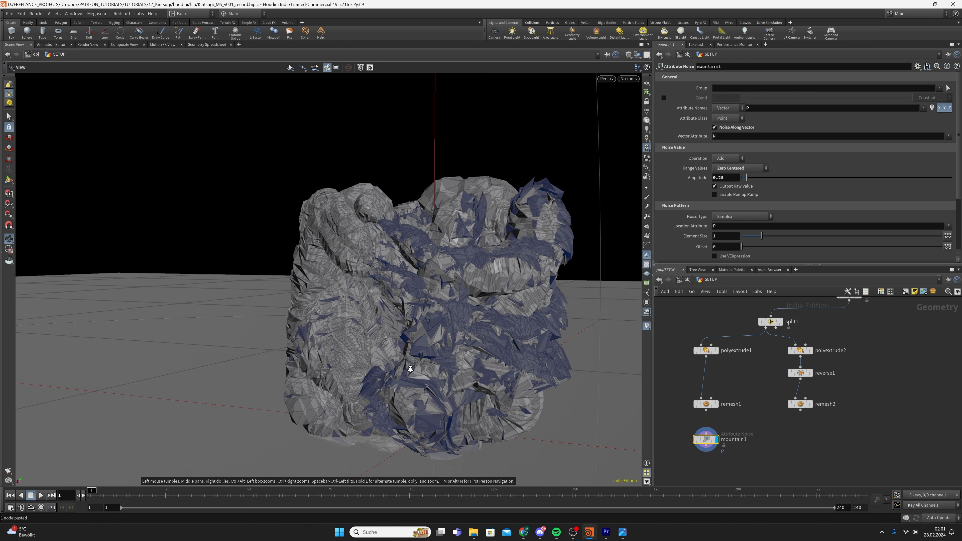
left_click_drag(410, 368, 446, 379, "alt")
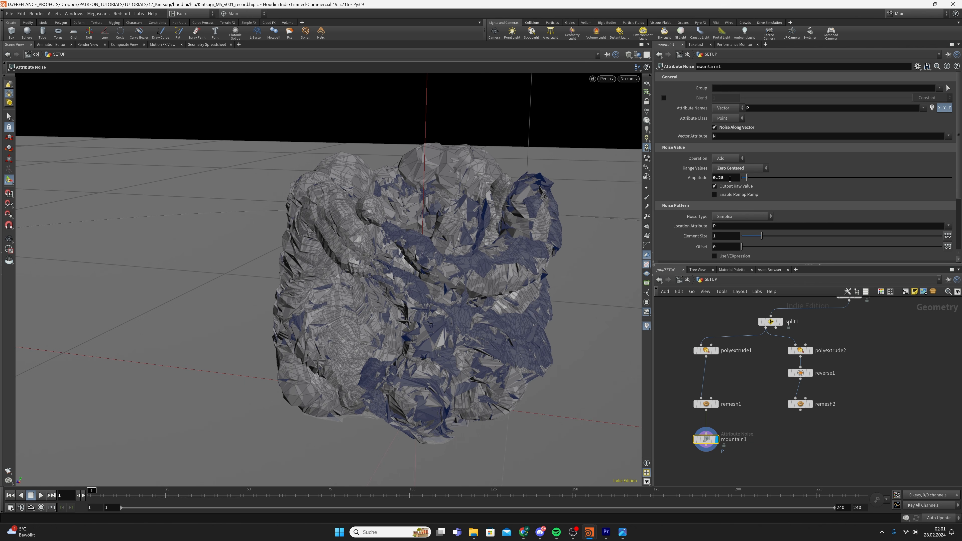
Set mountain1's Amplitude to 0.001 and Element Size to 0.01, templating remesh1 as reference
left_click(729, 178)
type("0.001")
key("Return")
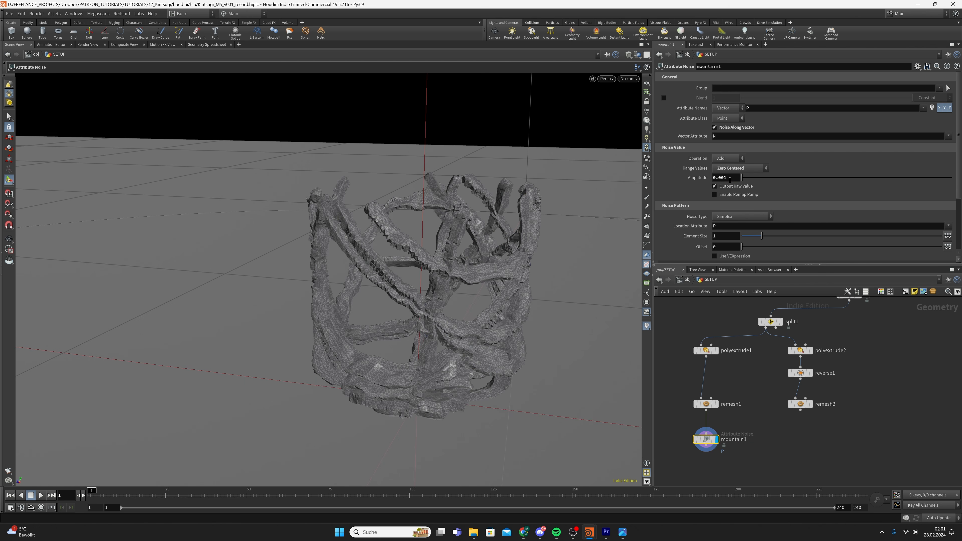
left_click(730, 236)
type("0.01")
key("Return")
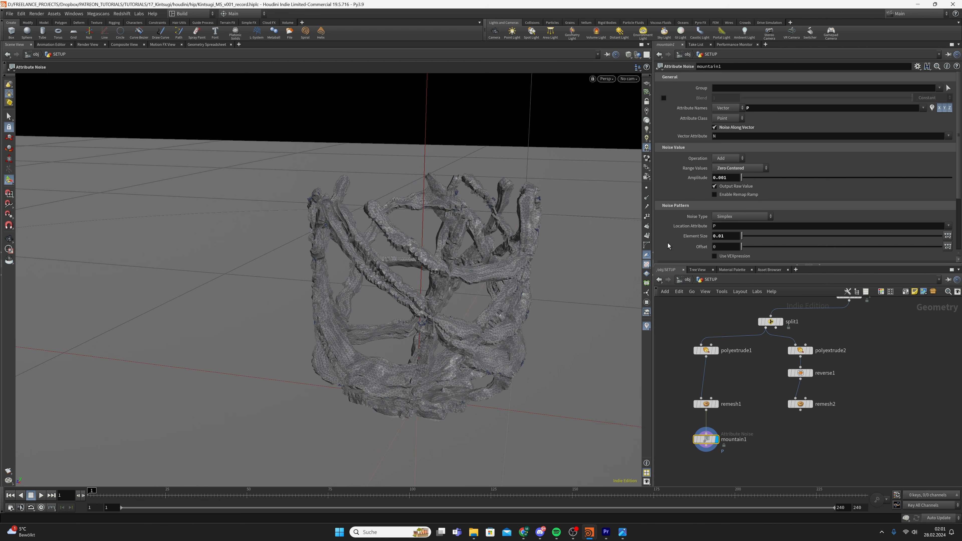
scroll(457, 339, "up", 2)
left_click_drag(457, 339, 504, 314, "alt")
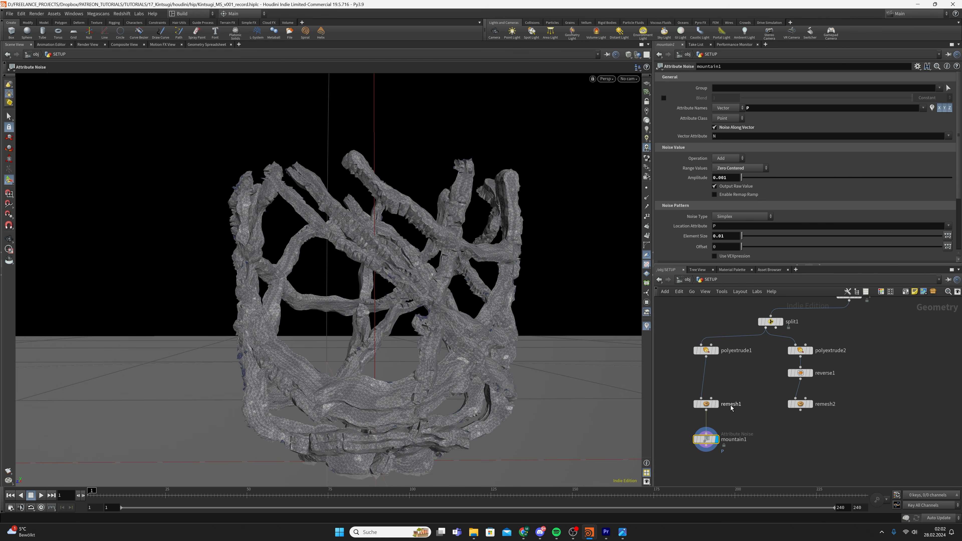
left_click(718, 406)
left_click(715, 441)
Copy mountain1 as mountain2 fed by remesh2, then create a Merge node
key("ctrl+c")
key("ctrl+v")
left_click_drag(799, 410, 799, 433)
middle_click_drag(764, 460, 770, 418)
key("Tab")
type("merge")
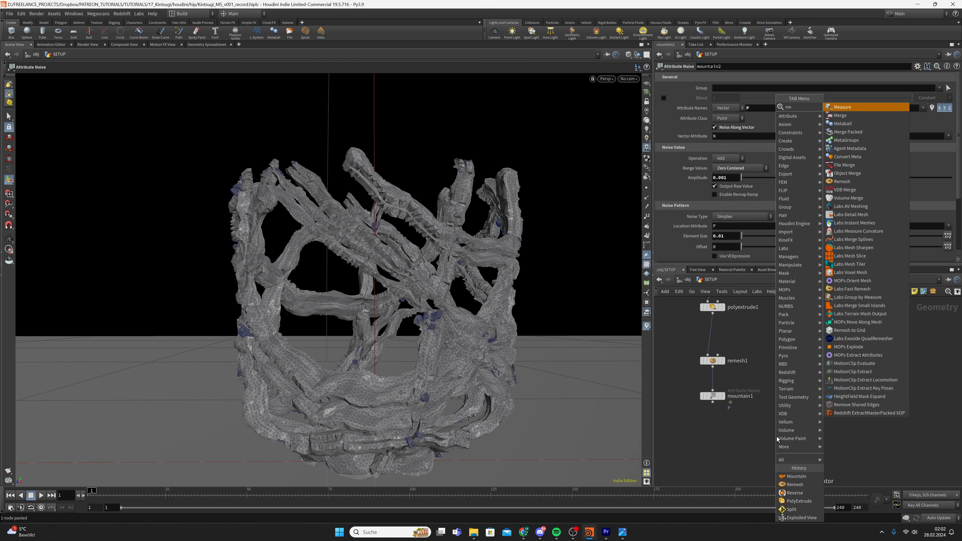
key("Return")
Wire mountain1 and mountain2 into merge1, display it, and save
left_click(775, 435)
left_click_drag(712, 402, 774, 430)
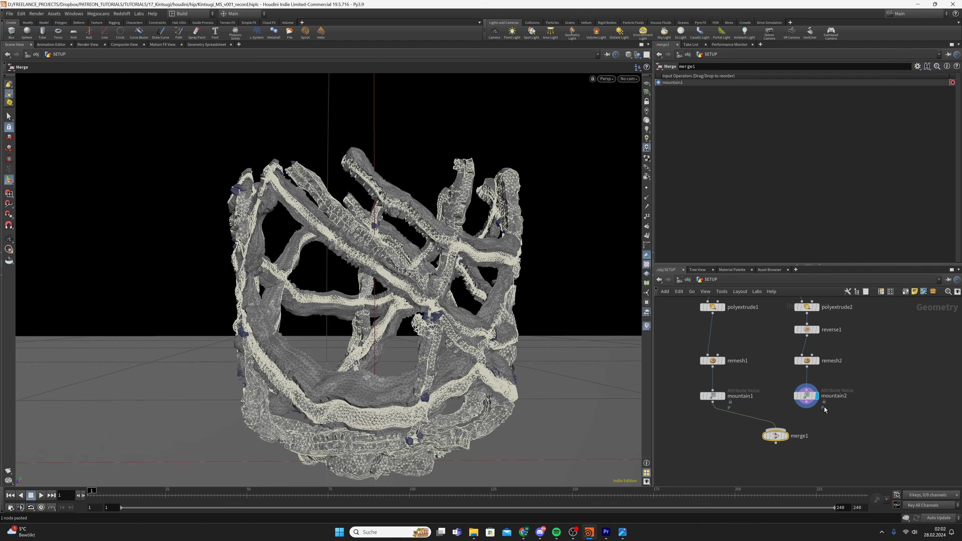
left_click_drag(806, 402, 778, 431)
left_click(786, 436)
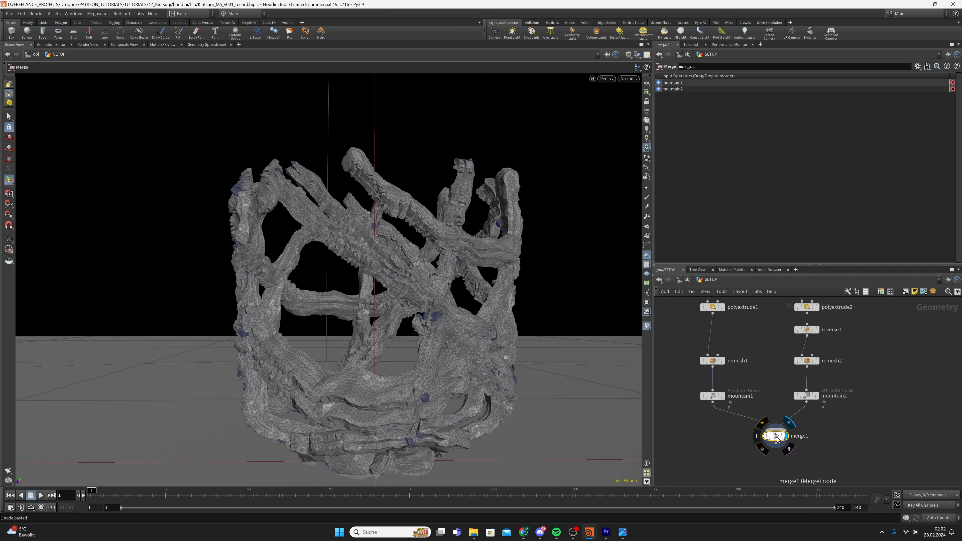
key("ctrl+s")
Rearrange polyextrude1 and lay out the right branch to line up with the left
scroll(813, 424, "down", 2)
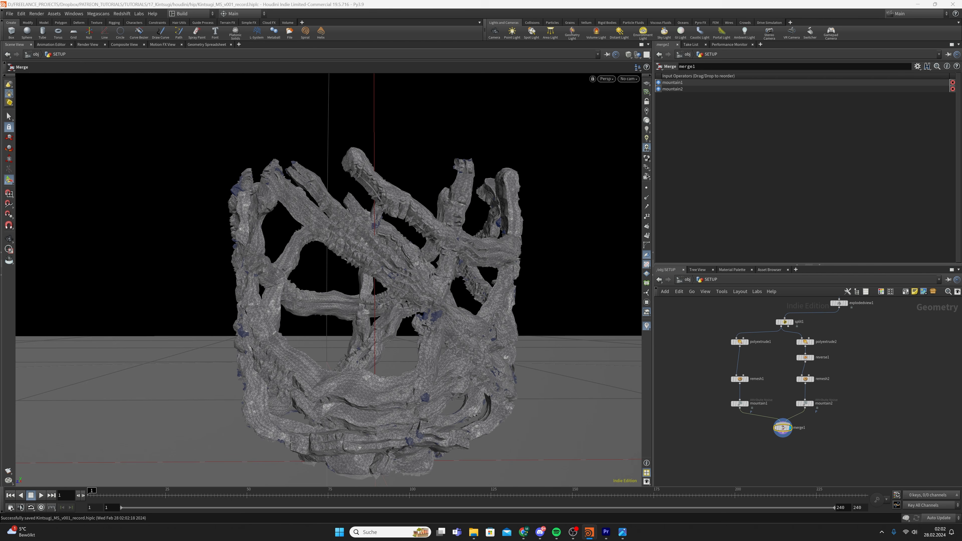
mouse_move(741, 343)
left_mouse_down()
mouse_move(742, 370)
mouse_move(740, 345)
left_mouse_up()
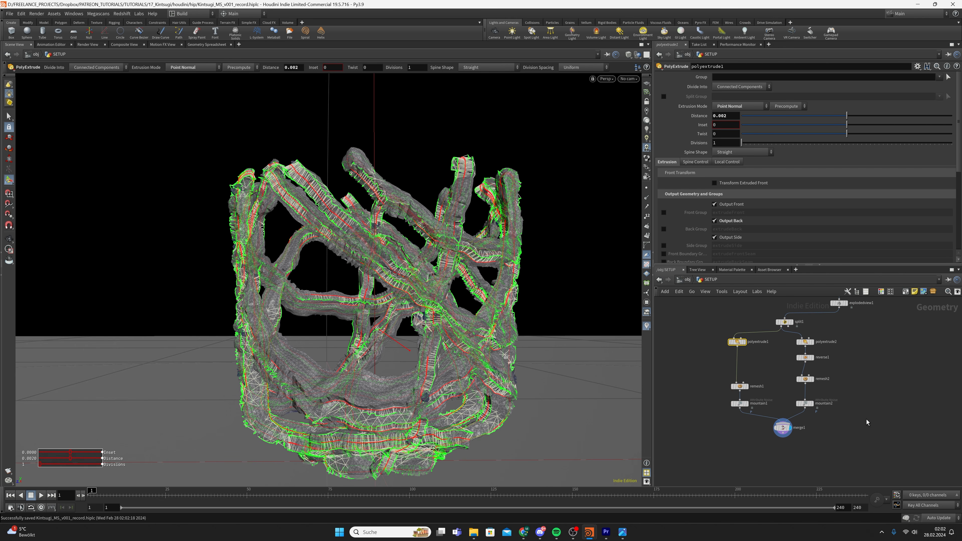
left_click_drag(861, 419, 799, 338)
key("l")
left_click_drag(808, 395, 812, 407)
Reselect merge1, save again, and orbit around the merged geometry
left_click(792, 412)
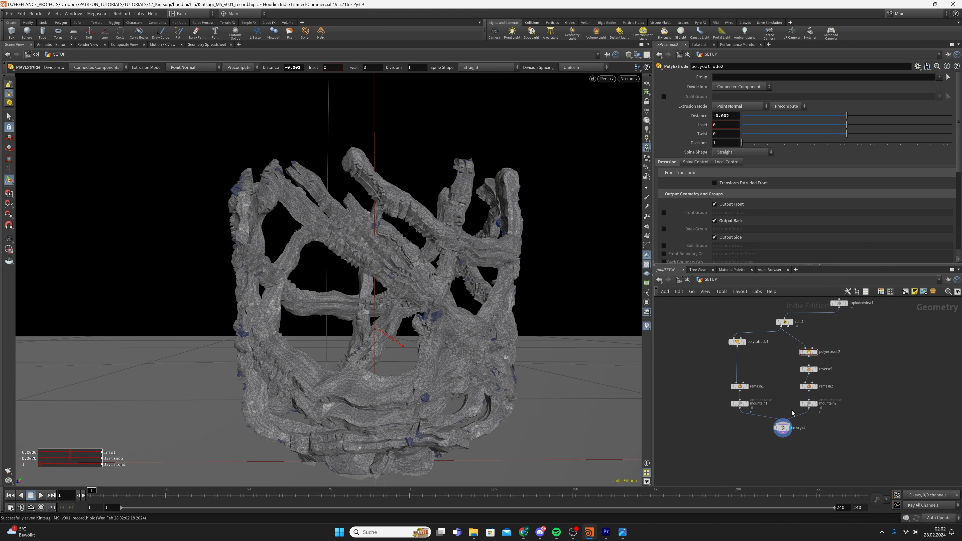
left_click(779, 430)
key("ctrl+s")
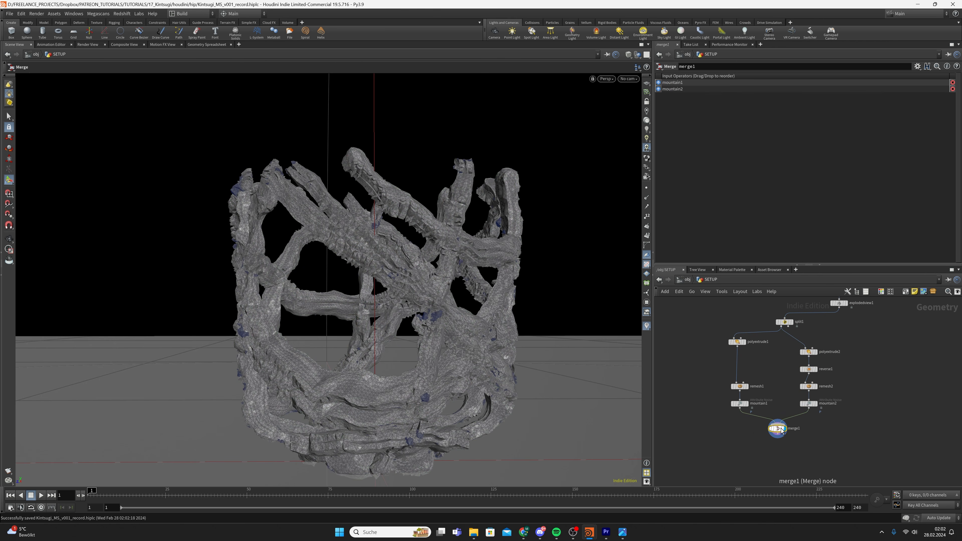
left_click_drag(446, 374, 403, 394, "alt")
middle_click_drag(871, 457, 845, 428)
Add a VDB from Polygons node, vdbfrompolygons1, fed by merge1
key("Tab")
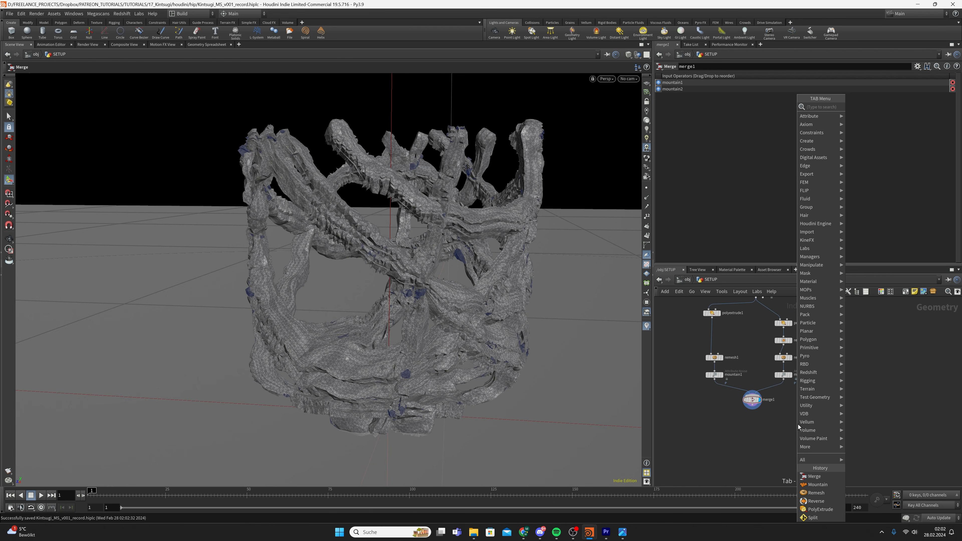
type("vdbfrompo")
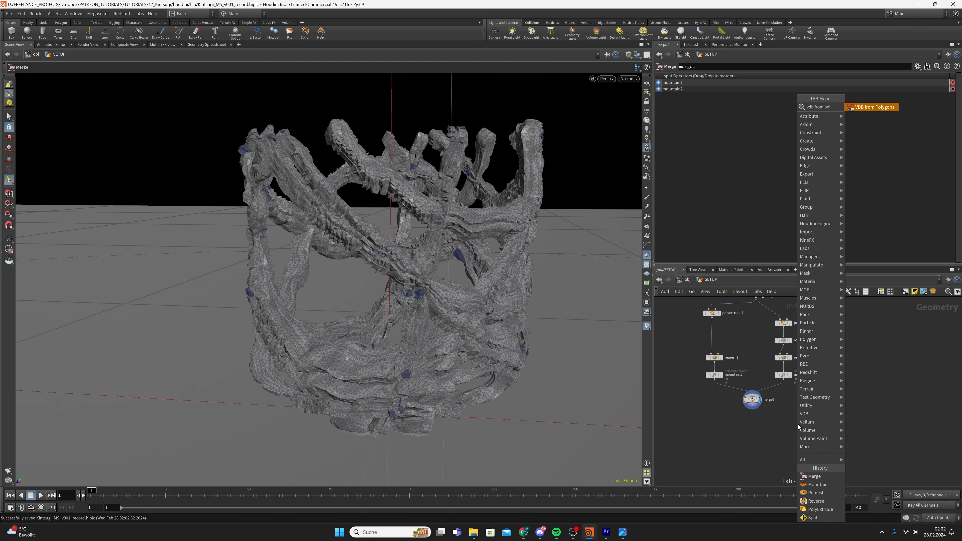
key("Return")
left_click_drag(798, 424, 763, 427)
scroll(753, 409, "up", 2)
left_click(761, 426)
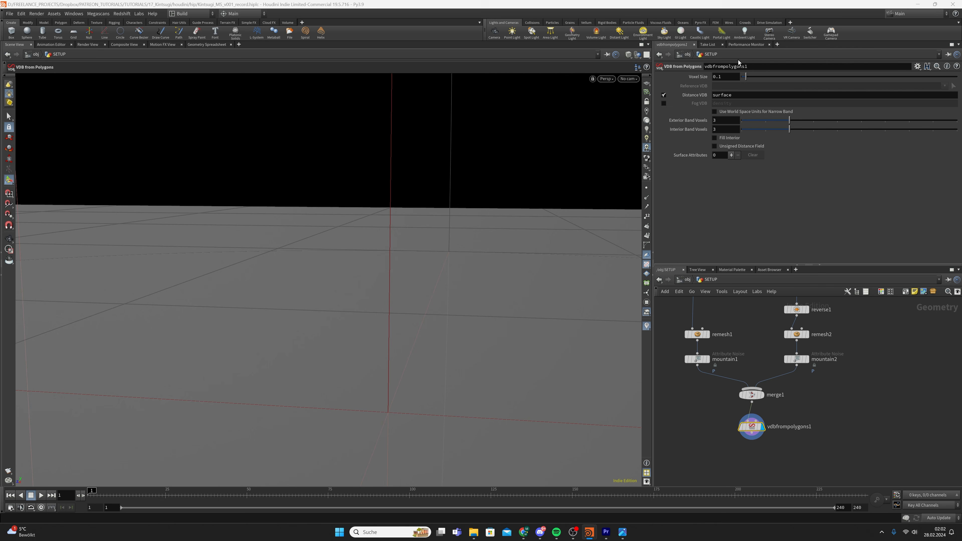
Set the Voxel Size to 0.000125 and orbit to inspect the VDB surface
left_click(730, 76)
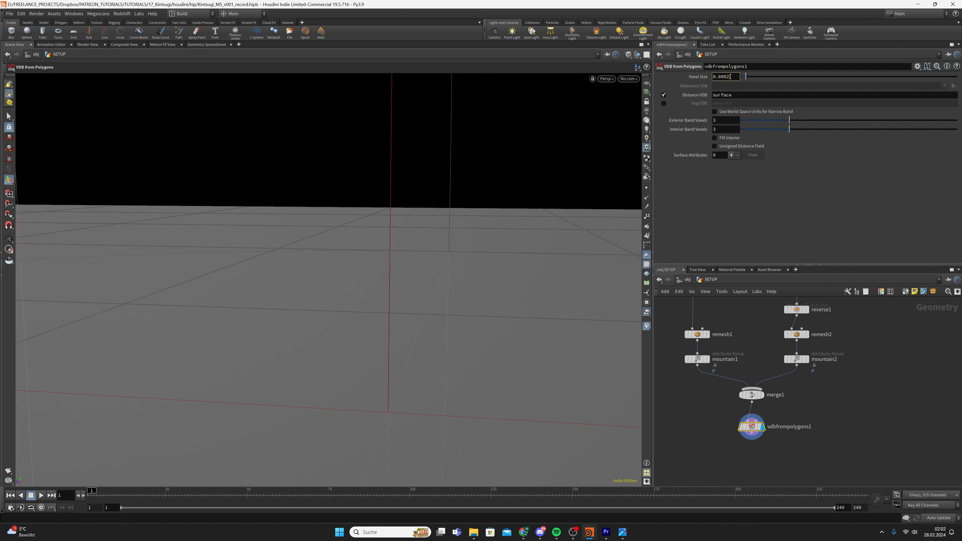
type("5")
key("Return")
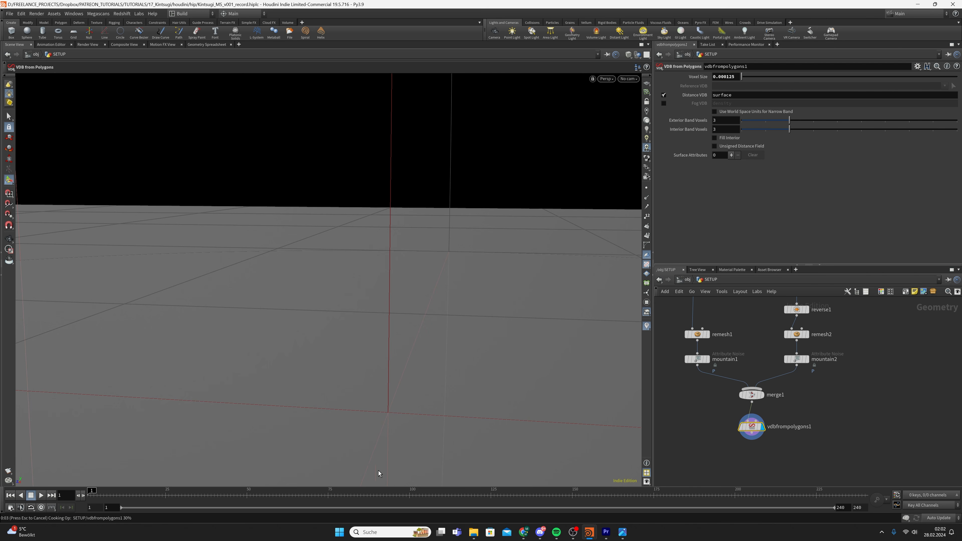
key("Escape")
mouse_move(437, 337)
left_mouse_down()
mouse_move(500, 292)
mouse_move(499, 253)
mouse_move(482, 322)
mouse_move(470, 317)
left_mouse_up()
mouse_move(469, 303)
right_mouse_down()
mouse_move(466, 221)
mouse_move(468, 256)
mouse_move(443, 280)
right_mouse_up()
left_click_drag(443, 280, 426, 271)
right_click_drag(426, 271, 420, 281)
middle_click_drag(420, 281, 404, 287)
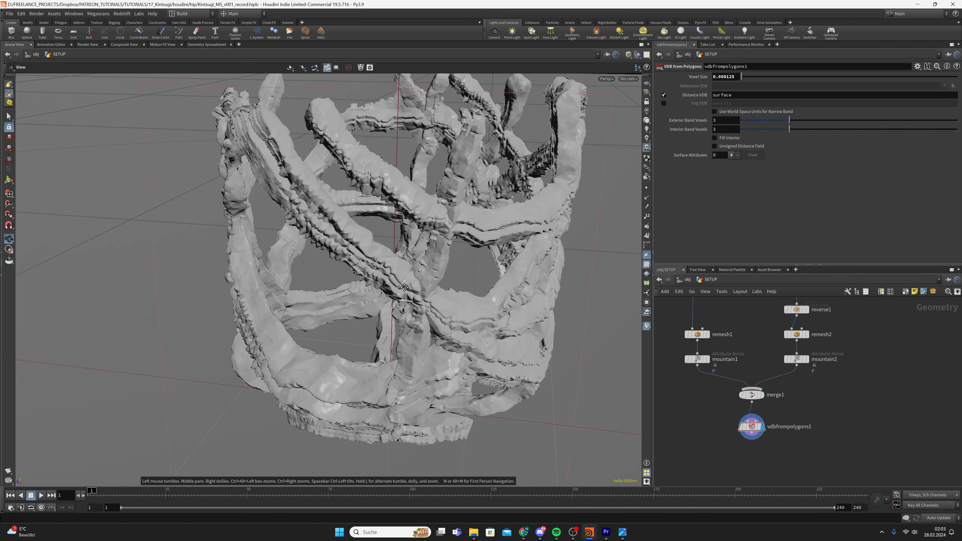
left_click_drag(403, 287, 455, 303)
key("Return")
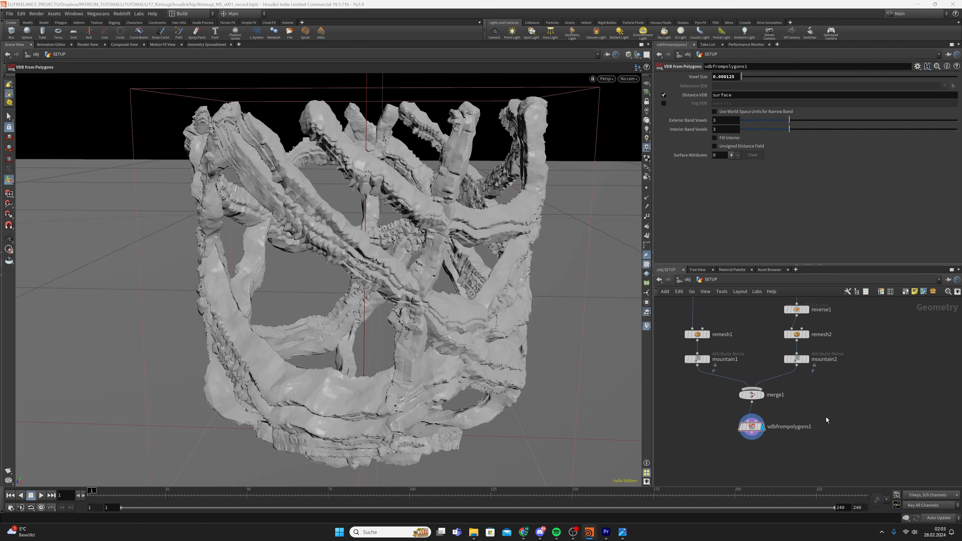
scroll(792, 420, "down", 2)
key("Tab")
Add a VDB Smooth SDF node after vdbfrompolygons1 with 10 iterations and display it
type("vd")
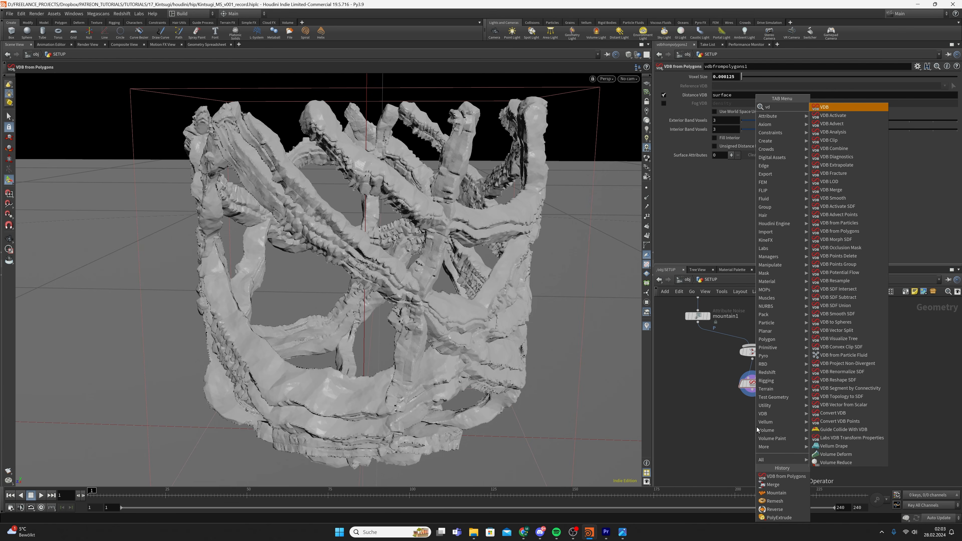
type("b smooth sdf")
key("Return")
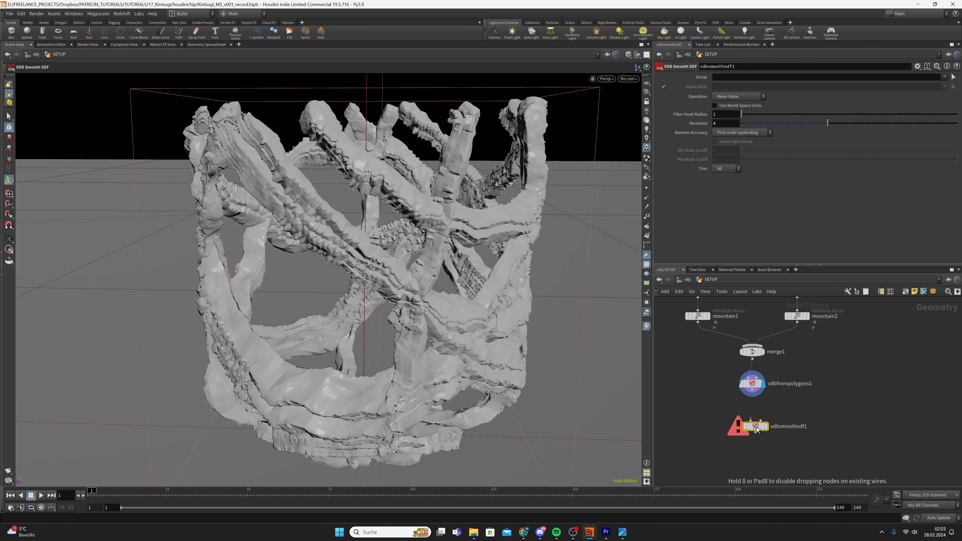
left_click(757, 427)
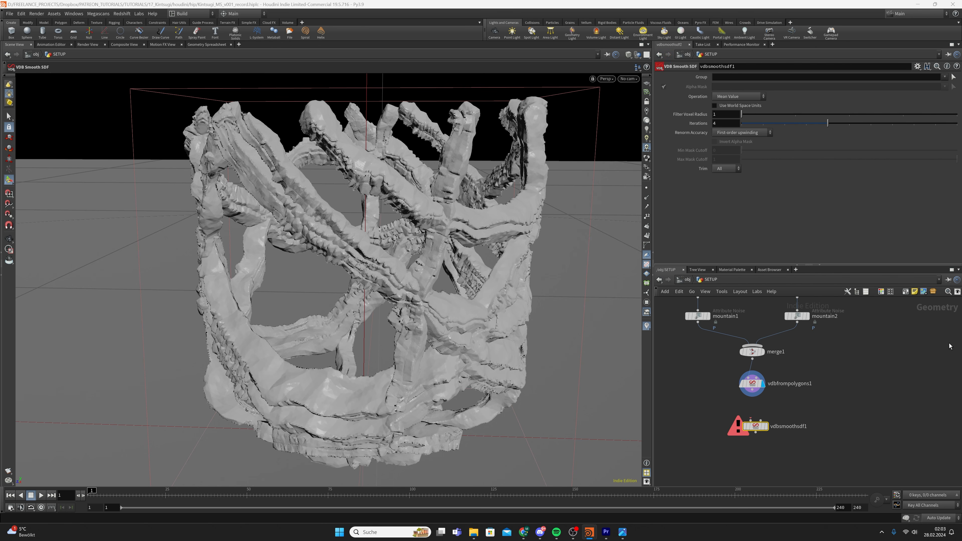
left_click_drag(752, 396, 769, 426)
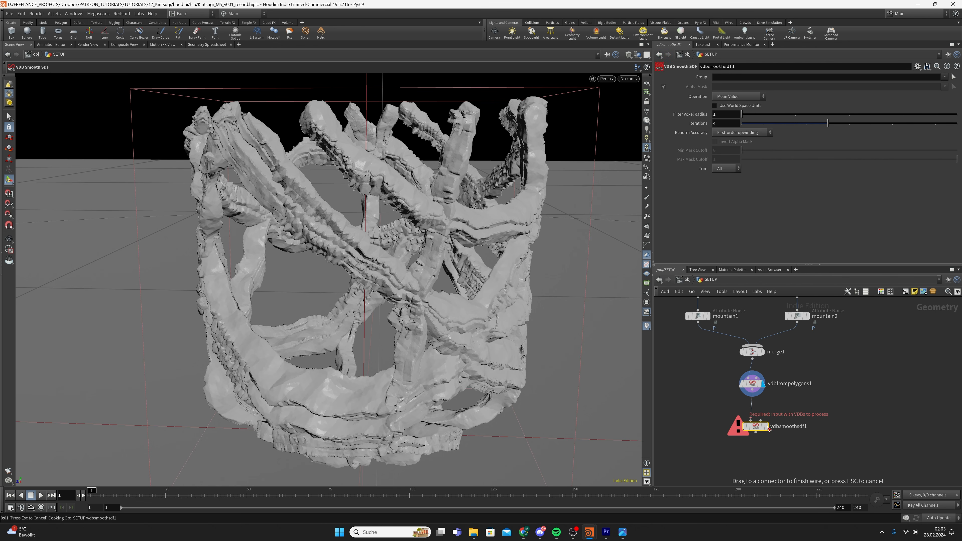
left_click(768, 427)
left_click(765, 426)
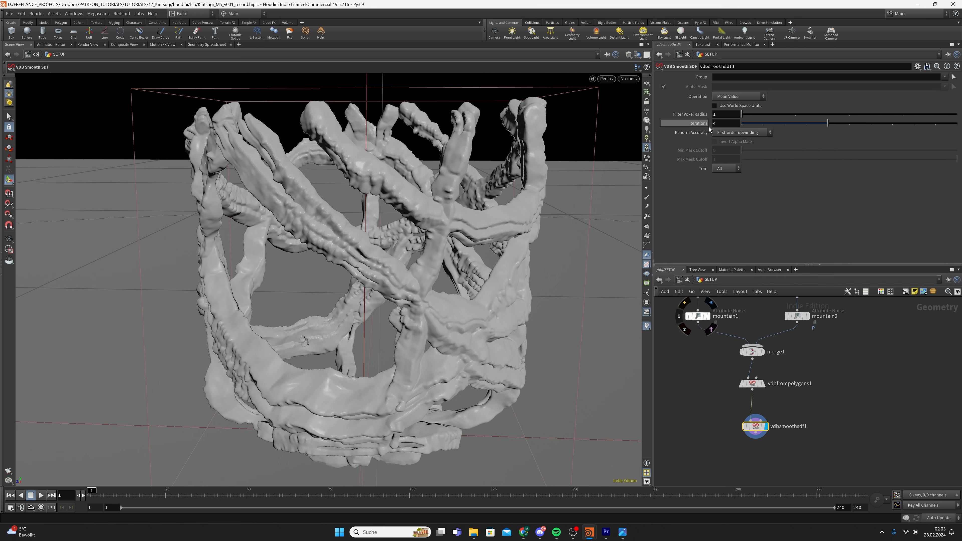
key("BackSpace")
type("10")
key("Return")
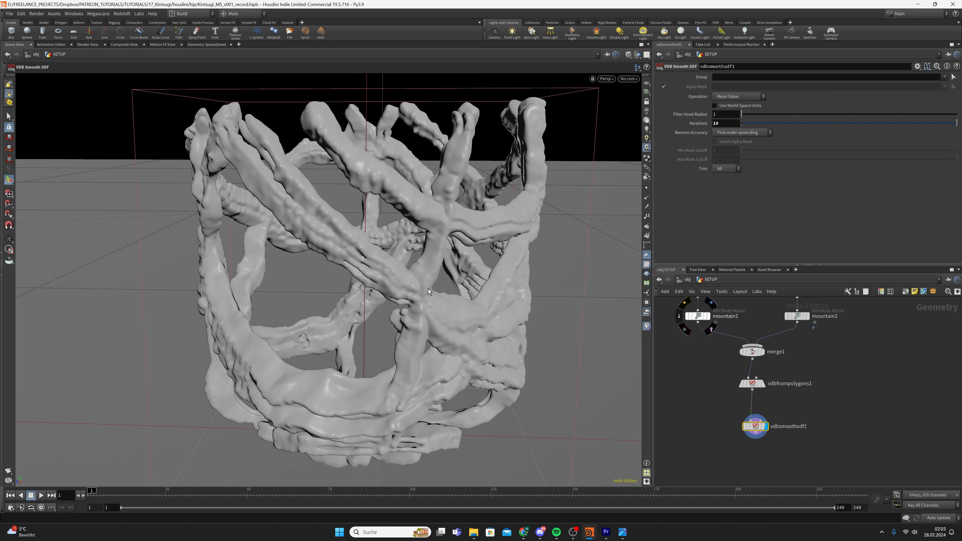
left_click_drag(755, 427, 751, 440)
mouse_move(432, 385)
left_mouse_down("alt")
mouse_move(433, 346)
mouse_move(375, 358)
mouse_move(431, 380)
left_mouse_up("alt")
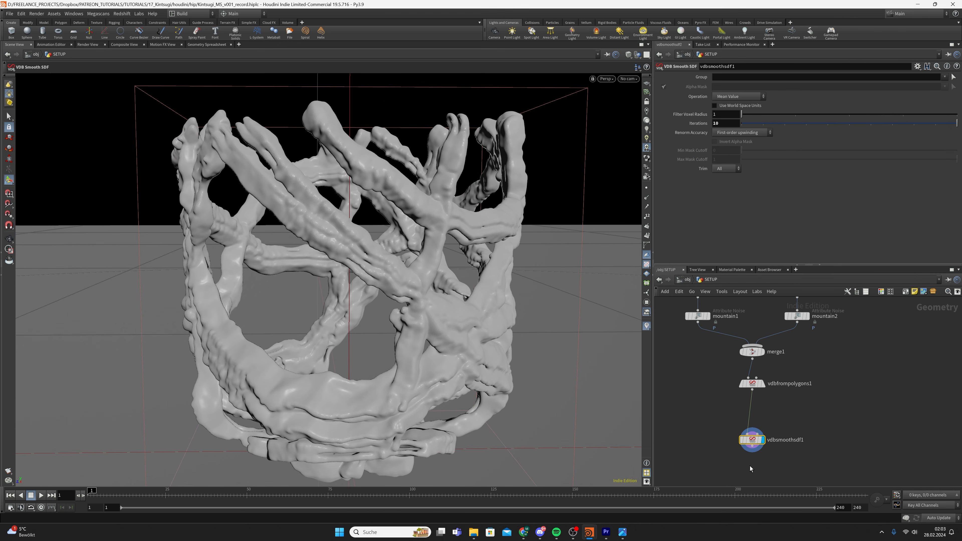
Insert a VDB Reshape SDF node before the smoothing that dilates by an offset of 2
key("Tab")
type("vdb reshap")
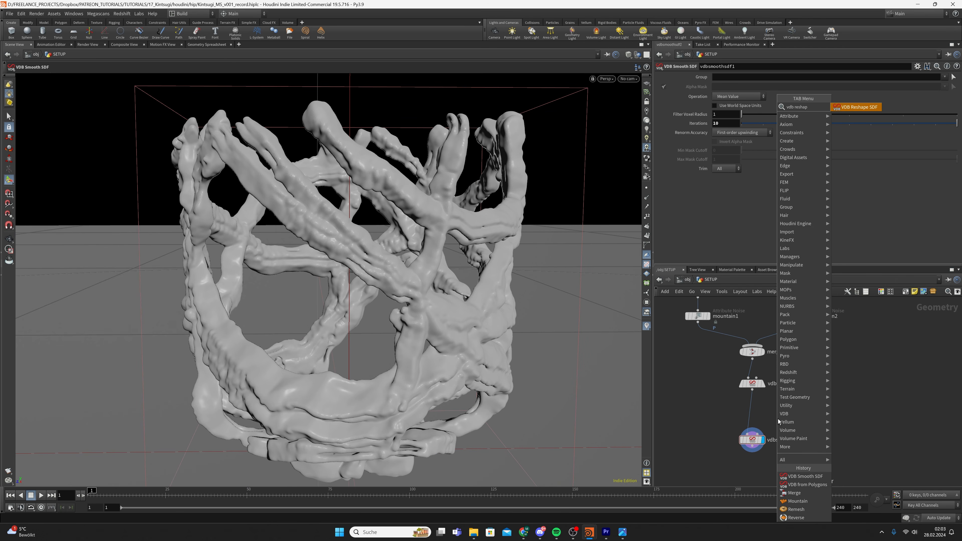
key("Return")
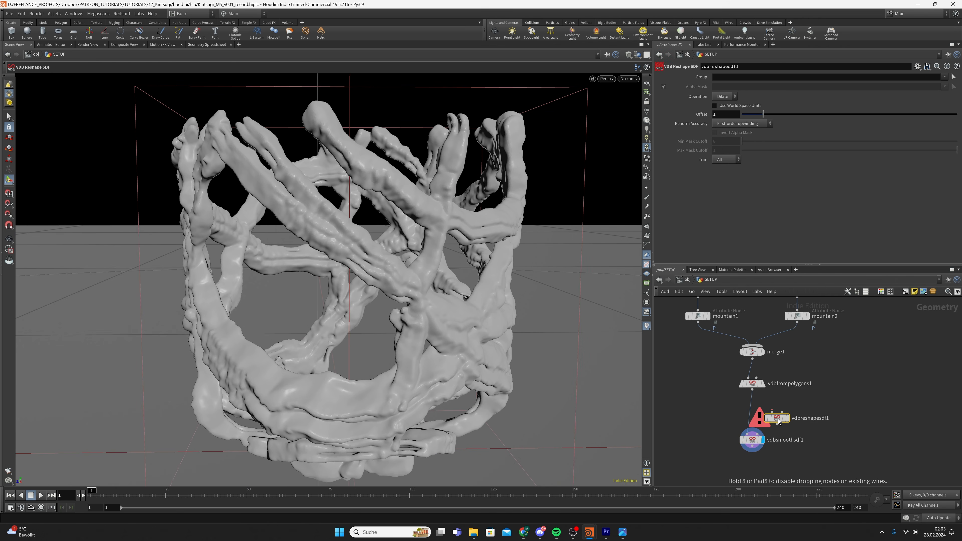
left_click(751, 410)
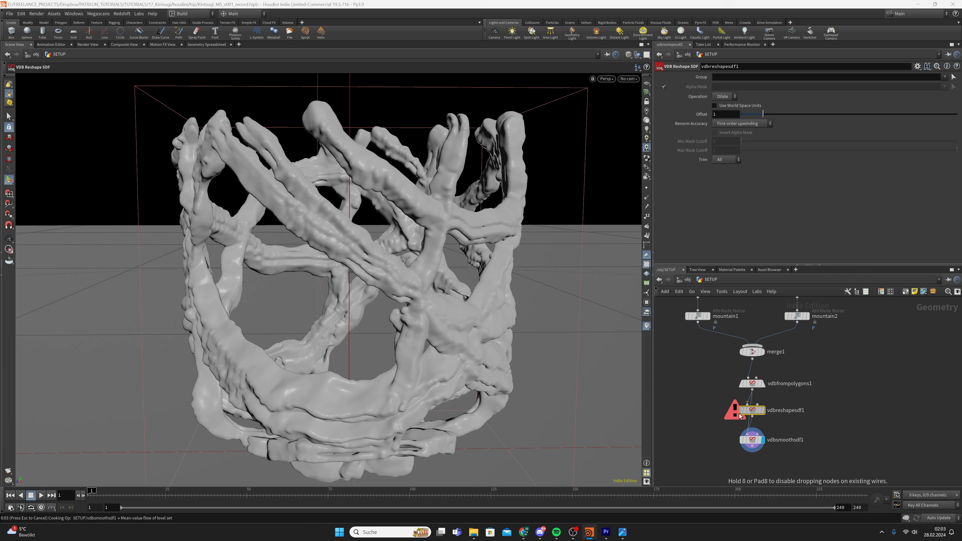
left_click(756, 409)
left_click(726, 115)
type("2")
key("Return")
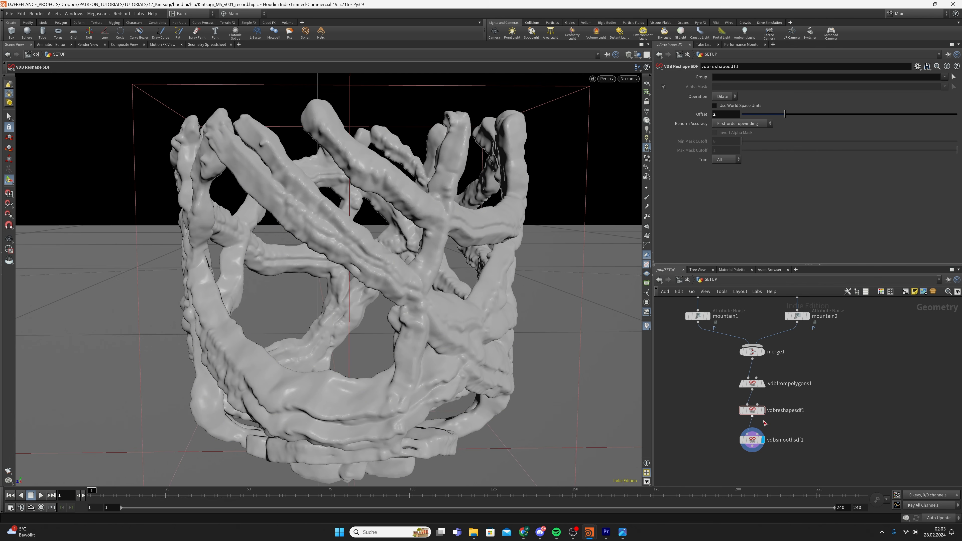
Compare the unsmoothed VDB with the smoothed result and save the scene
left_click(763, 384)
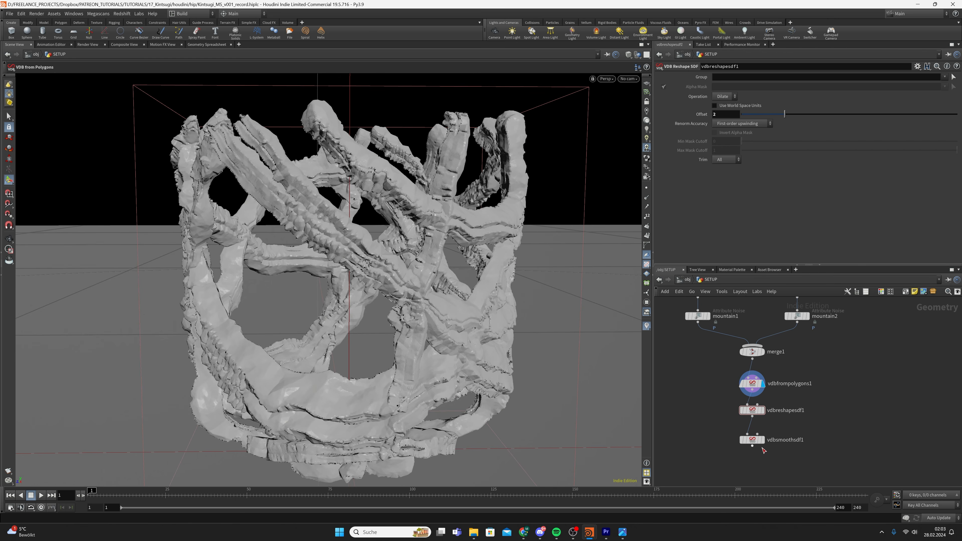
left_click(763, 441)
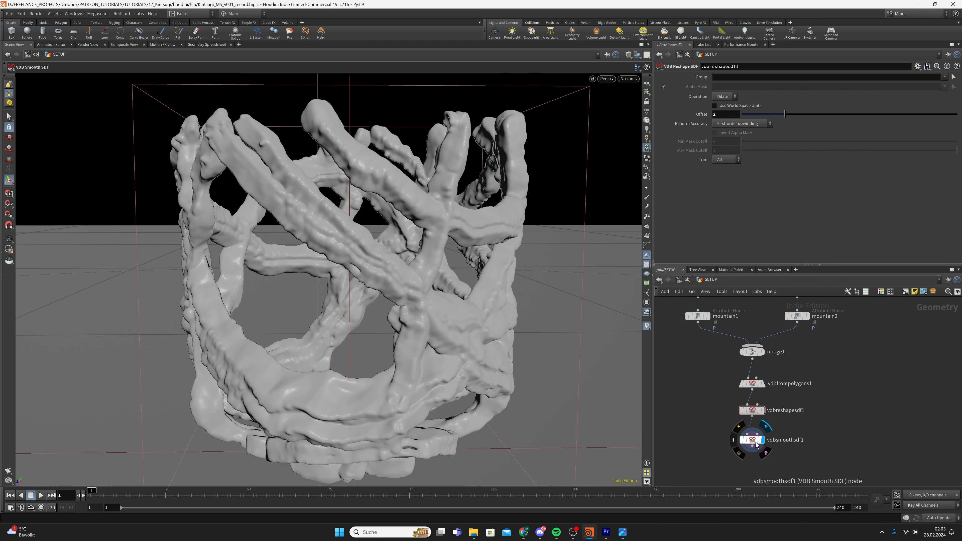
left_click(752, 440)
key("ctrl+s")
left_click_drag(365, 336, 478, 325)
key("Return")
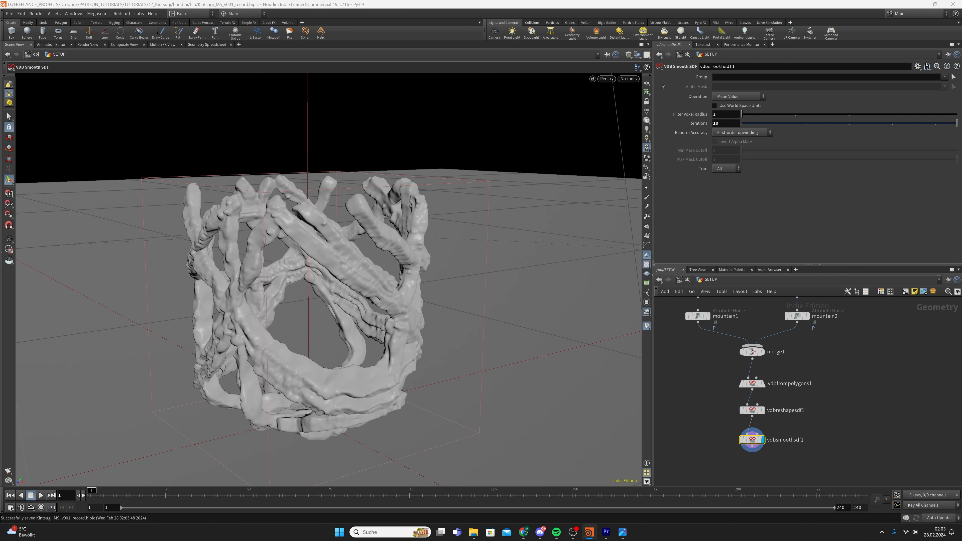
Duplicate vdbfrompolygons1 with copy and paste
middle_click_drag(865, 372, 825, 428)
scroll(825, 428, "down", 3)
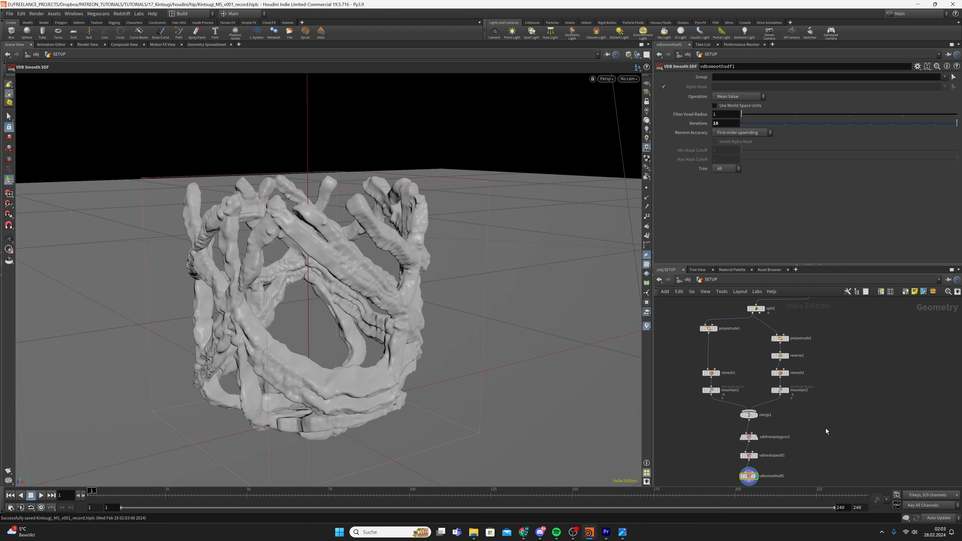
middle_click_drag(843, 373, 836, 378)
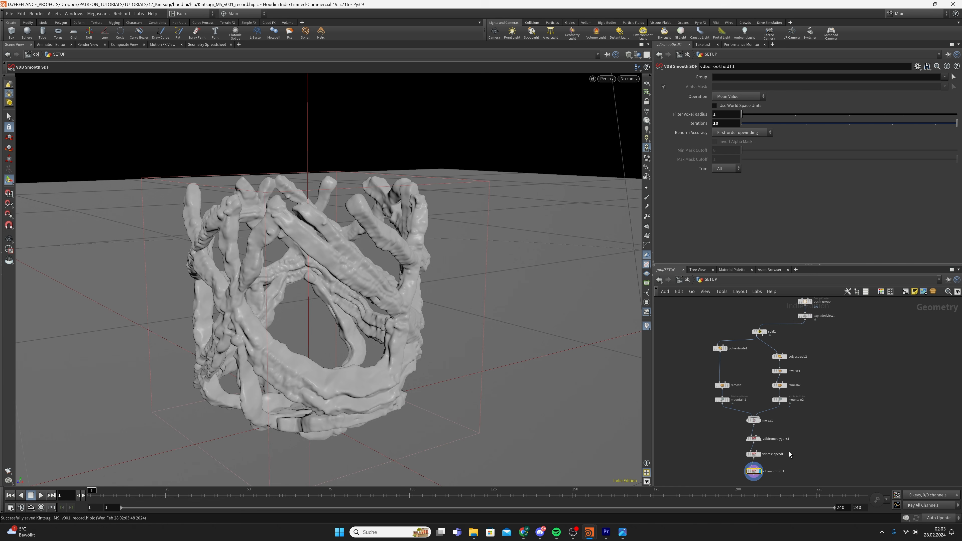
scroll(780, 447, "up", 2)
left_click(764, 441)
key("ctrl+c")
key("ctrl+v")
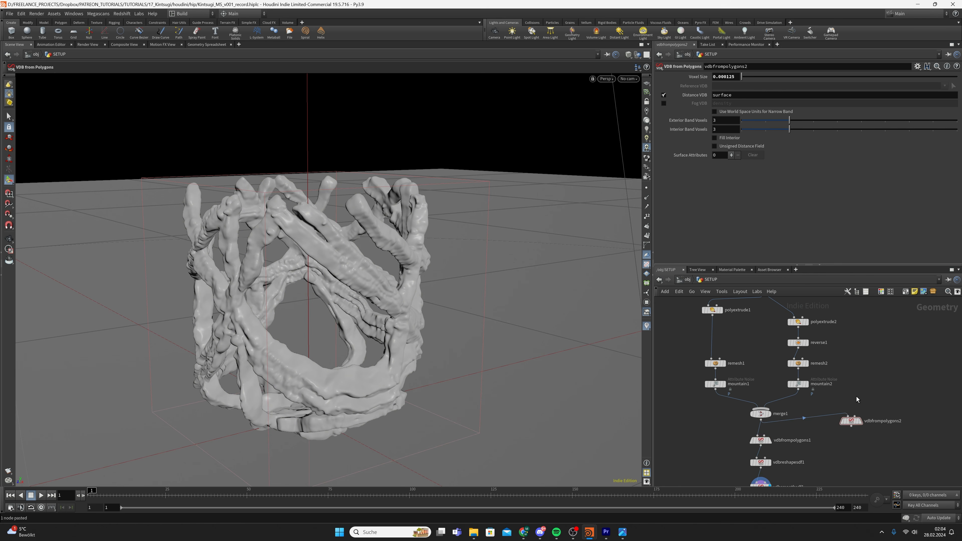
Wire explodedview1 into the pasted vdbfrompolygons2 and display the cup's VDB surface
scroll(861, 368, "down", 2)
middle_click_drag(862, 370, 832, 421)
left_click(813, 346)
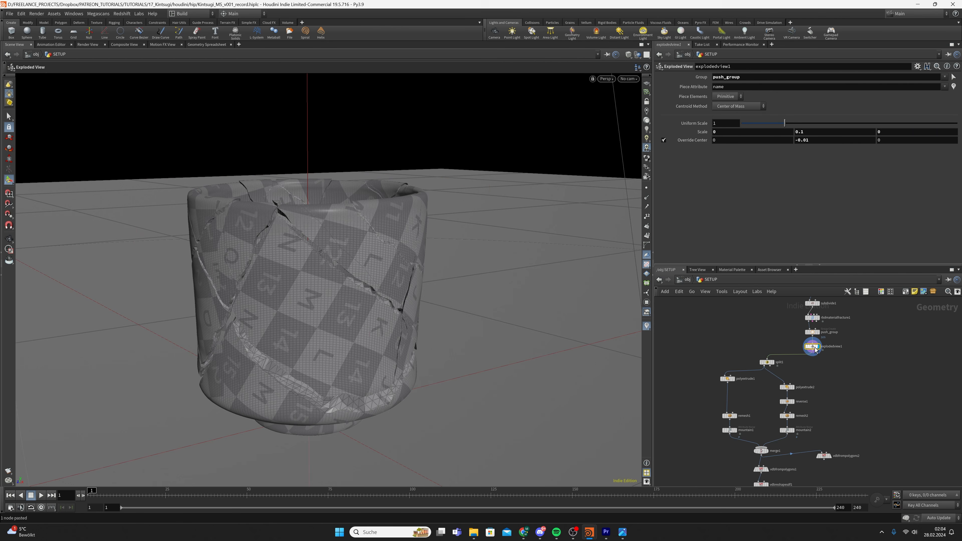
left_click_drag(812, 352, 821, 473)
left_click(826, 459)
middle_click_drag(823, 476, 823, 384)
Template mountain2 to overlay the seam geometry, then inspect the cup's cracks
key("Tab")
scroll(781, 402, "up", 3)
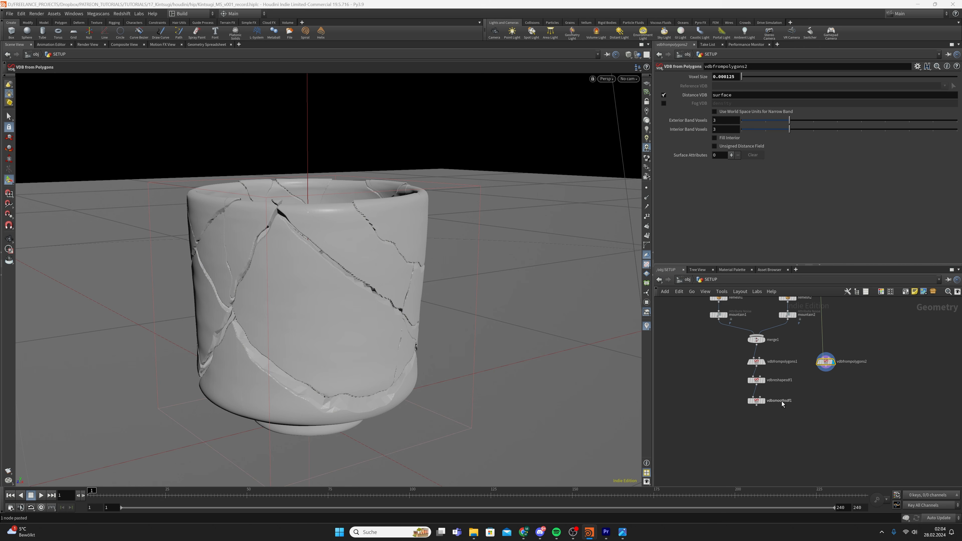
left_click(758, 401)
middle_click_drag(794, 314, 797, 364)
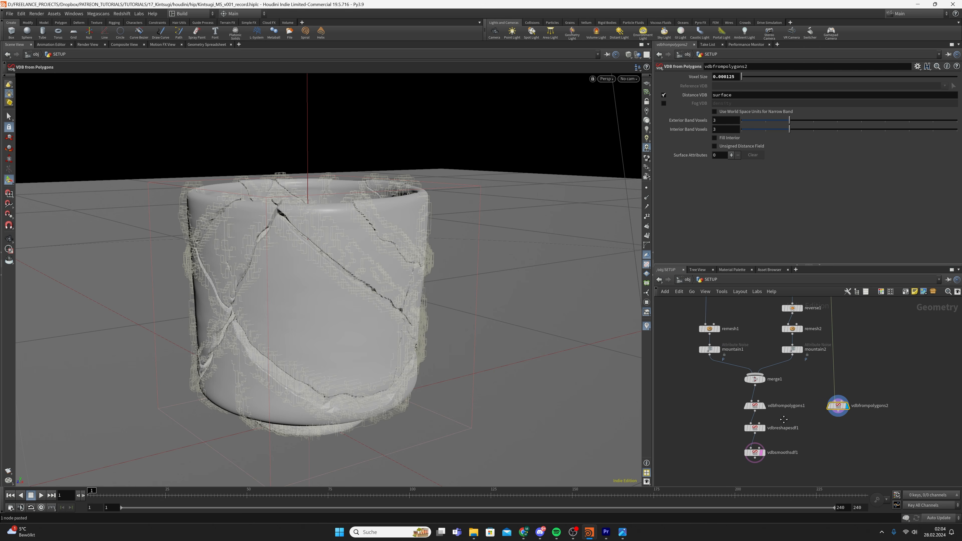
left_click(798, 354)
right_click_drag(364, 277, 460, 261, "alt")
left_click_drag(390, 276, 374, 253, "alt")
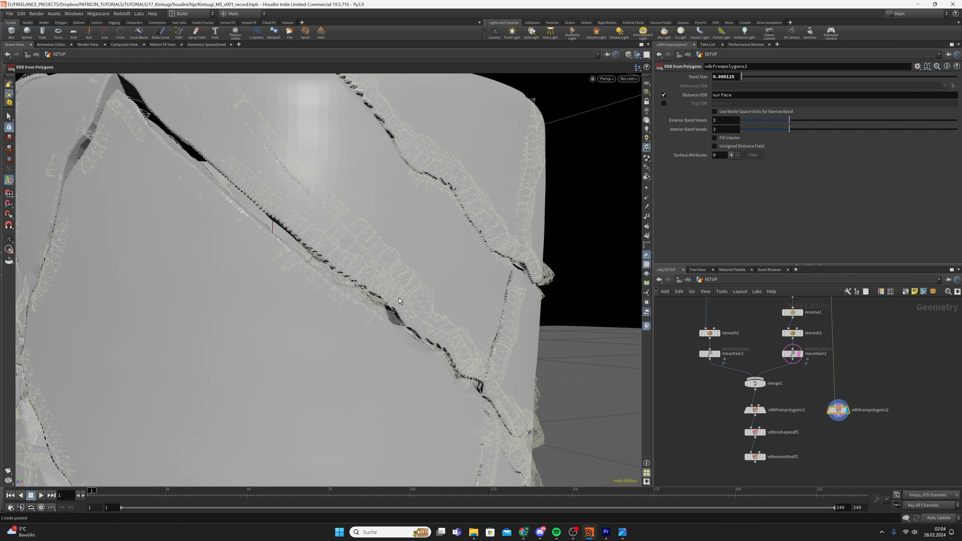
right_click_drag(374, 253, 292, 261, "alt")
left_click_drag(291, 262, 294, 280, "alt")
middle_click_drag(839, 442, 838, 398)
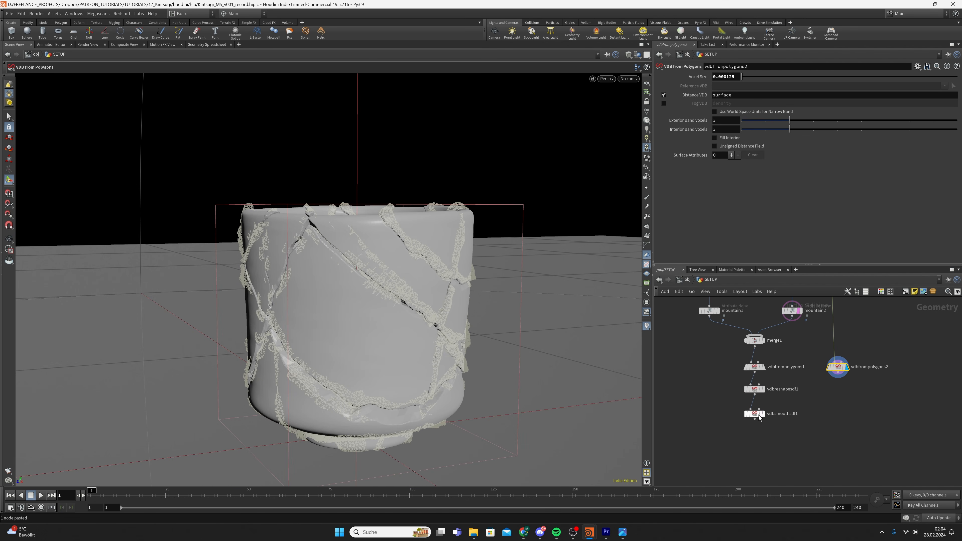
Add a VDB Combine node below the smoothing node, fed by vdbsmoothsdf1 in input 1
key("Tab")
type("vb")
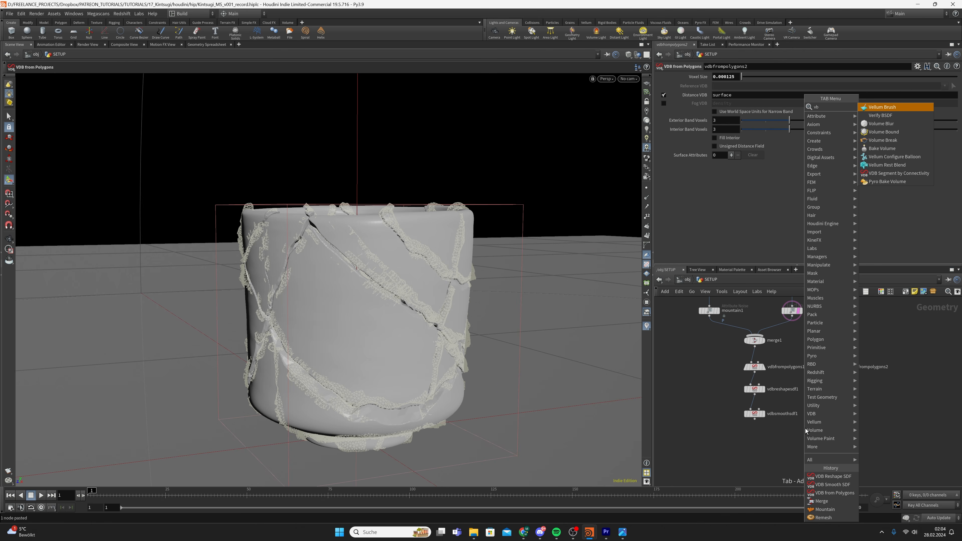
key("BackSpace")
type("d")
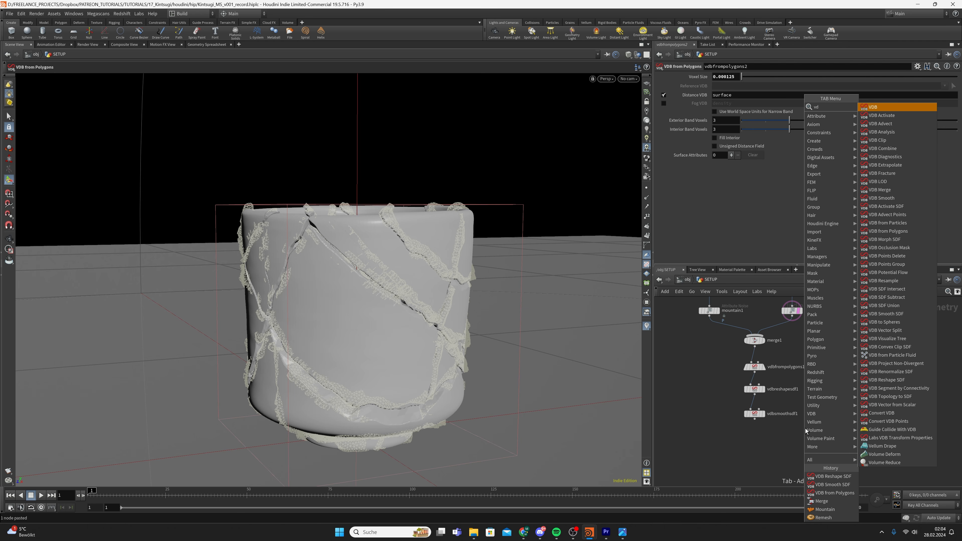
type("b comb")
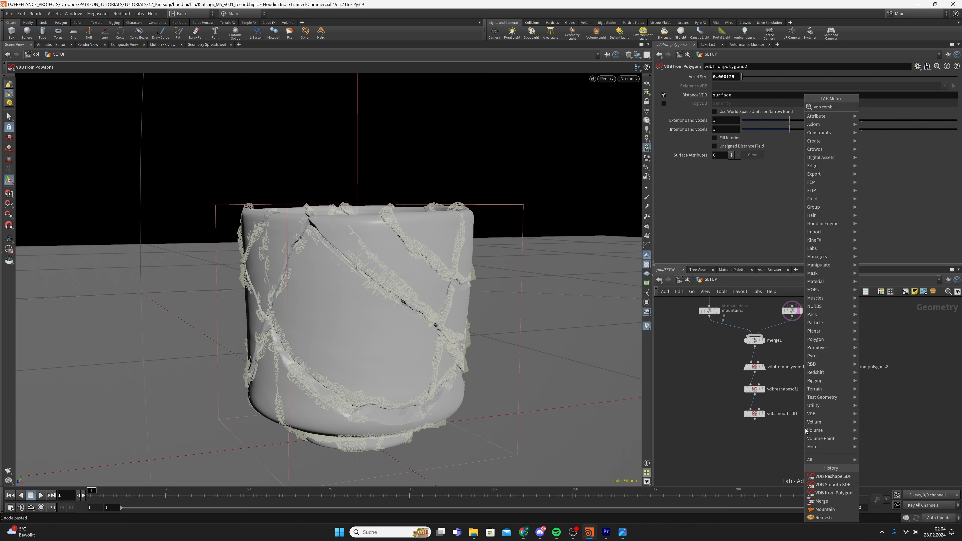
key("Return")
left_click(780, 435)
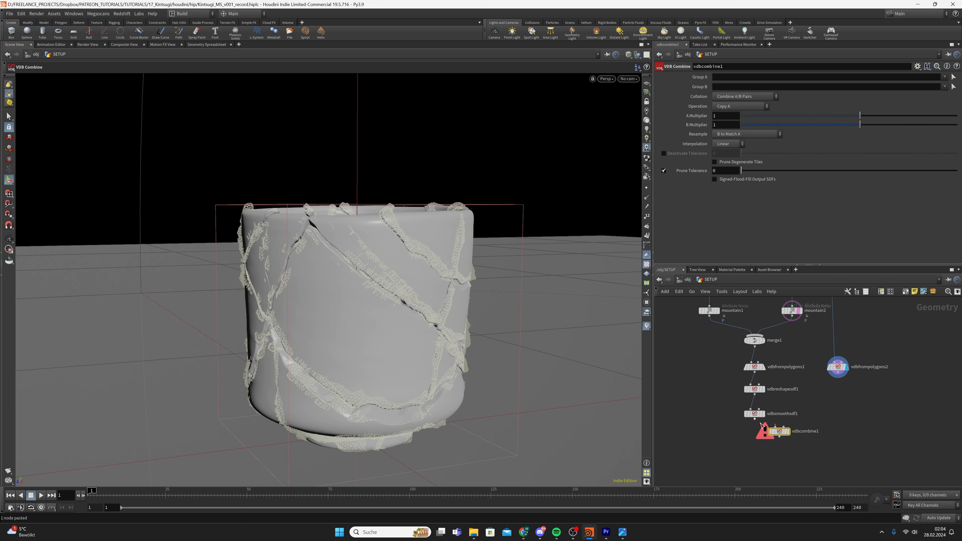
left_click(754, 418)
left_click(774, 427)
Connect vdbfrompolygons2 as input 2, display the combine, and set Operation to SDF Difference
left_click(783, 427)
left_click(837, 372)
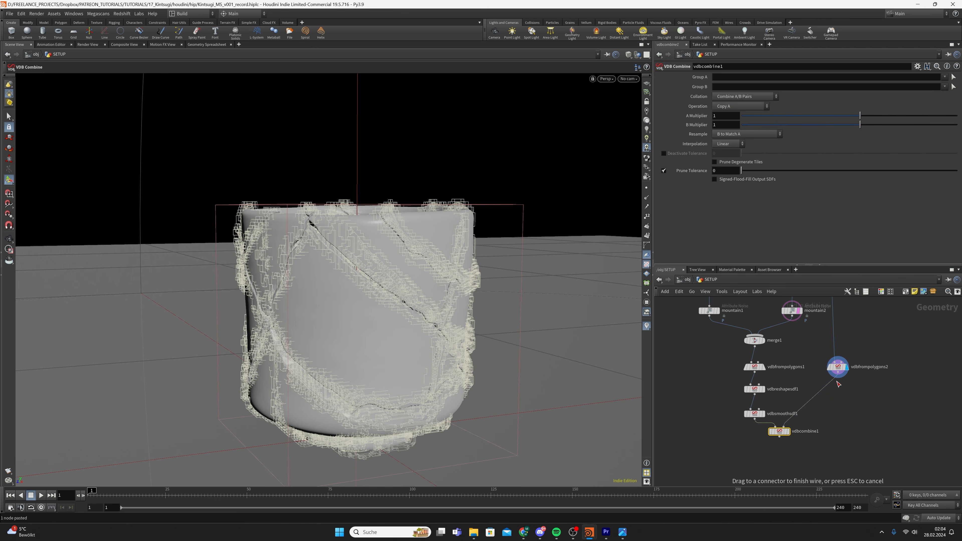
left_click(792, 433)
left_click(788, 432)
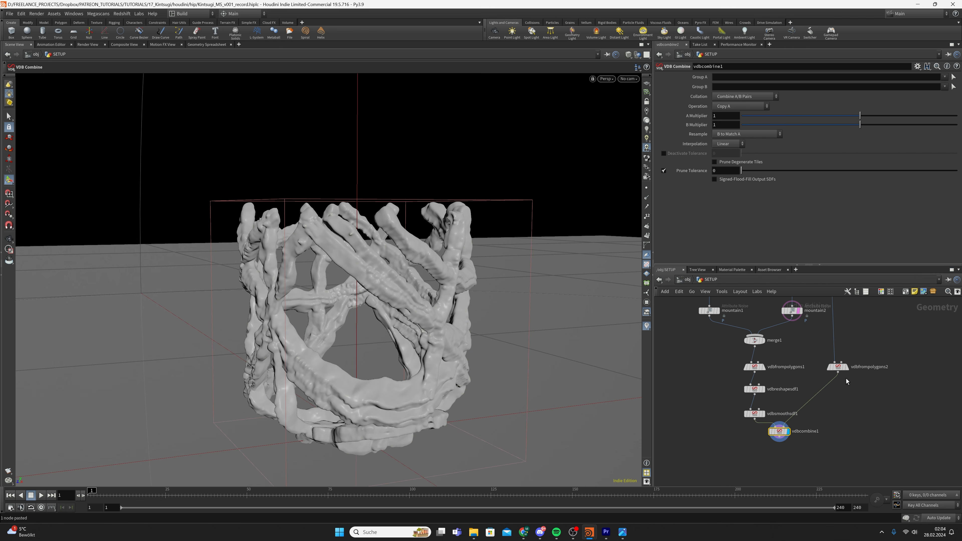
left_click_drag(732, 411, 798, 444)
left_click(743, 96)
left_click(741, 106)
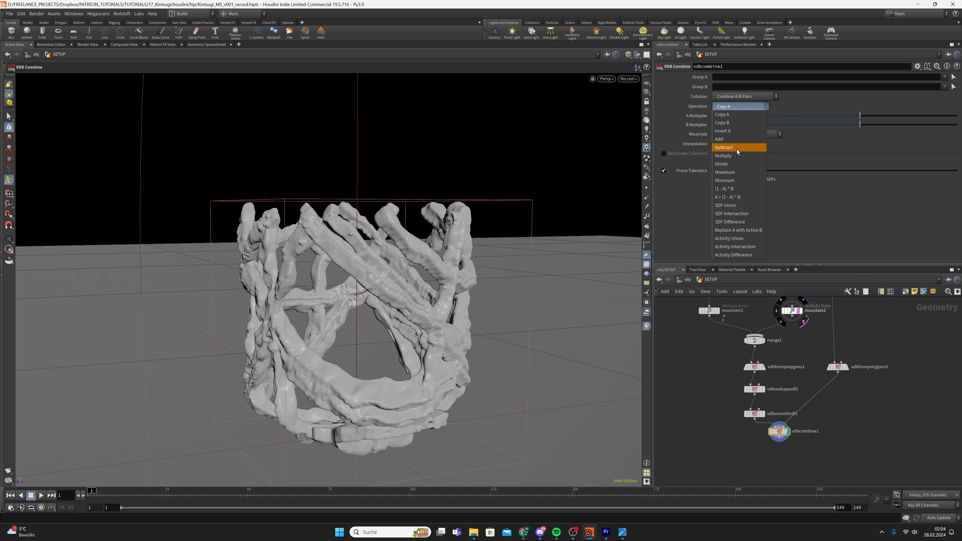
left_click(739, 222)
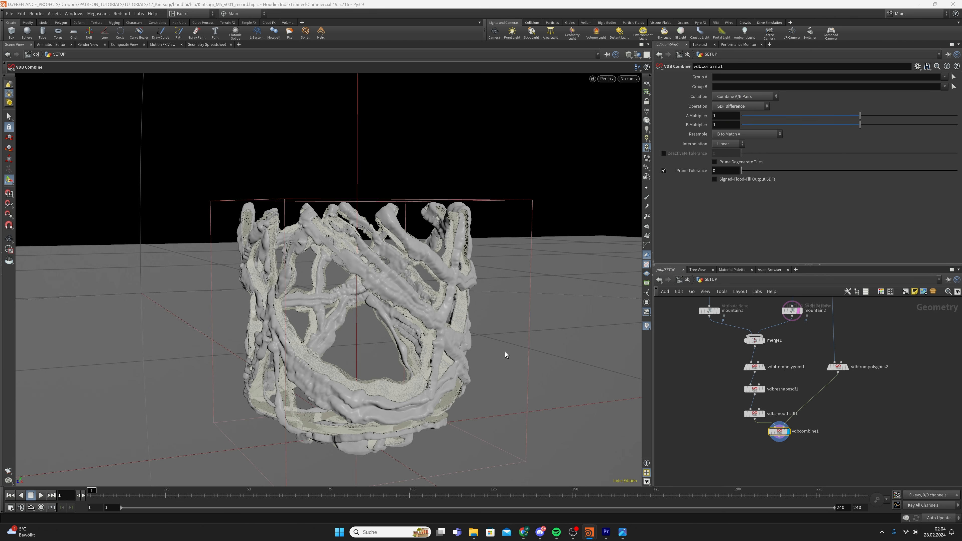
key("Escape")
left_click_drag(505, 352, 400, 406)
right_click_drag(400, 406, 423, 393, "alt")
left_click_drag(423, 393, 459, 401, "alt")
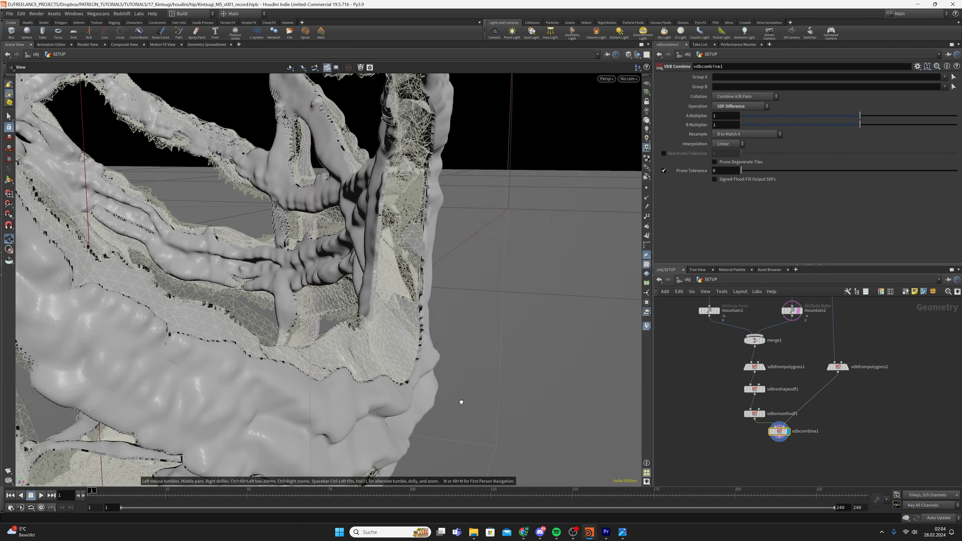
right_click_drag(460, 401, 329, 386, "alt")
left_click_drag(329, 386, 364, 405, "alt")
left_click_drag(775, 426, 803, 328)
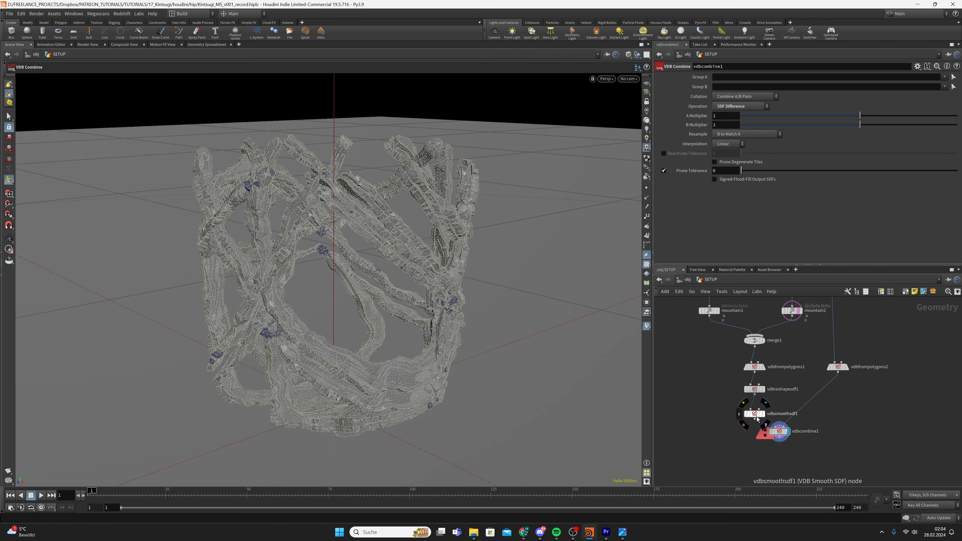
left_click_drag(754, 419, 775, 427)
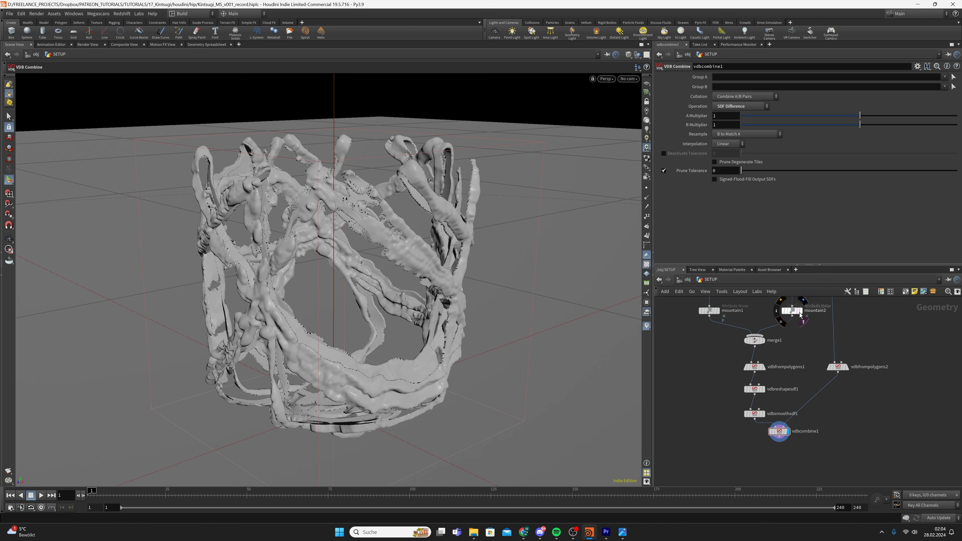
key("ctrl+s")
left_click_drag(382, 361, 389, 379, "alt")
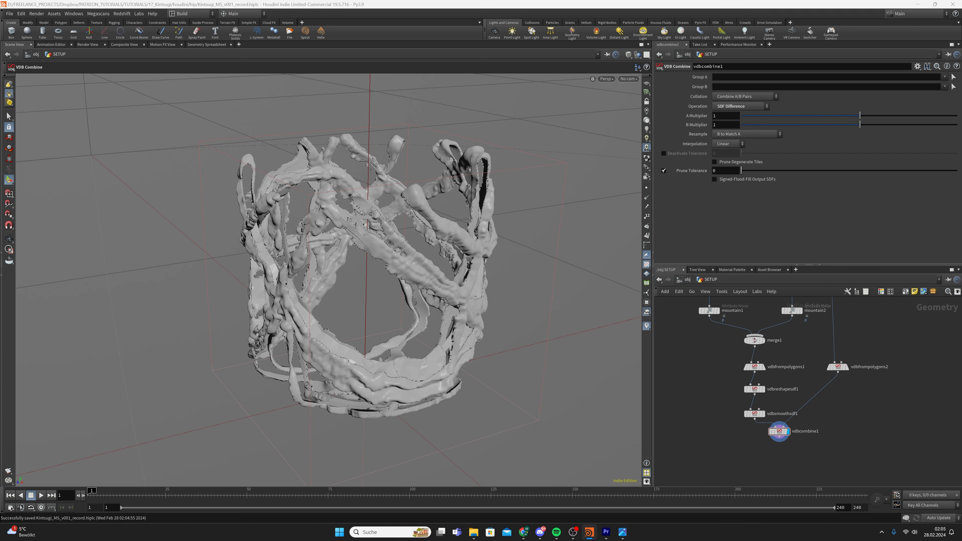
scroll(838, 434, "down", 3)
middle_click_drag(839, 425, 734, 496)
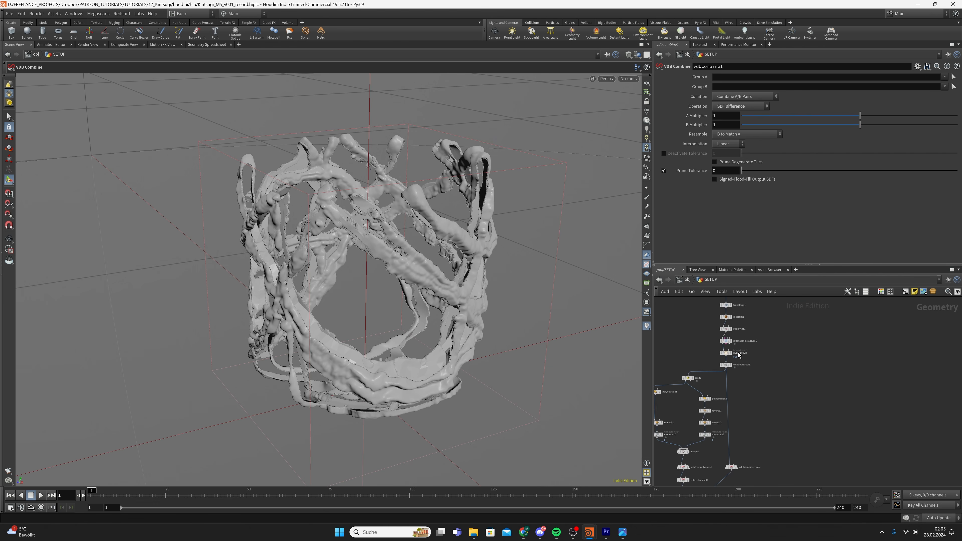
scroll(738, 354, "up", 2)
left_click(728, 322)
left_click(720, 319)
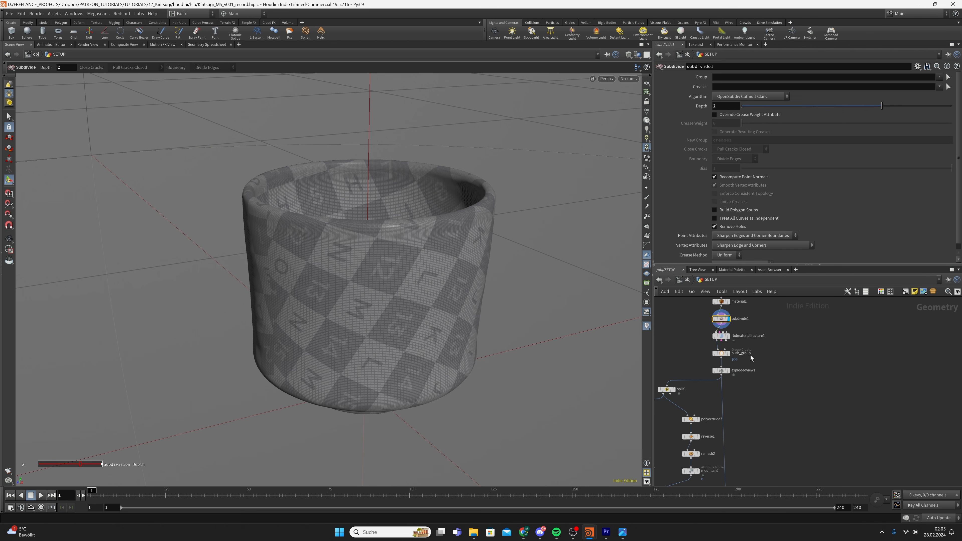
key("ctrl+s")
middle_click_drag(779, 411, 774, 331)
scroll(774, 330, "down", 2)
scroll(728, 417, "up", 2)
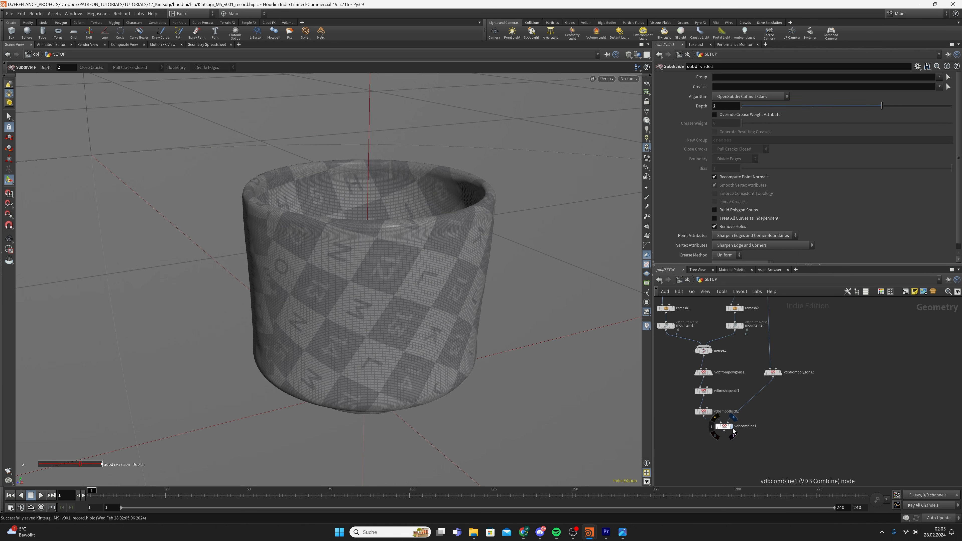
left_click(731, 426)
left_click(724, 427)
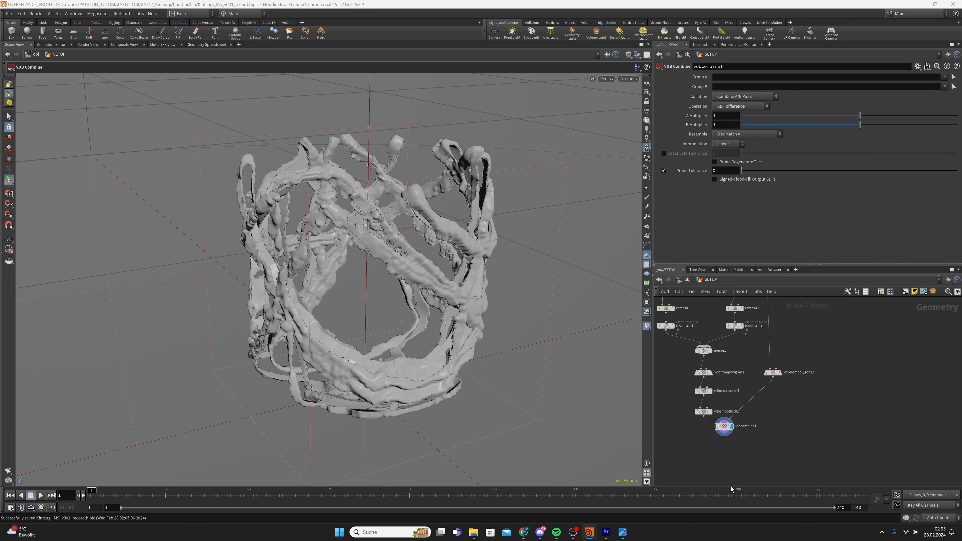
scroll(659, 318, "down", 2)
Add a Convert VDB node after vdbcombine1, display it, and convert to Polygons
key("Tab")
type("convert v")
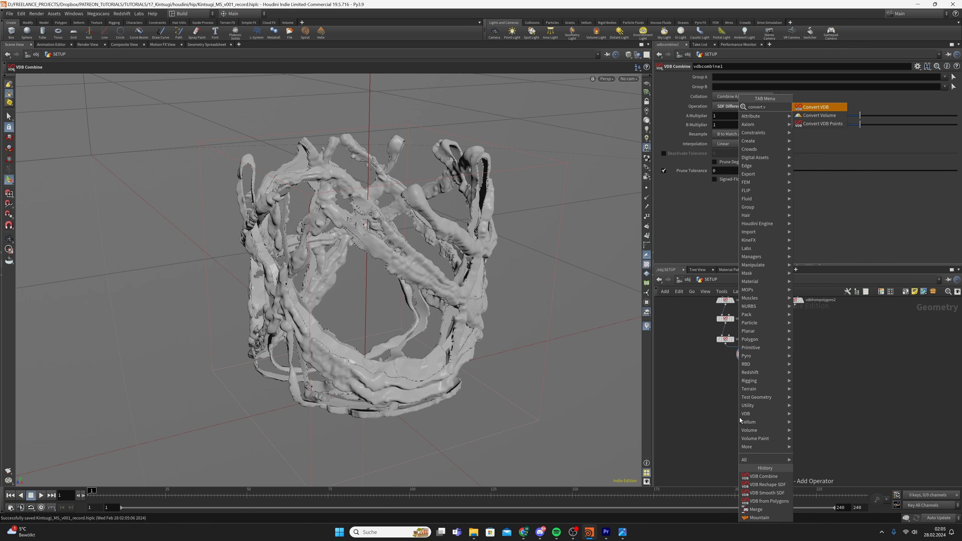
key("Return")
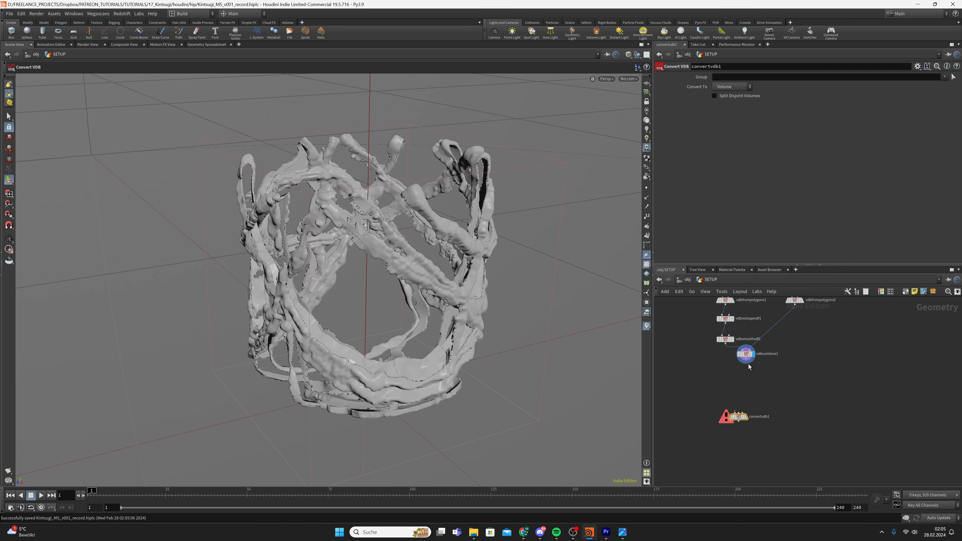
left_click_drag(745, 363, 738, 410)
left_click(748, 420)
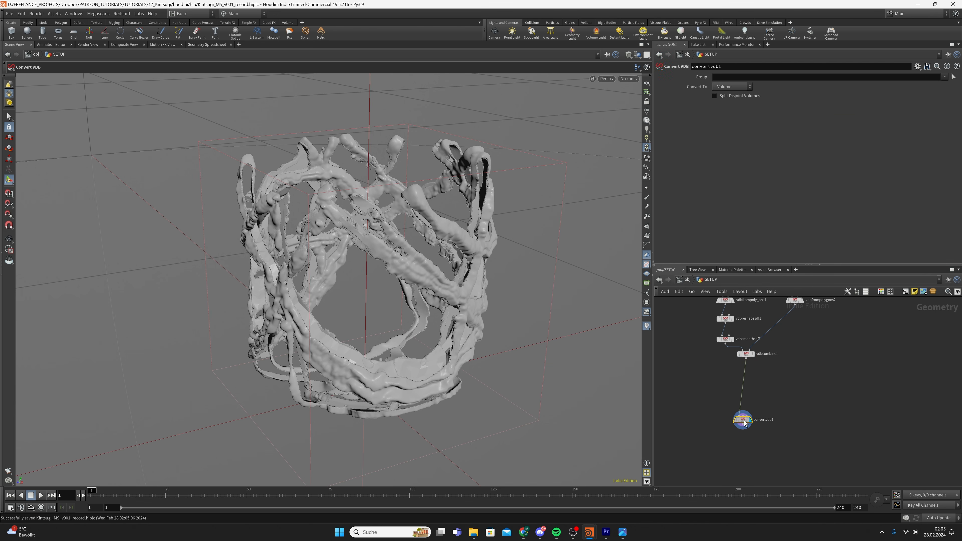
left_click(724, 111)
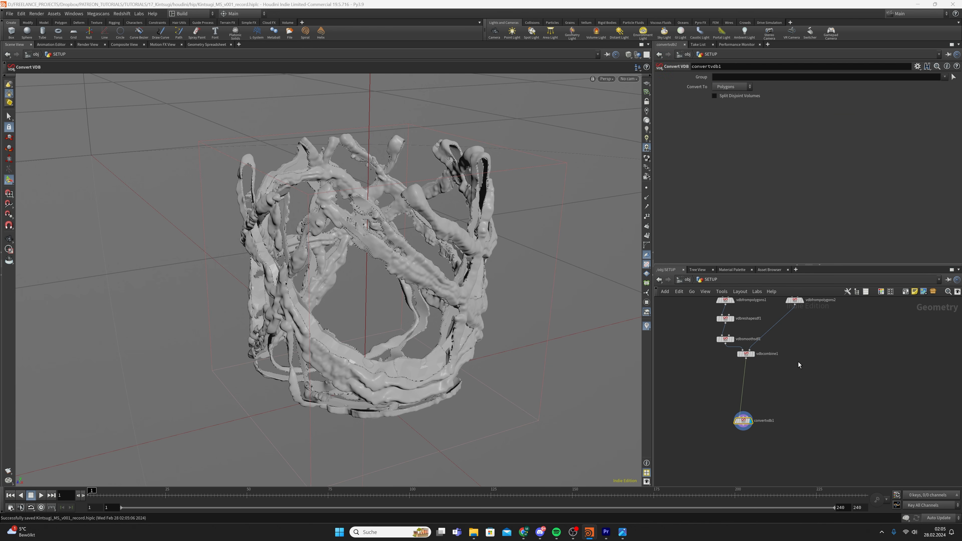
left_click(775, 400)
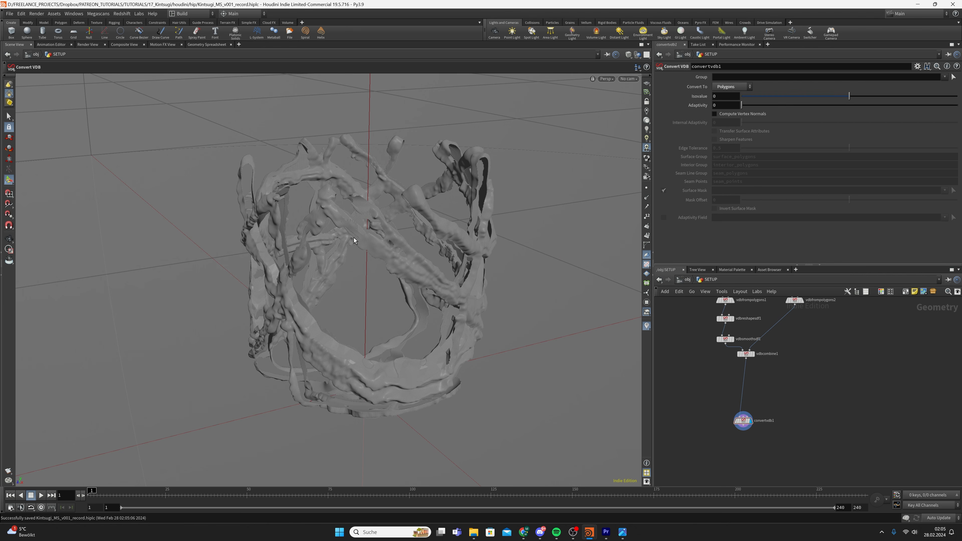
Save the scene and zoom in on the converted vein mesh
key("ctrl+s")
right_click_drag(393, 255, 439, 271, "alt")
mouse_move(439, 271)
left_mouse_down("alt")
mouse_move(452, 257)
mouse_move(429, 262)
left_mouse_up("alt")
key("Return")
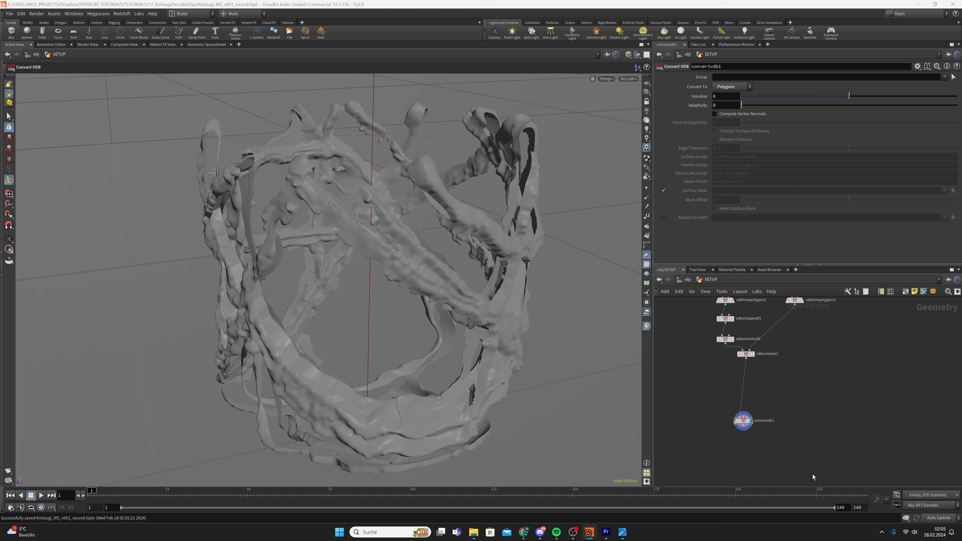
key("Tab")
Add a Merge node combining convertvdb1's veins with explodedview1 and display it
type("merge")
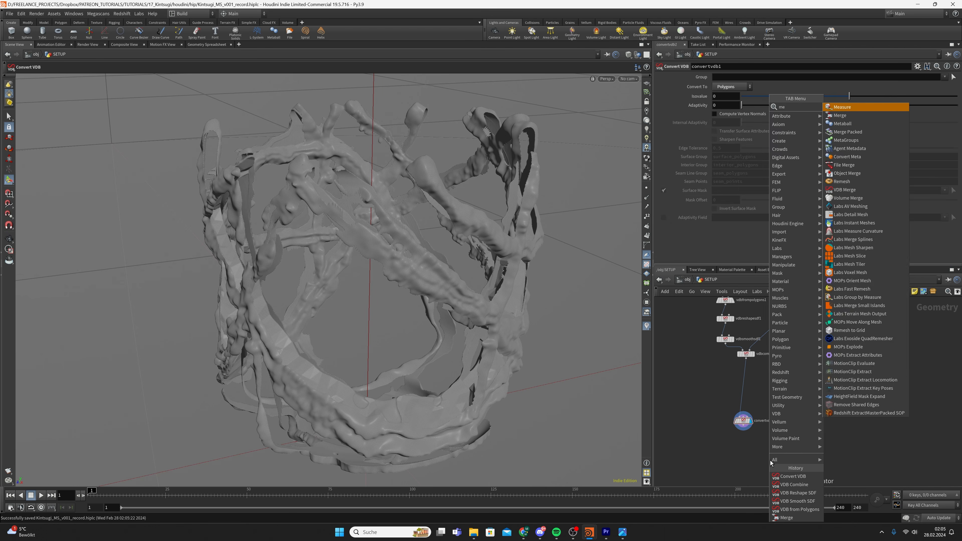
key("Return")
left_click(769, 460)
left_click_drag(744, 429, 775, 456)
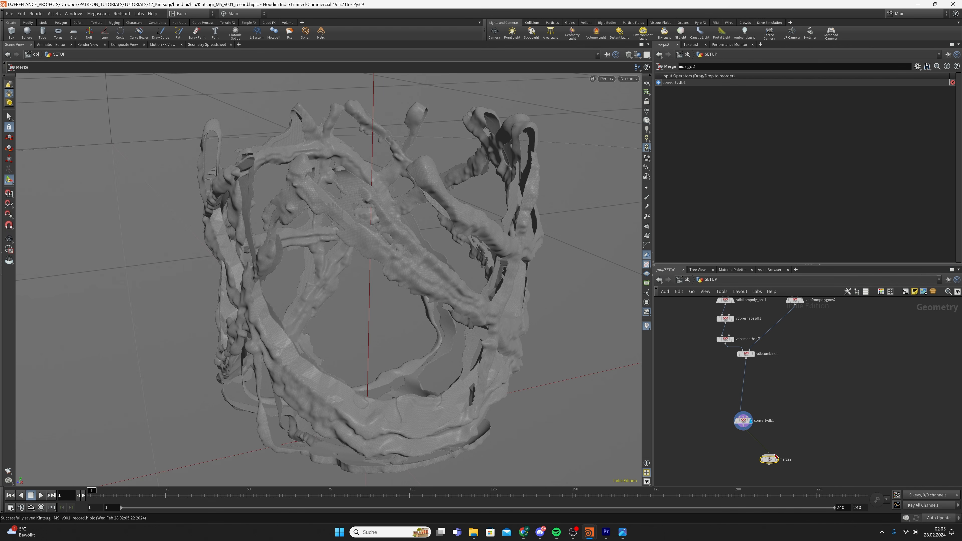
scroll(794, 382, "down", 5)
middle_click_drag(811, 339, 819, 284)
scroll(773, 364, "up", 6)
left_click(789, 337)
scroll(813, 315, "down", 4)
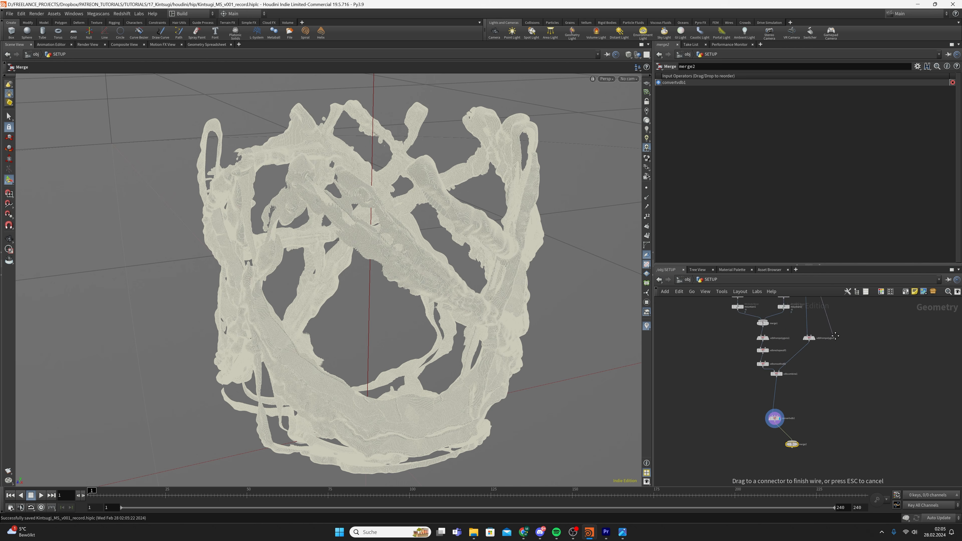
scroll(808, 439, "up", 4)
left_click(792, 451)
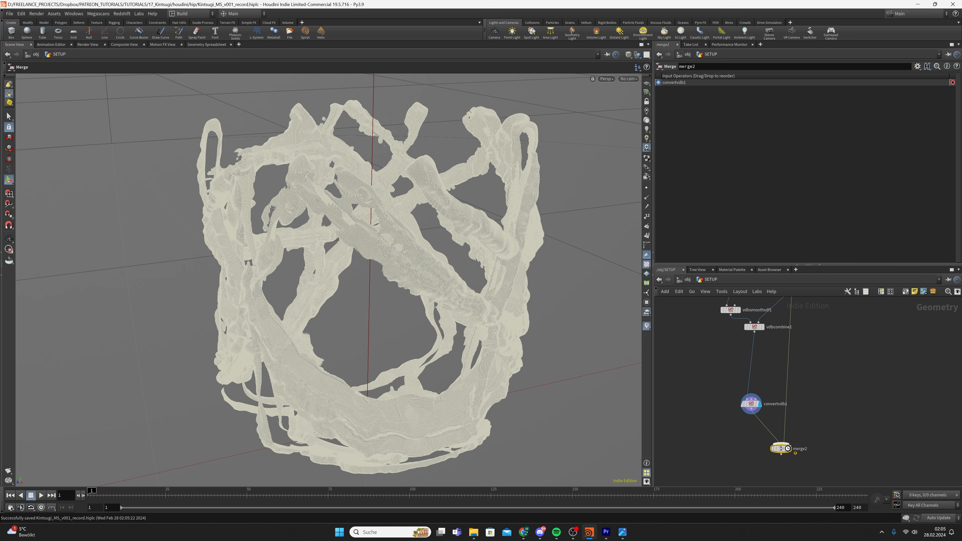
left_click(788, 448)
Orbit around the merged cup to see the veins wrapping around it
left_click_drag(781, 449, 786, 441)
left_click_drag(382, 264, 411, 239, "alt")
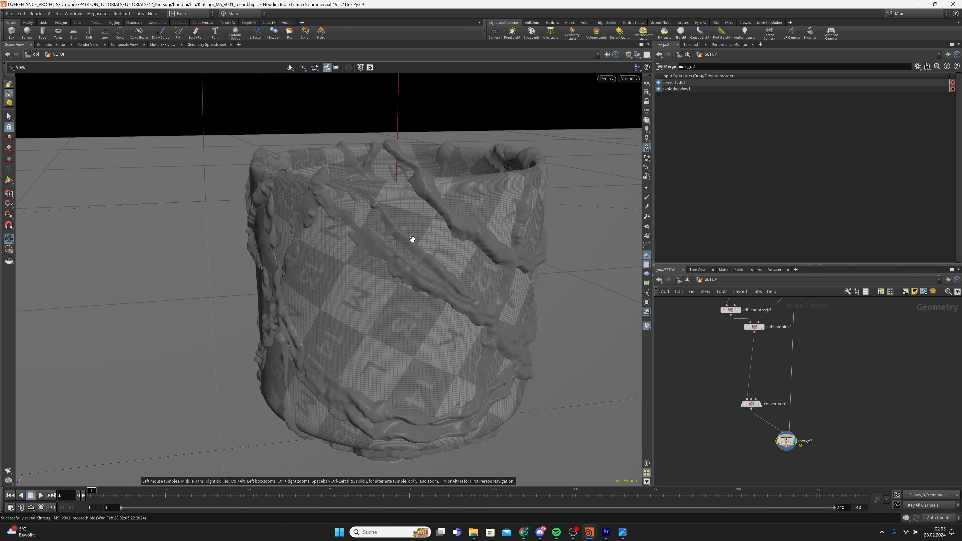
left_click_drag(523, 267, 468, 252, "alt")
key("Escape")
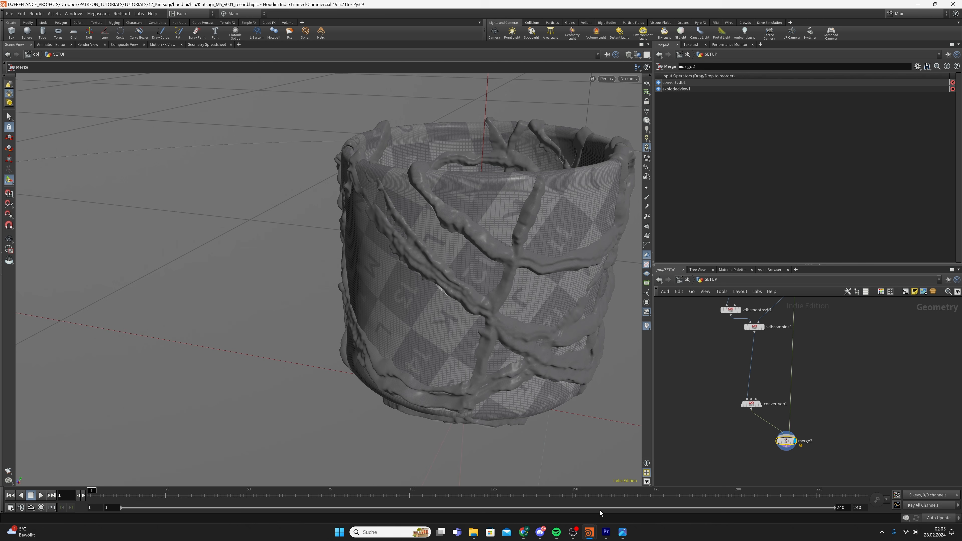
left_click(623, 531)
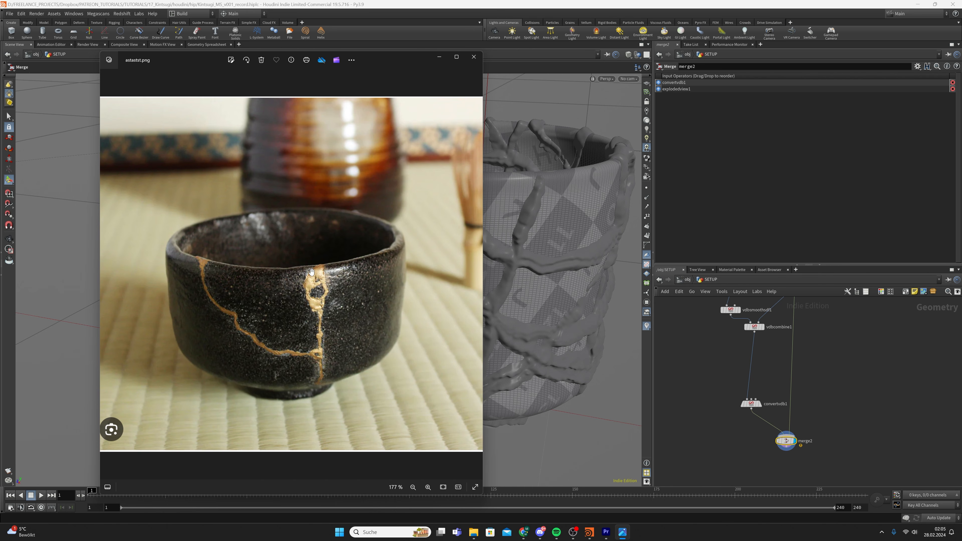
left_click(571, 3)
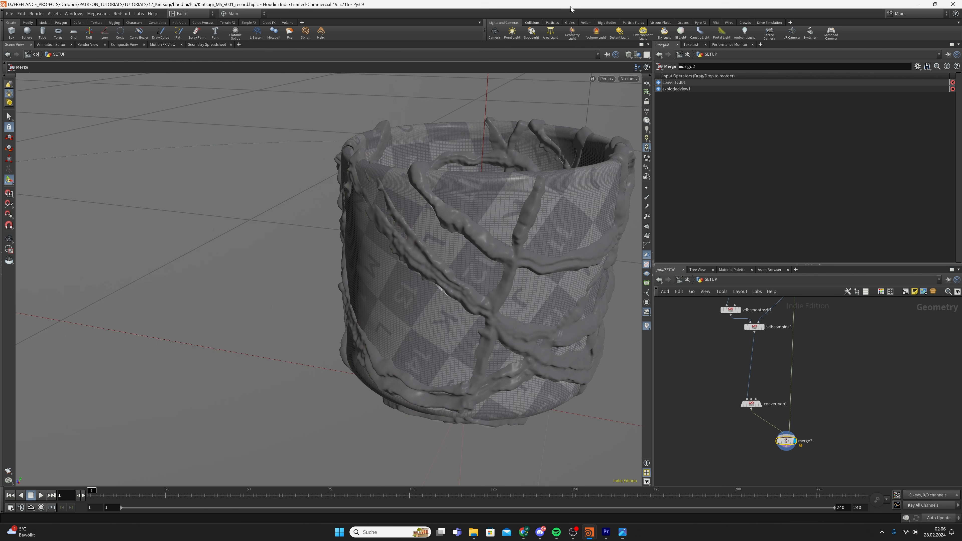
left_click_drag(453, 230, 508, 242, "alt")
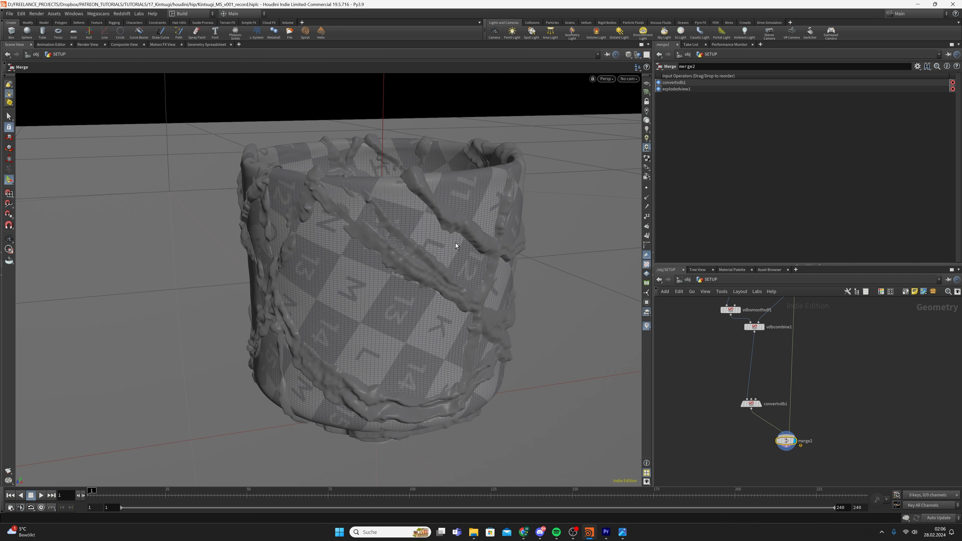
left_click_drag(422, 214, 444, 266, "alt")
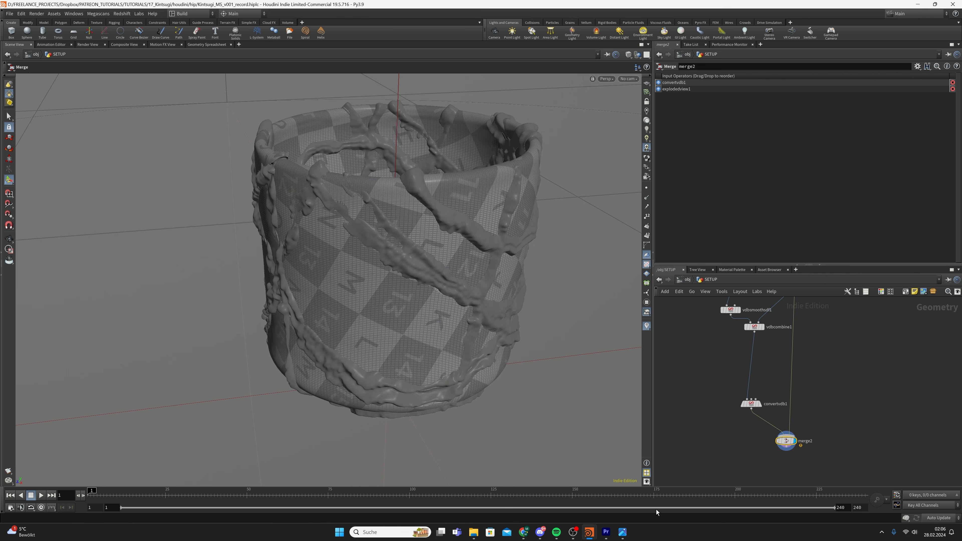
Move merge2 down and right, then display the cracked explodedview1 cup
scroll(791, 411, "down", 2)
middle_click_drag(790, 412, 790, 414)
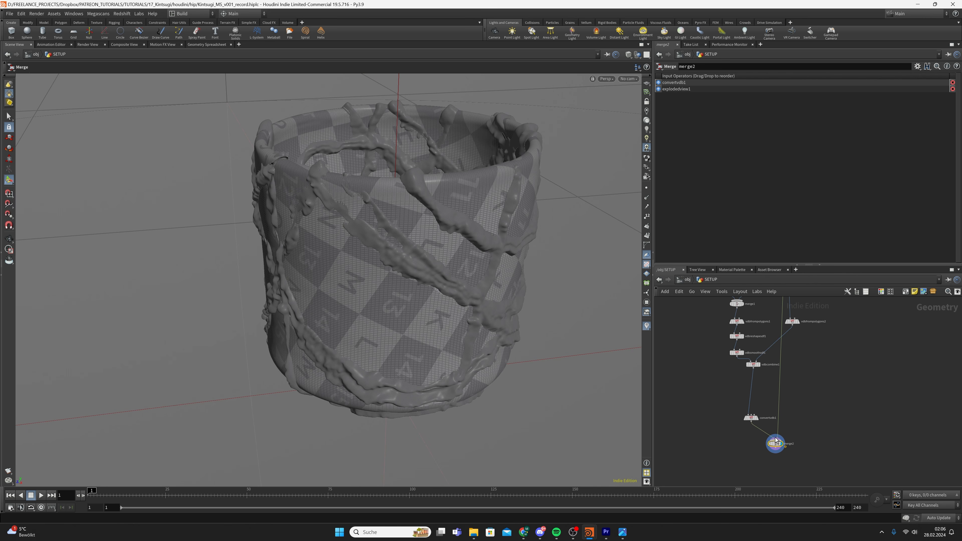
left_click_drag(775, 441, 803, 462)
middle_click_drag(793, 353, 758, 418)
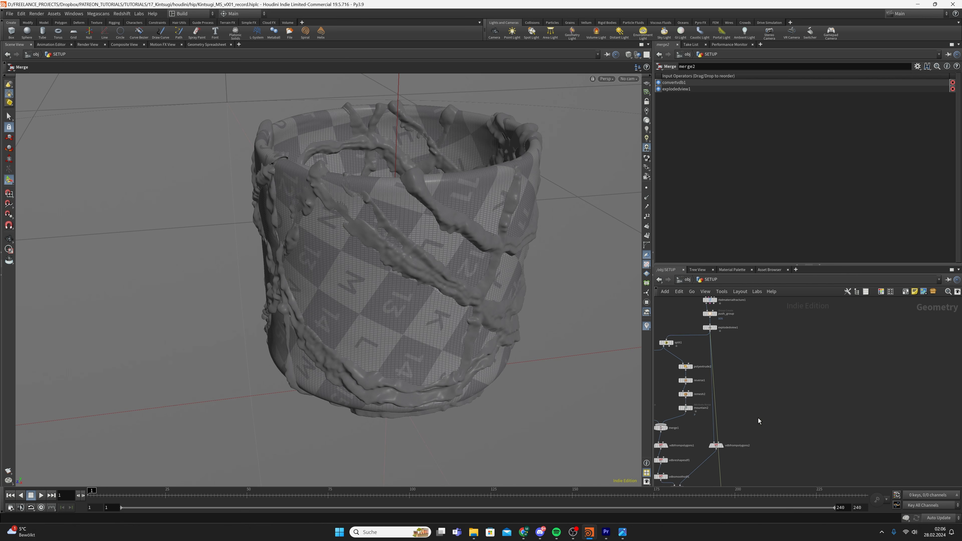
scroll(756, 409, "down", 2)
scroll(727, 352, "up", 3)
left_click(728, 345)
left_click(722, 346)
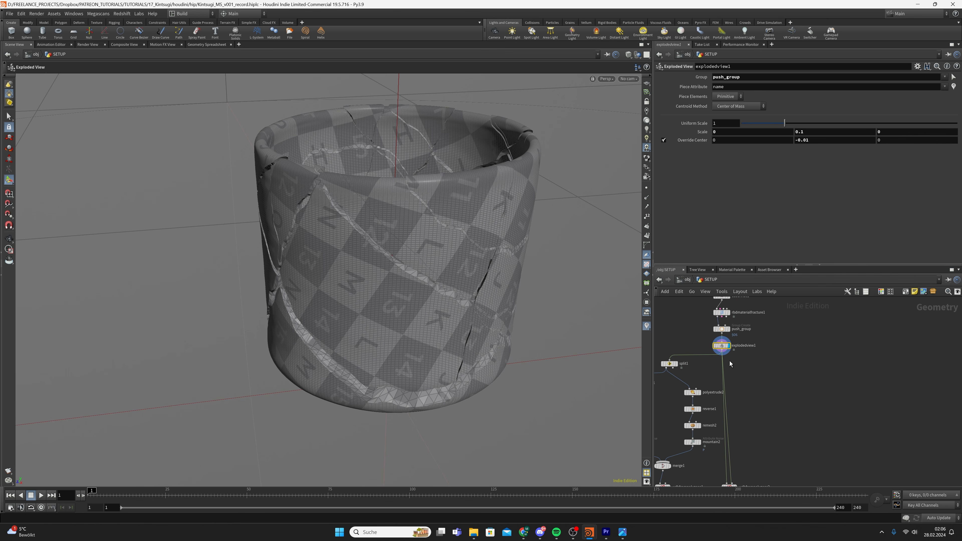
Display subdivide1's smooth cup and lead a wire from its output to a free dot
middle_click_drag(755, 361, 748, 381)
left_click(721, 316)
left_click(716, 318)
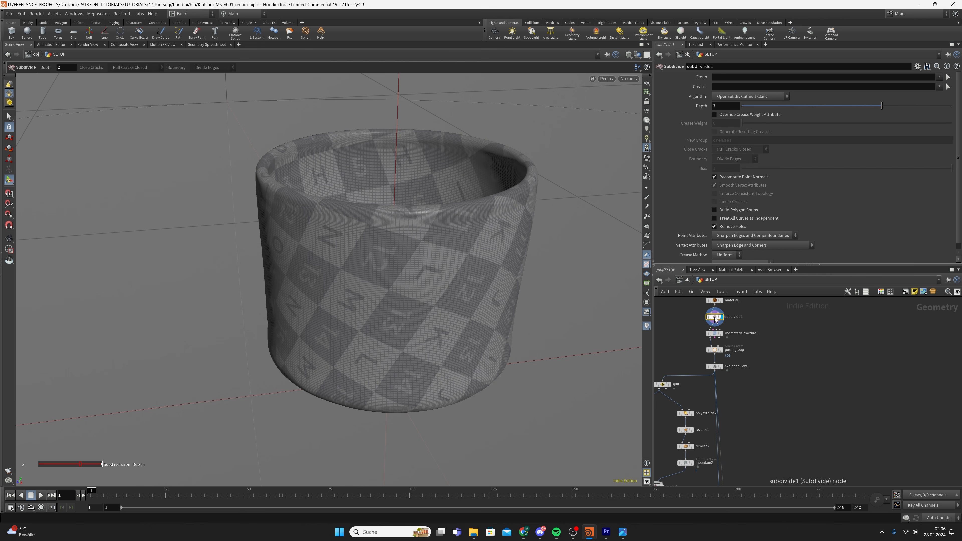
left_click(715, 322)
middle_click_drag(840, 422, 802, 382)
key("Escape")
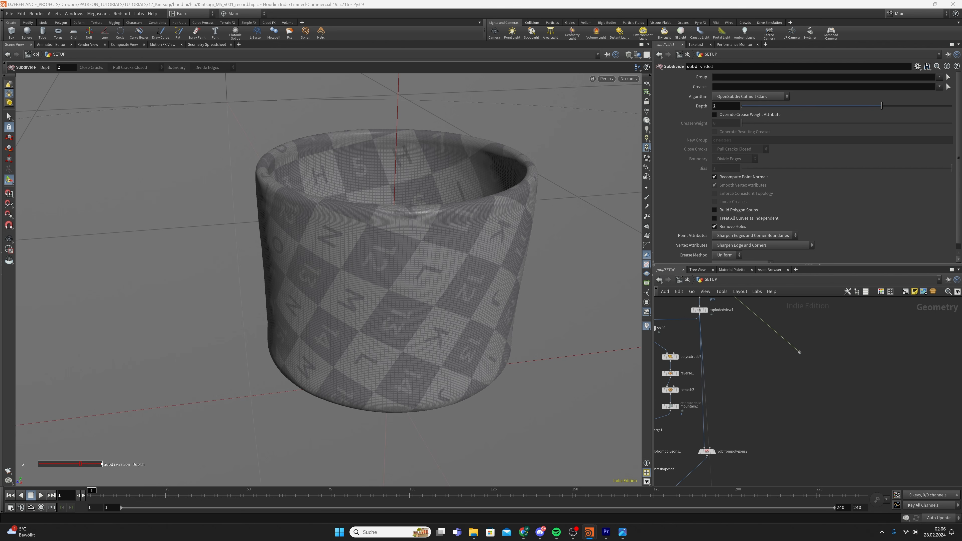
scroll(801, 363, "up", 2)
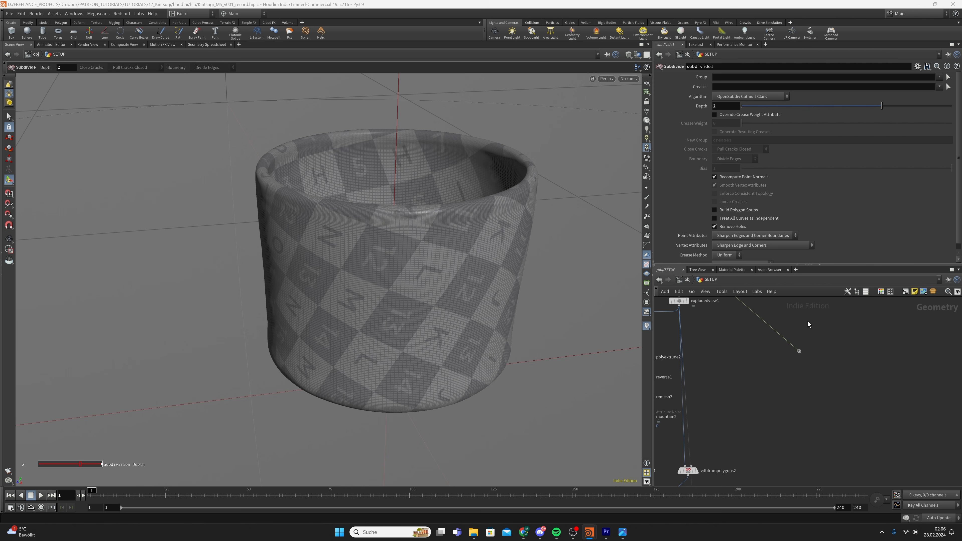
Add a Null named CUP_OUT below the dot and save the scene
key("Tab")
type("null")
key("Return")
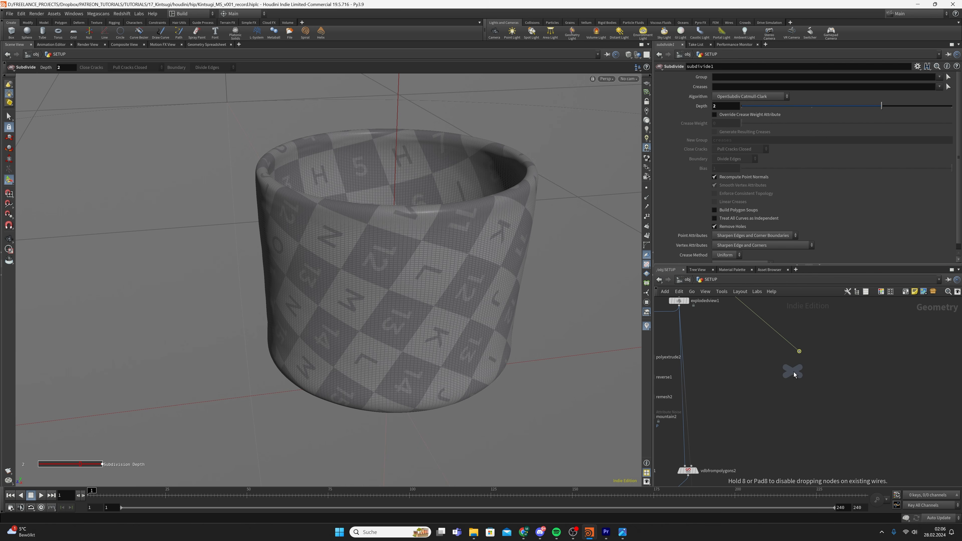
left_click(792, 372)
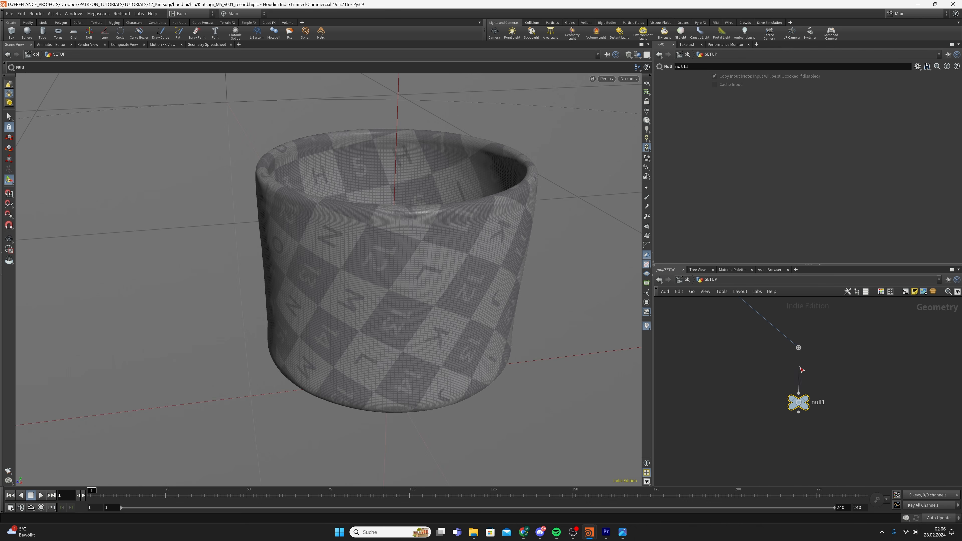
double_click(817, 402)
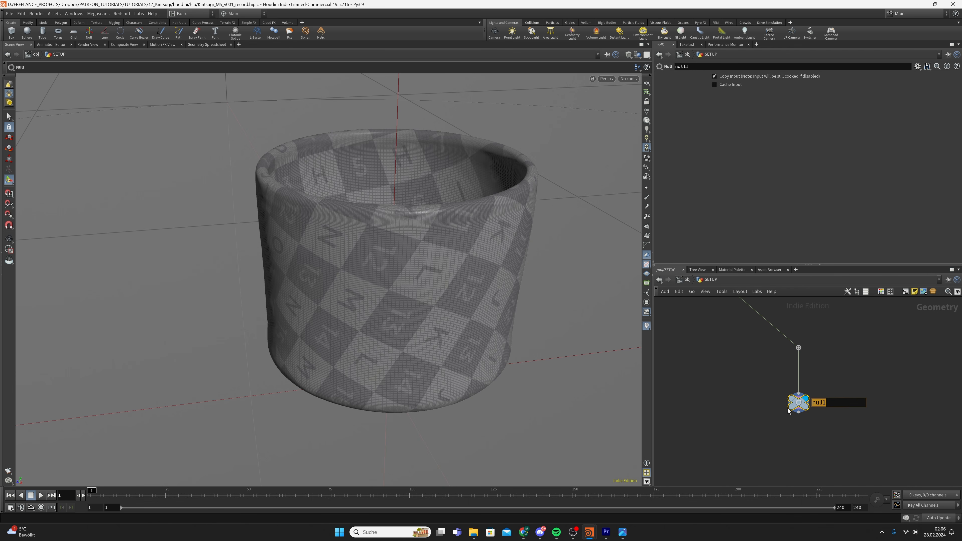
type("CUP_OUT")
key("Return")
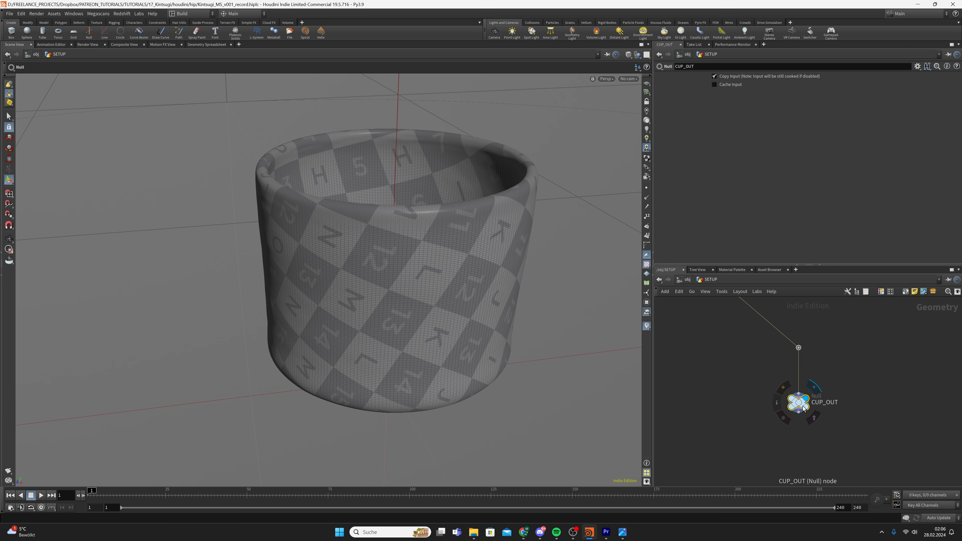
key("ctrl+s")
Switch the viewport to Right view, frame the cup, and box-select the rim faces
left_click(605, 79)
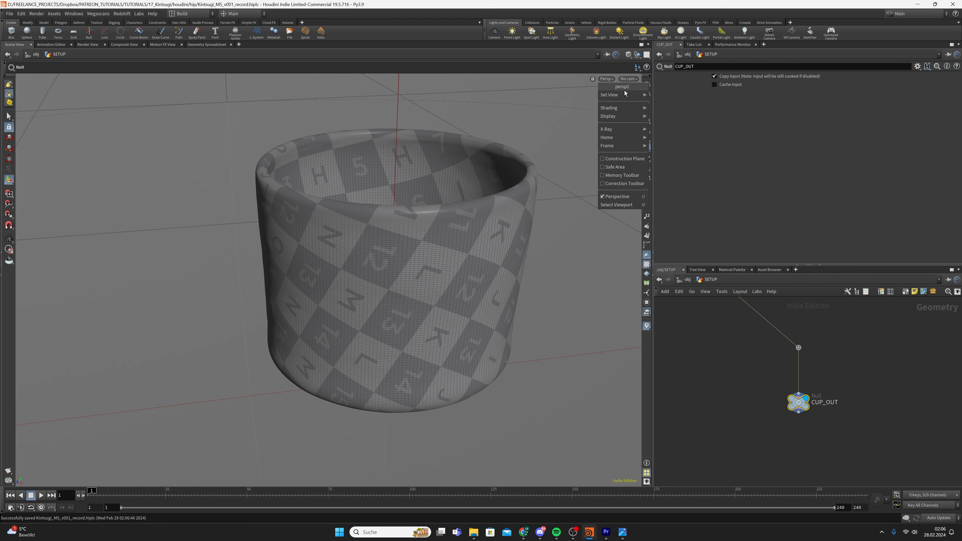
mouse_move(623, 94)
left_click(684, 120)
right_click_drag(363, 238, 710, 183, "alt")
right_click_drag(409, 212, 462, 189, "alt")
key("Return")
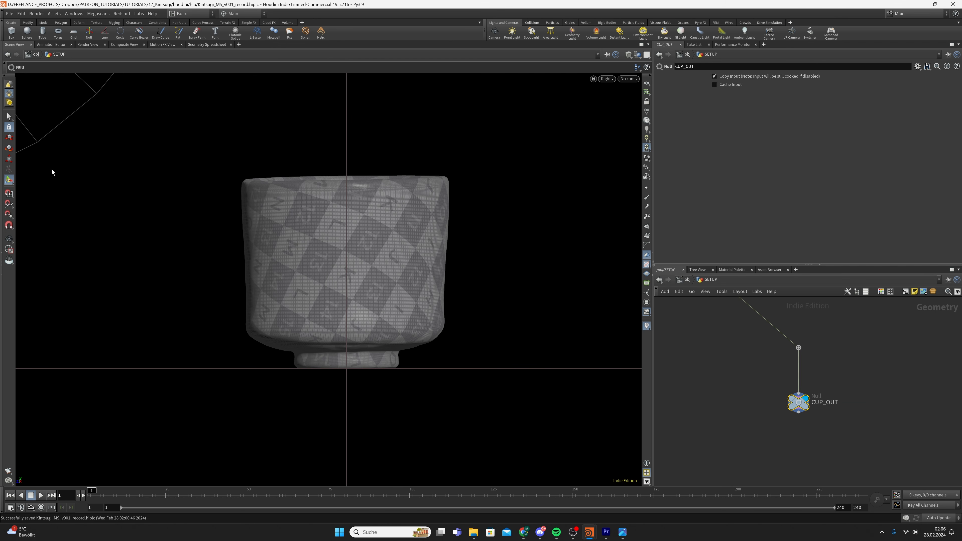
left_click(10, 116)
left_click_drag(211, 116, 488, 224)
Return the viewport to perspective and frame the cup rim up close
scroll(416, 213, "up", 2)
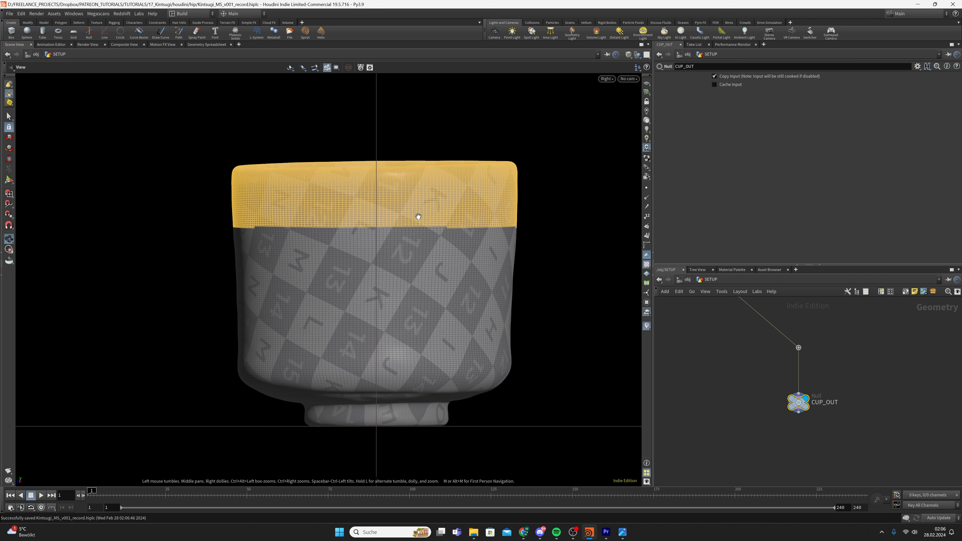
left_click(606, 79)
mouse_move(613, 95)
left_click(674, 95)
right_click_drag(440, 267, 490, 252, "alt")
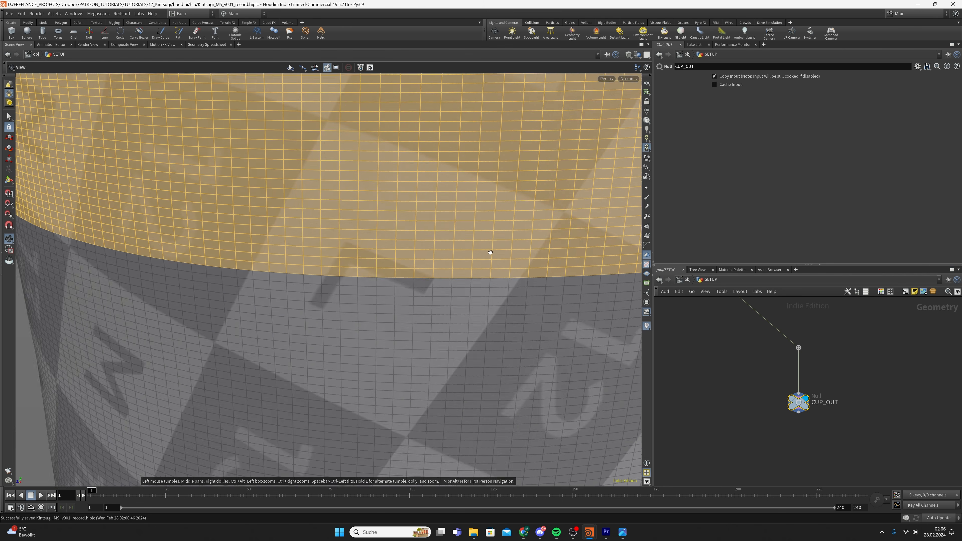
left_click_drag(489, 251, 472, 240, "alt")
right_click_drag(472, 241, 620, 211, "alt")
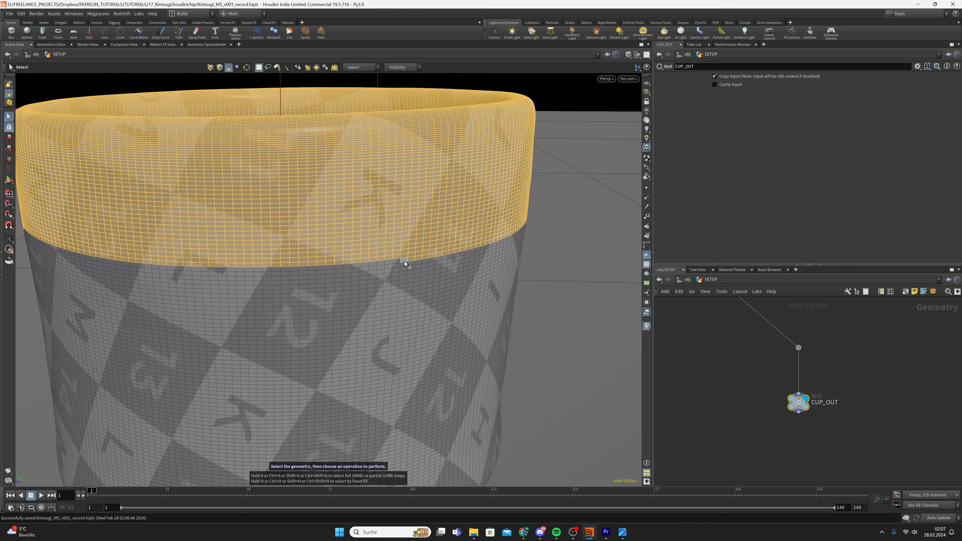
Add three more face rows below the rim to the selection as face loops
key("shift+a")
middle_click(394, 262, "shift")
key("shift+a")
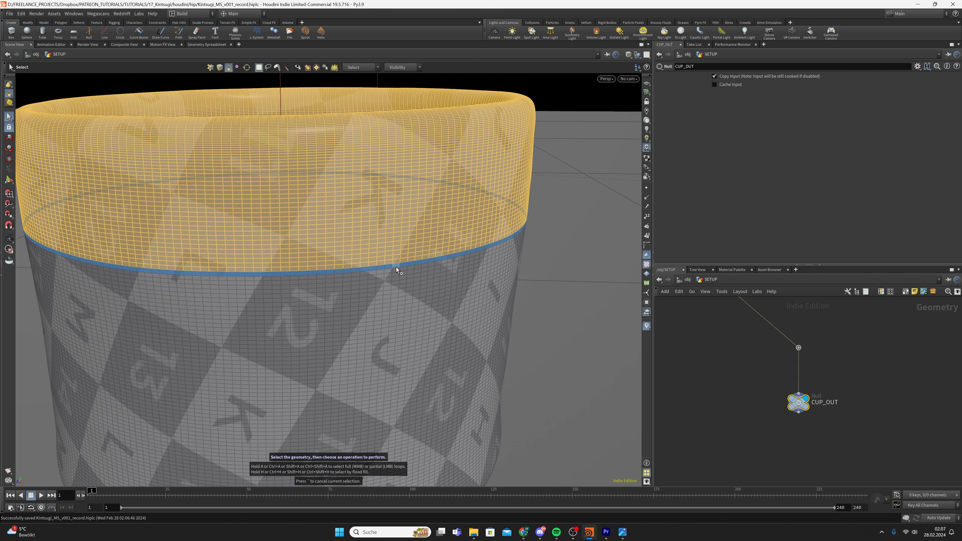
middle_click(396, 266, "shift")
key("shift+a")
middle_click(391, 271, "shift")
right_click_drag(545, 242, 489, 241, "alt")
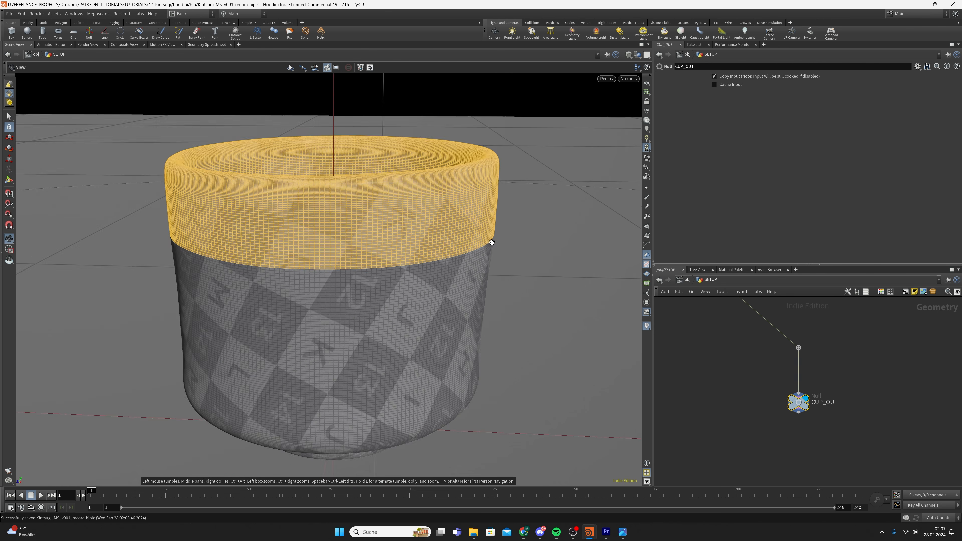
left_click_drag(490, 241, 421, 271, "alt")
Add an Edit node, edit1, after CUP_OUT and raise the selected rim band 0.008 in Y
key("Tab")
type("edit")
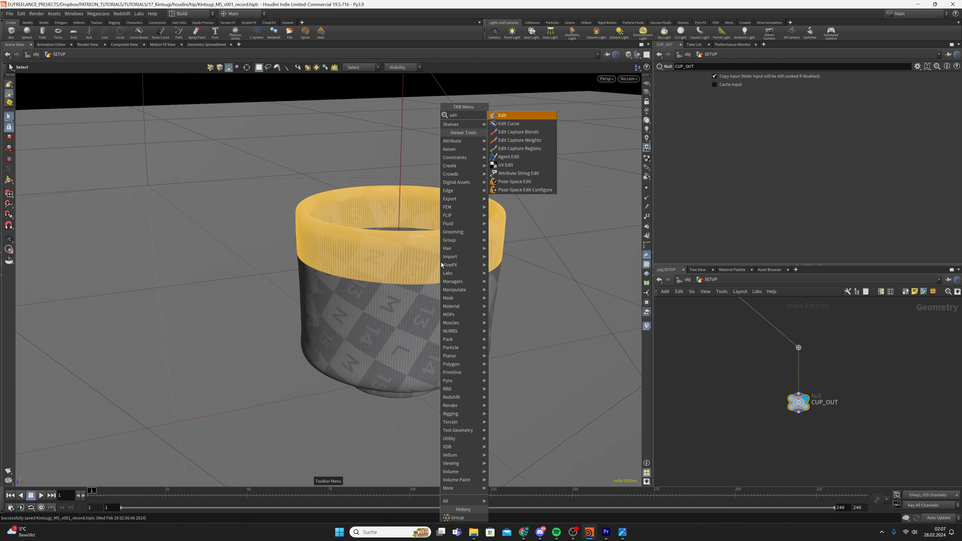
key("Return")
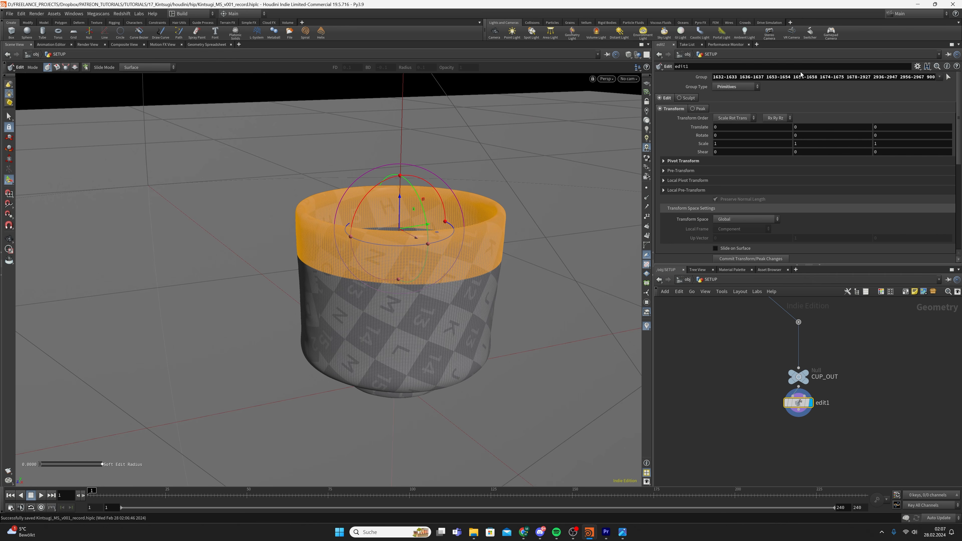
left_click_drag(421, 265, 419, 247, "alt")
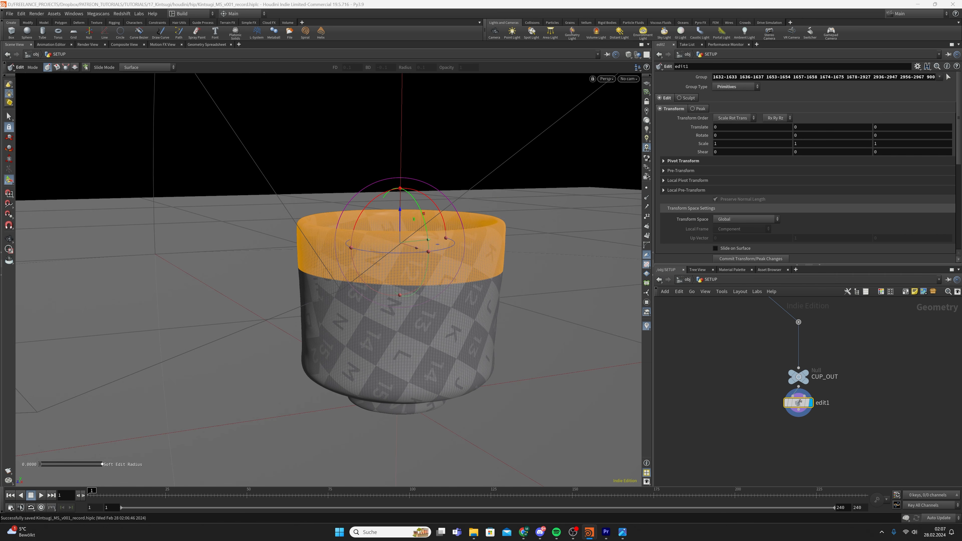
left_click(849, 127)
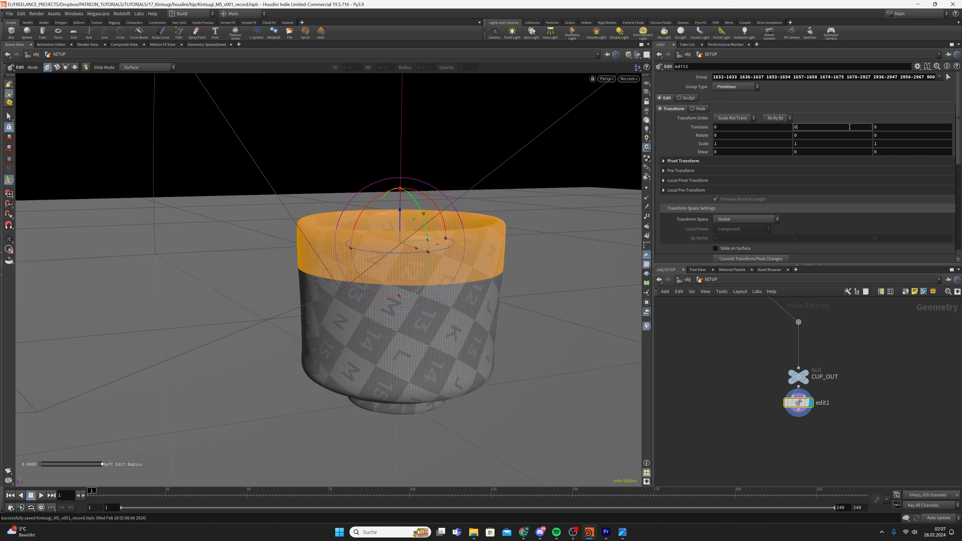
type(".008")
key("Return")
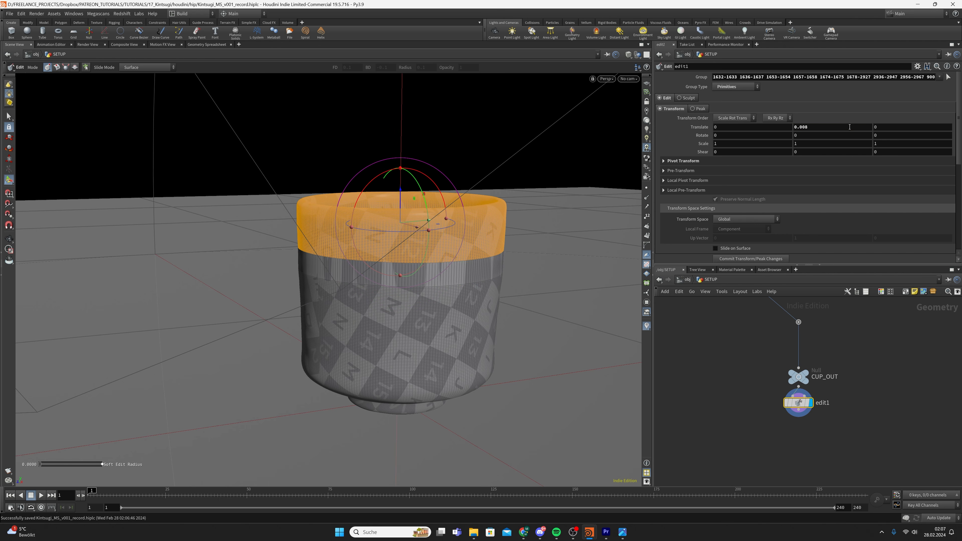
Overlay explodedview1 as a wireframe reference and switch the viewport to front view
scroll(731, 364, "down", 4)
middle_click_drag(708, 362, 791, 371)
scroll(787, 311, "up", 3)
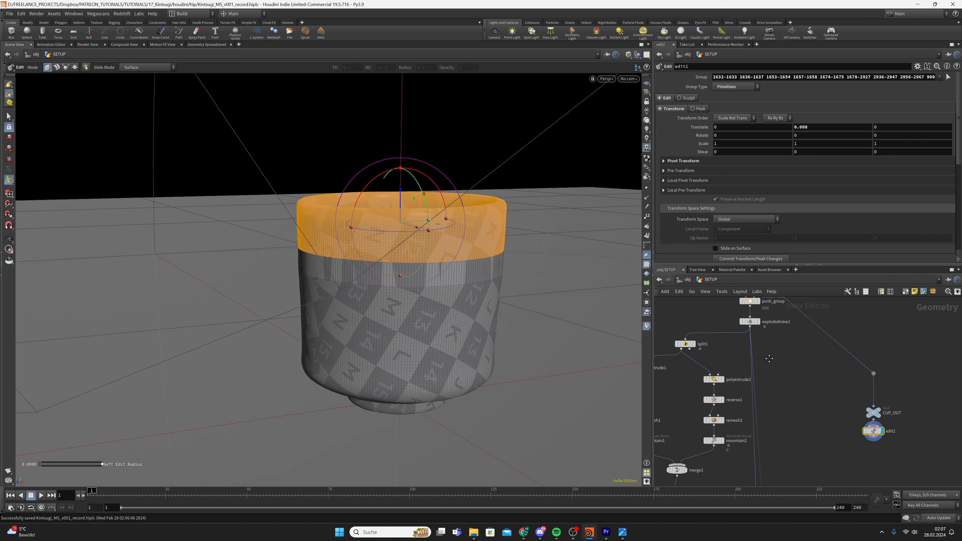
middle_click_drag(763, 328, 755, 351)
left_click(752, 351)
scroll(409, 208, "up", 1)
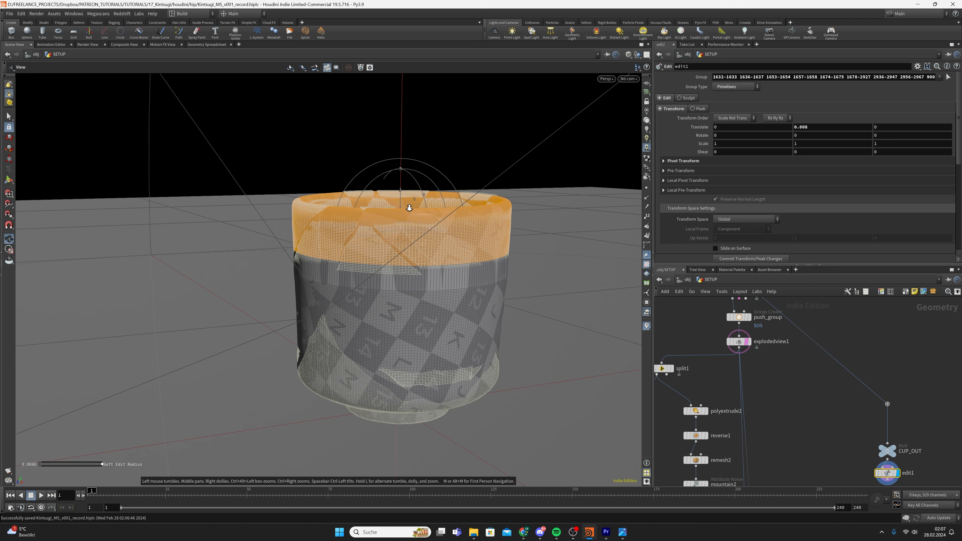
left_click_drag(409, 210, 424, 203, "alt")
left_click(606, 79)
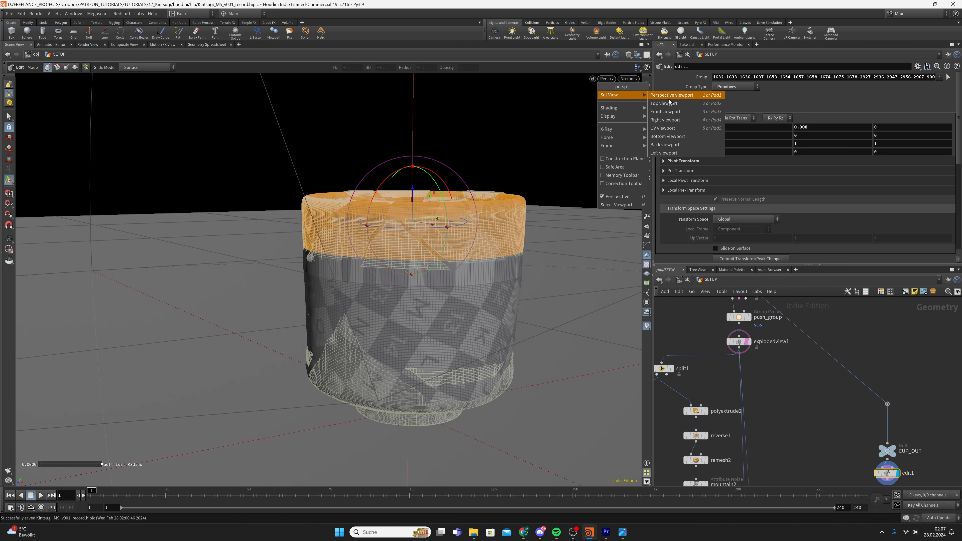
left_click(669, 113)
scroll(310, 268, "up", 15, "alt")
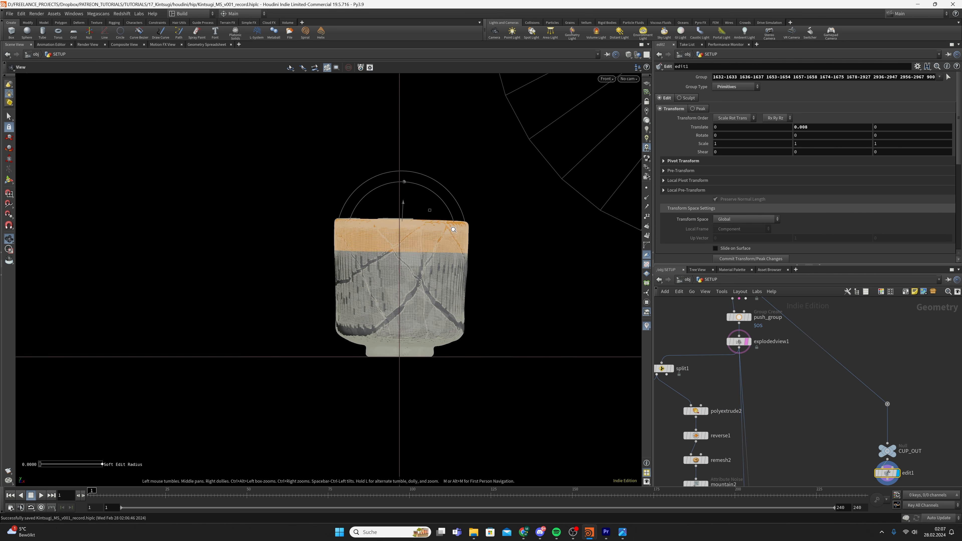
scroll(472, 222, "up", 5, "alt")
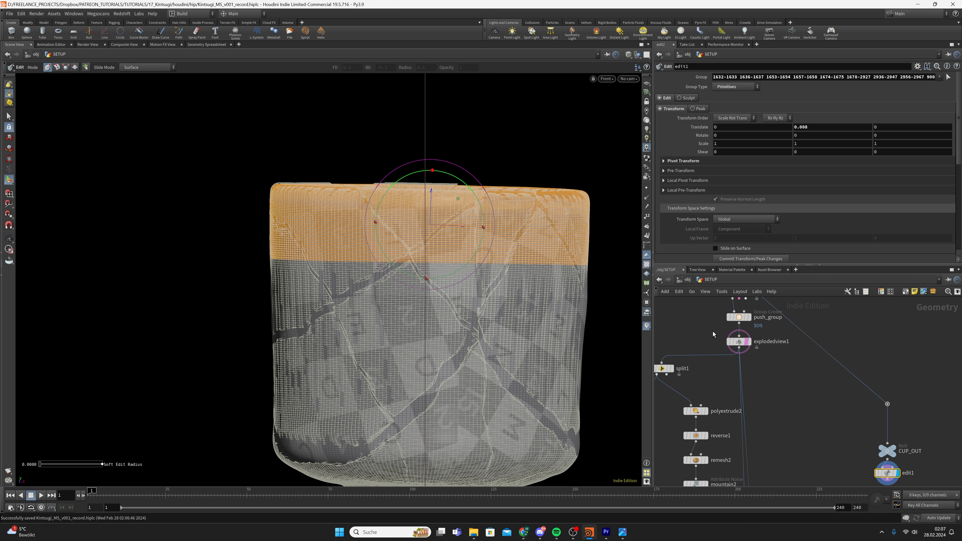
Re-commit the 0.008 upper-band Y offset and display edit1's result in the viewport
left_click_drag(431, 194, 434, 194)
left_click(828, 127)
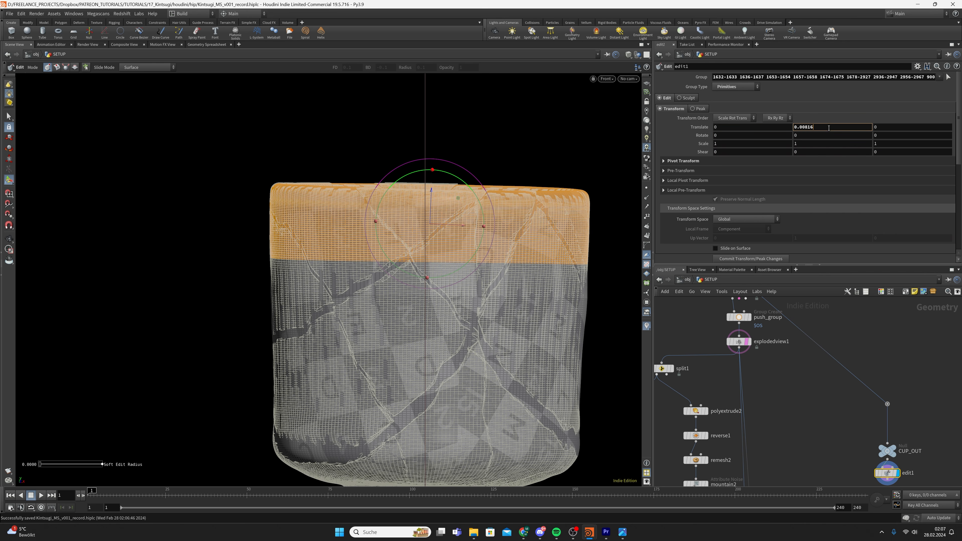
key("Return")
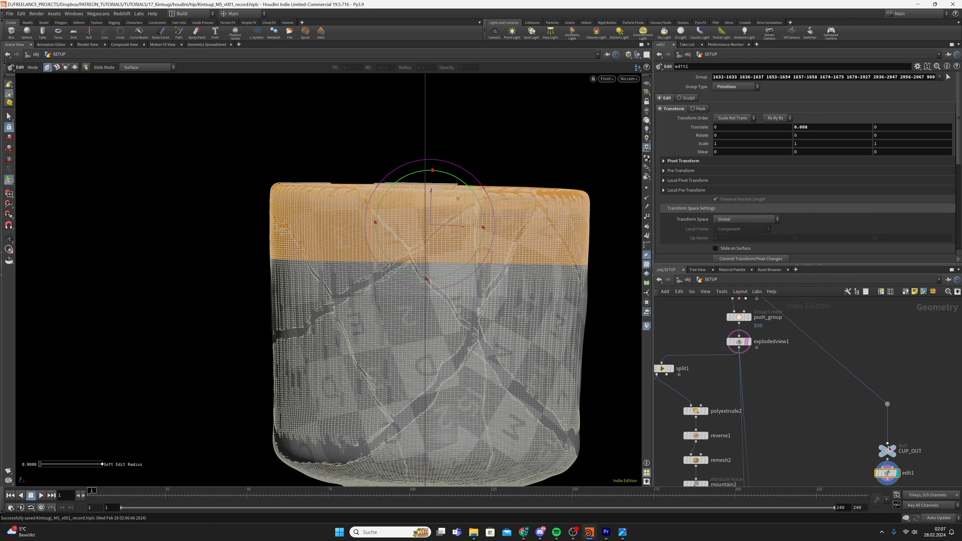
left_click(888, 449)
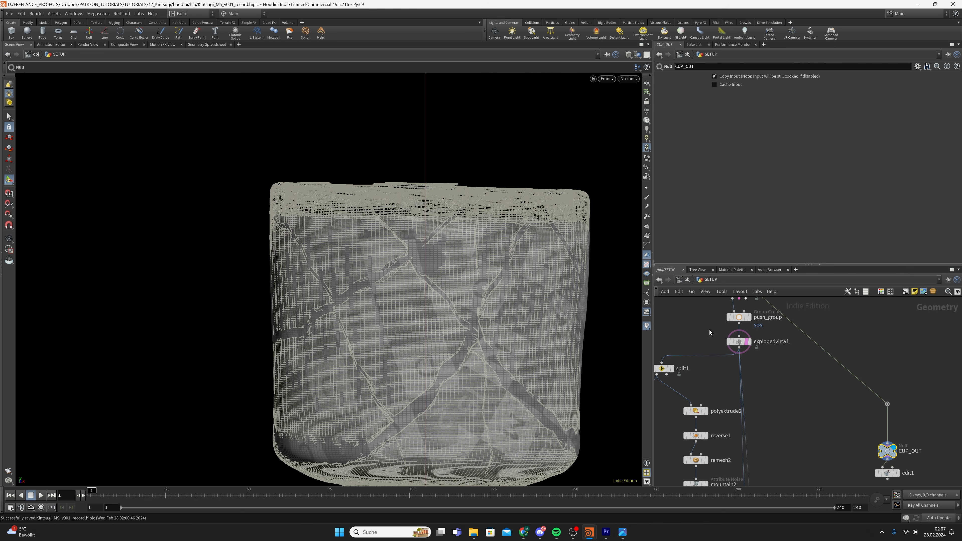
left_click(737, 341)
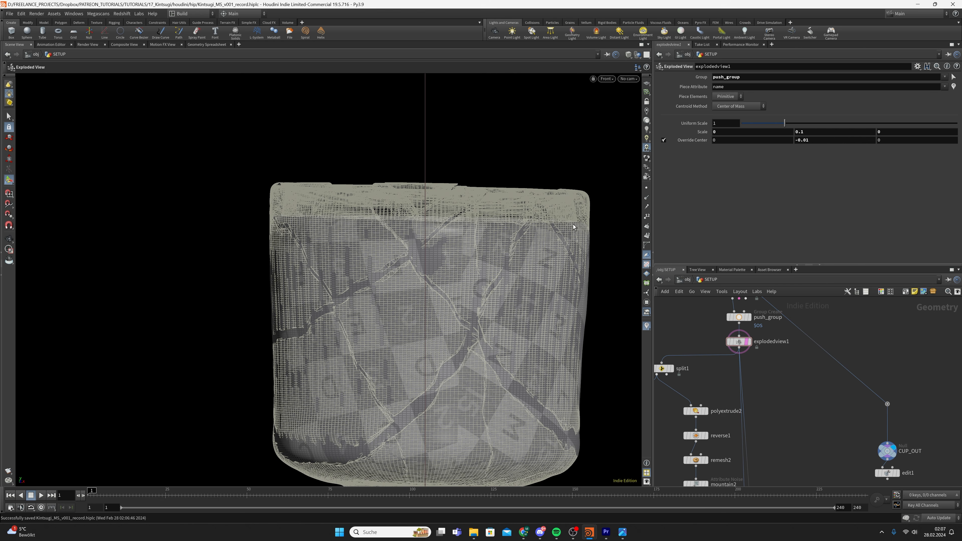
middle_click_drag(851, 408, 802, 344)
left_click(850, 409)
left_click(838, 410)
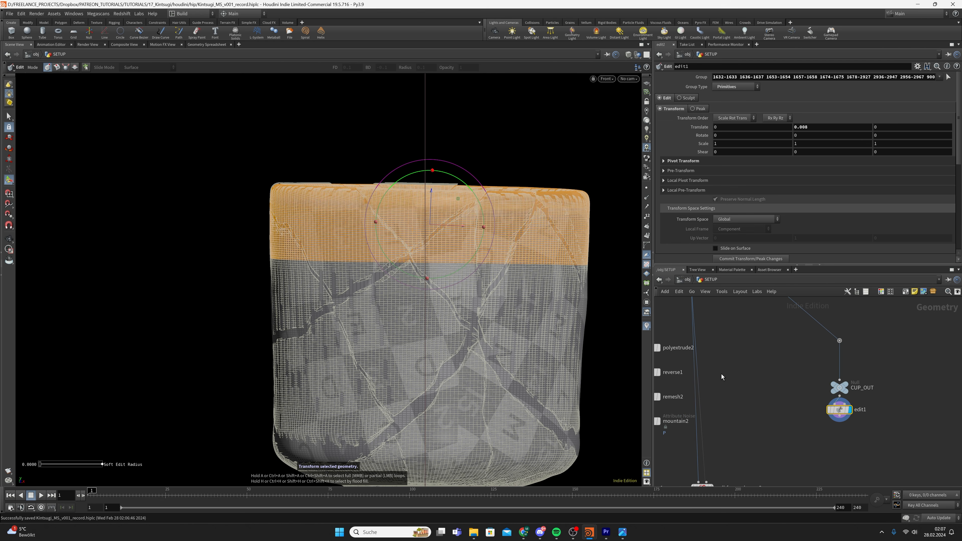
right_click_drag(485, 251, 354, 266, "alt")
key("Return")
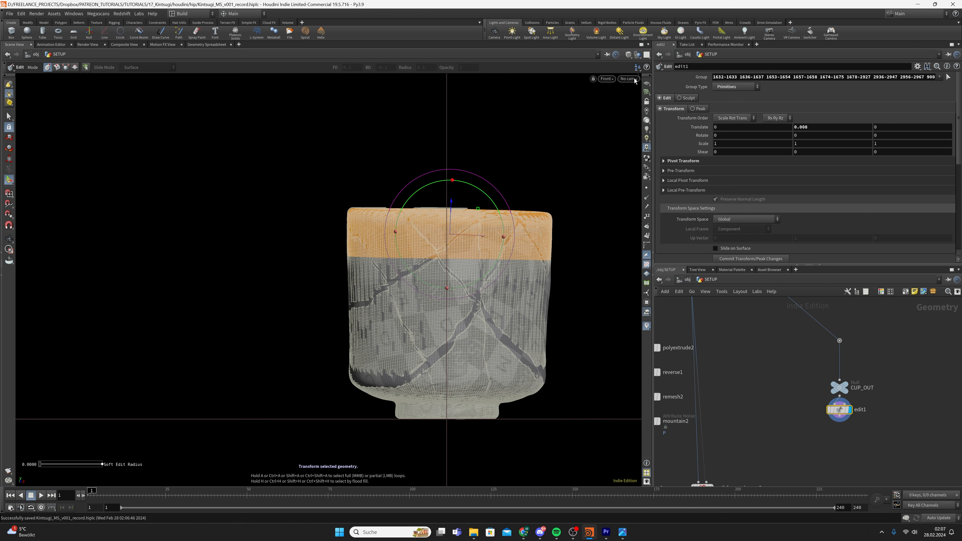
Return the viewport to perspective and orbit to look down into the cup
left_click(606, 79)
left_click(662, 98)
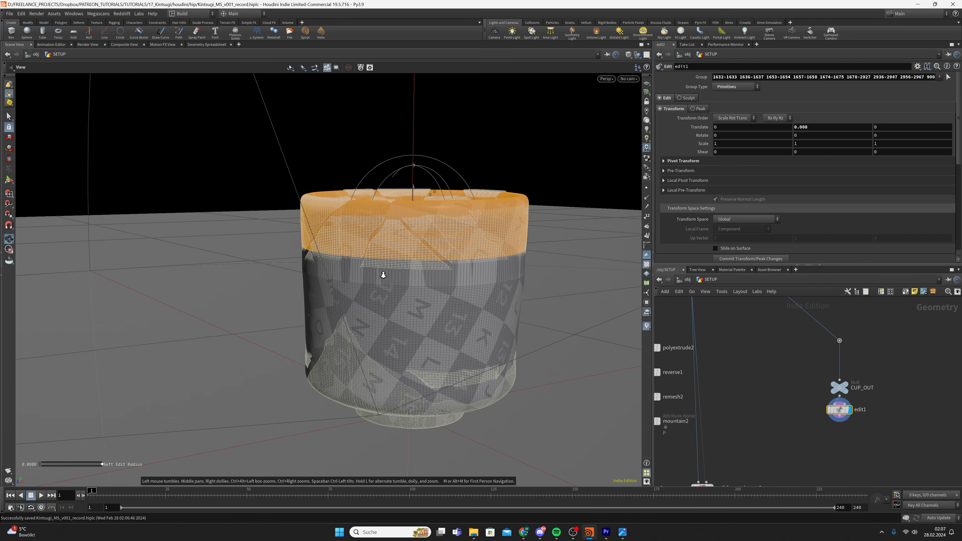
left_click_drag(382, 273, 401, 296, "alt")
right_click_drag(401, 295, 416, 219, "alt")
left_click_drag(415, 219, 457, 240, "alt")
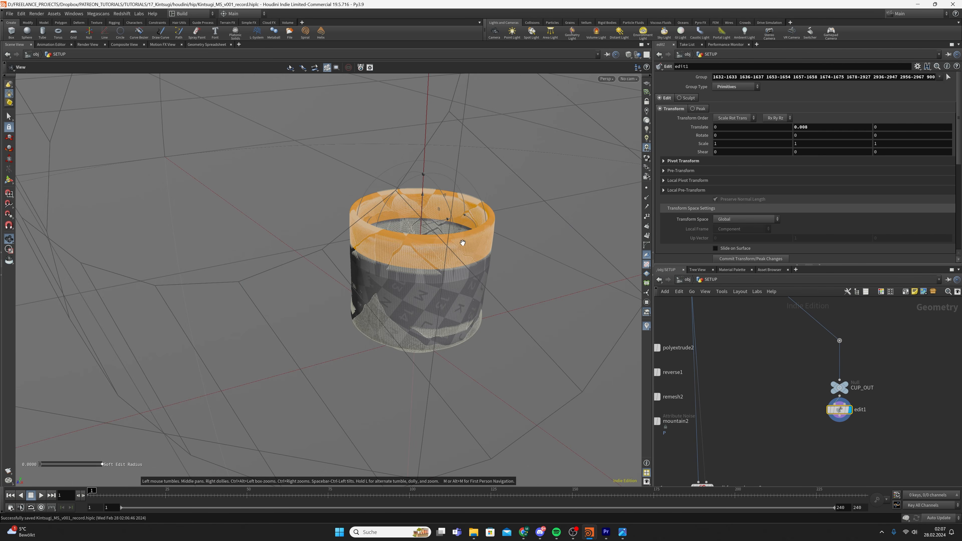
right_click_drag(457, 241, 571, 208)
left_click_drag(573, 217, 462, 224)
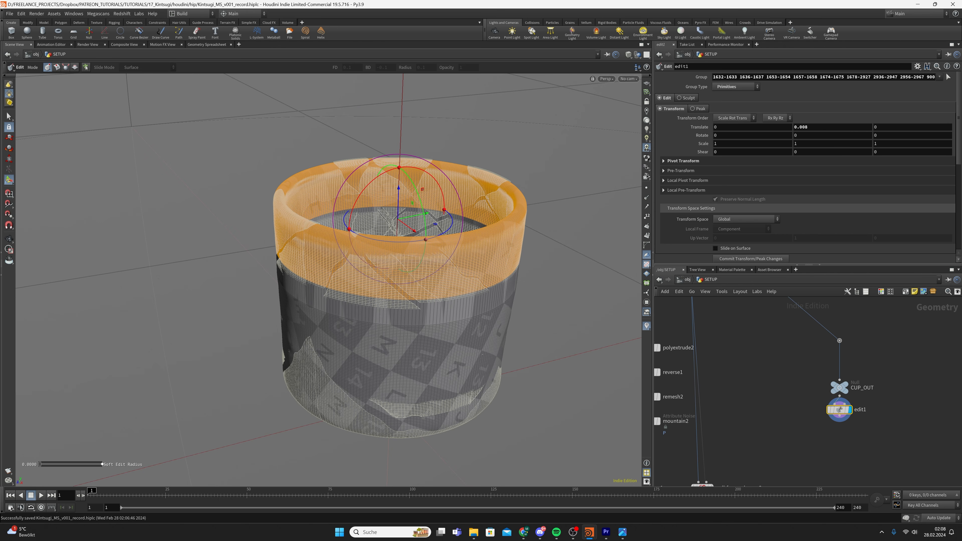
scroll(772, 437, "down", 5)
Duplicate vdbfrompolygons2 as vdbfrompolygons3, feed it from edit1, and display it
left_click(746, 401)
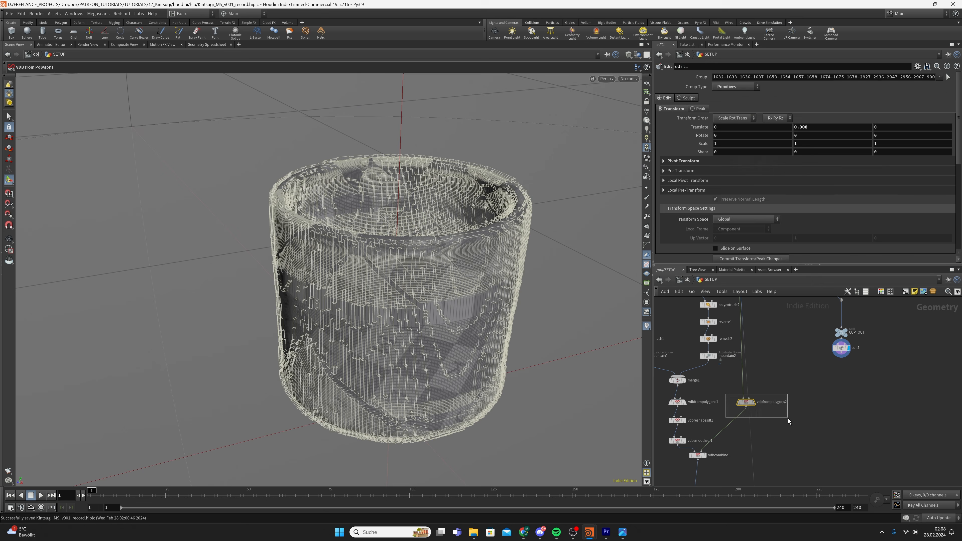
key("ctrl+c")
key("ctrl+v")
key("ctrl+v")
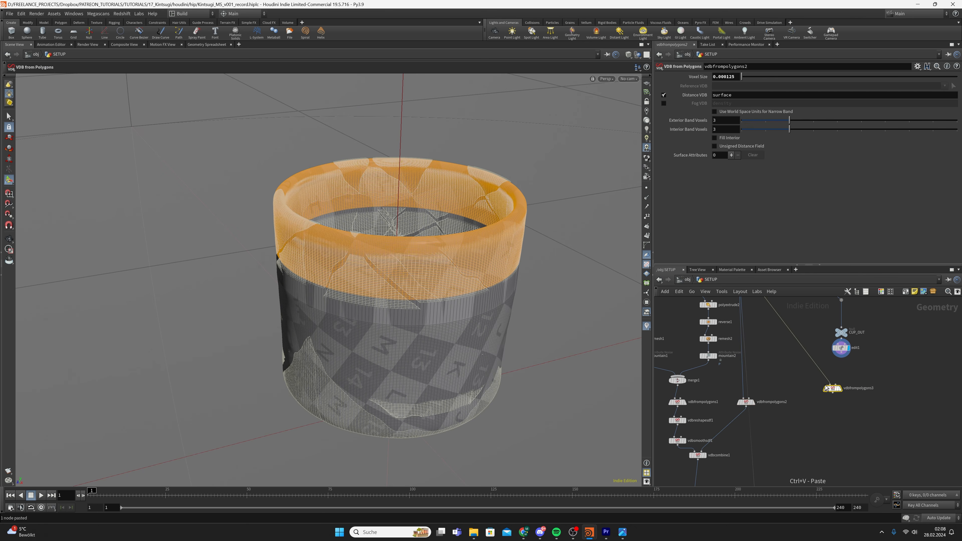
left_click_drag(841, 352, 844, 380)
left_click(840, 389)
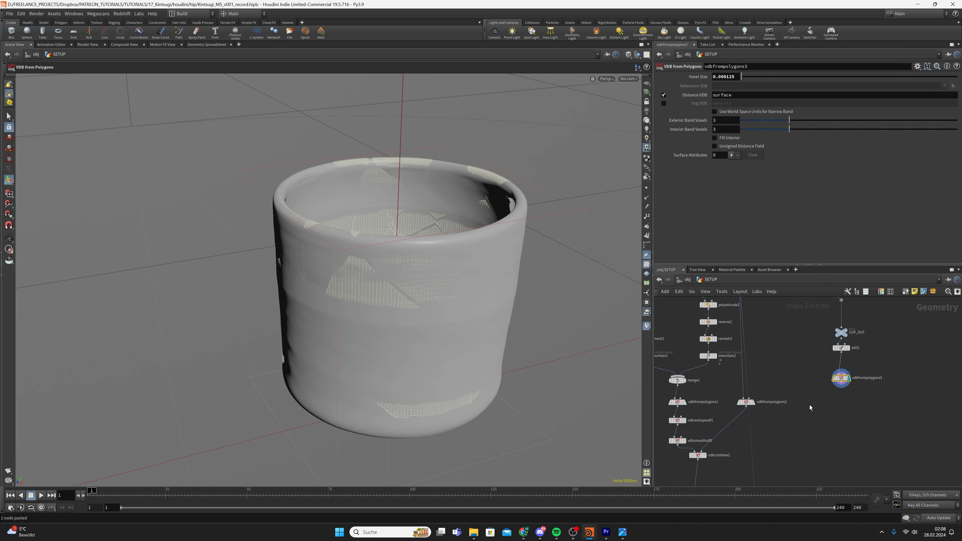
Save the scene file and display the vdbcombine1 result
key("ctrl+s")
scroll(745, 369, "down", 5)
scroll(745, 369, "up", 3)
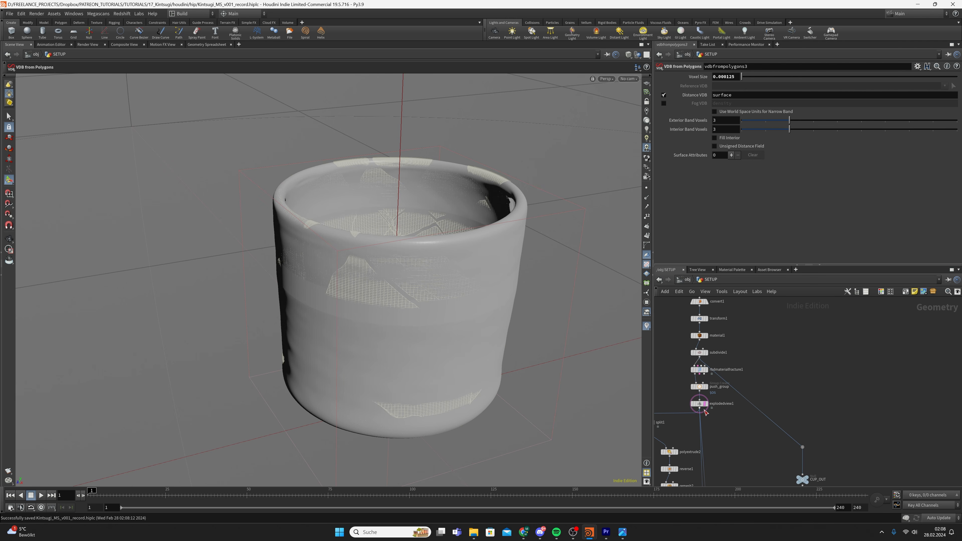
scroll(745, 389, "up", 3)
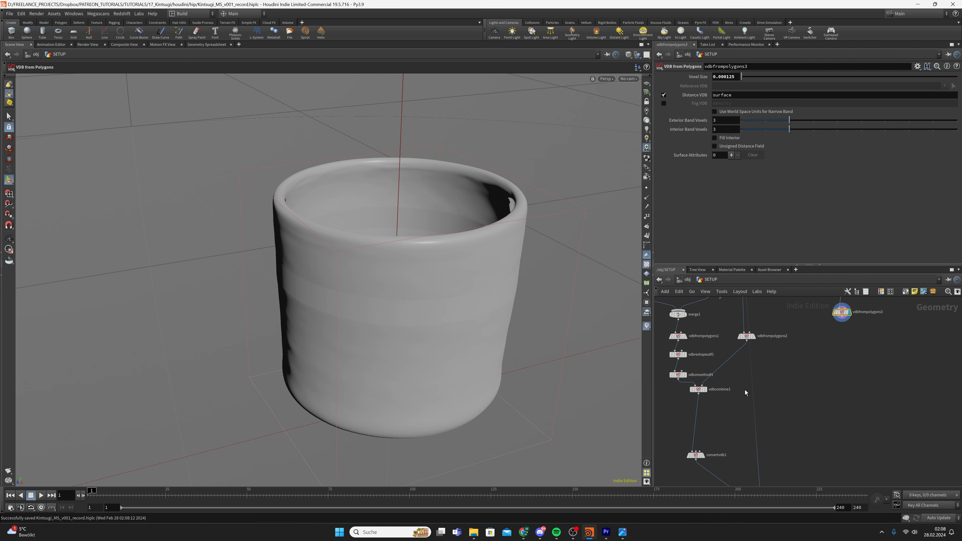
left_click(696, 389)
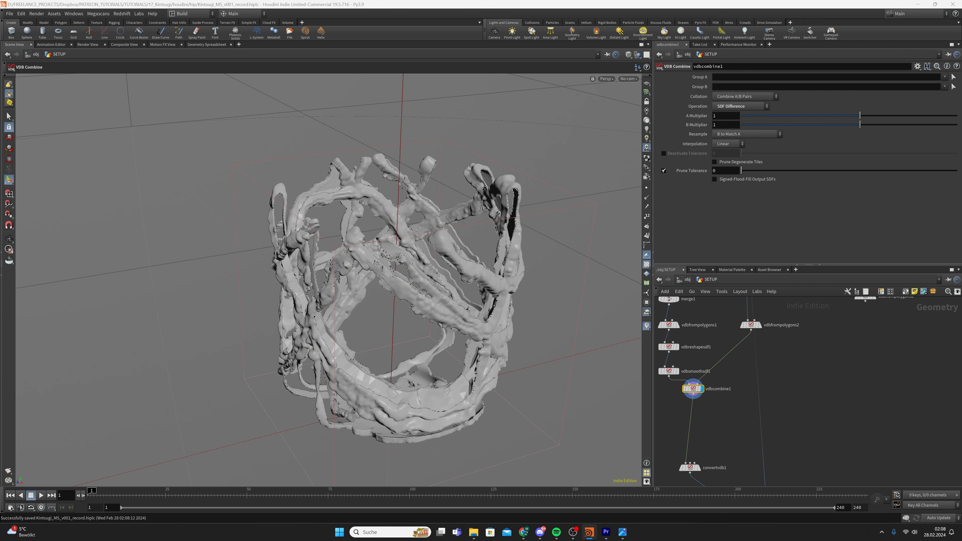
Insert a copy of vdbcombine1 before convertvdb1, with vdbfrompolygons3 as its second input
key("ctrl+c")
key("ctrl+v")
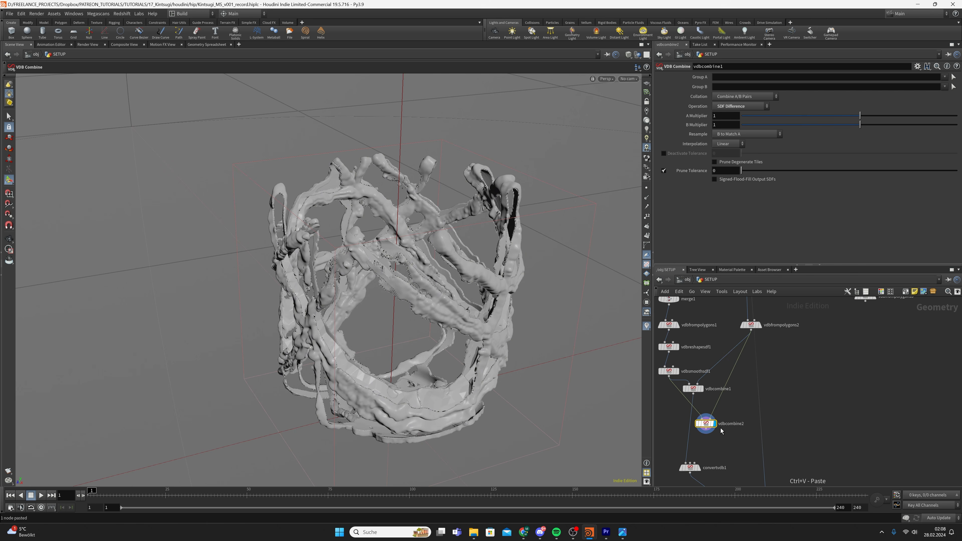
left_click_drag(708, 423, 692, 433)
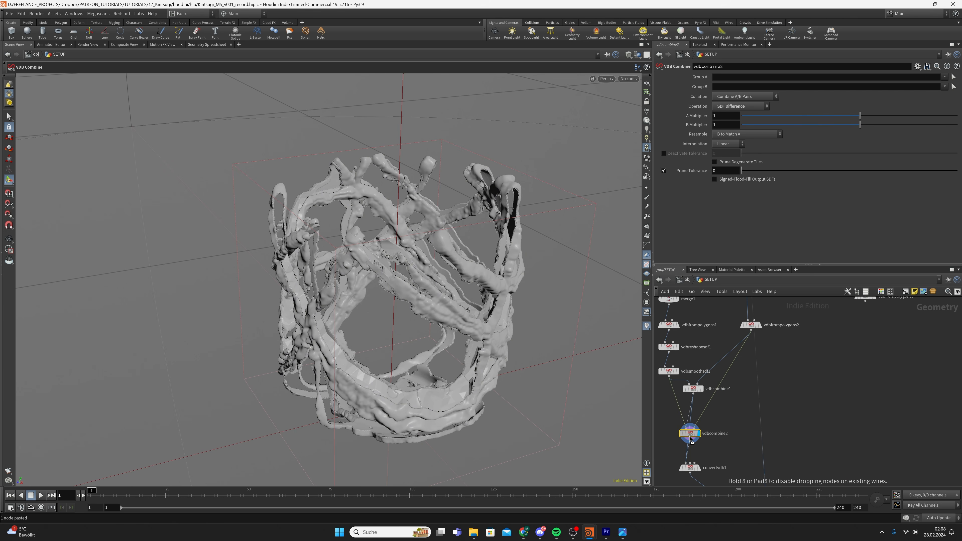
left_click(703, 412)
key("Delete")
left_click(840, 329)
middle_click_drag(719, 444, 760, 394)
left_click(707, 406)
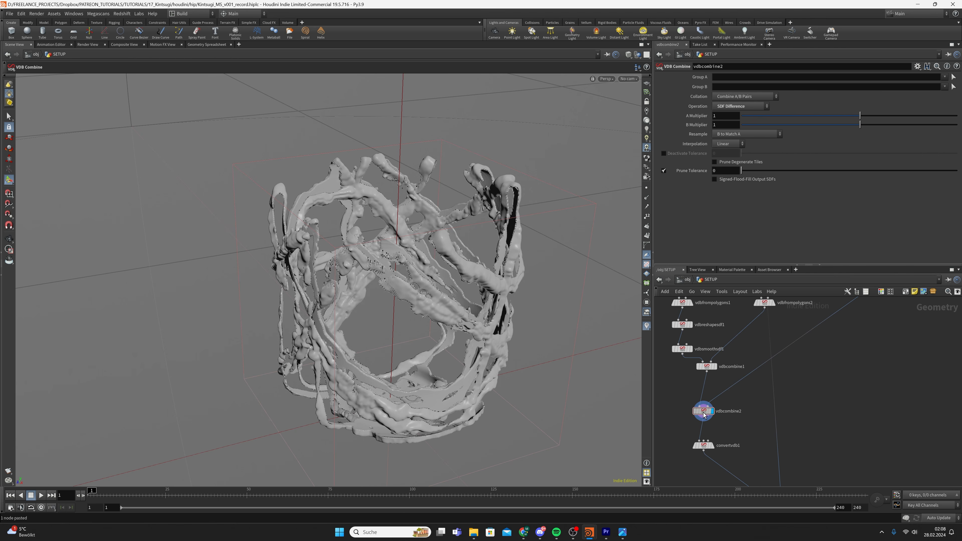
left_click_drag(701, 412, 707, 408)
Set vdbcombine2's operation to SDF Intersection and inspect the trimmed seams
right_click_drag(502, 261, 509, 274, "alt")
left_click_drag(509, 275, 527, 335, "alt")
left_click_drag(527, 293, 560, 191, "alt")
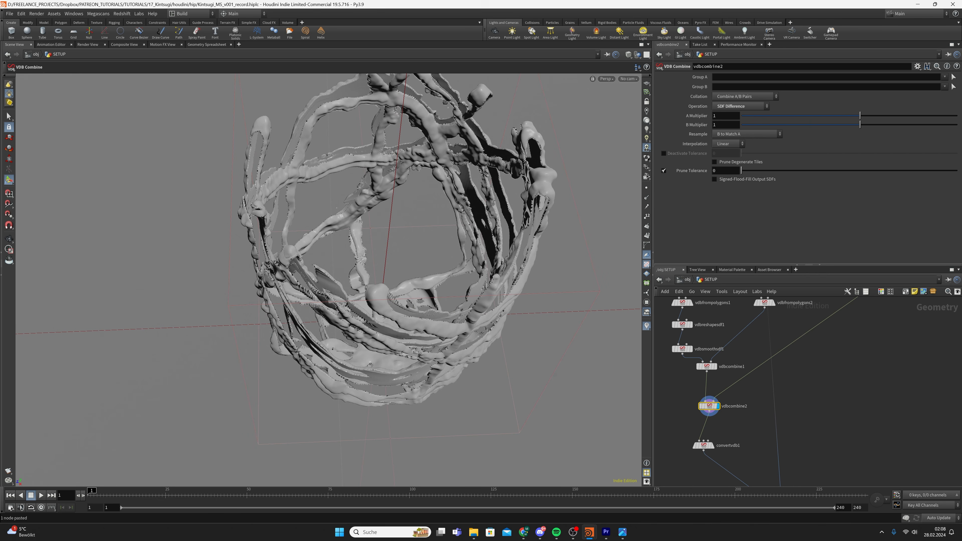
left_click_drag(677, 394, 716, 417)
right_click_drag(499, 256, 524, 244, "alt")
middle_click_drag(524, 244, 498, 259, "alt")
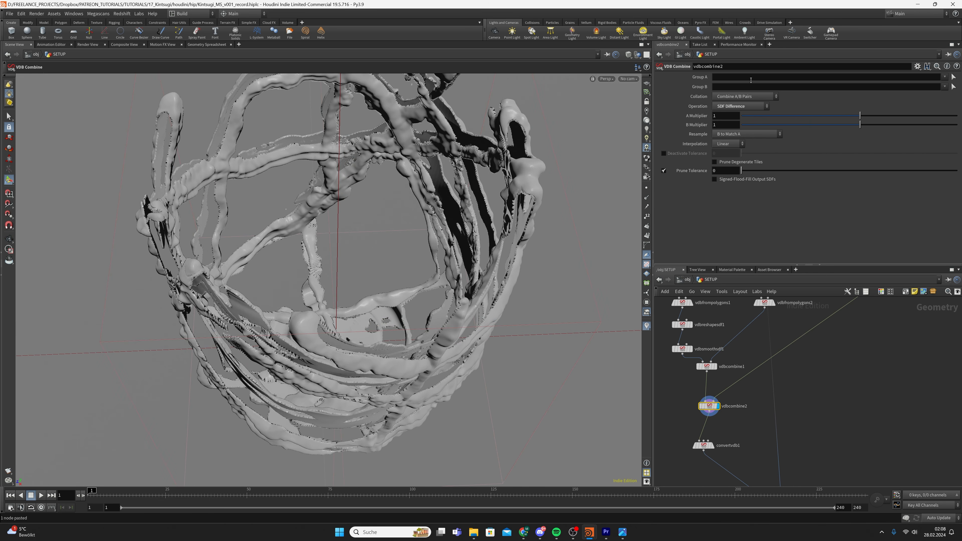
left_click(740, 106)
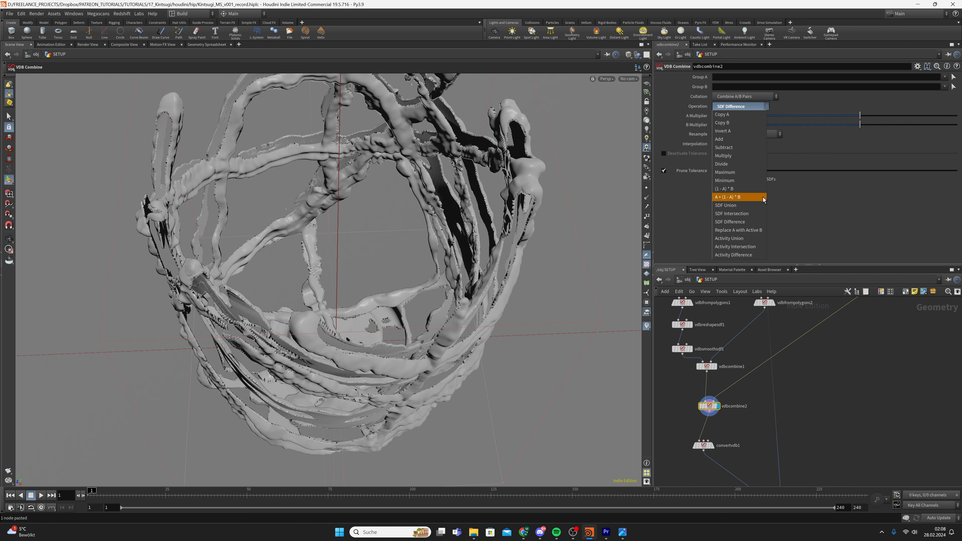
left_click(731, 213)
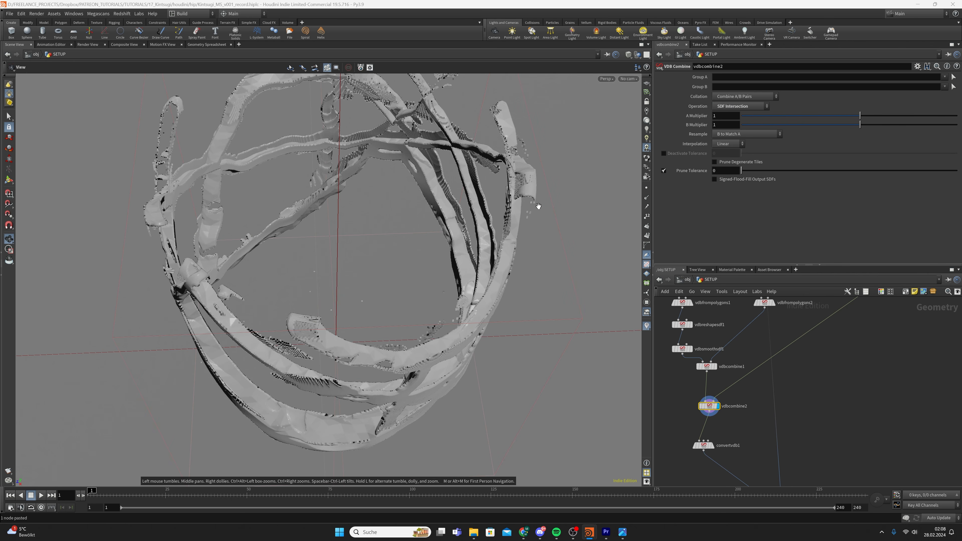
left_click_drag(537, 204, 515, 388, "alt")
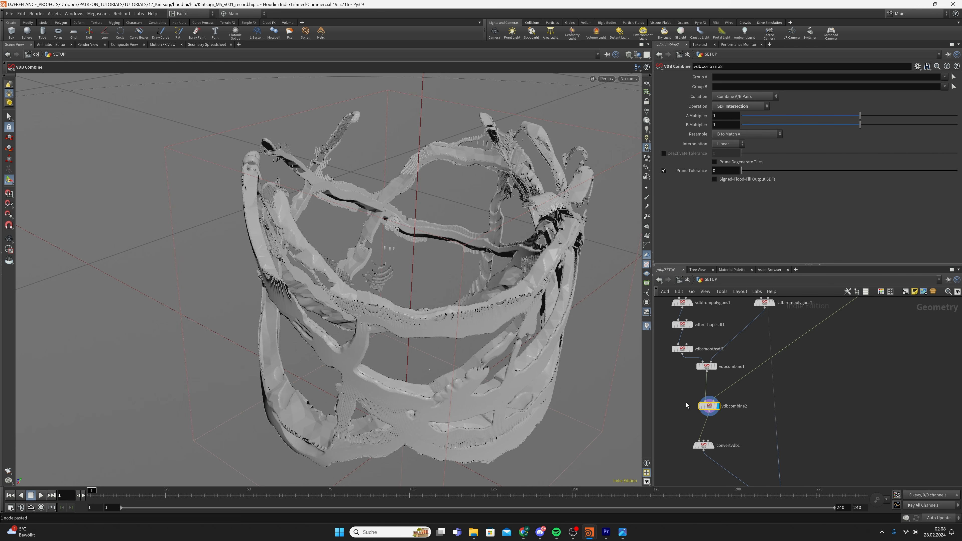
left_click_drag(683, 396, 705, 411)
Add a VDB Smooth SDF node after vdbcombine2 and display its smoothed seams
middle_click_drag(705, 413, 701, 379)
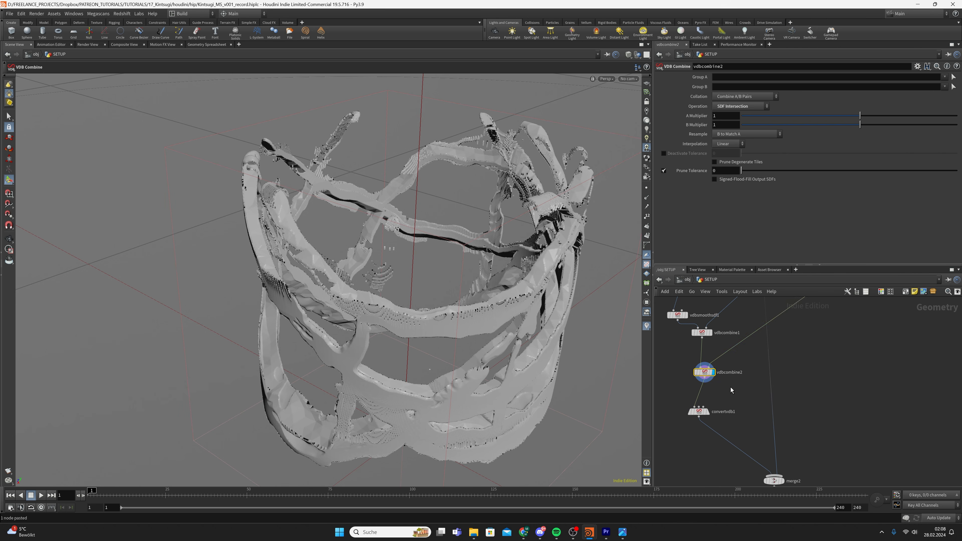
key("Tab")
type("vdb smooth sdf")
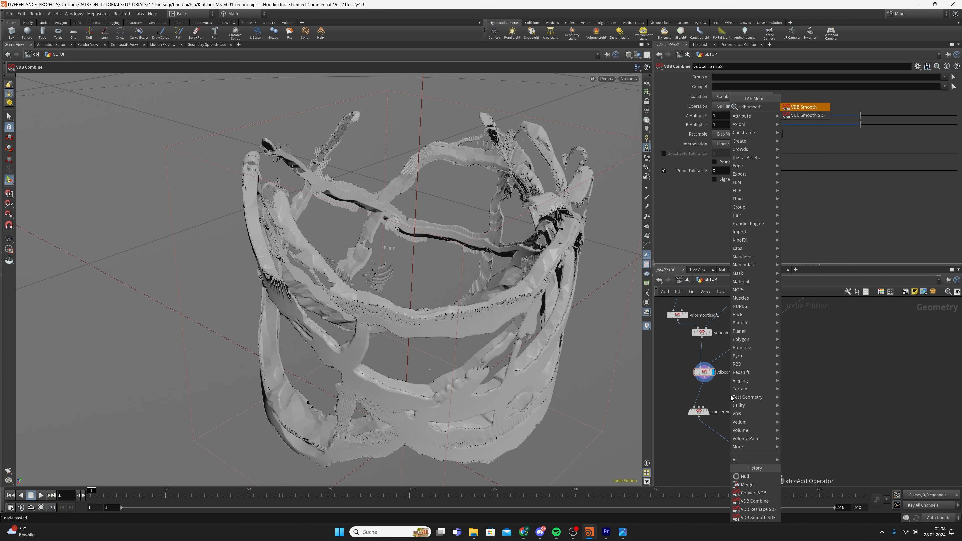
key("Return")
key("Return")
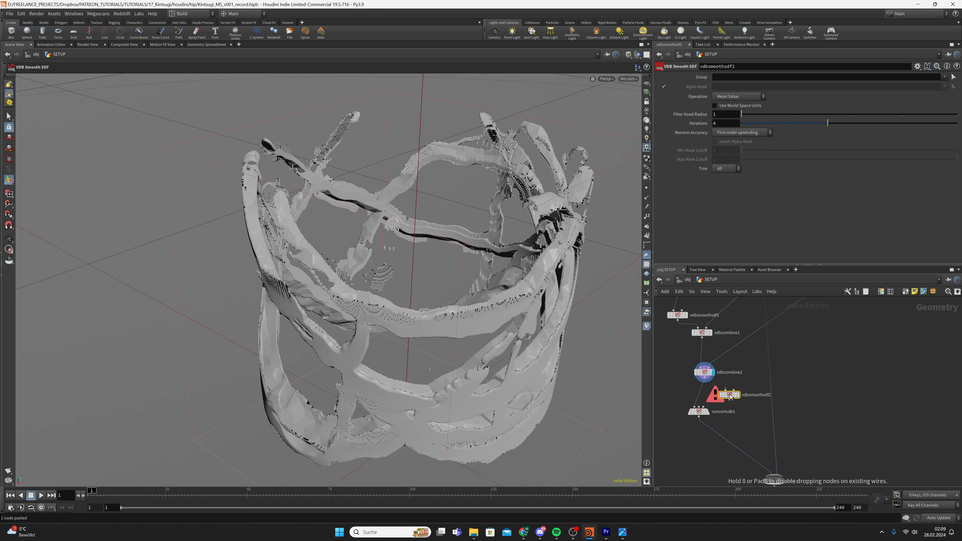
left_click(706, 393)
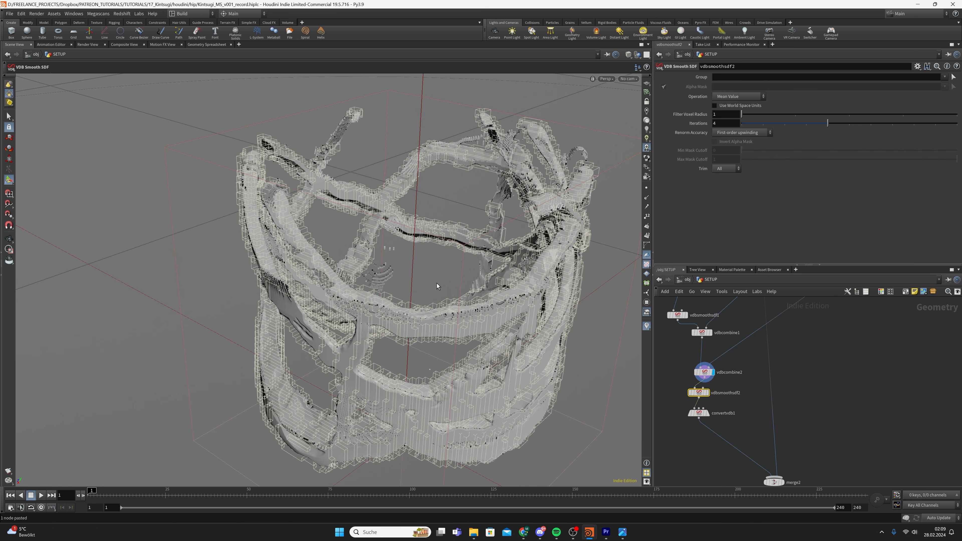
right_click_drag(379, 281, 404, 276, "alt")
left_click_drag(405, 275, 626, 288)
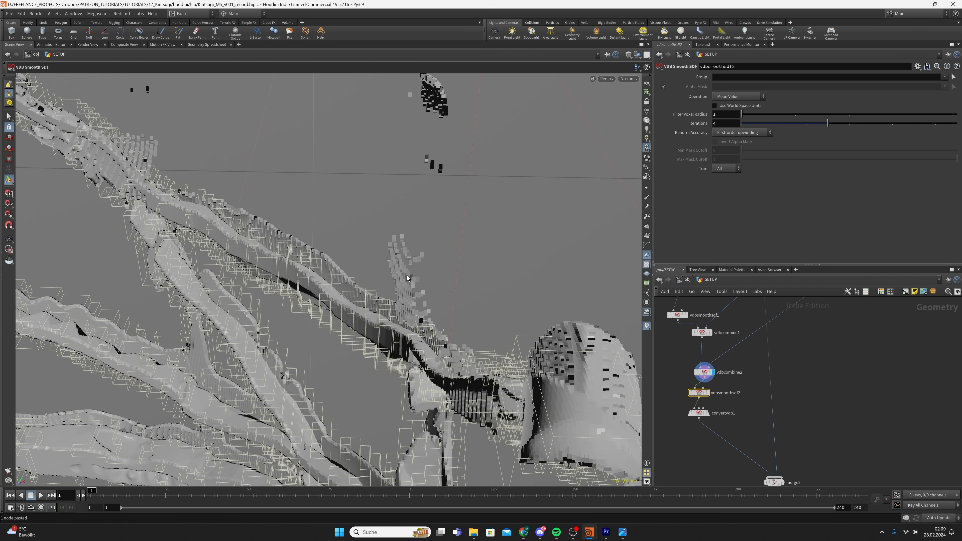
left_click_drag(429, 144, 568, 281, "alt")
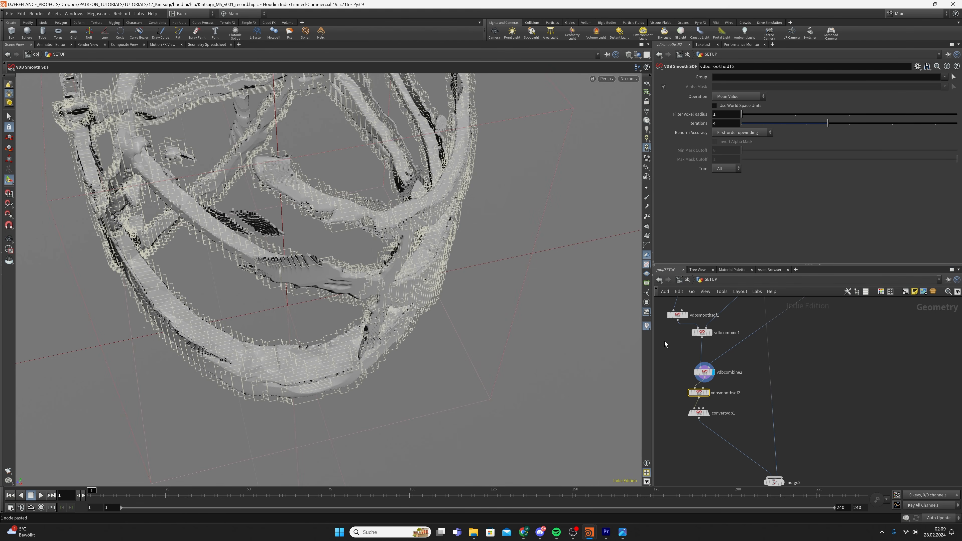
left_click(706, 393)
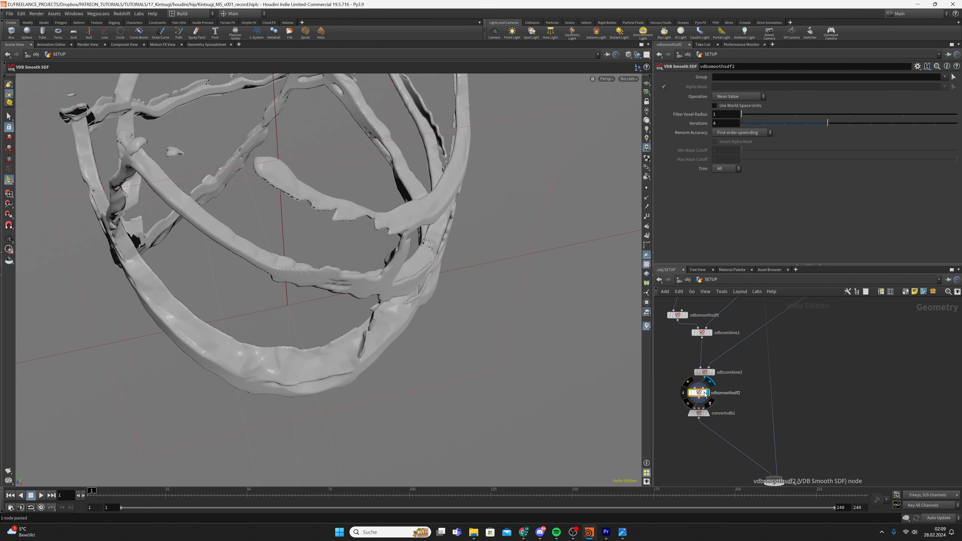
left_click_drag(447, 322, 357, 243, "alt")
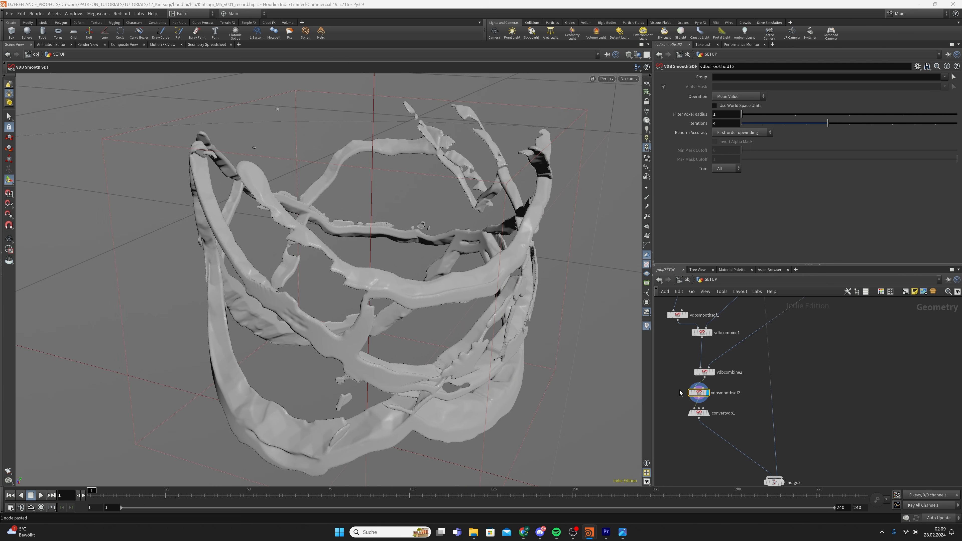
Set vdbsmoothsdf2 to 30 iterations of Mean Curvature Flow
left_click(734, 126)
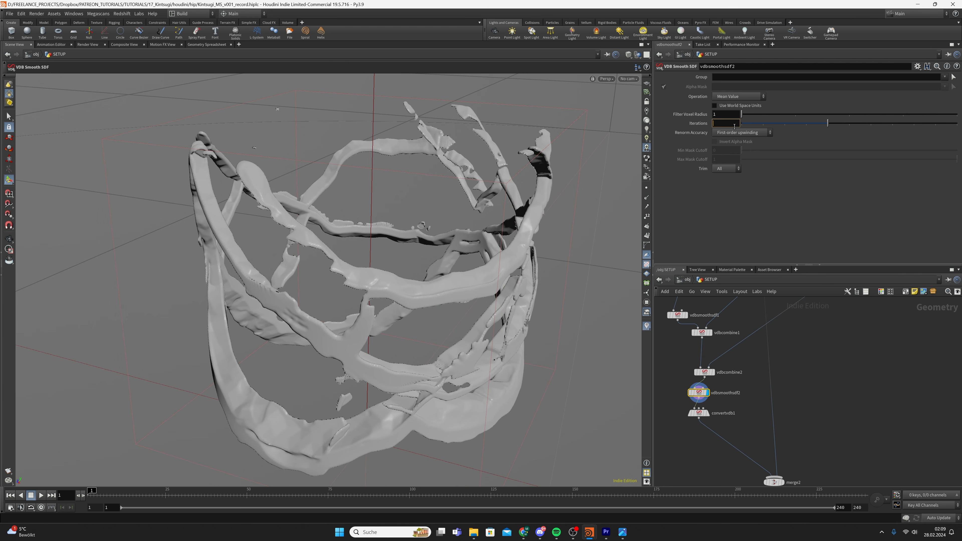
type("30")
key("Return")
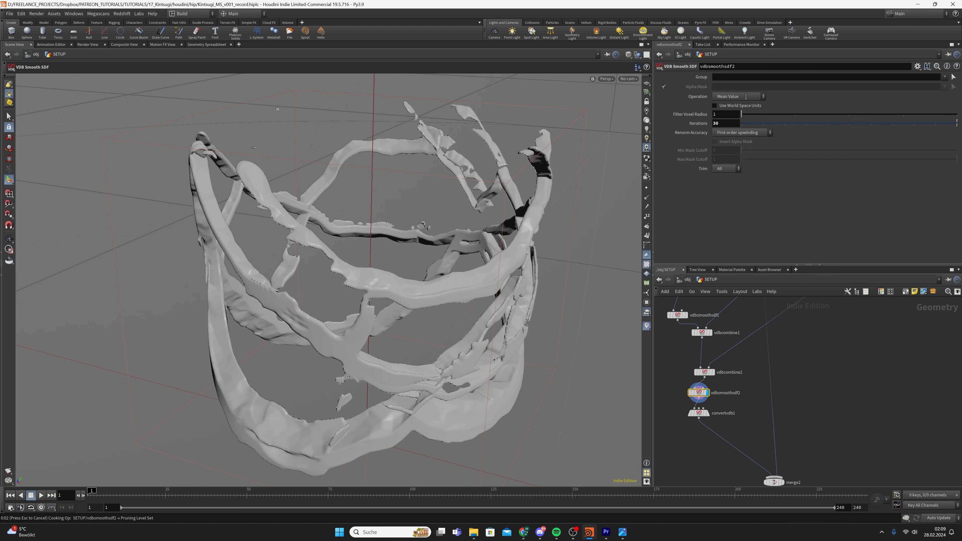
left_click(738, 96)
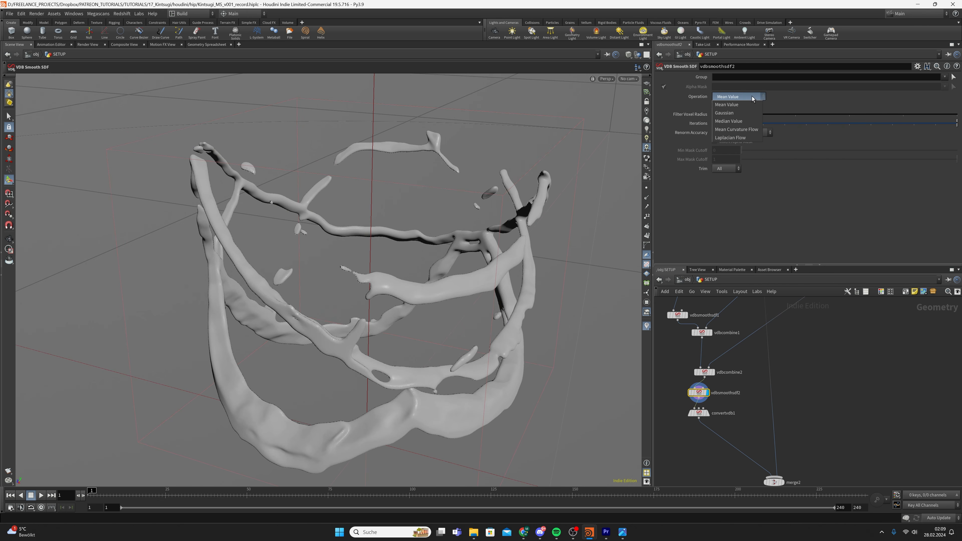
left_click(736, 124)
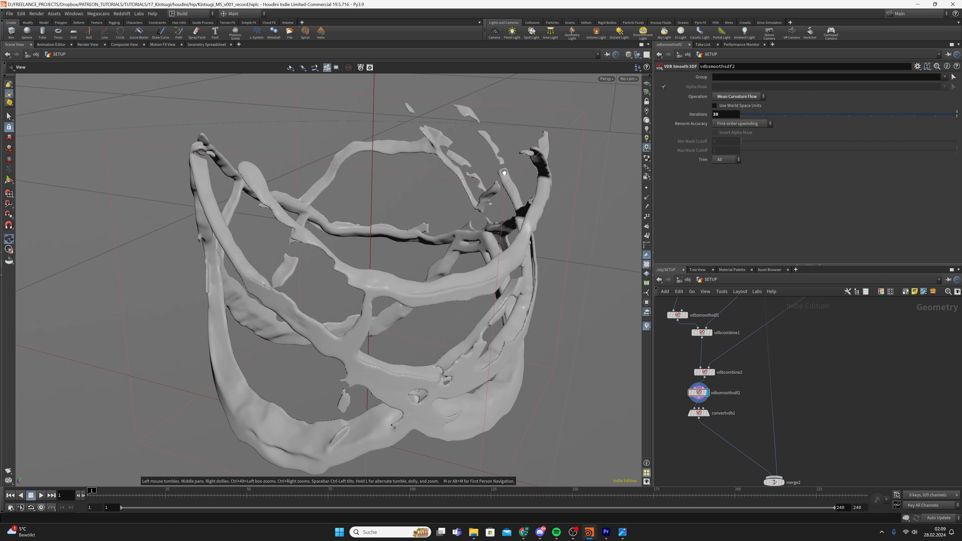
Save the scene and display convertvdb1's polygon seam mesh
left_click_drag(458, 163, 511, 222, "alt")
key("ctrl+s")
key("Escape")
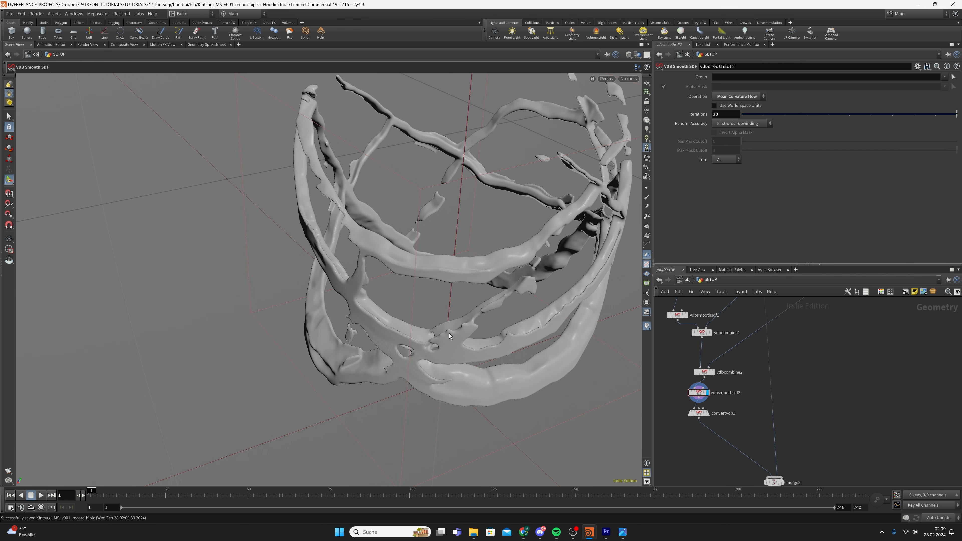
middle_click_drag(485, 318, 450, 281)
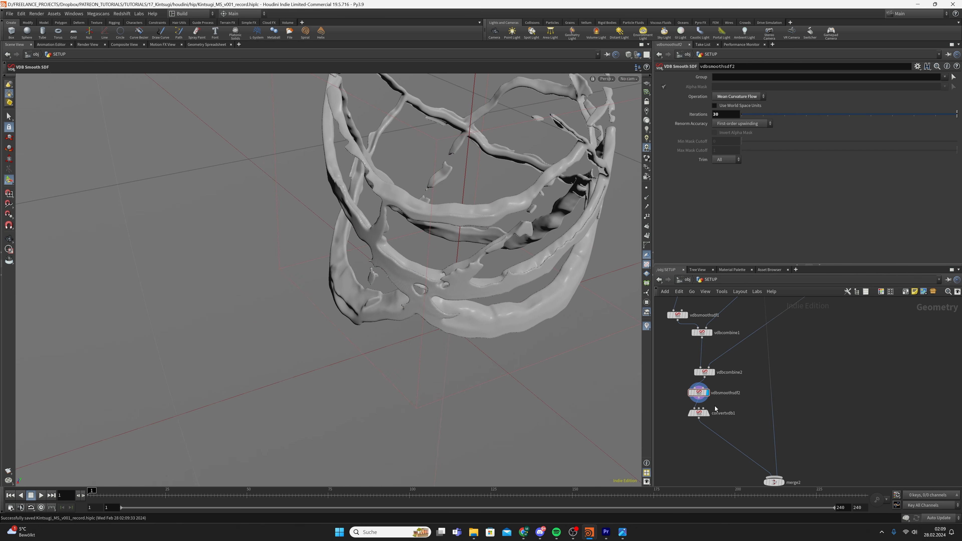
left_click(704, 412)
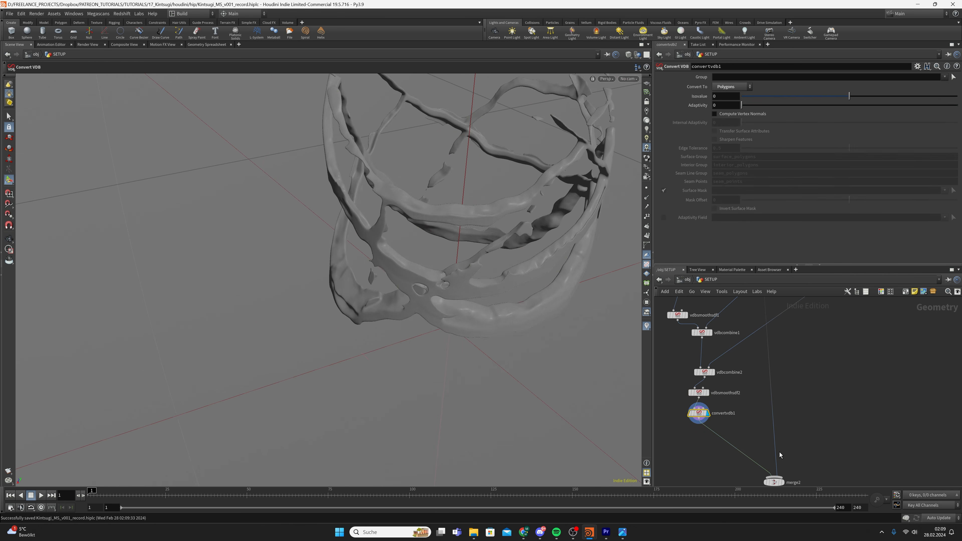
Display merge2 and orbit around the cup to inspect the crack band
left_click(782, 482)
key("Escape")
middle_click_drag(488, 220, 454, 246)
scroll(454, 246, "up", 3)
left_click_drag(454, 247, 435, 275)
scroll(431, 243, "up", 4)
left_click_drag(522, 231, 562, 226)
left_click_drag(604, 181, 583, 178)
right_click_drag(583, 178, 445, 299)
left_click_drag(496, 307, 457, 308)
right_click_drag(457, 308, 548, 266)
left_click_drag(548, 265, 574, 292)
right_click_drag(574, 292, 462, 282)
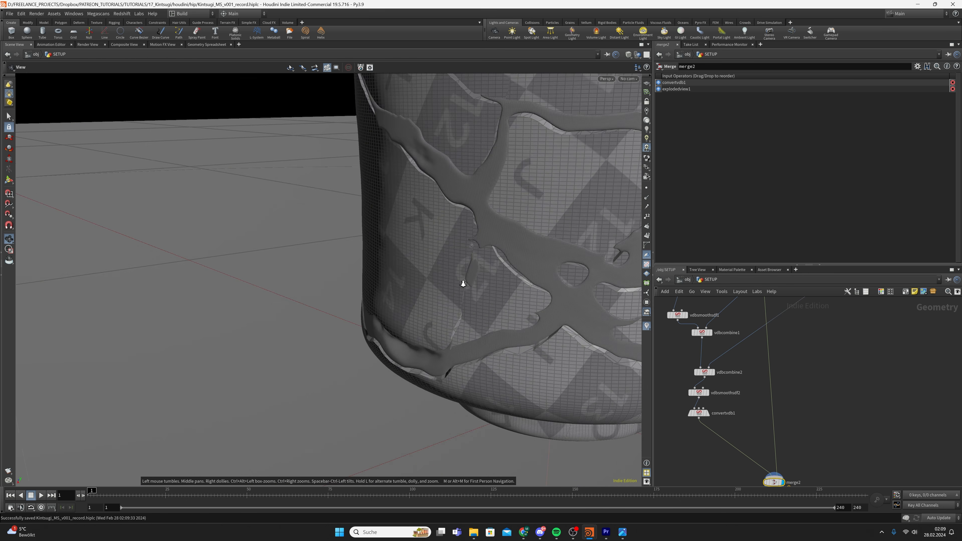
left_click_drag(461, 282, 587, 189)
Look through cam1 and go up to the /obj level
left_click(628, 79)
left_click(646, 120)
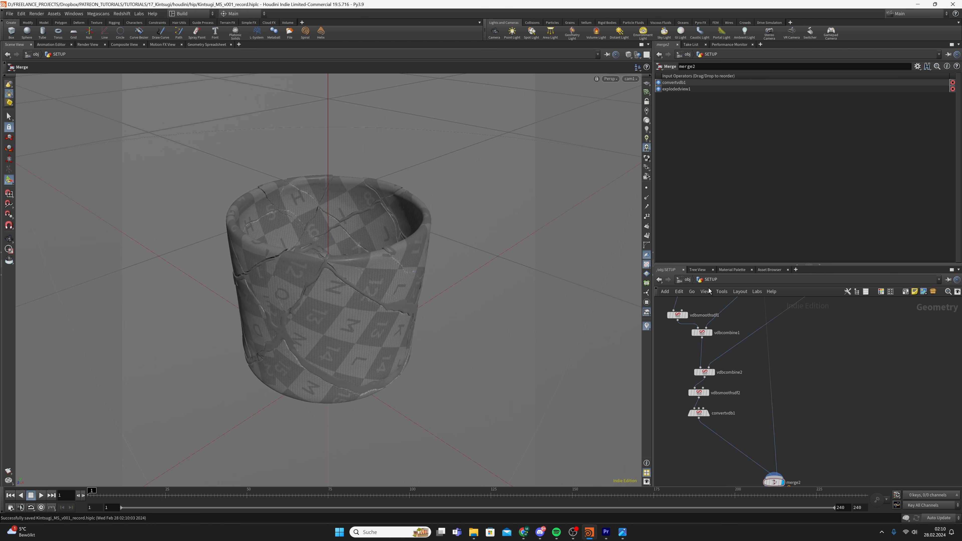
left_click(687, 280)
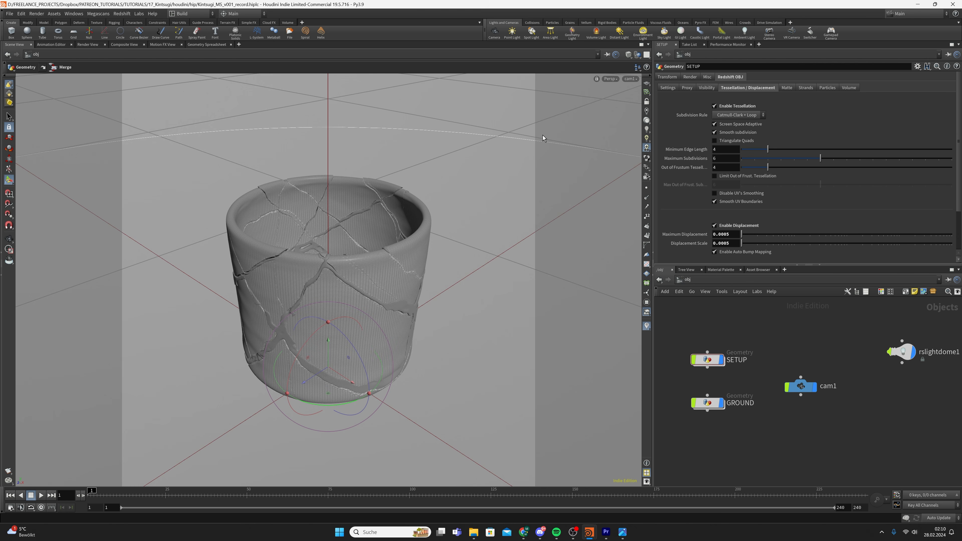
Lock cam1 to the view and move it lower and closer to the cup
left_click(646, 102)
right_click_drag(360, 268, 359, 273, "alt")
left_click_drag(349, 282, 378, 265, "alt")
middle_click_drag(382, 268, 359, 250, "alt")
left_click_drag(828, 396, 805, 338)
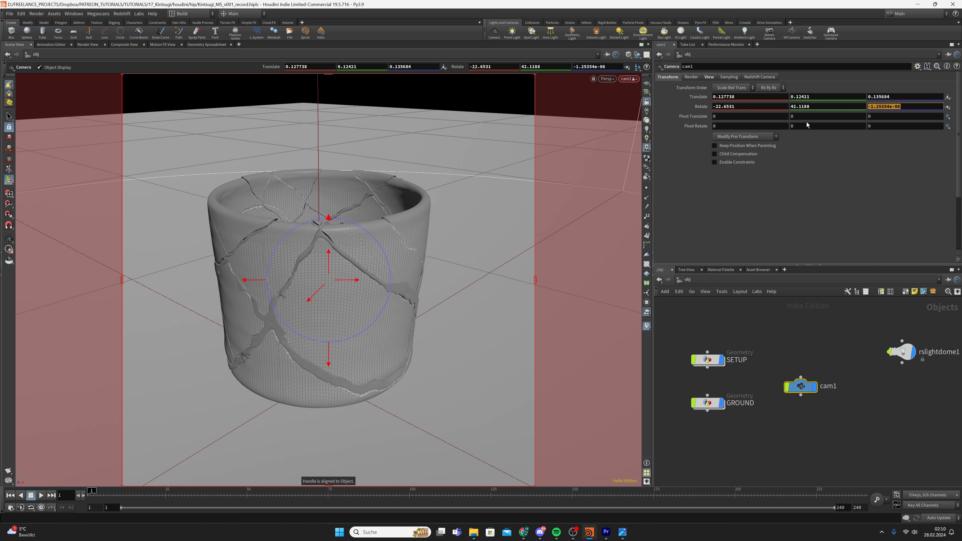
Set cam1's Rotate Z to 0; a trial Translate X of 0.58 is undone
type("0")
key("Return")
left_click(833, 111)
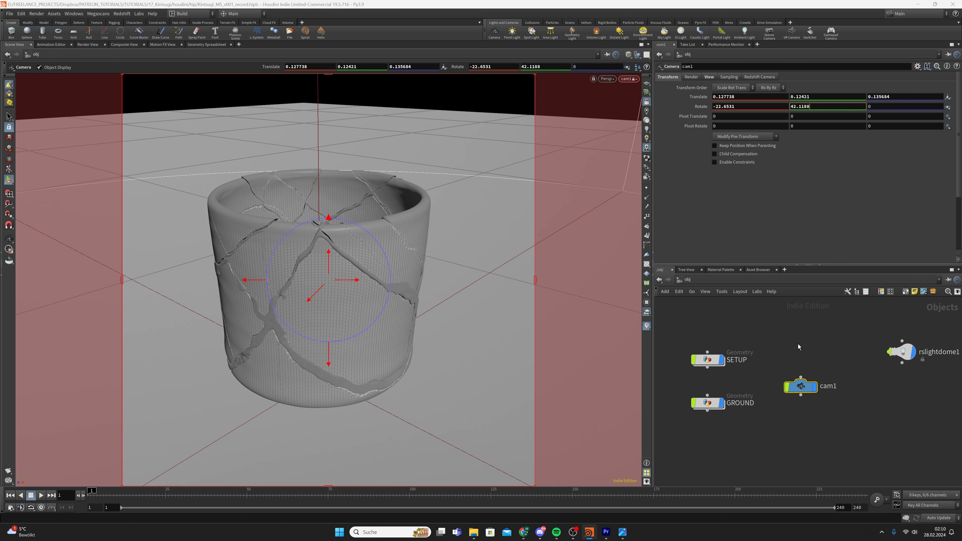
left_click(743, 96)
key("BackSpace")
key("BackSpace")
key("BackSpace")
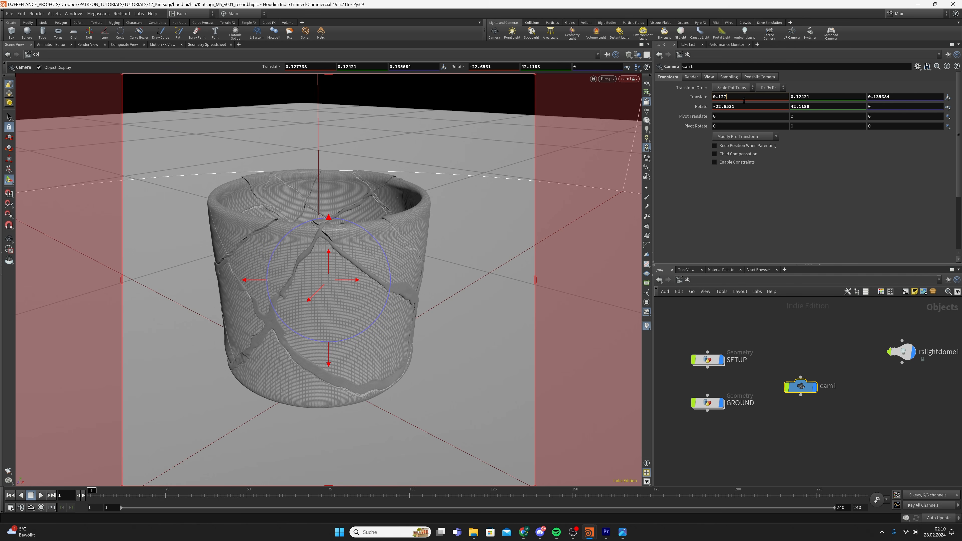
type("58")
key("Return")
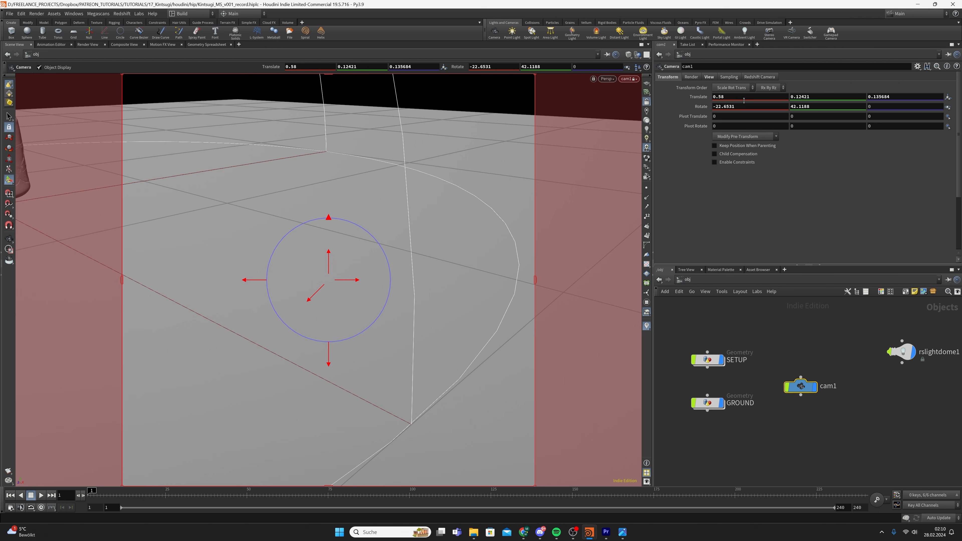
key("ctrl+z")
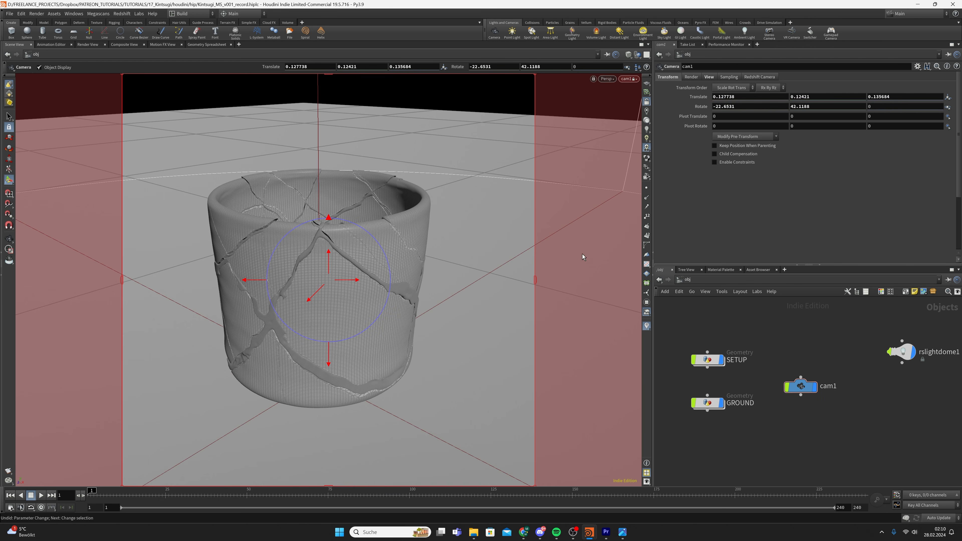
left_click(705, 402)
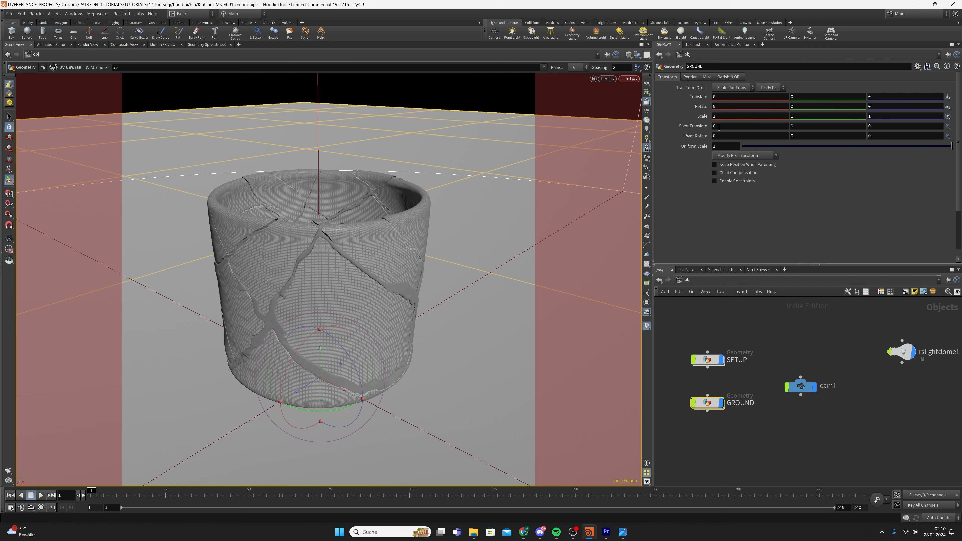
Inside GROUND, try grid1 Size values of 5 and then 10
double_click(707, 402)
double_click(738, 106)
type("5")
key("Tab")
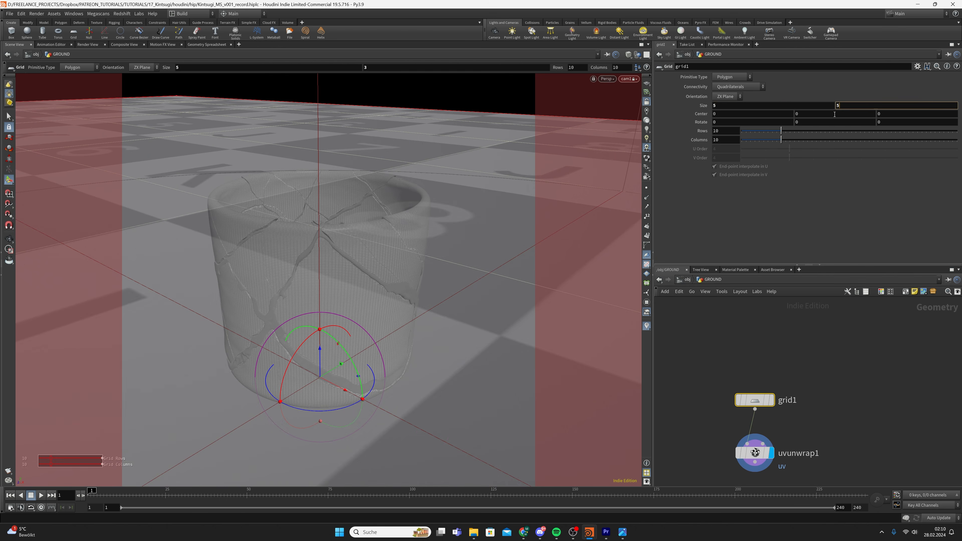
type("5")
left_click(772, 270)
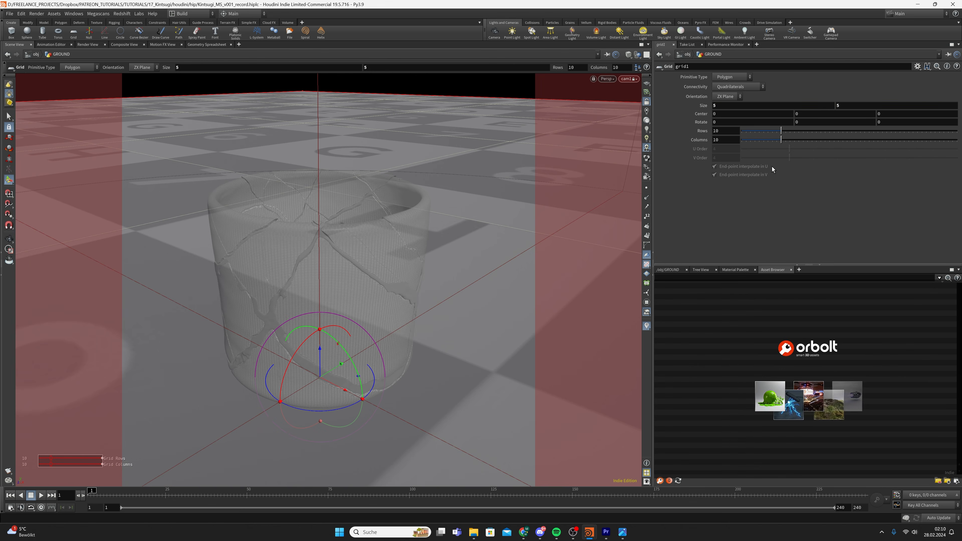
left_click(667, 270)
double_click(728, 107)
type("10")
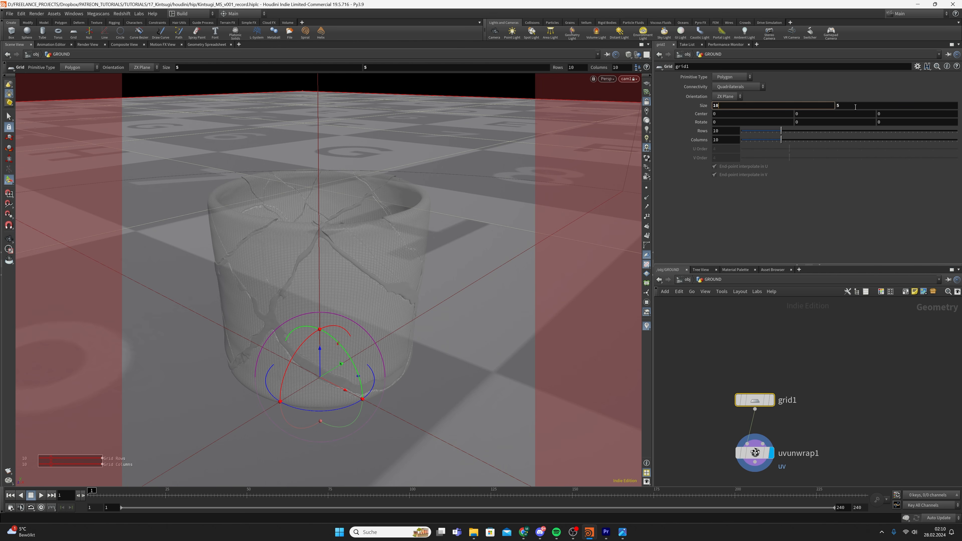
double_click(854, 105)
type("10")
key("Return")
Set grid1's Size to 100, return to /obj and save the scene
left_click(734, 107)
type("0")
key("Tab")
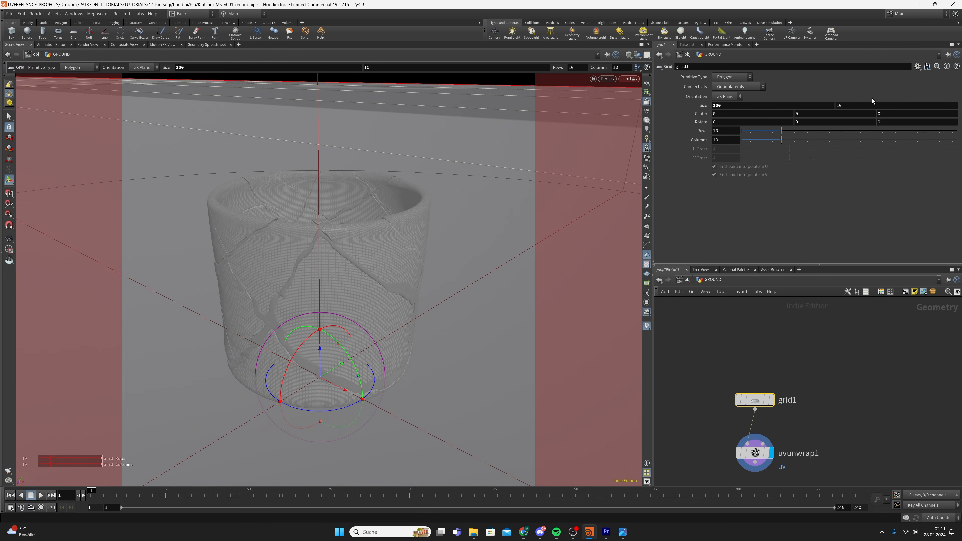
type("100")
key("Return")
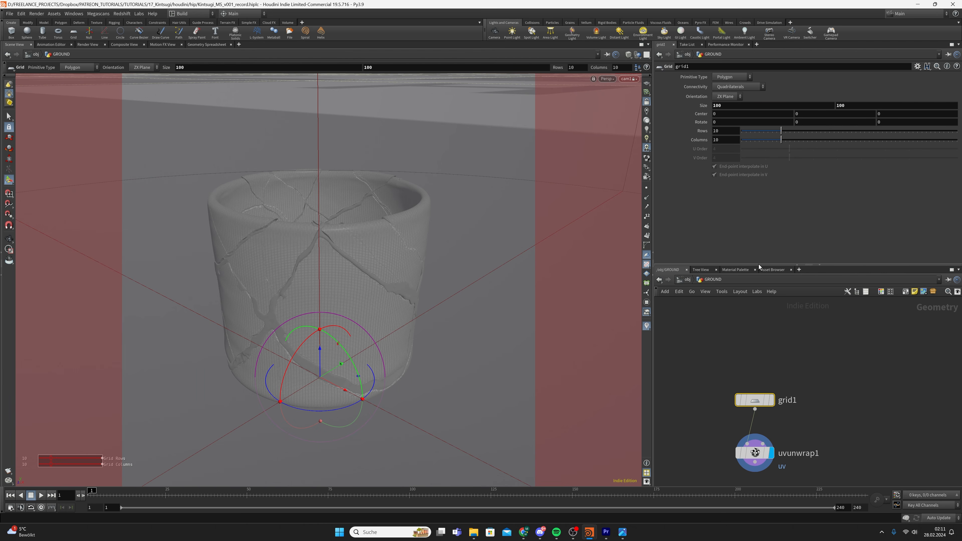
left_click(687, 279)
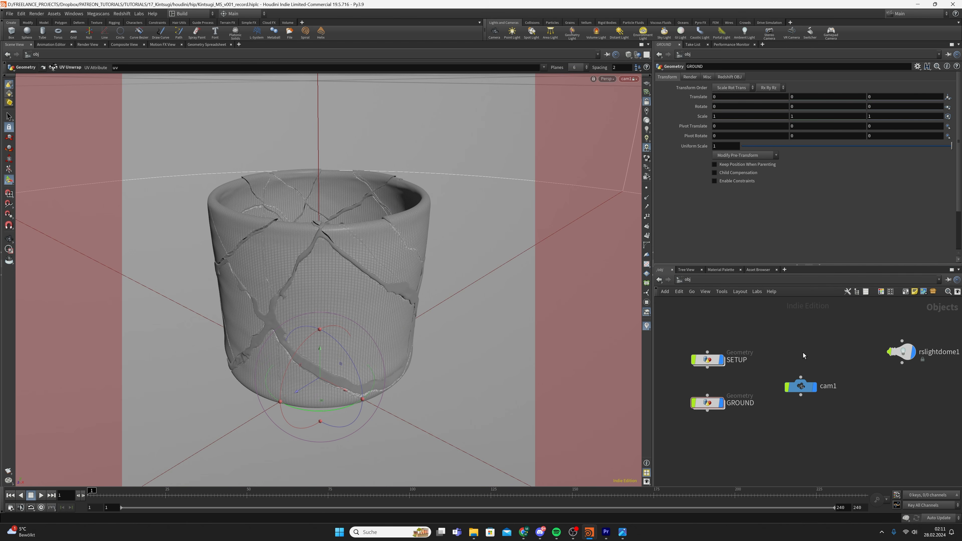
key("ctrl+s")
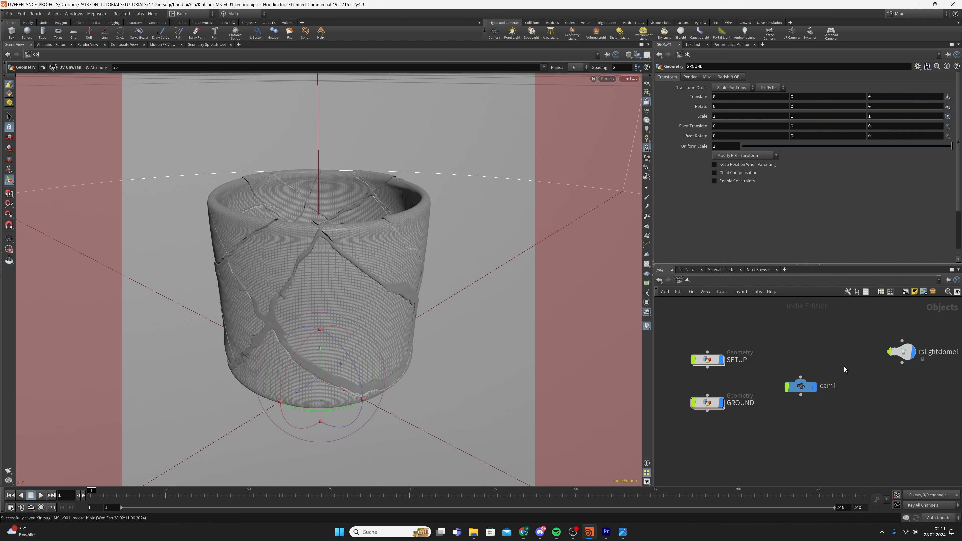
Open the Redshift Render View and resize it to half the screen
left_click(121, 13)
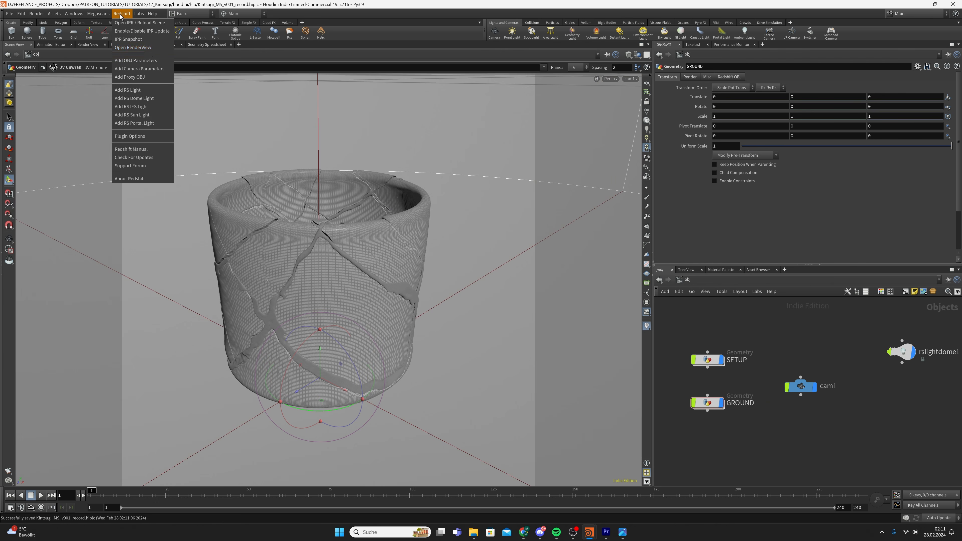
left_click(132, 47)
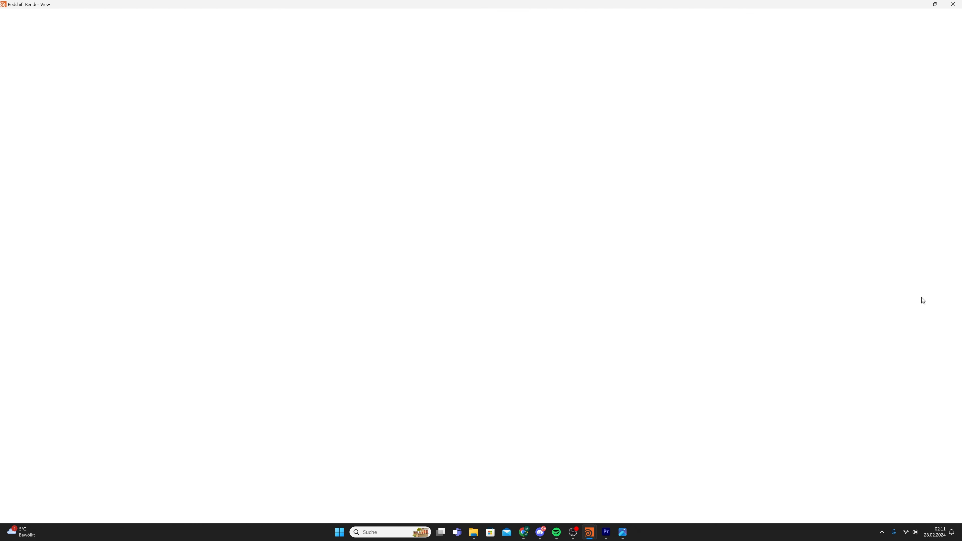
left_click(621, 540)
left_click(827, 2)
left_click_drag(836, 8, 697, 75)
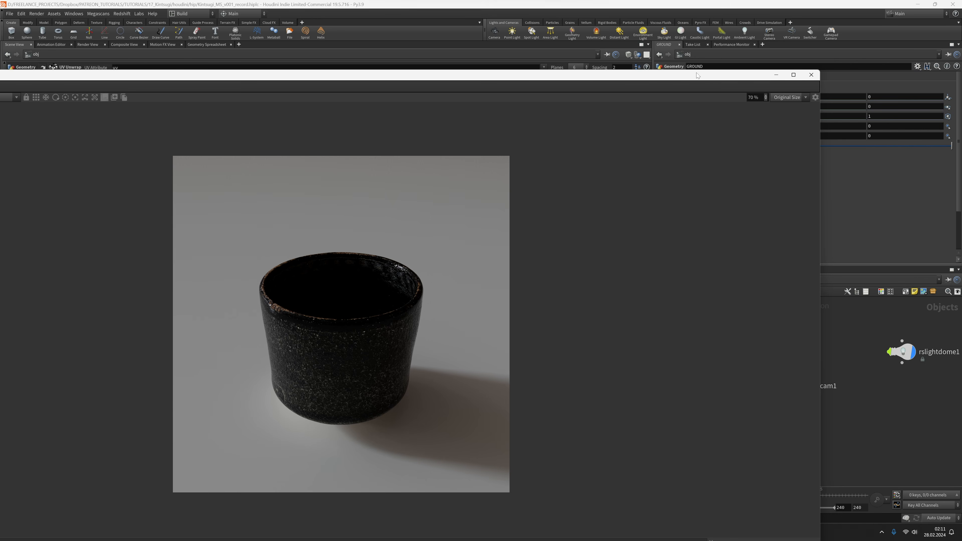
left_click_drag(635, 85, 772, 40)
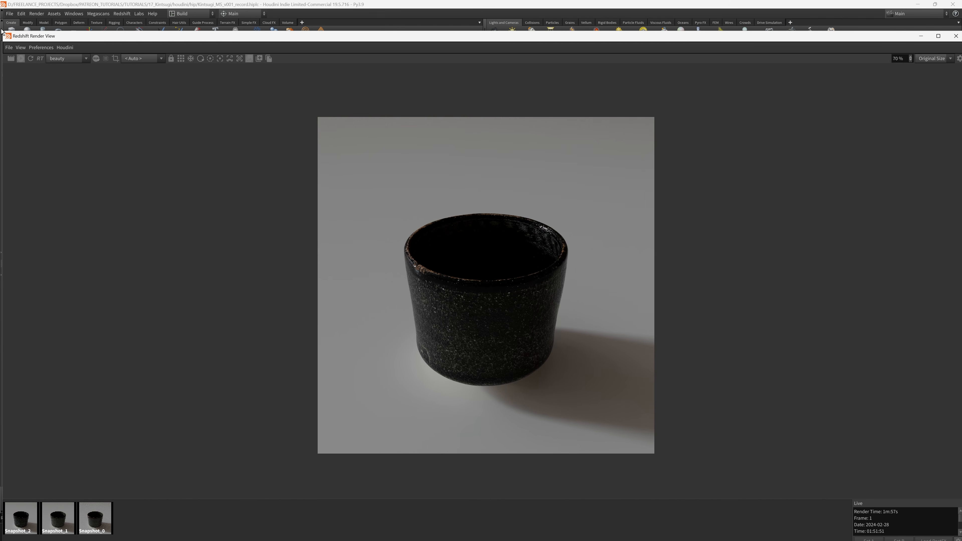
left_click_drag(5, 37, 159, 9)
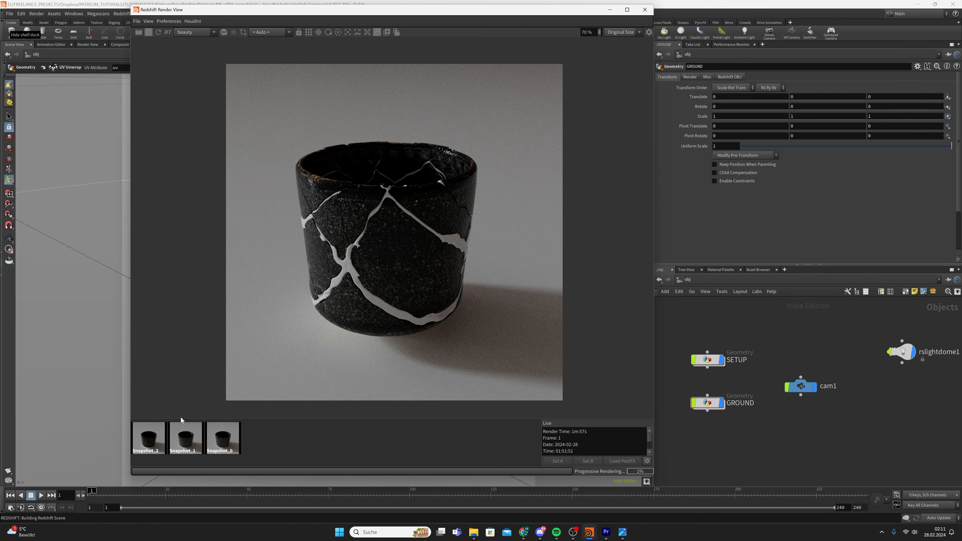
Zoom in and out on the cracked cup and compare it with the uncracked Snapshot_2
left_click(158, 446)
left_click(318, 446)
scroll(386, 263, "up", 4)
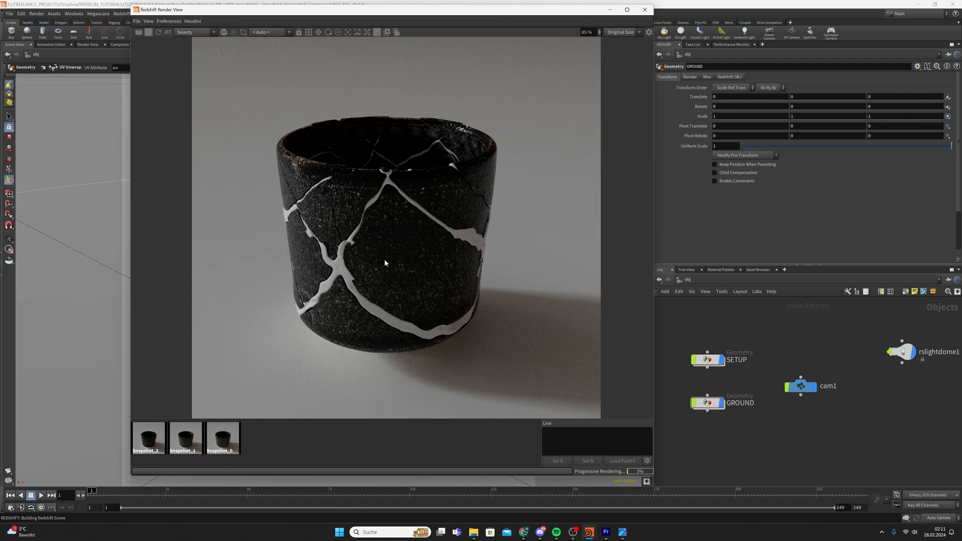
scroll(352, 233, "up", 3)
scroll(351, 242, "down", 5)
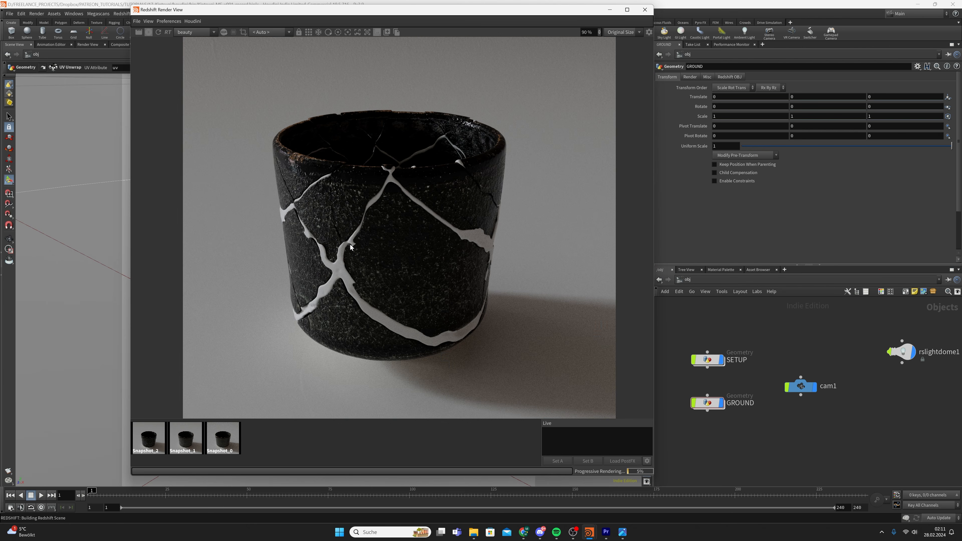
scroll(371, 250, "down", 1)
scroll(377, 241, "down", 1)
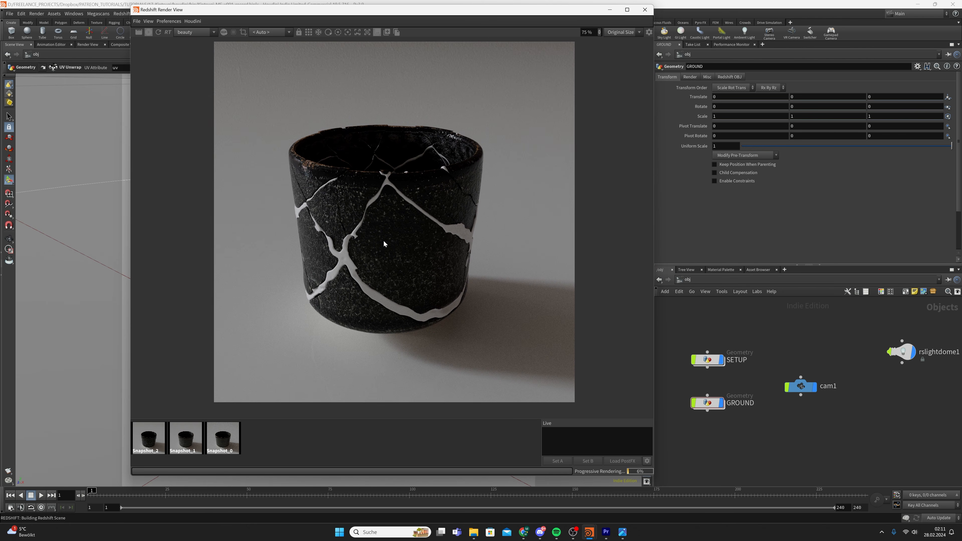
scroll(379, 235, "up", 5)
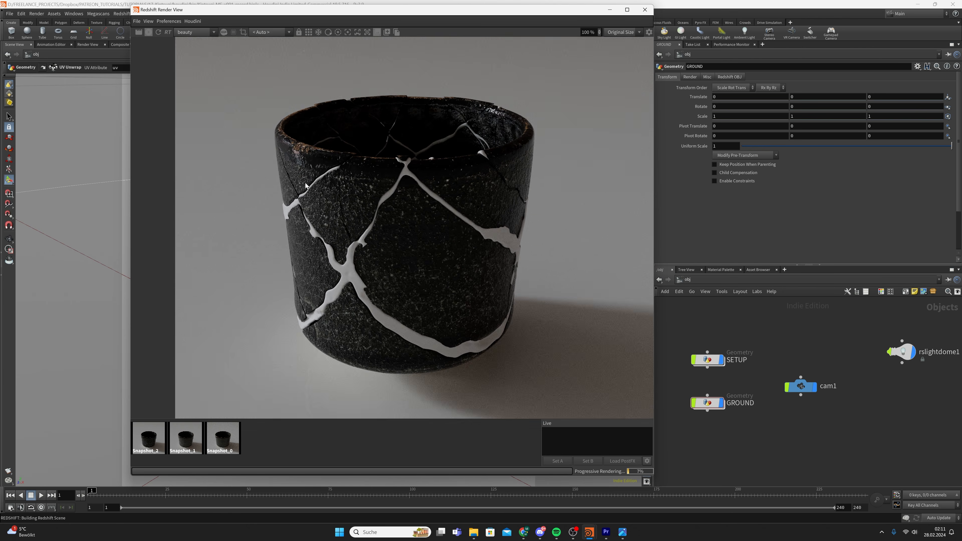
scroll(354, 223, "up", 1)
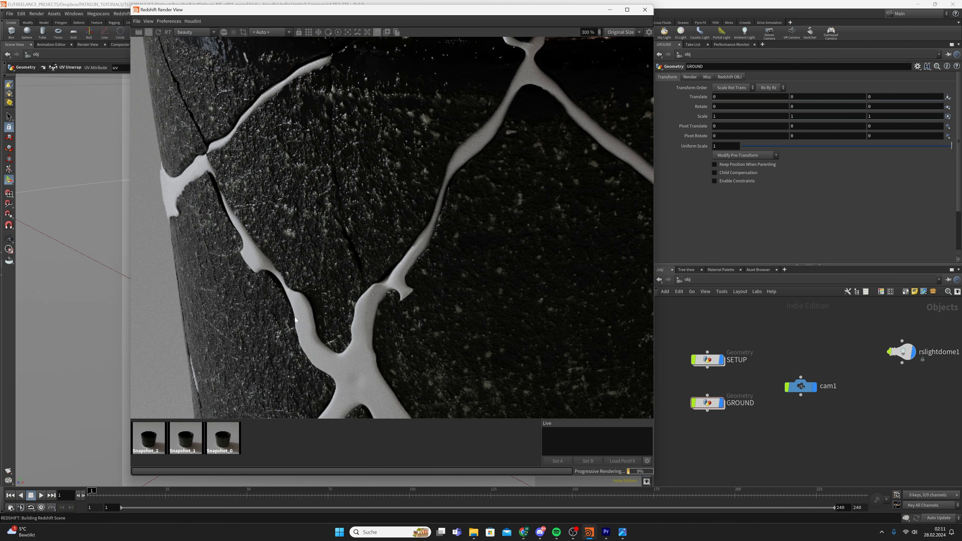
scroll(252, 267, "down", 5)
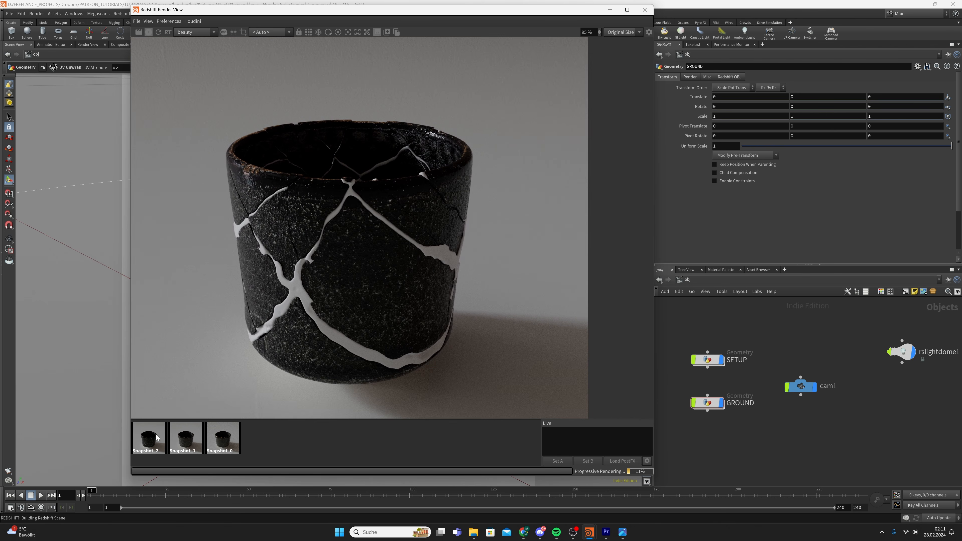
left_click(149, 439)
left_click(319, 452)
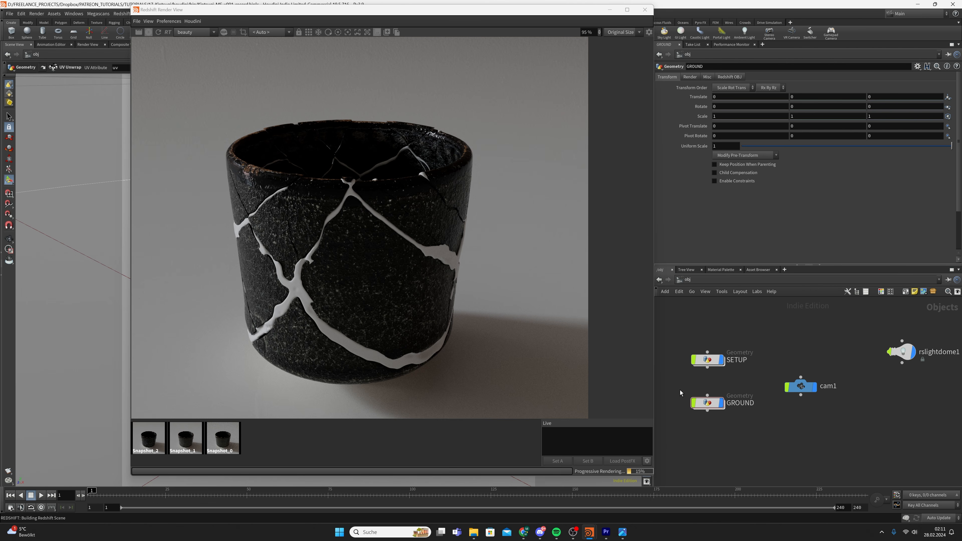
Stop the live Redshift IPR render
left_click(151, 32)
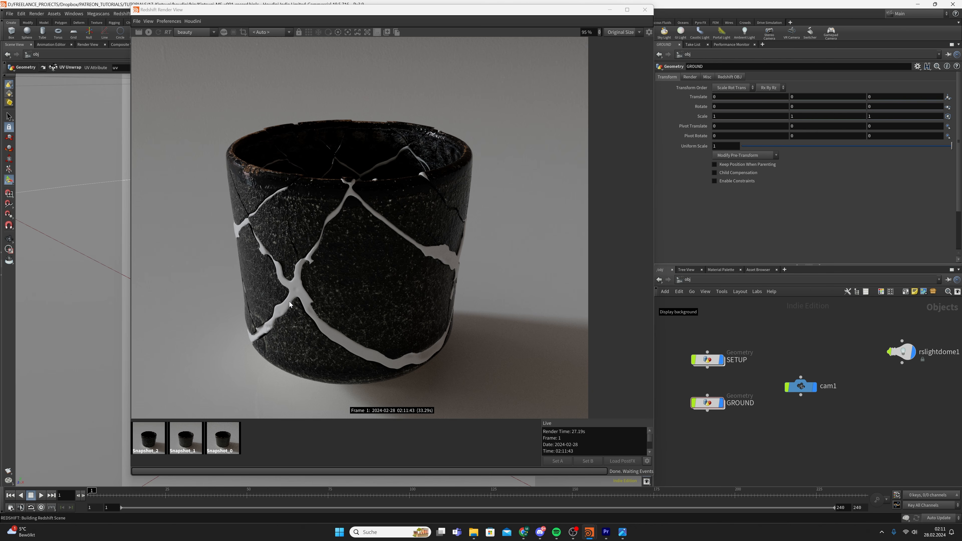
scroll(294, 271, "down", 3)
scroll(293, 271, "up", 1)
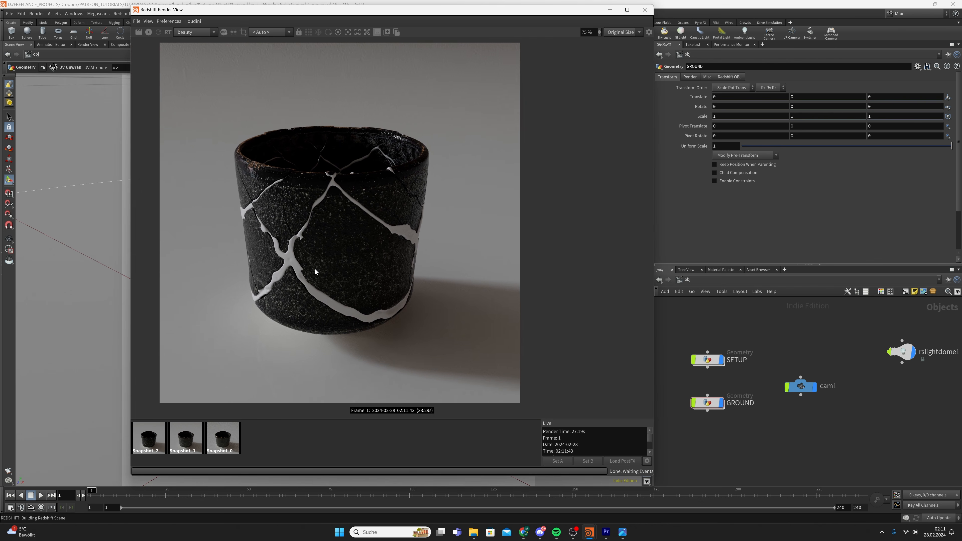
left_click(774, 280)
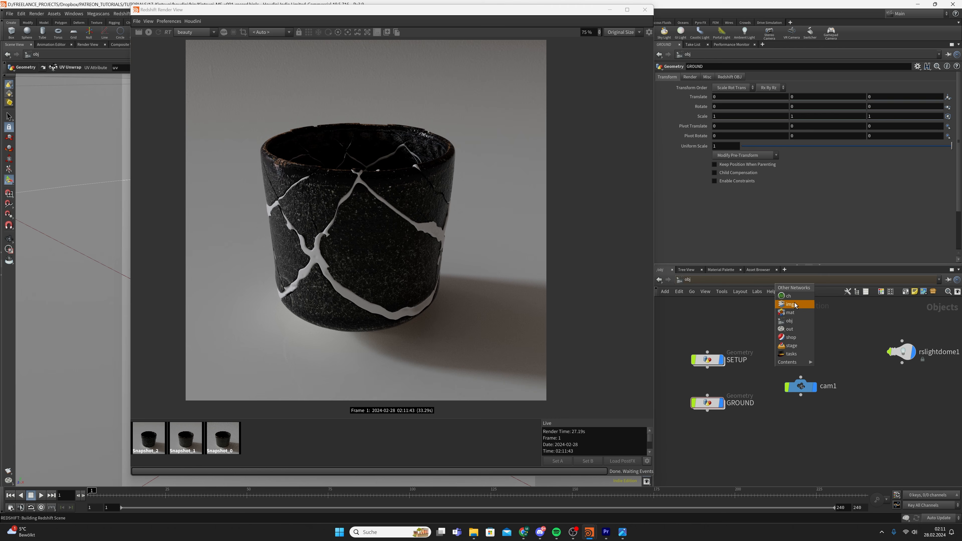
In /mat, create an RS Material Builder and place it beneath CUP
left_click(797, 314)
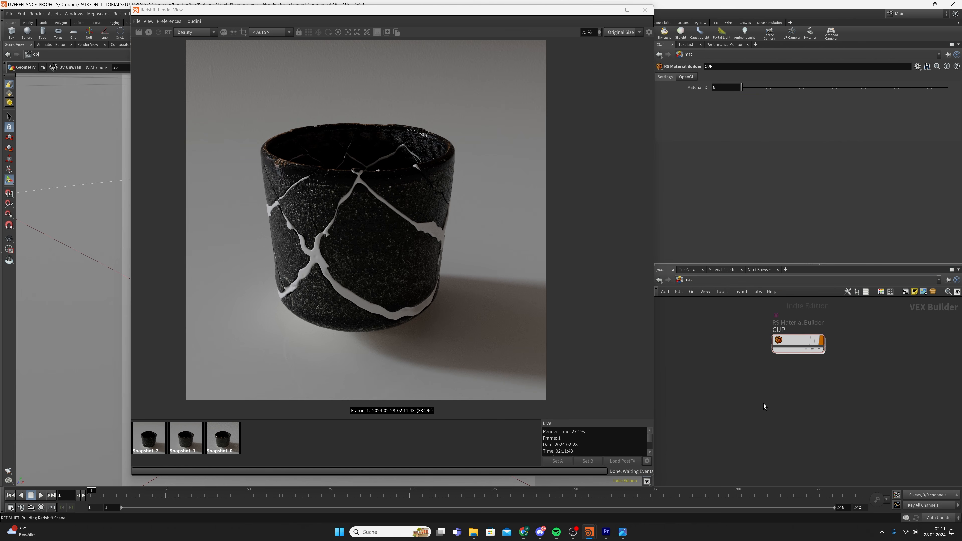
key("Tab")
key("BackSpace")
key("BackSpace")
type("rs material bu")
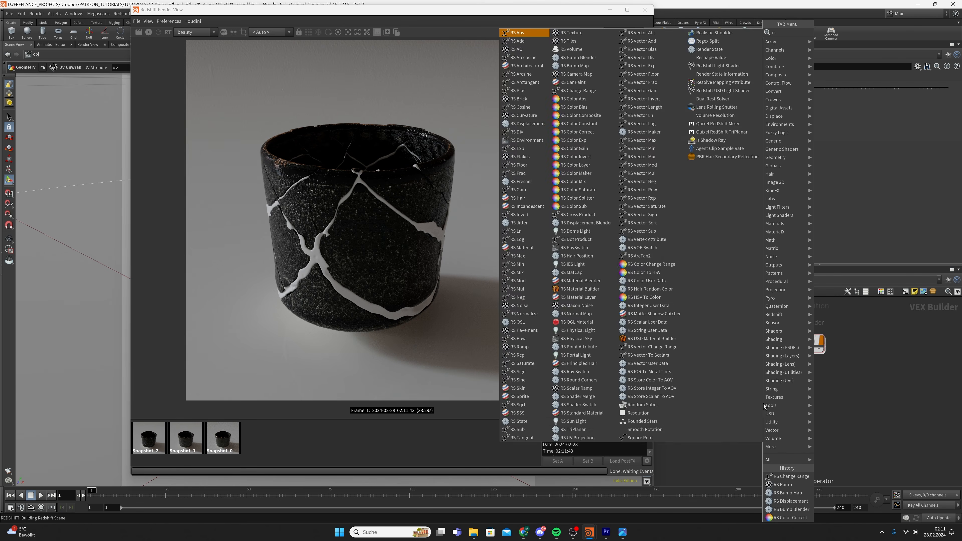
key("Return")
left_click(763, 406)
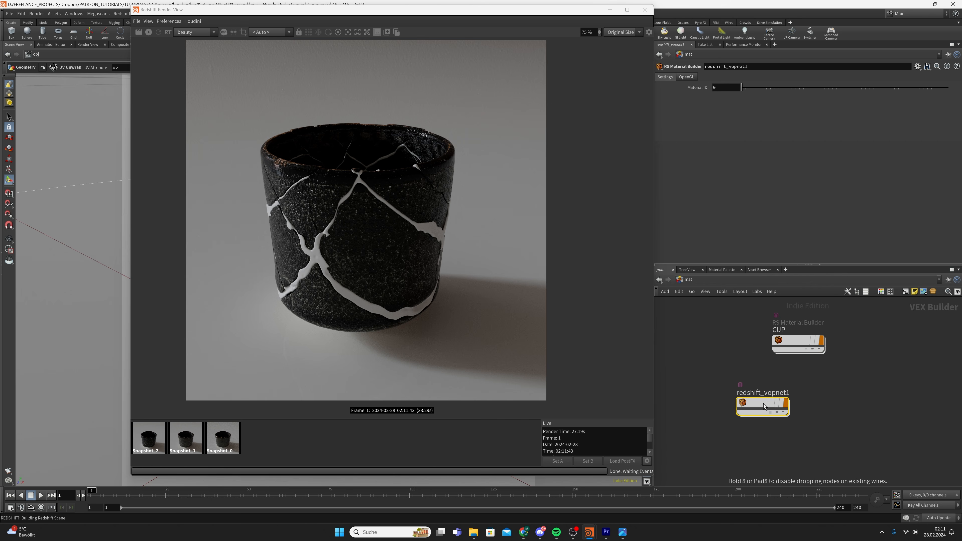
left_click_drag(764, 405, 804, 400)
Rename the new builder to GOLD and return to /obj
left_click(807, 384)
type("GOLD")
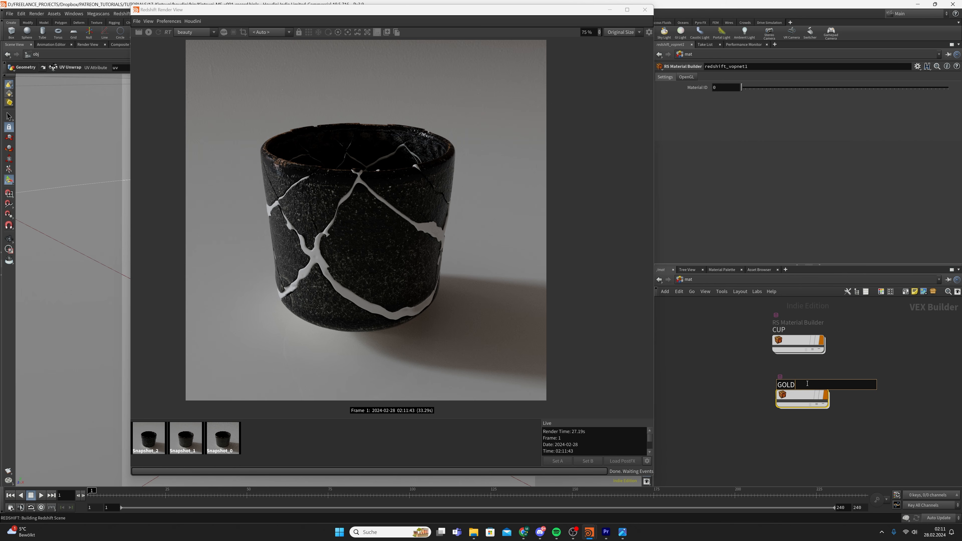
key("Return")
left_click(721, 279)
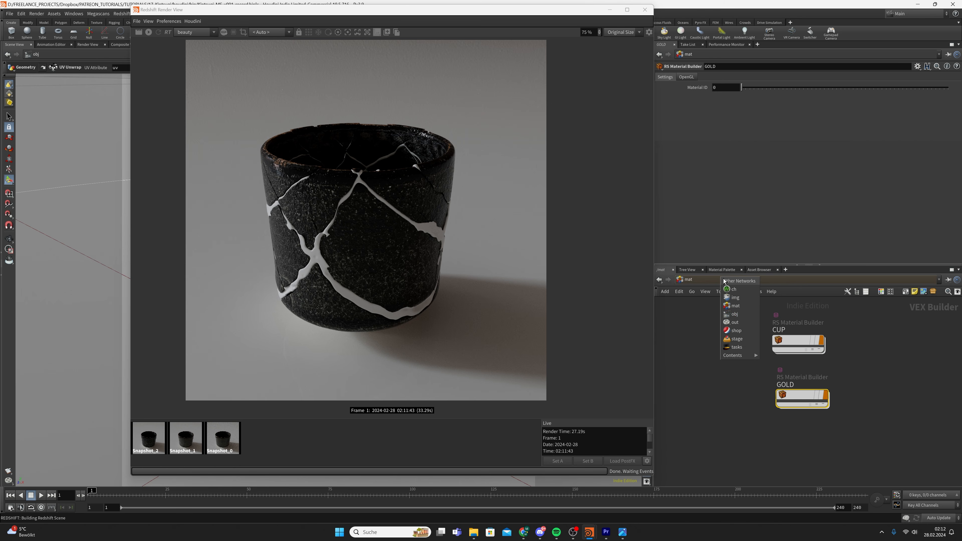
left_click(748, 315)
Inside SETUP, add a Material node wired between convertvdb1 and merge2
double_click(718, 364)
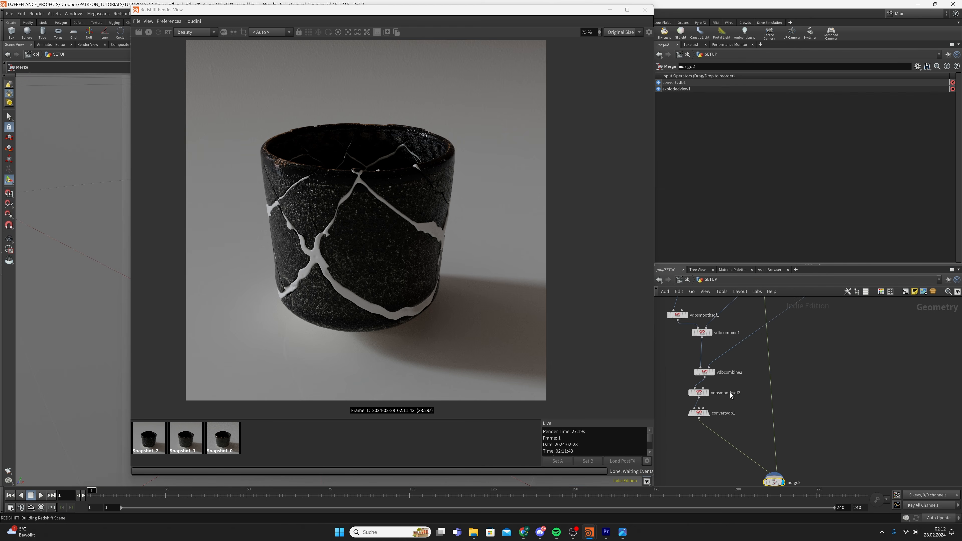
key("Tab")
type("rs mater")
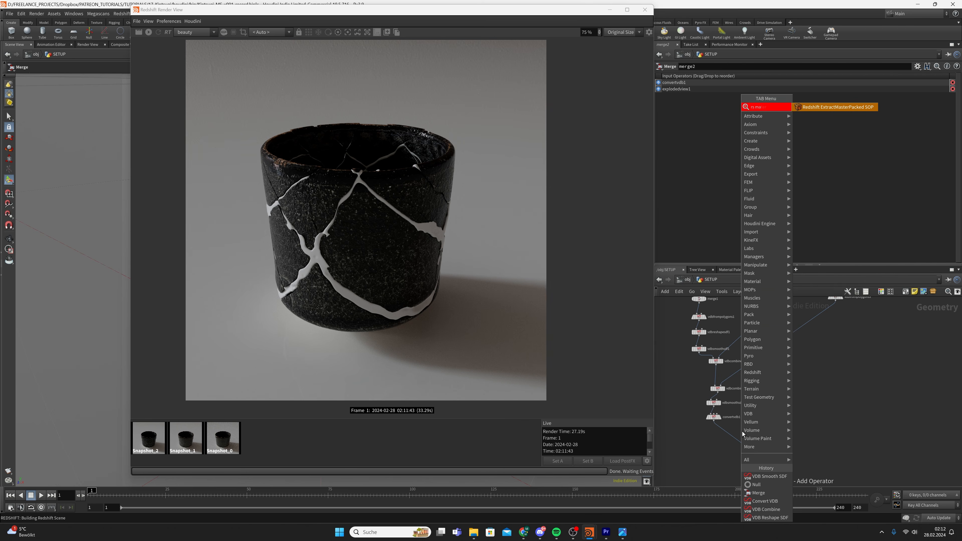
key("BackSpace")
key("BackSpace")
key("BackSpace")
key("BackSpace")
key("BackSpace")
type("material")
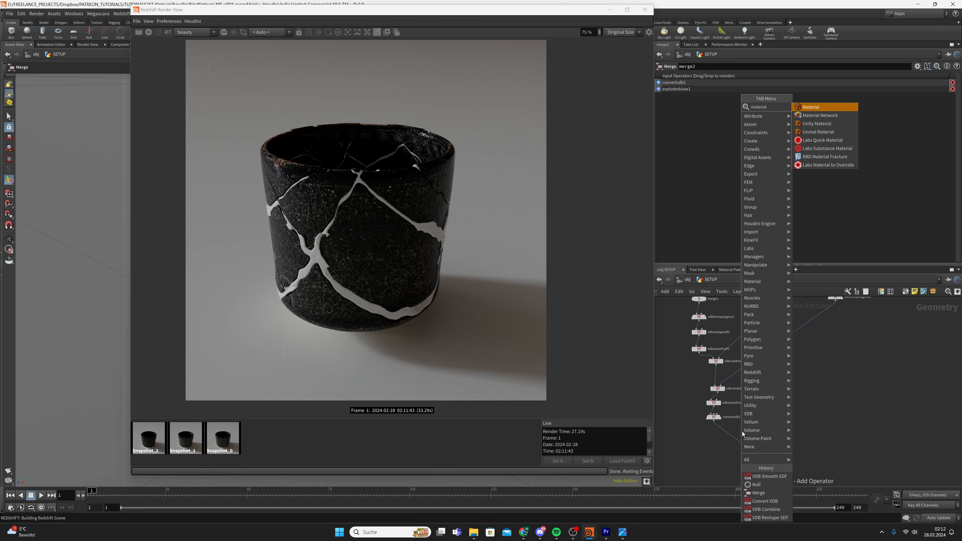
key("Return")
left_click(742, 434)
left_click_drag(742, 434, 713, 434)
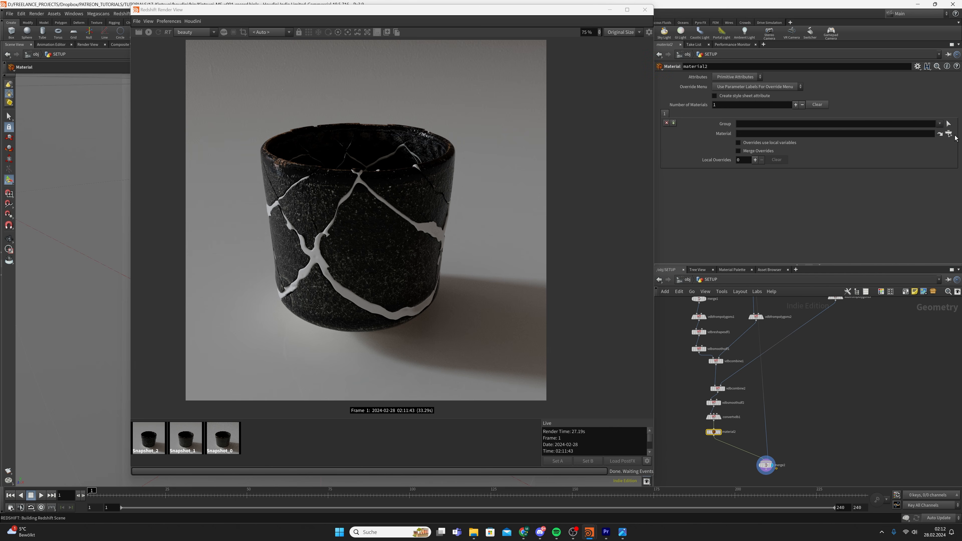
Set the Material node's material path to /mat/GOLD
left_click(948, 133)
left_click(873, 85)
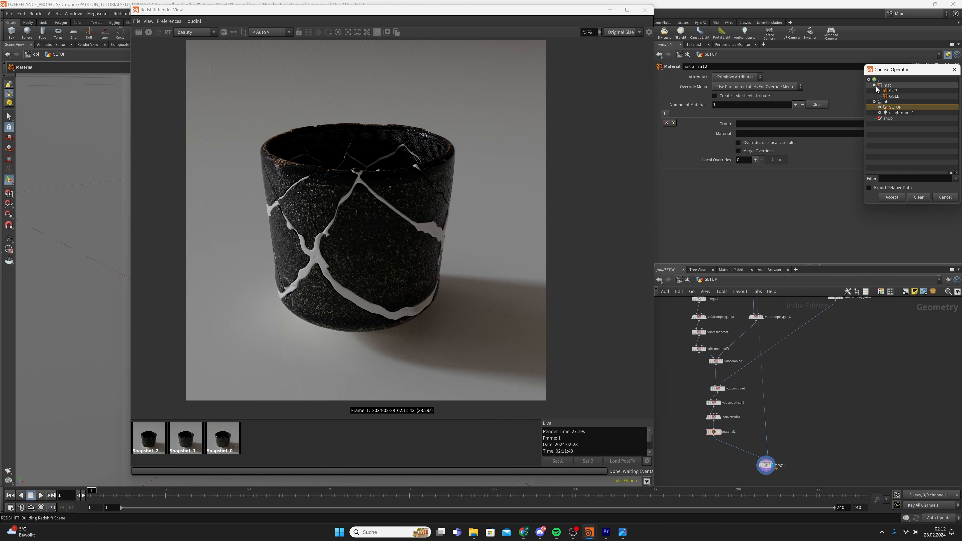
double_click(894, 96)
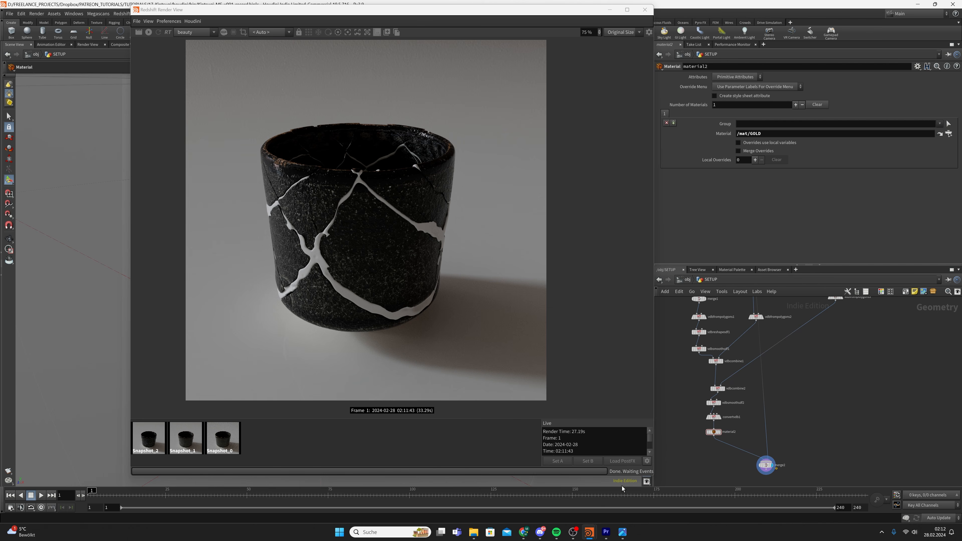
left_click(605, 532)
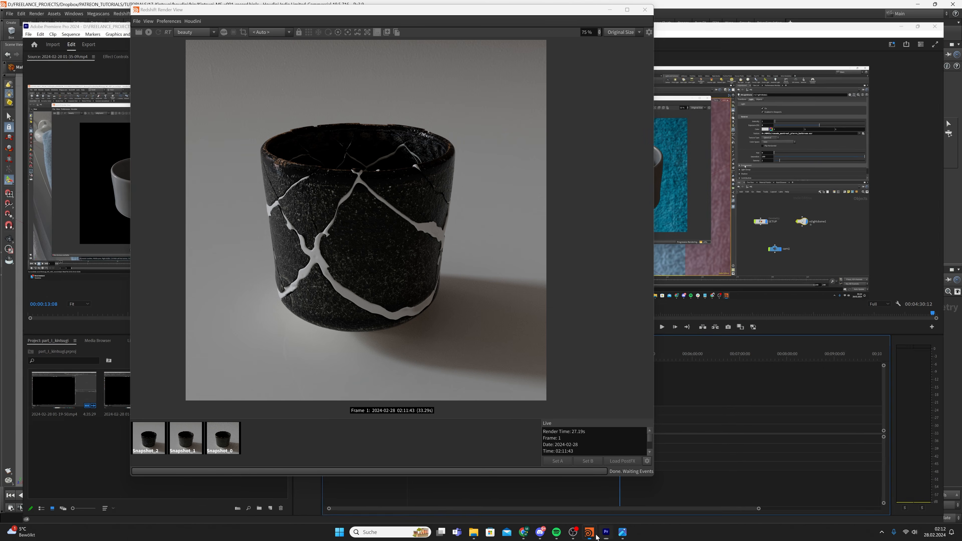
Enable bokeh on the camera and minimize the render window to reveal the viewport
left_click(594, 534)
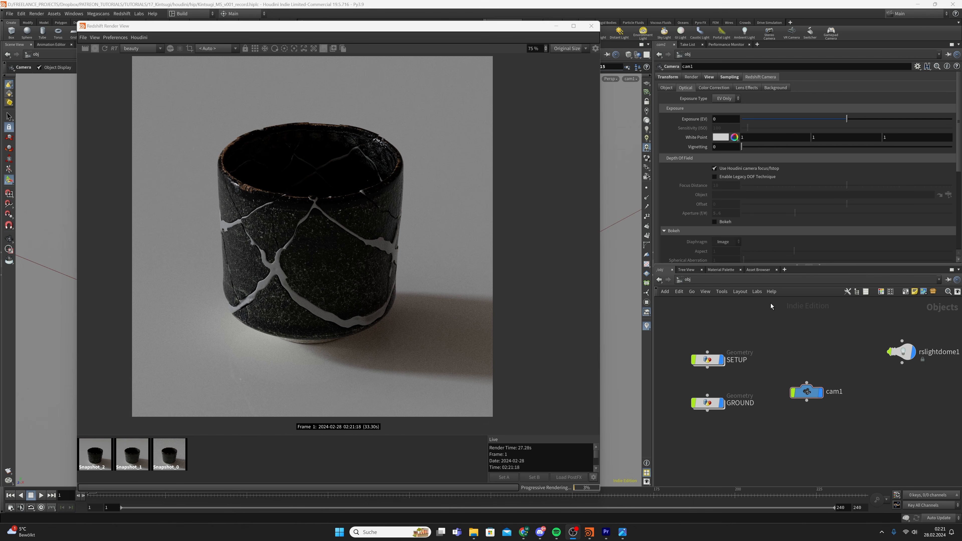
left_click(807, 338)
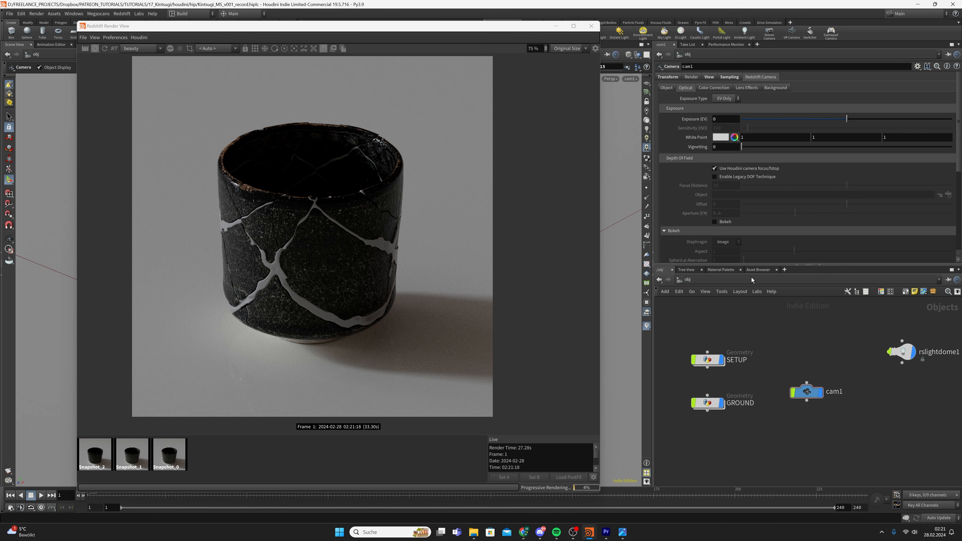
left_click(714, 222)
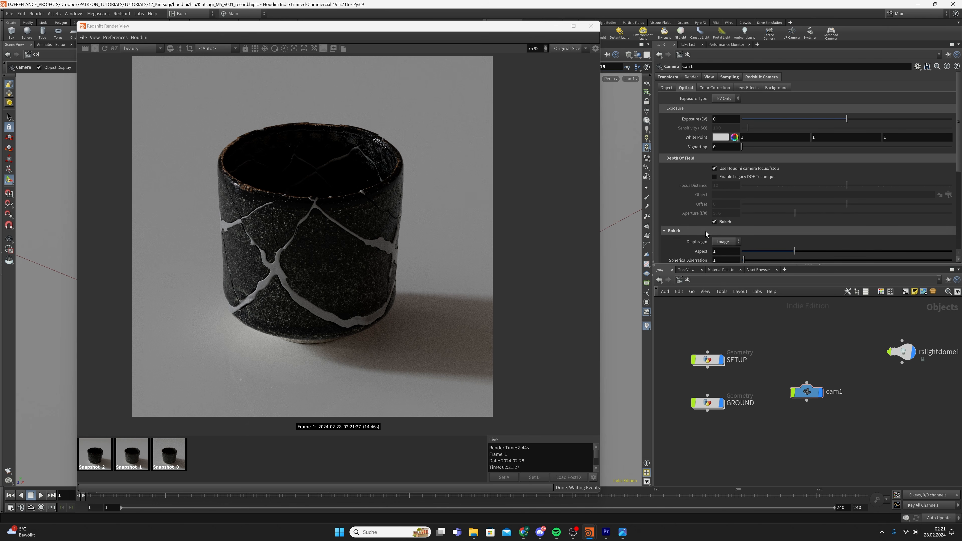
left_click_drag(447, 31, 500, 46)
left_click(615, 46)
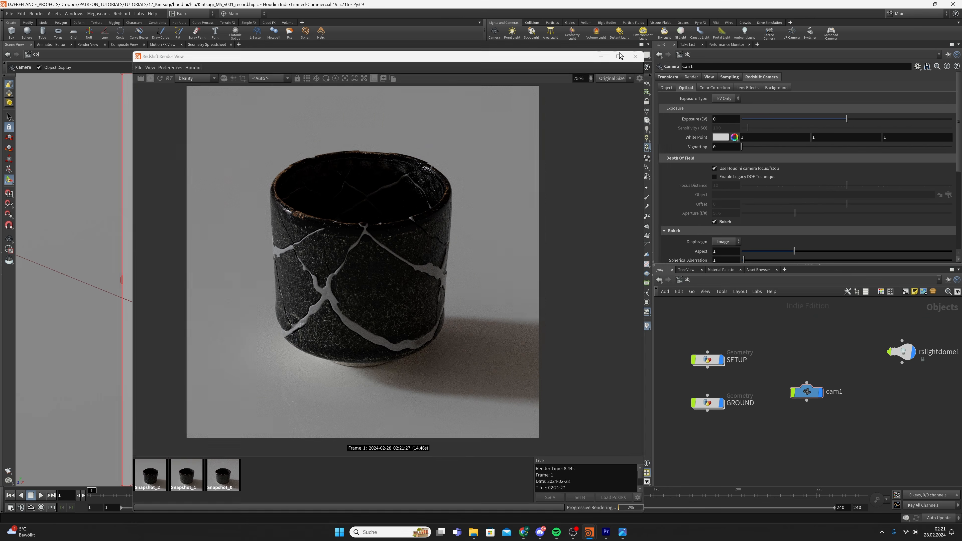
Unlock the viewport from cam1 and tumble, pan and dolly around the cup
left_click(646, 101)
left_click(648, 101)
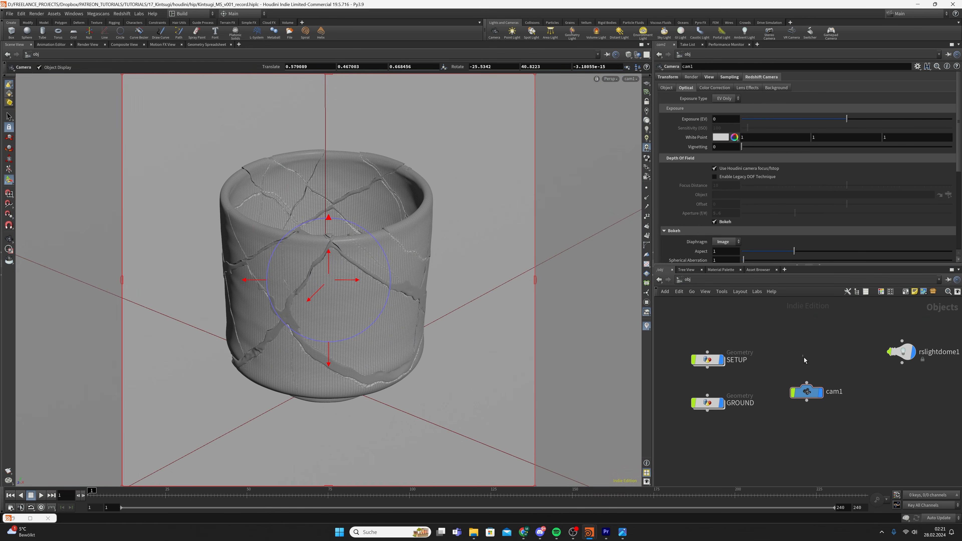
left_click(806, 391)
right_click_drag(446, 264, 383, 281, "alt")
left_click_drag(384, 281, 470, 274)
right_click_drag(470, 273, 43, 309)
middle_click_drag(144, 308, 243, 303)
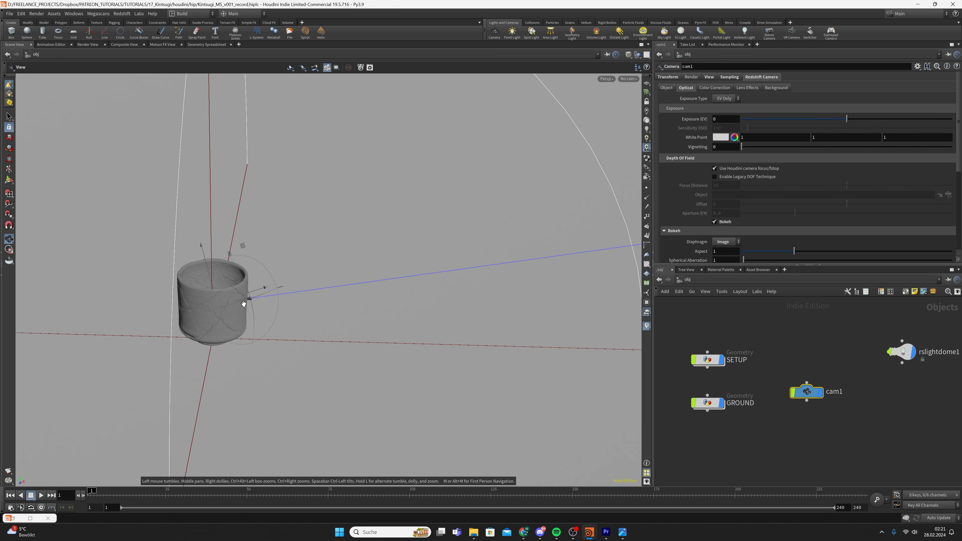
right_click_drag(243, 303, 262, 287)
left_click_drag(262, 286, 335, 318, "alt")
middle_click_drag(105, 233, 247, 264, "alt")
left_click_drag(246, 264, 237, 249, "alt")
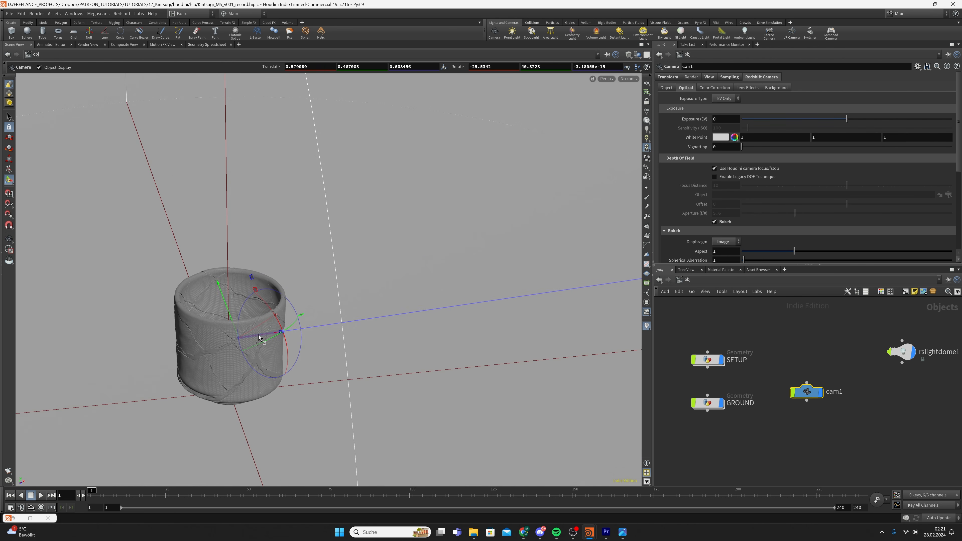
Nudge cam1 along its Z axis and look through cam1 again
mouse_move(262, 335)
left_mouse_down()
mouse_move(364, 328)
mouse_move(257, 331)
left_mouse_up()
left_click(628, 79)
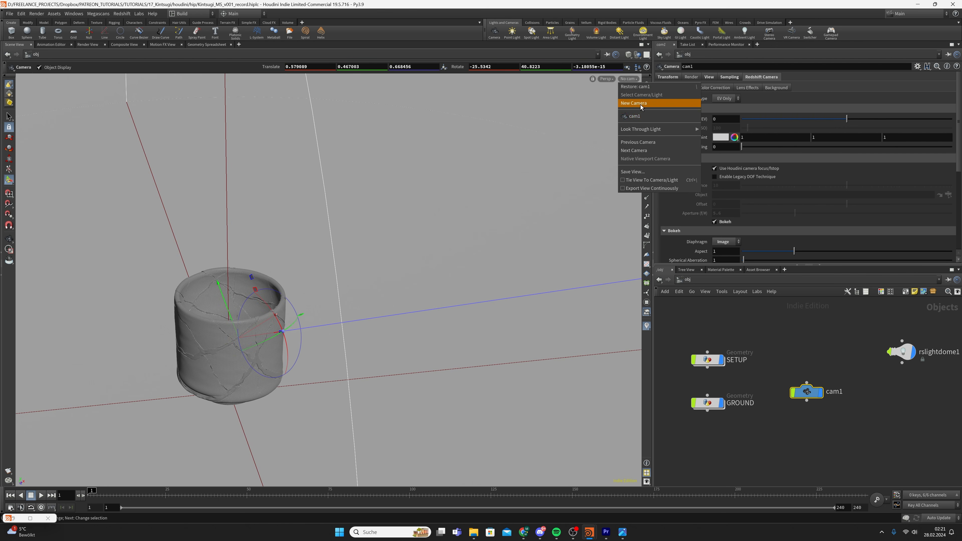
left_click(643, 116)
scroll(688, 217, "down", 3)
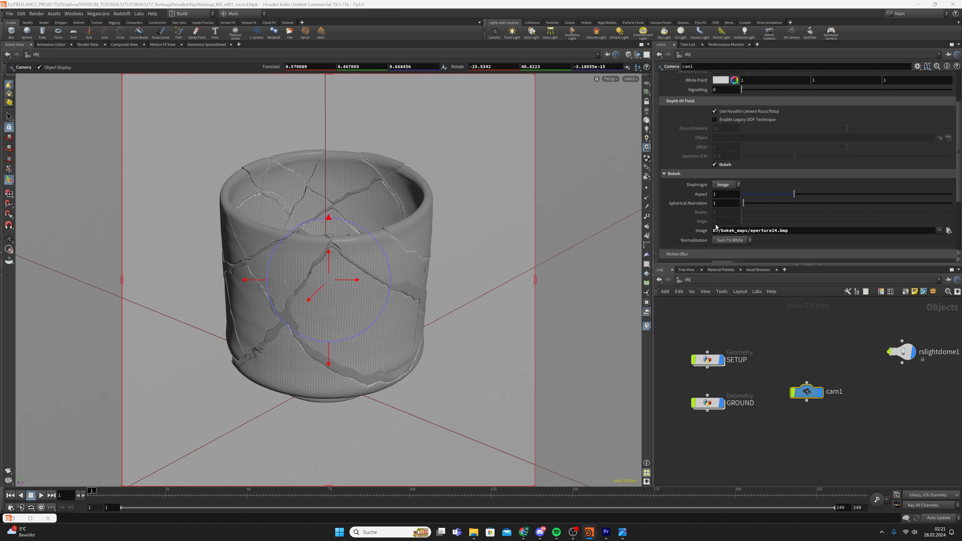
Set bokeh normalization to Unit Intensity, save, and restore the Redshift Render View
left_click(732, 241)
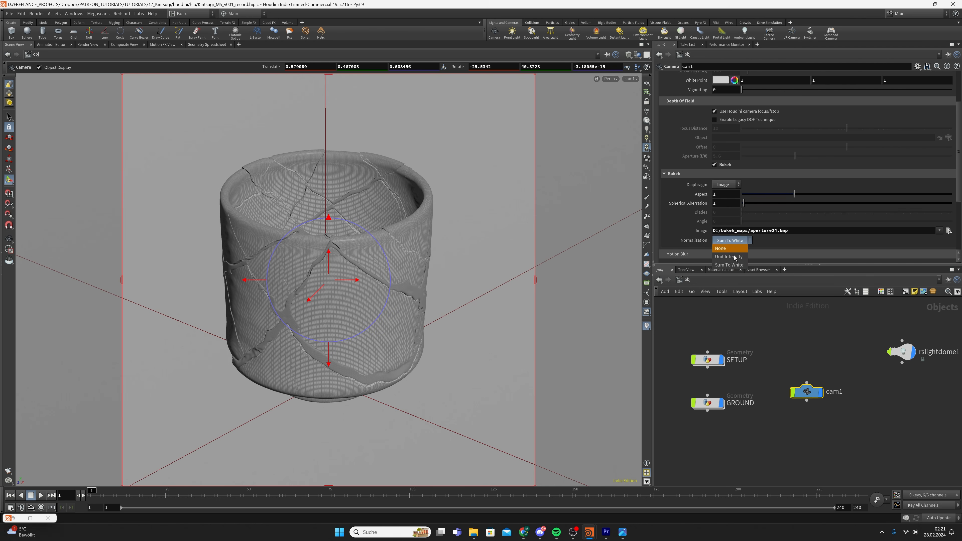
left_click(730, 249)
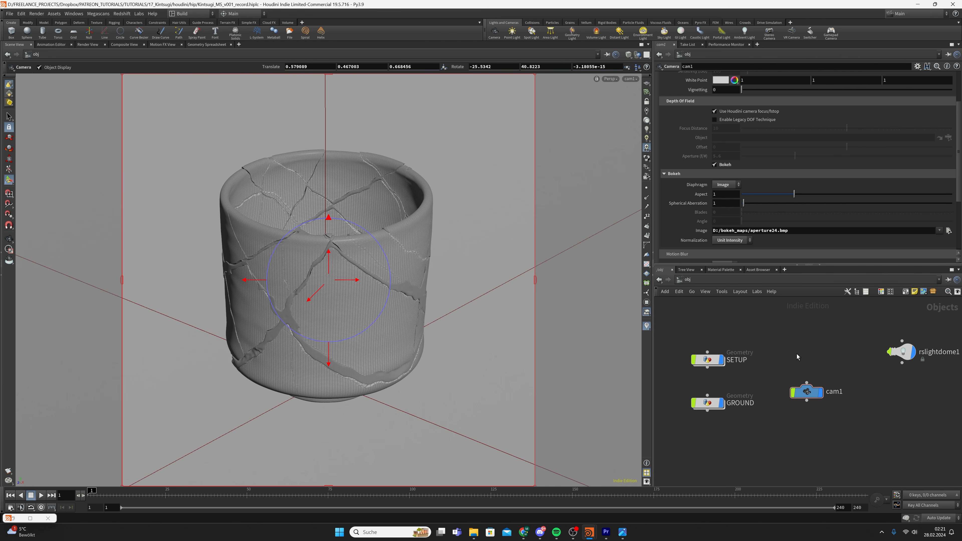
key("ctrl+s")
left_click(627, 80)
left_click(639, 150)
left_click(30, 518)
scroll(453, 202, "down", 2)
Snapshot the current render and switch the camera exposure type to Filmic
scroll(454, 202, "up", 2)
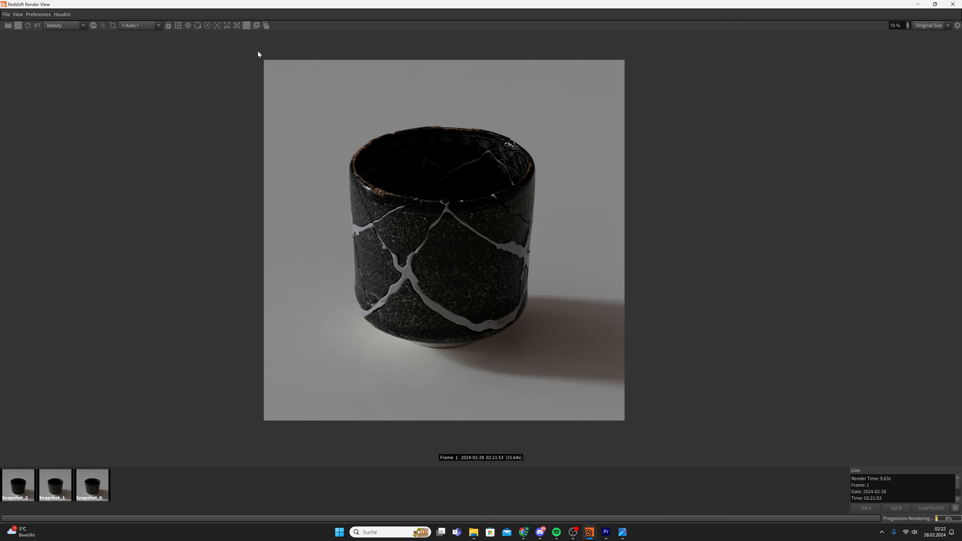
left_click_drag(416, 3, 320, 26)
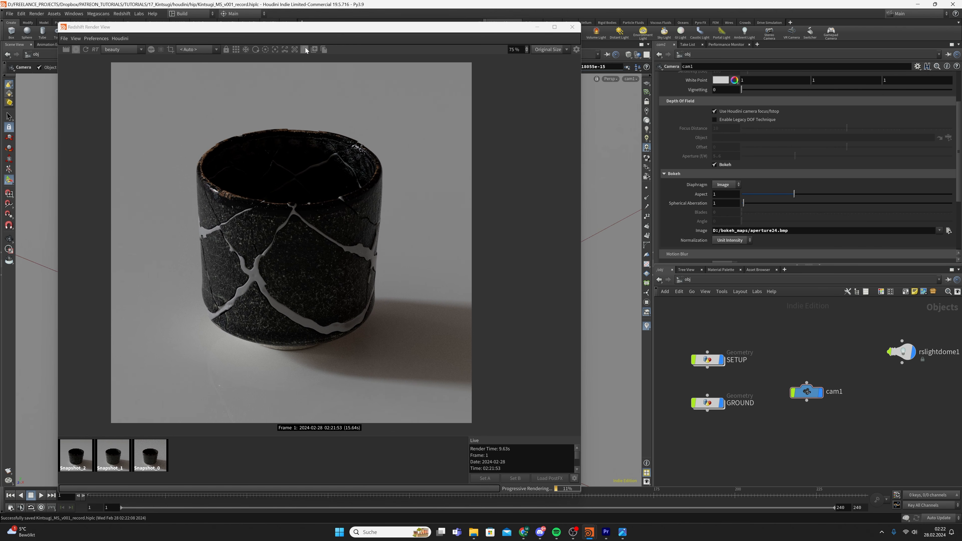
left_click(315, 49)
scroll(710, 127, "up", 3)
left_click(725, 99)
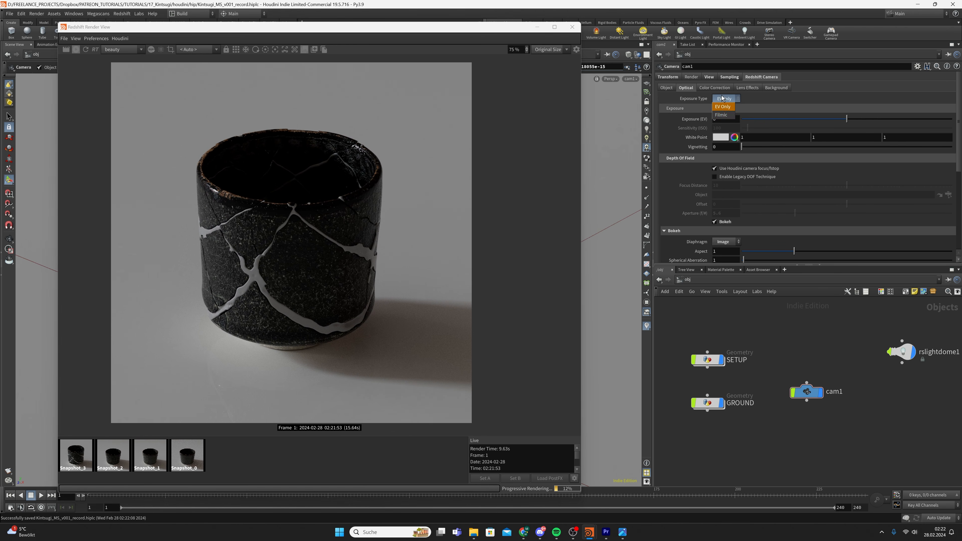
left_click(723, 106)
scroll(232, 247, "down", 1)
middle_click_drag(232, 248, 294, 217)
Raise the RSLightDome intensity to 10 and compare against the darker snapshot
left_click(902, 351)
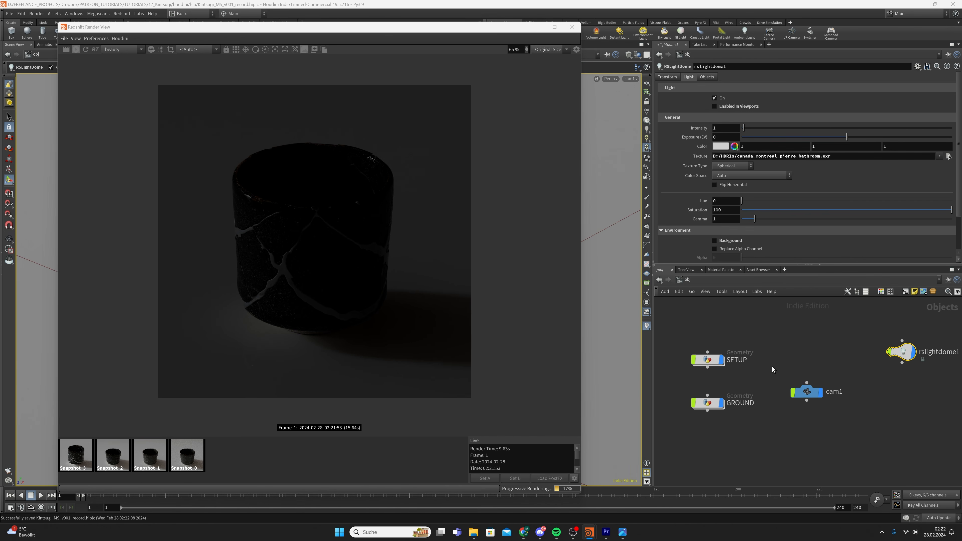
left_click(729, 128)
type("0")
key("Return")
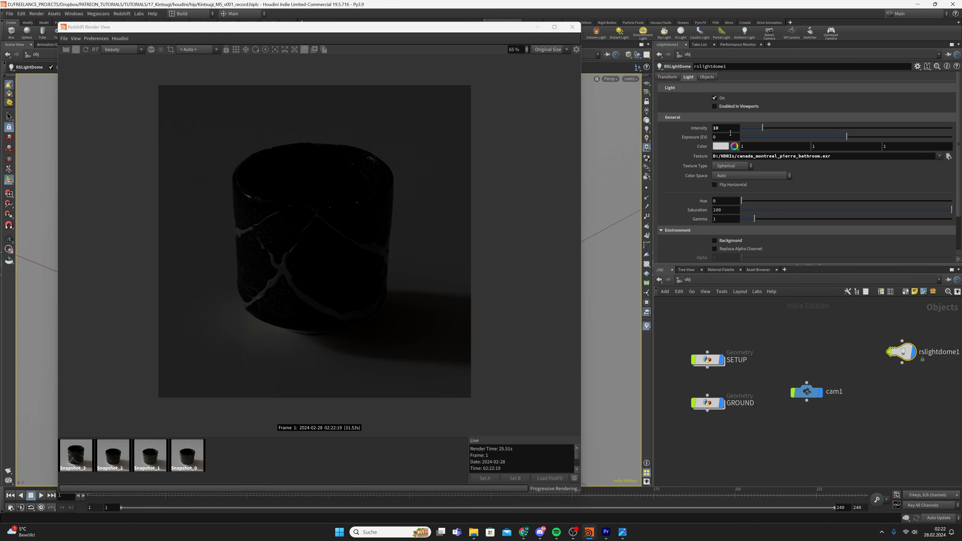
left_click(88, 453)
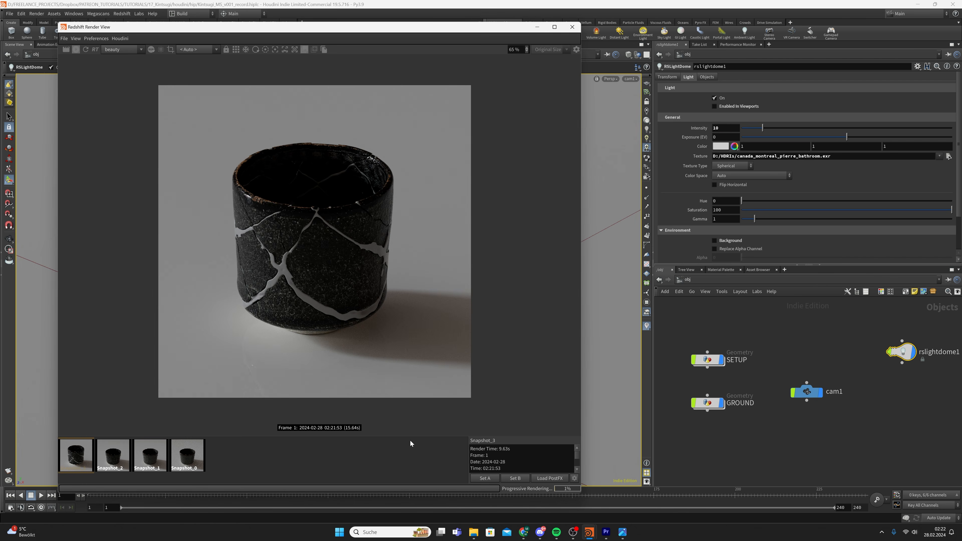
left_click(358, 447)
left_click_drag(338, 354, 319, 359)
scroll(269, 283, "up", 5)
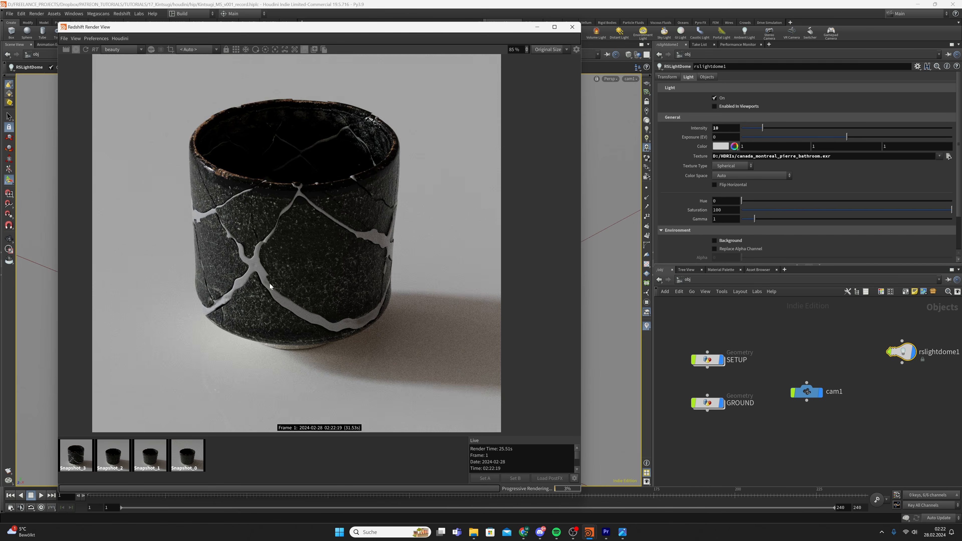
scroll(205, 251, "down", 4)
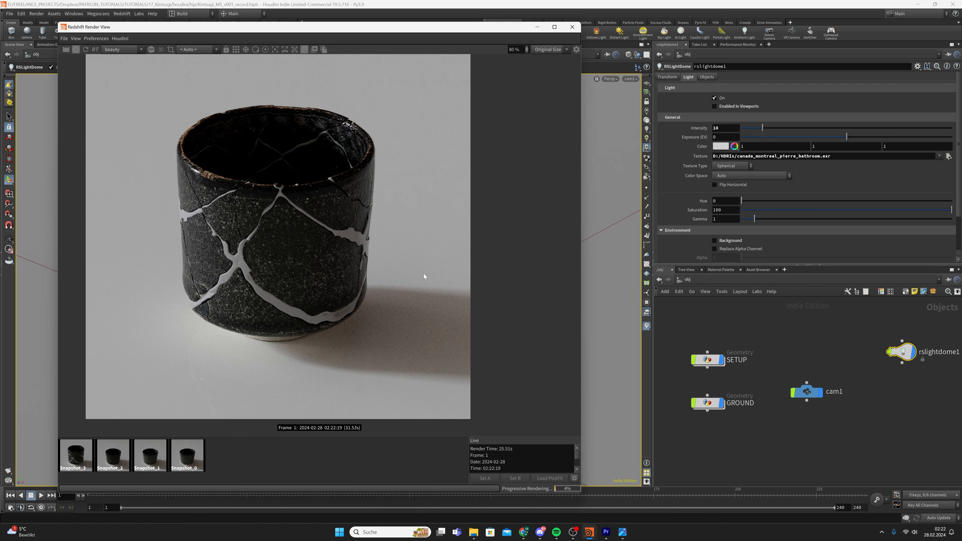
Clear the node selection and save Kintsugi_MS_v001_record.hiplc
left_click(809, 336)
key("ctrl+s")
scroll(306, 280, "down", 1)
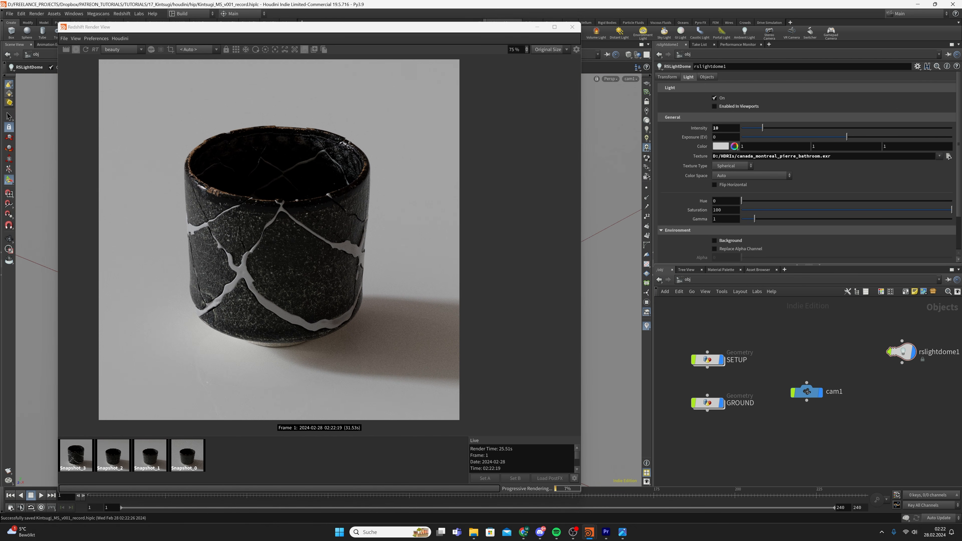
left_click(711, 277)
Enter the GOLD builder and set StandardMaterial1's base colour to red
left_click(719, 316)
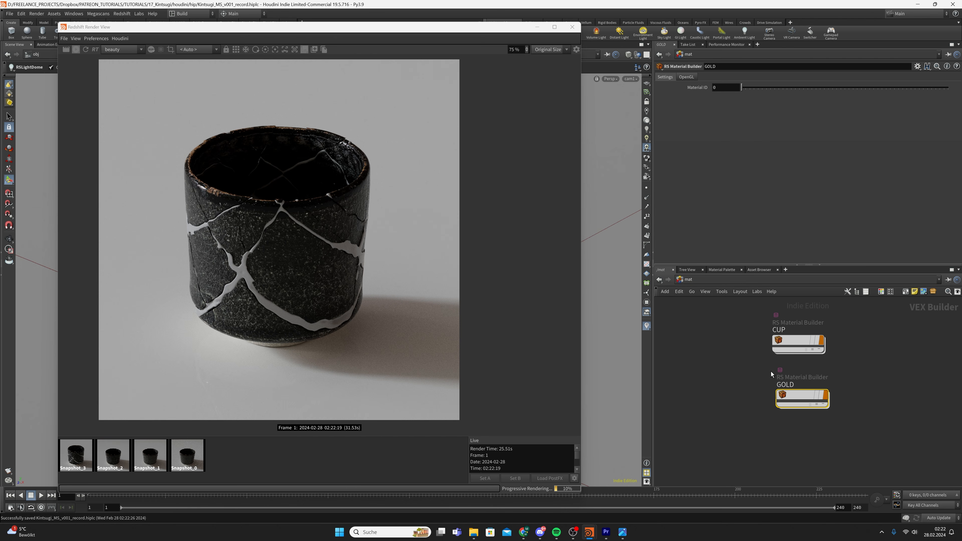
double_click(802, 398)
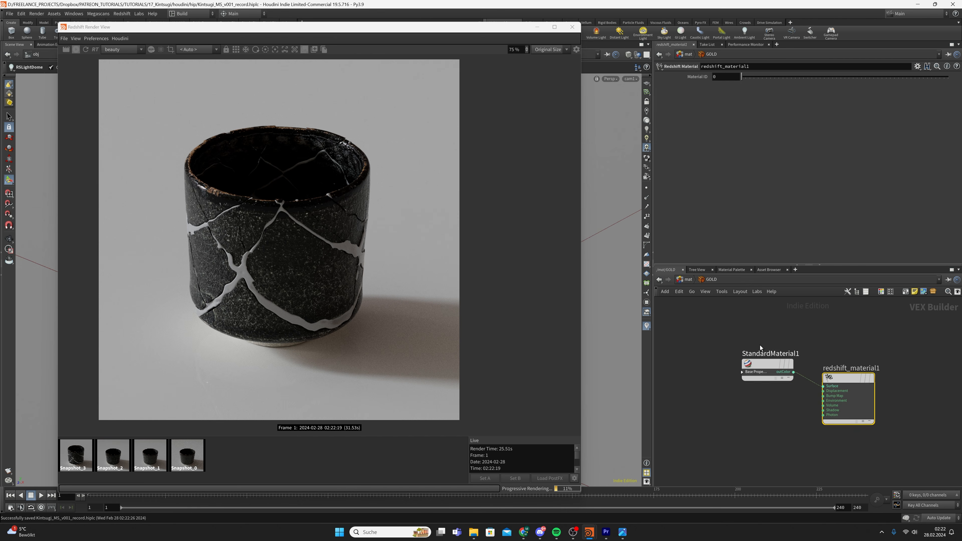
left_click(763, 365)
left_click(720, 99)
left_click(659, 150)
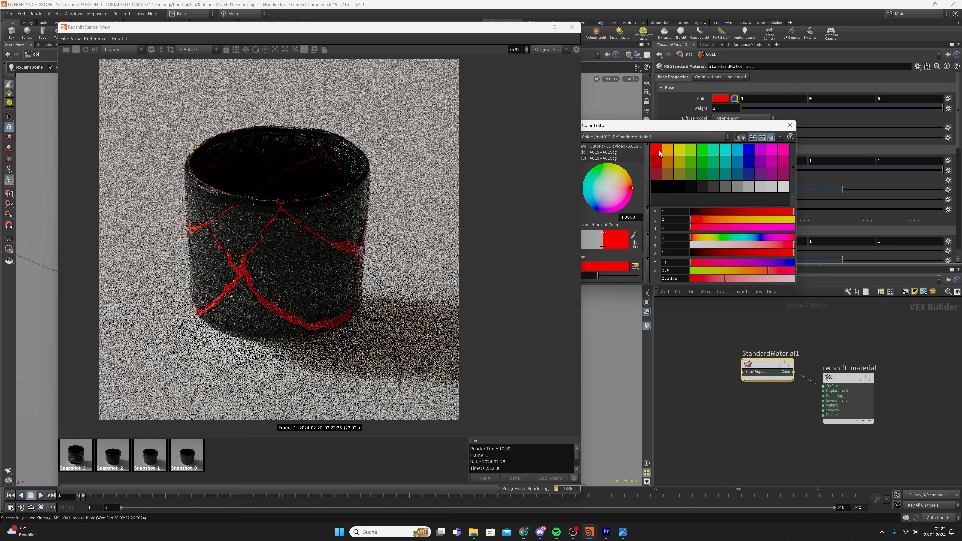
left_click(790, 125)
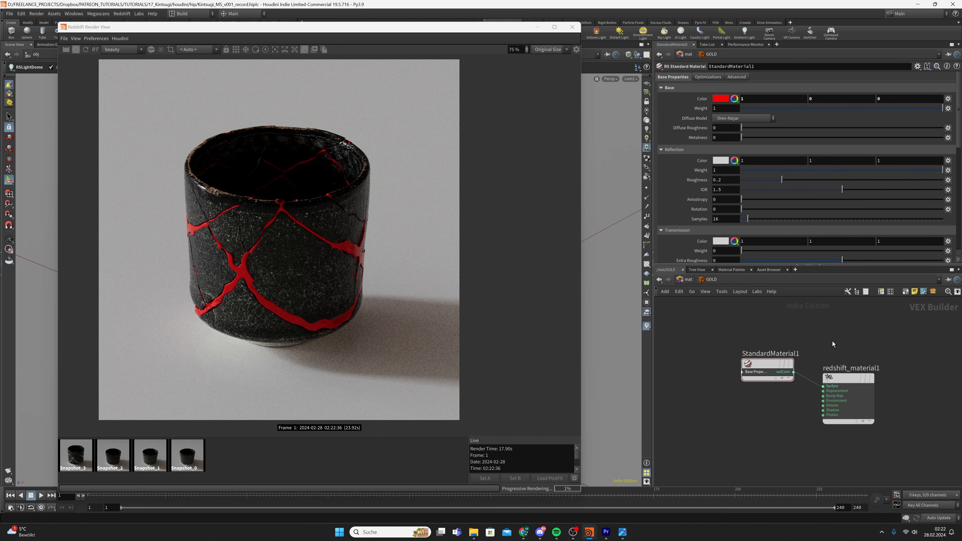
Undo the base colour back to 0.5 grey, lay out the nodes, and save
key("ctrl+z")
key("ctrl+z")
scroll(726, 336, "down", 3)
key("l")
key("ctrl+s")
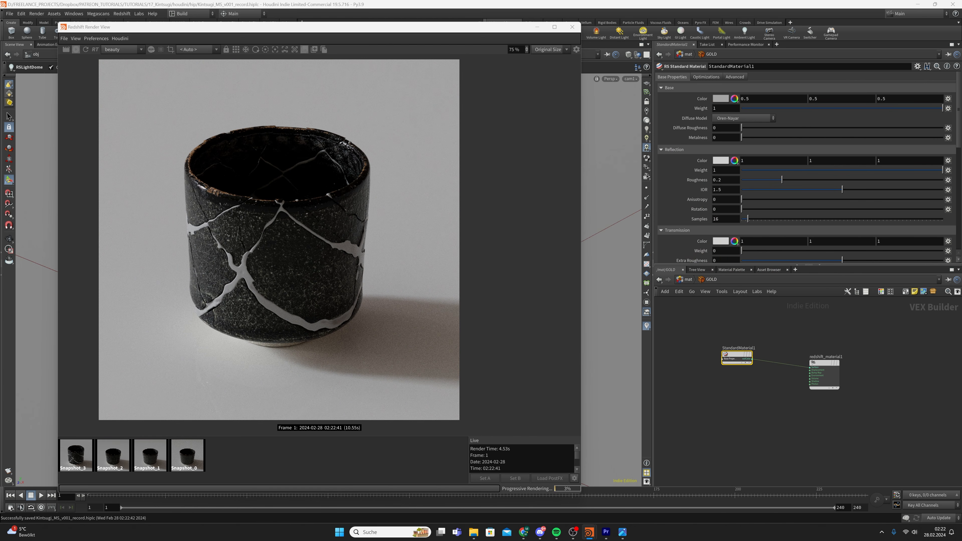
key("Tab")
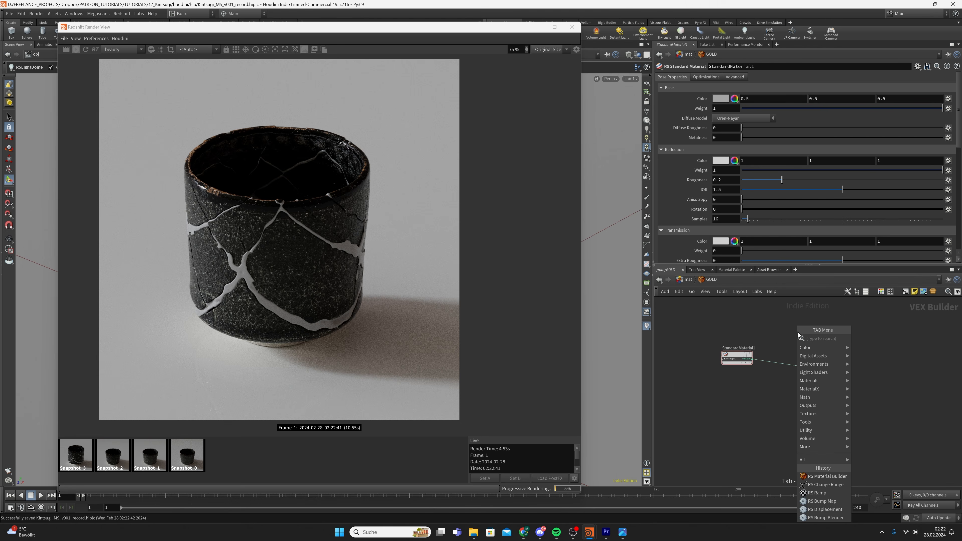
Create an RS Material node and apply its Gold preset
type("rs ma")
key("Return")
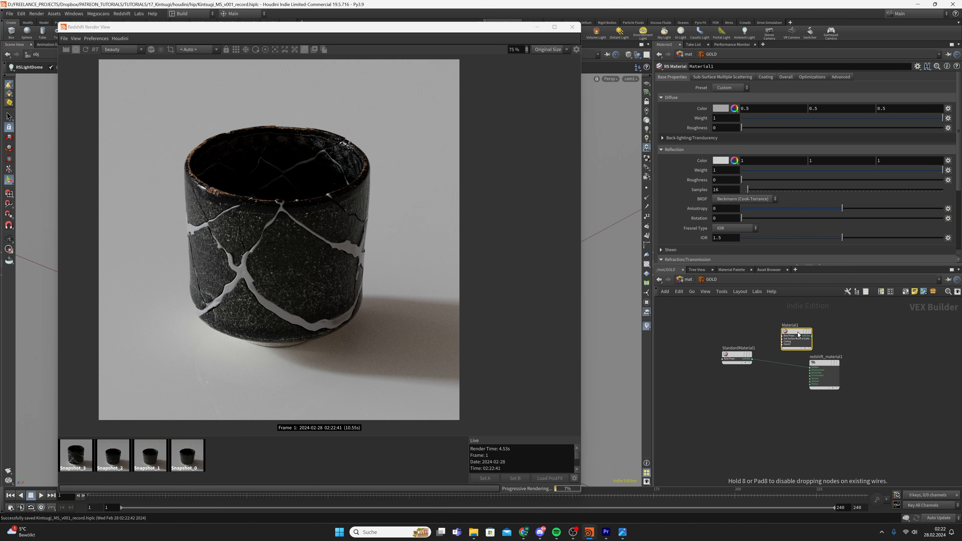
left_click(742, 387)
left_click(738, 358)
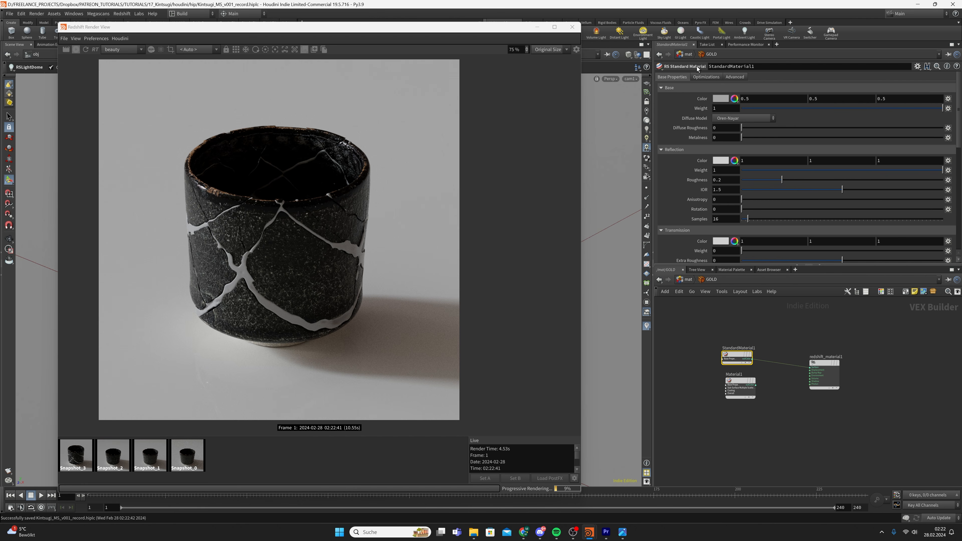
left_click(734, 386)
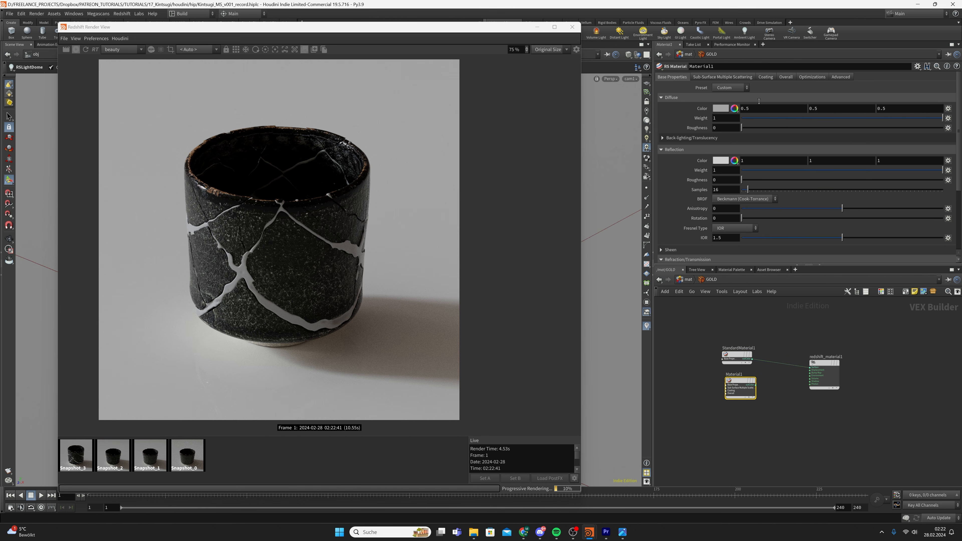
left_click(730, 88)
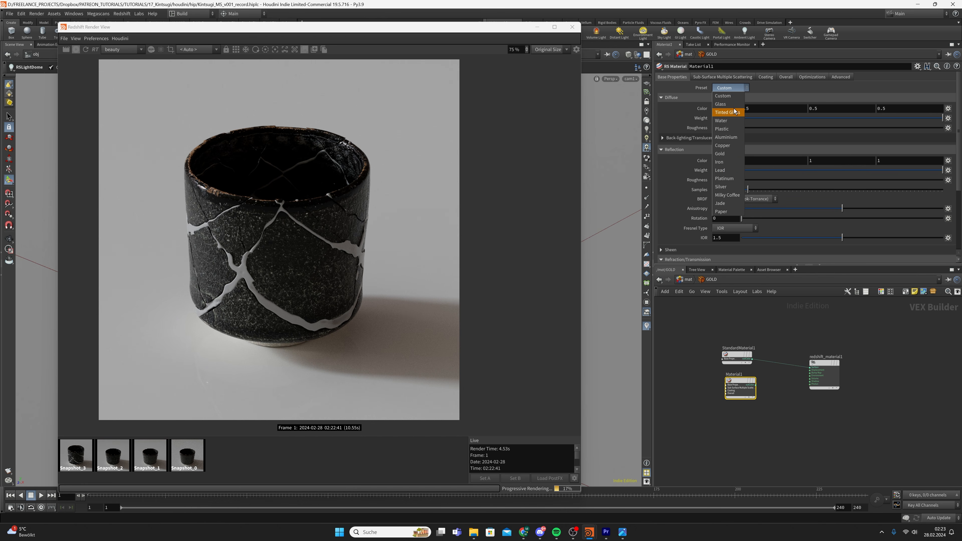
left_click(720, 154)
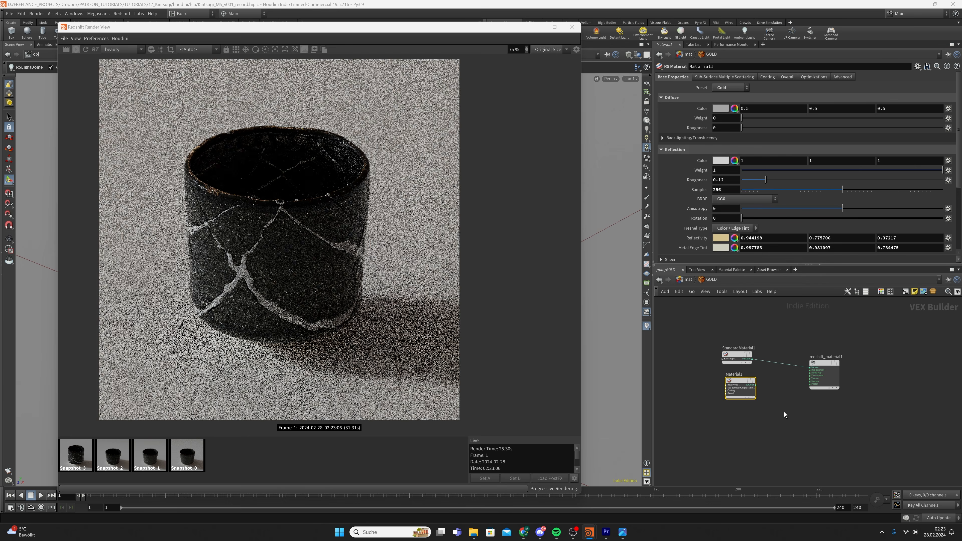
Wire the RS Material into redshift_material1's Surface, delete StandardMaterial1, and save
left_click(755, 385)
left_click(809, 367)
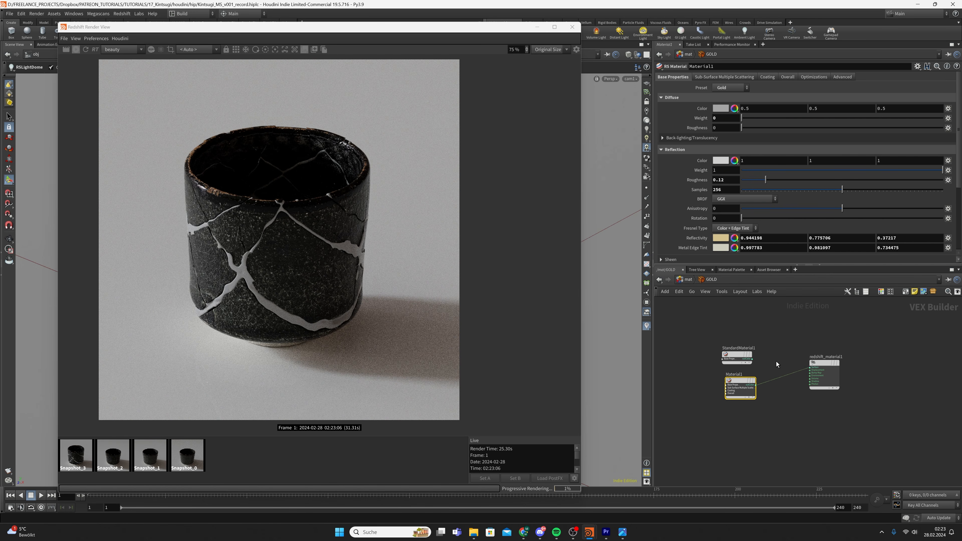
left_click(736, 357)
key("Delete")
left_click_drag(738, 385, 736, 371)
key("ctrl+s")
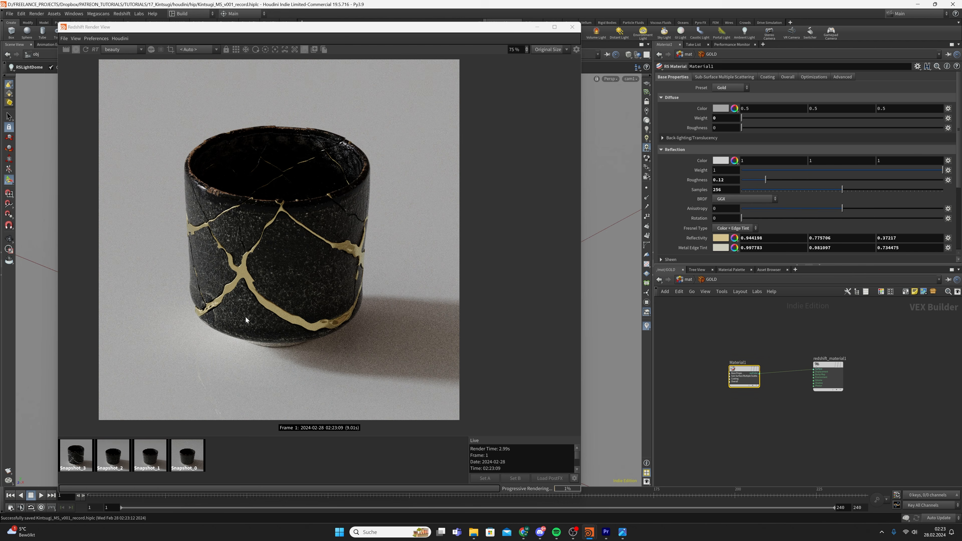
scroll(269, 302, "down", 2)
scroll(272, 301, "up", 1)
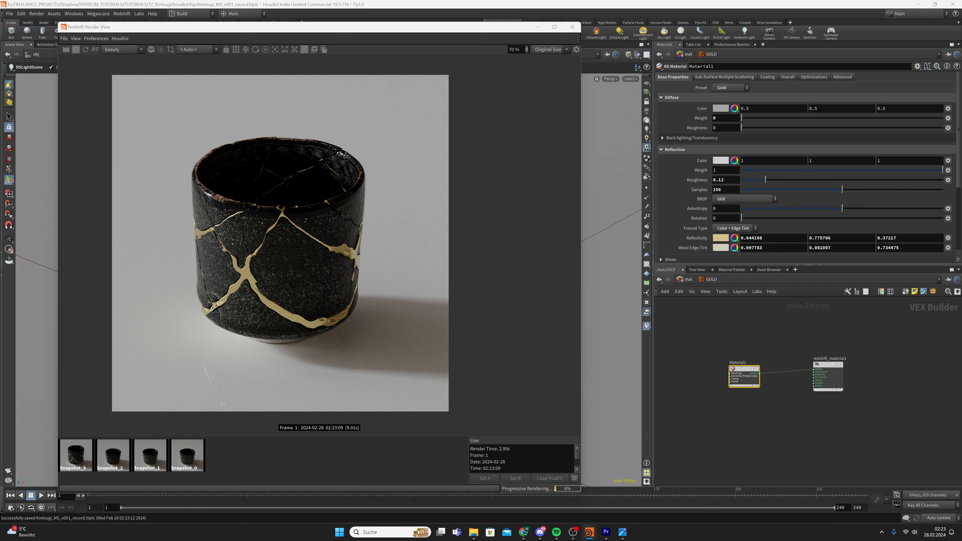
Add an RS Maxon Noise node and position it left of Material1
key("Tab")
type("maxon no")
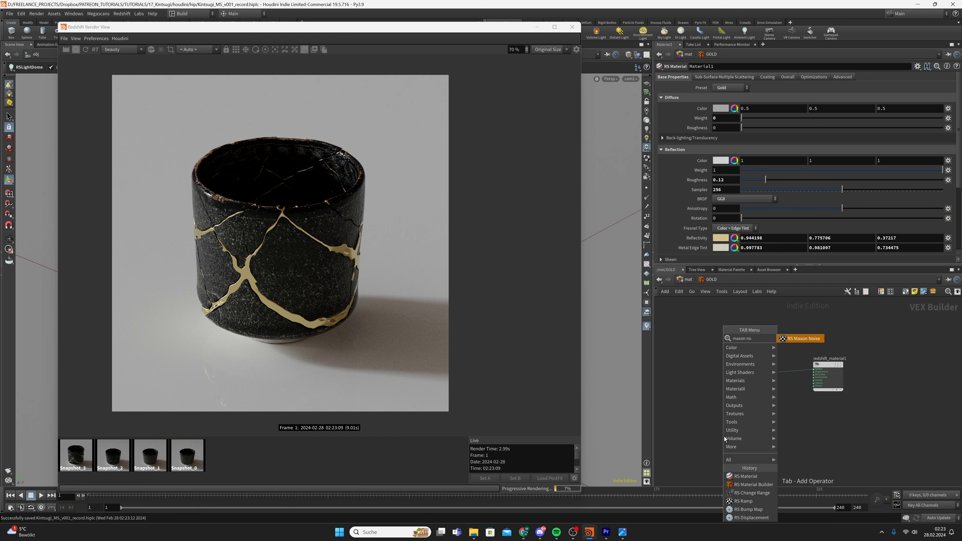
key("Return")
left_click(685, 406)
scroll(768, 366, "up", 3)
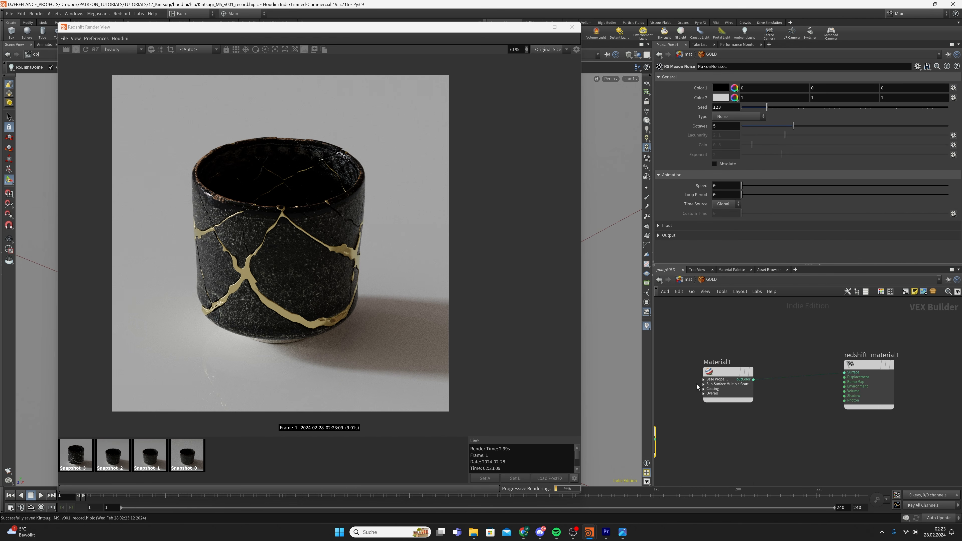
left_click(703, 381)
scroll(702, 428, "down", 2)
middle_click_drag(685, 448, 781, 392)
scroll(780, 390, "down", 2)
left_click_drag(758, 382, 691, 407)
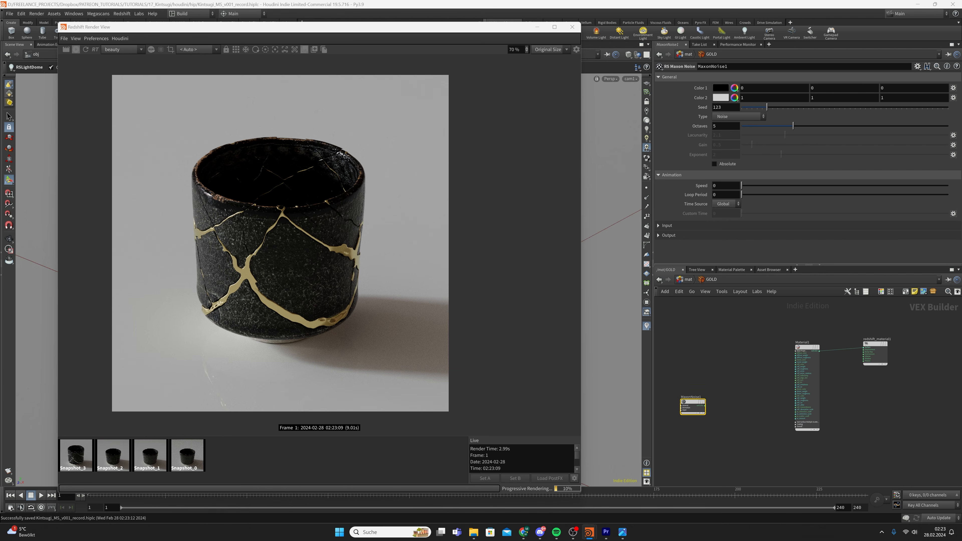
scroll(825, 431, "up", 2)
scroll(783, 424, "up", 1)
left_click(783, 423)
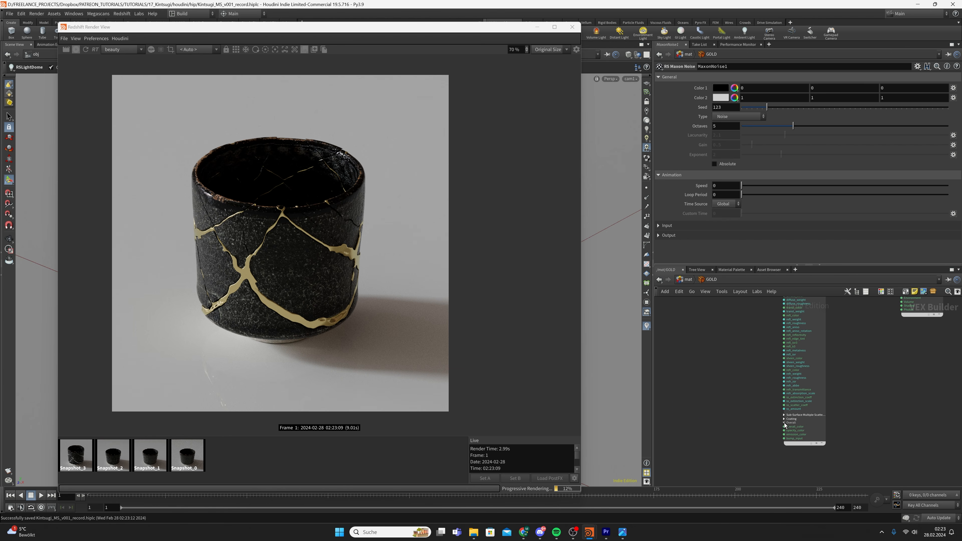
middle_click_drag(716, 450, 828, 421)
scroll(828, 421, "down", 2)
left_click_drag(743, 378, 705, 402)
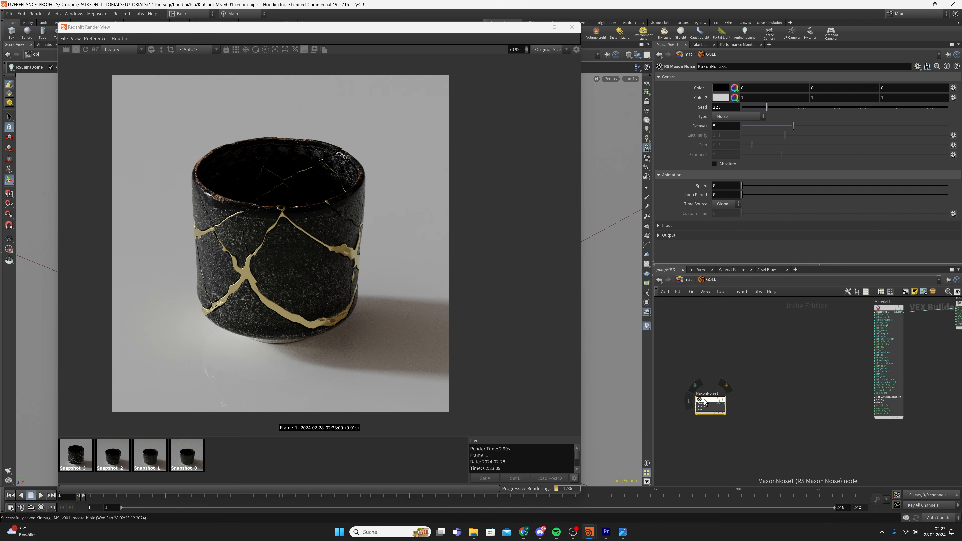
scroll(779, 415, "up", 2)
scroll(770, 398, "down", 2)
Add RS Bump Map and RS Bump Blender nodes, wiring BumpMap1 into BumpBlender1's Base
key("Tab")
type("bump")
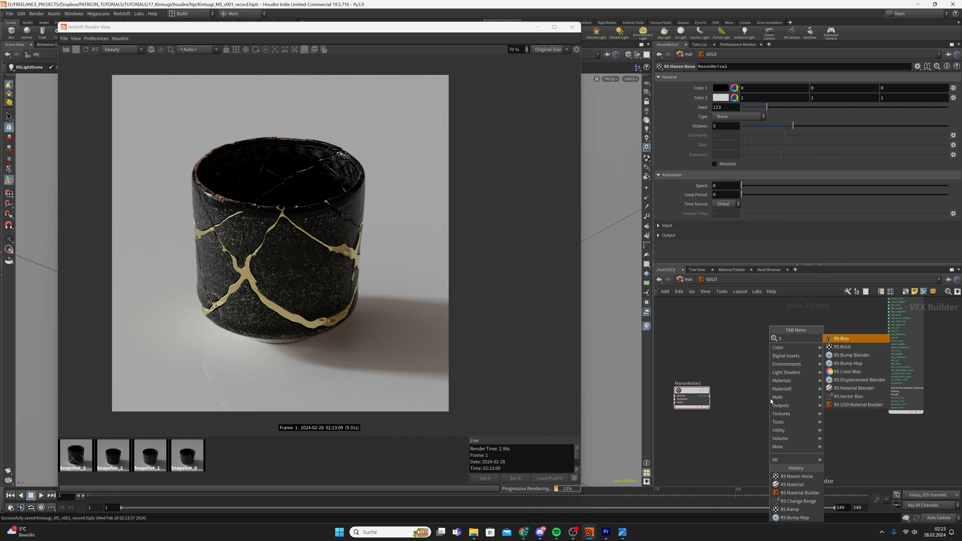
key("Return")
key("Return")
key("Tab")
type("bumpb")
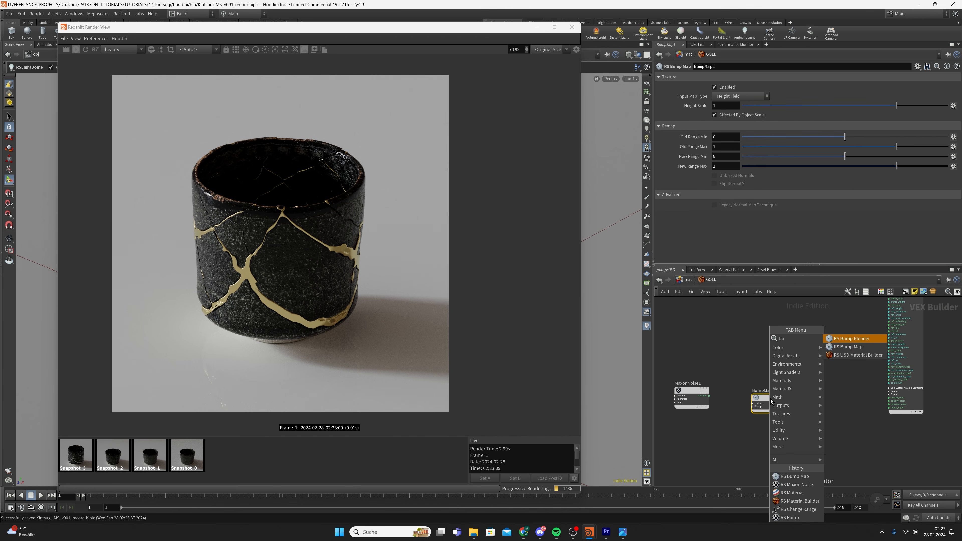
key("Return")
key("Return")
left_click_drag(770, 401, 826, 403)
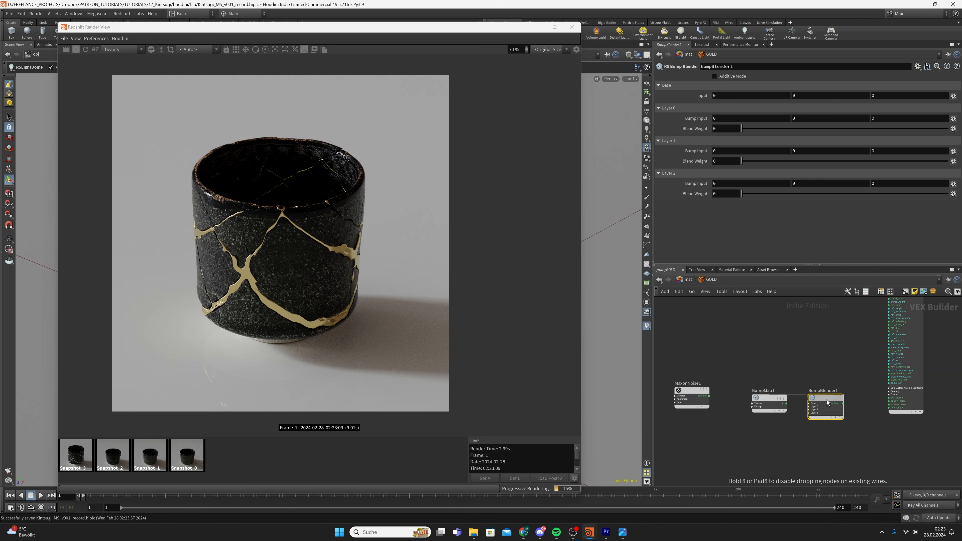
scroll(826, 402, "up", 2)
left_click(789, 392)
left_click(832, 394)
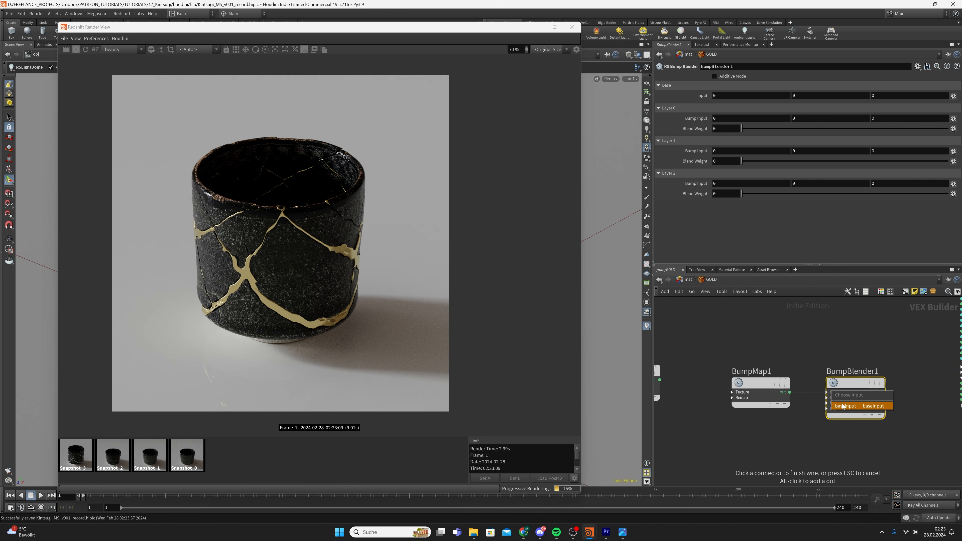
left_click(843, 405)
middle_click_drag(685, 370, 757, 378)
left_click_drag(756, 369, 665, 434)
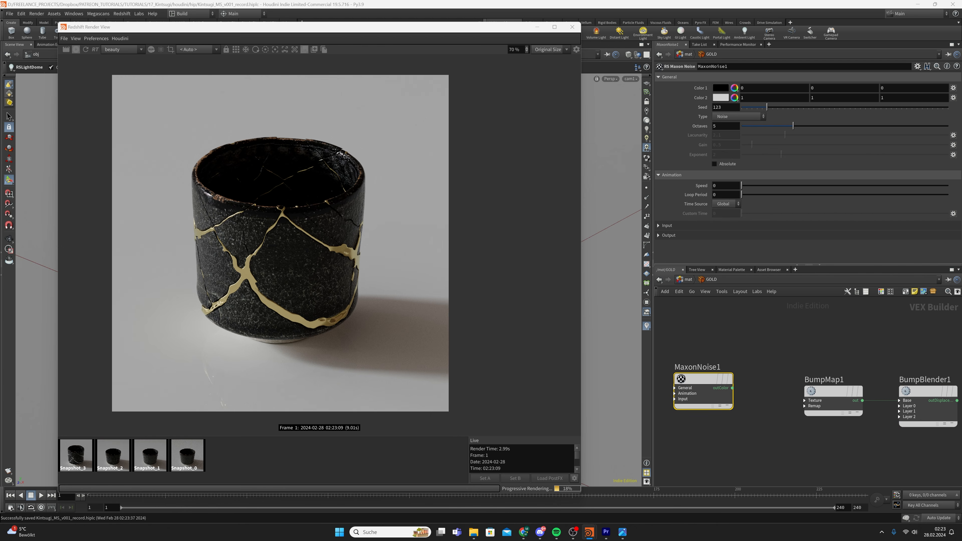
Set MaxonNoise1's Overall Scale to 0.0025
left_click(667, 225)
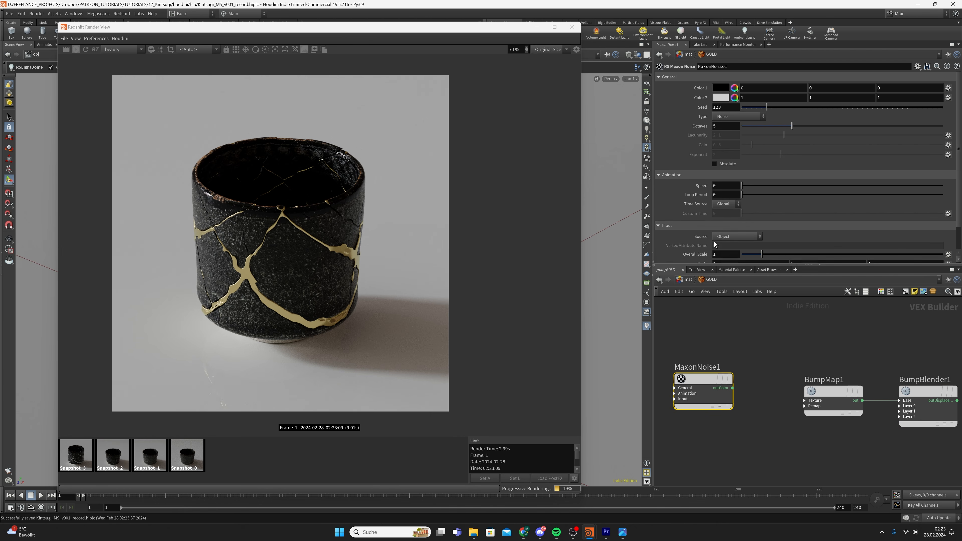
scroll(723, 249, "down", 1)
type("0.0")
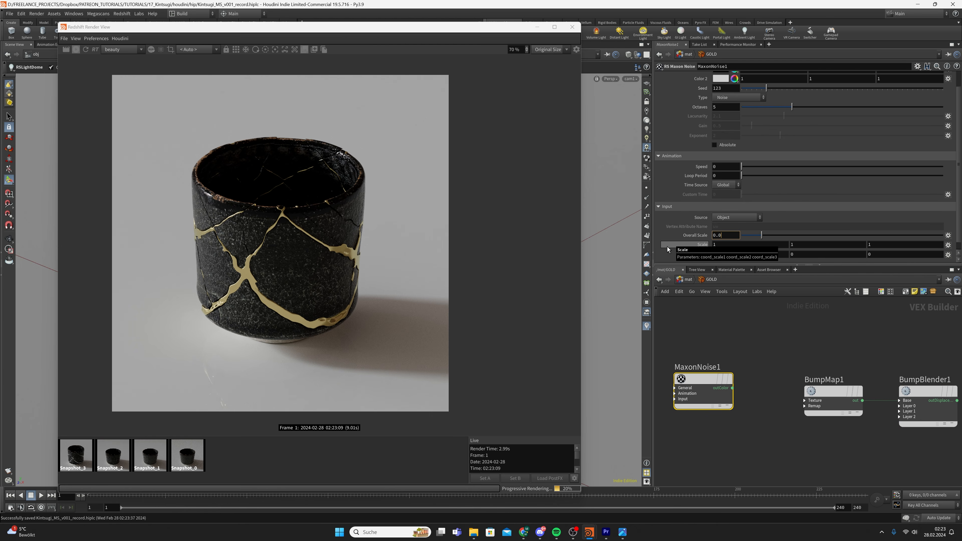
type("025")
key("Return")
Preview MaxonNoise1 directly on the cup's surface via redshift_material1
left_click(732, 388)
scroll(862, 369, "down", 3)
middle_click_drag(862, 370, 667, 424)
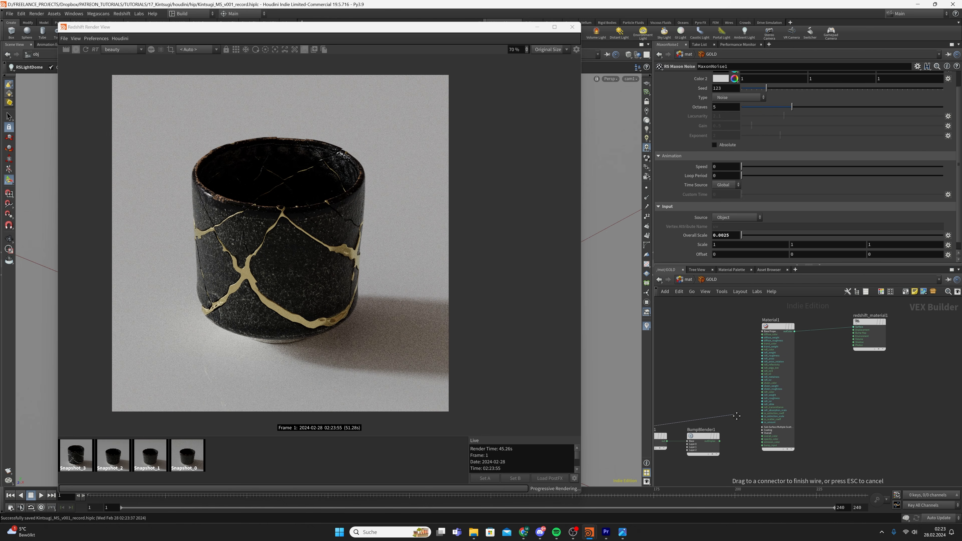
left_click(855, 326)
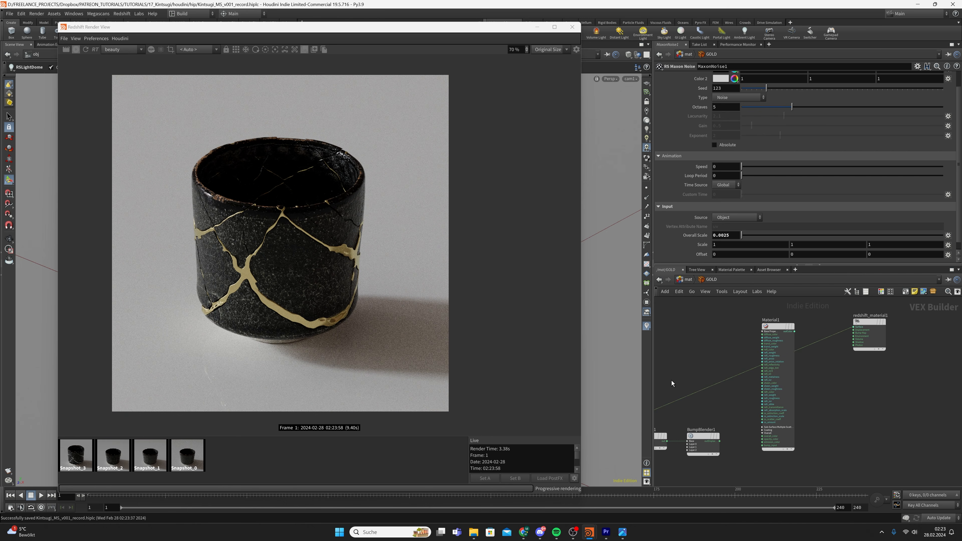
middle_click_drag(704, 370, 892, 320)
key("Tab")
middle_click_drag(782, 403, 601, 469)
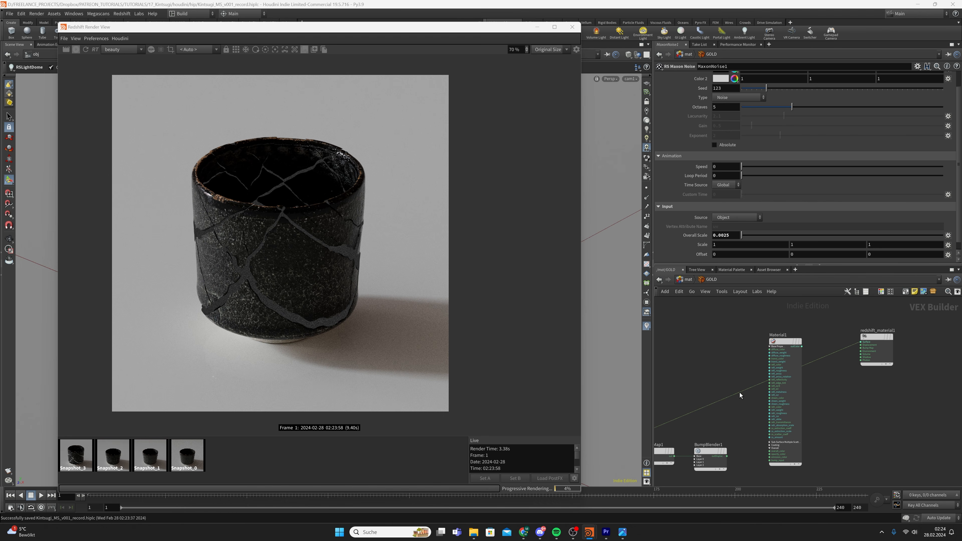
middle_click_drag(739, 396, 944, 325)
scroll(783, 383, "up", 2)
Feed the noise into BumpMap1's Texture and reconnect Material1 to the Surface
left_click_drag(786, 380, 872, 390)
left_click(883, 403)
middle_click_drag(911, 424, 787, 435)
left_click_drag(845, 393, 927, 415)
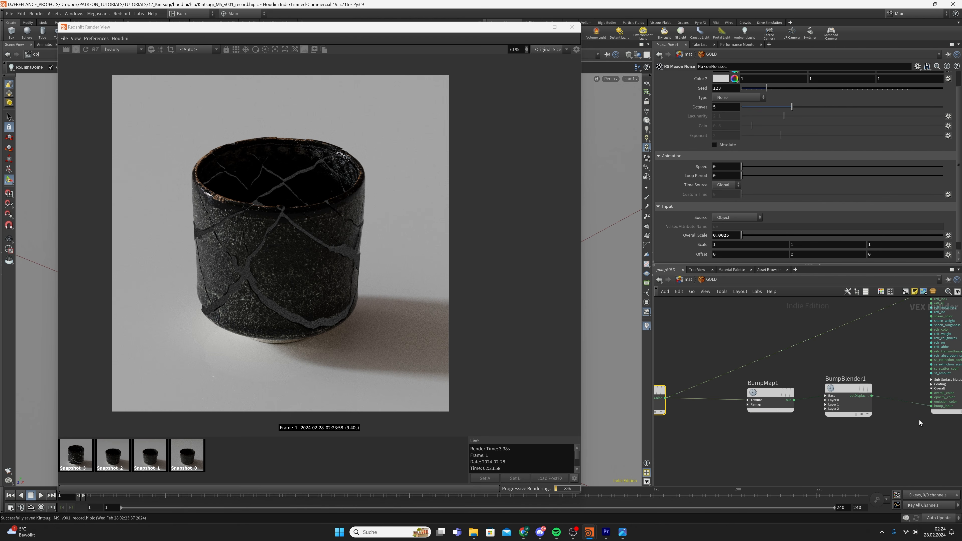
middle_click_drag(919, 420, 845, 462)
scroll(844, 462, "down", 4)
scroll(875, 384, "up", 3)
left_click(865, 378)
left_click(930, 374)
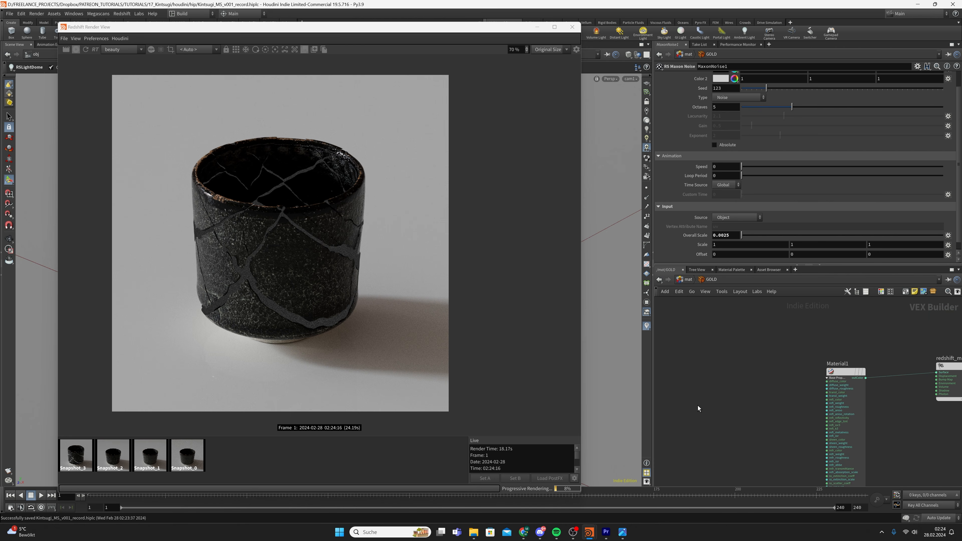
Set BumpMap1's Height Scale to 0.00015 and save the scene
middle_click_drag(698, 405, 743, 387)
scroll(288, 287, "up", 5)
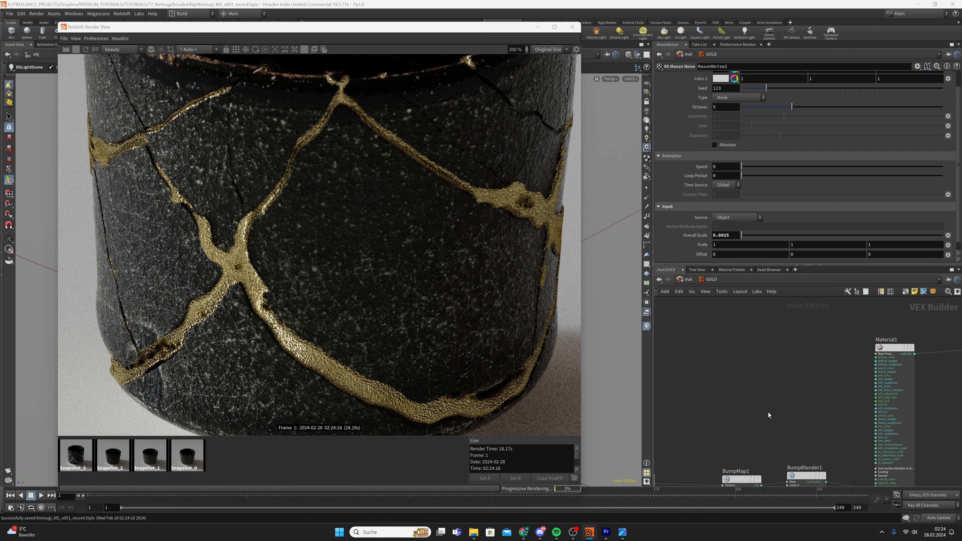
middle_click_drag(768, 413, 803, 357)
left_click_drag(745, 389, 774, 433)
left_click_drag(718, 106, 671, 119)
type("0")
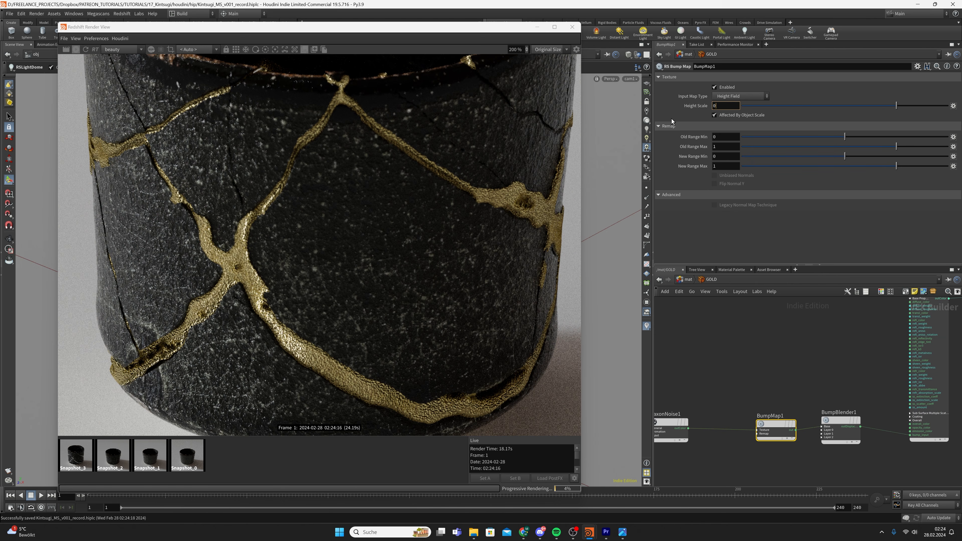
type(".00015")
key("Return")
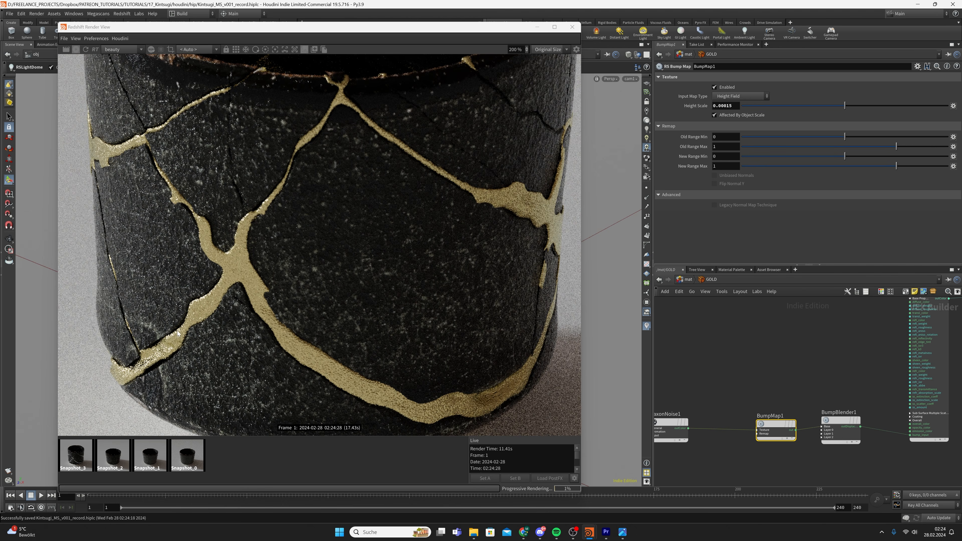
scroll(356, 317, "down", 5)
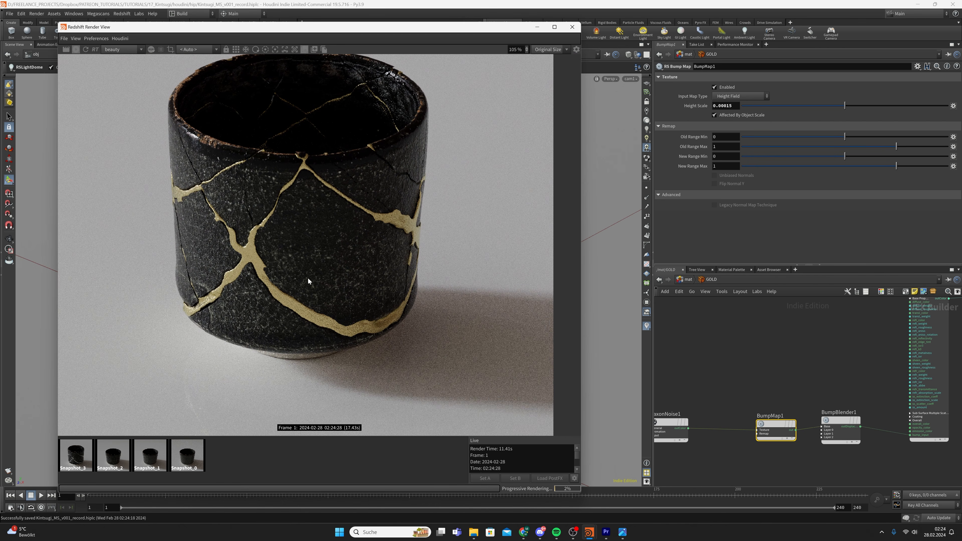
key("ctrl+s")
scroll(797, 365, "down", 4)
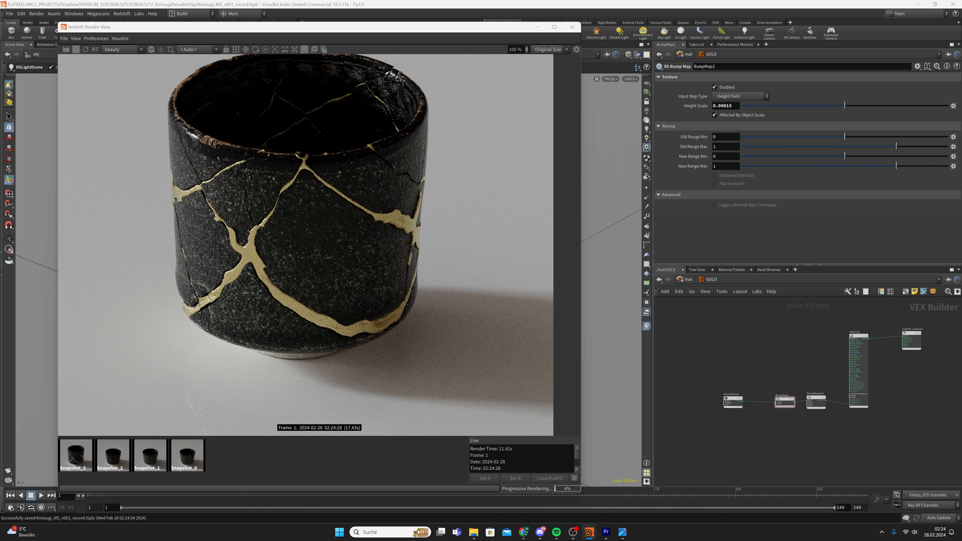
scroll(754, 402, "up", 2)
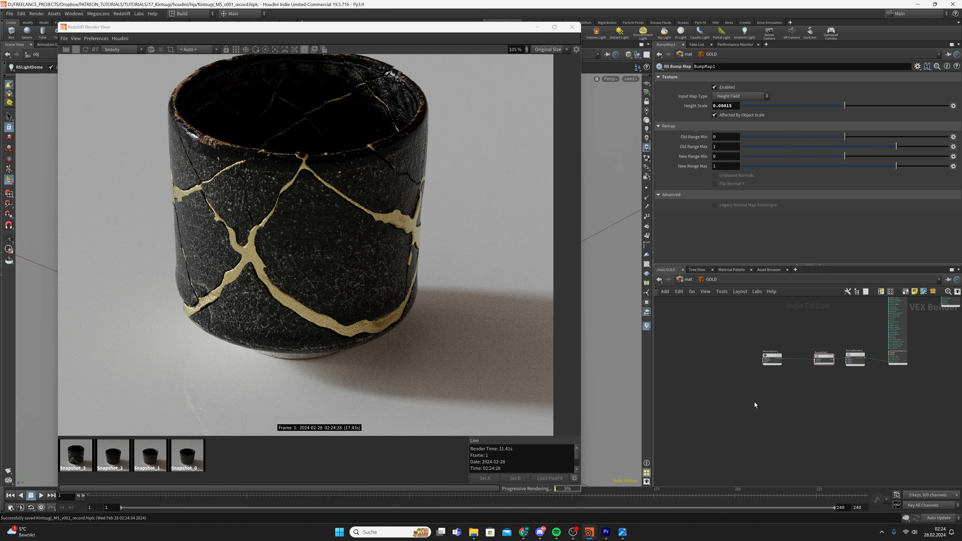
Add two more Maxon Noise nodes, MaxonNoise2 and MaxonNoise3, one below the other
key("Tab")
type("maxo")
key("Return")
key("Return")
key("Tab")
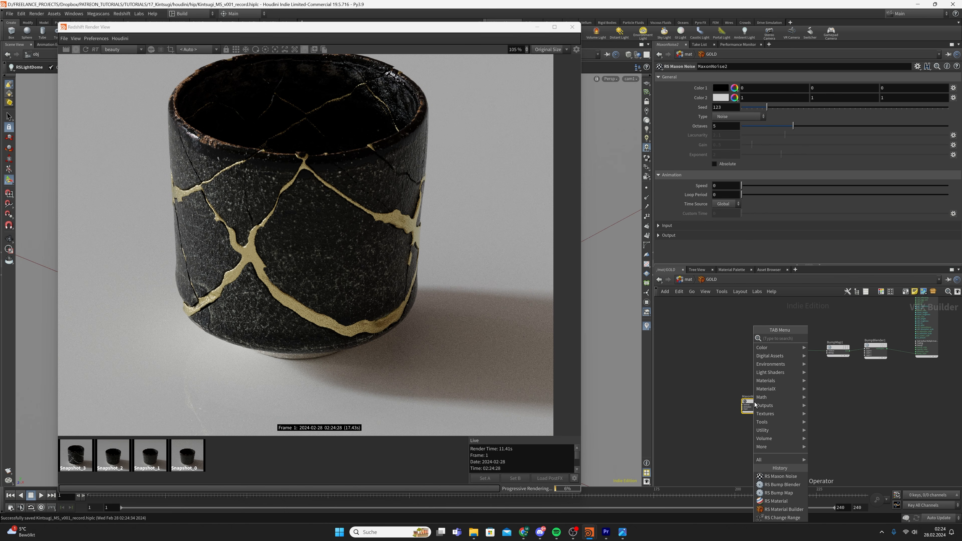
type("maxon")
key("Return")
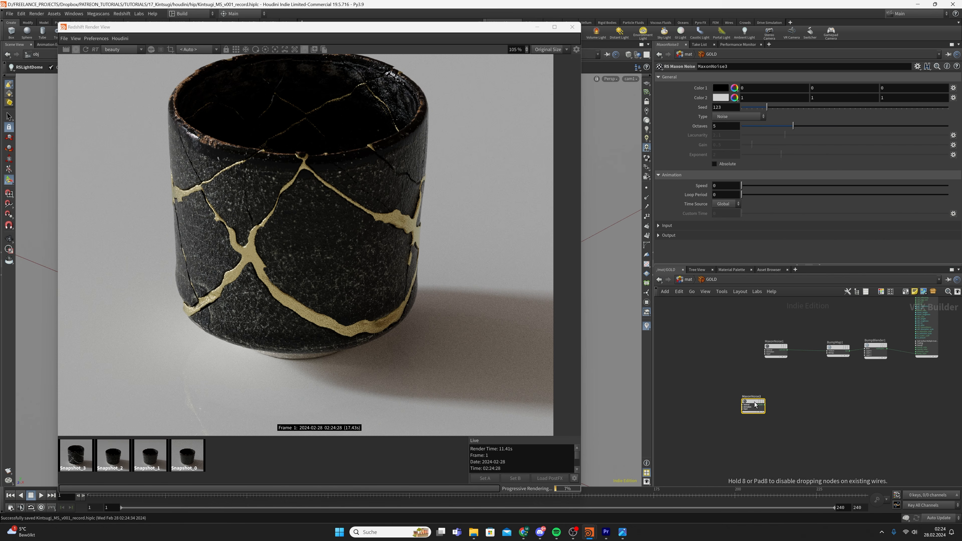
left_click(753, 432)
Make MaxonNoise2 a Wavy turbulence noise with Overall Scale 0.025 and Contrast 0.5
left_click(752, 403)
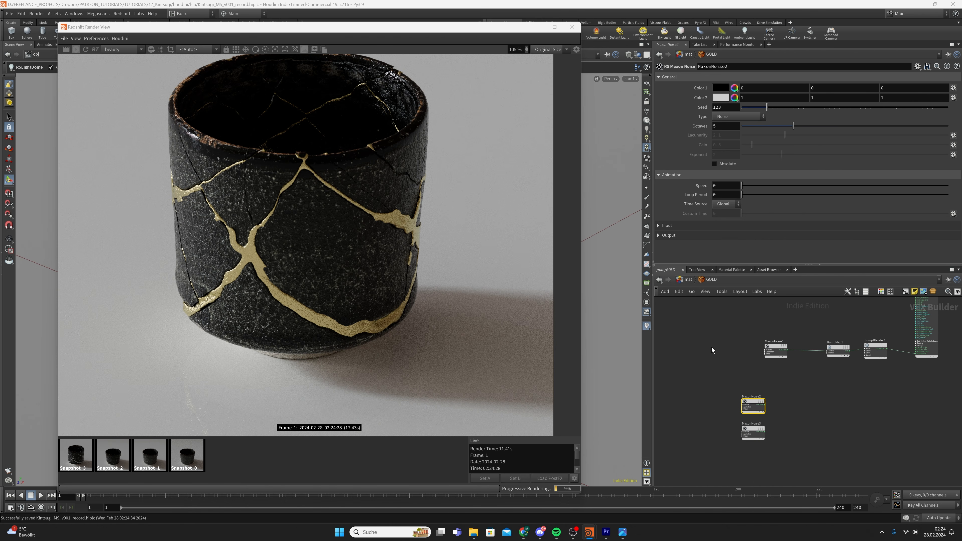
left_click(738, 117)
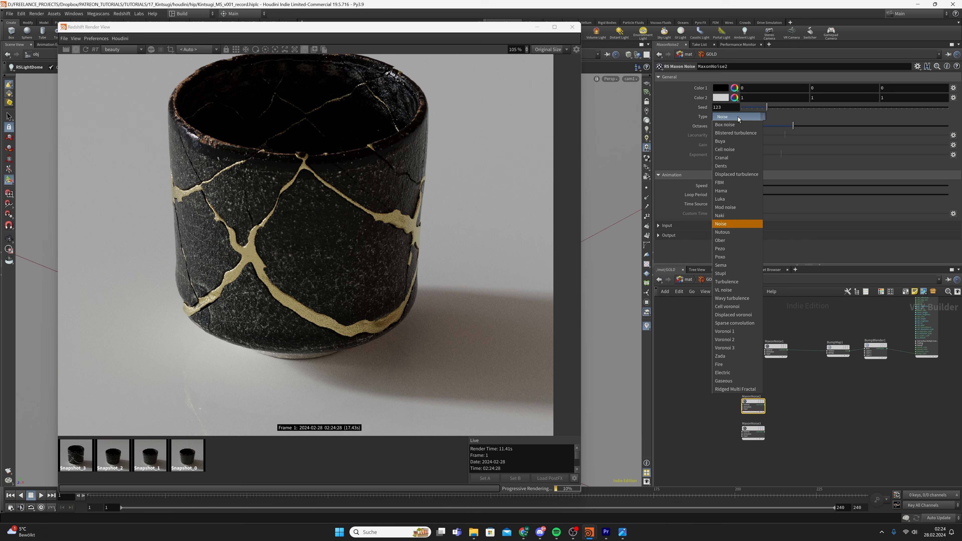
left_click(731, 298)
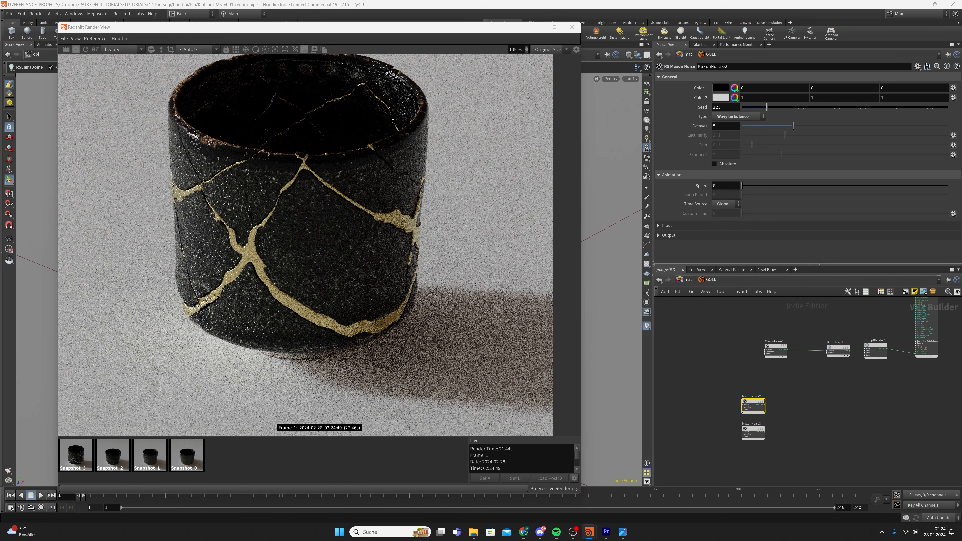
left_click(675, 225)
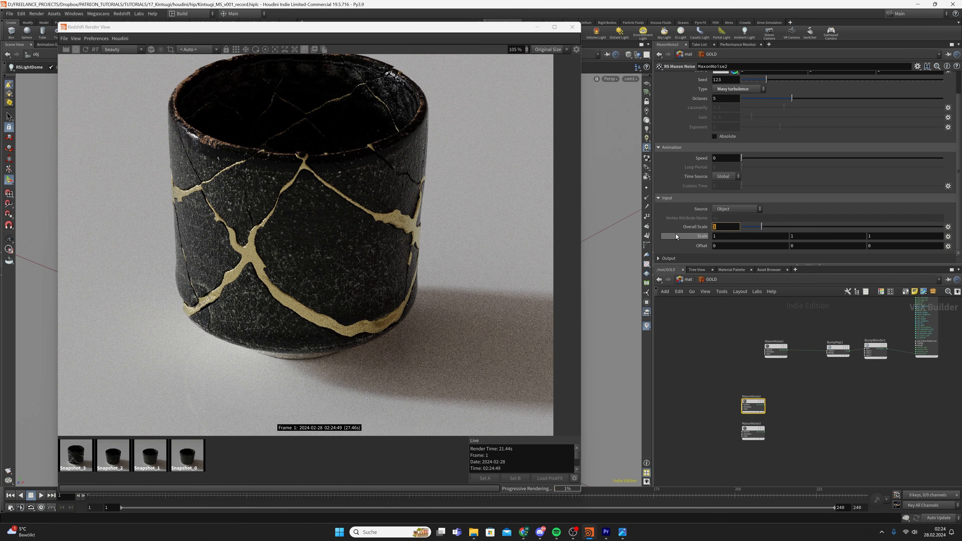
type("0.025")
key("Return")
left_click(667, 258)
left_click(727, 256)
type("0.")
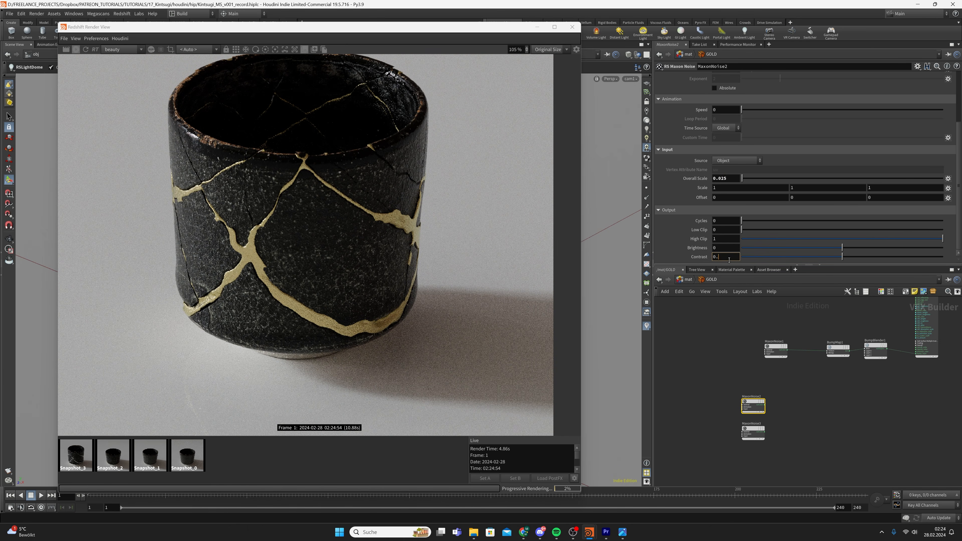
type("5")
key("Return")
Keep MaxonNoise2's input source as Object and save the scene
scroll(244, 260, "down", 3)
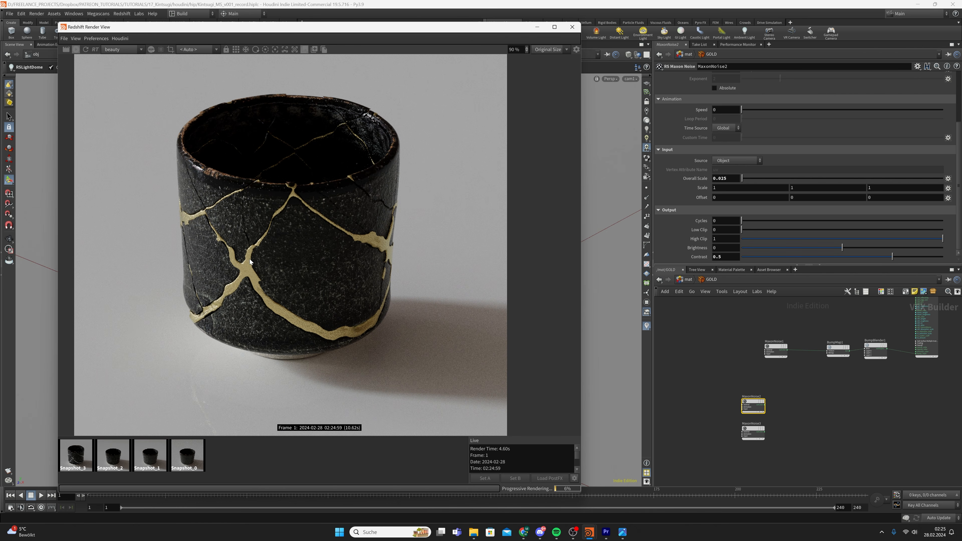
scroll(206, 299, "up", 6)
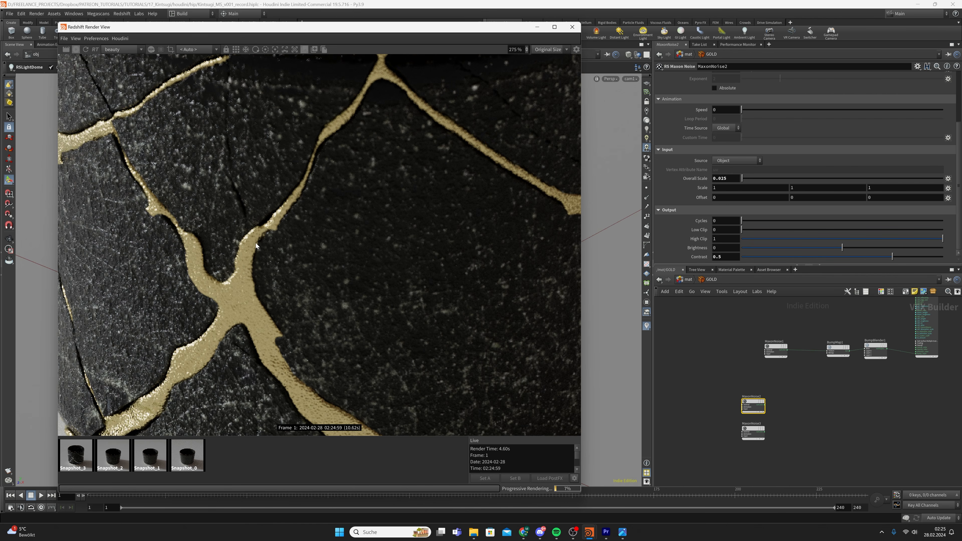
left_click(729, 162)
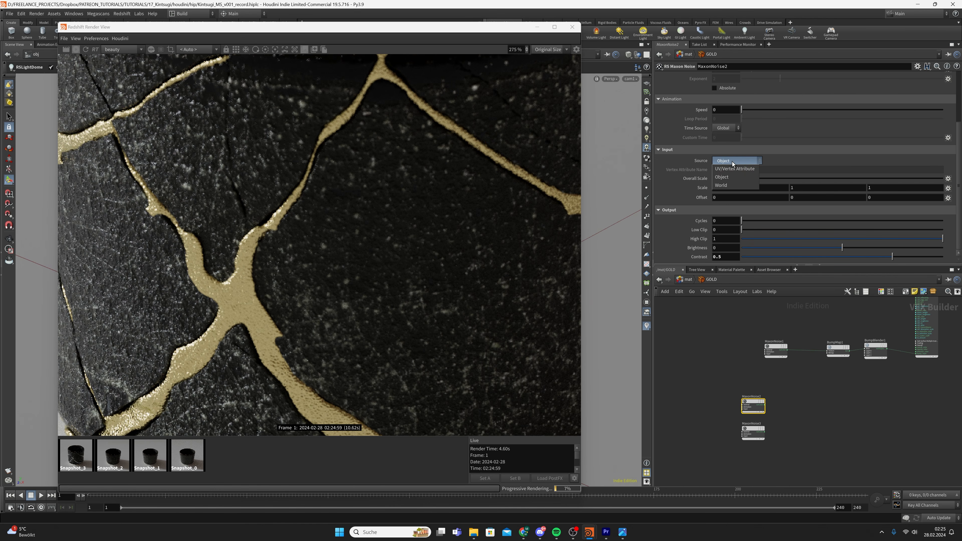
left_click(730, 162)
scroll(174, 294, "down", 3)
scroll(174, 295, "down", 2)
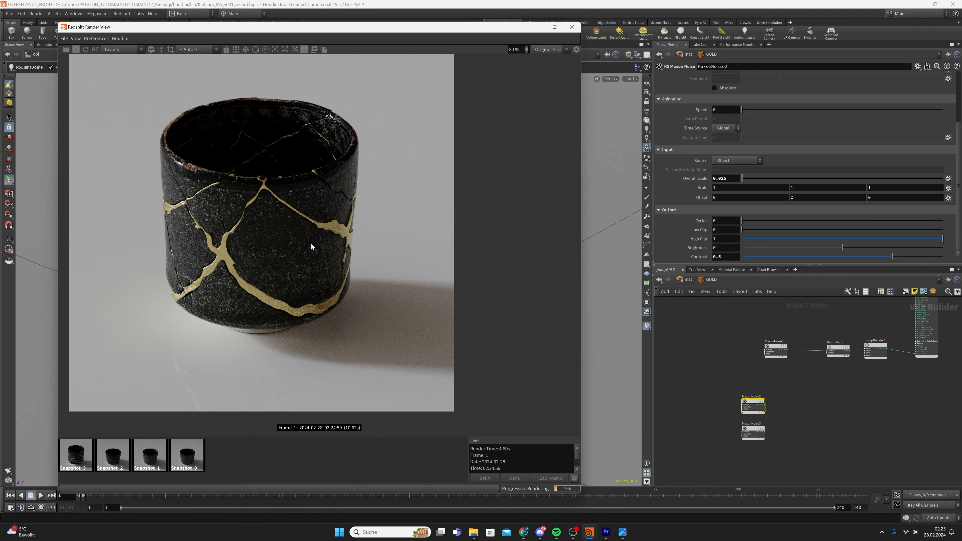
scroll(302, 263, "down", 1)
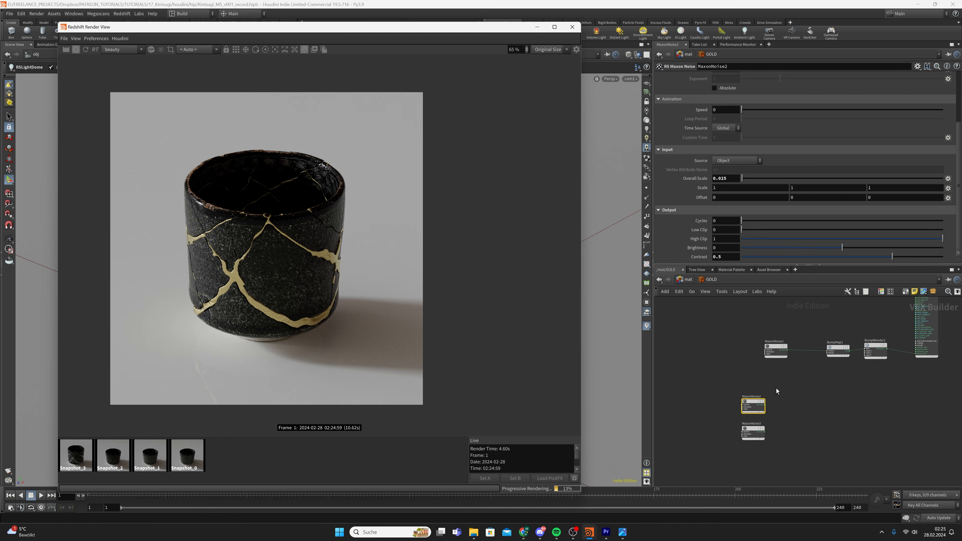
key("ctrl+s")
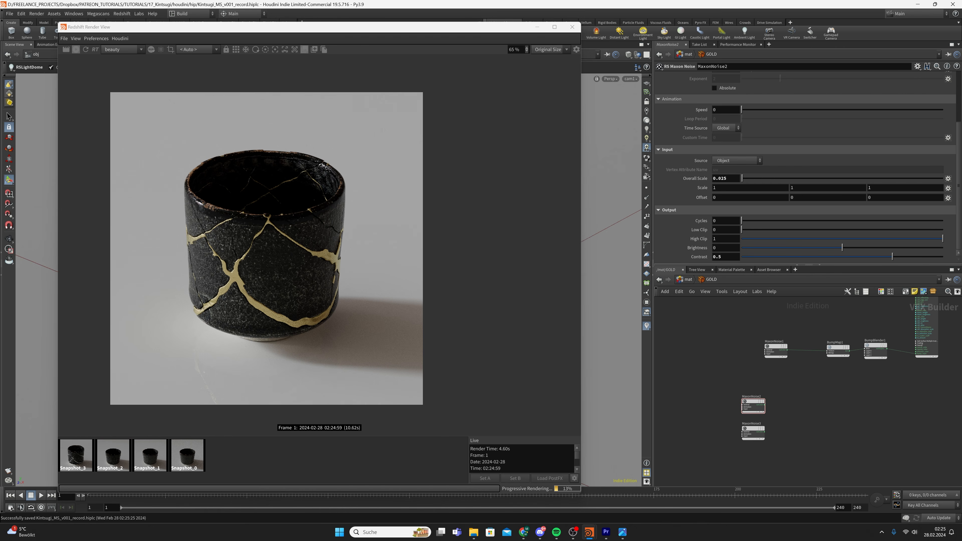
Set MaxonNoise3 to the Fire noise type with Overall Scale 0.05
left_click_drag(709, 395, 767, 442)
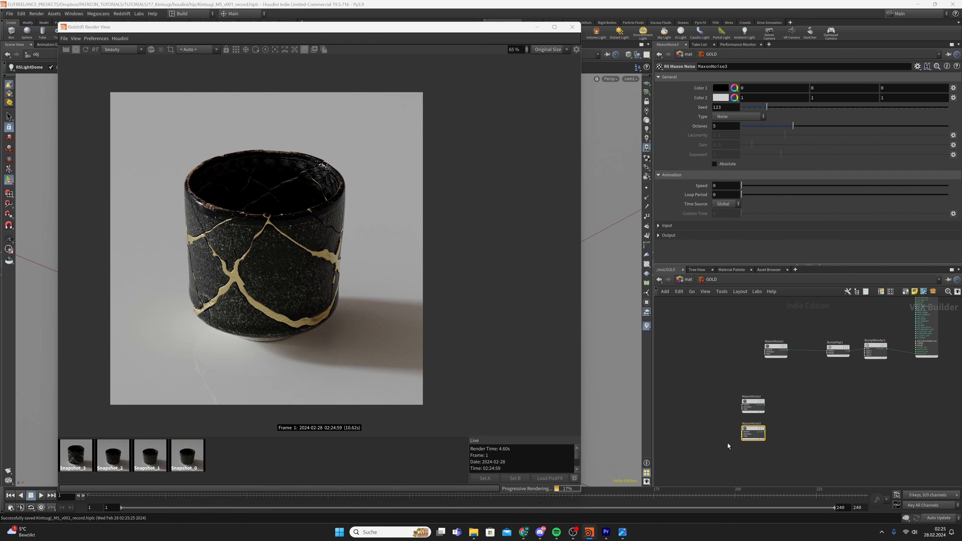
left_click(738, 117)
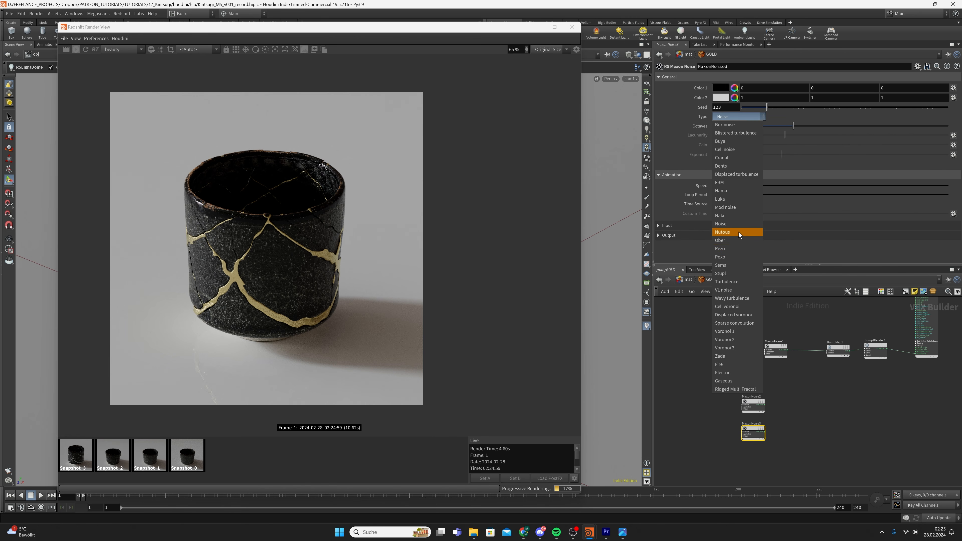
left_click(735, 362)
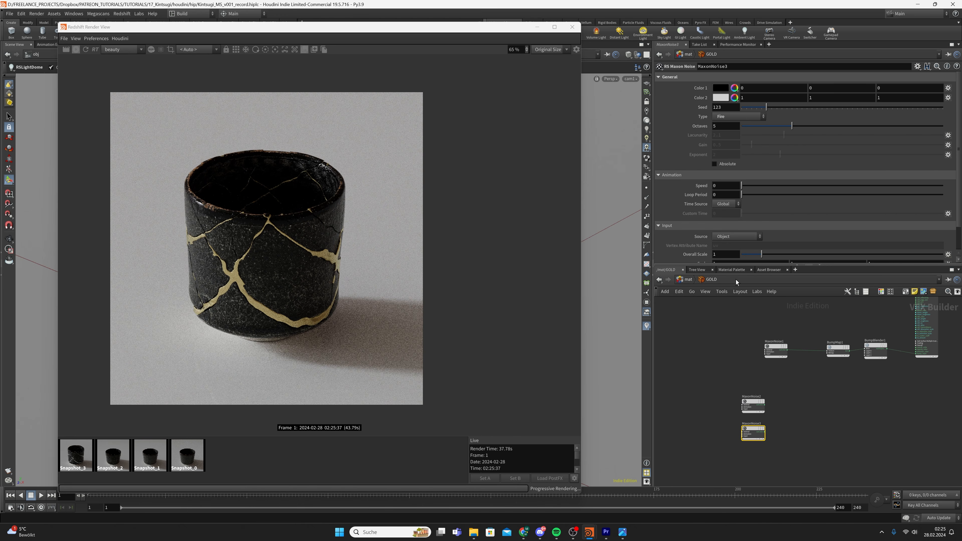
scroll(713, 237, "down", 2)
type("0.05")
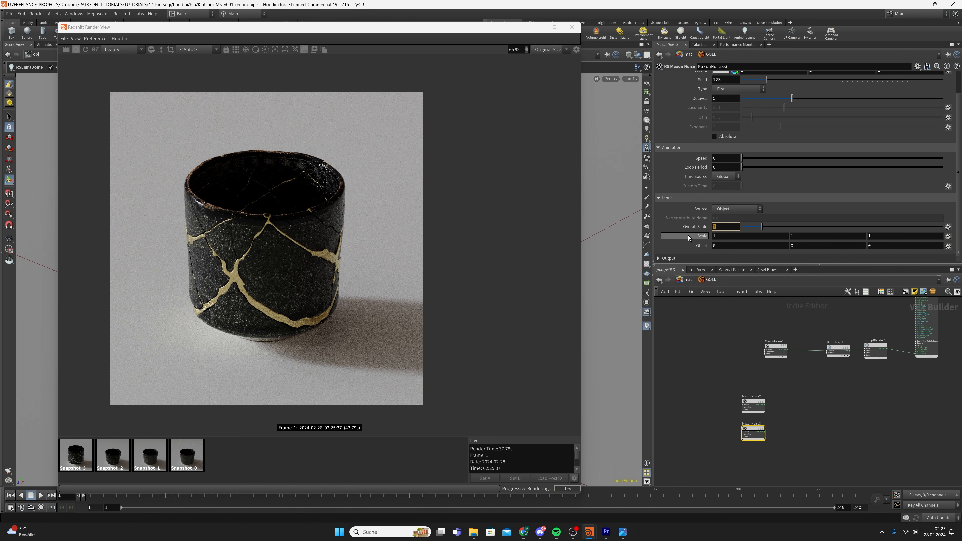
key("Return")
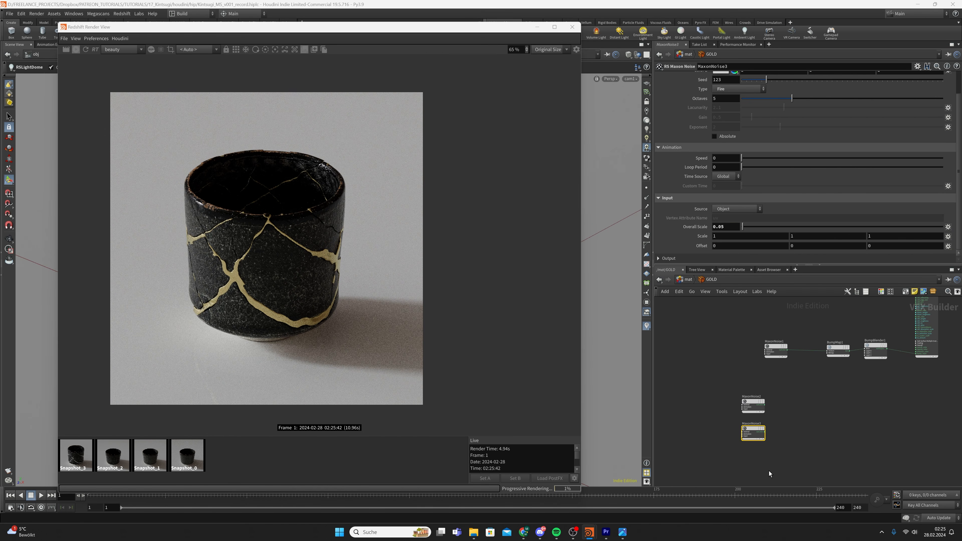
Add an RS Color Composite node to the network
key("Tab")
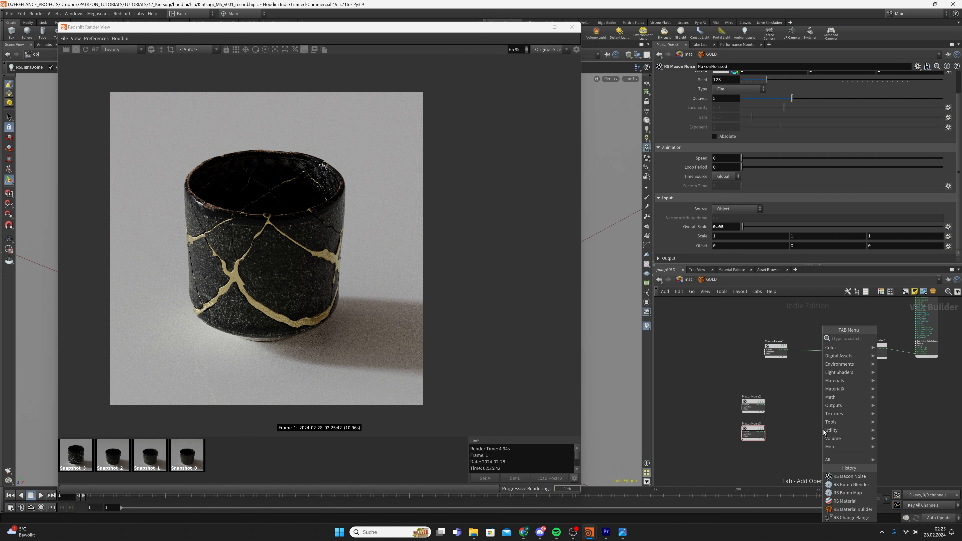
type("rs co")
key("Down")
key("Down")
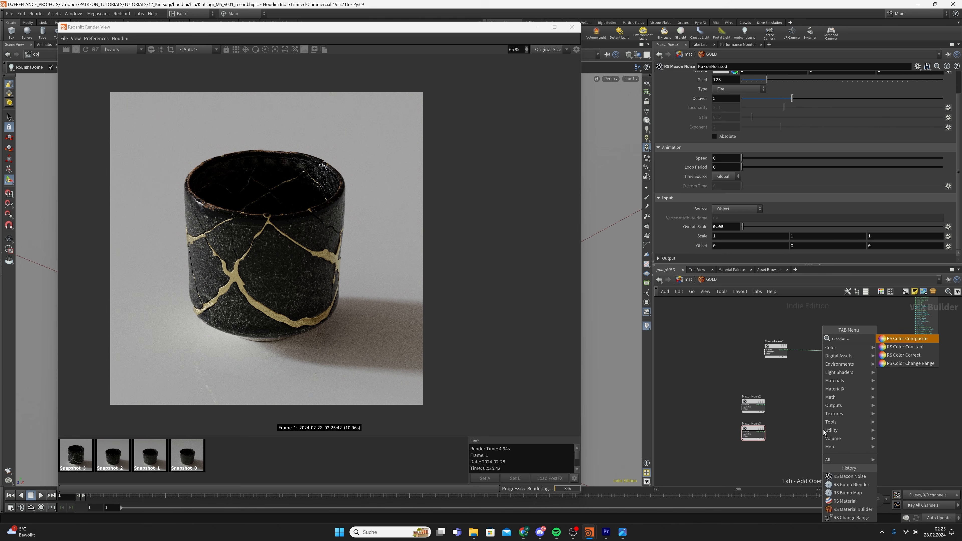
key("Return")
left_click(822, 430)
scroll(771, 405, "up", 2)
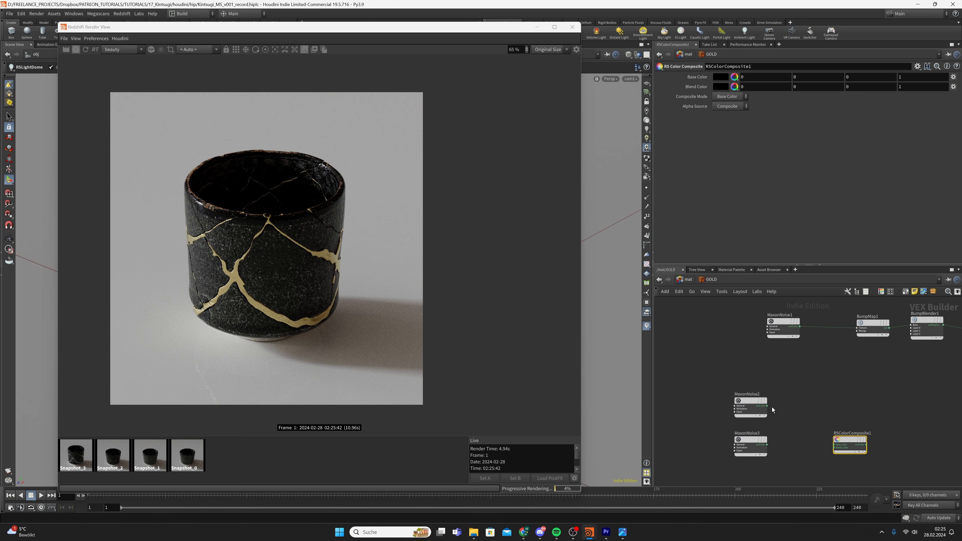
Wire MaxonNoise2 into the composite's Base Color and MaxonNoise3 into its Blend Color
left_click(766, 406)
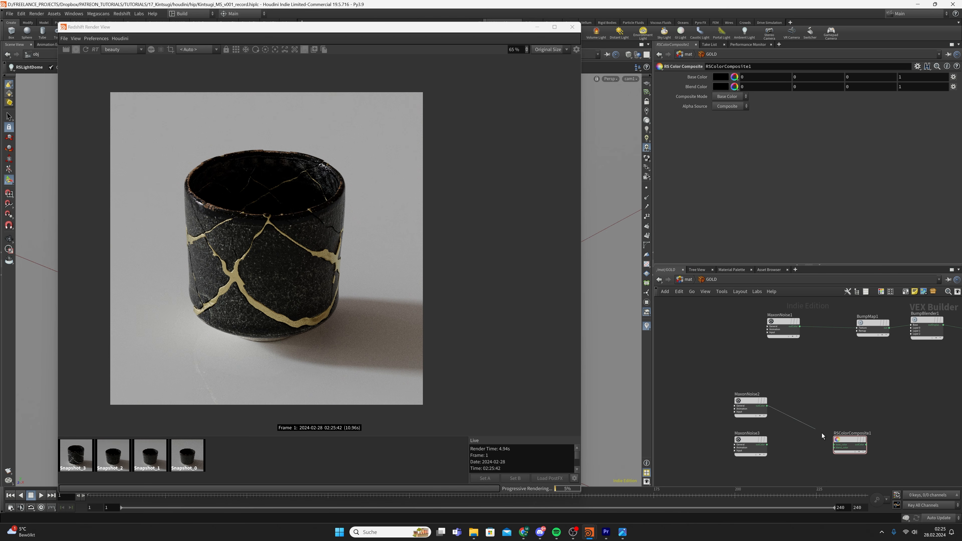
left_click(834, 444)
left_click(766, 445)
left_click(834, 445)
left_click(834, 445)
left_click(768, 406)
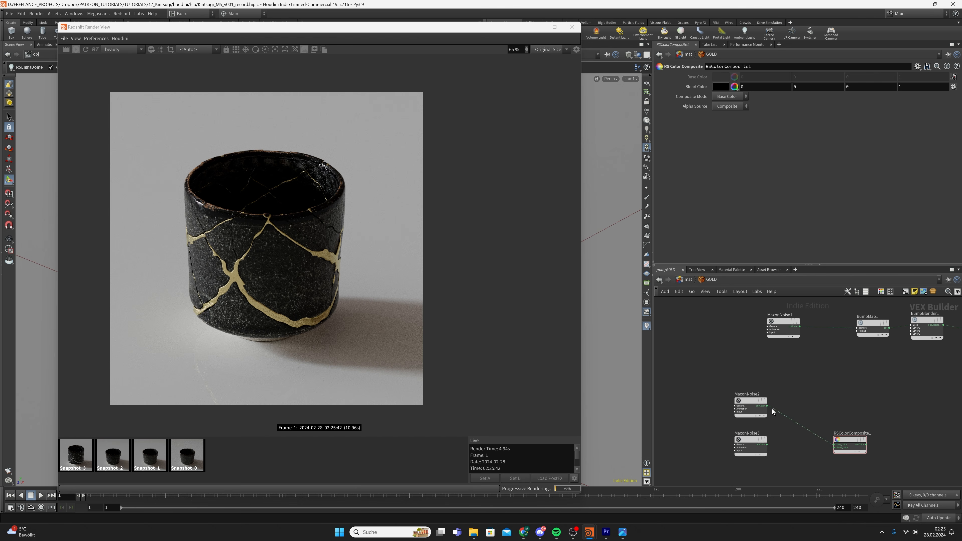
left_click(767, 445)
left_click(846, 447)
left_click_drag(846, 442, 826, 423)
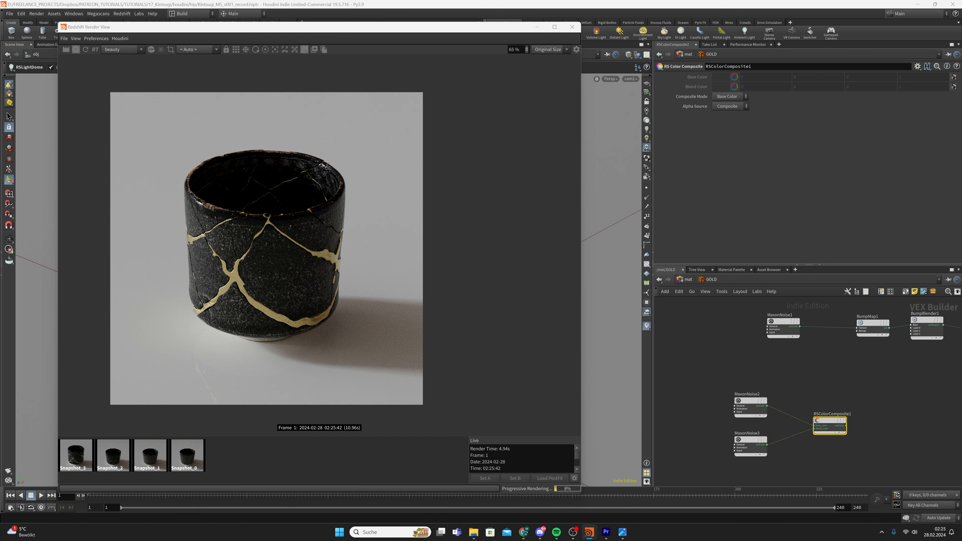
Set the composite mode to Subtract and save
left_click(738, 97)
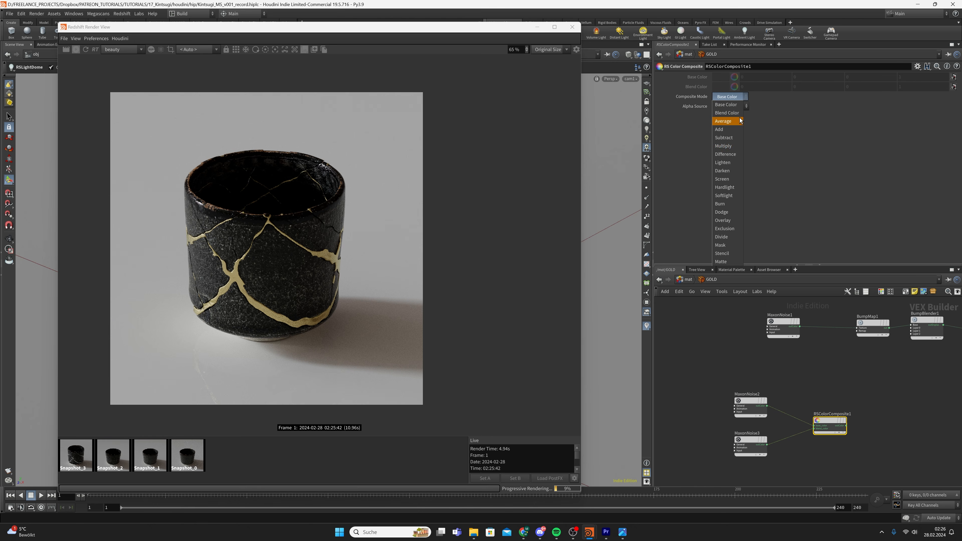
left_click(731, 138)
key("ctrl+s")
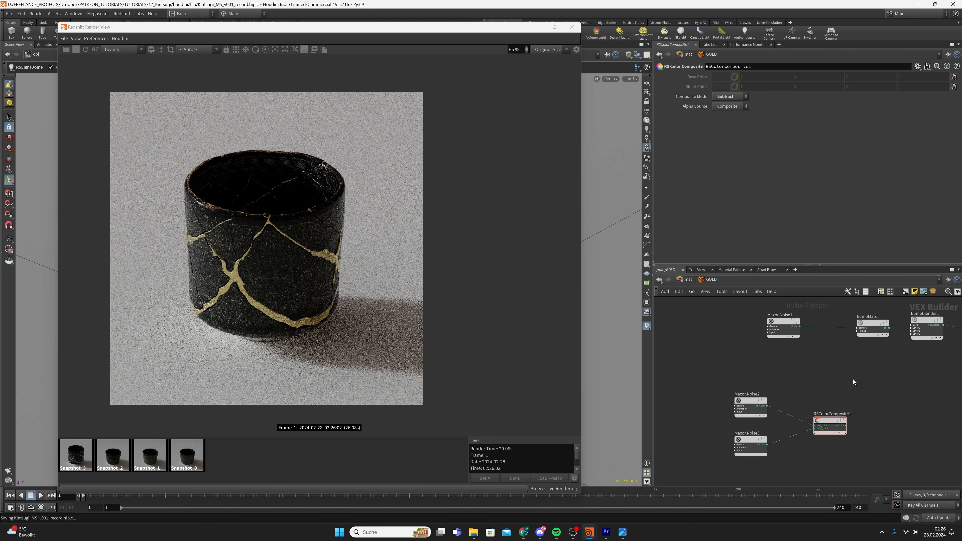
scroll(875, 366, "down", 2)
Connect the composite to the material output, then preview MaxonNoise2 alone on the surface
left_click(814, 416)
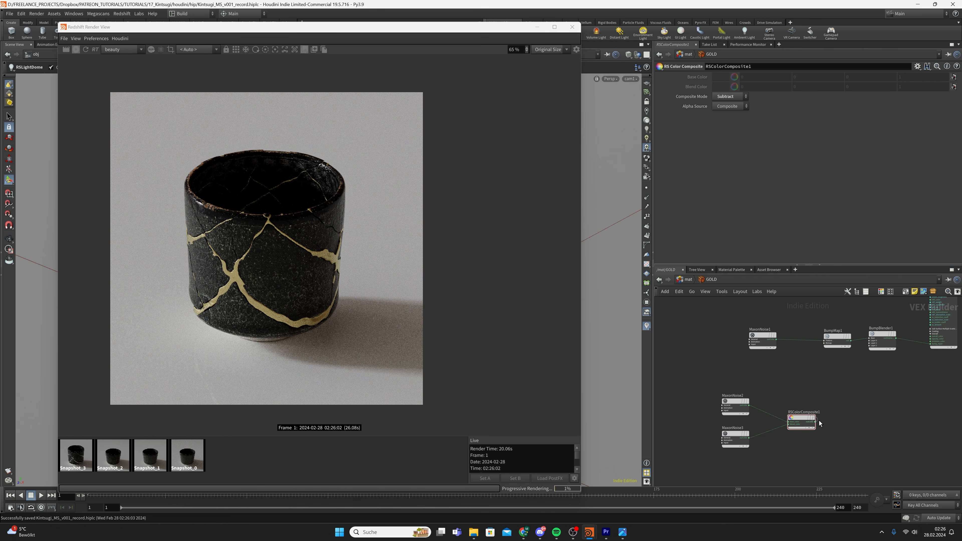
scroll(812, 365, "down", 3)
scroll(831, 325, "up", 3)
left_click(815, 312)
middle_click_drag(758, 448, 861, 411)
scroll(704, 424, "up", 2)
middle_click_drag(706, 423, 741, 440)
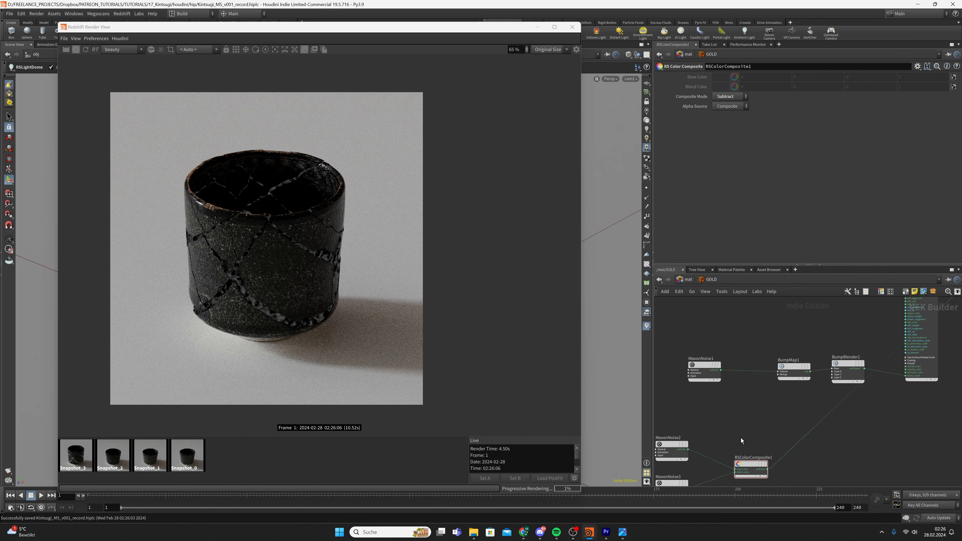
left_click(690, 448)
middle_click_drag(869, 415, 776, 461)
scroll(776, 461, "down", 2)
left_click(868, 346)
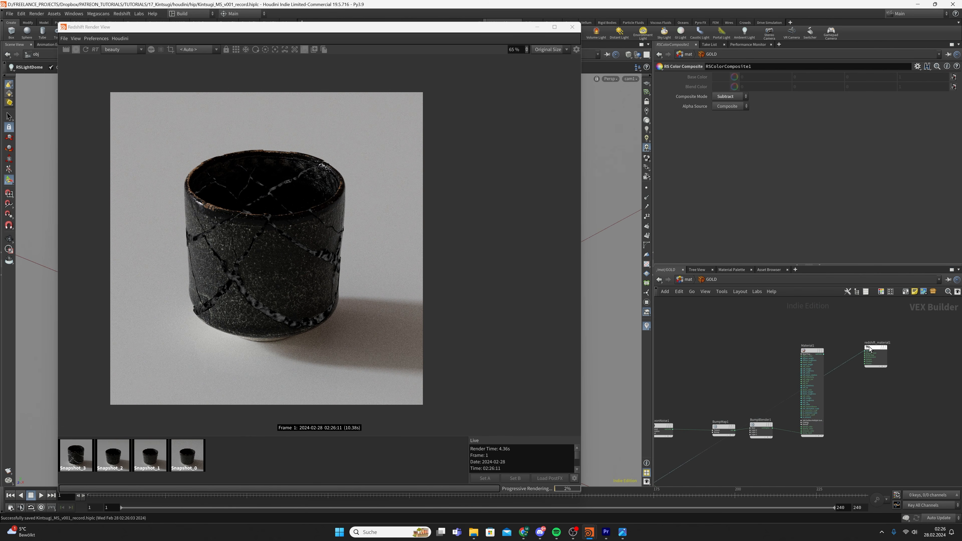
Preview the Subtract composite result on redshift_material1 and save the scene
scroll(775, 432, "down", 3)
middle_click_drag(775, 445, 785, 424)
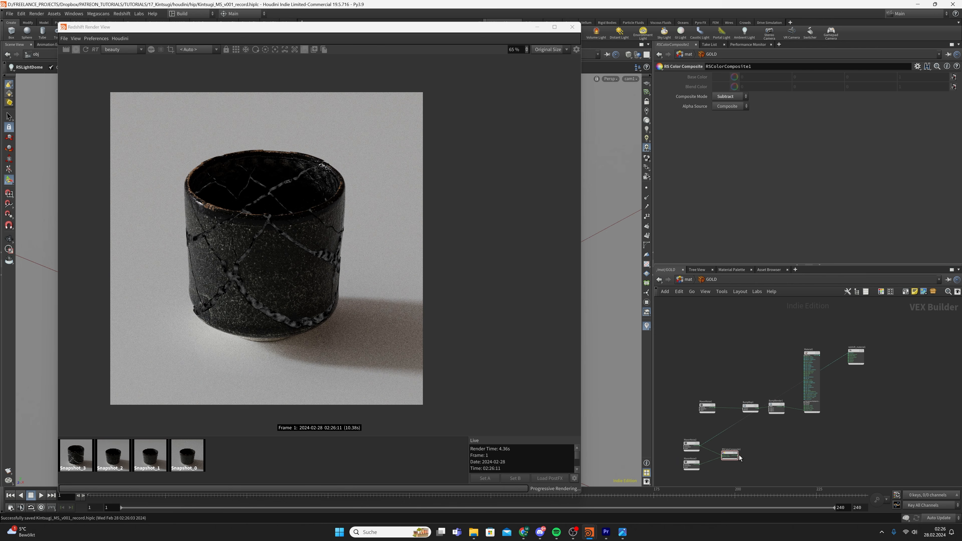
left_click(738, 456)
scroll(854, 346, "up", 2)
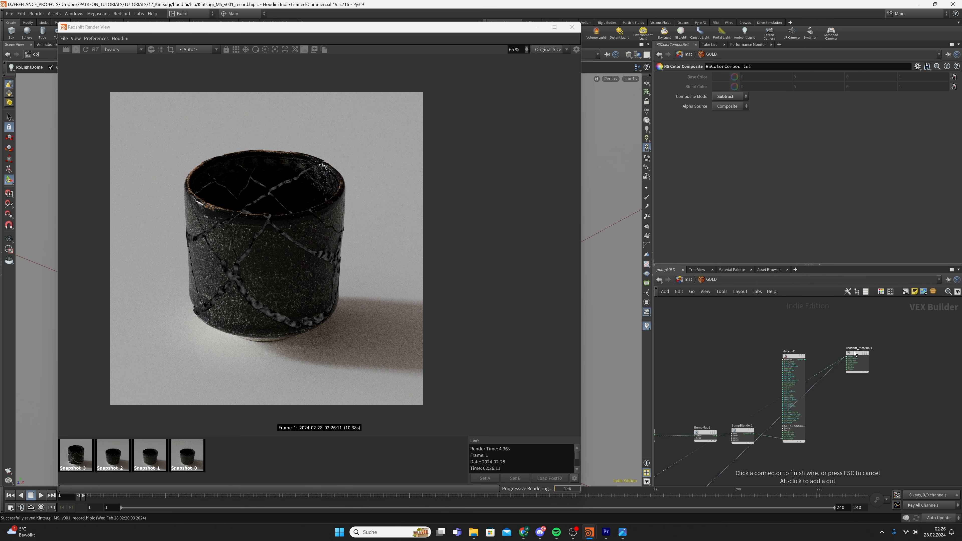
left_click(854, 352)
middle_click_drag(718, 473, 768, 418)
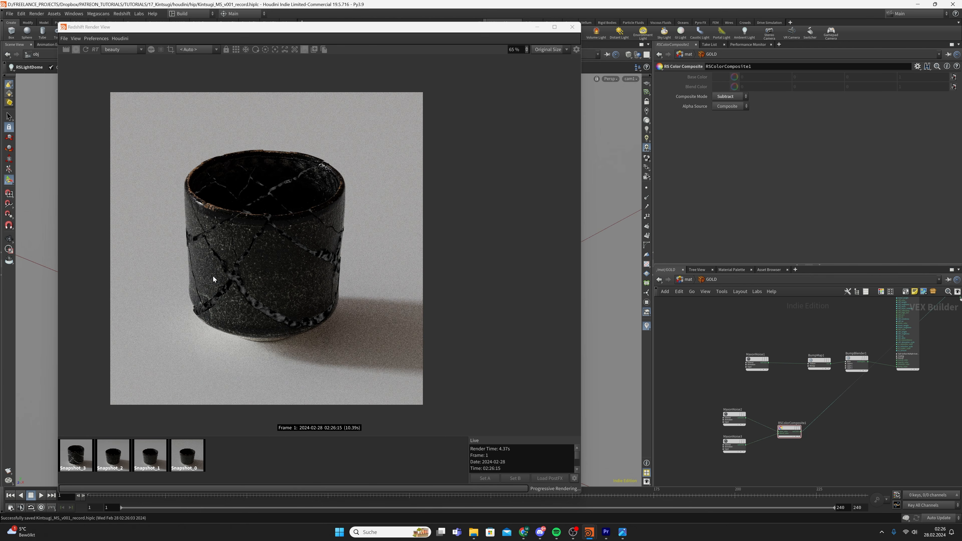
key("ctrl+s")
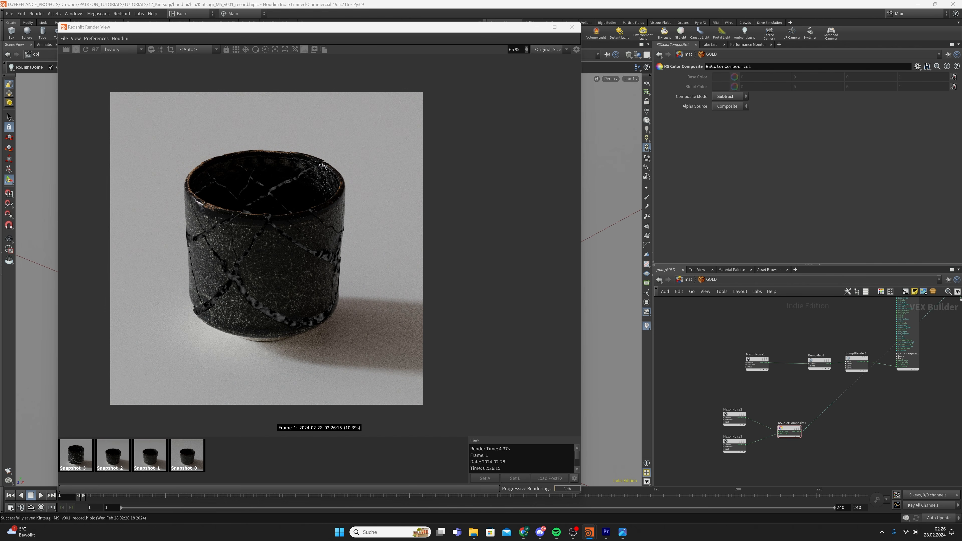
Add a new RS Maxon Noise node to the network
middle_click_drag(794, 472, 793, 421)
key("Tab")
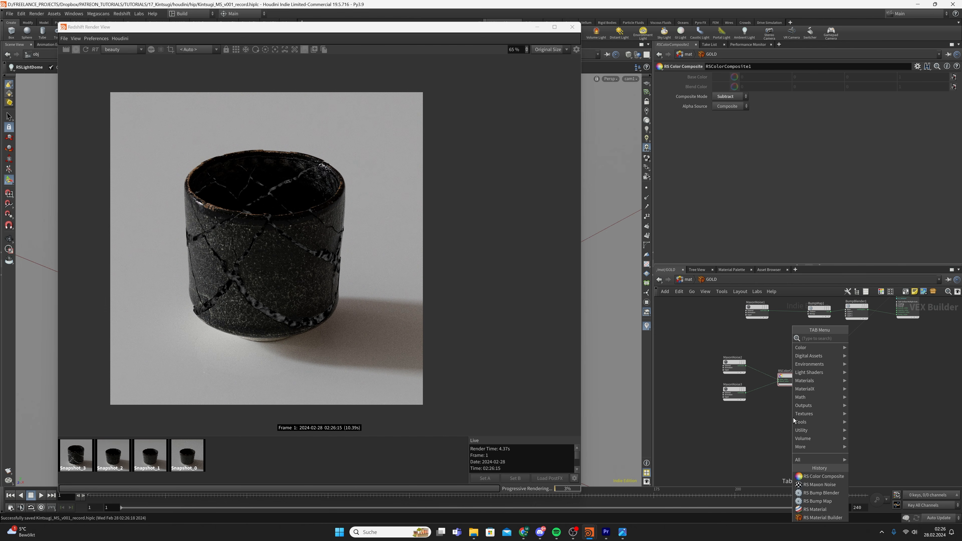
type("maxon noise")
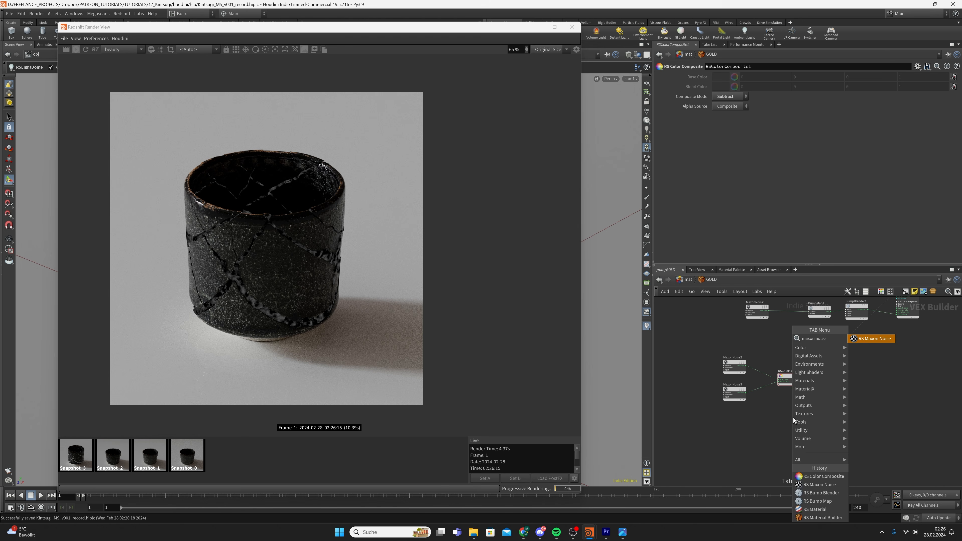
key("Return")
Insert a new RS Bump Map (BumpMap2) between the composite and material, with Height Scale 0.005
middle_click_drag(846, 365, 844, 374)
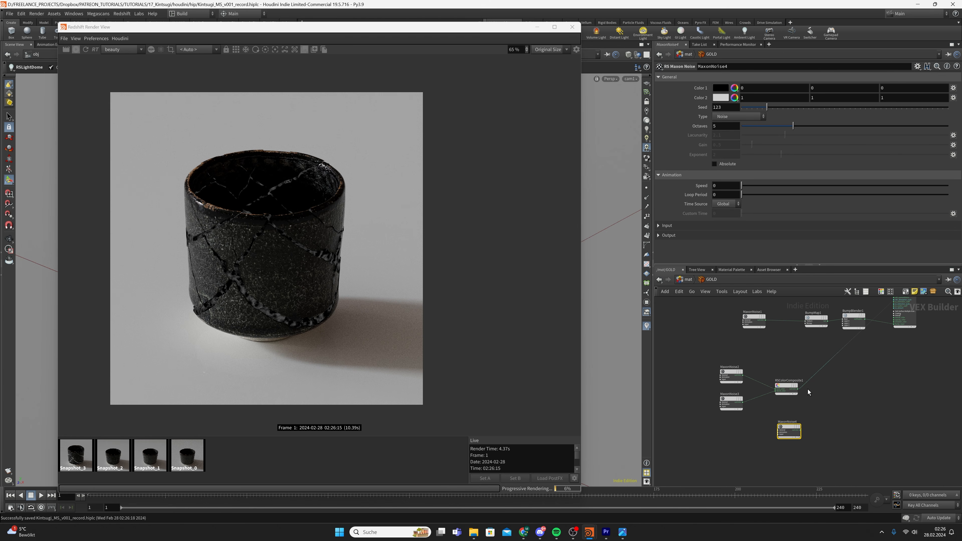
middle_click_drag(808, 389, 796, 403)
key("Tab")
type("bump m")
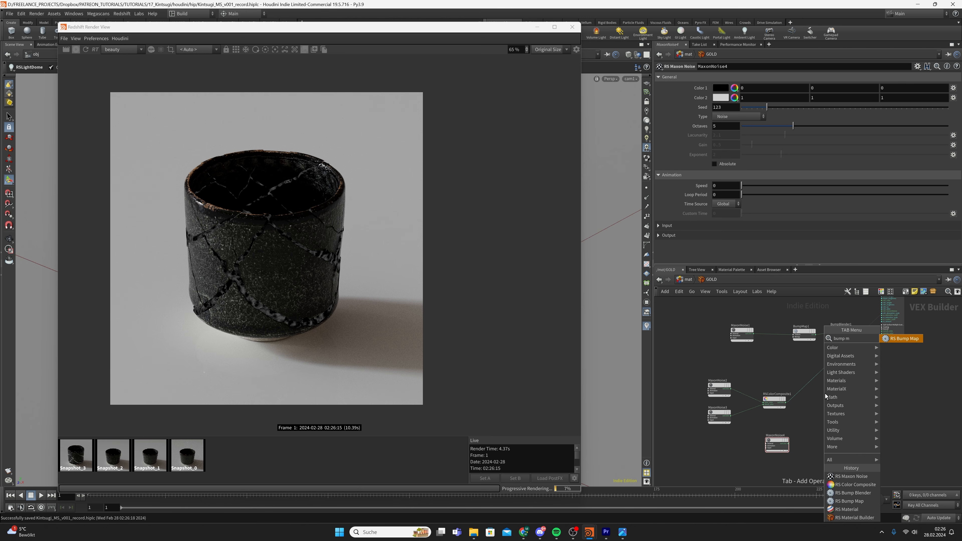
key("Return")
left_click_drag(826, 396, 819, 384)
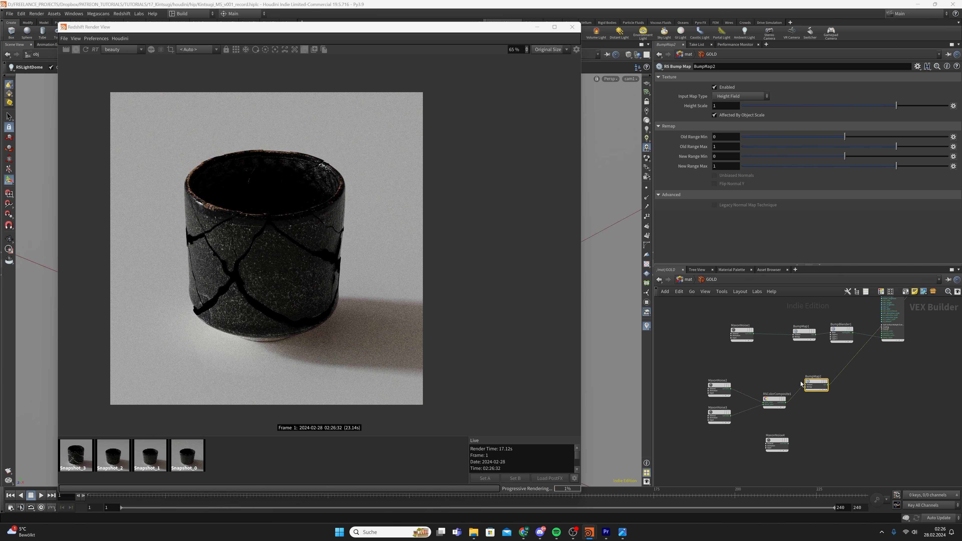
left_click(715, 106)
type("0.00")
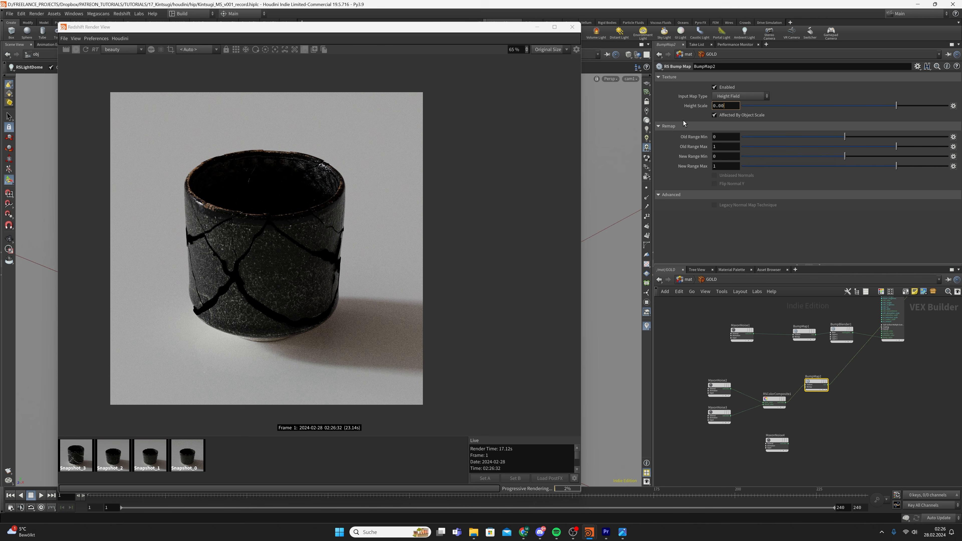
type("5")
key("Return")
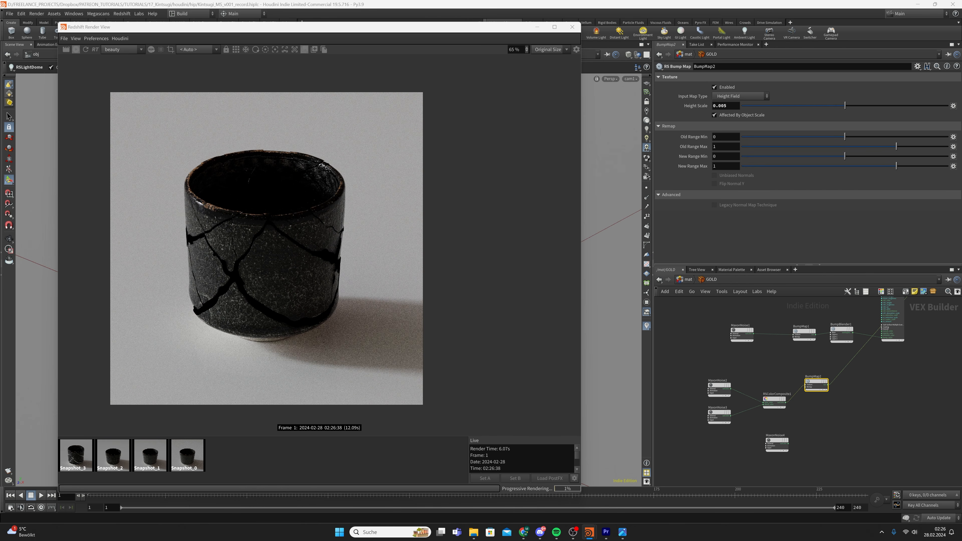
Wire BumpMap2 into BumpBlender1's Layer 0 at Blend Weight 0.5 with Additive Mode enabled
left_click(828, 385)
scroll(828, 355, "up", 3)
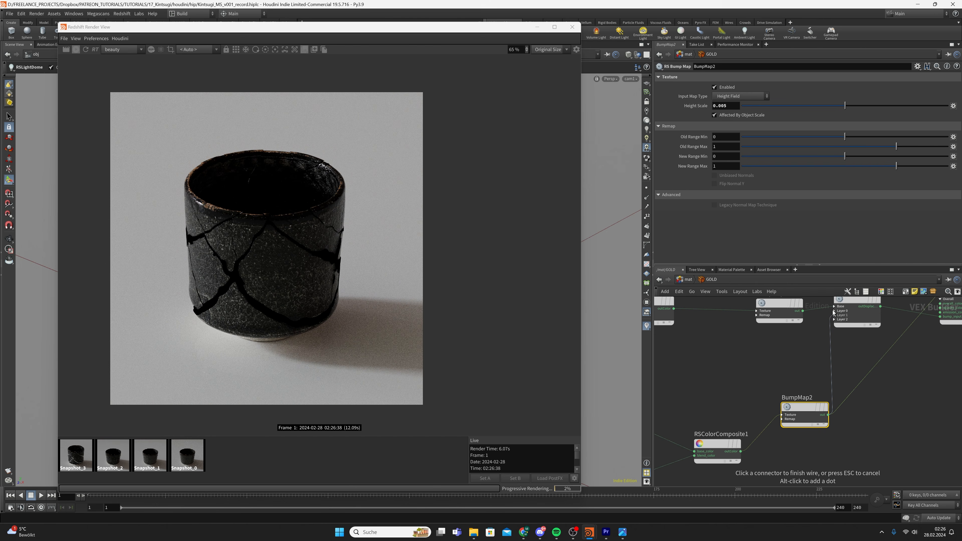
left_click(832, 310)
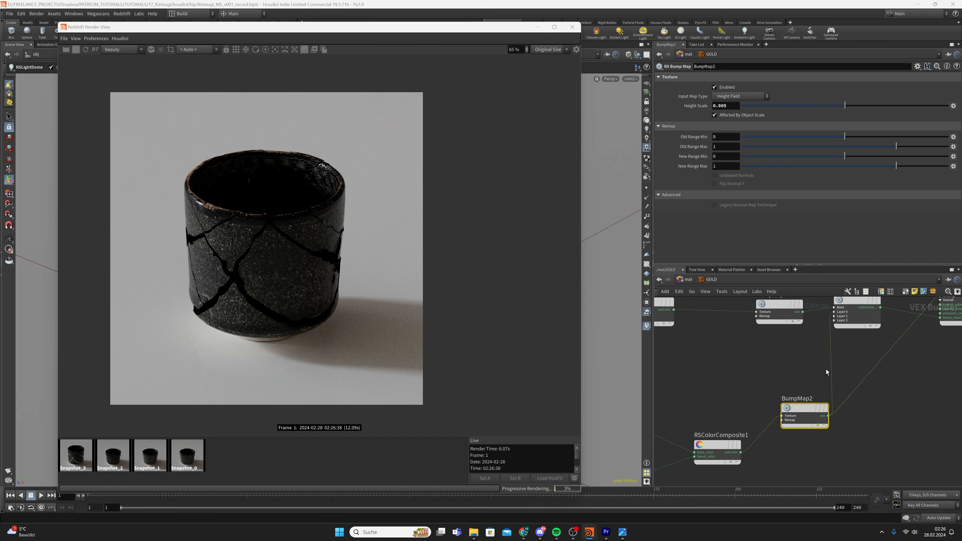
left_click(857, 303)
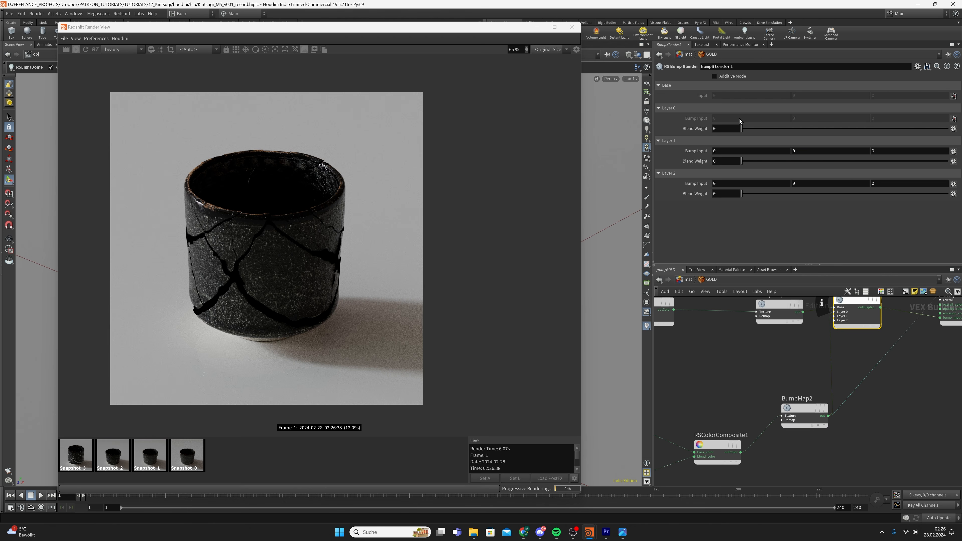
left_click(733, 129)
type(".5")
key("Return")
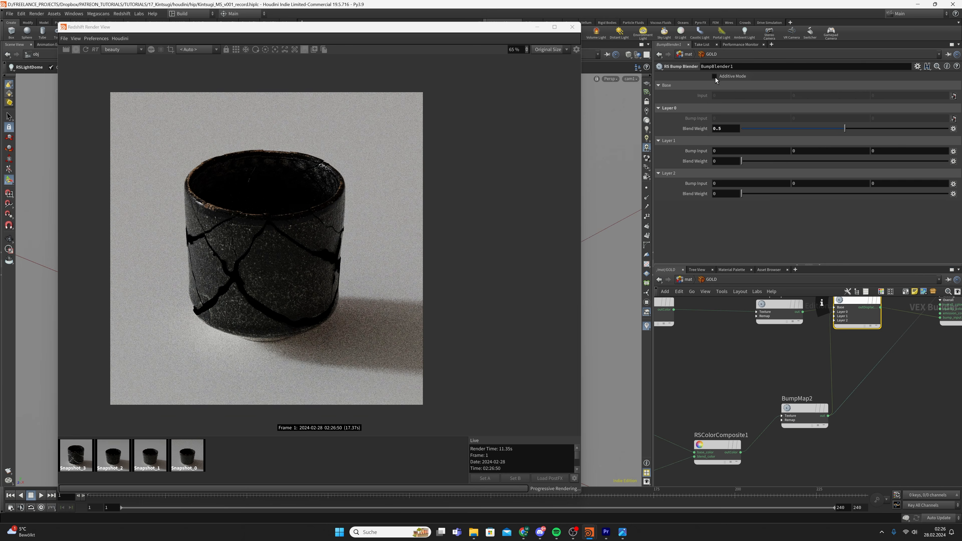
left_click(714, 76)
scroll(814, 379, "down", 4)
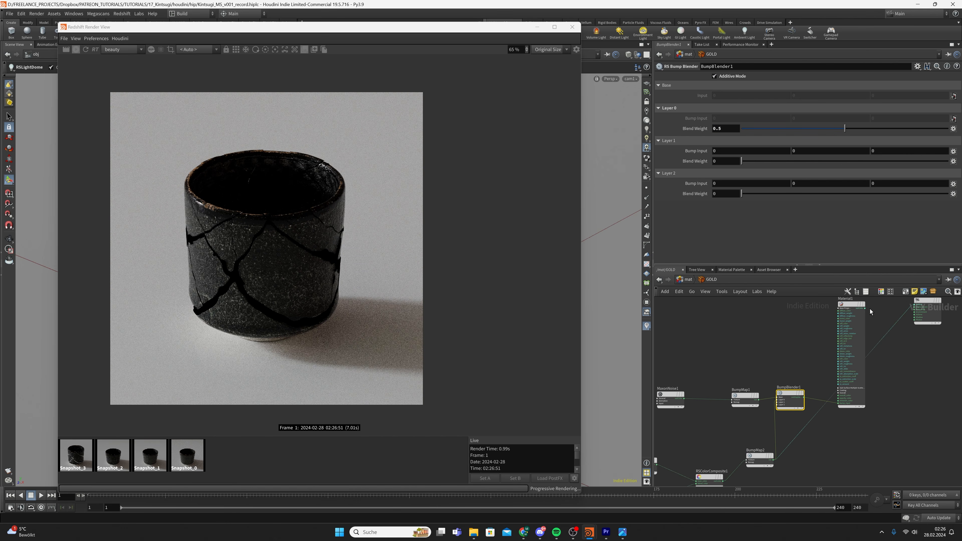
left_click(865, 308)
Connect Material1's outColor to redshift_material1's Surface input, save, and zoom to inspect the render
middle_click_drag(913, 305, 879, 338)
left_click(879, 337)
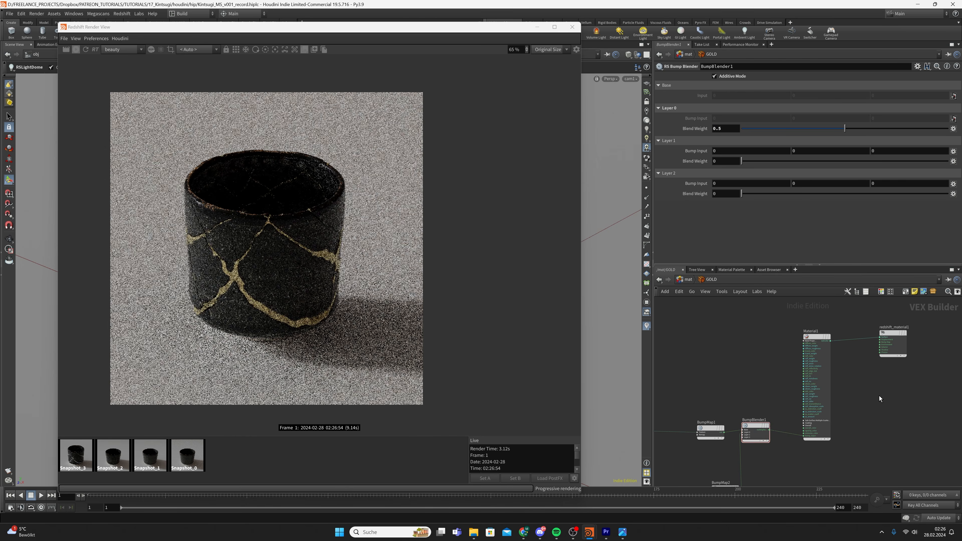
key("ctrl+s")
scroll(266, 313, "up", 5)
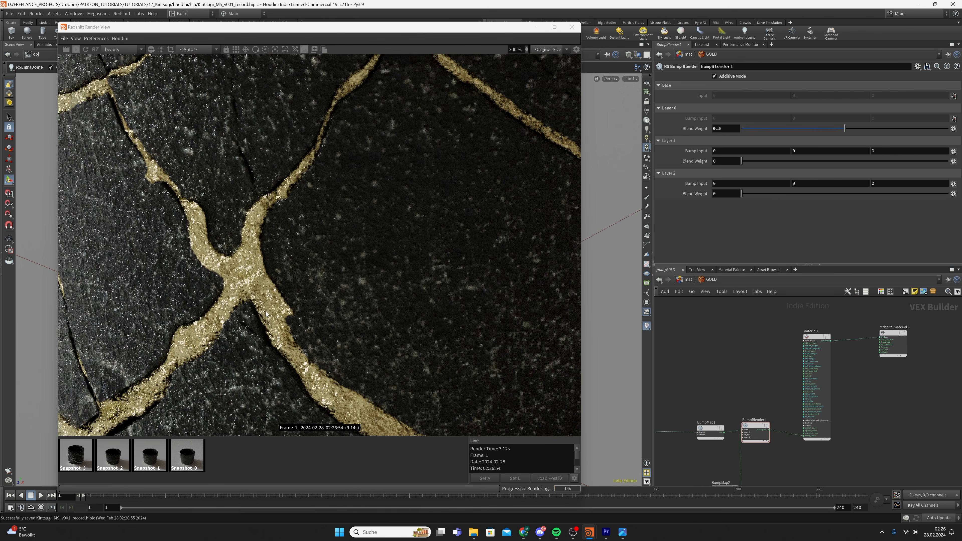
scroll(266, 312, "down", 2)
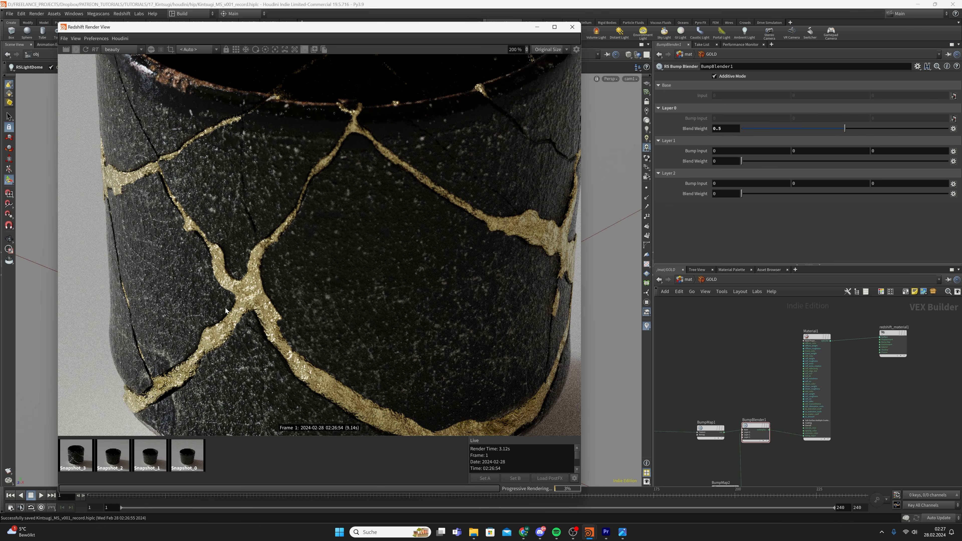
scroll(231, 306, "down", 3)
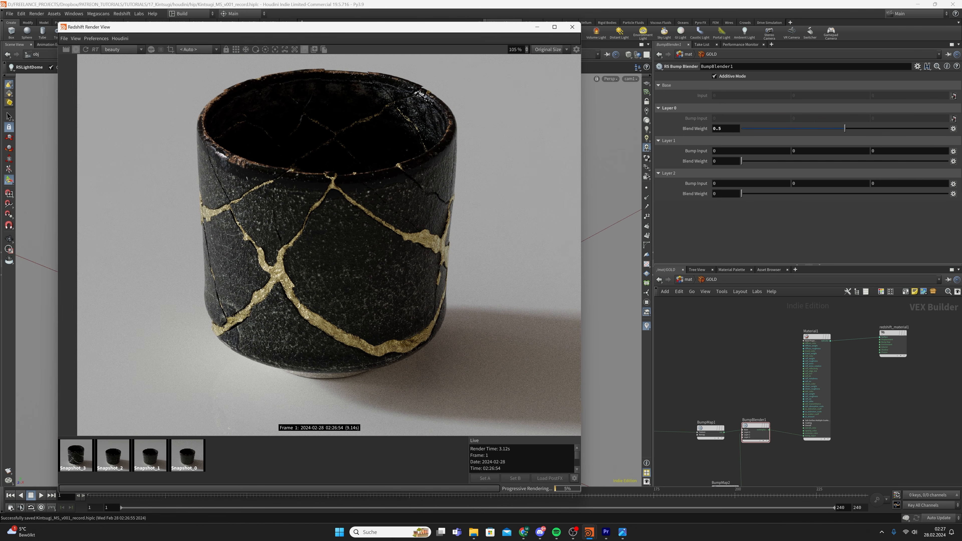
scroll(238, 284, "up", 5)
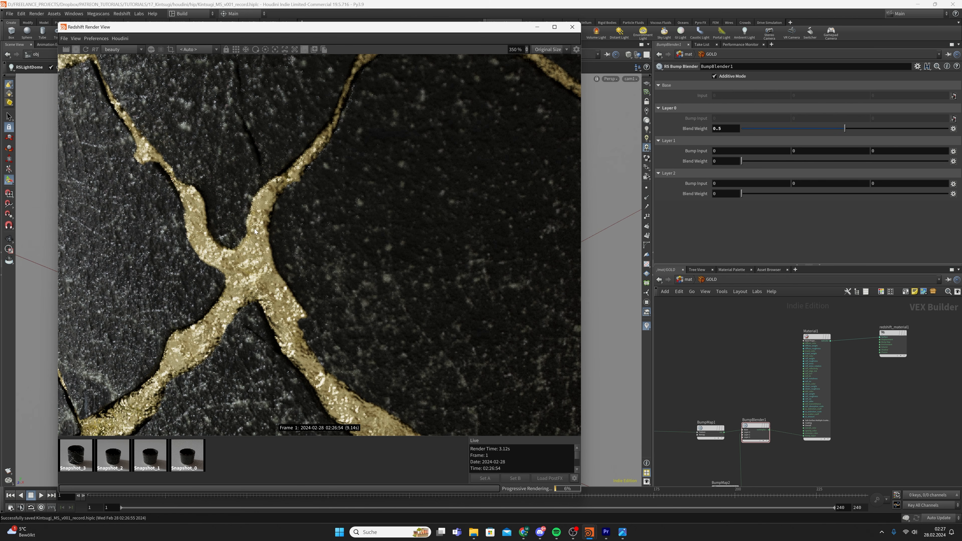
scroll(251, 242, "down", 2)
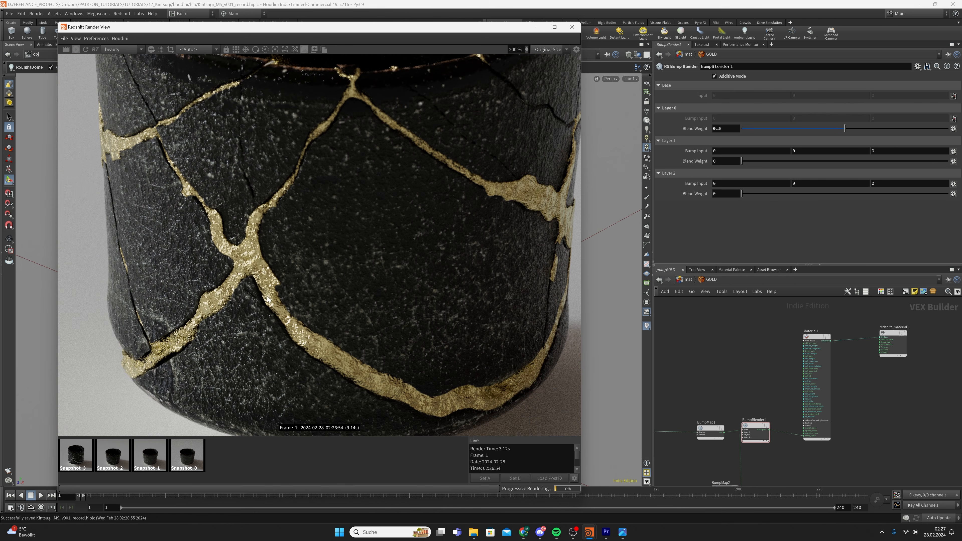
scroll(286, 281, "down", 3)
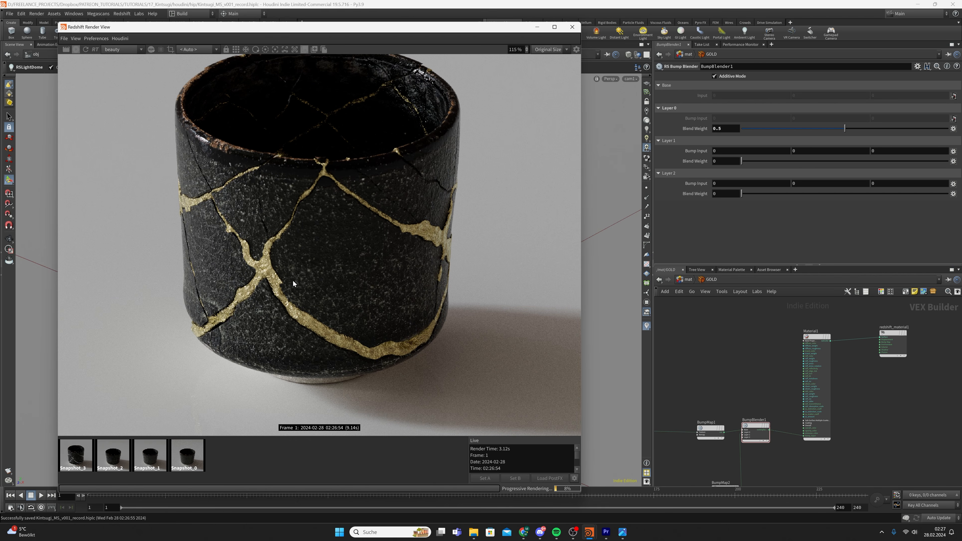
scroll(774, 394, "down", 1)
Give MaxonNoise4 an Overall Scale of 0.05 in its Input settings
middle_click_drag(764, 400, 819, 291)
left_click(753, 428)
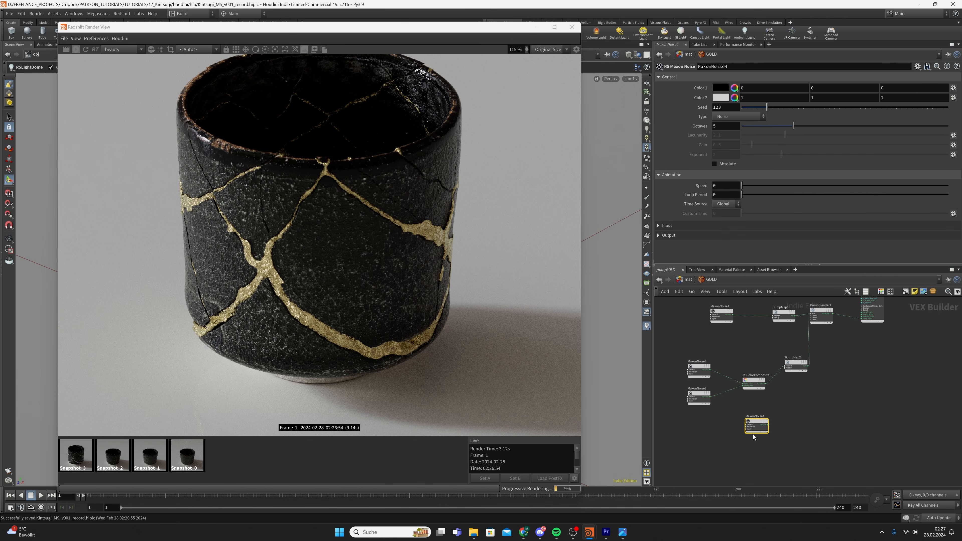
key("ctrl+s")
left_click_drag(676, 354, 730, 374)
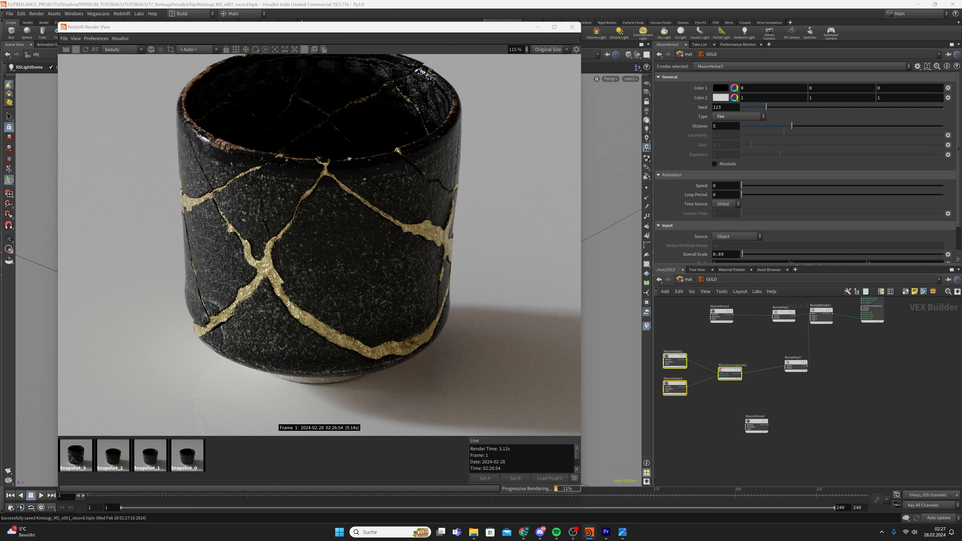
left_click(756, 425)
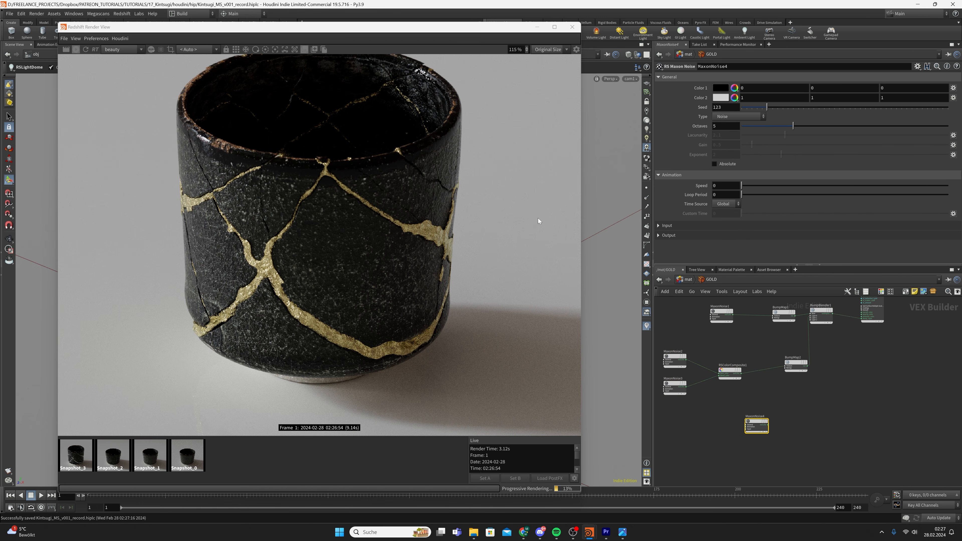
left_click(658, 225)
scroll(719, 214, "down", 2)
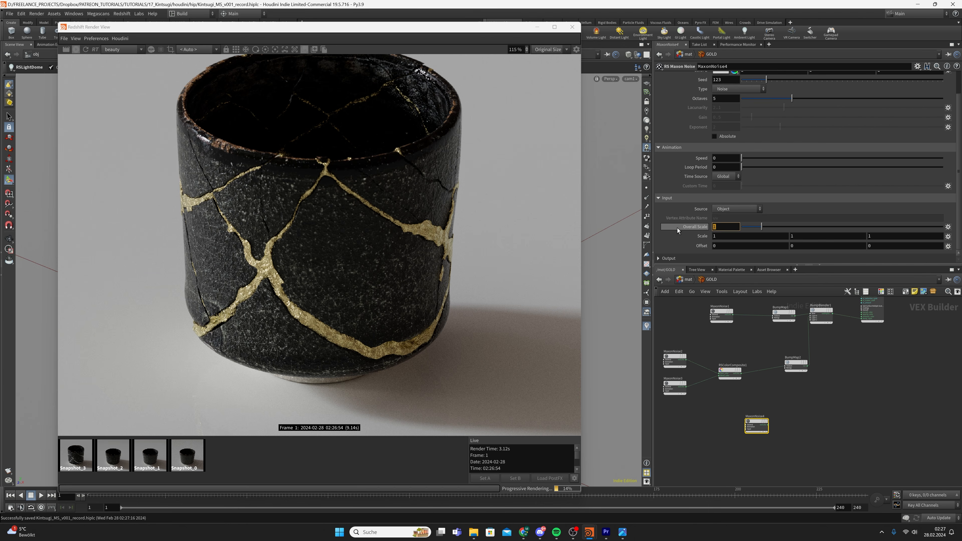
type("0.05")
key("Return")
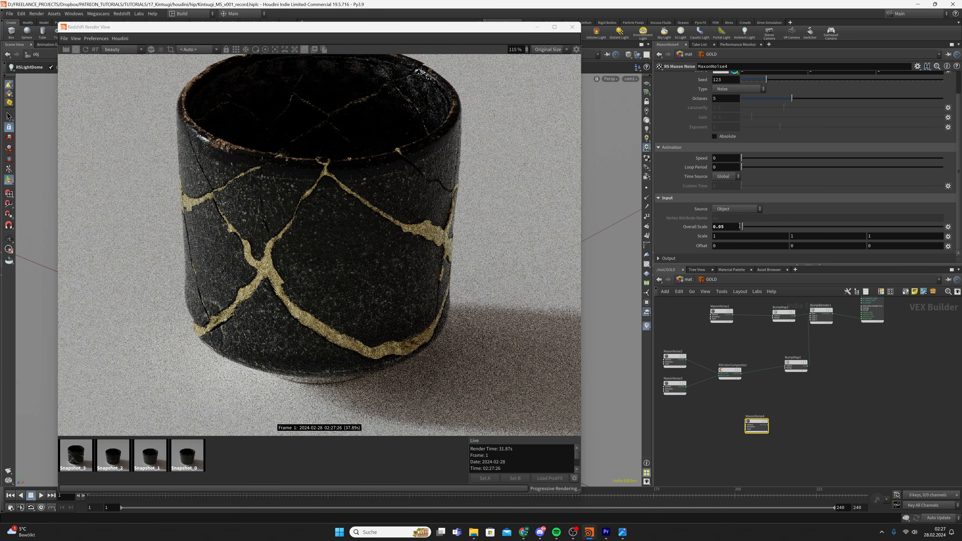
Set MaxonNoise4's Output Low Clip to 0.2 and Contrast to 0.5
left_click(668, 258)
scroll(686, 236, "down", 3)
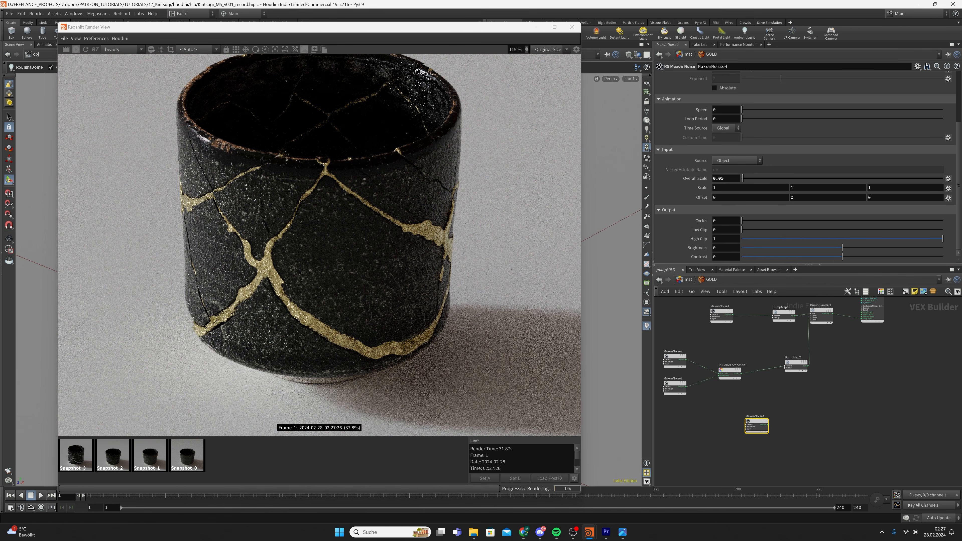
left_click(726, 230)
type(".2")
key("Return")
left_click(724, 257)
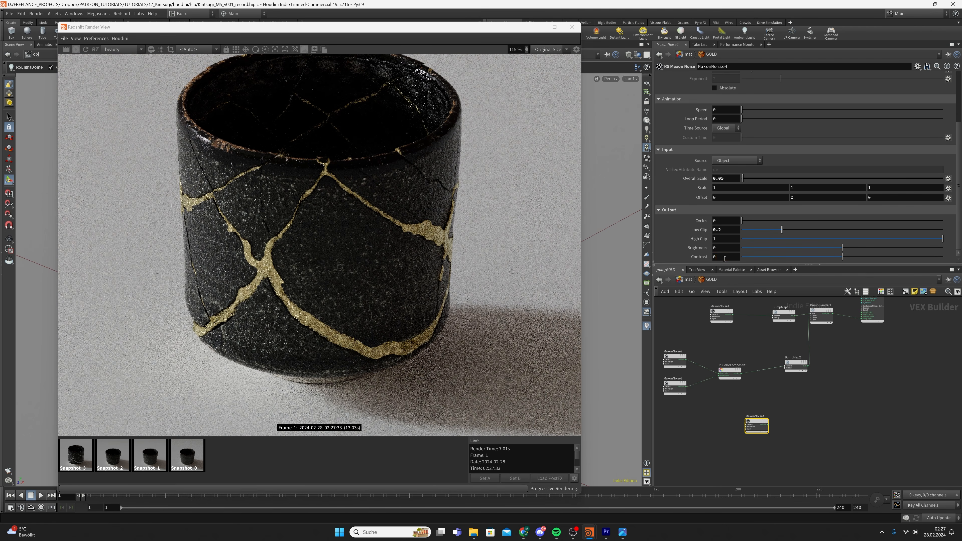
key("Return")
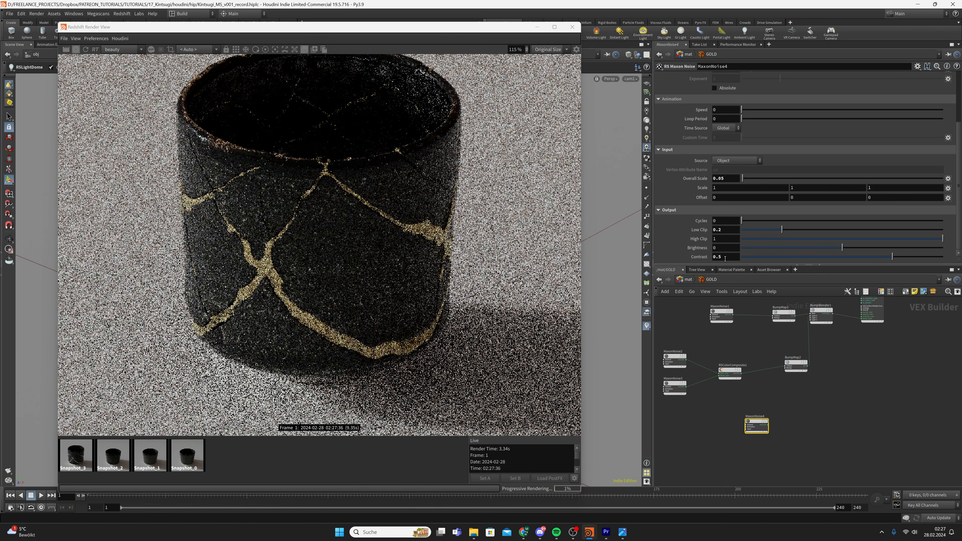
Duplicate RSColorComposite1 as RSColorComposite2 and clear its input wires
left_click(730, 370)
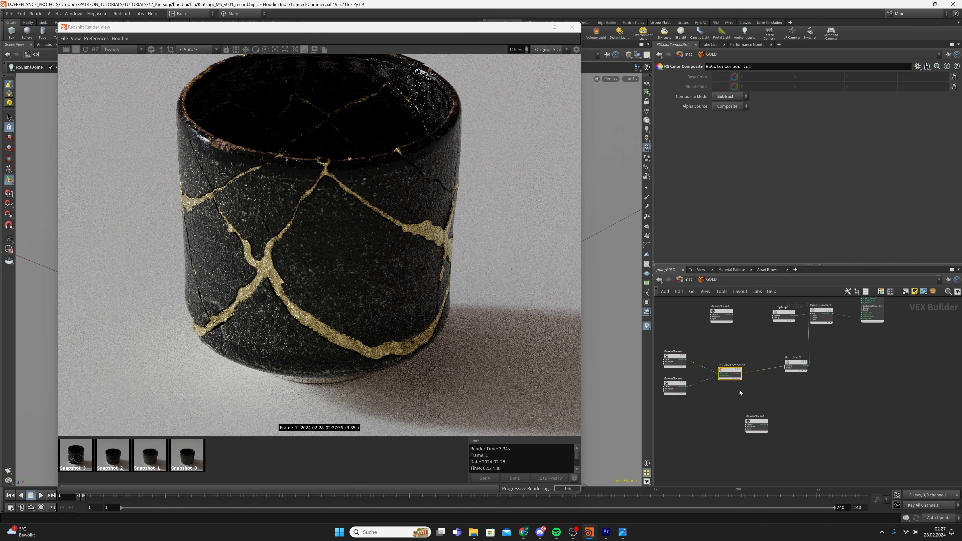
key("ctrl+c")
key("ctrl+v")
scroll(767, 343, "up", 3)
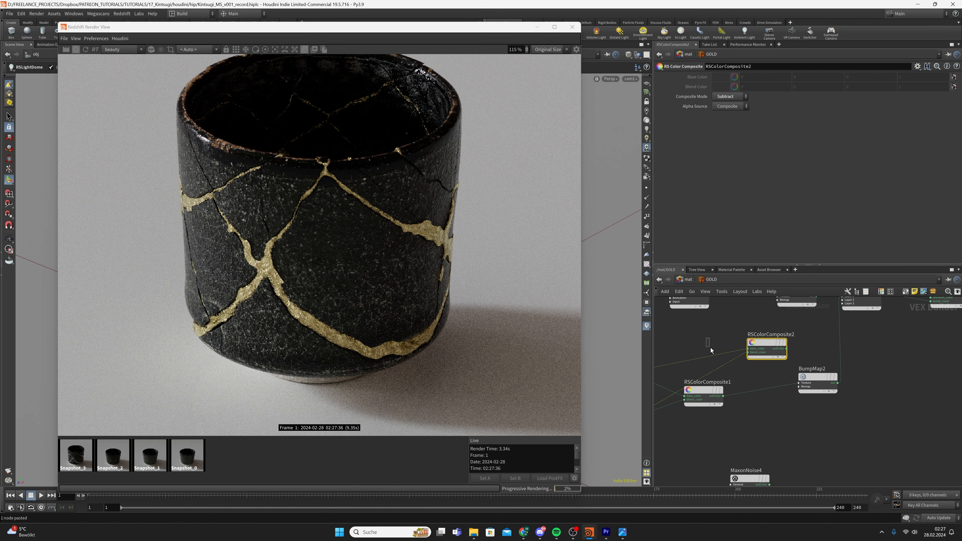
left_click(711, 356)
key("Delete")
left_click(729, 363)
key("Delete")
left_click_drag(763, 355, 775, 394)
Splice RSColorComposite2 before BumpMap2, with MaxonNoise4 as blend colour in Multiply mode, and save
left_click(305, 49)
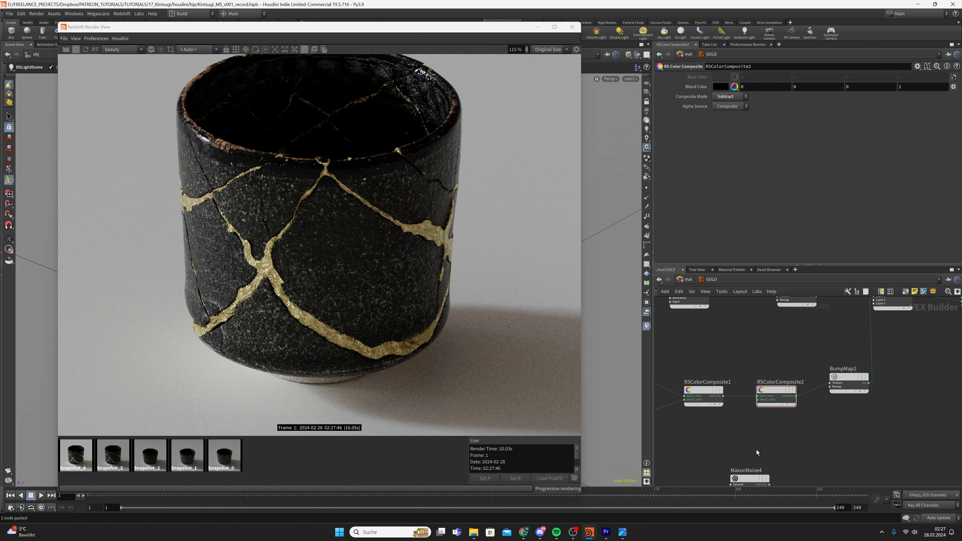
left_click(769, 484)
left_click(771, 400)
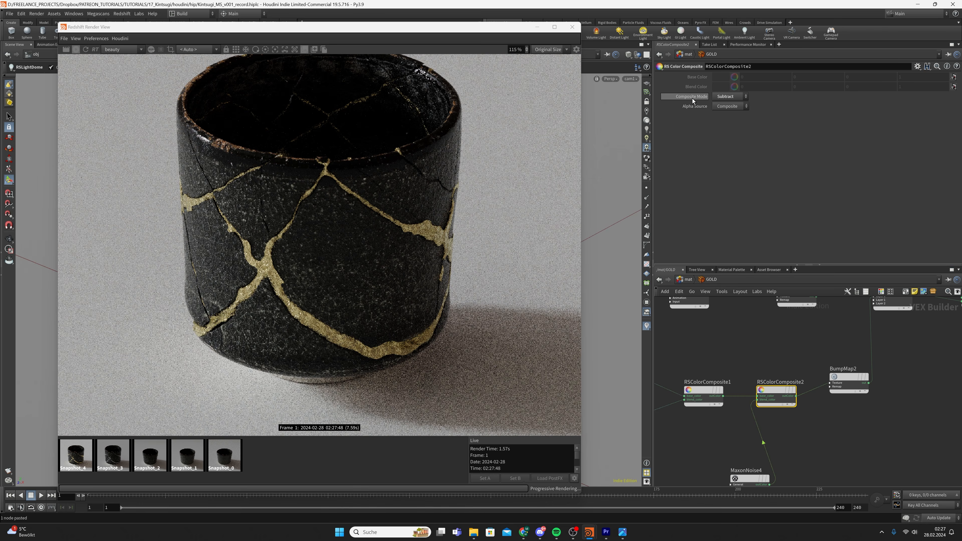
left_click(730, 97)
left_click(731, 146)
middle_click_drag(746, 370, 800, 365)
left_click_drag(803, 475, 780, 465)
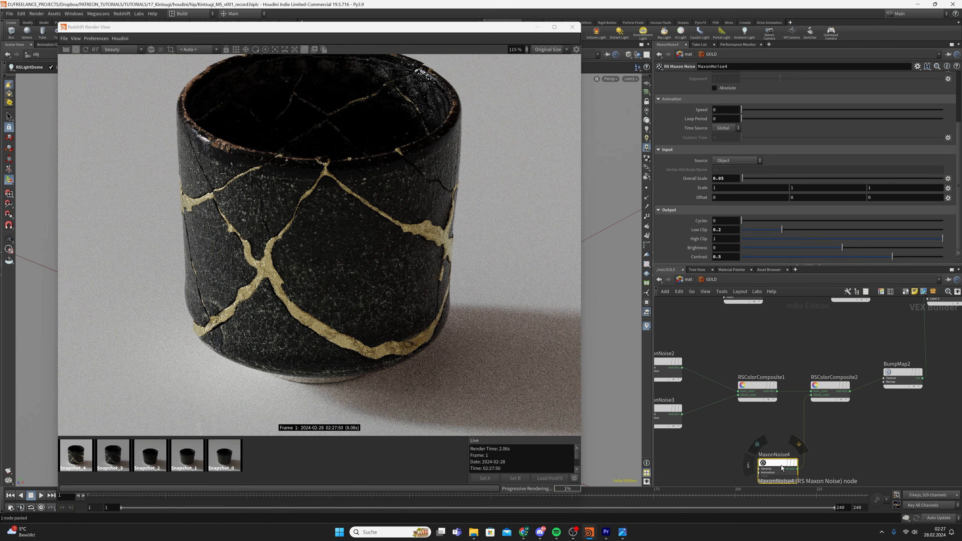
key("ctrl+s")
Paste RSColorComposite3 between MaxonNoise1 and BumpMap1, wiring MaxonNoise1 into its base colour
key("ctrl+c")
middle_click_drag(834, 328, 837, 411)
scroll(837, 412, "down", 2)
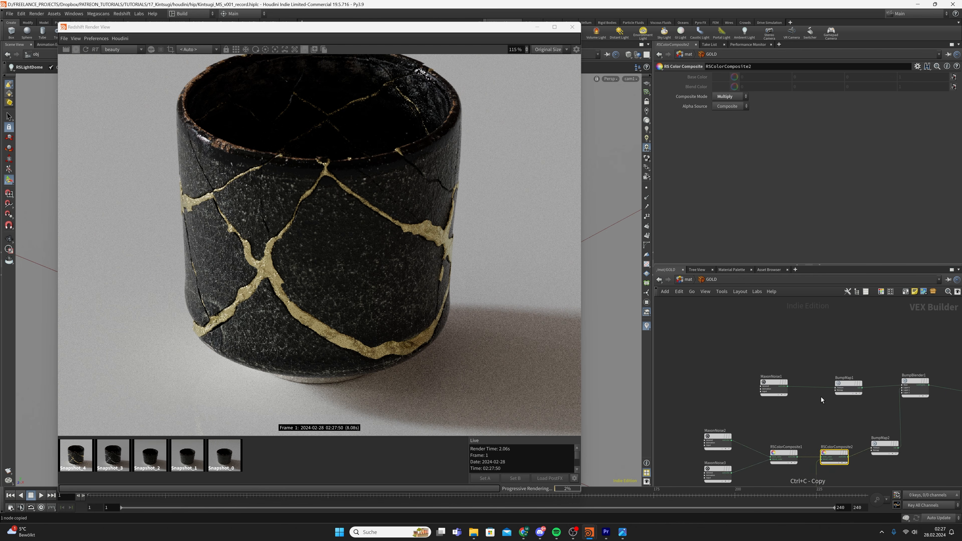
scroll(812, 396, "up", 2)
key("ctrl+v")
left_click_drag(809, 393, 821, 412)
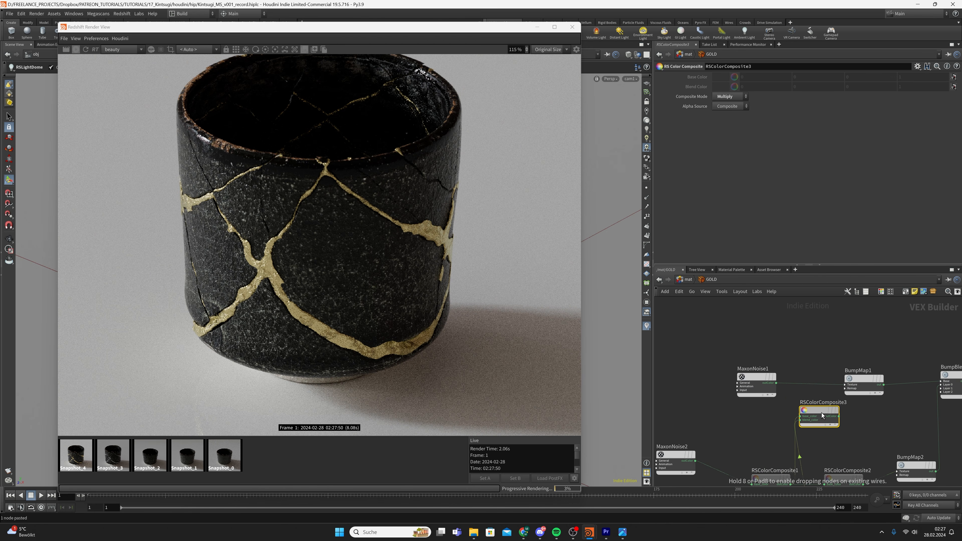
scroll(766, 374, "up", 2)
left_click(780, 387)
left_click(815, 434)
left_click_drag(869, 435, 883, 401)
left_click(883, 401)
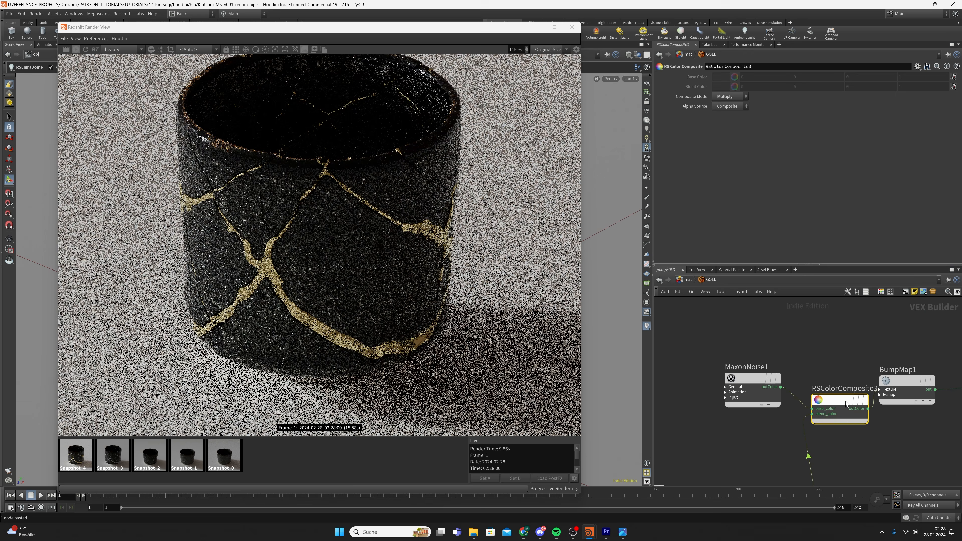
Select the MaxonNoise4 node and save the scene
scroll(845, 401, "down", 3)
left_click_drag(786, 411, 840, 453)
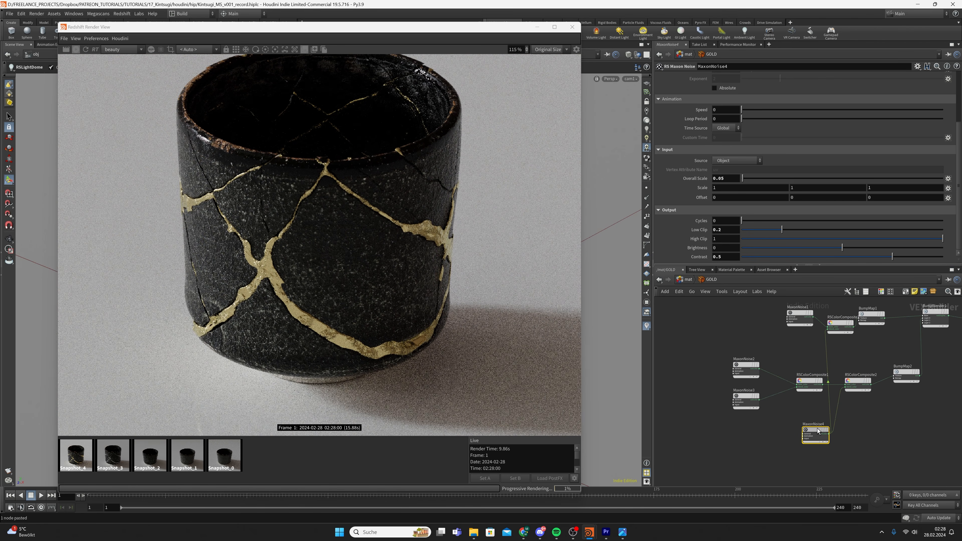
key("ctrl+s")
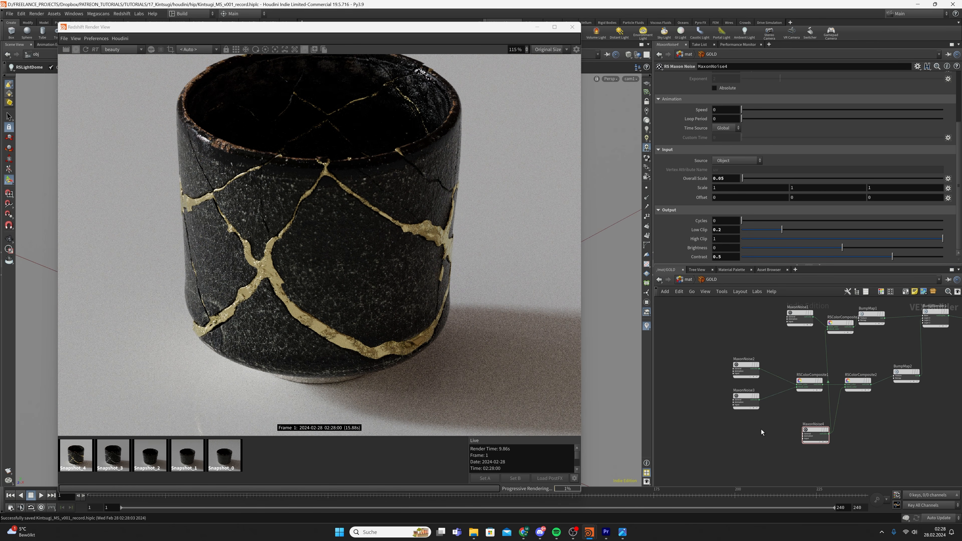
left_click_drag(812, 445, 812, 444)
scroll(219, 283, "up", 4)
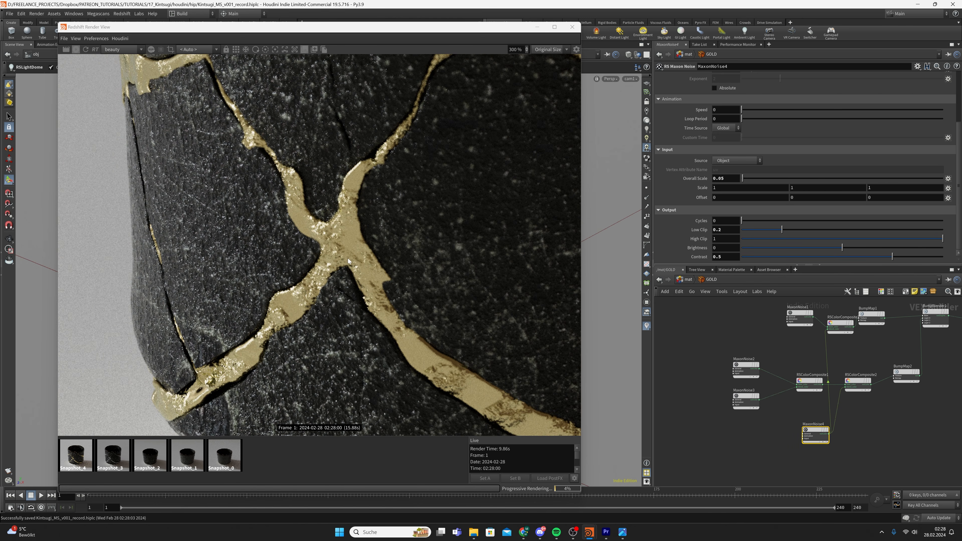
Scroll MaxonNoise4's parameters up to General while checking the seams near the cup's base
scroll(347, 259, "down", 3)
scroll(424, 339, "up", 4)
scroll(425, 339, "down", 2)
middle_click_drag(426, 339, 387, 327)
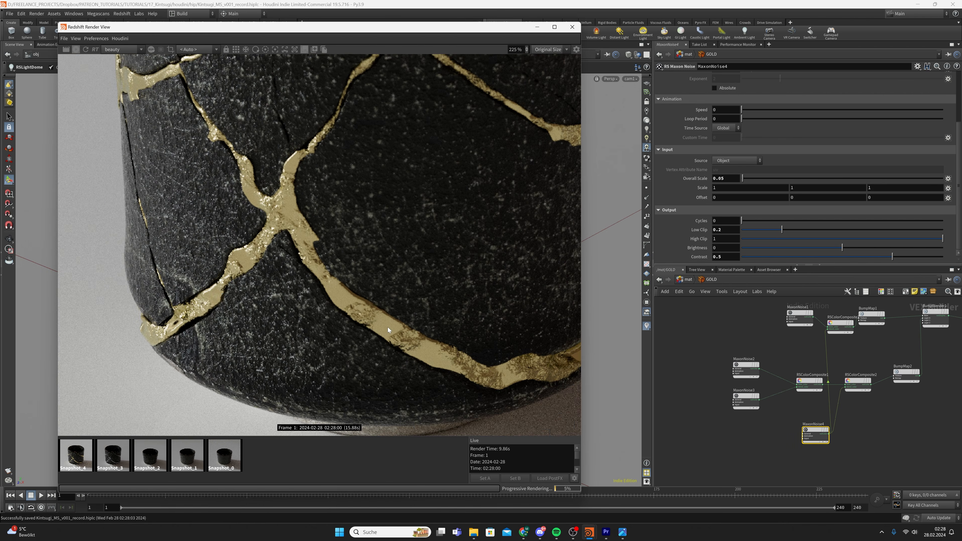
scroll(322, 279, "down", 3)
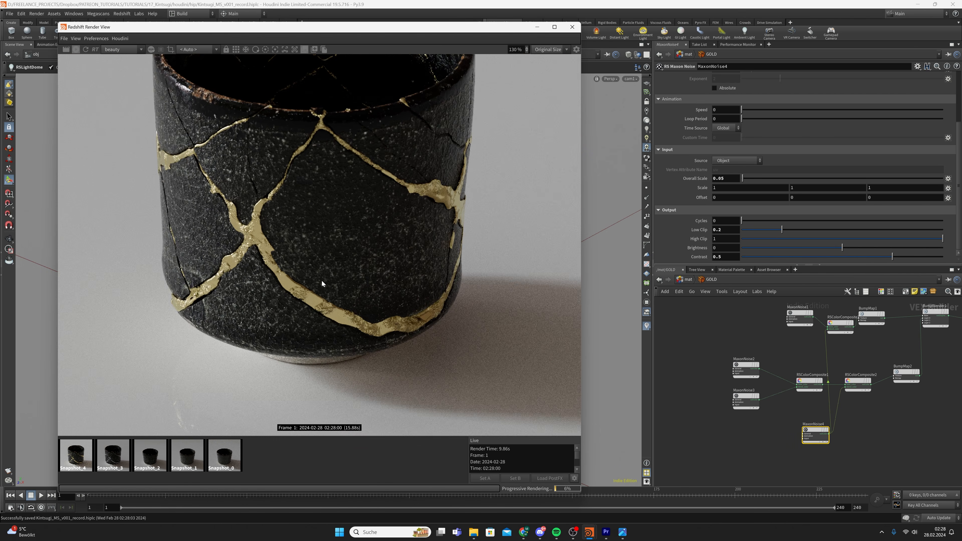
scroll(275, 274, "up", 2)
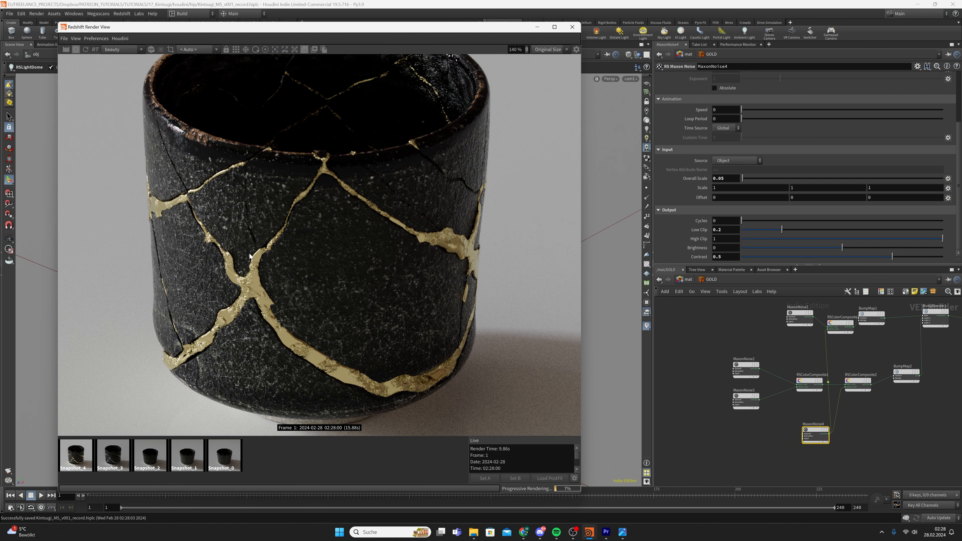
scroll(259, 289, "up", 1)
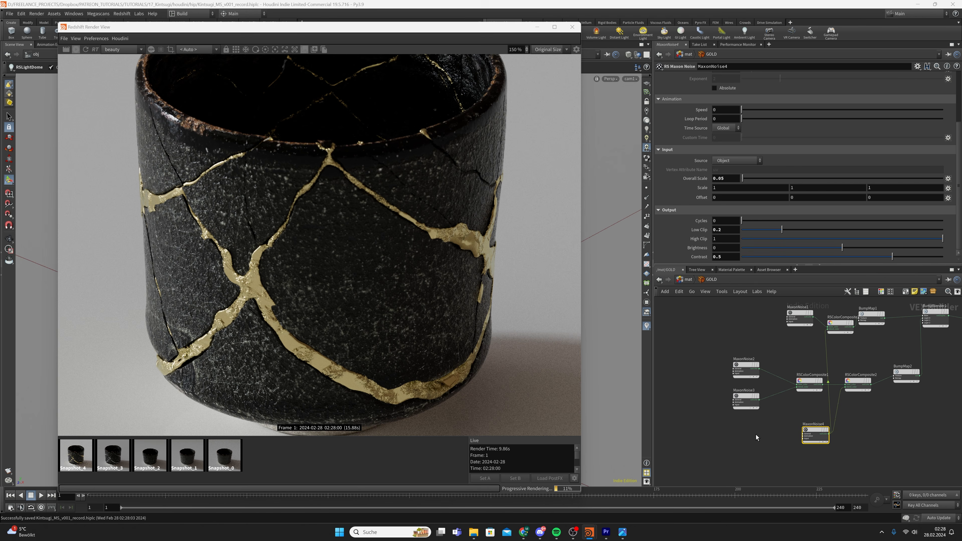
scroll(728, 204, "up", 5)
Set MaxonNoise4's Color 1 brightness (V) to 0.2 in the Color Editor
left_click(721, 88)
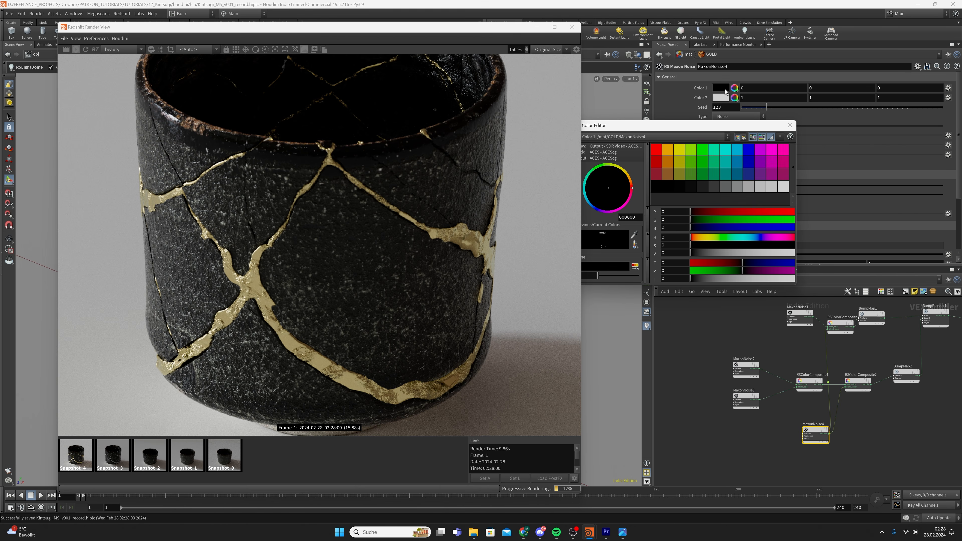
left_click(671, 252)
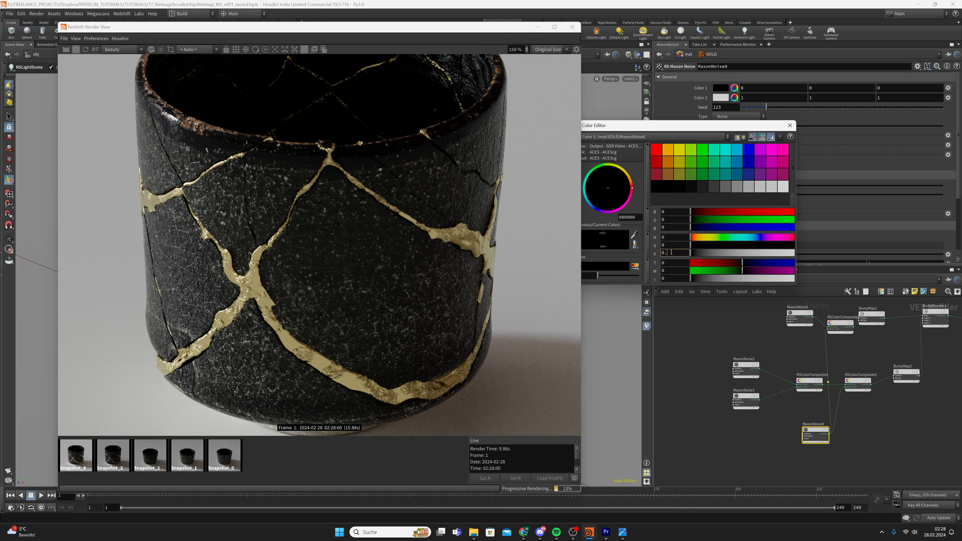
type(".2")
key("Return")
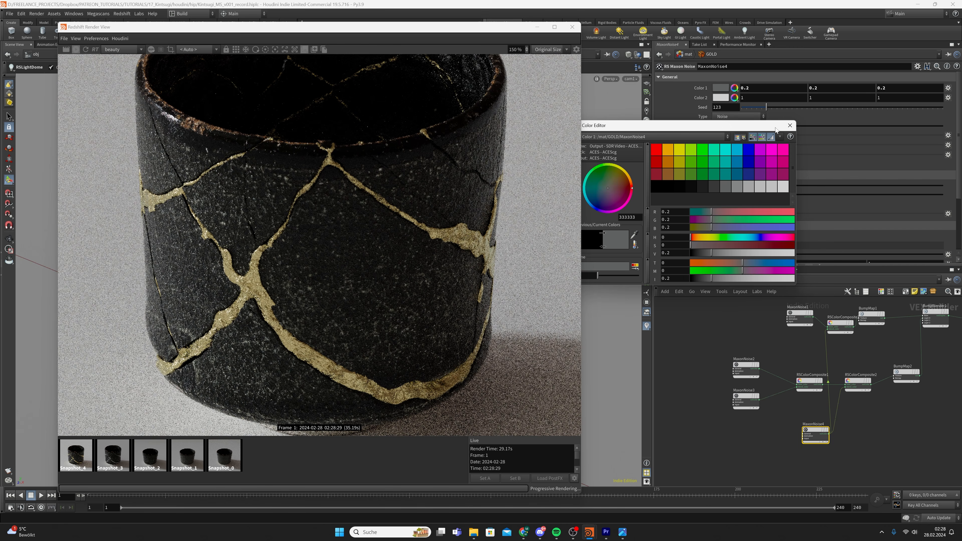
left_click(790, 126)
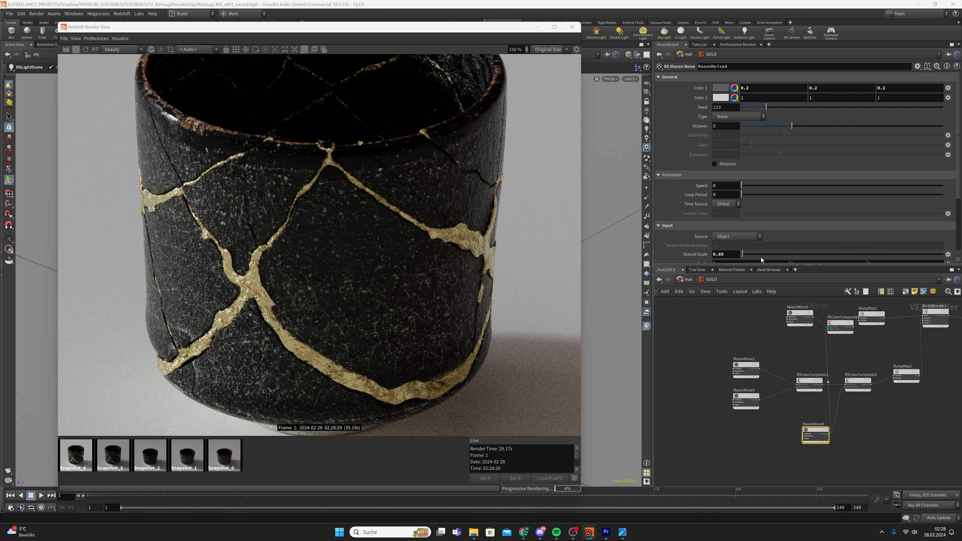
Save the scene, then recheck Color 1's 0.2 value and close the Color Editor
left_click(774, 418)
key("ctrl+s")
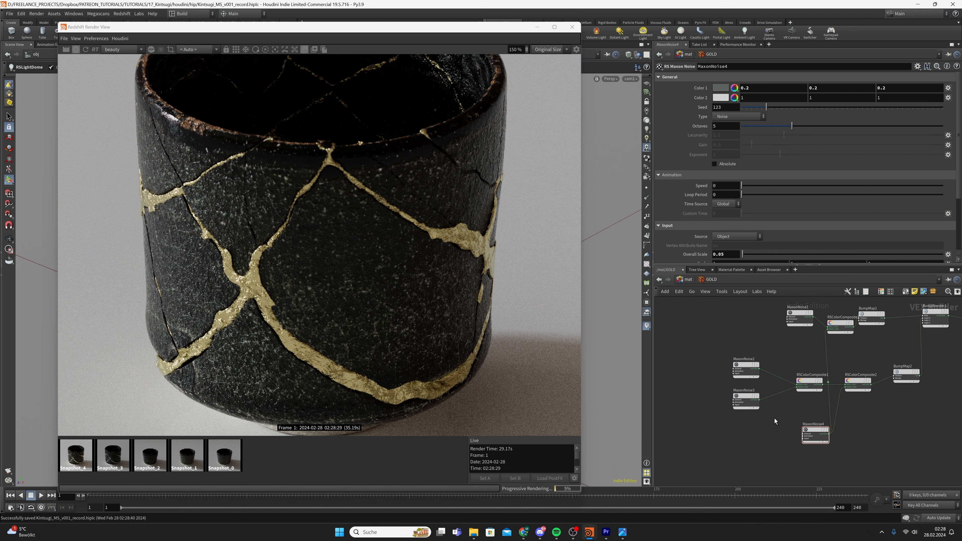
left_click(722, 89)
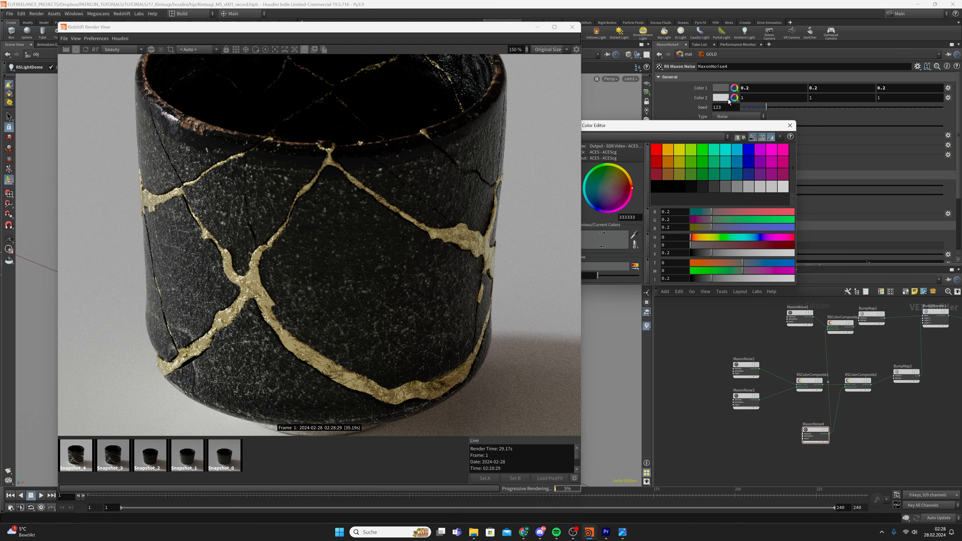
double_click(665, 253)
left_click(794, 126)
Zoom in and out of the Redshift render to inspect the gold seams
scroll(211, 291, "up", 5)
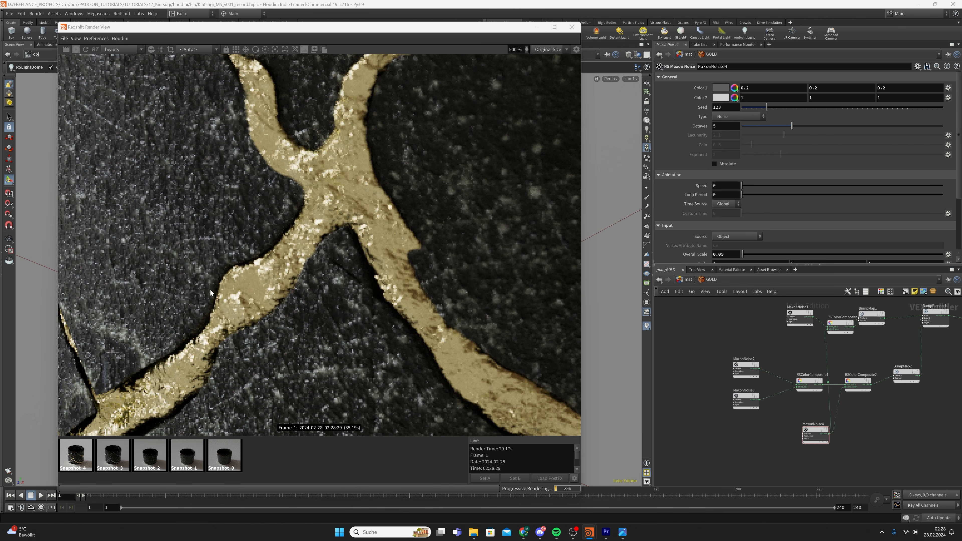
scroll(264, 346, "down", 2)
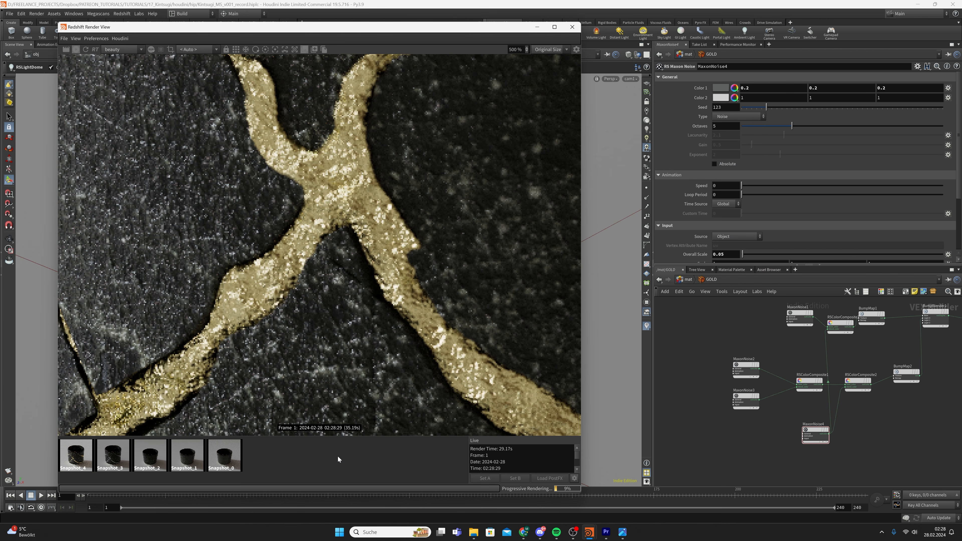
scroll(265, 326, "down", 4)
scroll(322, 324, "up", 5)
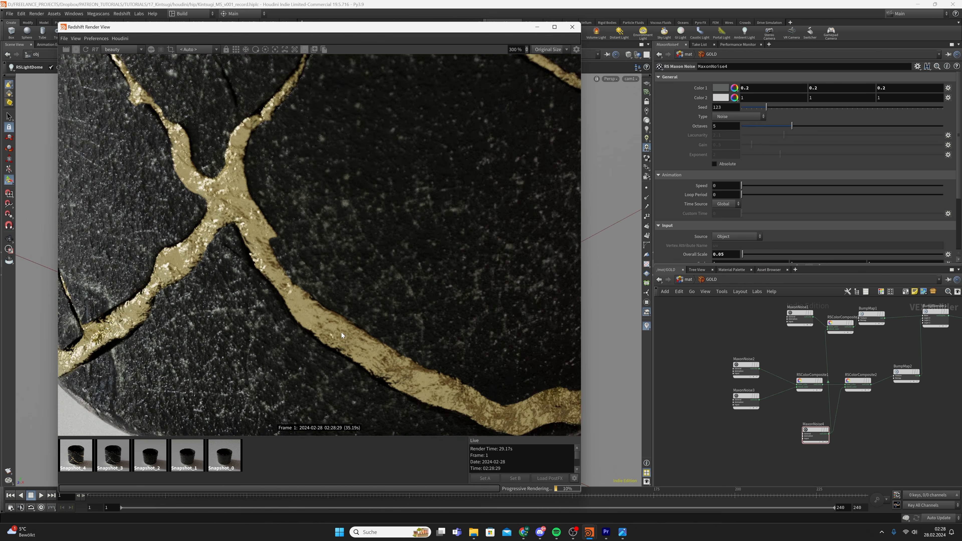
scroll(285, 311, "down", 4)
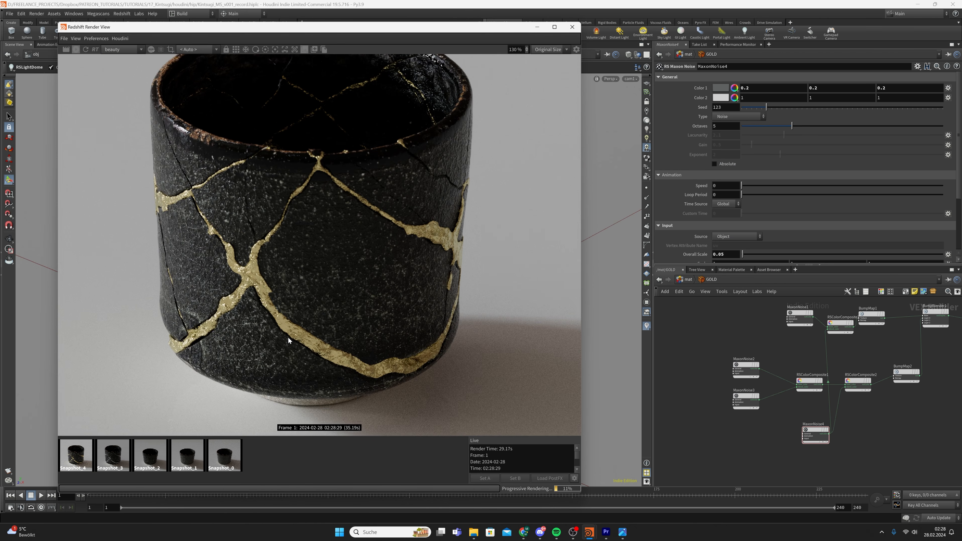
scroll(295, 339, "down", 1)
scroll(322, 354, "up", 1)
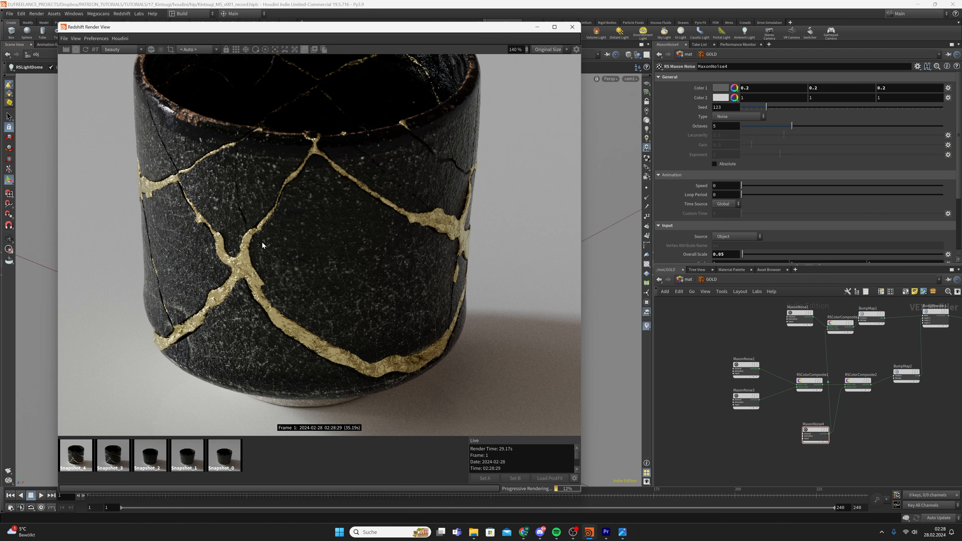
scroll(308, 291, "down", 1)
scroll(267, 288, "up", 5)
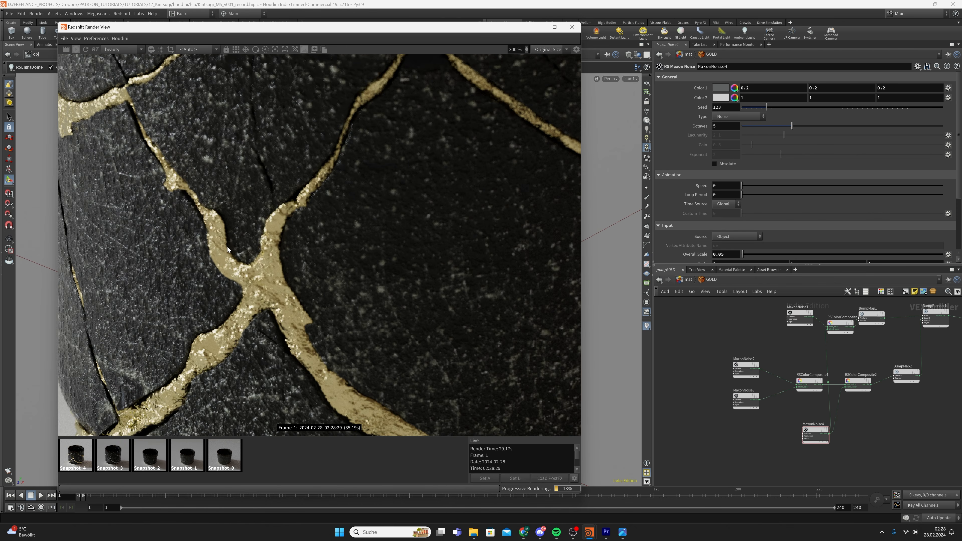
scroll(257, 258, "down", 3)
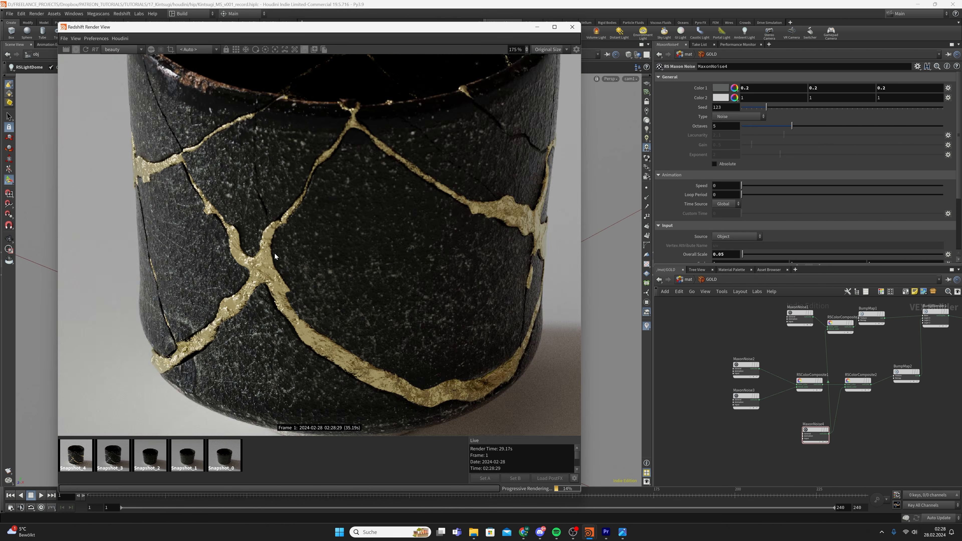
scroll(295, 303, "up", 3)
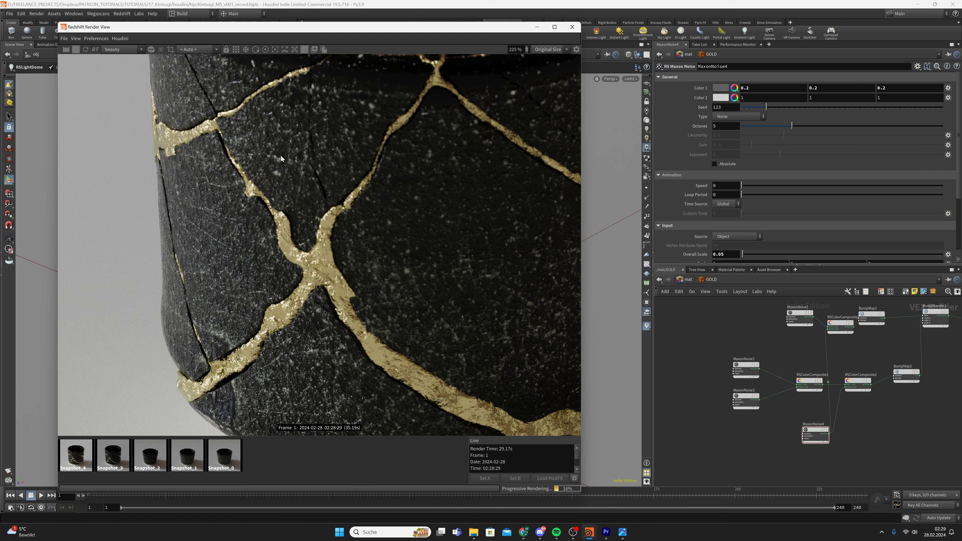
scroll(364, 224, "down", 3)
scroll(335, 276, "up", 4)
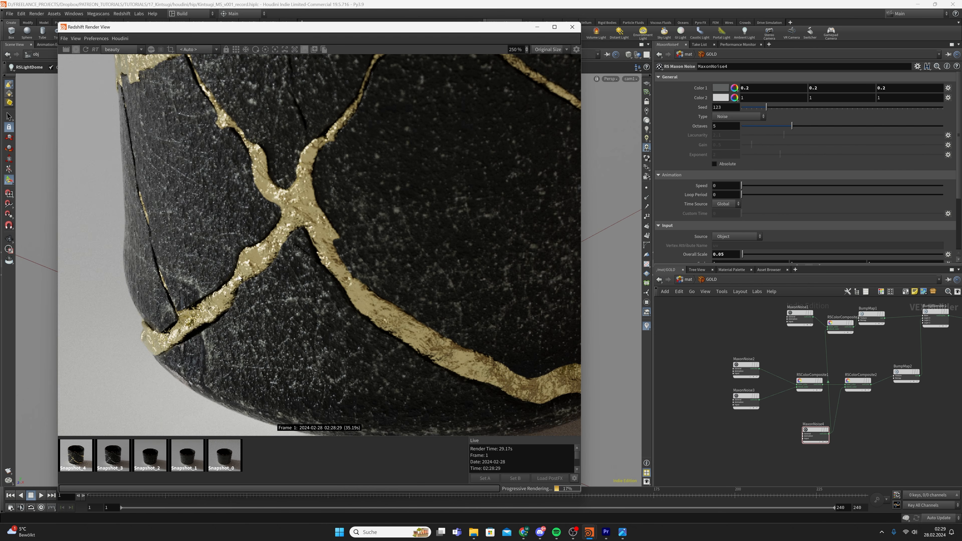
scroll(364, 228, "down", 4)
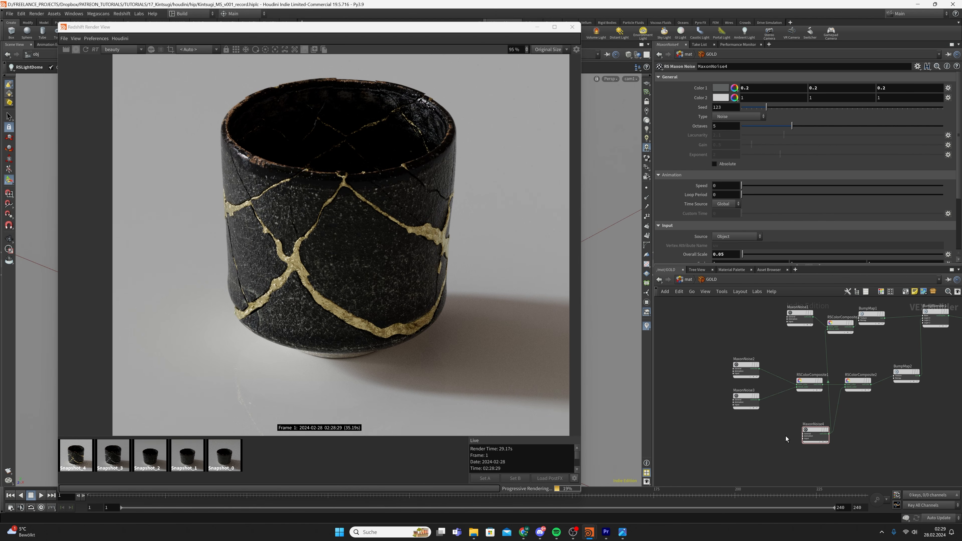
Save Kintsugi_MS_v001_record.hiplc and select Material1 to show the gold material's settings
key("ctrl+s")
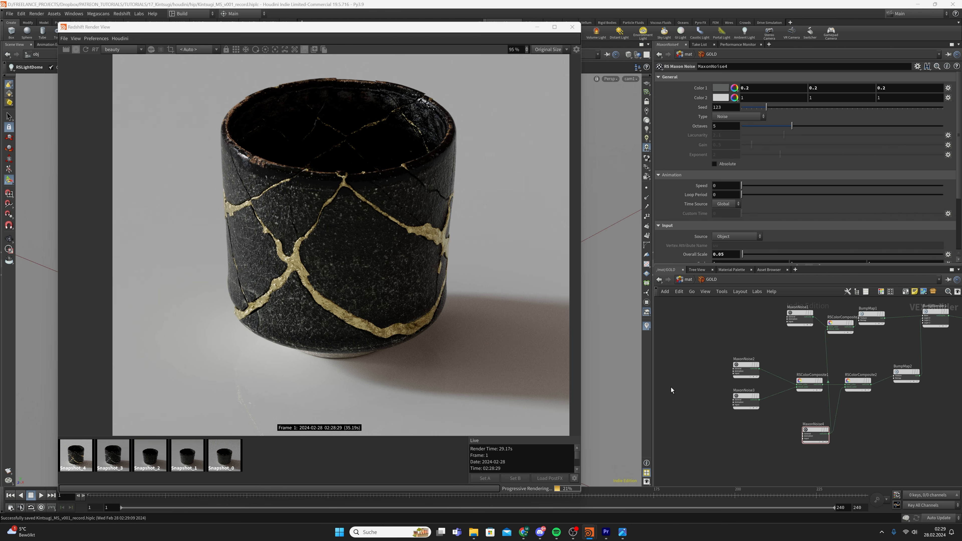
scroll(671, 389, "down", 3)
middle_click_drag(814, 324, 755, 401)
left_click_drag(798, 354, 832, 386)
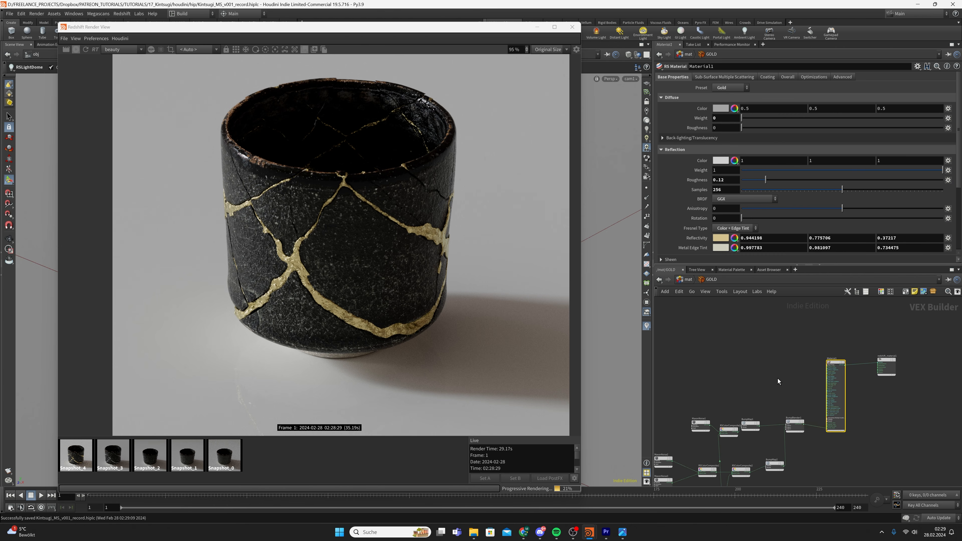
Deselect Material1, save, and move the Redshift Render View to the screen's right half
left_click(772, 372)
key("ctrl+s")
middle_click_drag(424, 233, 251, 244)
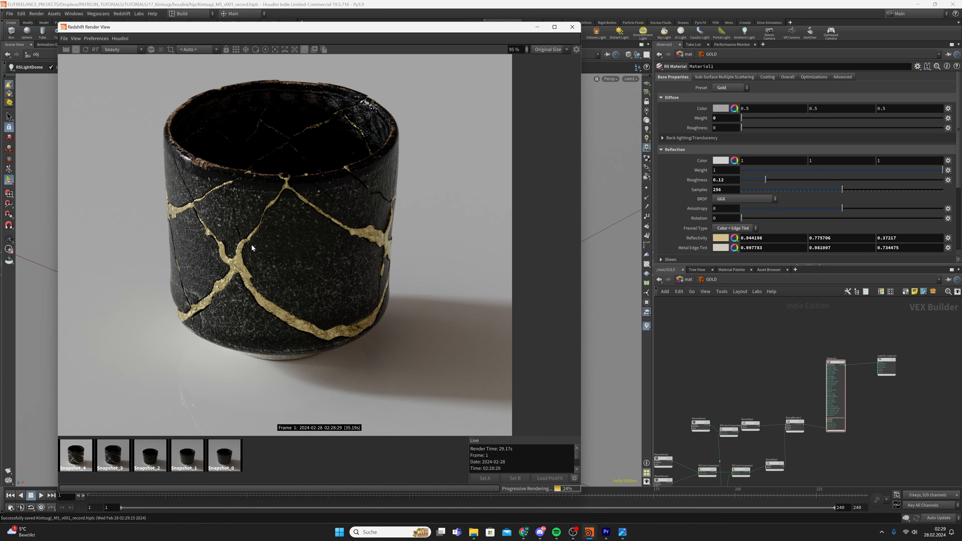
left_click_drag(470, 28, 846, 24)
left_click(622, 532)
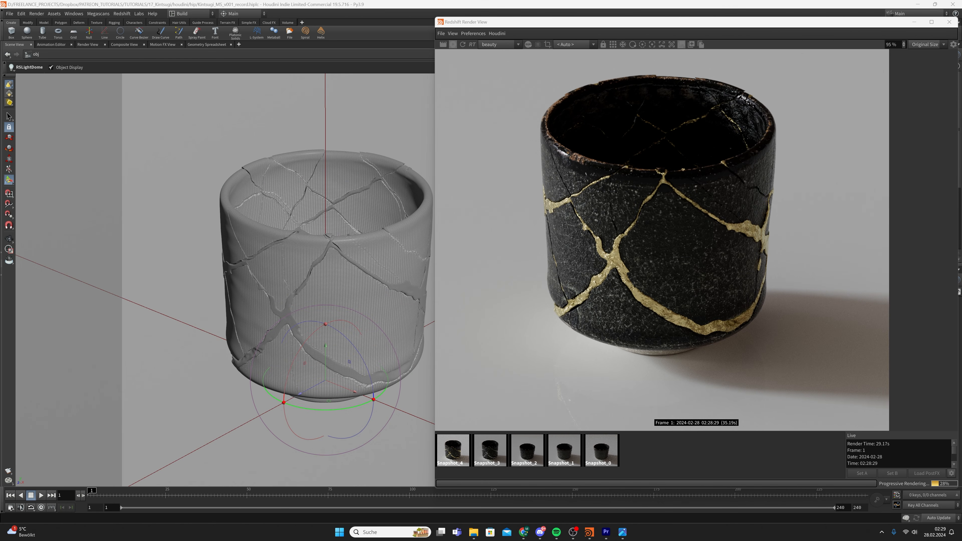
Compare the kintsugi reference photo with the render, then minimize it and recentre the render view
left_click(622, 532)
left_click(622, 532)
left_click(622, 532)
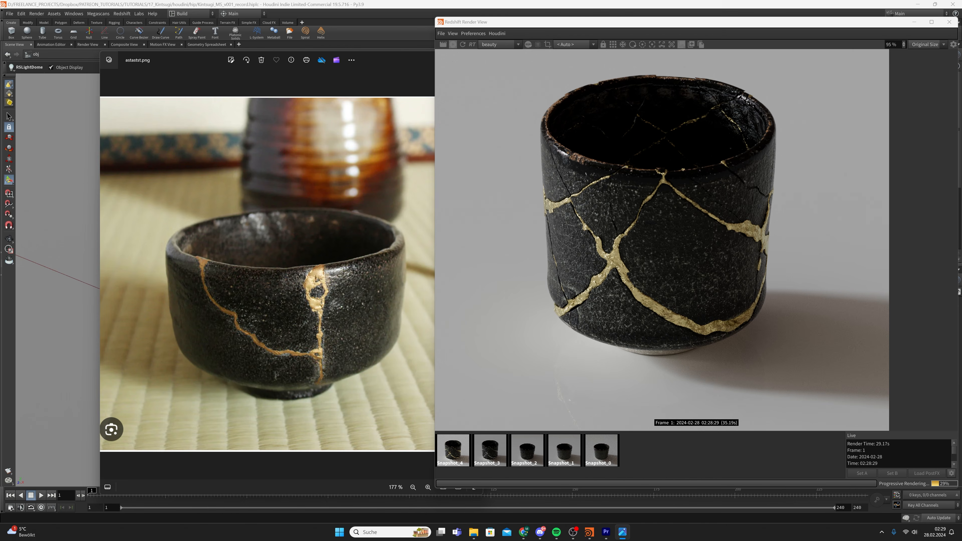
scroll(341, 348, "up", 5)
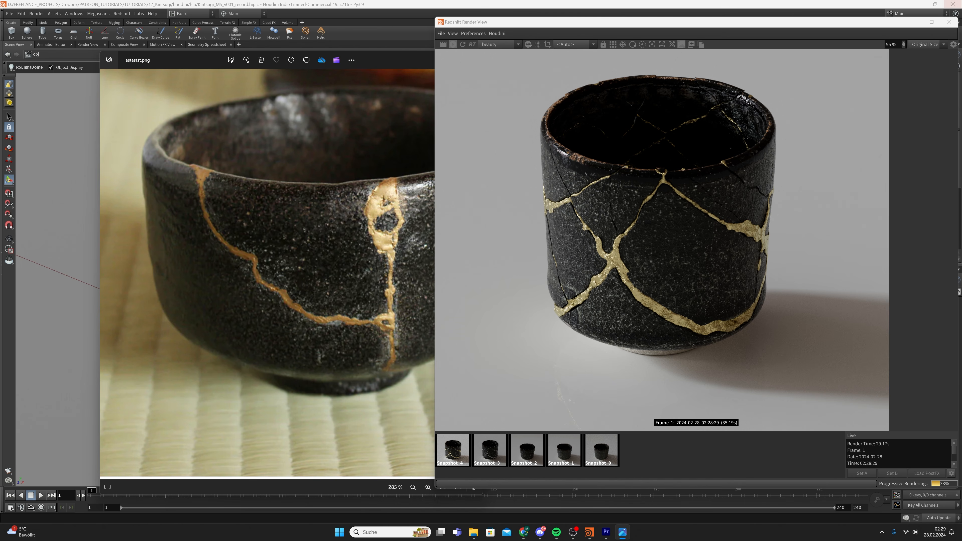
left_click_drag(416, 58, 276, 75)
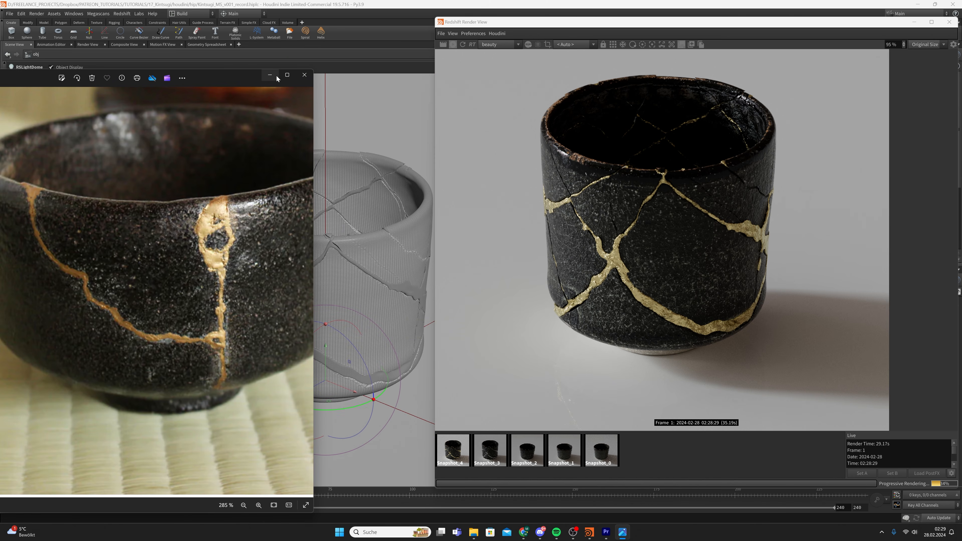
left_click(276, 75)
left_click_drag(775, 24, 468, 31)
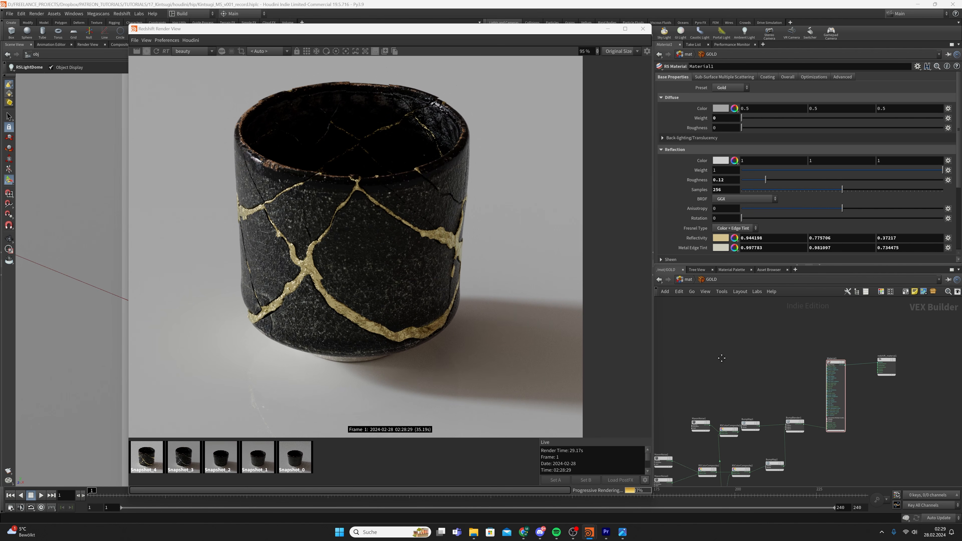
Save the scene and add an RS Fresnel node to the GOLD network
key("ctrl+s")
scroll(745, 374, "up", 2)
key("Tab")
type("f")
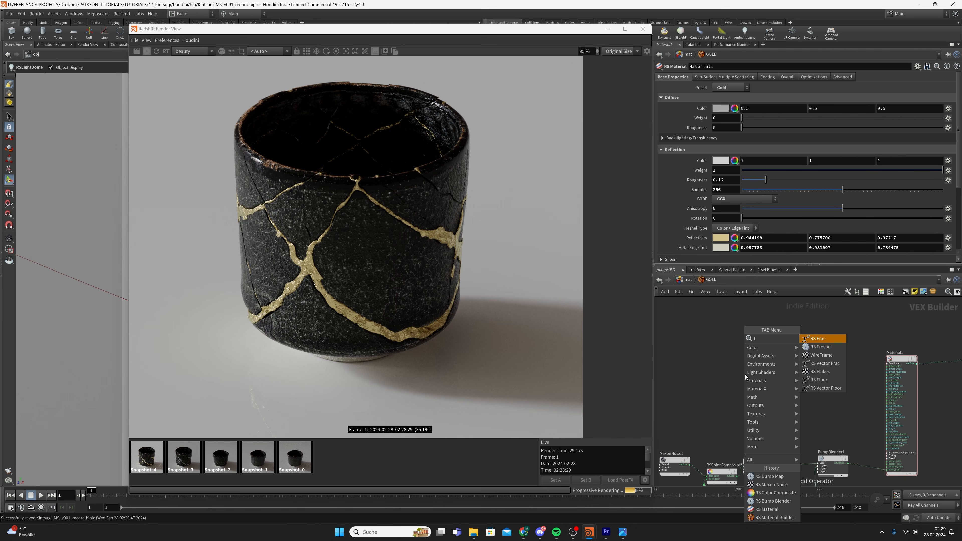
type("res")
key("Return")
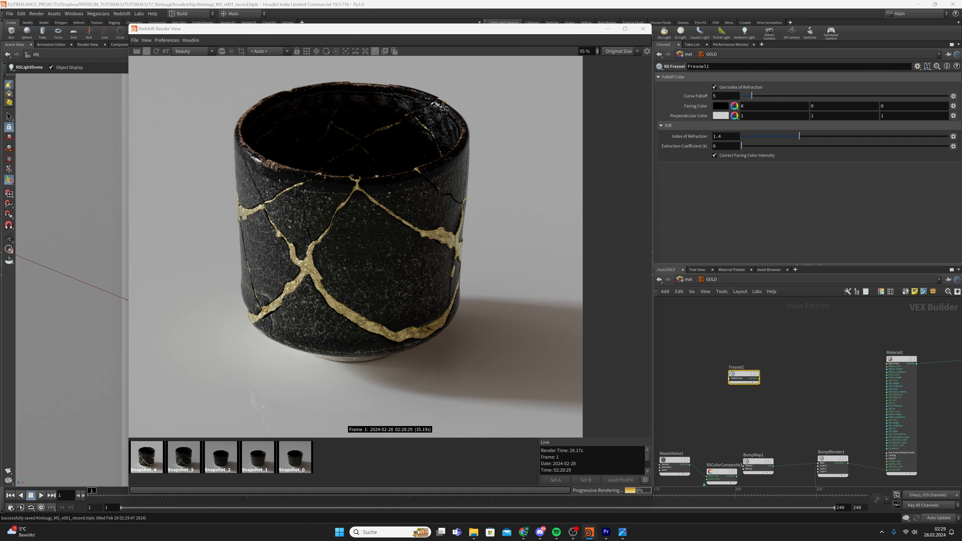
Add an RSRamp1 node fed by Fresnel1, with its white key moved to 0.648
left_click(799, 374)
key("Tab")
type("ram")
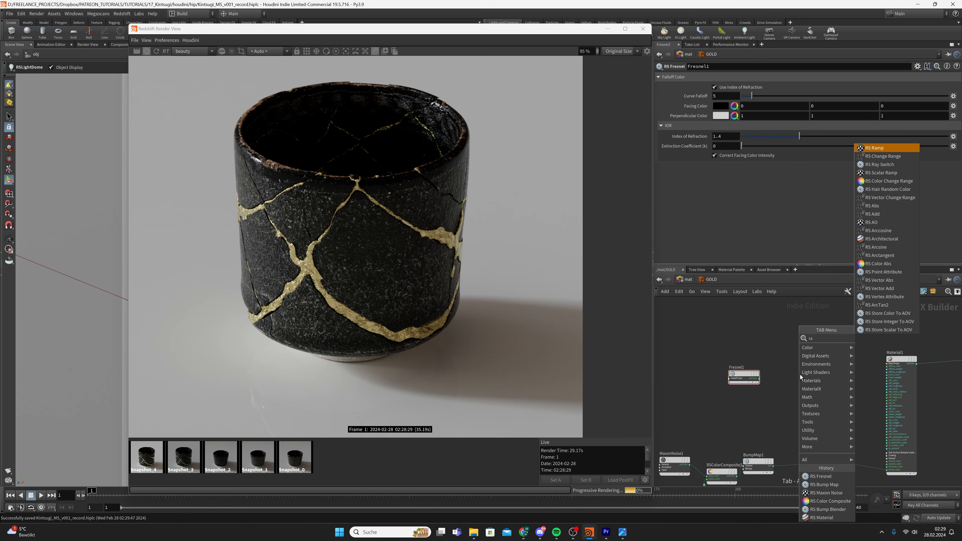
key("Return")
left_click(799, 374)
scroll(799, 375, "up", 2)
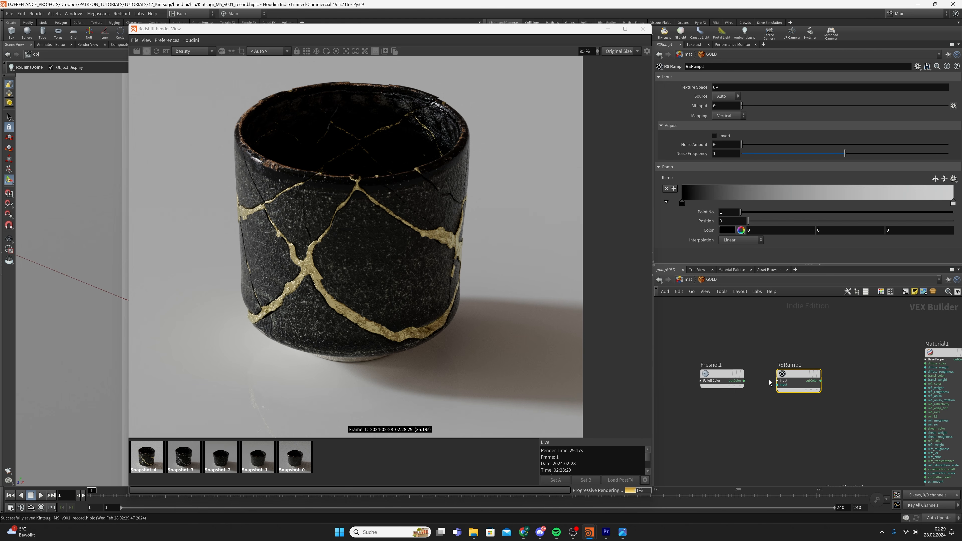
left_click_drag(743, 380, 778, 384)
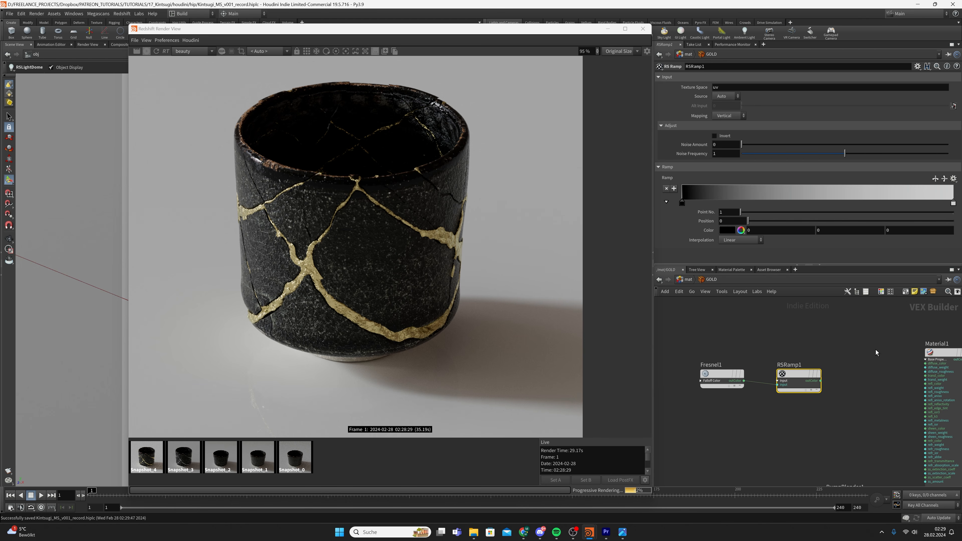
left_click_drag(953, 204, 810, 205)
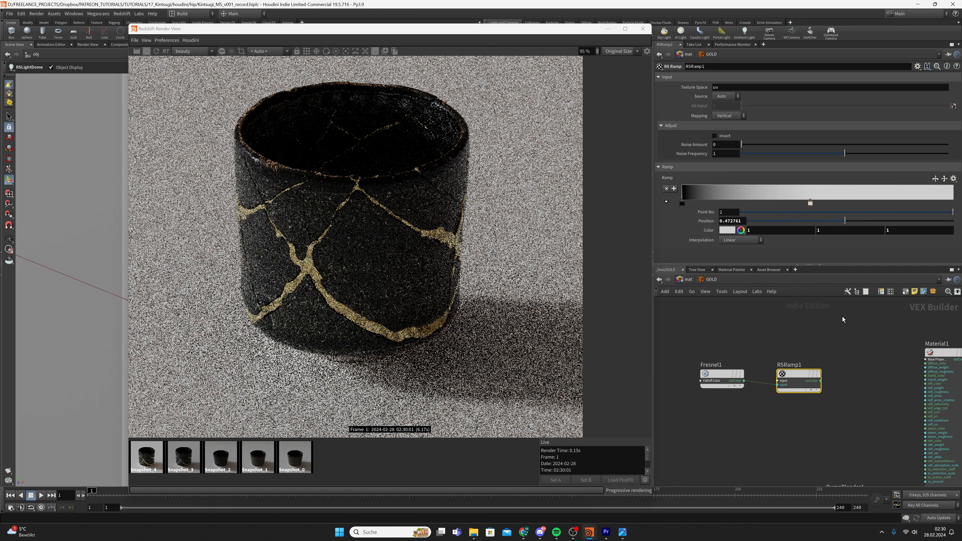
Wire RSRamp1's output into an input of Material1
left_click(820, 380)
middle_click_drag(859, 395, 745, 402)
left_click(810, 374)
scroll(721, 369, "down", 1)
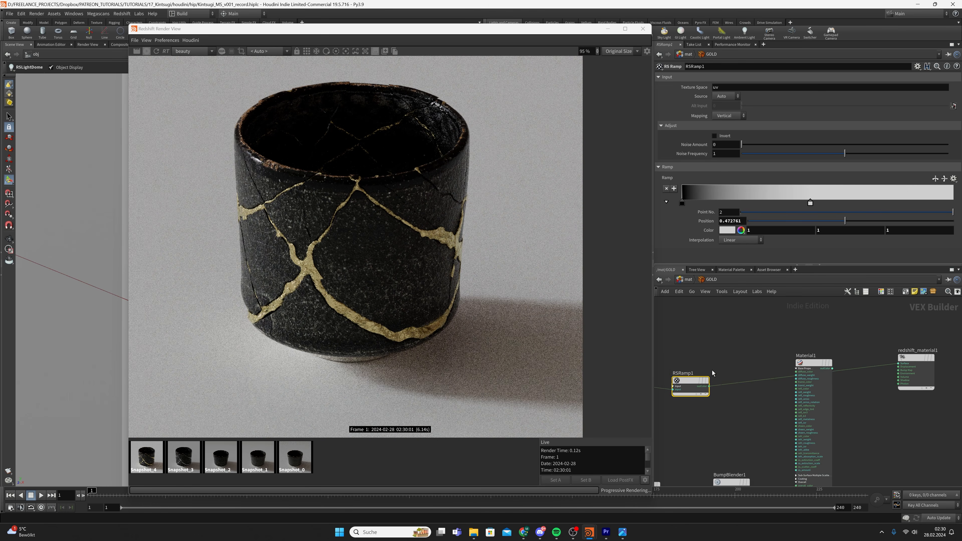
middle_click_drag(719, 367, 781, 365)
Nudge RSRamp1 up, save the scene, and restart the Redshift IPR render
scroll(781, 365, "down", 1)
left_click_drag(756, 381, 760, 365)
left_click(781, 327)
key("ctrl+s")
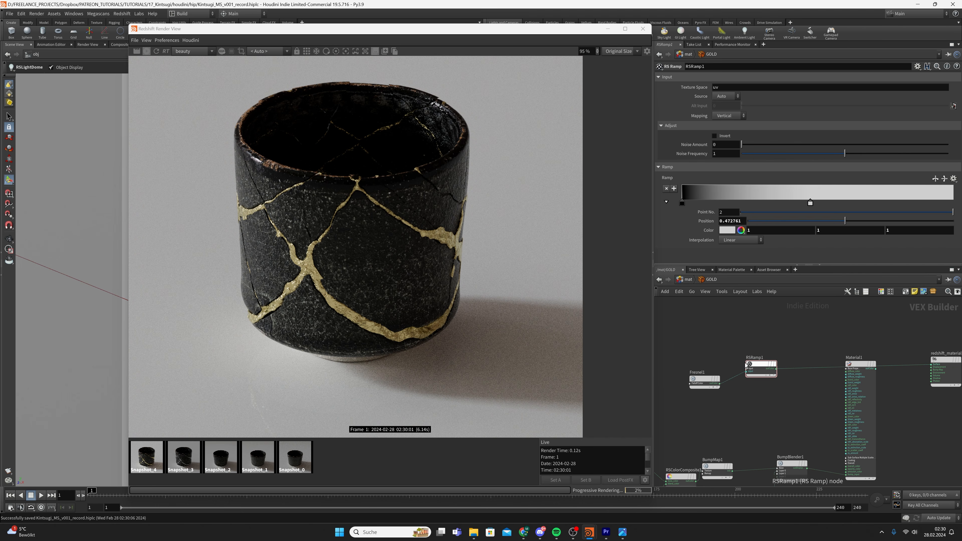
left_click(156, 51)
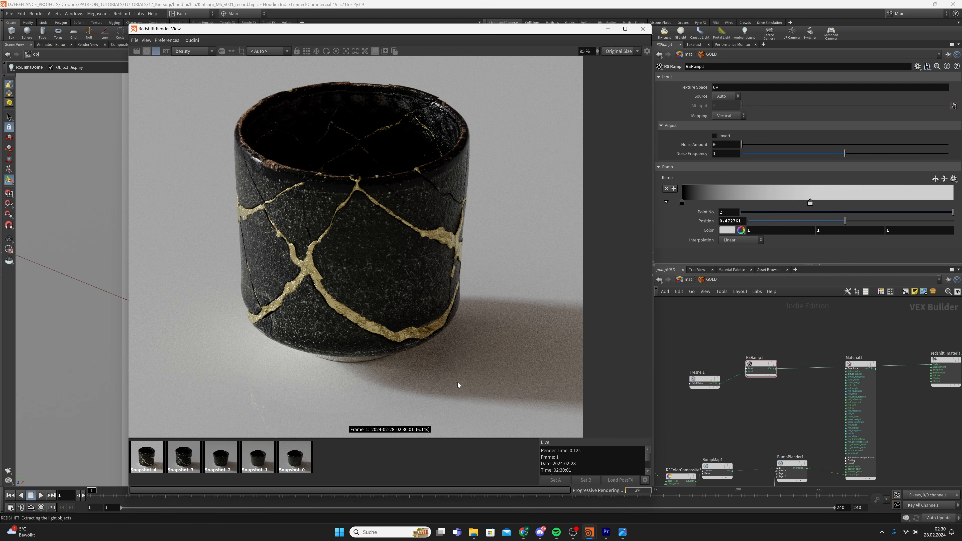
scroll(378, 342, "down", 1)
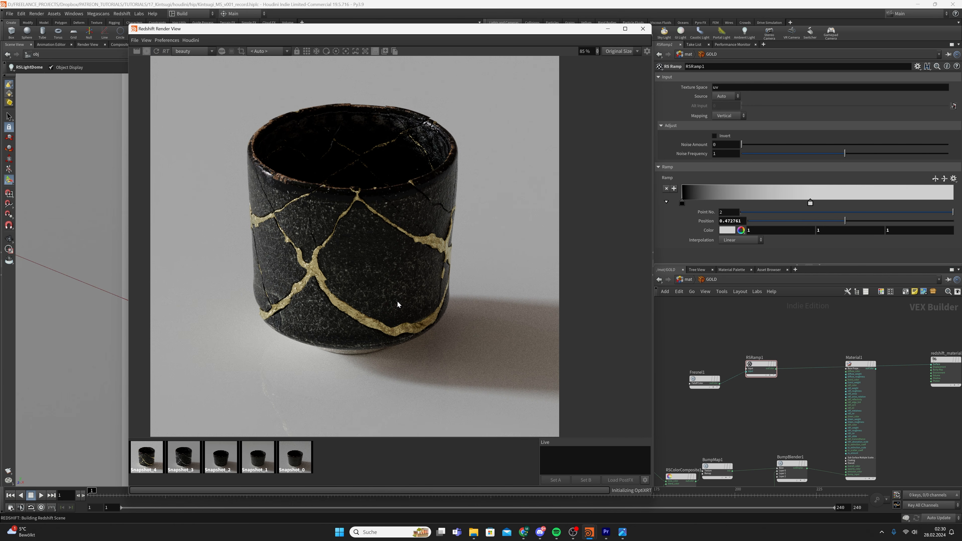
Give Fresnel1 curve falloff 0.5, index of refraction 0.8 and extinction coefficient 0.1
scroll(334, 266, "down", 1)
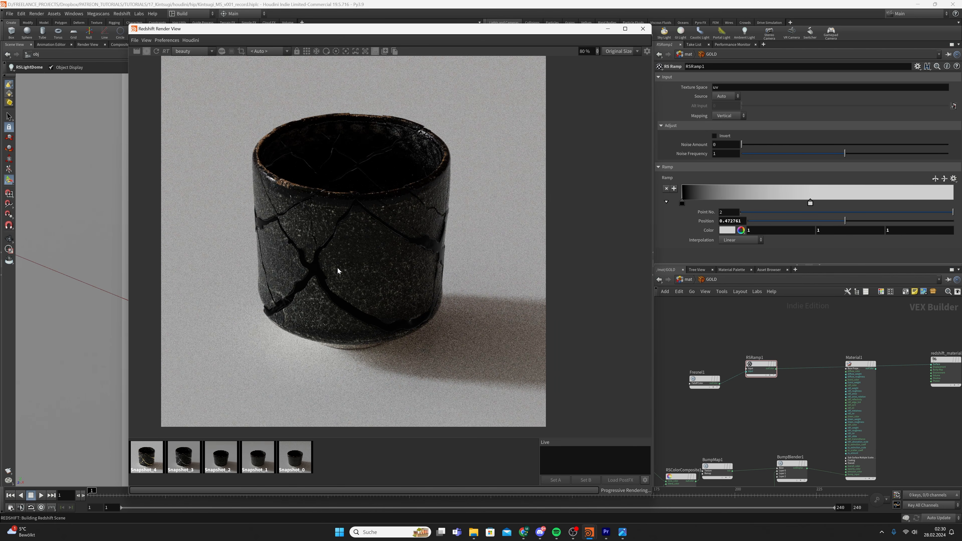
scroll(332, 274, "up", 1)
left_click_drag(726, 339, 700, 369)
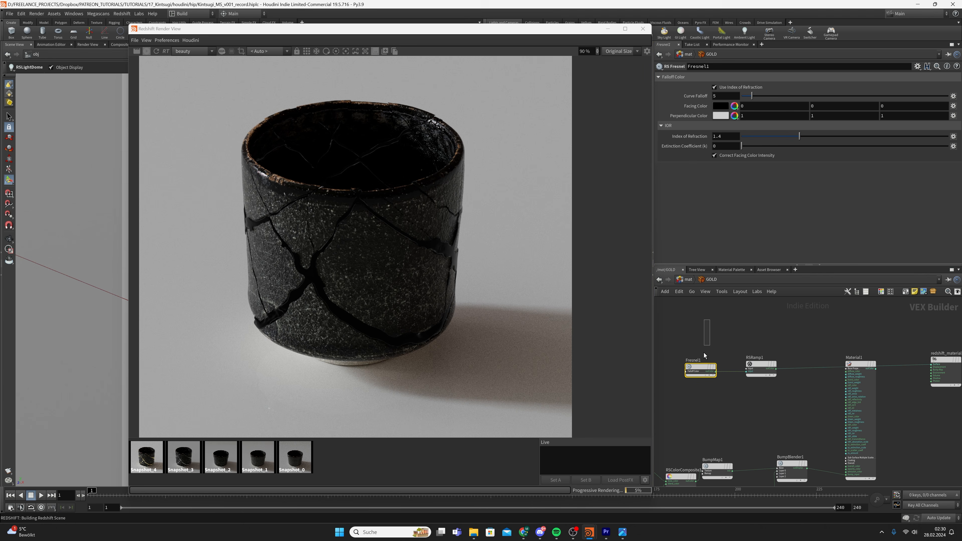
key("BackSpace")
type("0.")
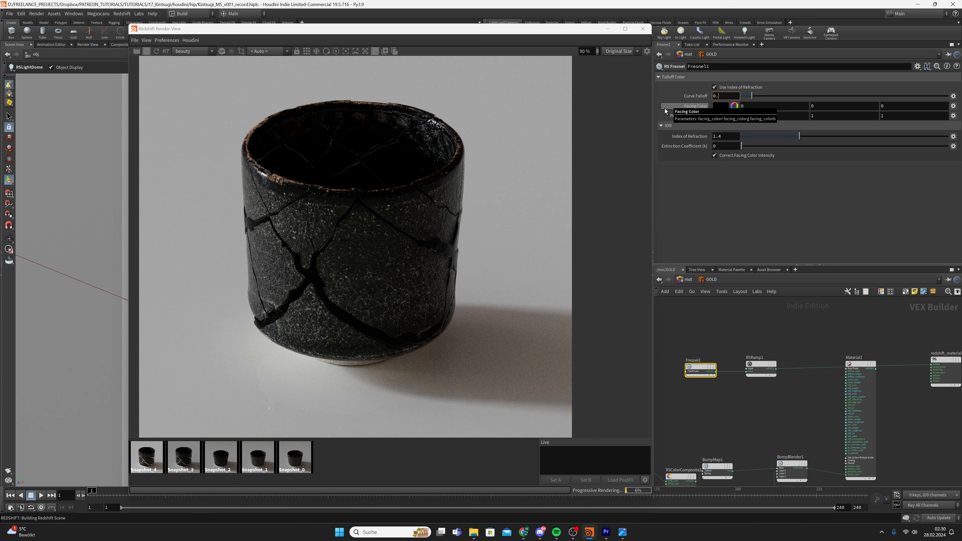
key("Return")
left_click_drag(729, 138, 678, 152)
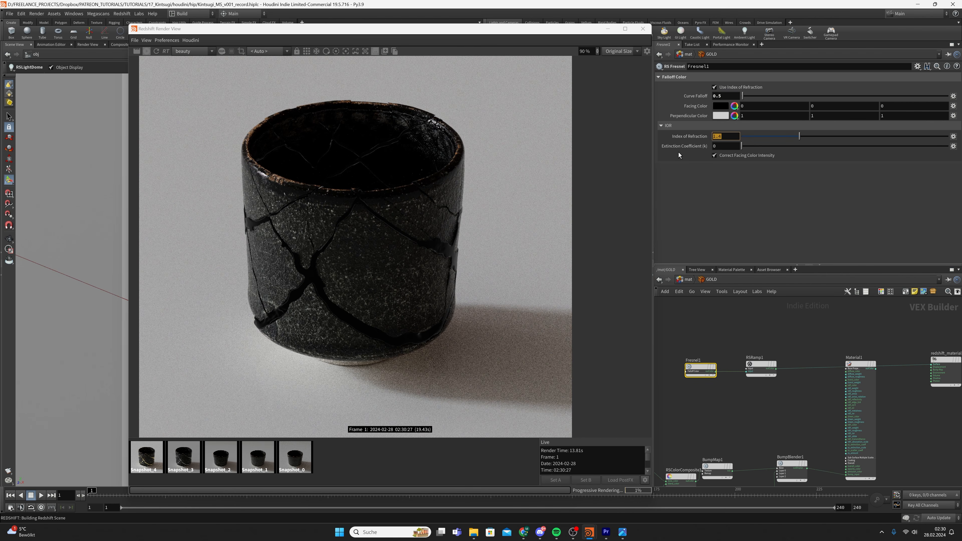
type("0.8")
key("Return")
key("Tab")
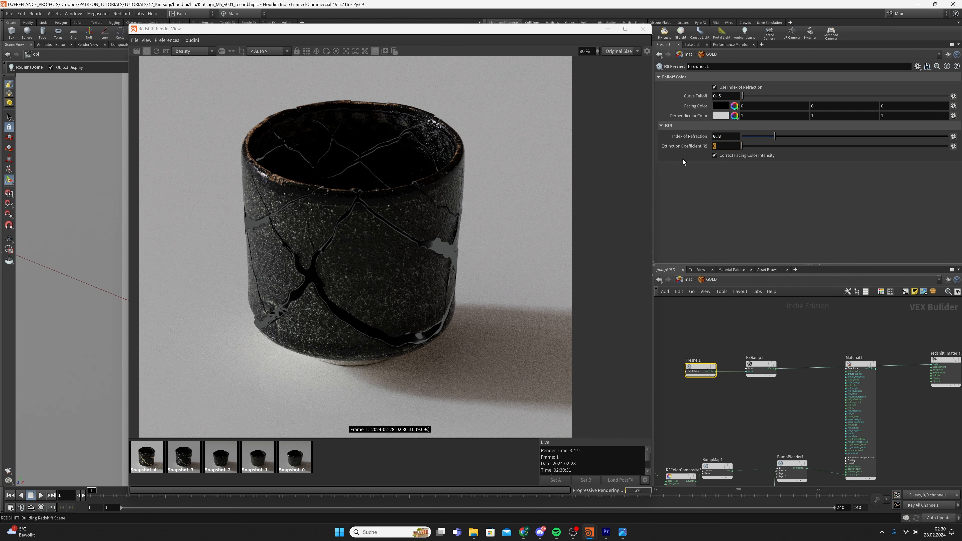
type("0.1")
key("Return")
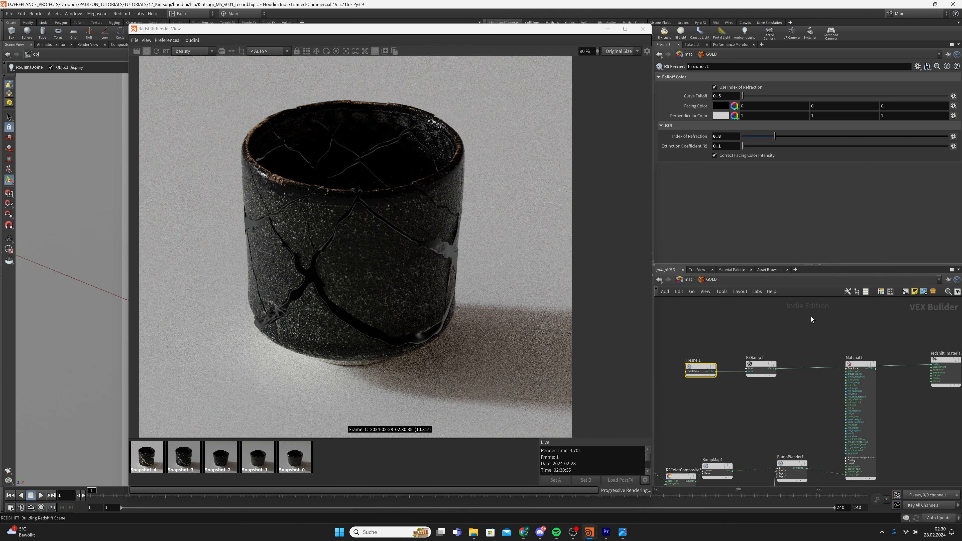
Select RSRamp1 and save the scene
left_click(762, 369)
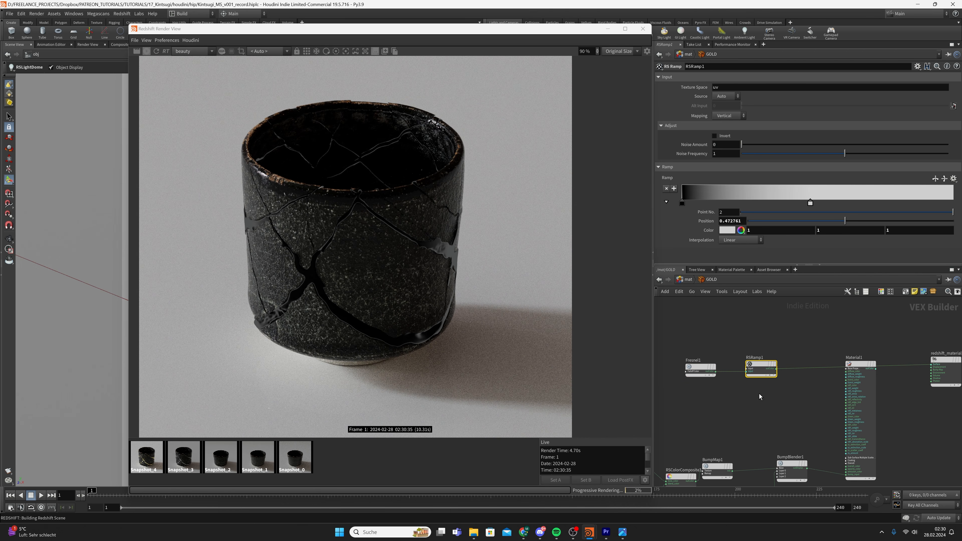
key("ctrl+s")
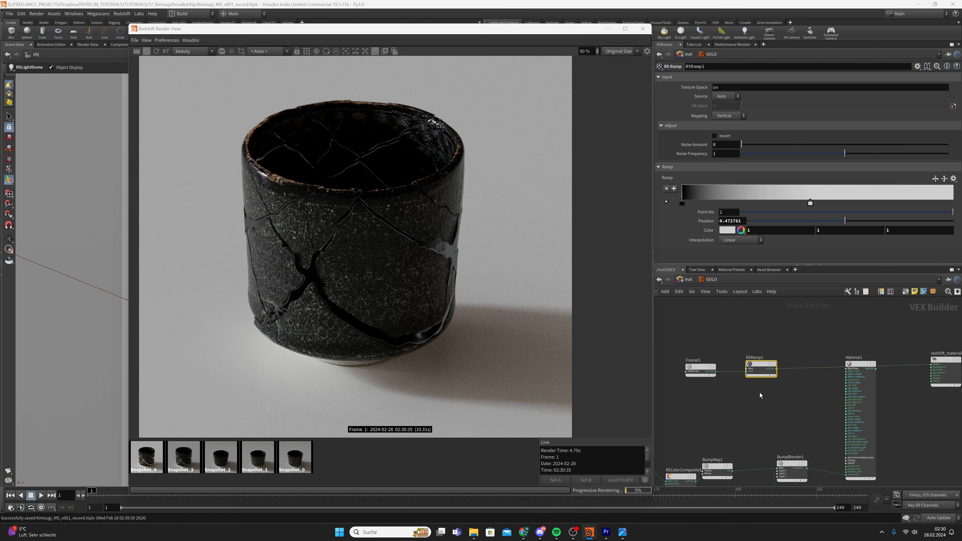
left_click(774, 369)
scroll(833, 408, "up", 5)
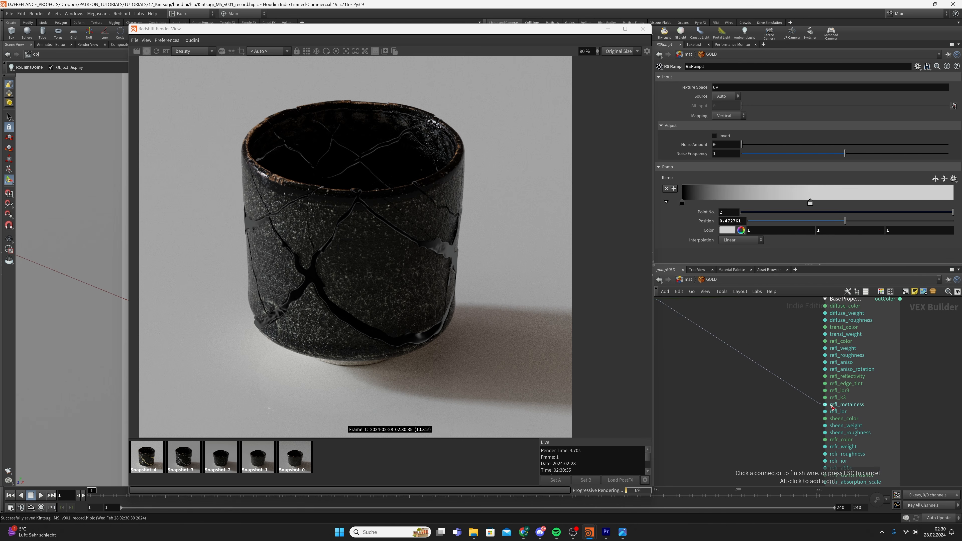
Connect RSRamp1's outColor to Material1's refl_reflectivity input
left_click(845, 377)
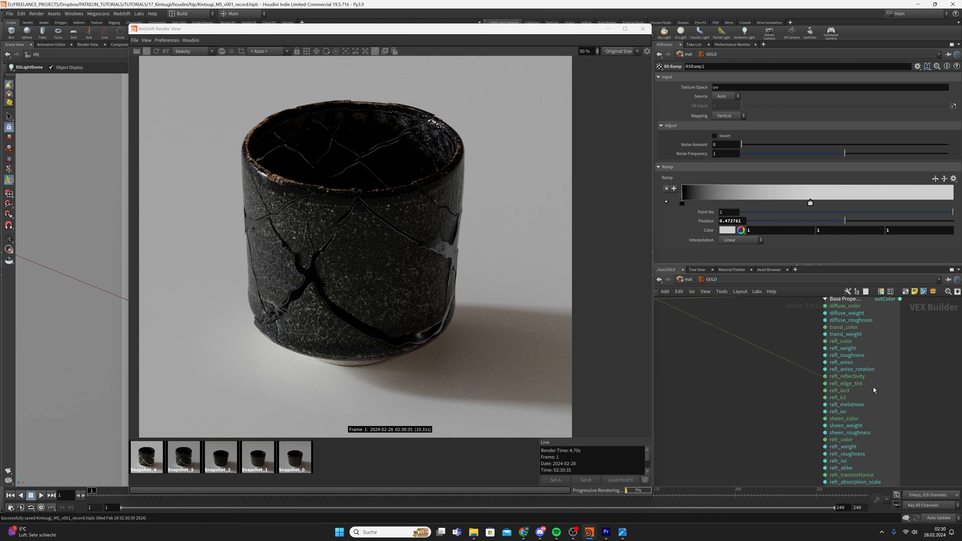
scroll(873, 390, "down", 5)
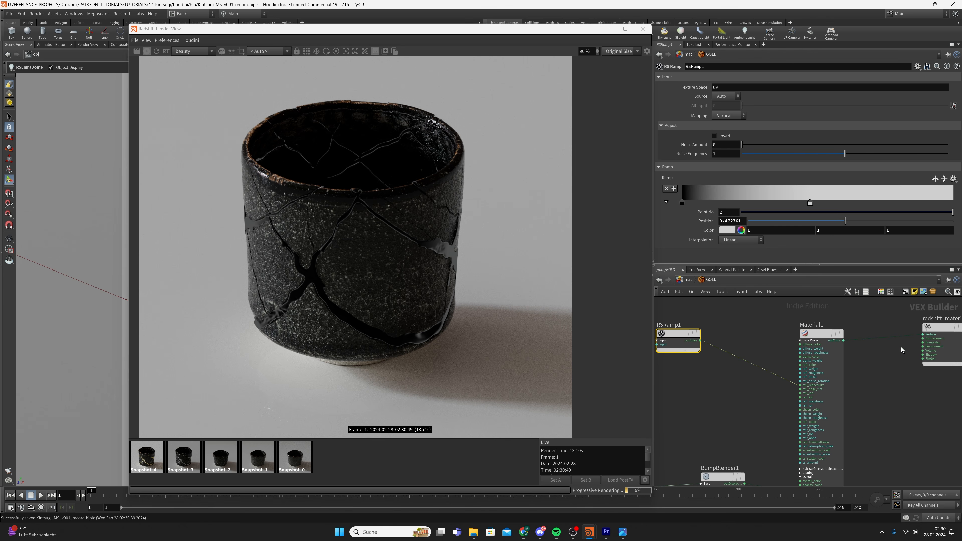
left_click(724, 414)
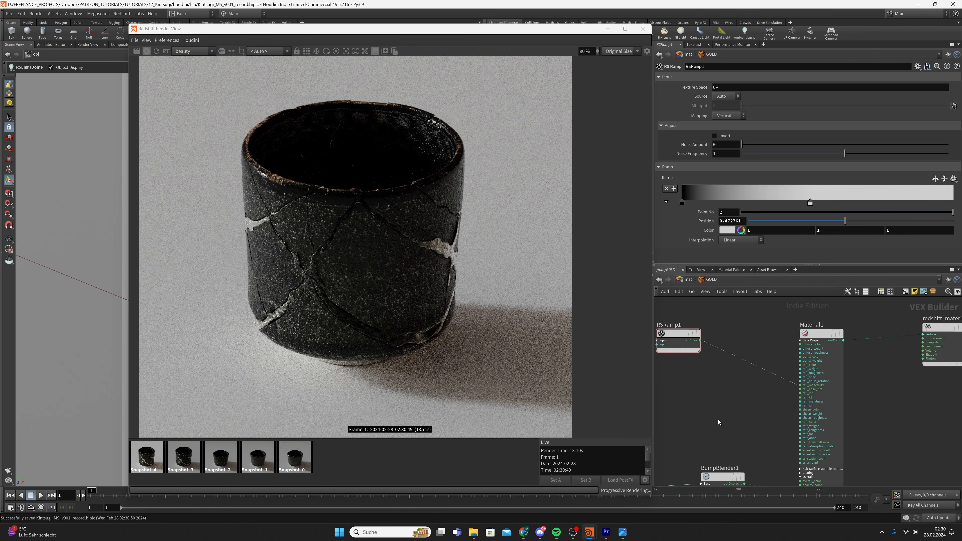
middle_click_drag(717, 420, 726, 395)
scroll(338, 272, "down", 1)
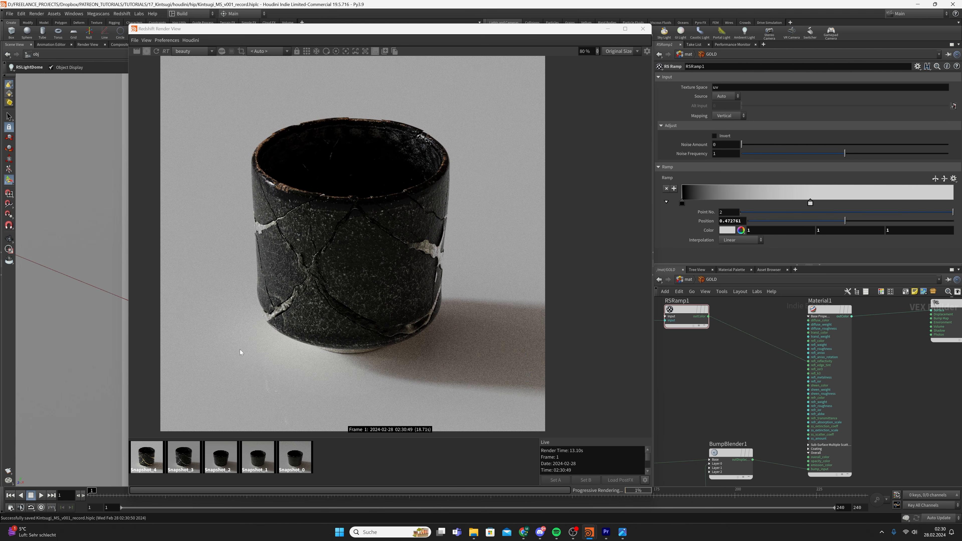
Compare the live render against the Snapshot_4 and Snapshot_3 gold-crack renders
left_click(155, 460)
left_click(352, 459)
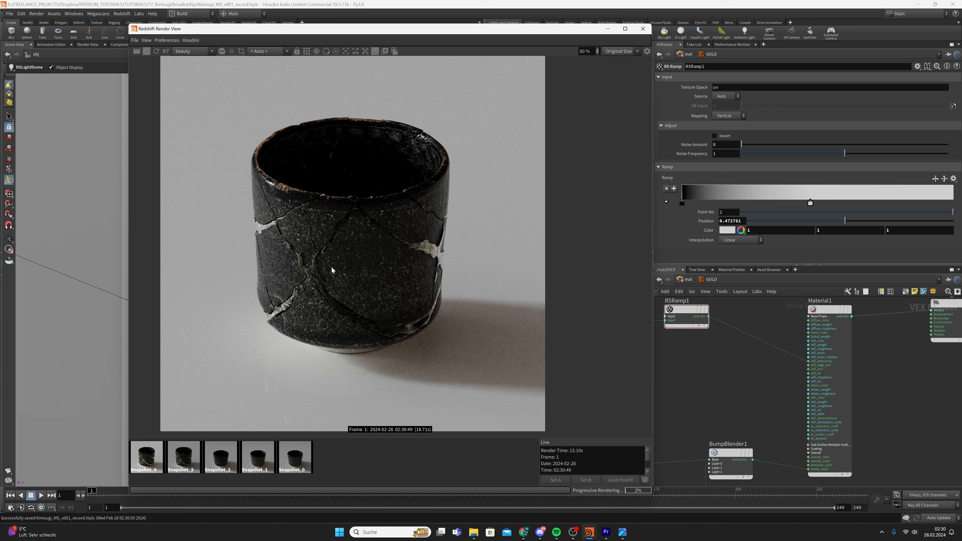
left_click(177, 452)
left_click(343, 436)
middle_click_drag(735, 377, 782, 390)
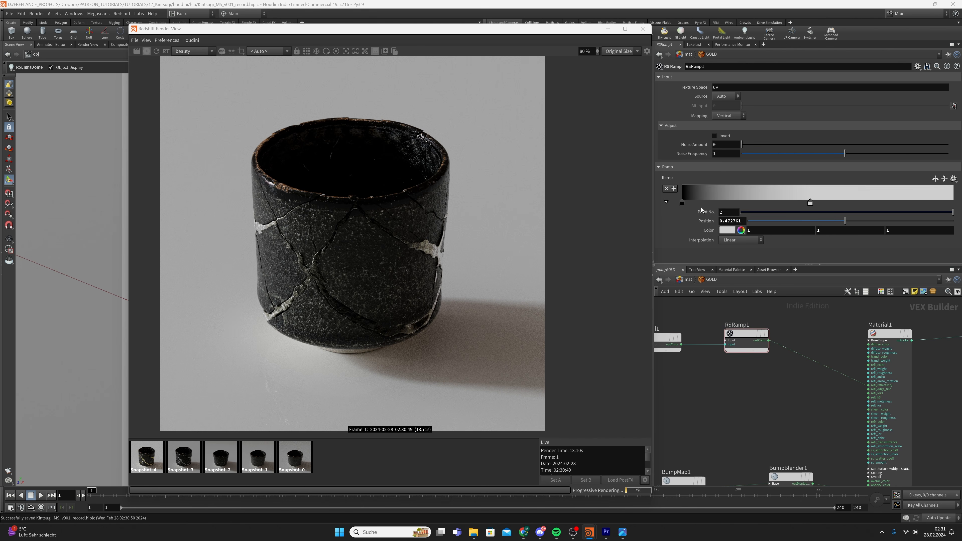
Recolour RSRamp1's two keys to gold F0B96C and deeper gold F0973F
double_click(682, 204)
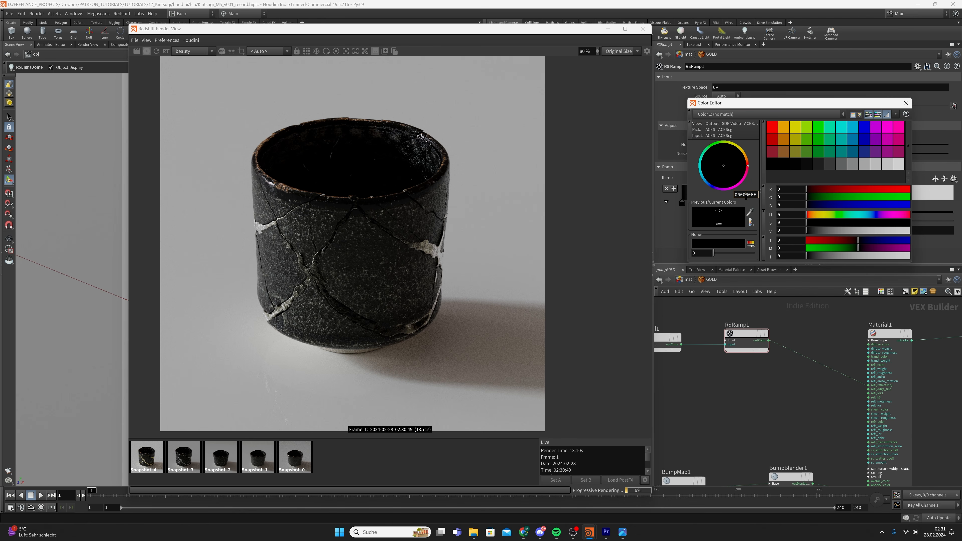
double_click(745, 196)
type("F0B96CFF")
key("Return")
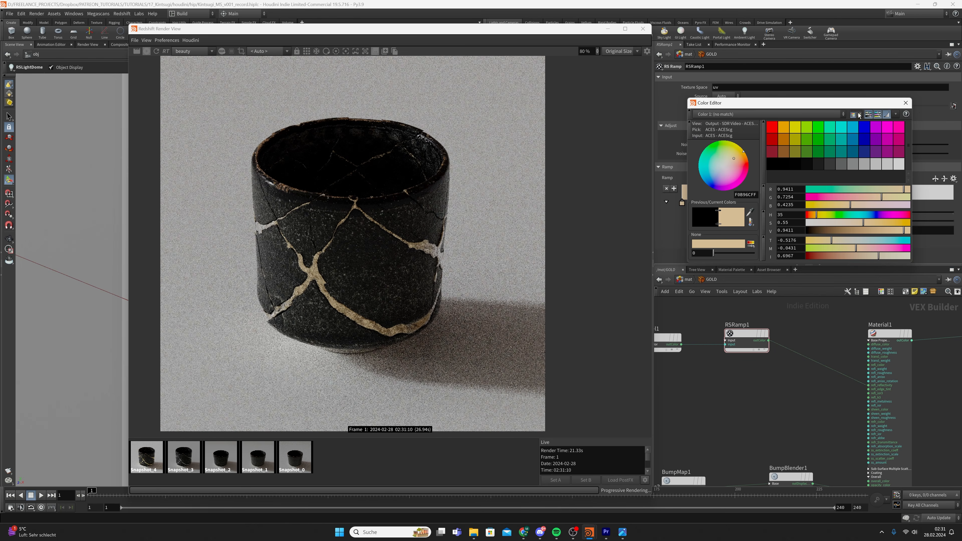
left_click(905, 103)
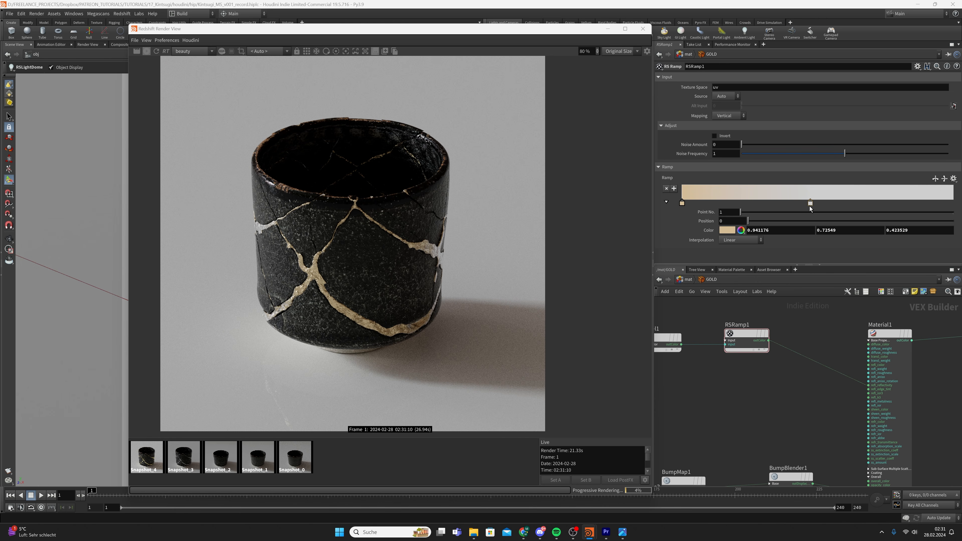
double_click(810, 203)
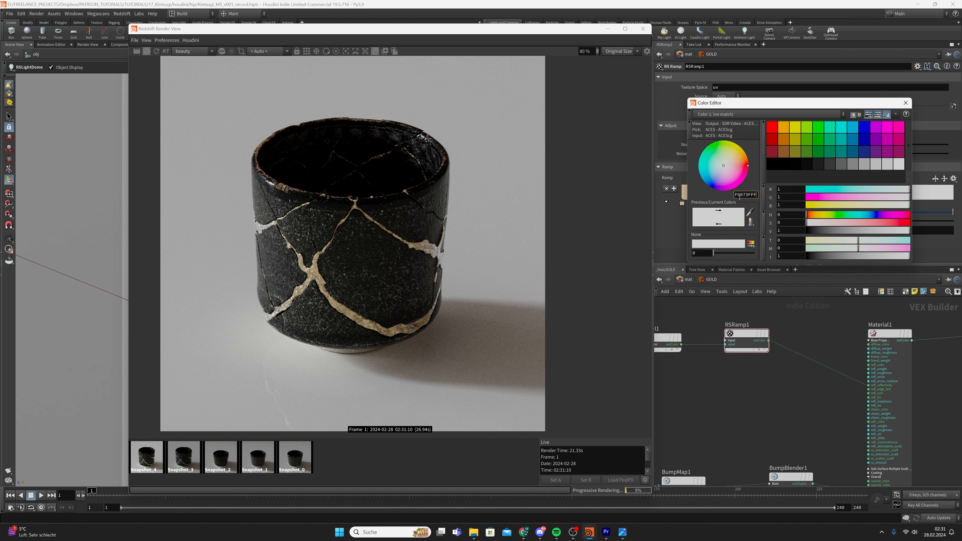
key("Return")
left_click(905, 103)
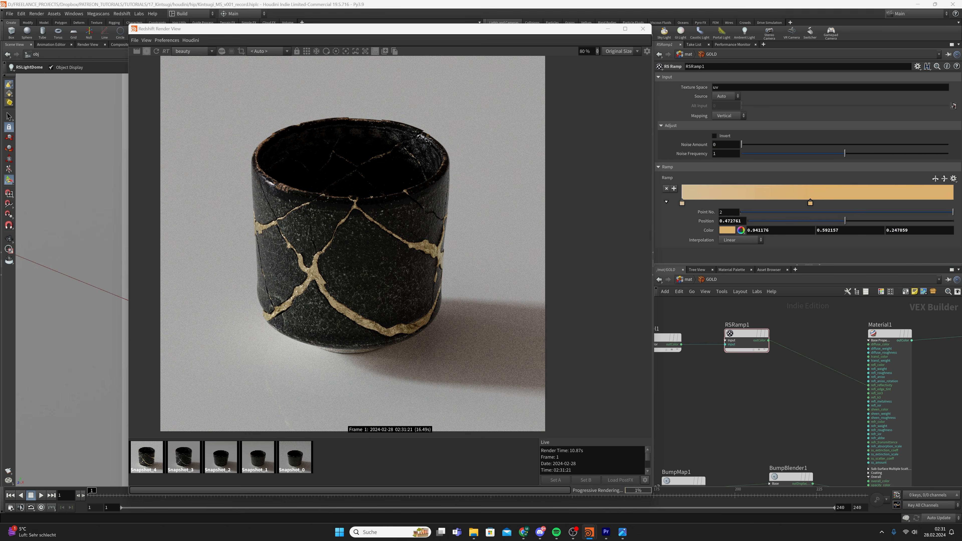
Set Material1's Metal Edge Tint to orange 7F3F00
left_click(888, 333)
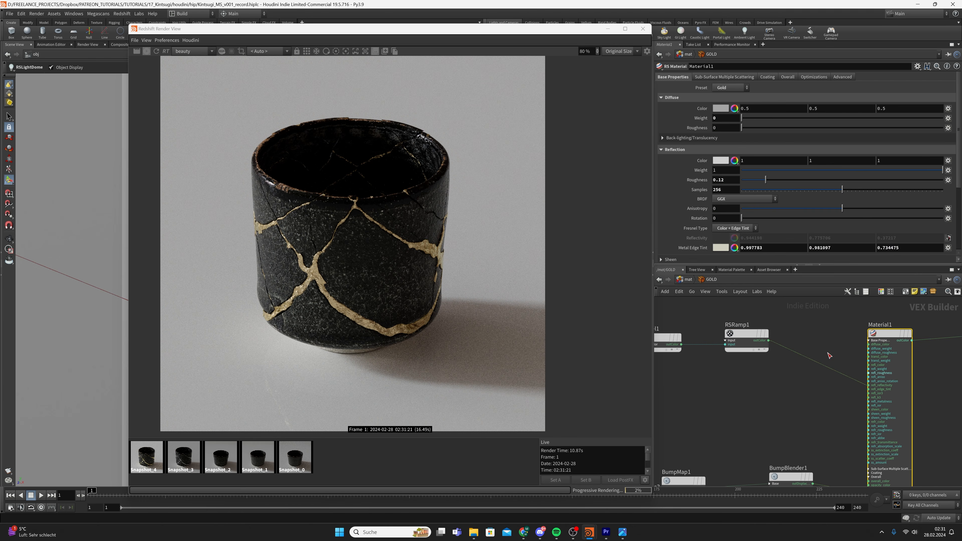
scroll(702, 218, "down", 1)
left_click(720, 210)
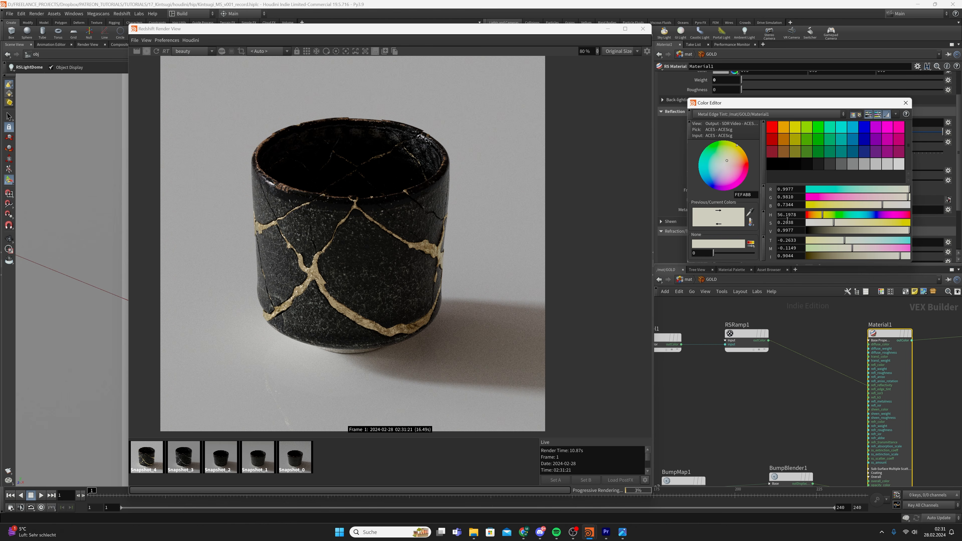
left_click(786, 137)
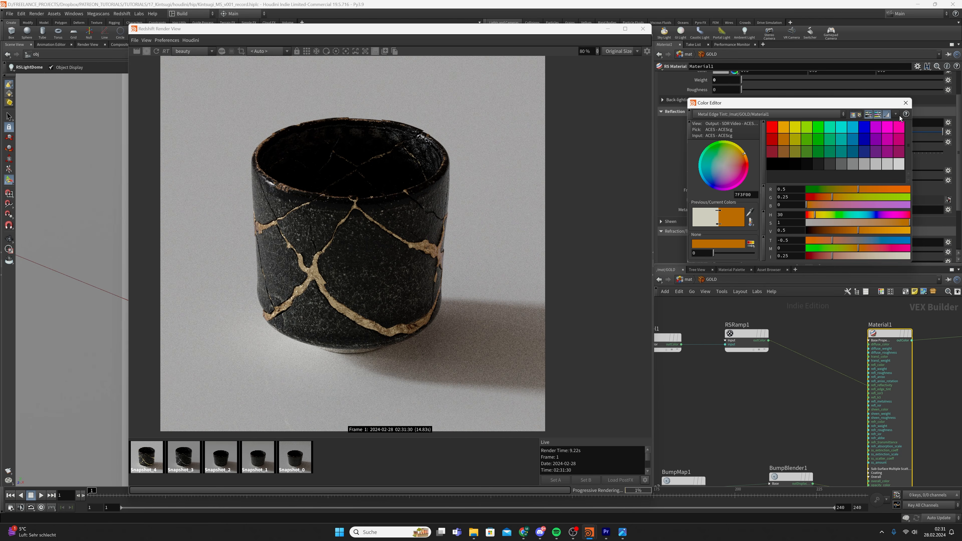
left_click(905, 103)
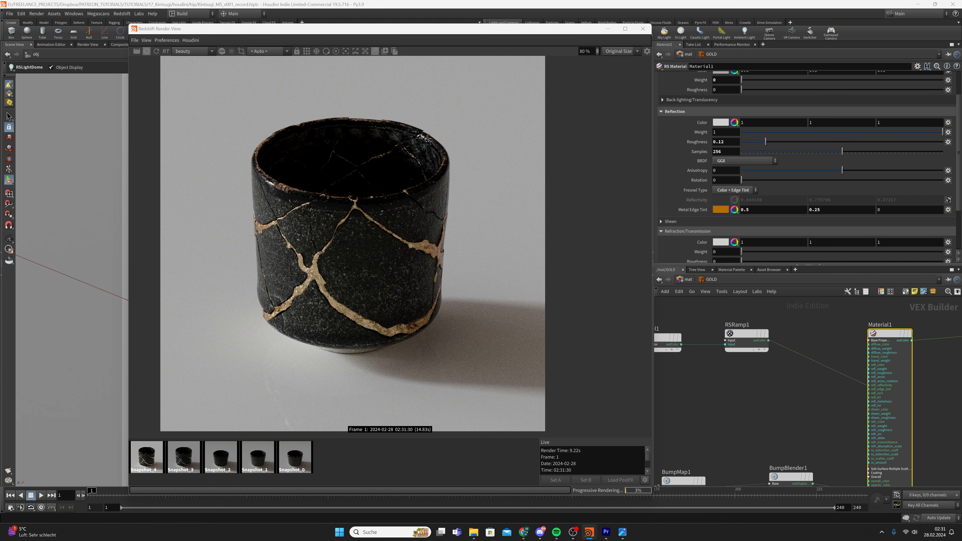
Change the edge tint to red-orange DA2900 and save the scene
left_click(720, 209)
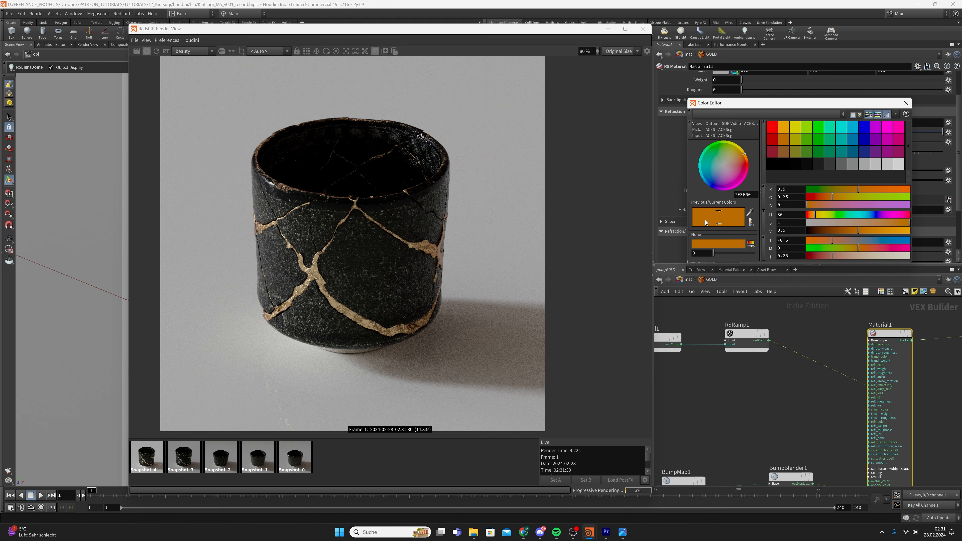
double_click(744, 194)
type("DA2900")
key("Return")
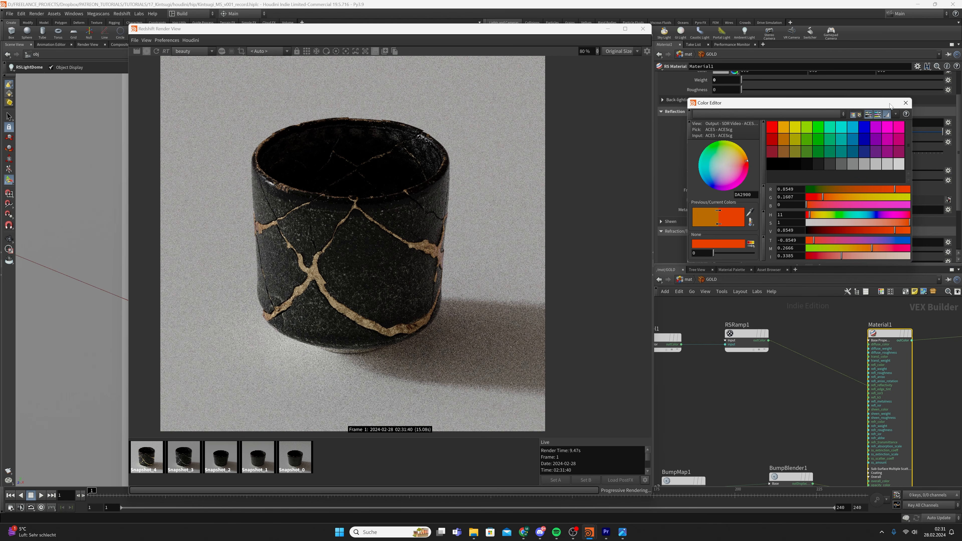
left_click(906, 103)
left_click(775, 420)
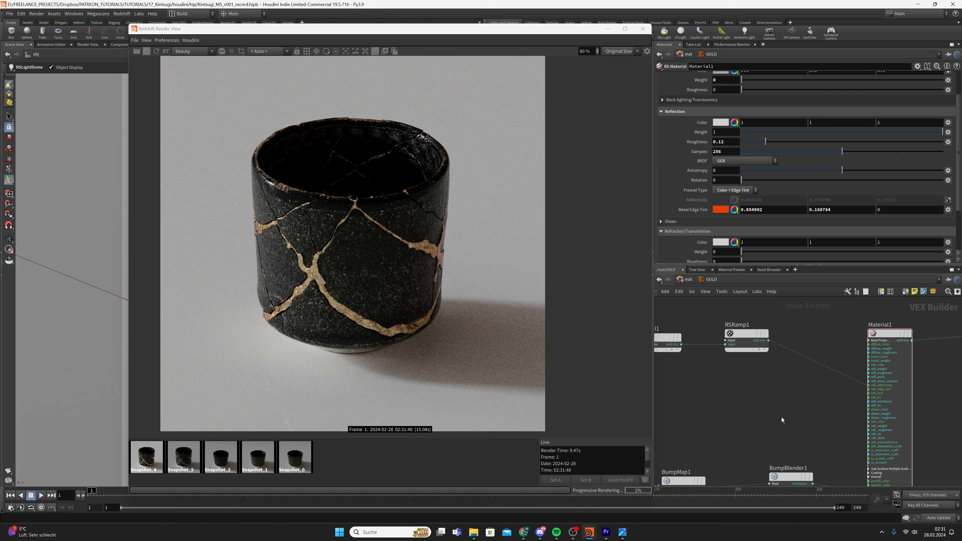
key("ctrl+s")
middle_click_drag(780, 417, 781, 345)
scroll(781, 345, "down", 2)
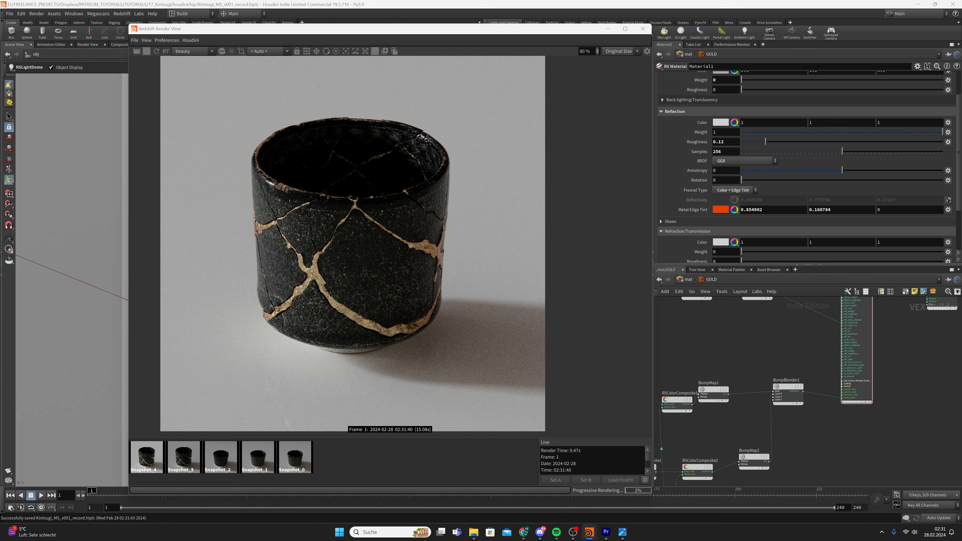
Delete an accidentally created Flakes node and inspect RSColorComposite2's settings
middle_click_drag(713, 435, 762, 427)
left_click(760, 463)
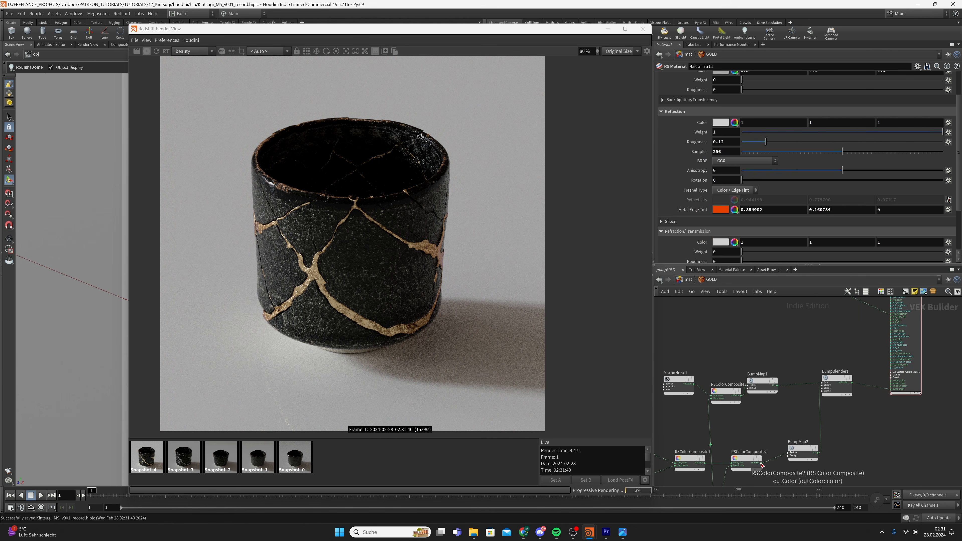
middle_click_drag(772, 356, 746, 405)
key("Tab")
type("rfamp")
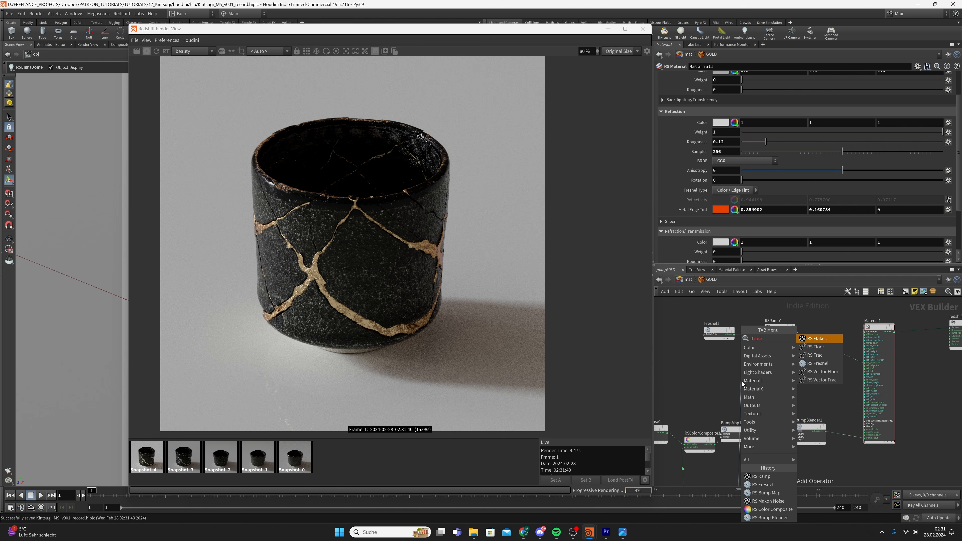
key("Return")
key("Delete")
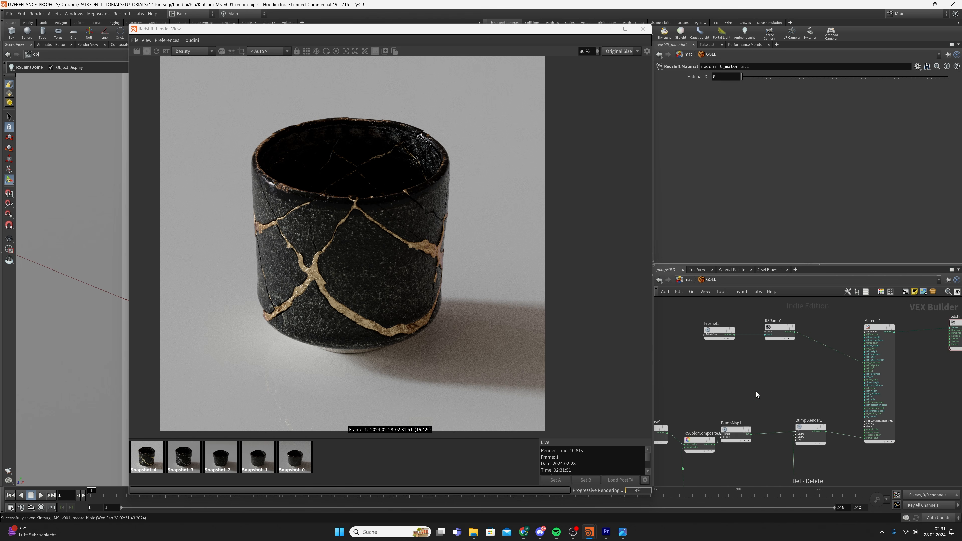
middle_click_drag(754, 456, 758, 415)
scroll(737, 485, "down", 2)
middle_click_drag(737, 484, 770, 394)
left_click_drag(770, 432, 672, 353)
left_click(758, 379)
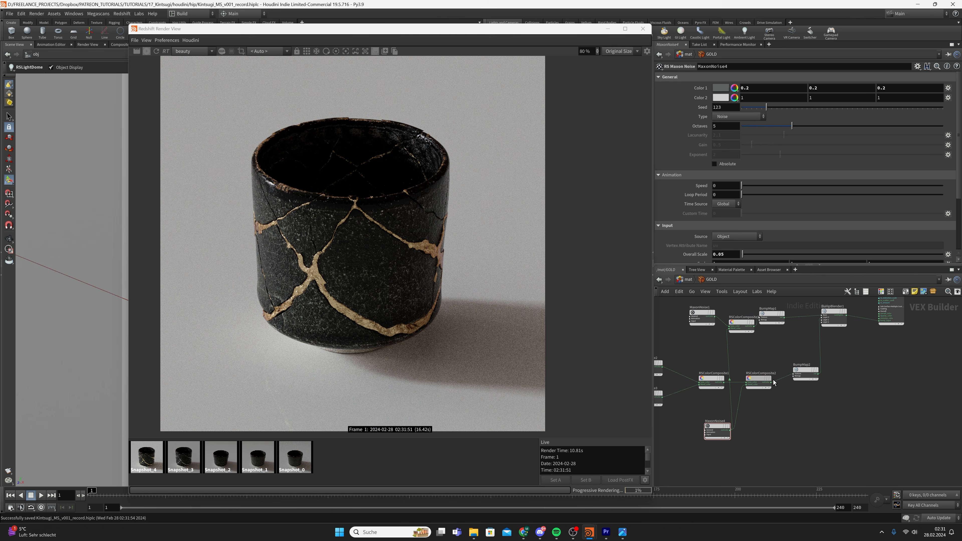
middle_click_drag(780, 385, 763, 442)
Add an RSRamp2 node and wire it into Material1's refl_roughness
key("Tab")
type("ram")
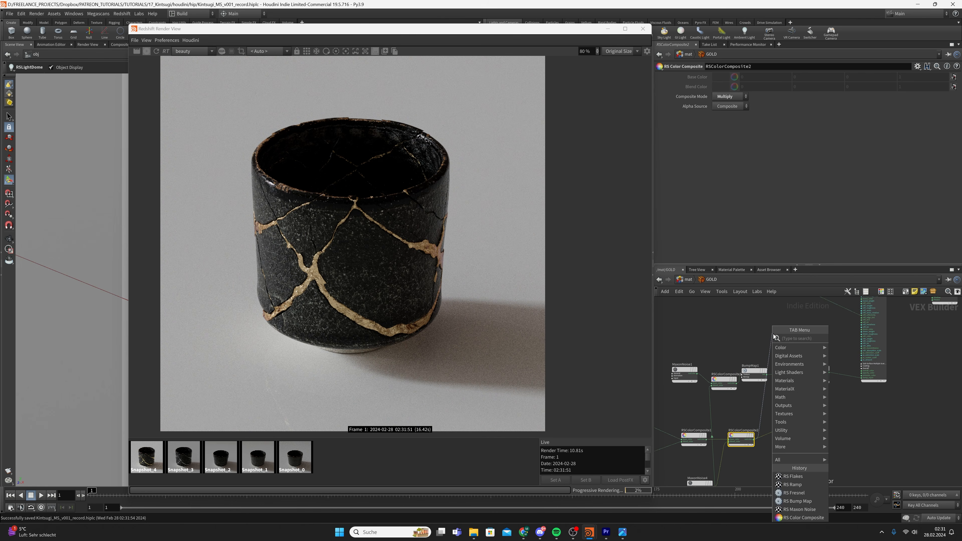
key("Return")
left_click(774, 336)
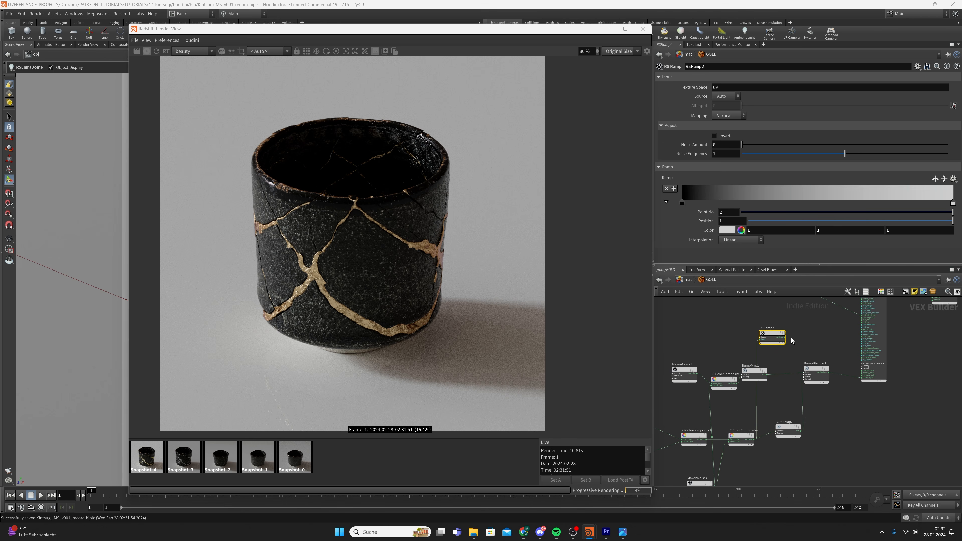
middle_click_drag(841, 327, 813, 366)
left_click(757, 375)
scroll(832, 330, "up", 5)
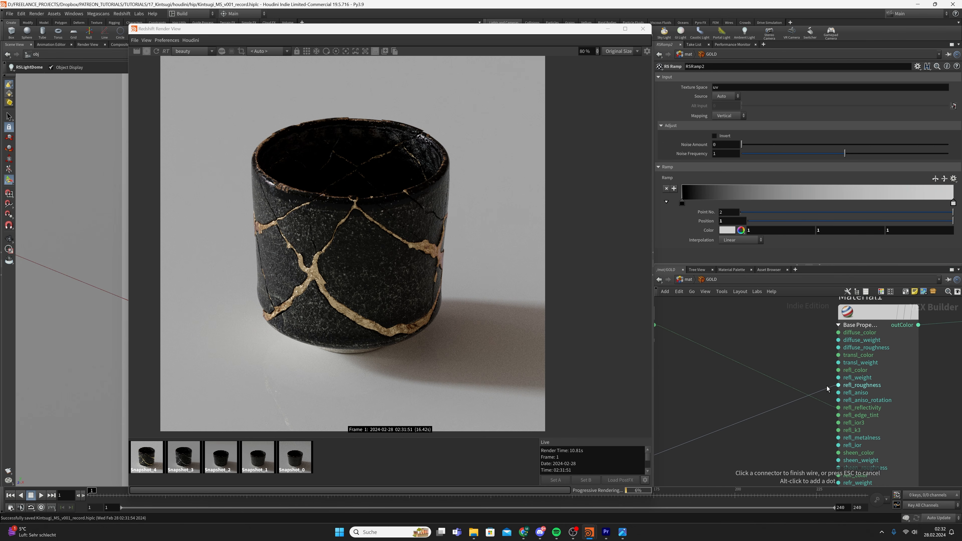
left_click(829, 386)
scroll(743, 416, "down", 5)
middle_click_drag(744, 416, 780, 390)
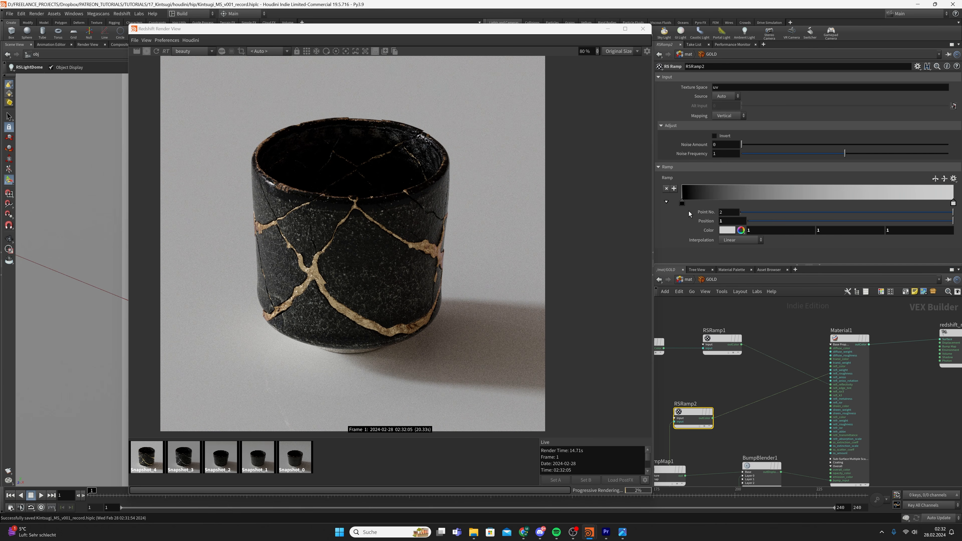
Raise RSRamp2's black key to 0.3 grey and save the scene
double_click(682, 203)
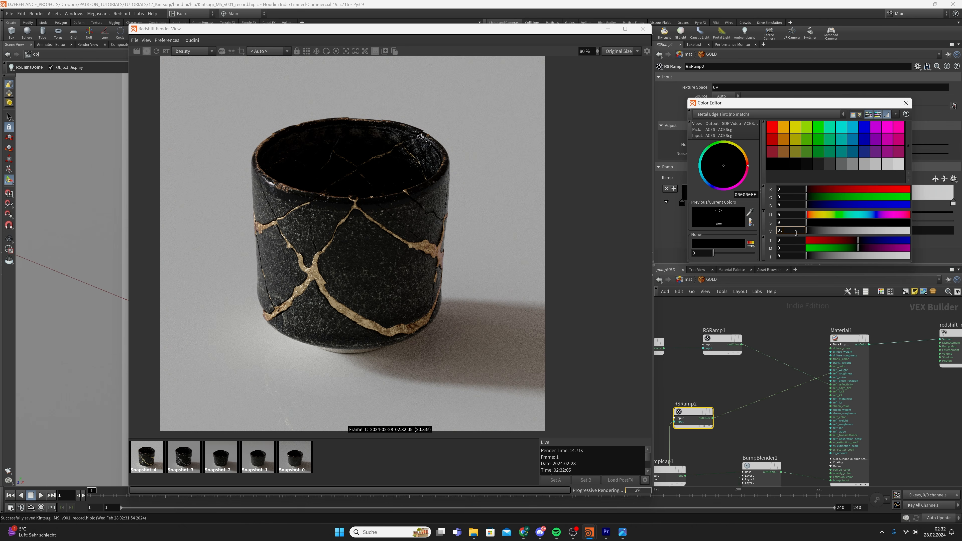
key("Return")
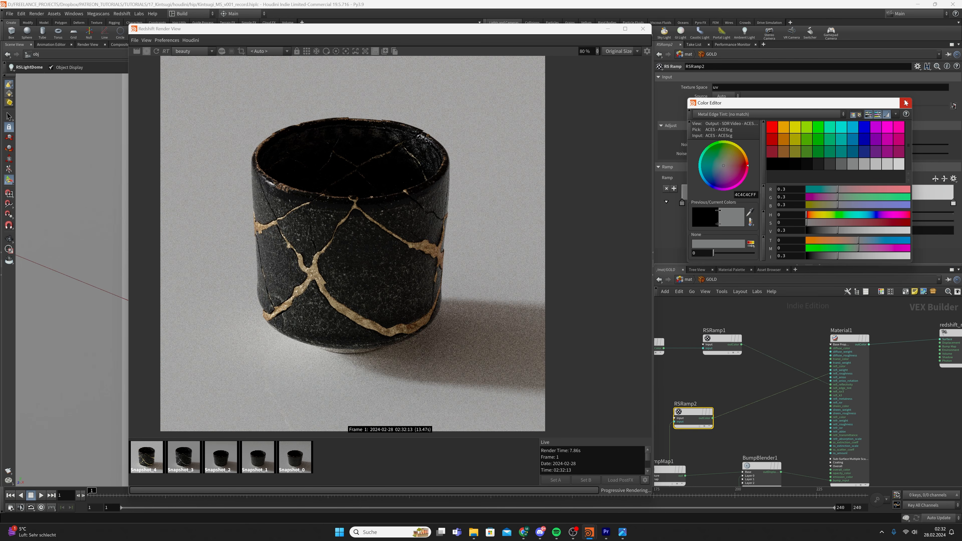
left_click(905, 103)
key("ctrl+s")
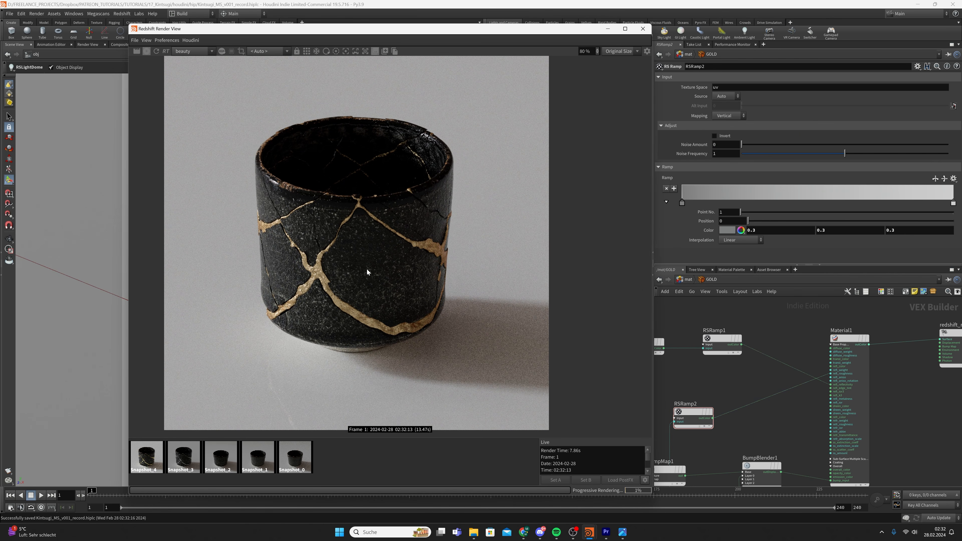
left_click(622, 532)
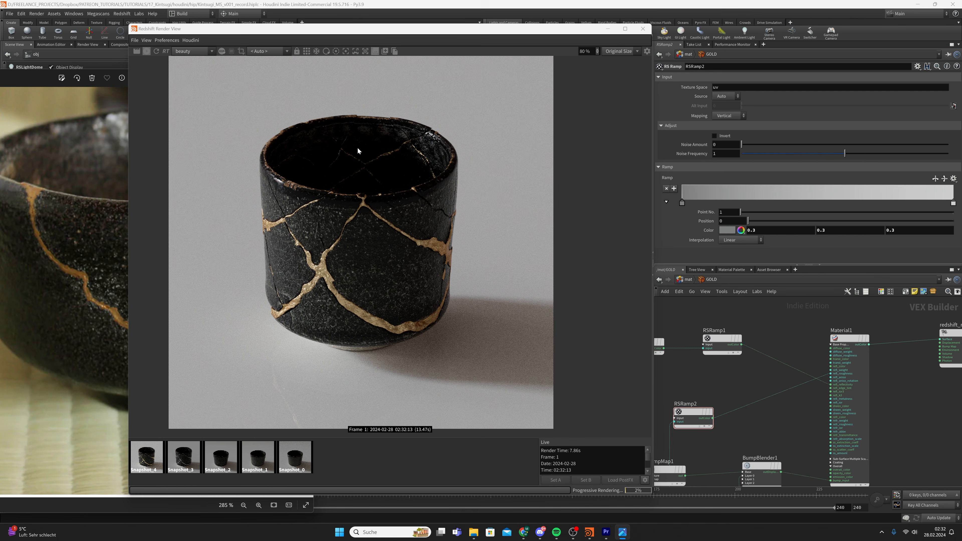
left_click_drag(397, 31, 639, 27)
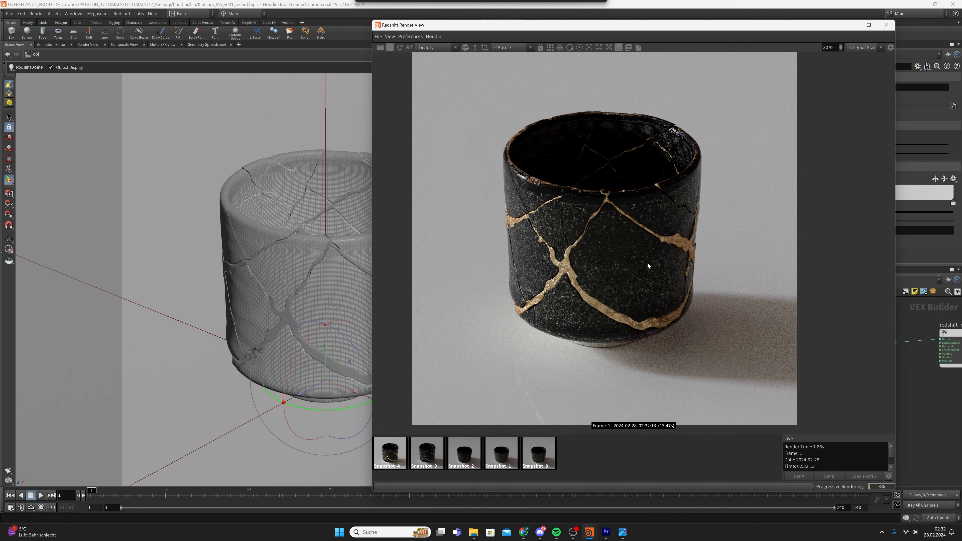
left_click(622, 531)
left_click(384, 461)
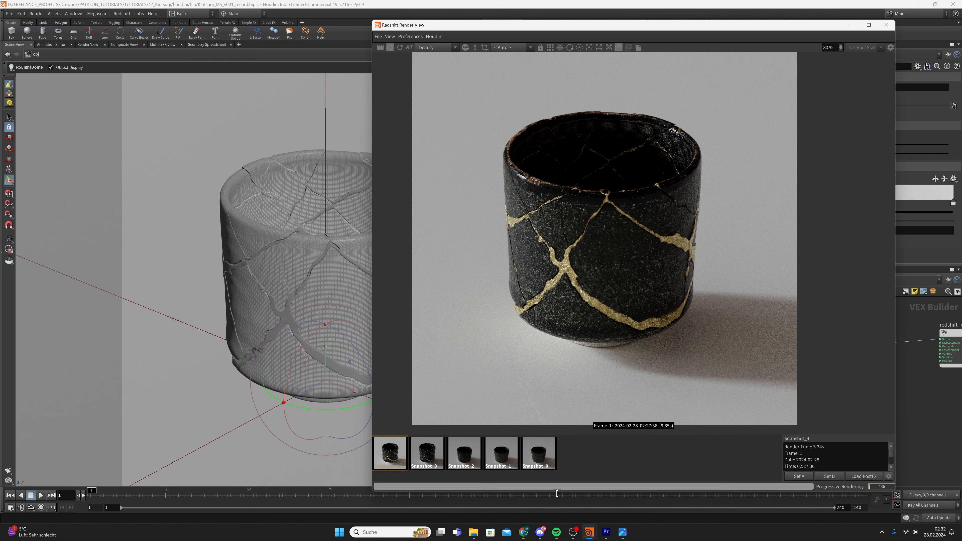
left_click(622, 531)
left_click(611, 451)
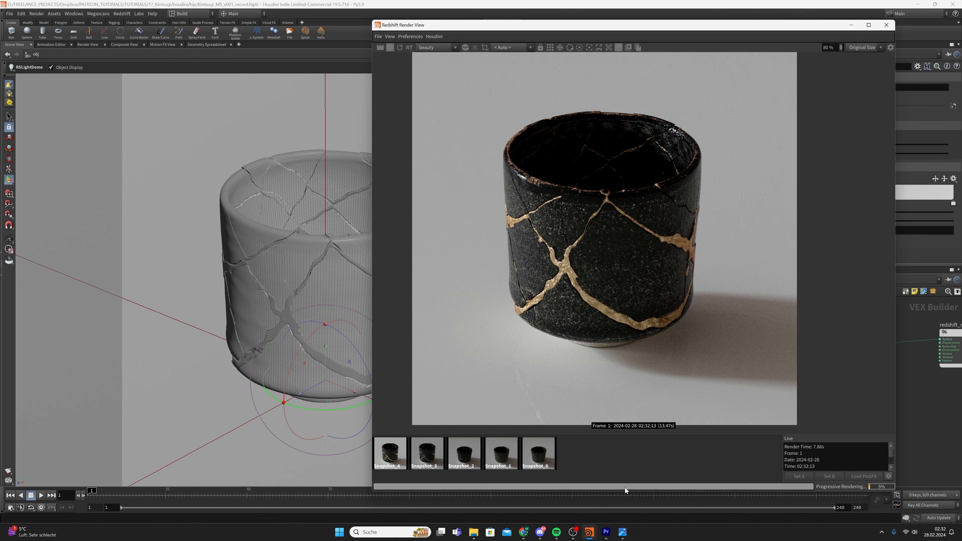
left_click(622, 532)
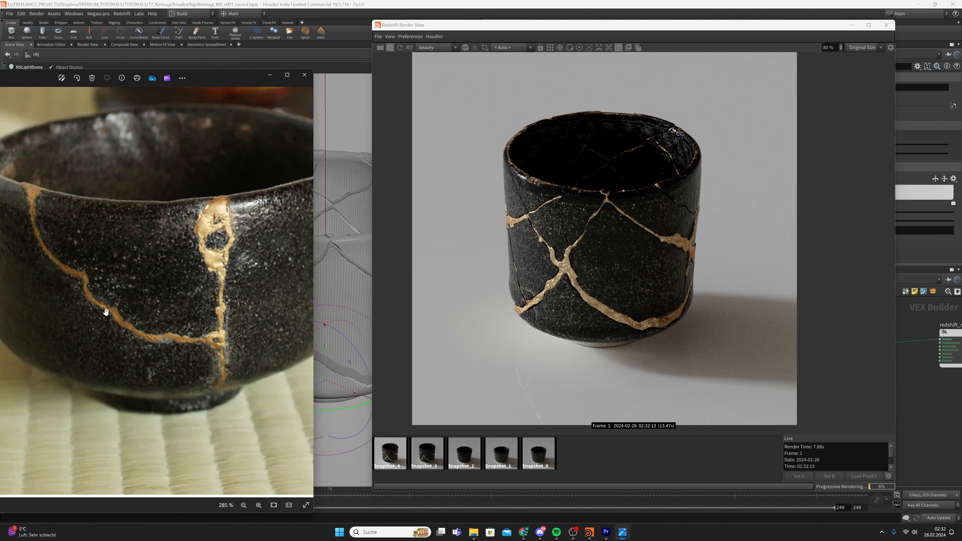
scroll(587, 295, "down", 1)
left_click(588, 298)
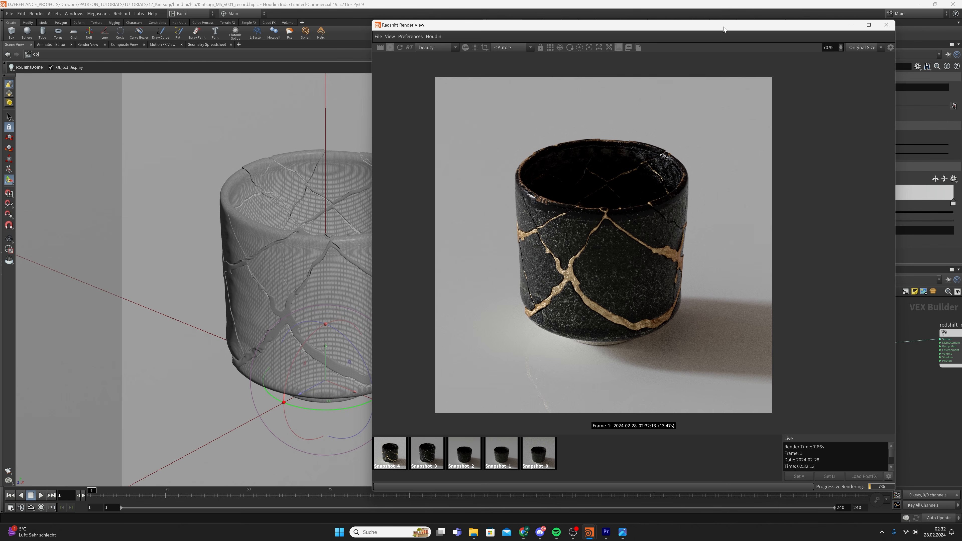
left_click_drag(723, 29, 524, 30)
scroll(450, 216, "down", 1)
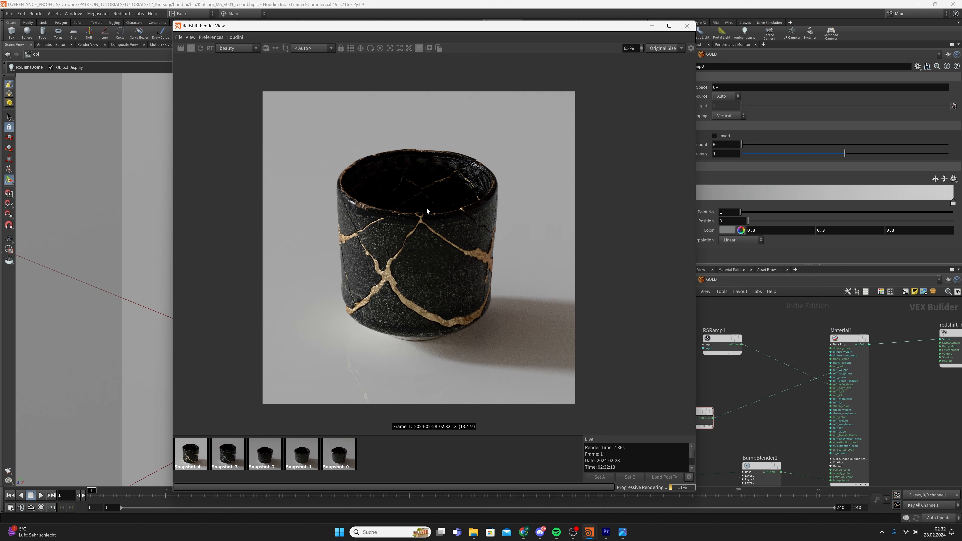
scroll(422, 247, "up", 1)
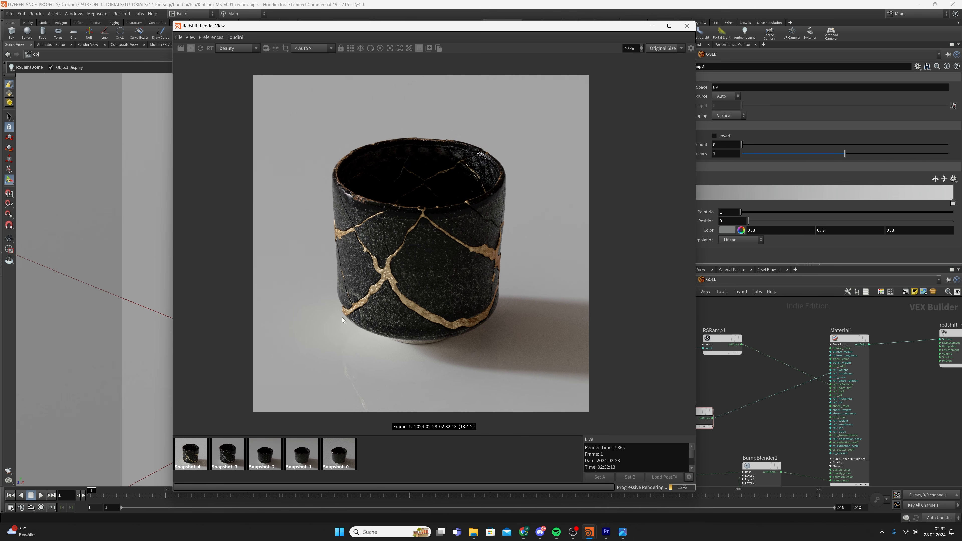
left_click_drag(298, 23, 357, 26)
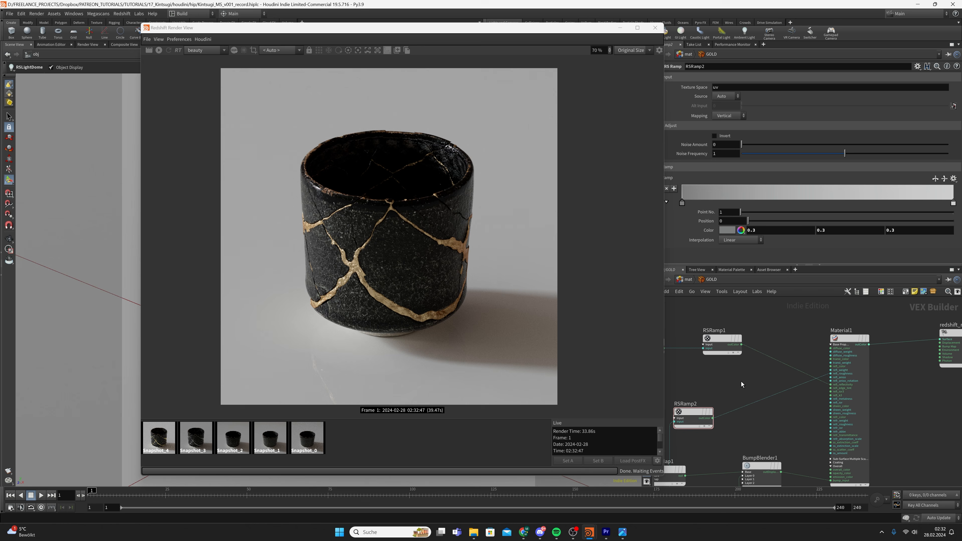
key("ctrl+s")
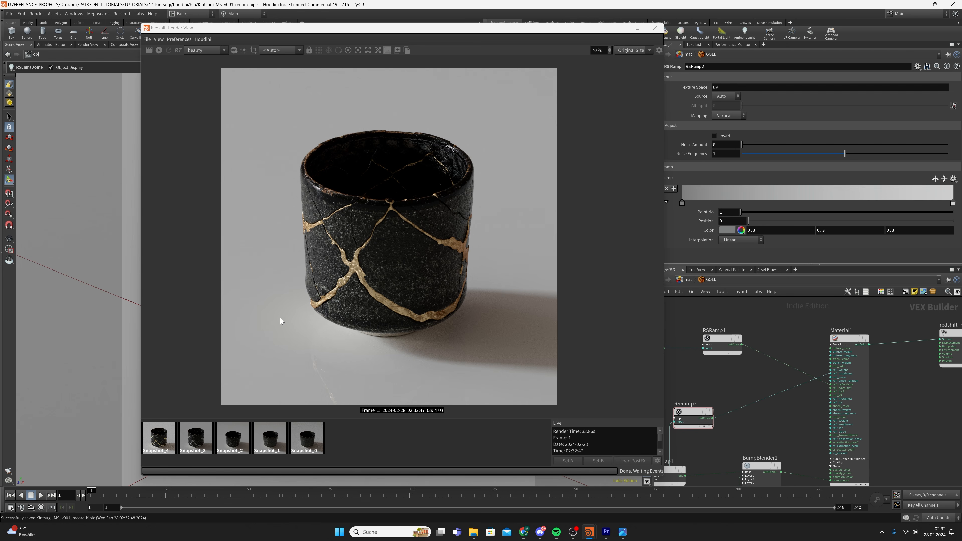
scroll(382, 226, "down", 3)
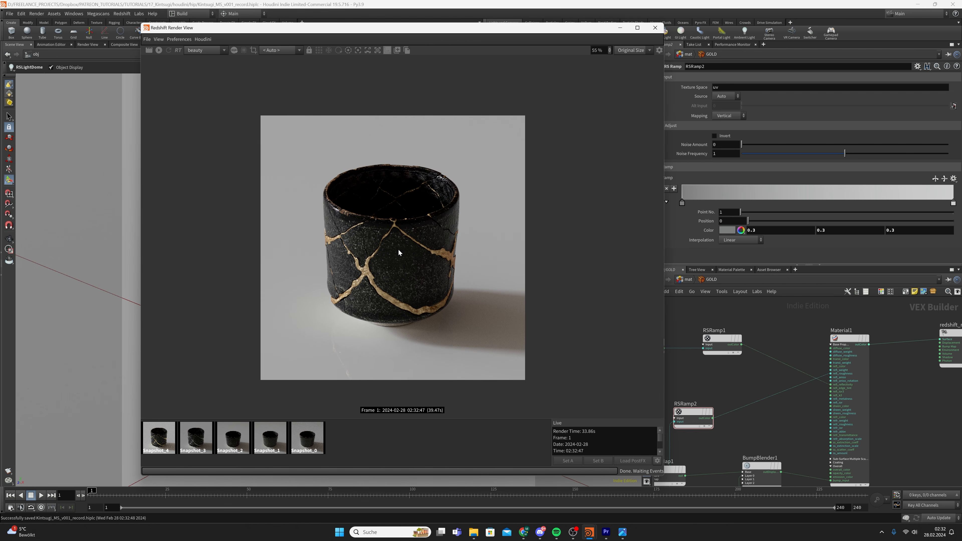
scroll(398, 249, "up", 2)
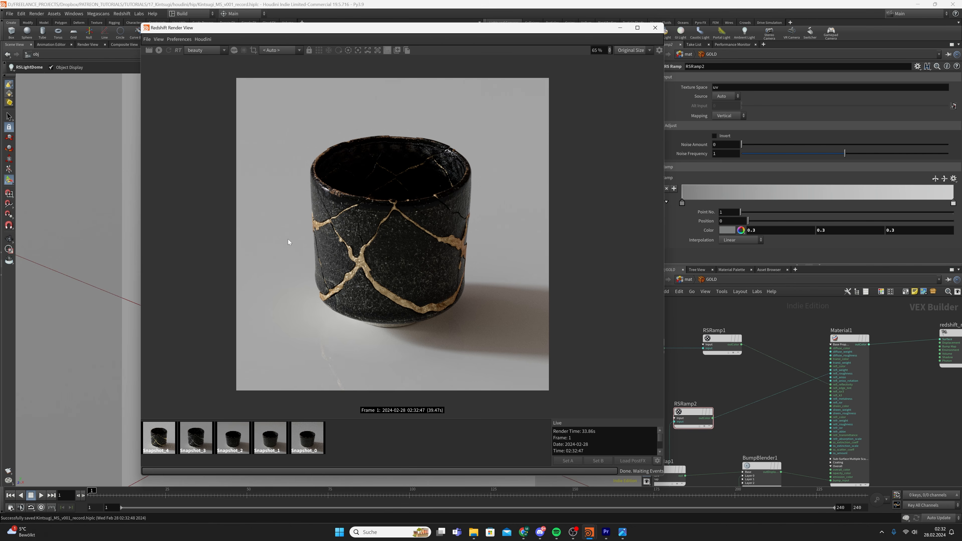
scroll(458, 183, "up", 4)
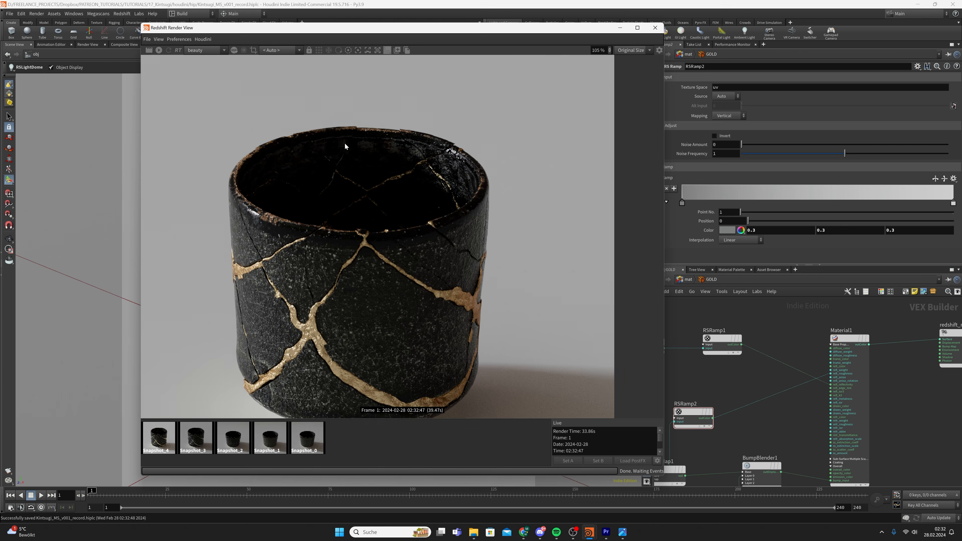
scroll(392, 164, "down", 3)
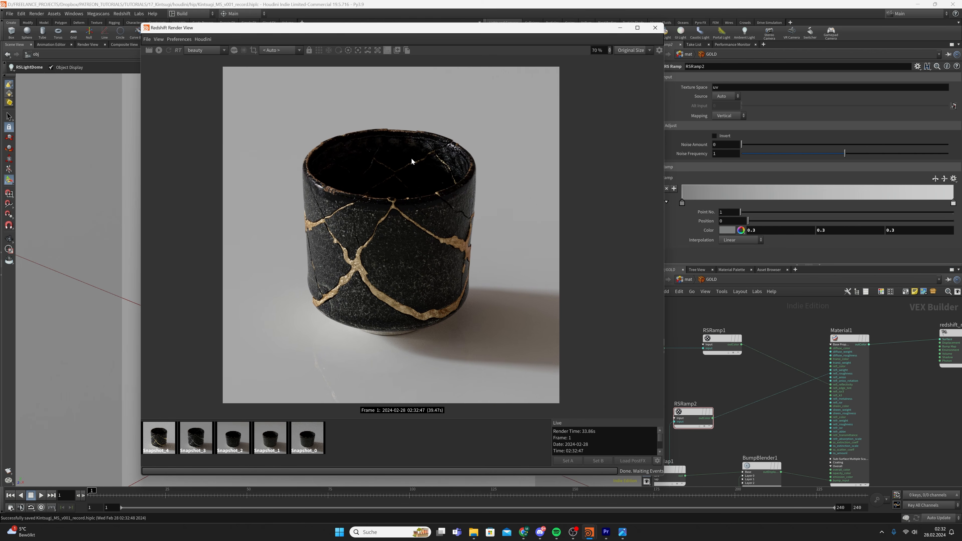
scroll(409, 164, "down", 1)
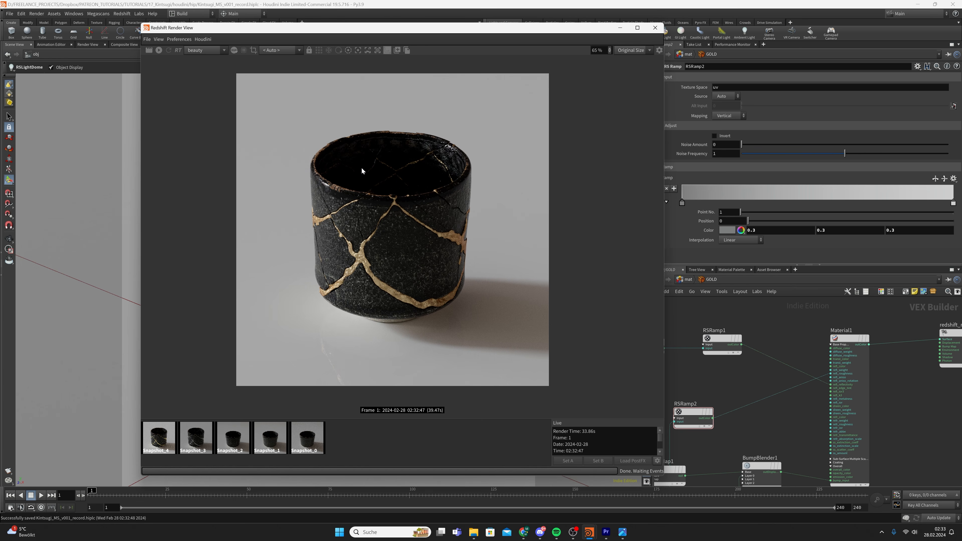
middle_click_drag(421, 173, 422, 177)
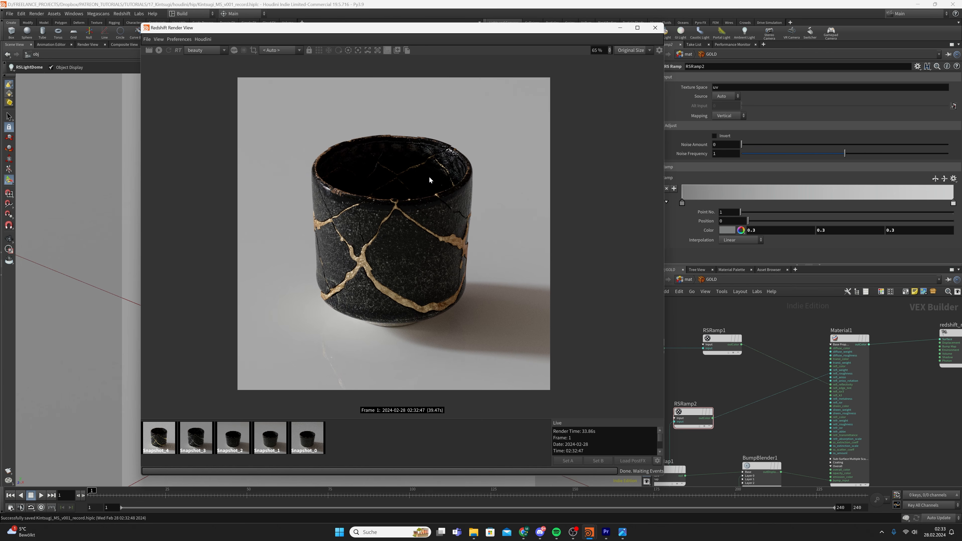